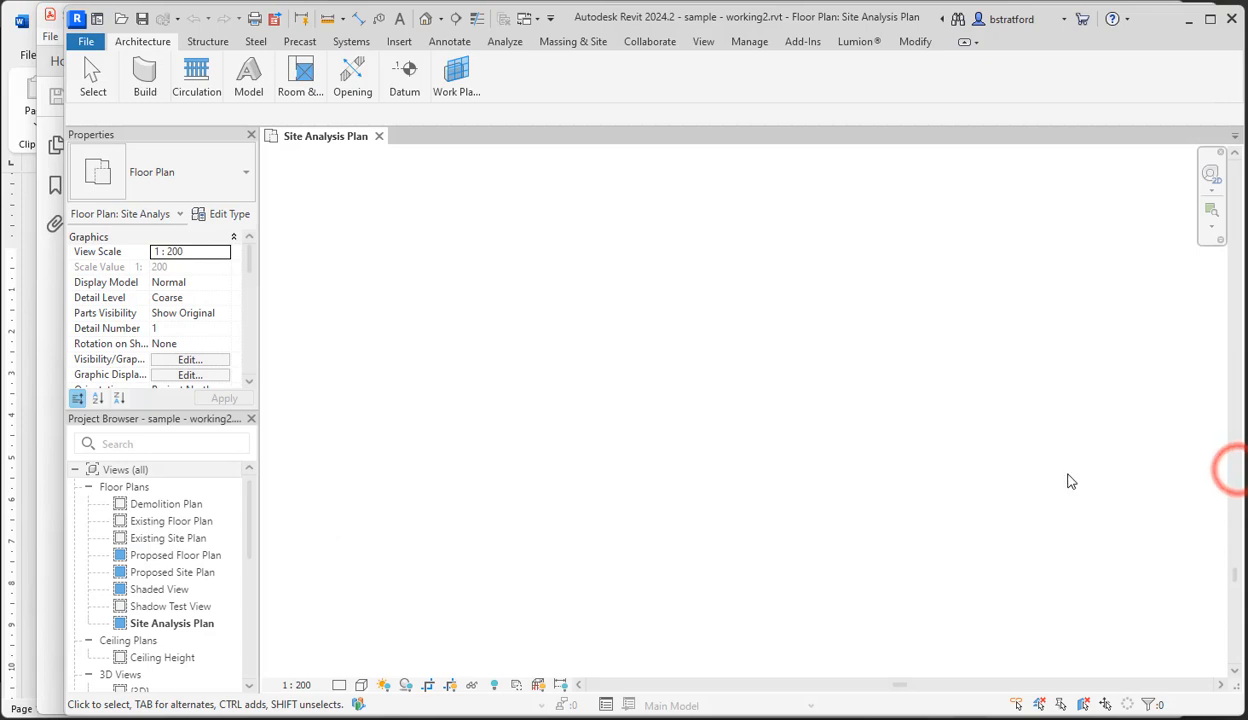
- Examine the Site Analysis Plan in full, including the bearing and distance tag on the Murphy Street boundary
click(911, 423)
middle_click(911, 423)
middle_click(911, 423)
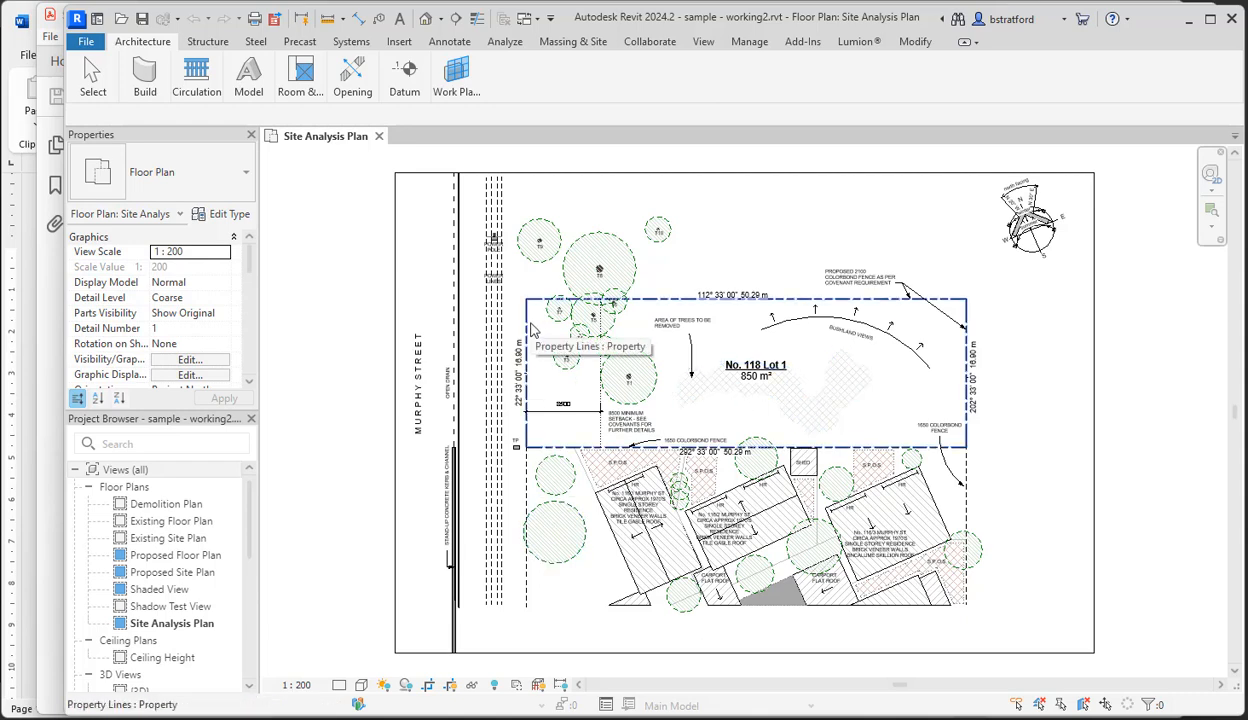
scroll(531, 330, up, 2)
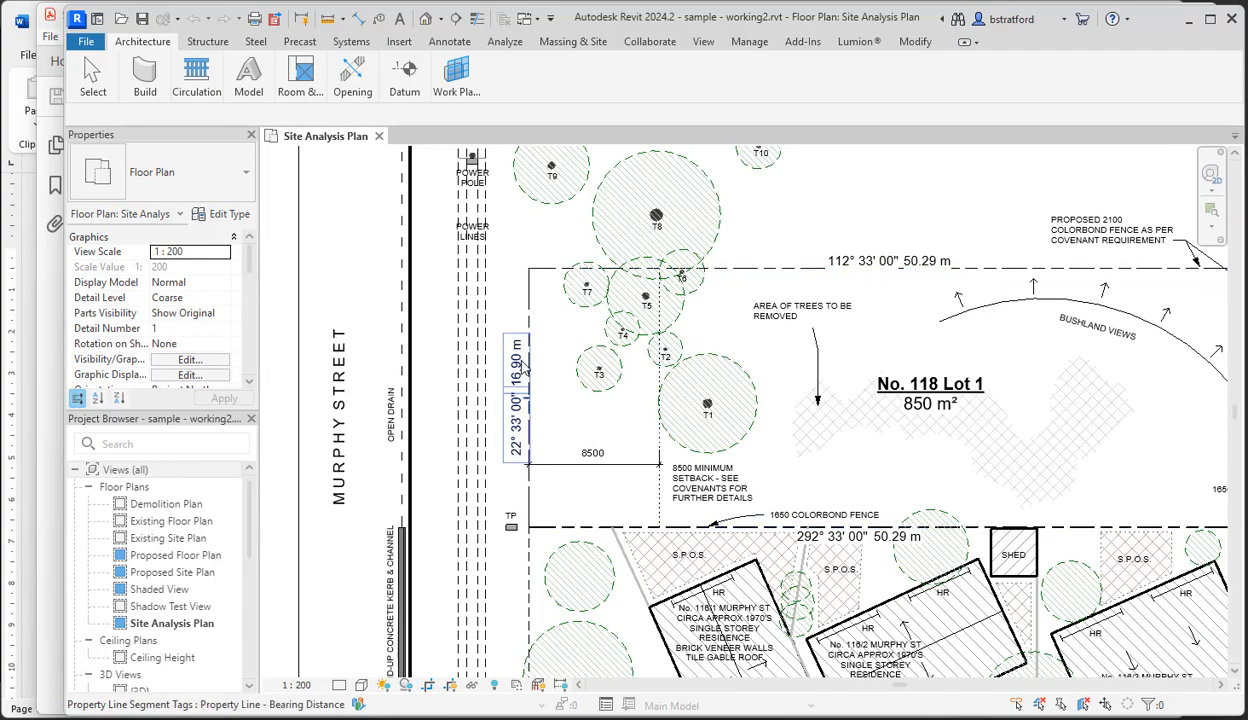
scroll(527, 385, up, 3)
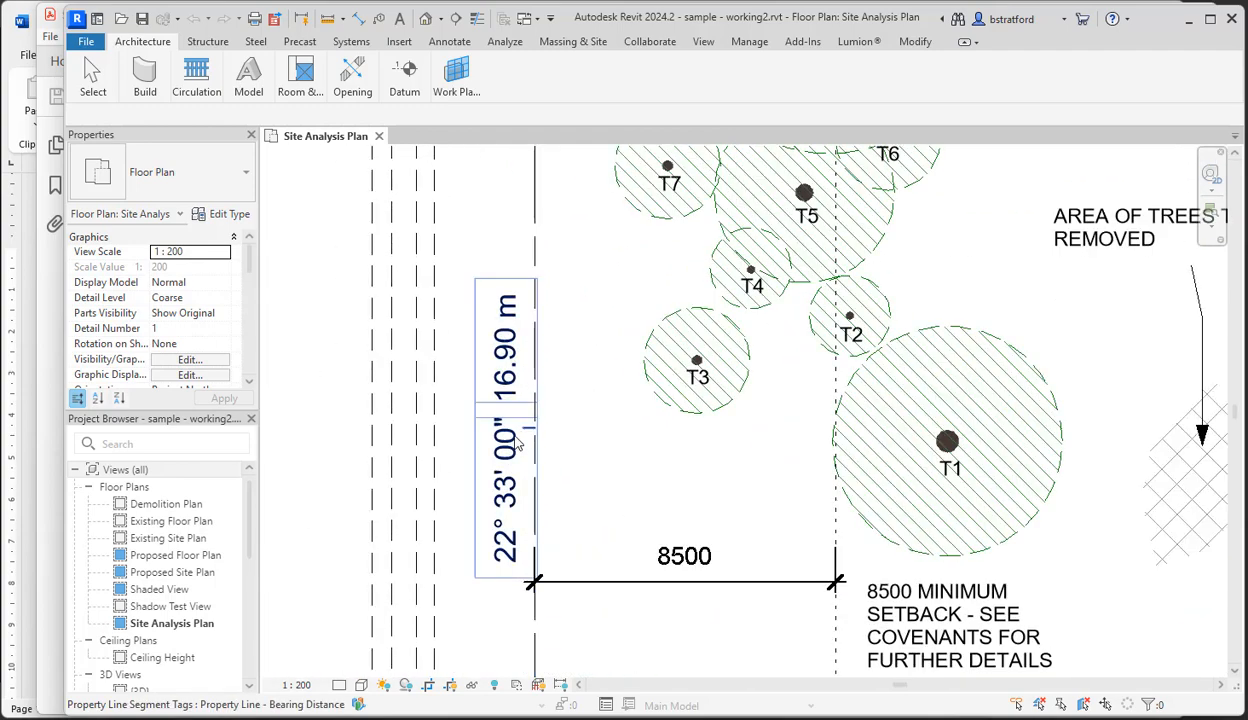
scroll(517, 443, down, 6)
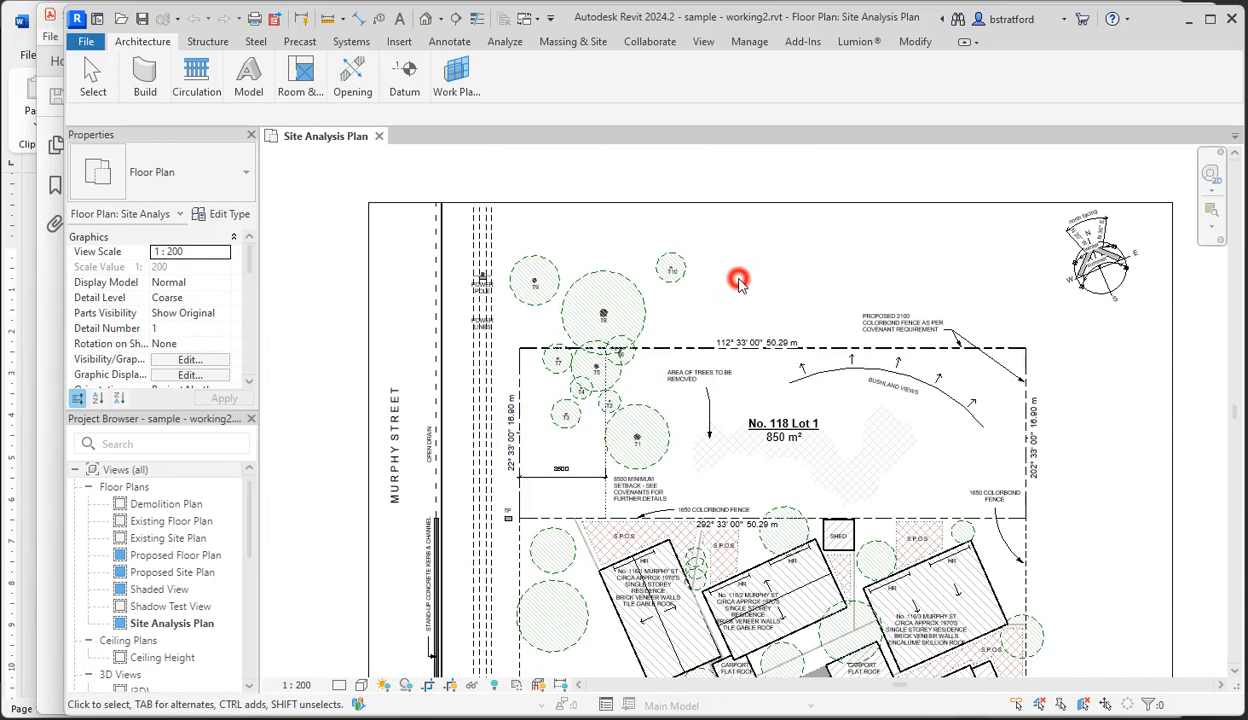
scroll(740, 285, down, 1)
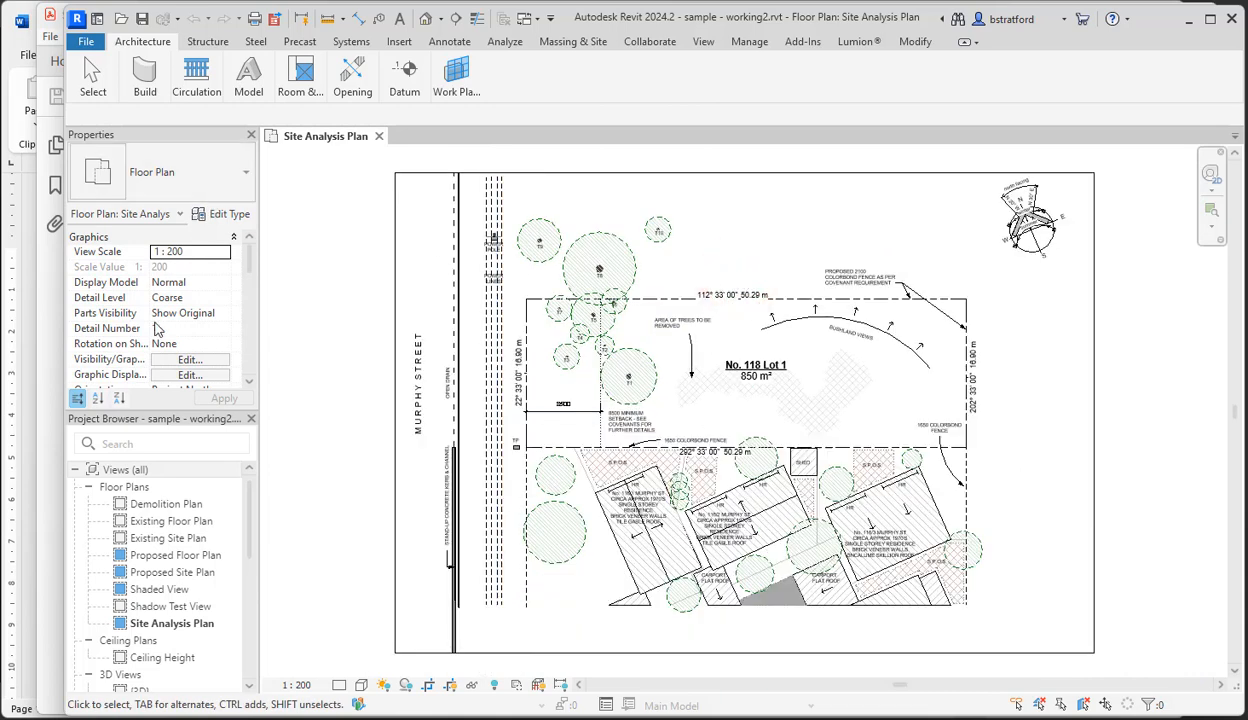
- Switch to Site measure-up.pdf in Acrobat and examine the lettered survey points on page 3, including D, E, AA and AB
click(47, 392)
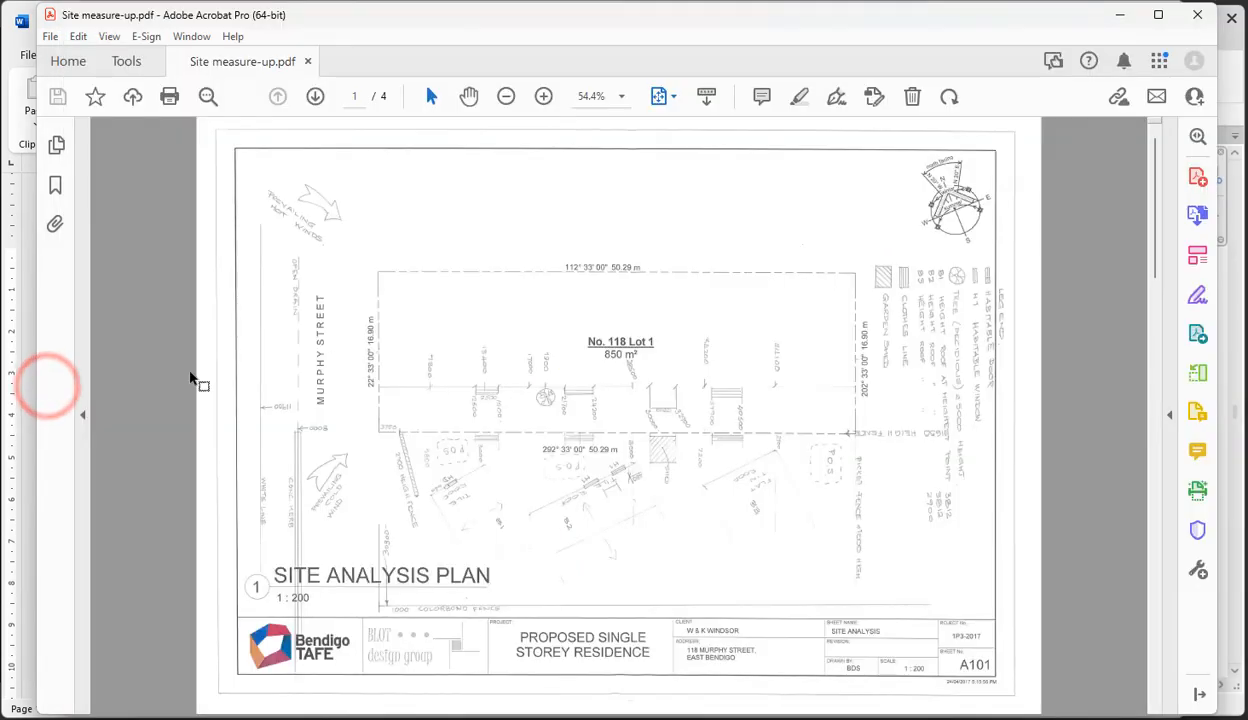
scroll(331, 362, down, 1)
scroll(331, 362, down, 1)
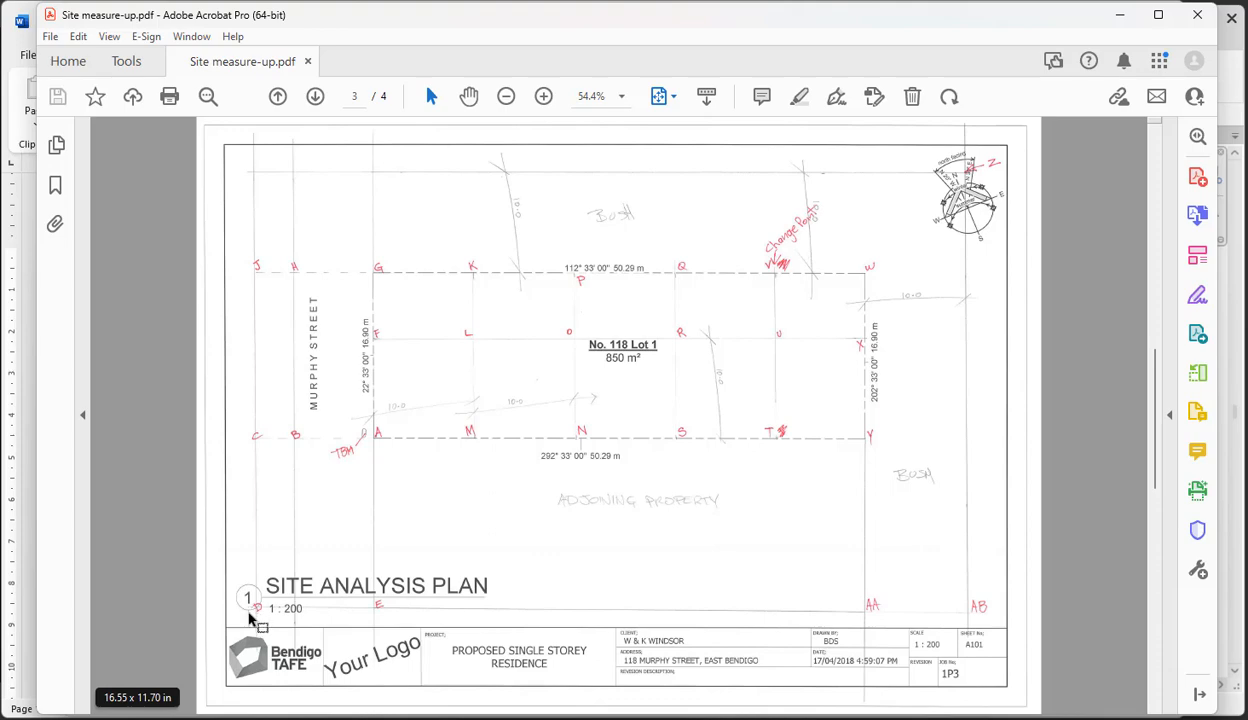
ctrl+scroll(250, 615, up, 5)
ctrl+scroll(145, 630, up, 1)
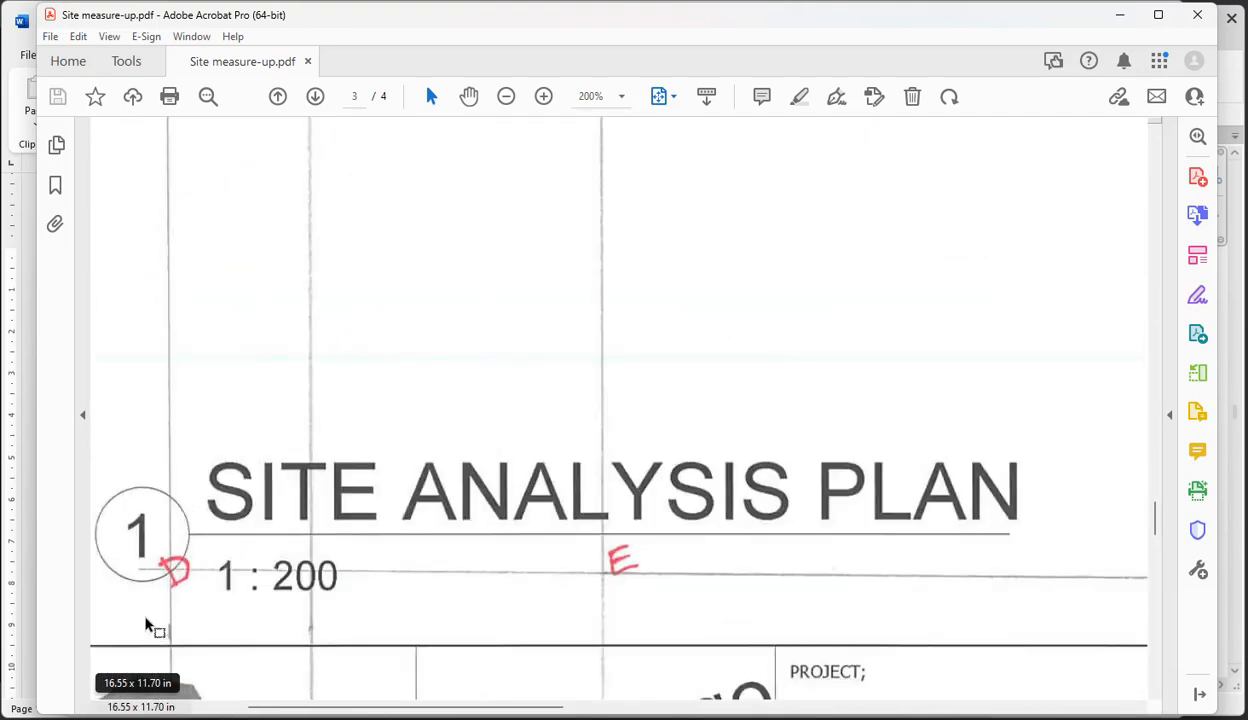
ctrl+scroll(145, 622, down, 4)
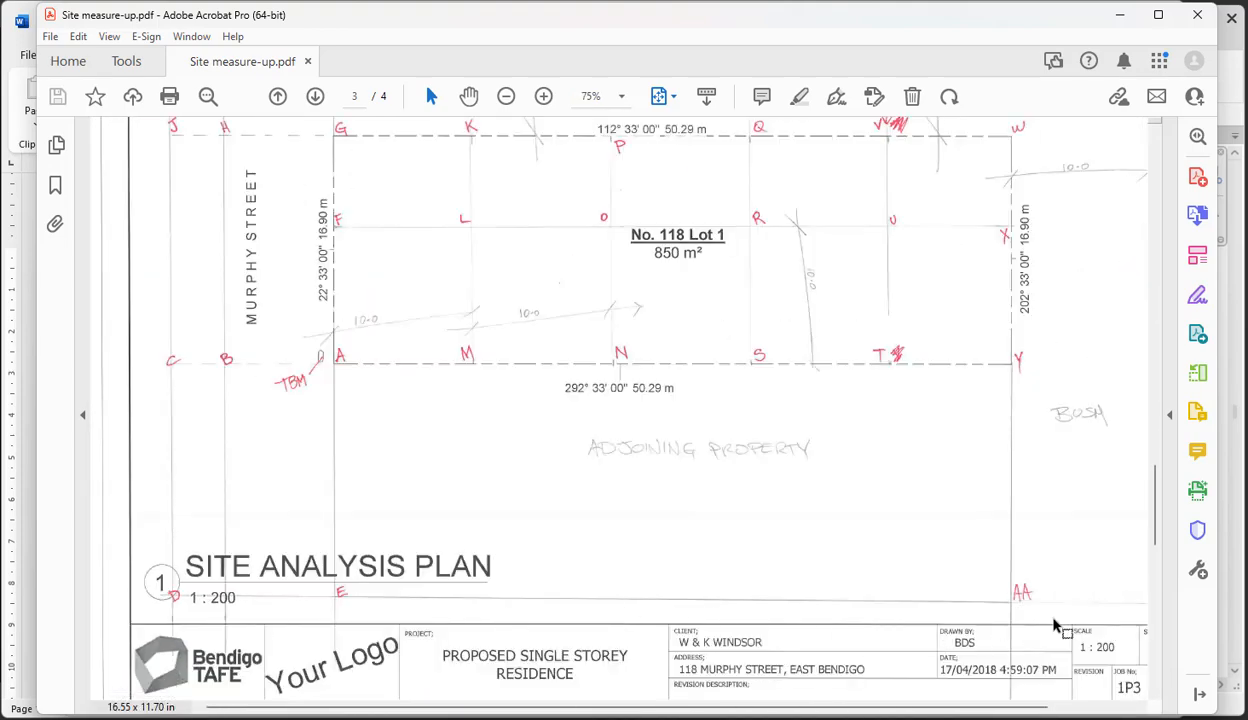
ctrl+scroll(1038, 612, down, 1)
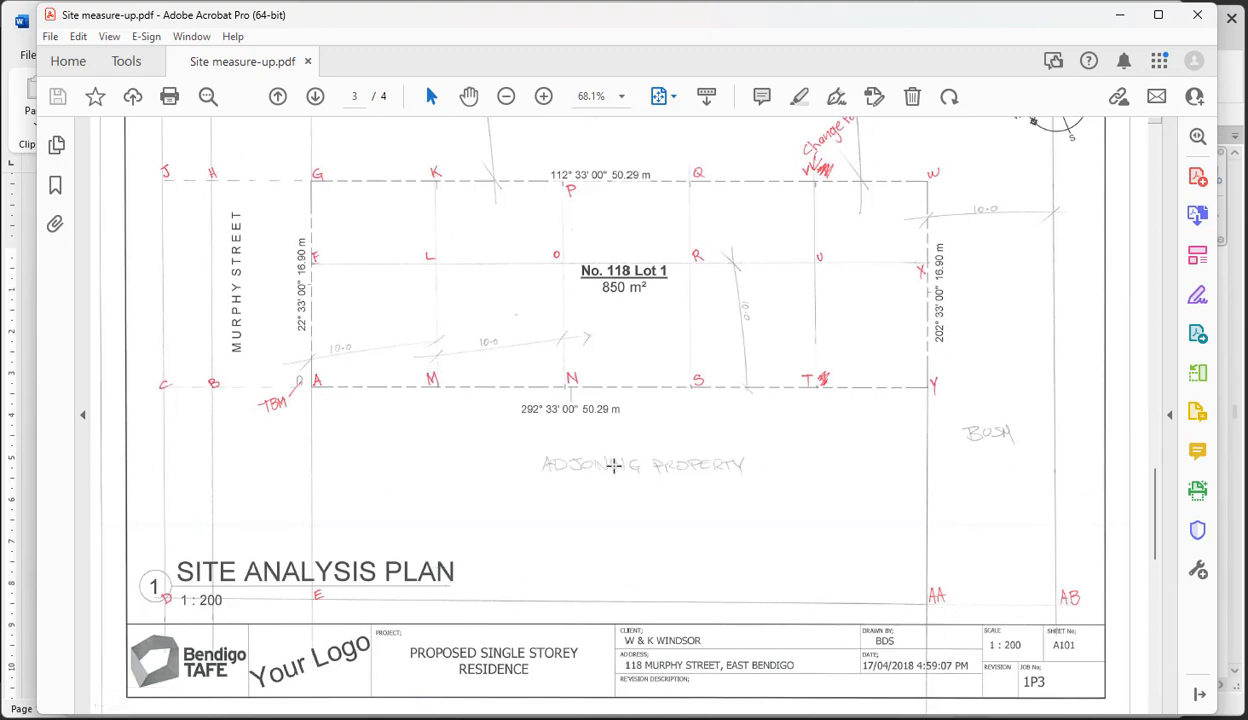
ctrl+scroll(614, 466, down, 2)
- Examine the hand-measured fences, adjoining buildings and offsets sketched on page 1 of the PDF
scroll(614, 466, up, 1)
scroll(614, 466, up, 1)
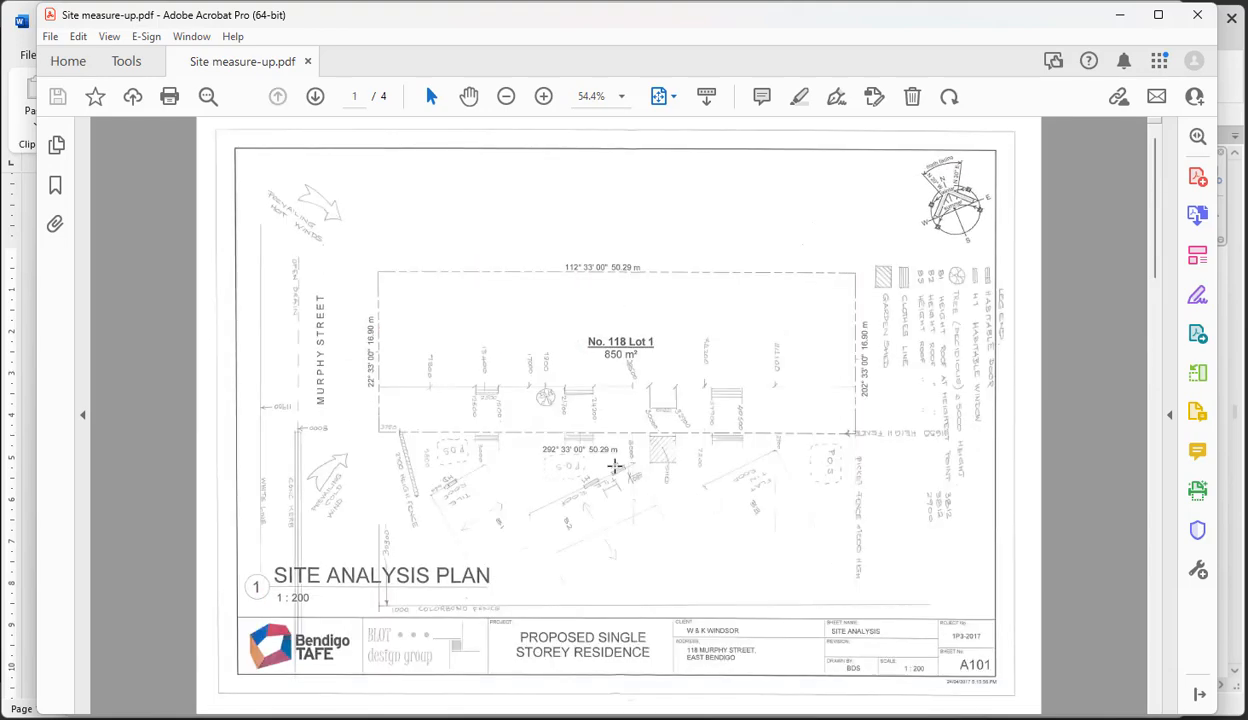
ctrl+scroll(362, 571, up, 5)
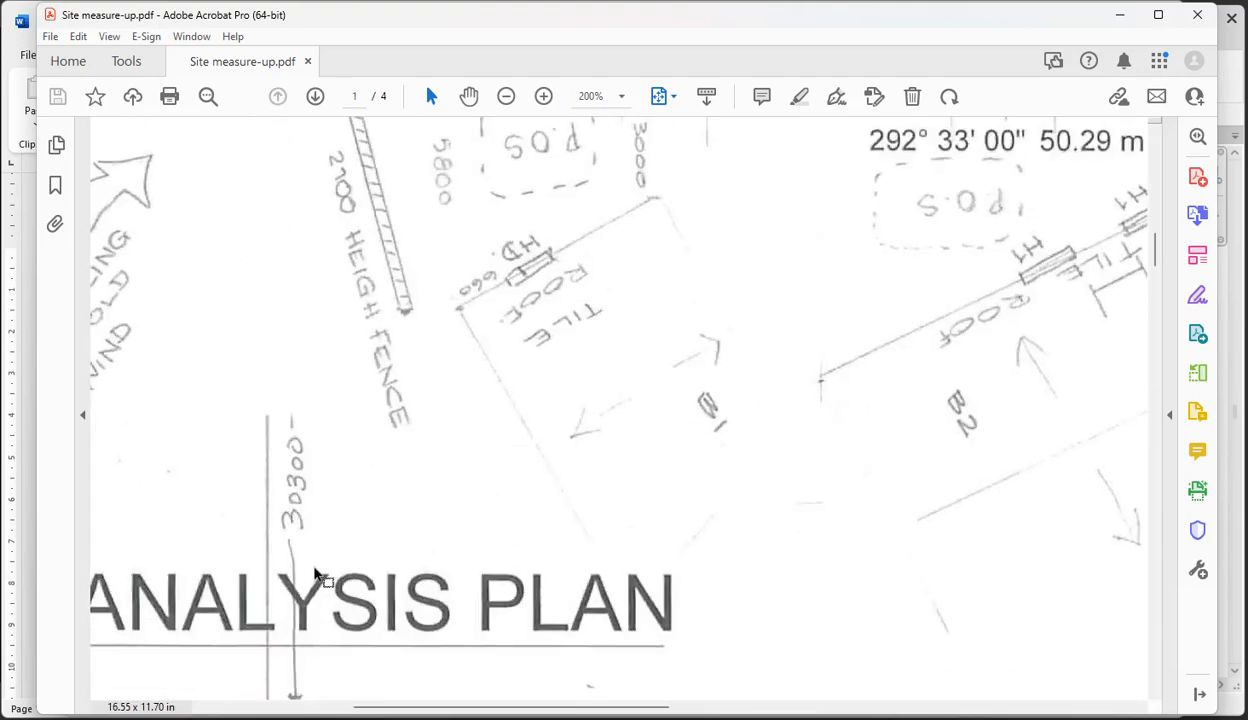
ctrl+scroll(306, 405, down, 4)
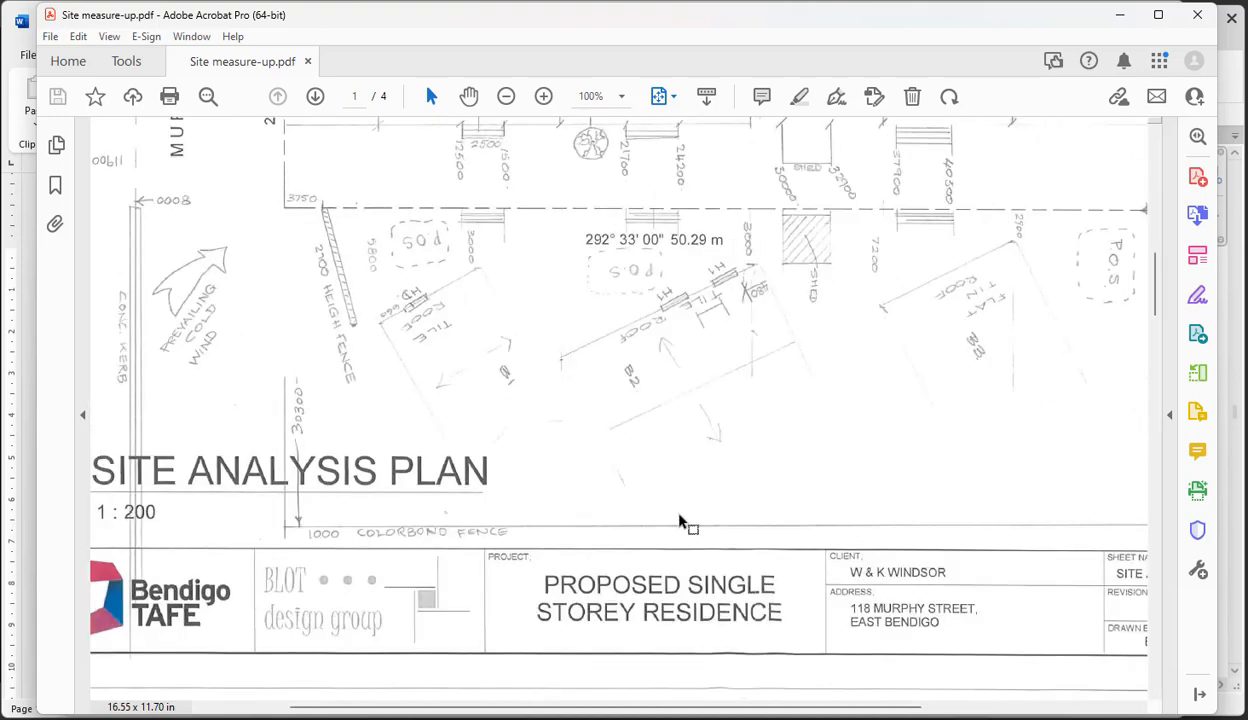
ctrl+scroll(681, 522, down, 1)
ctrl+scroll(683, 521, down, 1)
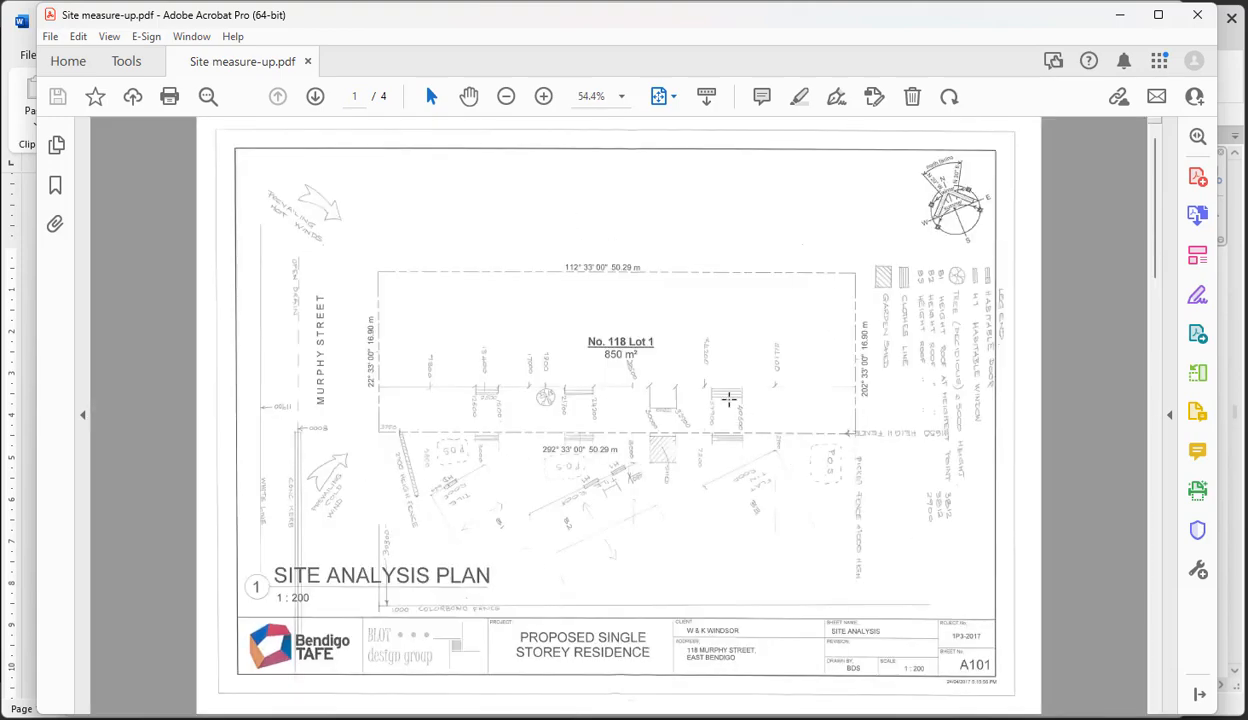
ctrl+scroll(624, 345, down, 2)
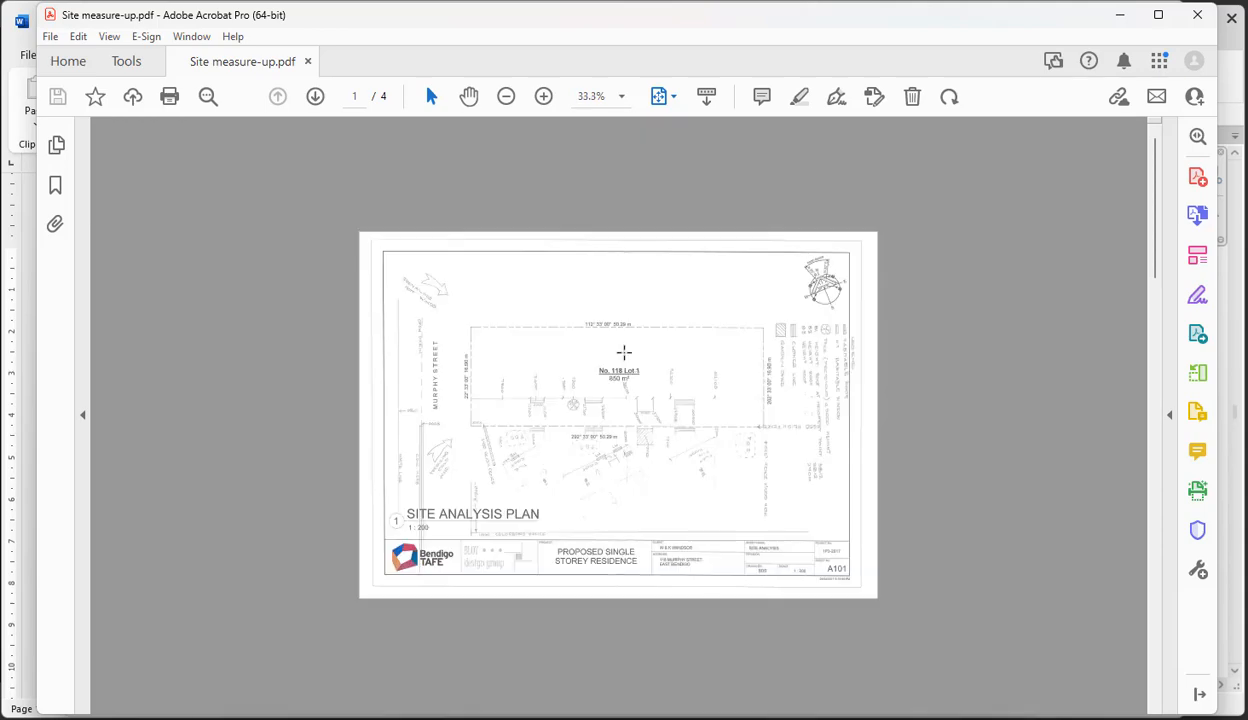
- Return to the survey point plan on page 3 and locate point Z near the north point
scroll(624, 352, down, 1)
scroll(624, 352, down, 1)
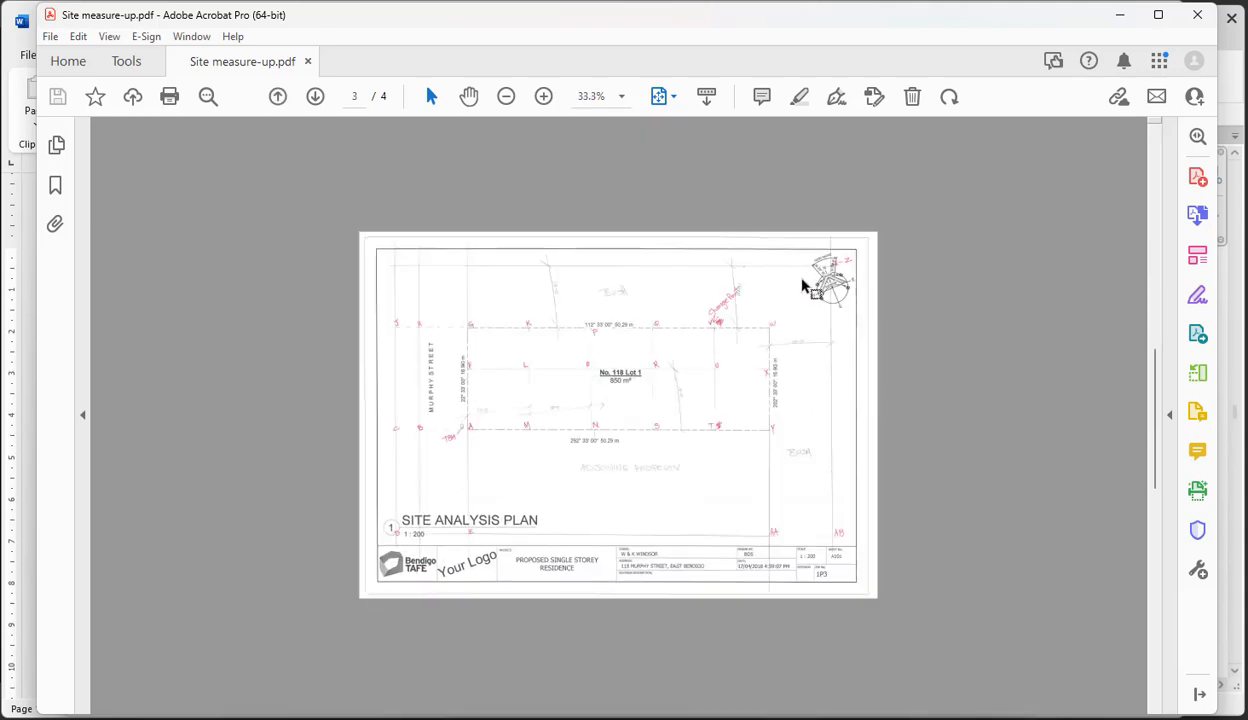
ctrl+scroll(808, 282, up, 3)
scroll(887, 297, up, 5)
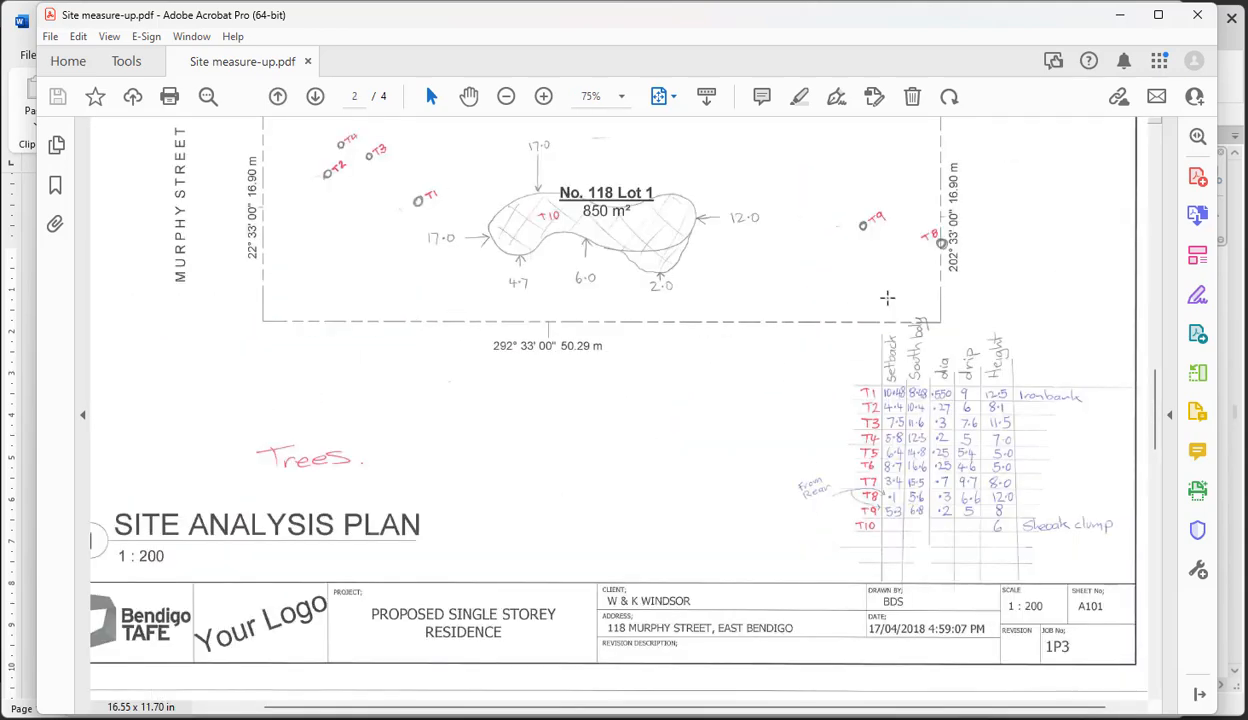
scroll(925, 299, down, 5)
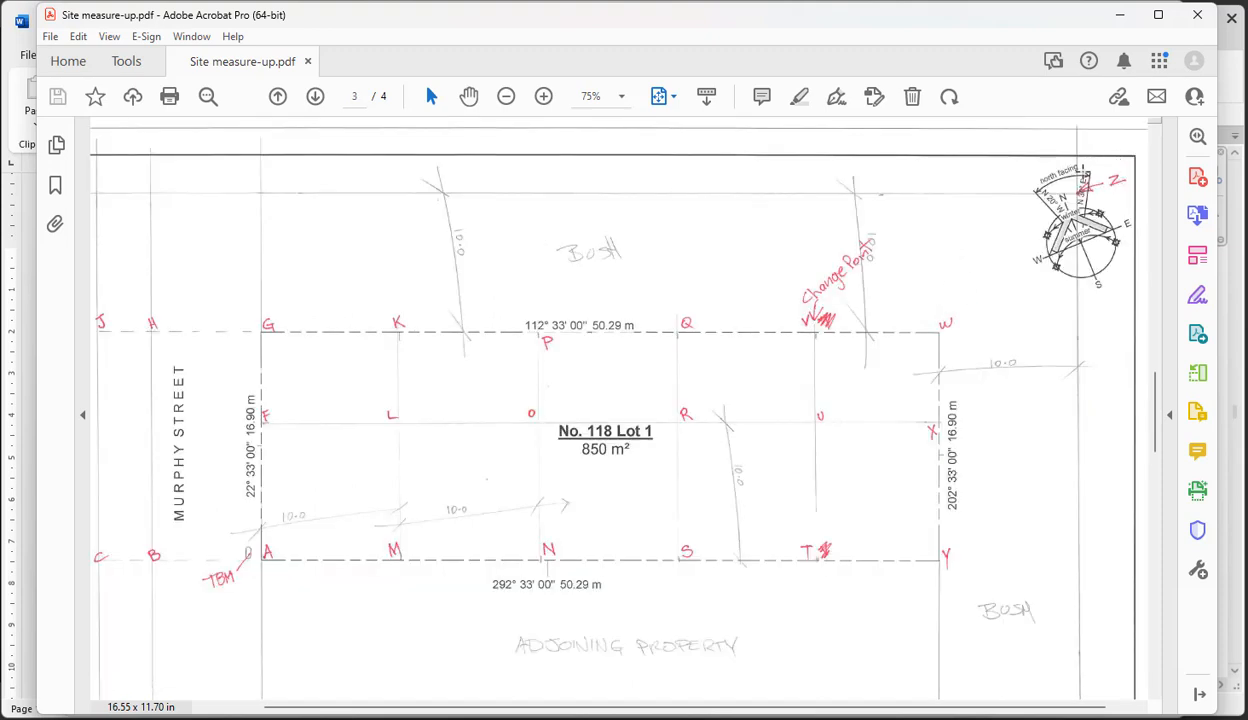
click(1127, 170)
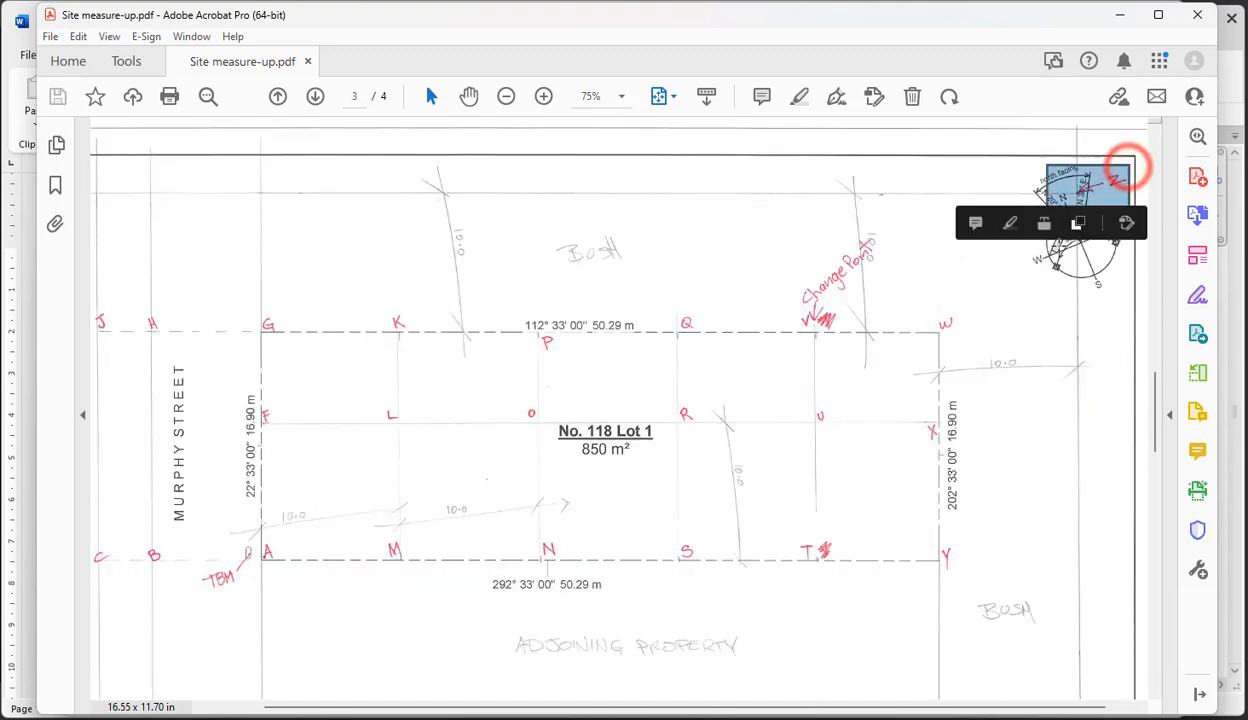
click(1053, 256)
click(1023, 368)
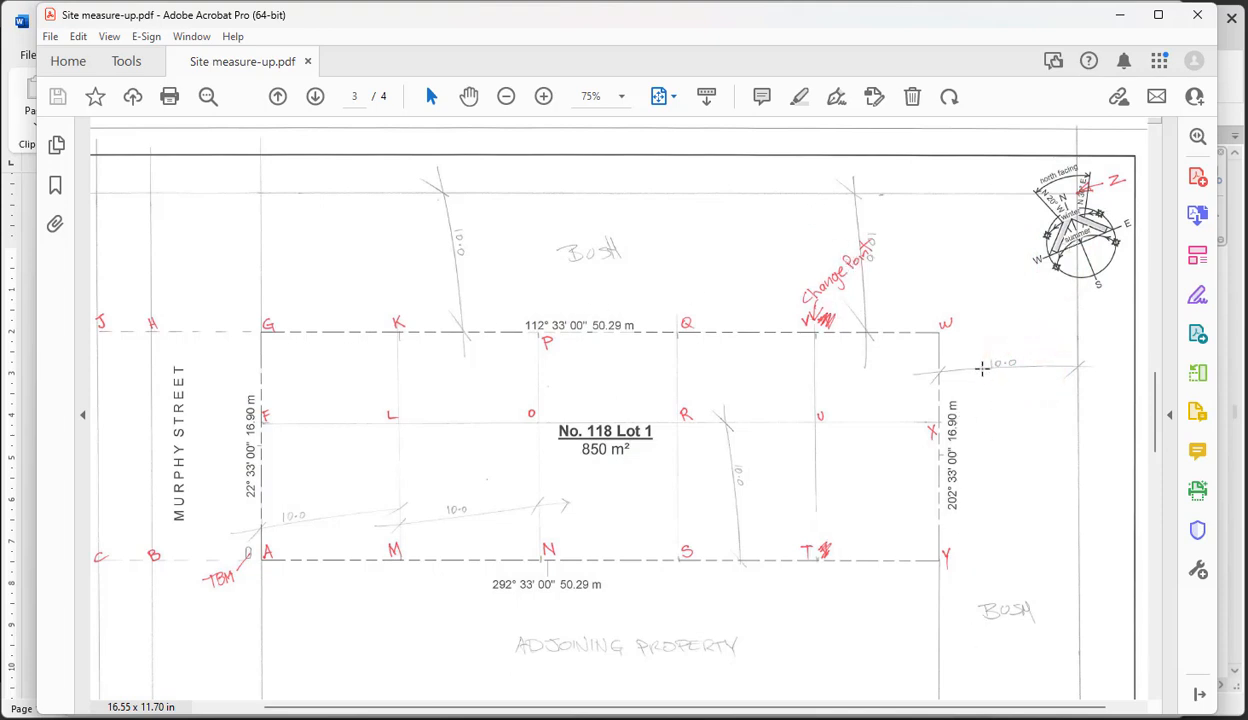
- Examine the handwritten offset dimensions from the site boundaries to the outer survey lines on page 3
drag(983, 345, 1036, 382)
drag(844, 223, 900, 272)
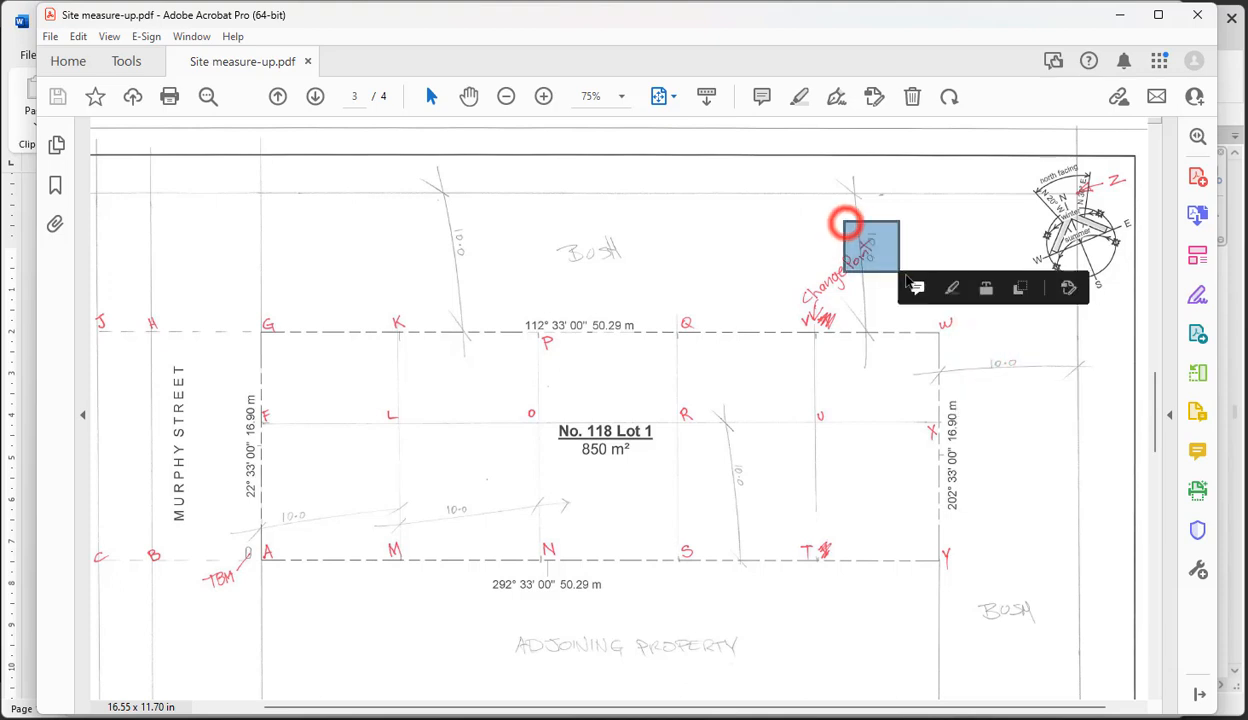
click(961, 216)
click(729, 250)
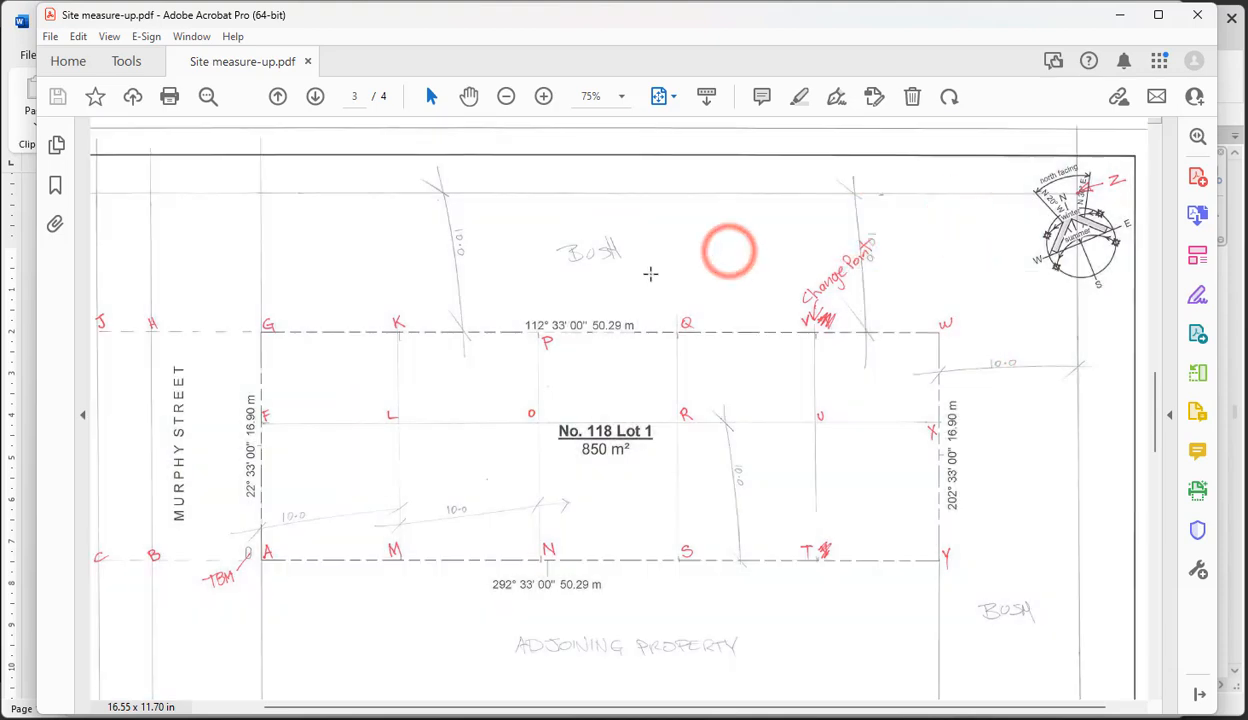
ctrl+scroll(650, 273, down, 3)
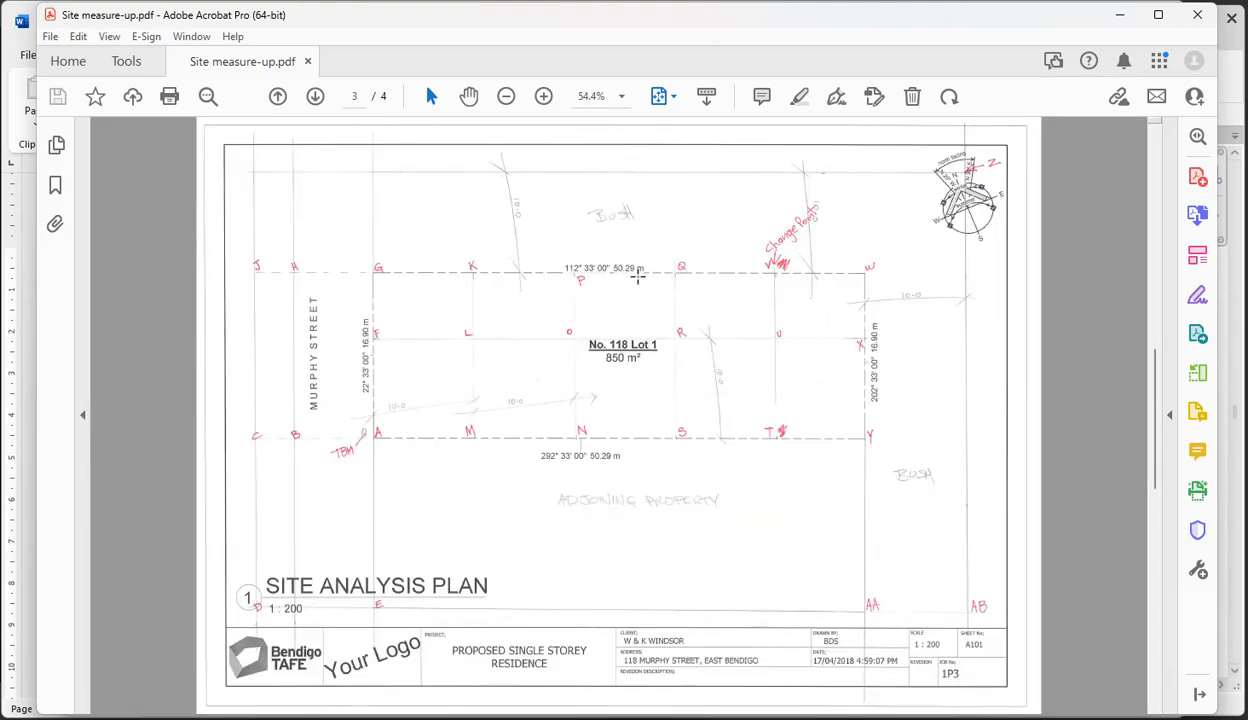
- Glance at the site plan in Revit, and examine the handwritten level booking sheets on page 4 of the PDF in Acrobat
click(1238, 355)
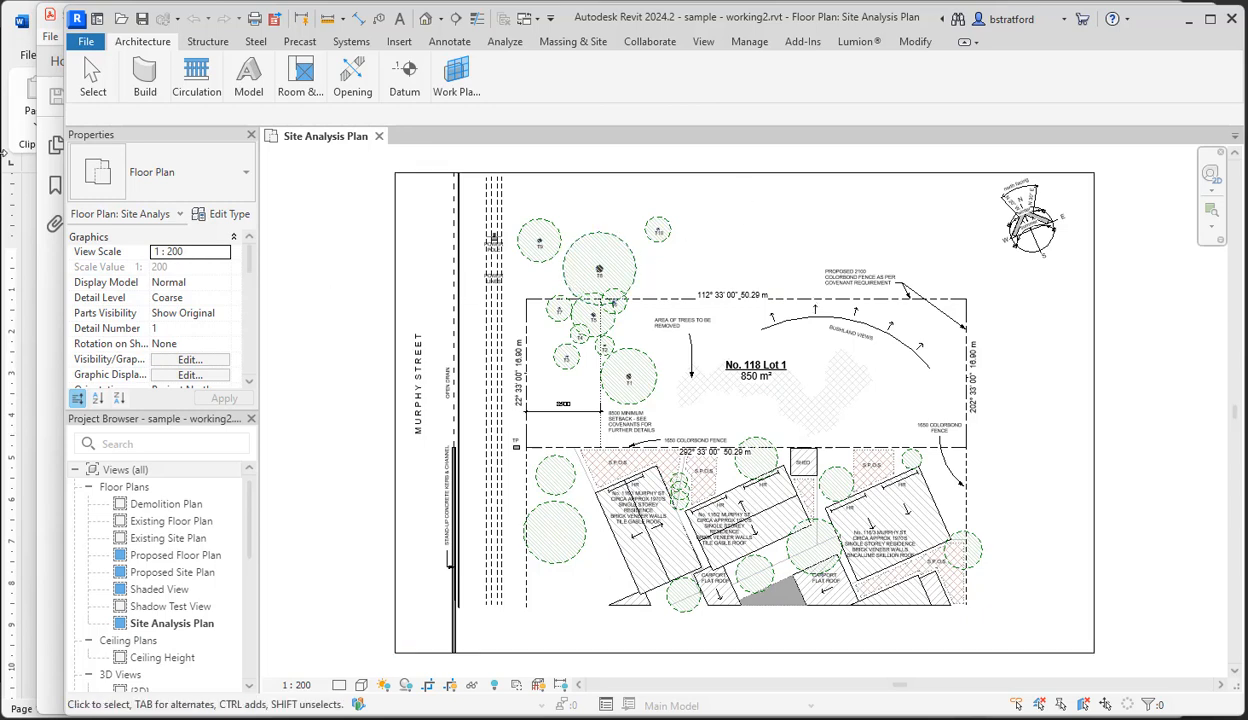
click(42, 388)
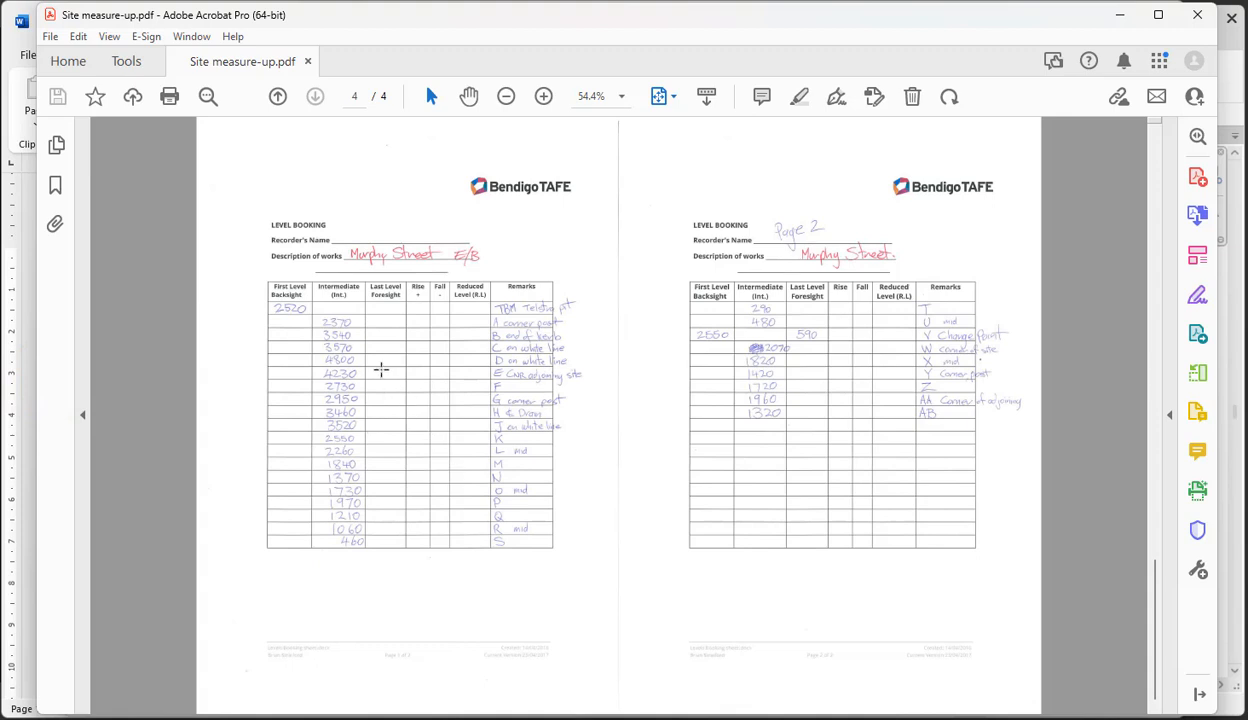
ctrl+scroll(370, 370, up, 1)
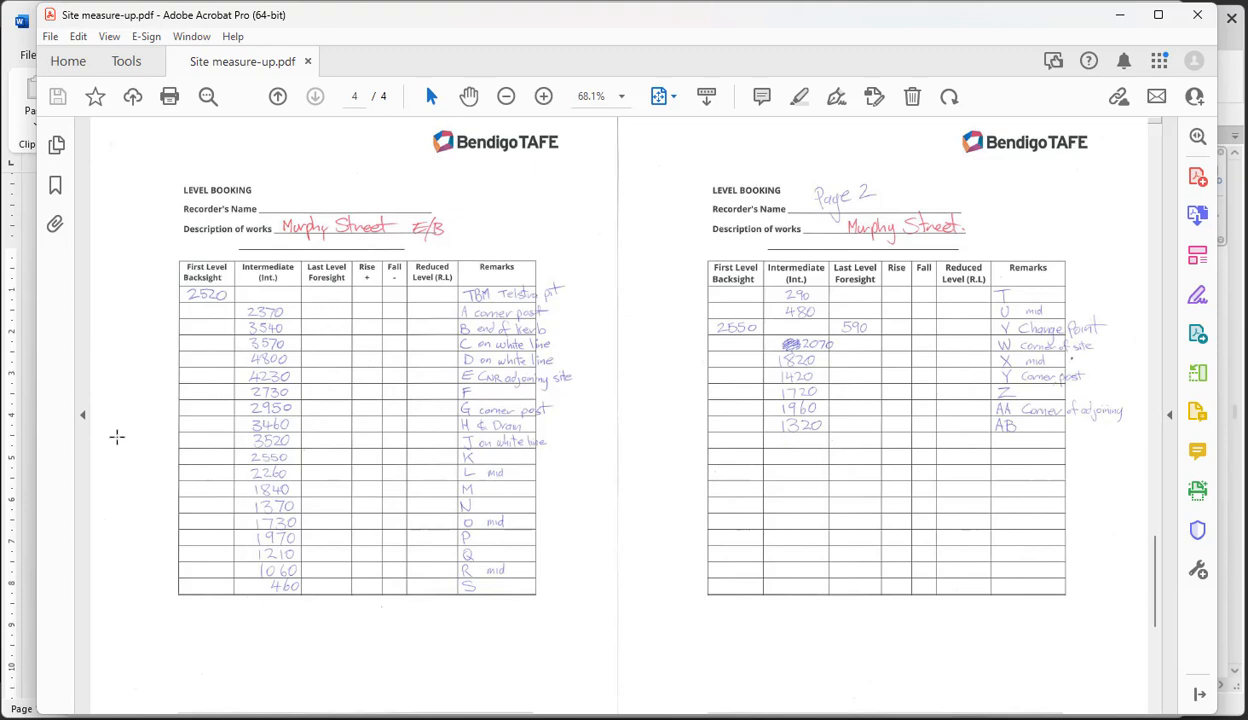
- Switch to Site survey levels booking sheet.docx in Word and examine its instructions, site address and level booking table
click(27, 293)
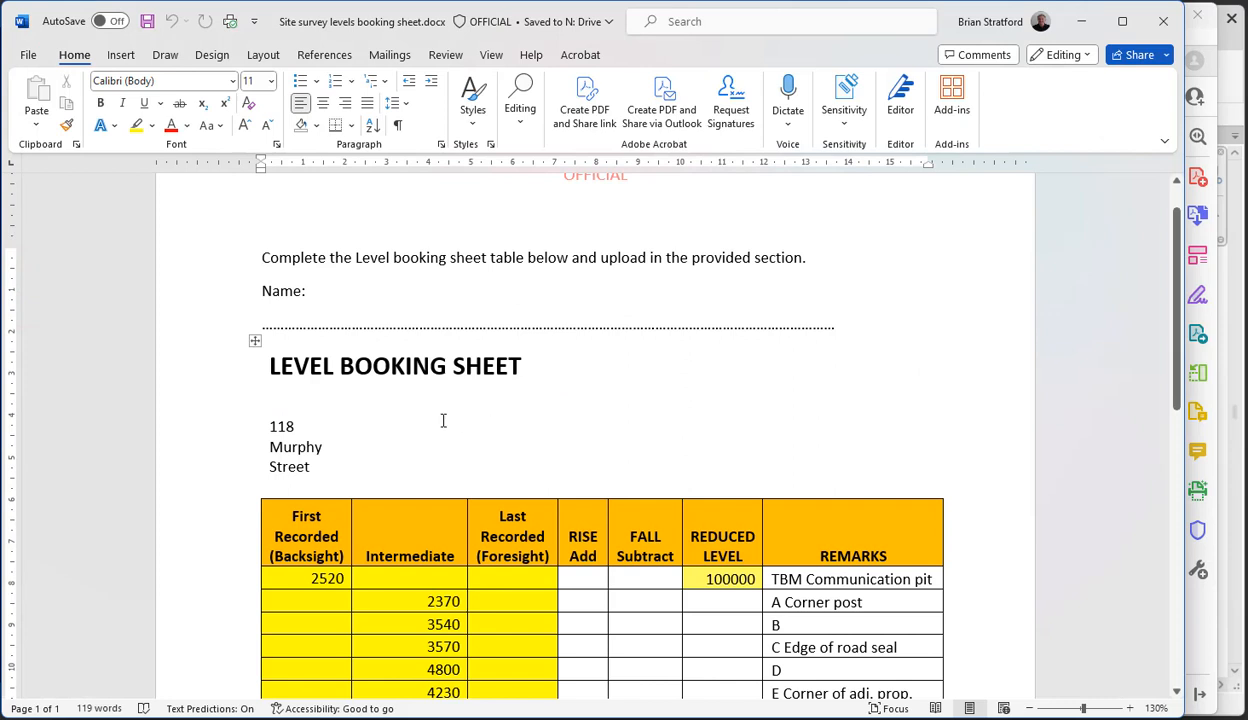
scroll(443, 421, down, 1)
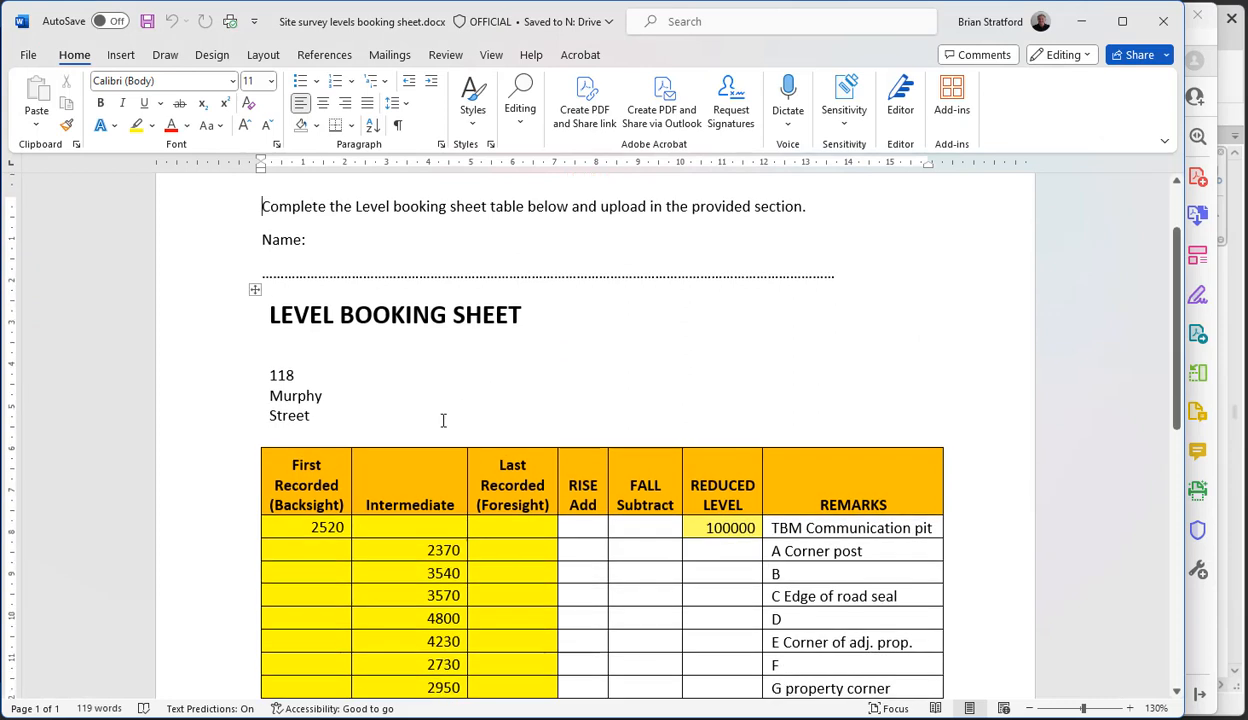
scroll(455, 404, up, 2)
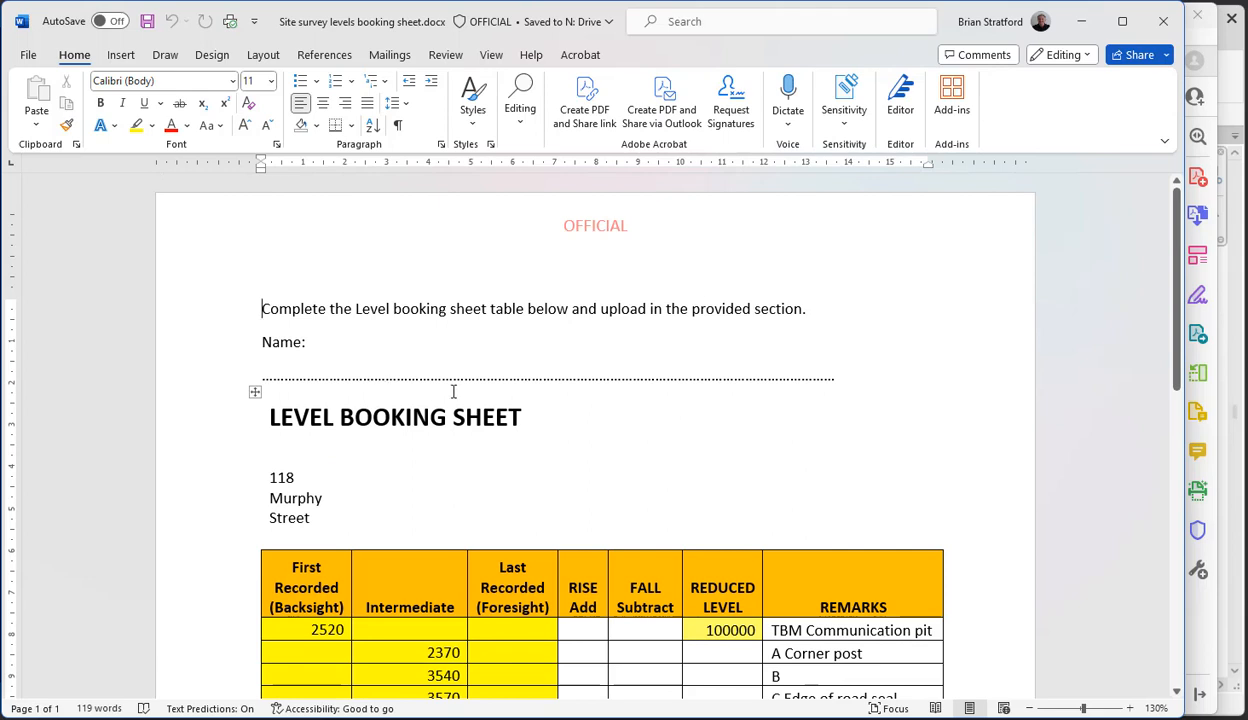
drag(324, 494, 318, 521)
click(335, 500)
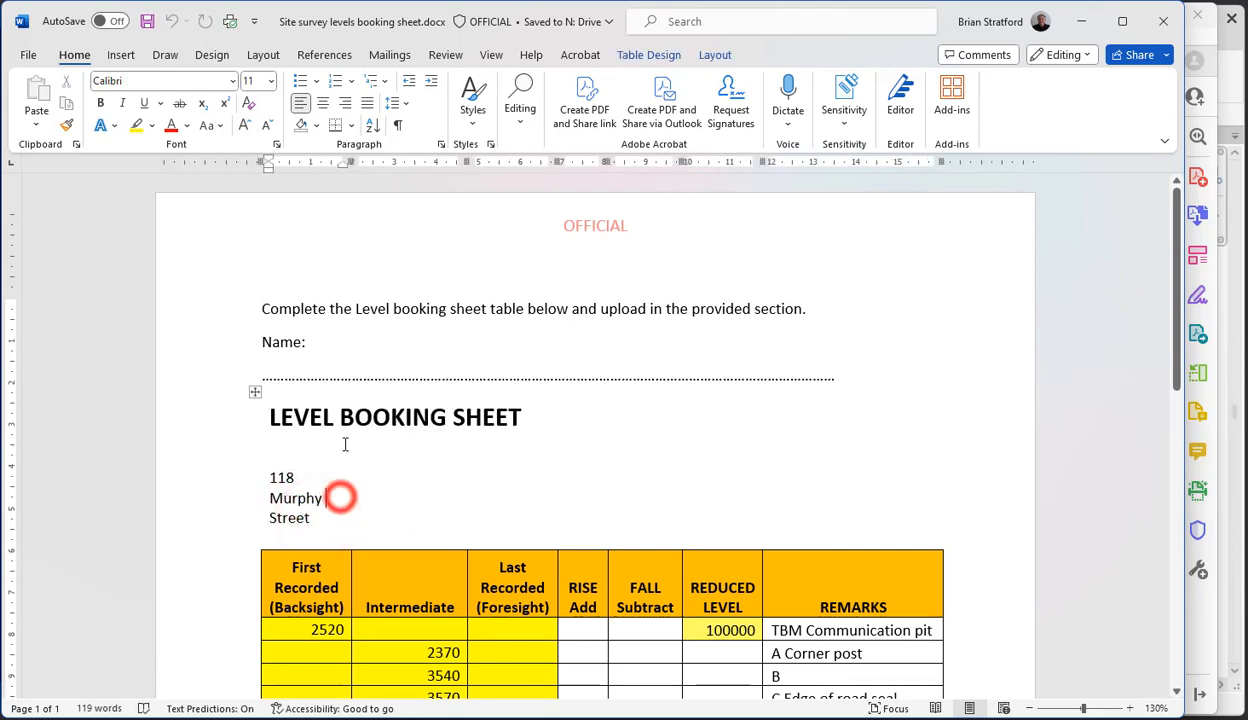
scroll(348, 374, down, 4)
scroll(350, 378, down, 2)
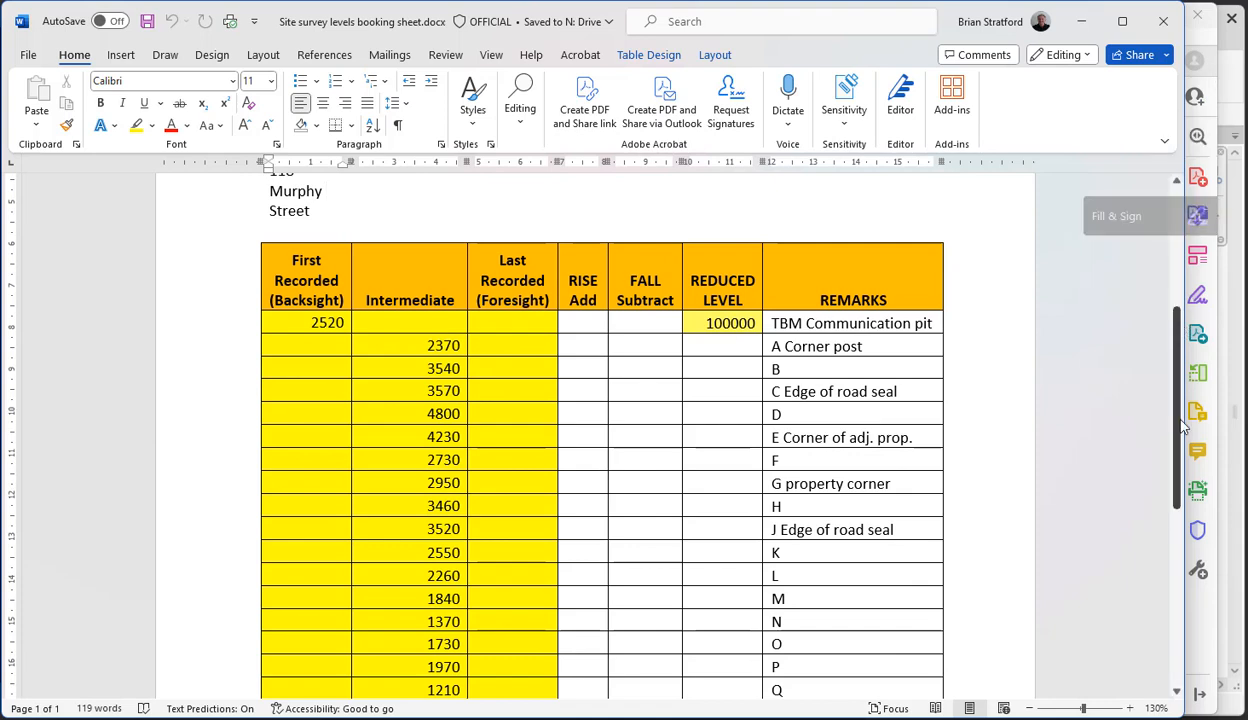
- Compare the handwritten readings and remarks on page 4 of the PDF in Acrobat with the booking table in Word
click(1207, 638)
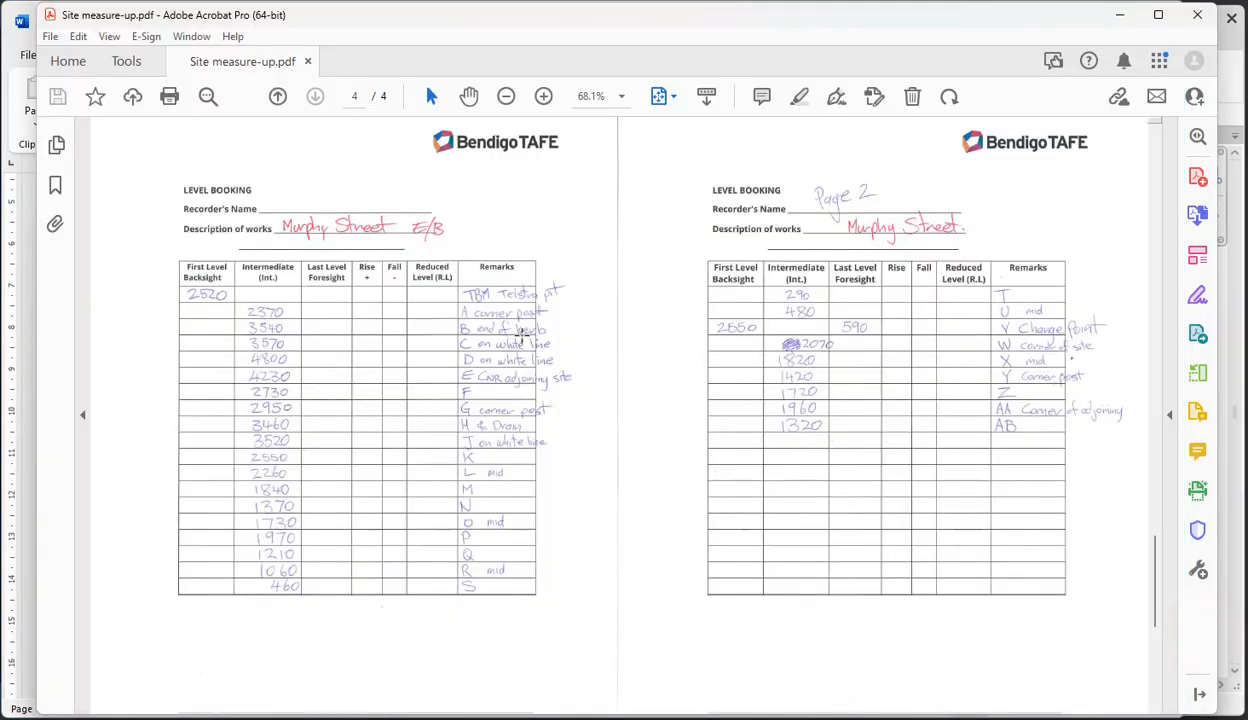
drag(573, 249, 452, 616)
drag(165, 250, 411, 606)
click(680, 498)
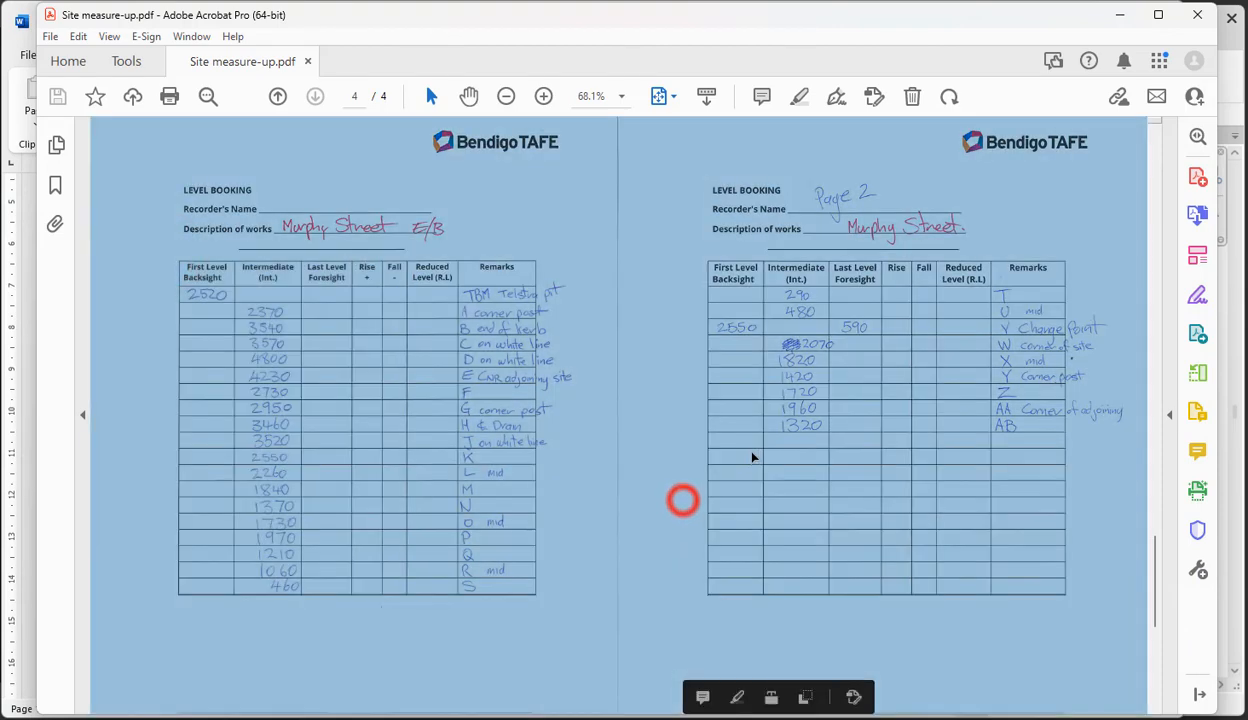
click(751, 451)
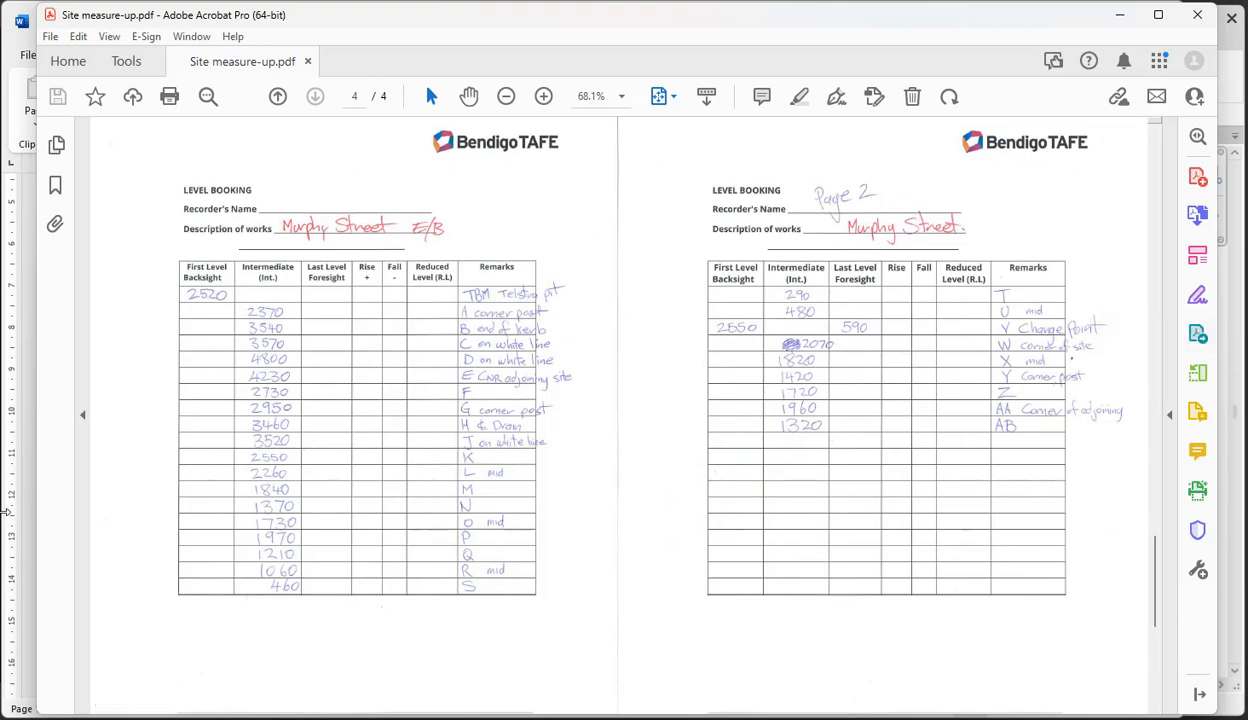
click(27, 515)
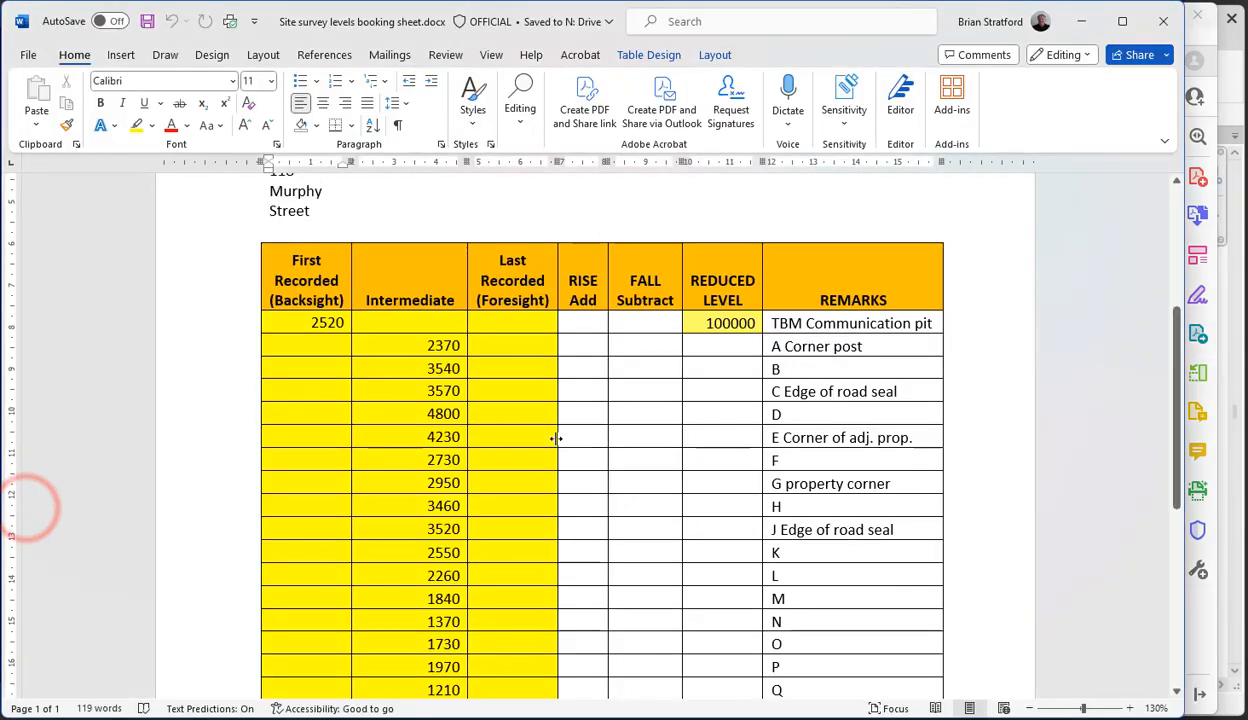
- Find the V Change point row in the Word booking table, and switch to the page 3 site plan of Site measure-up.pdf in Acrobat
scroll(552, 441, down, 4)
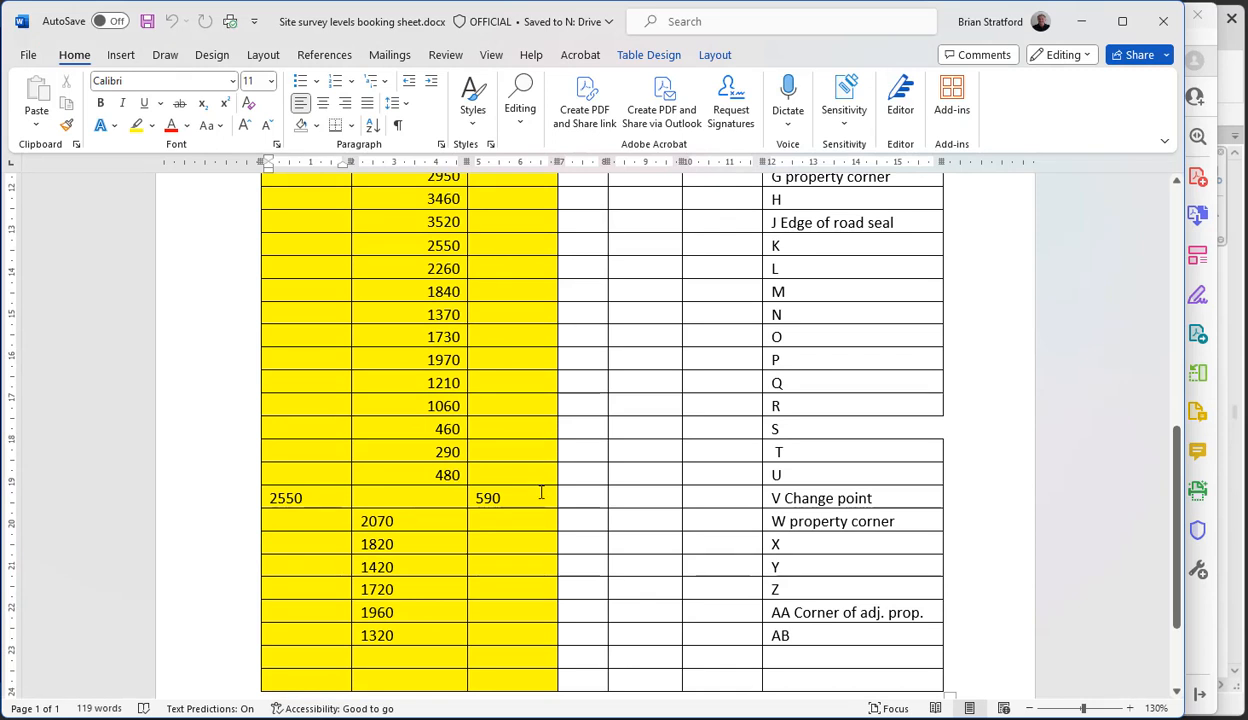
triple_click(876, 499)
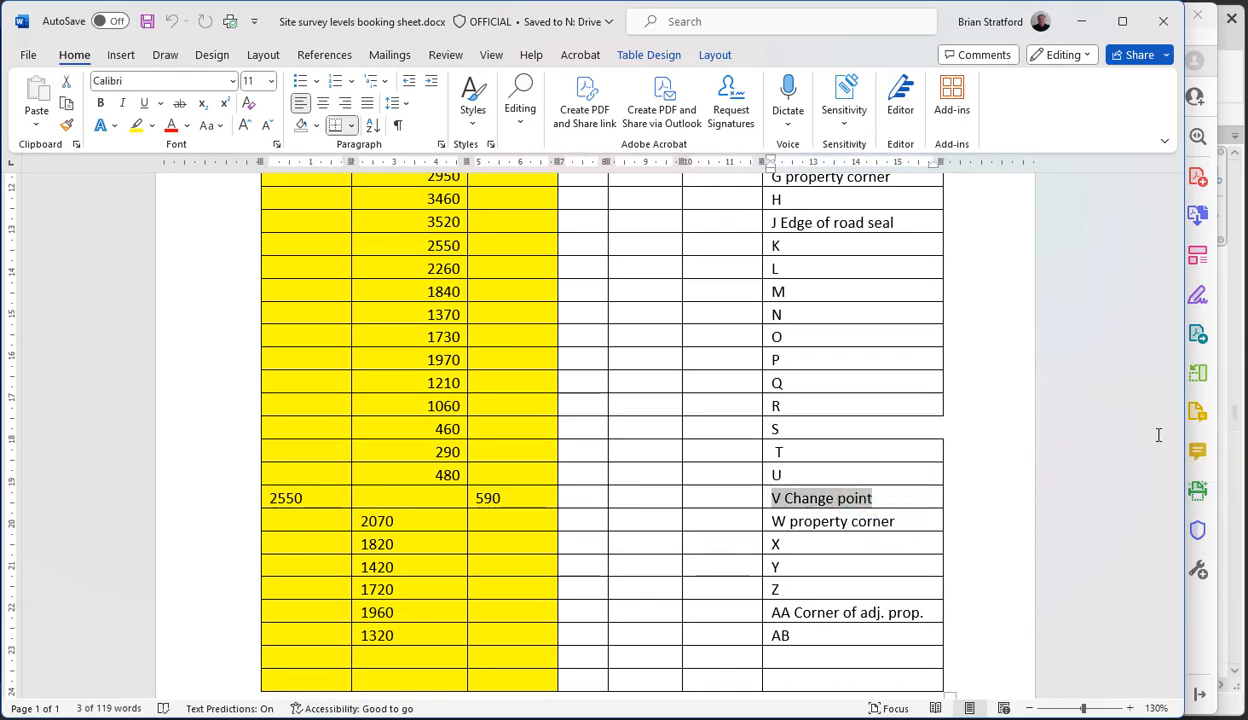
click(1200, 632)
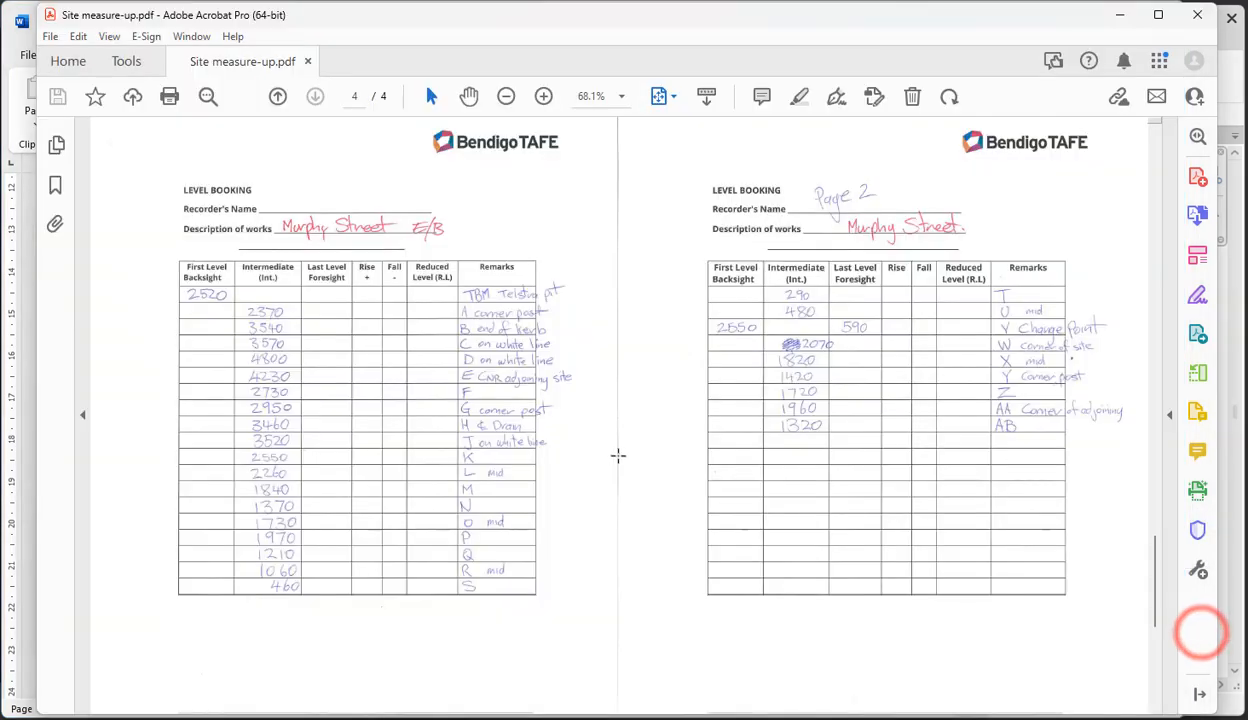
scroll(762, 398, up, 5)
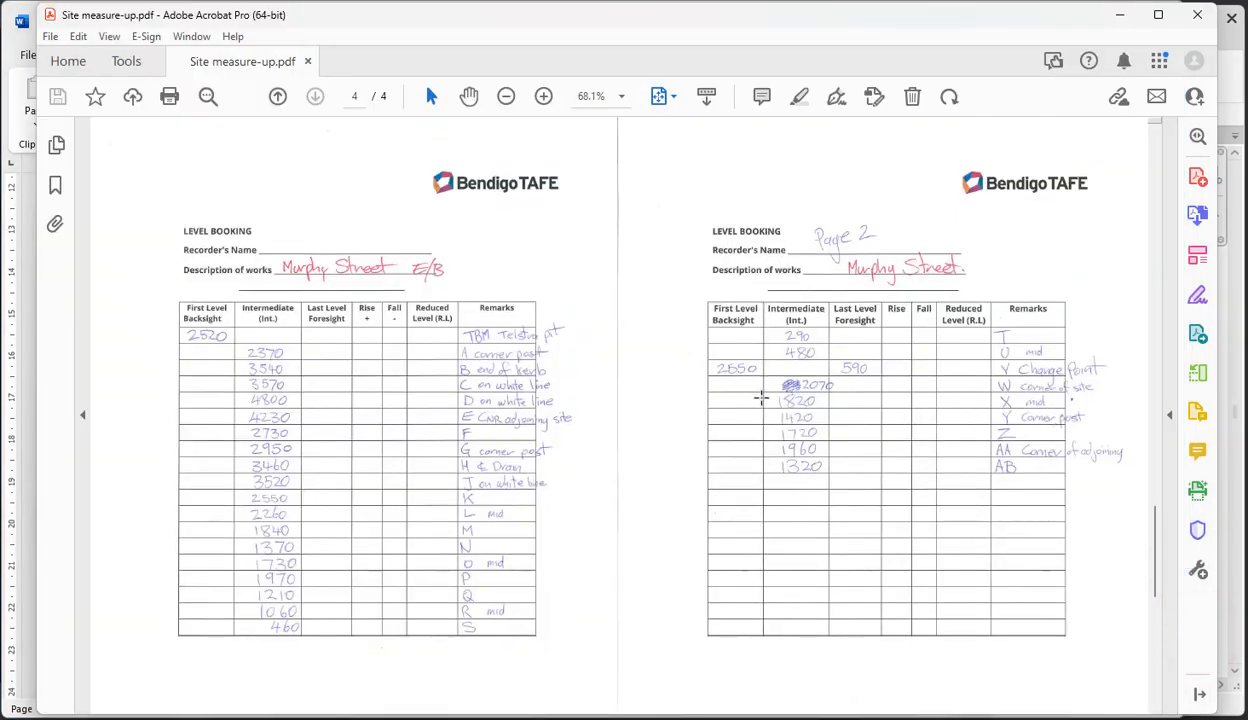
scroll(611, 490, up, 1)
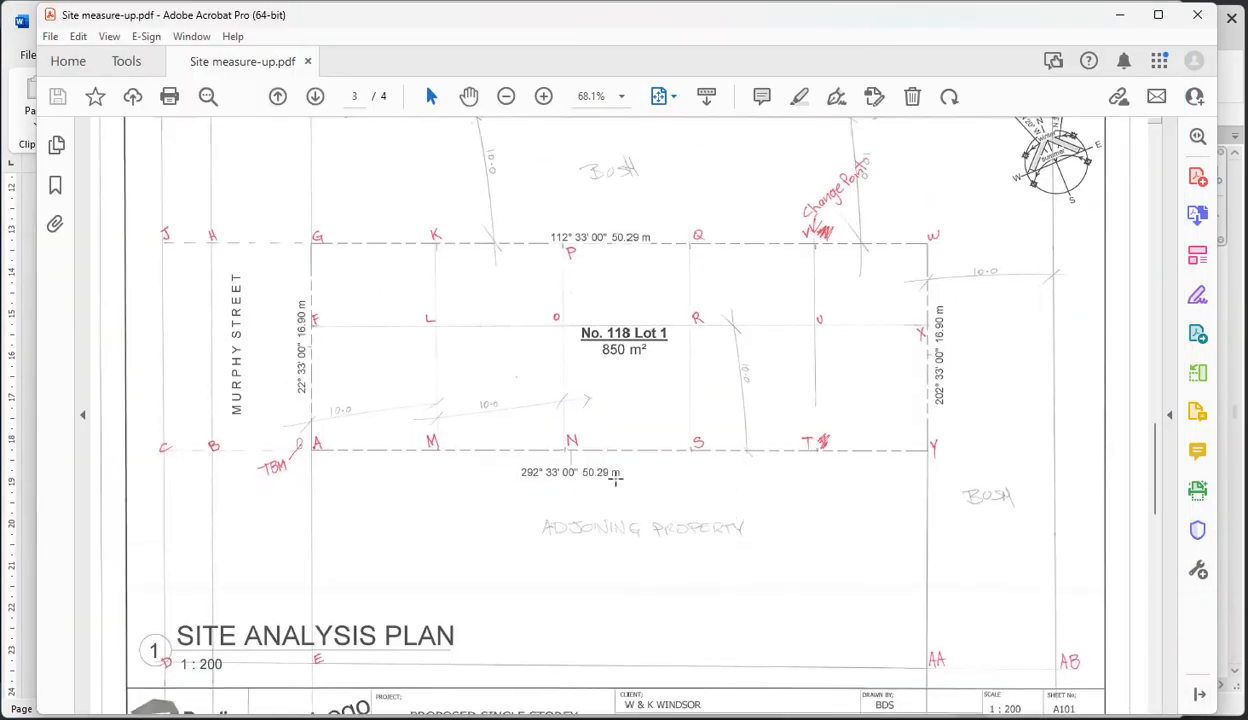
- Examine change point V marked between Q and W on the boundary of the page 3 site plan
ctrl+scroll(826, 205, up, 4)
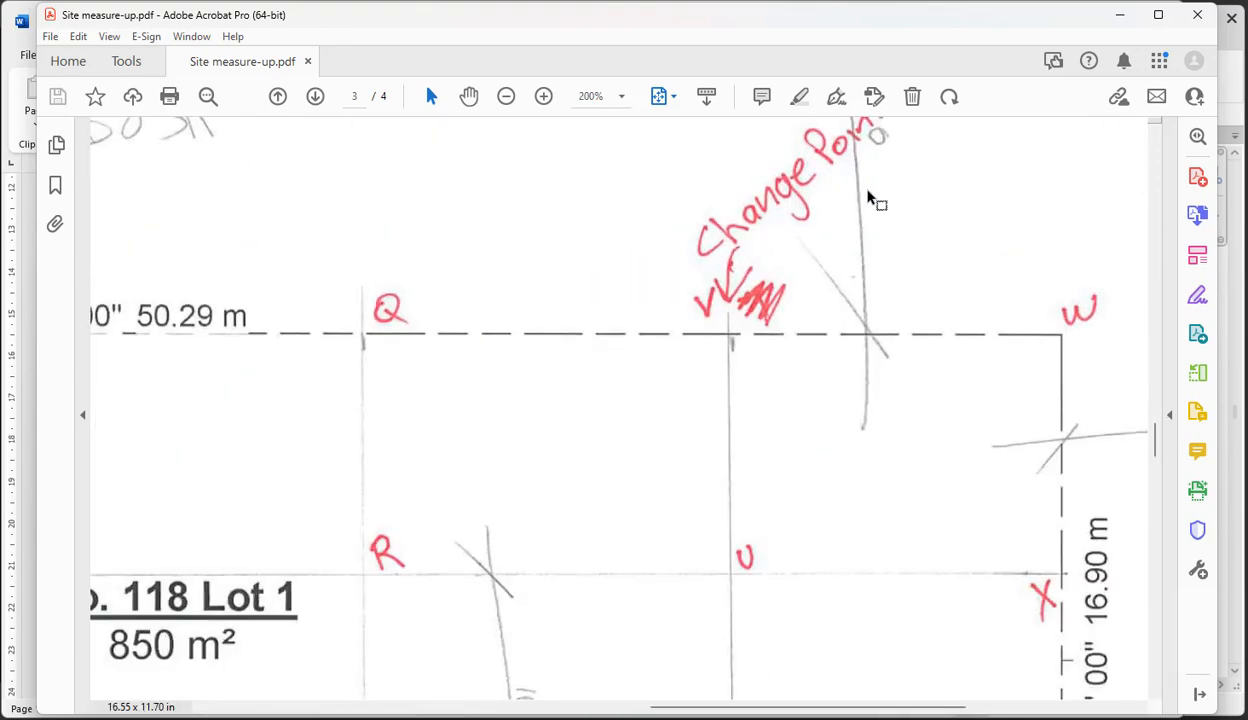
scroll(872, 215, down, 1)
ctrl+scroll(860, 222, down, 1)
scroll(848, 222, up, 3)
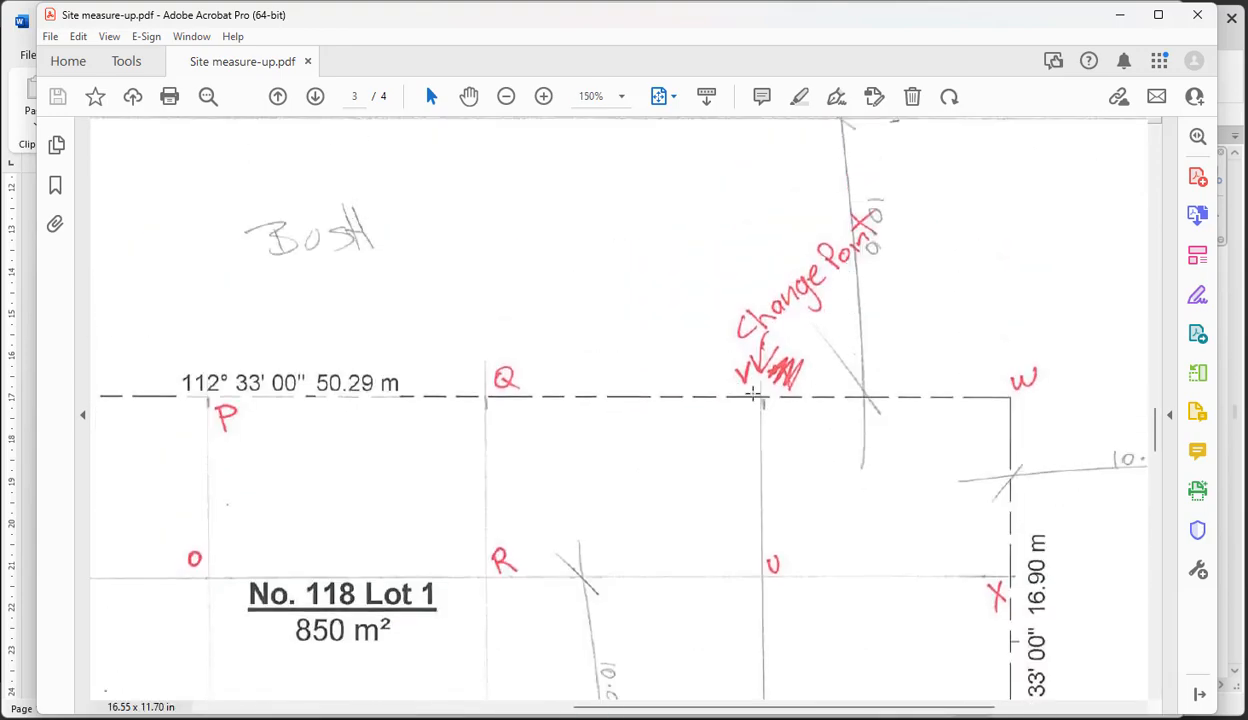
scroll(780, 398, down, 2)
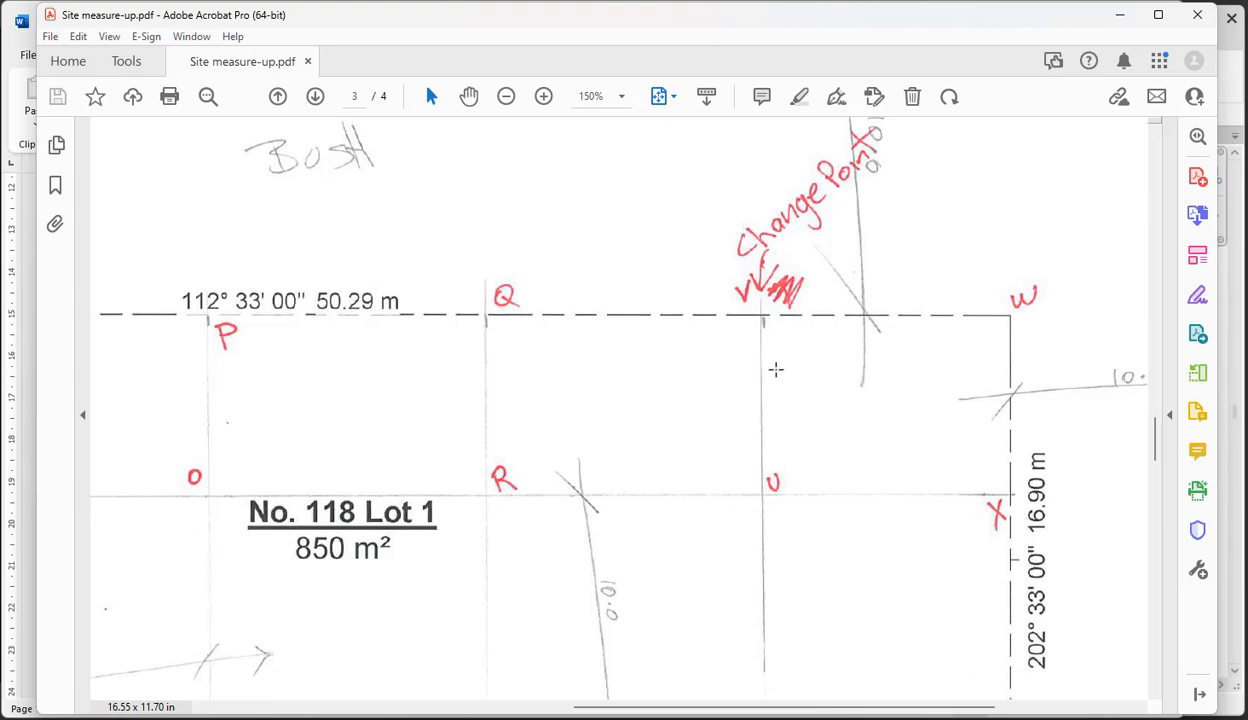
ctrl+scroll(776, 370, down, 1)
ctrl+scroll(778, 374, down, 1)
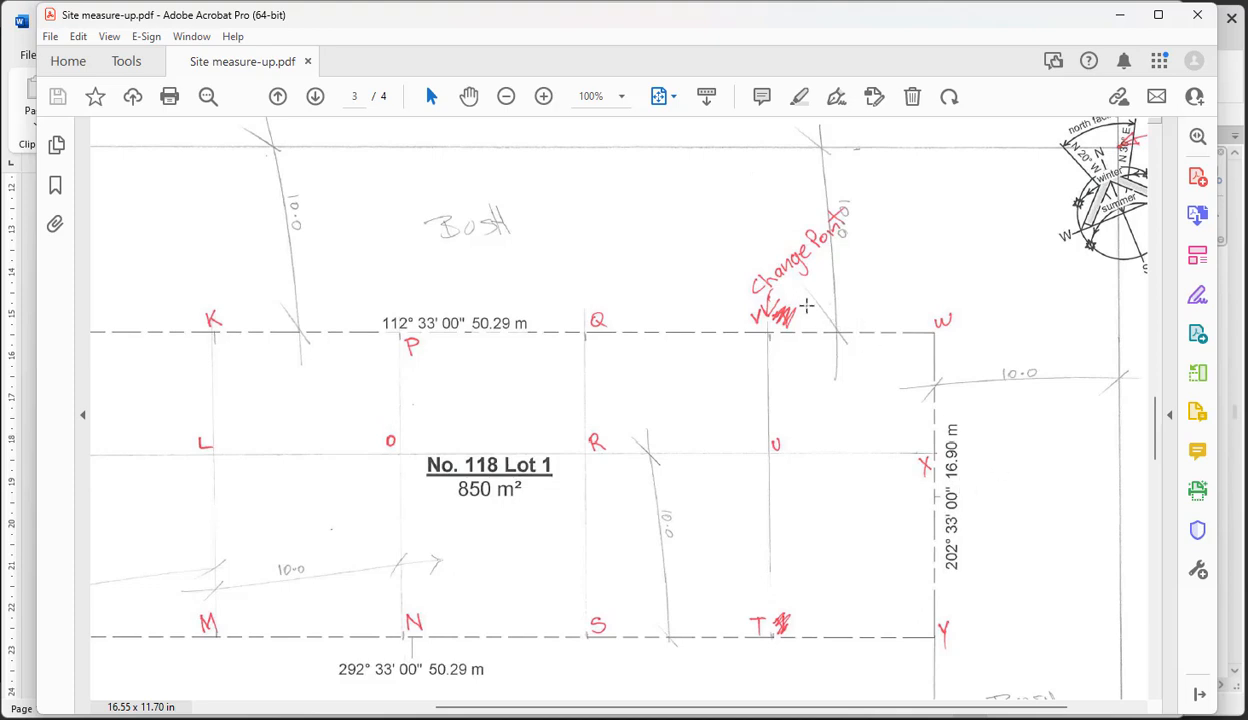
drag(727, 357, 849, 248)
click(908, 289)
click(908, 289)
- Switch back to the Word booking sheet and examine the change point's foresight and the rows down to AB
click(28, 555)
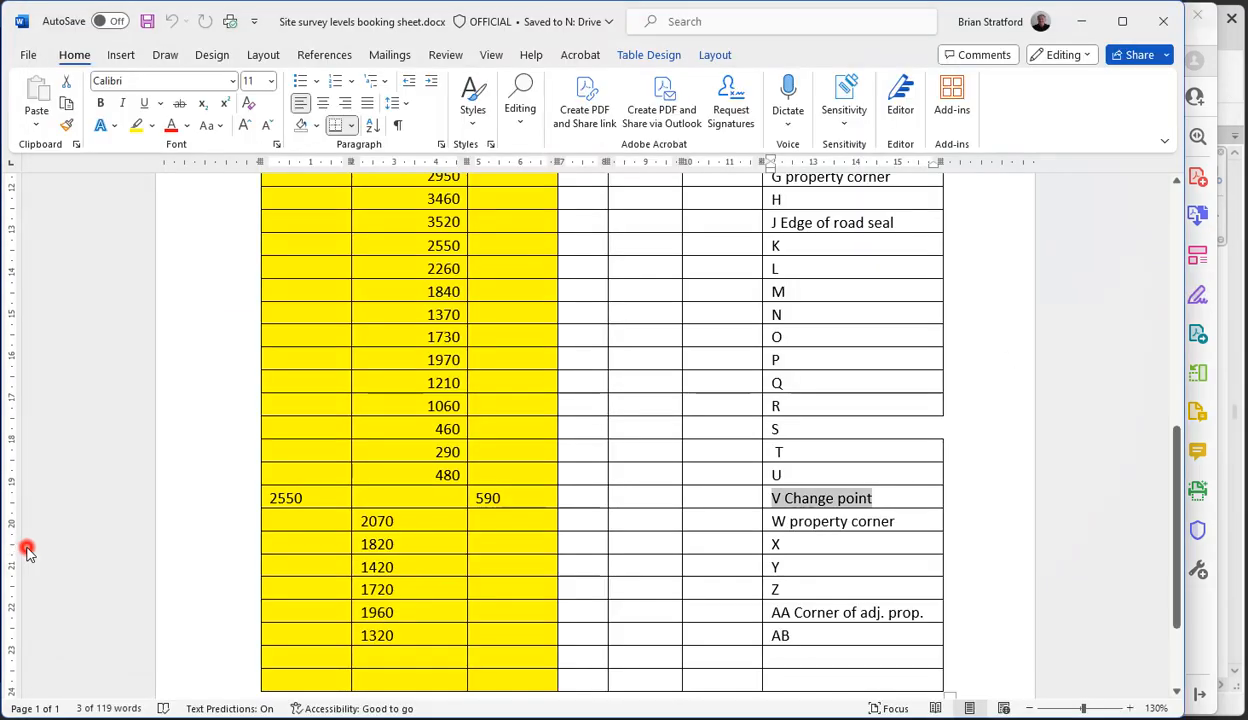
drag(506, 499, 475, 499)
click(490, 516)
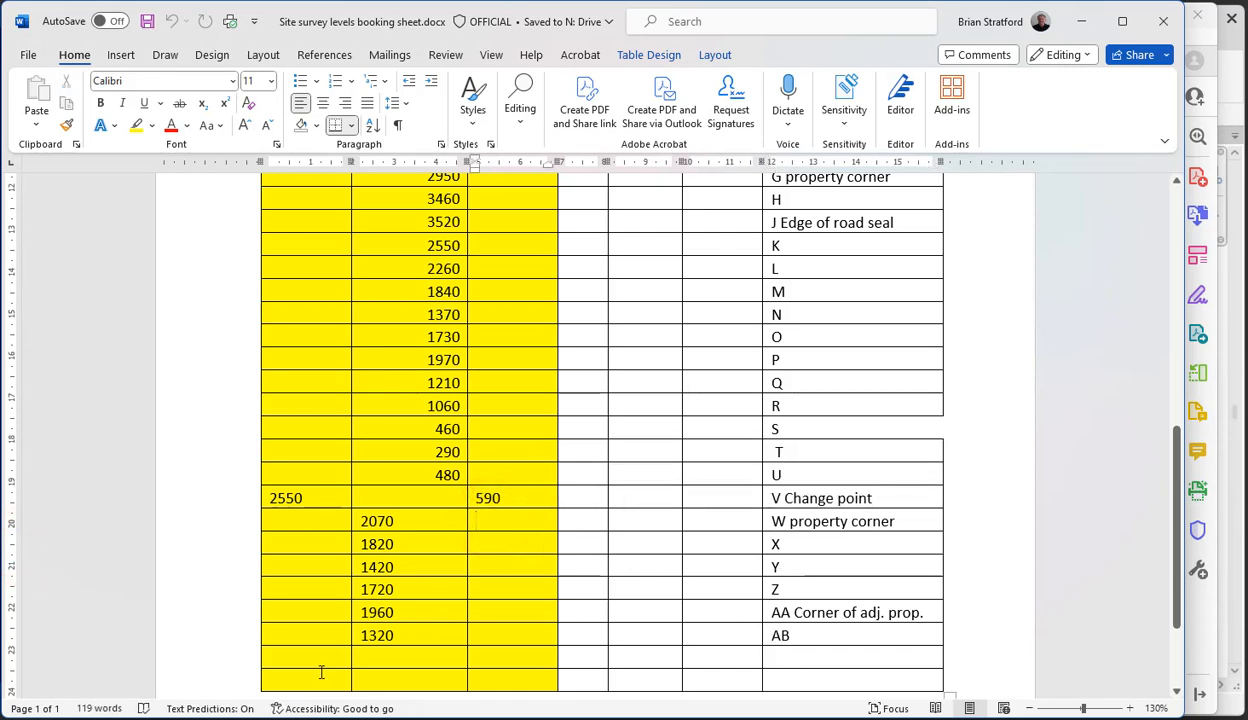
click(800, 636)
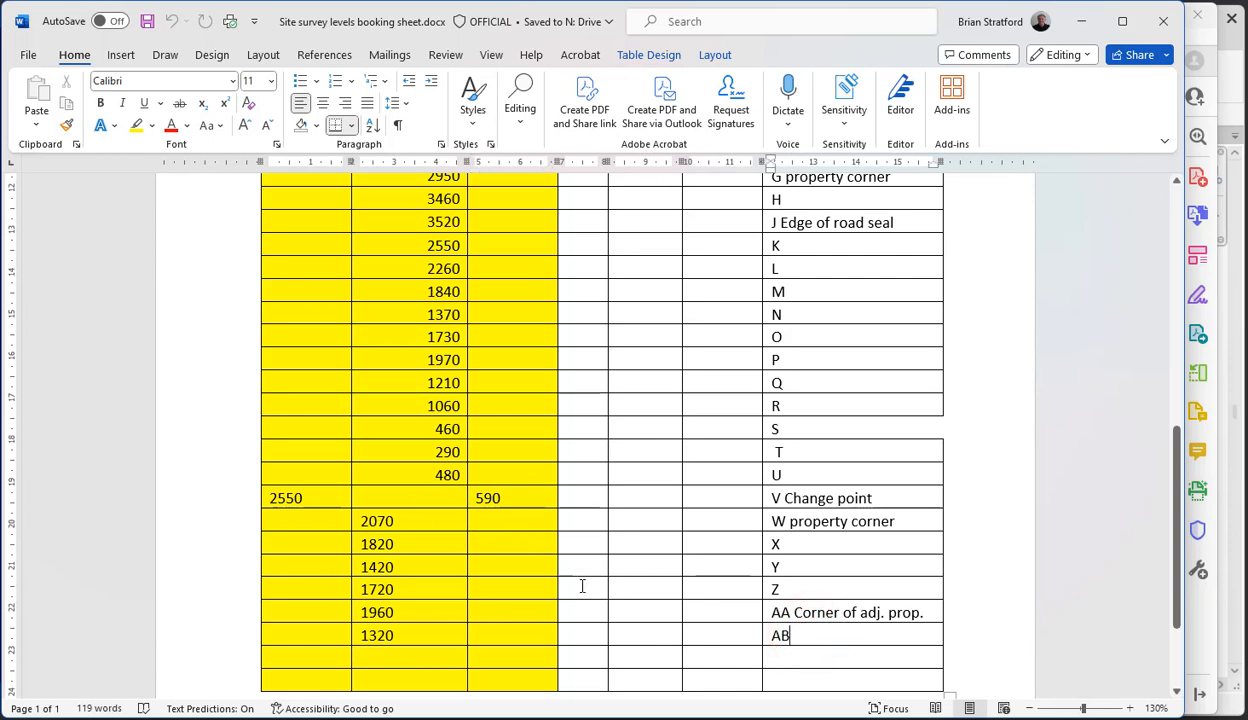
scroll(468, 530, up, 1)
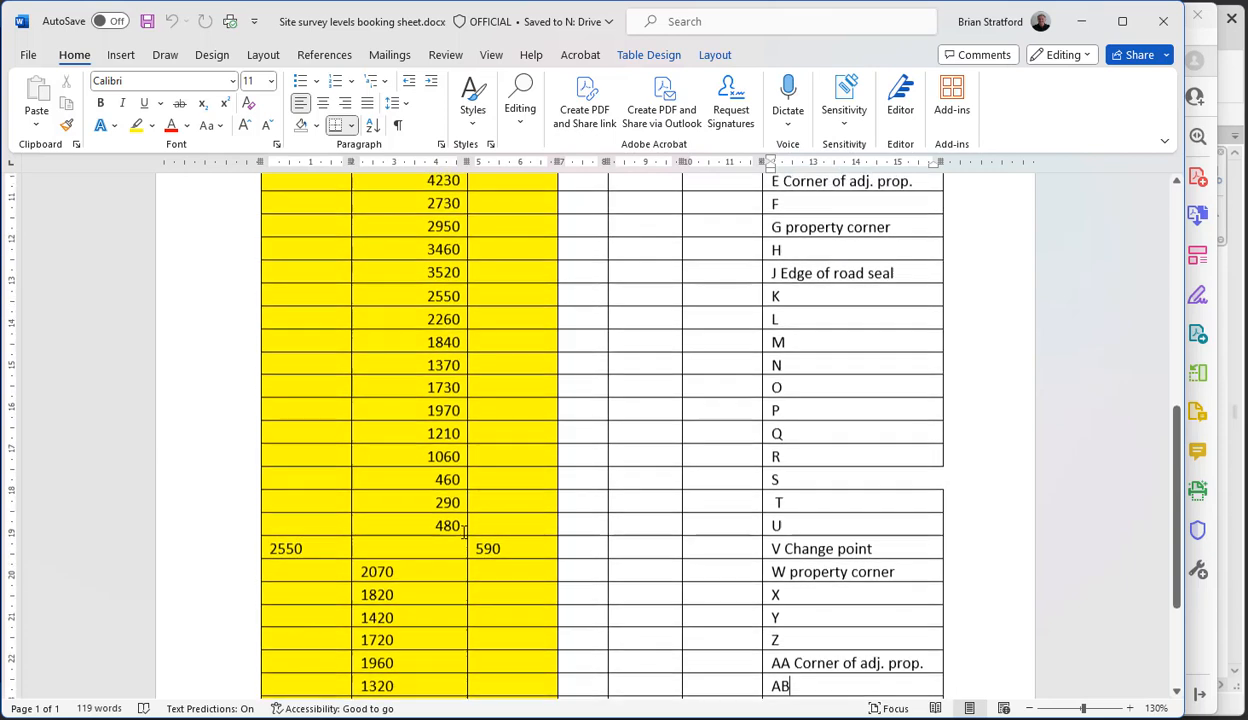
- Examine the V Change point row, reading its backsight and foresight entries together
click(786, 551)
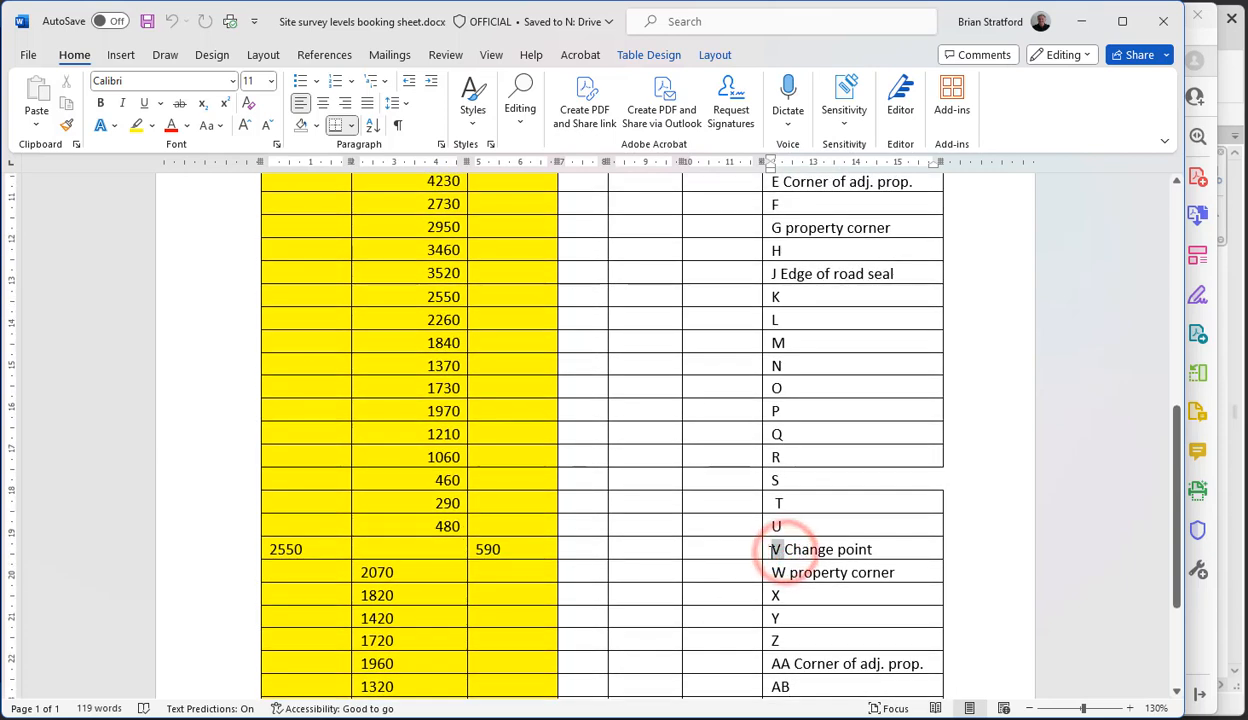
click(818, 549)
drag(510, 549, 323, 563)
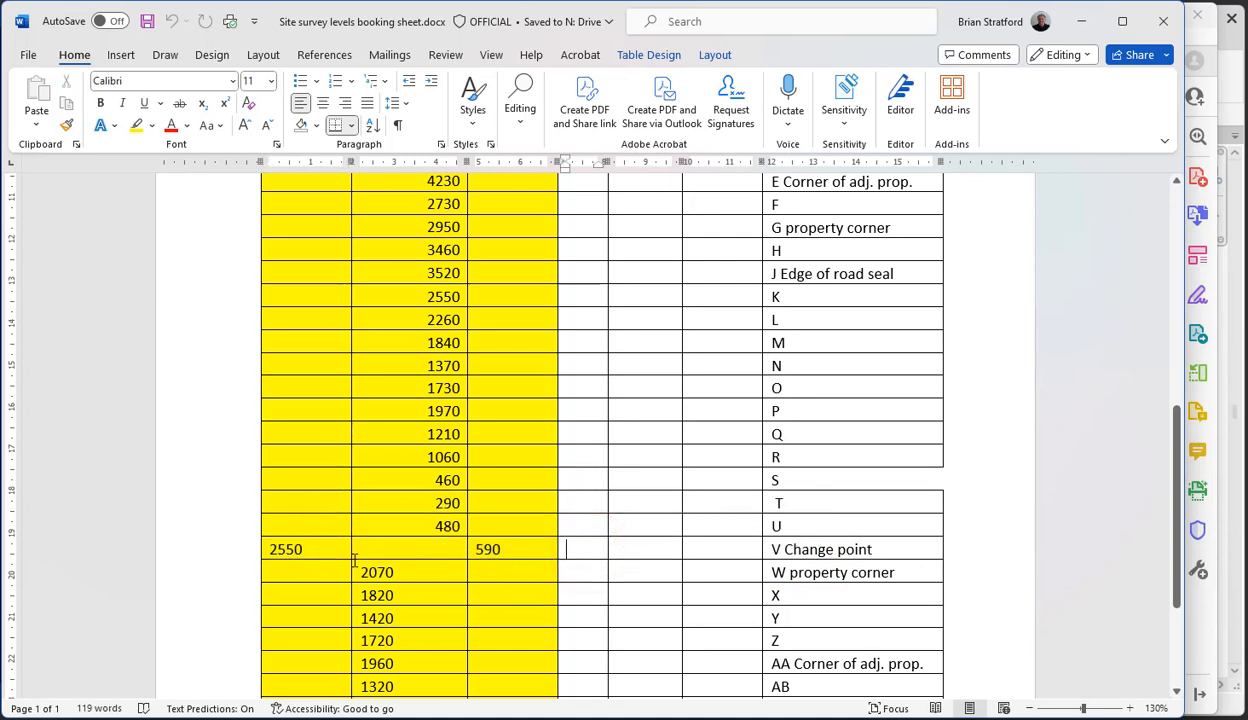
double_click(271, 549)
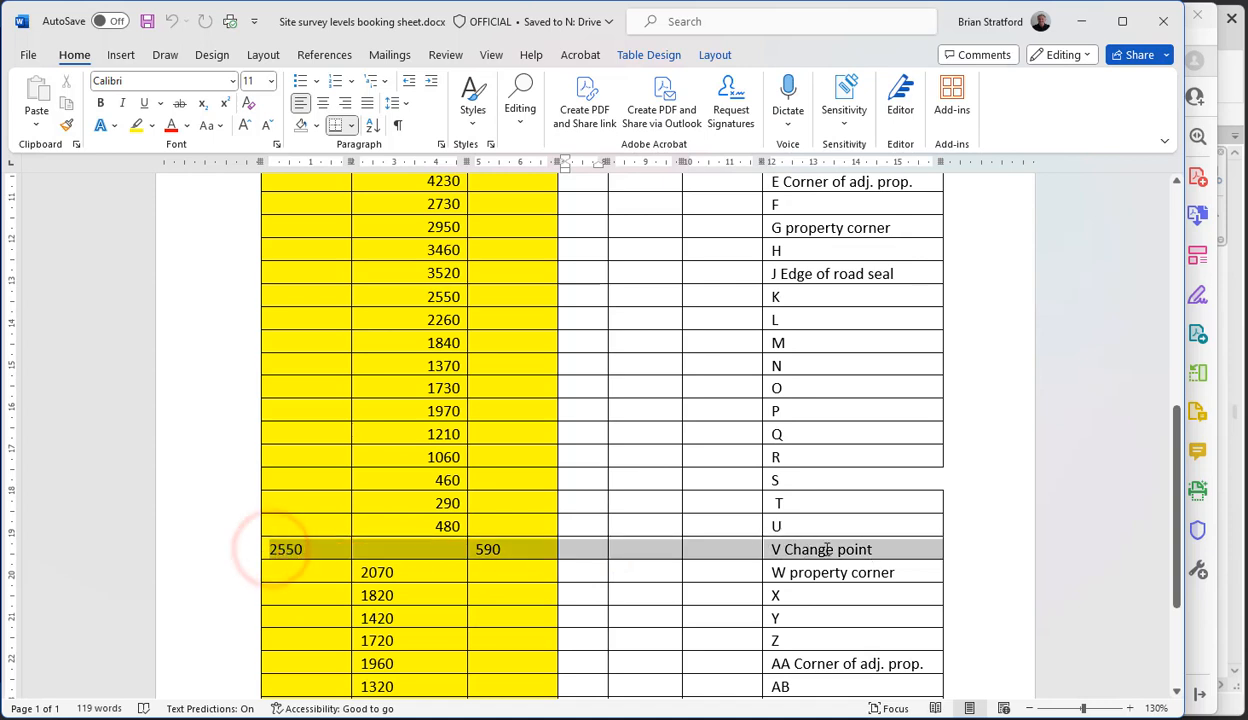
click(552, 547)
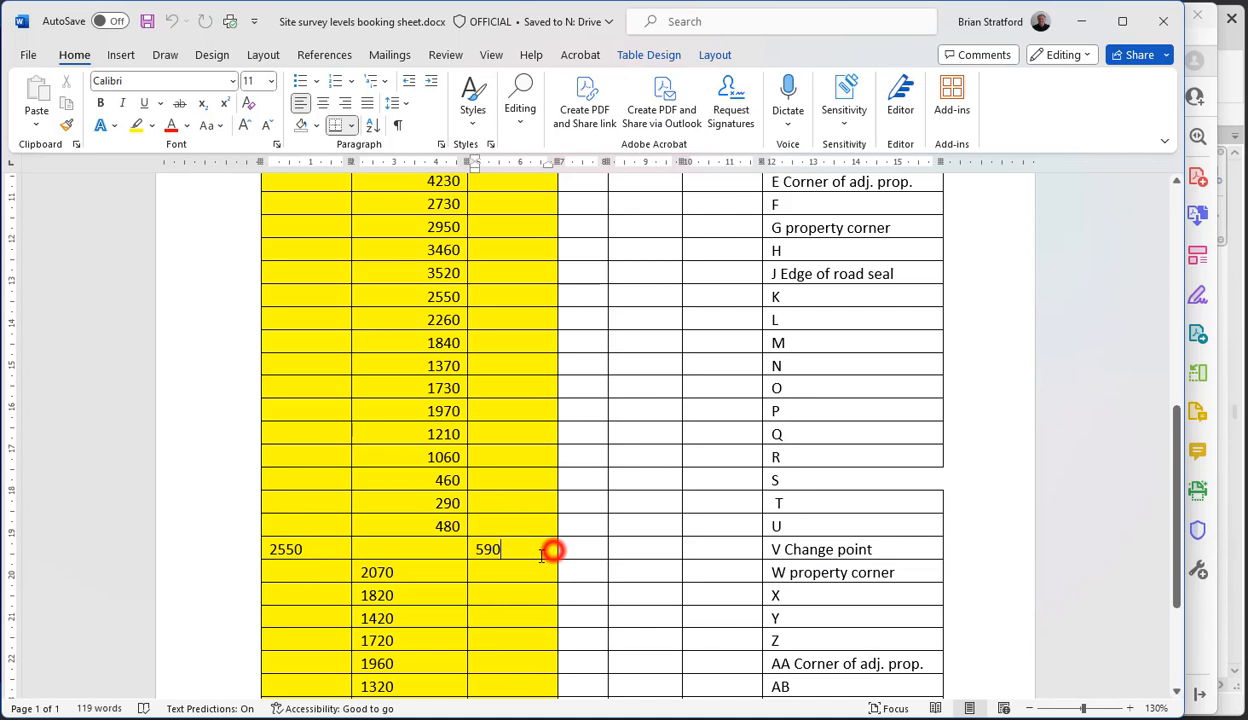
- Compare U's reading with the change point's foresight, and the change point's backsight with W's reading
double_click(450, 525)
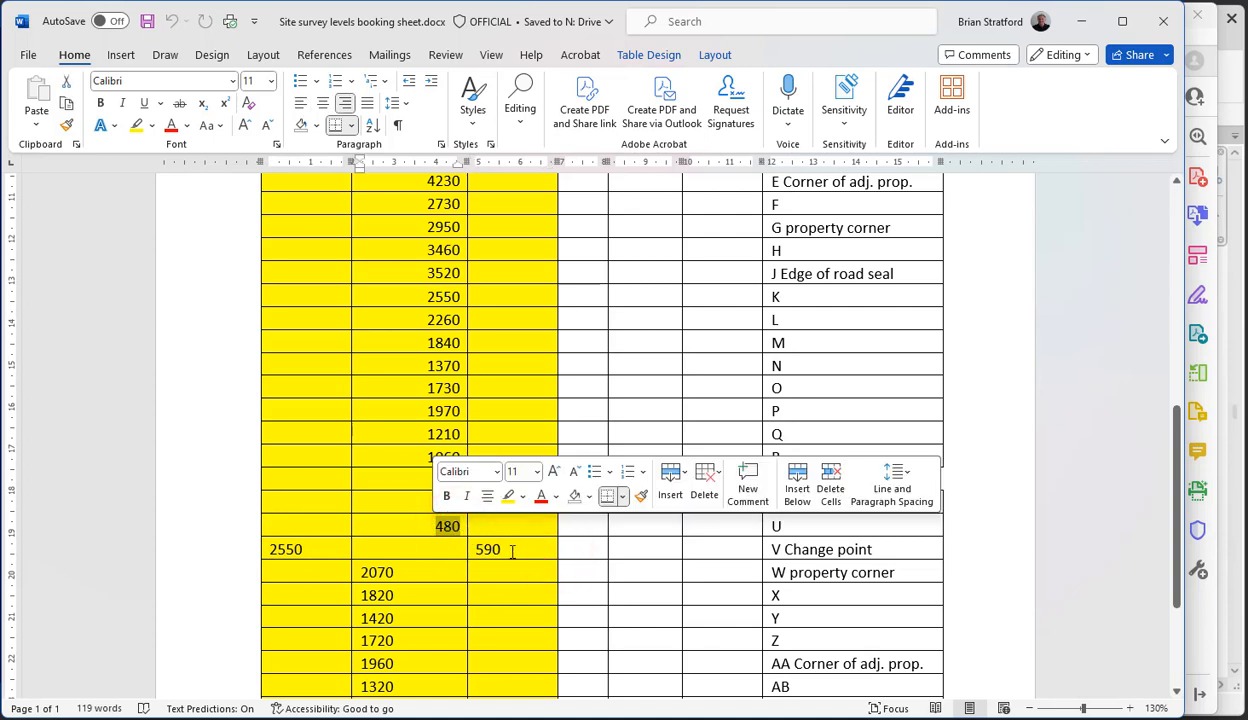
double_click(505, 547)
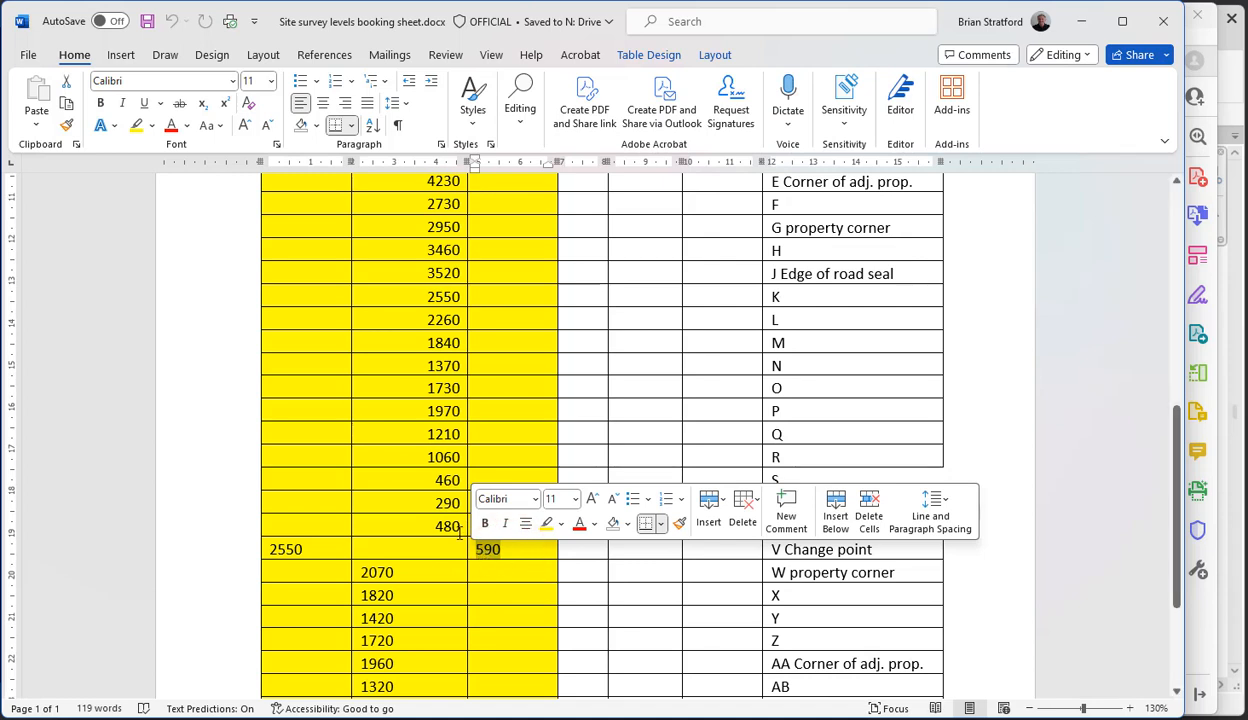
click(493, 549)
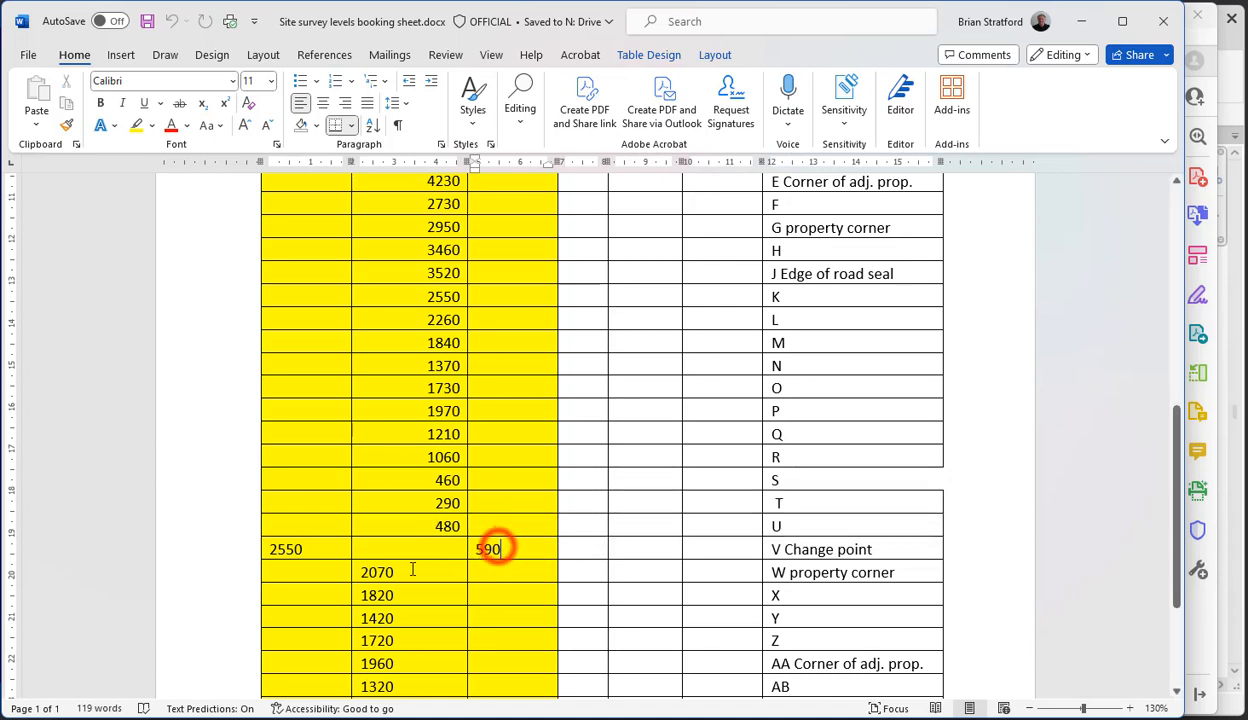
click(315, 547)
double_click(312, 549)
double_click(385, 572)
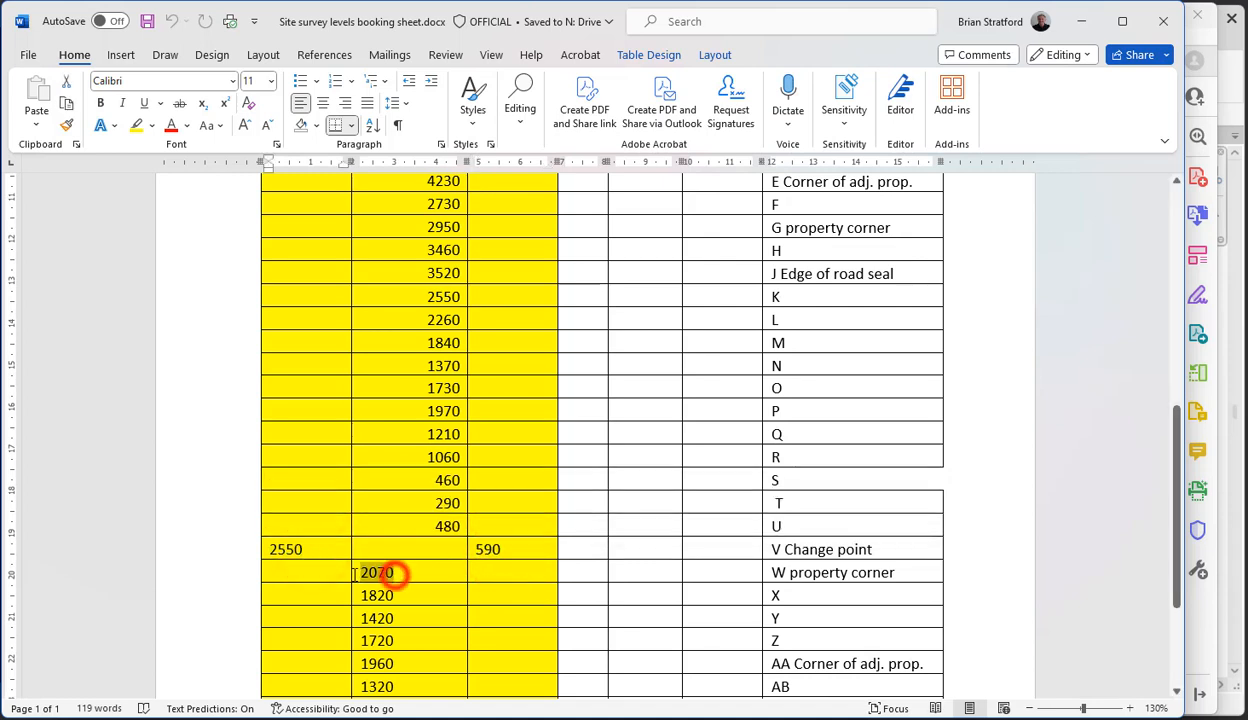
drag(385, 572, 345, 595)
- Compare the TBM backsight with point A's intermediate reading at the start of the table, and select point A's RISE cell
scroll(345, 595, up, 5)
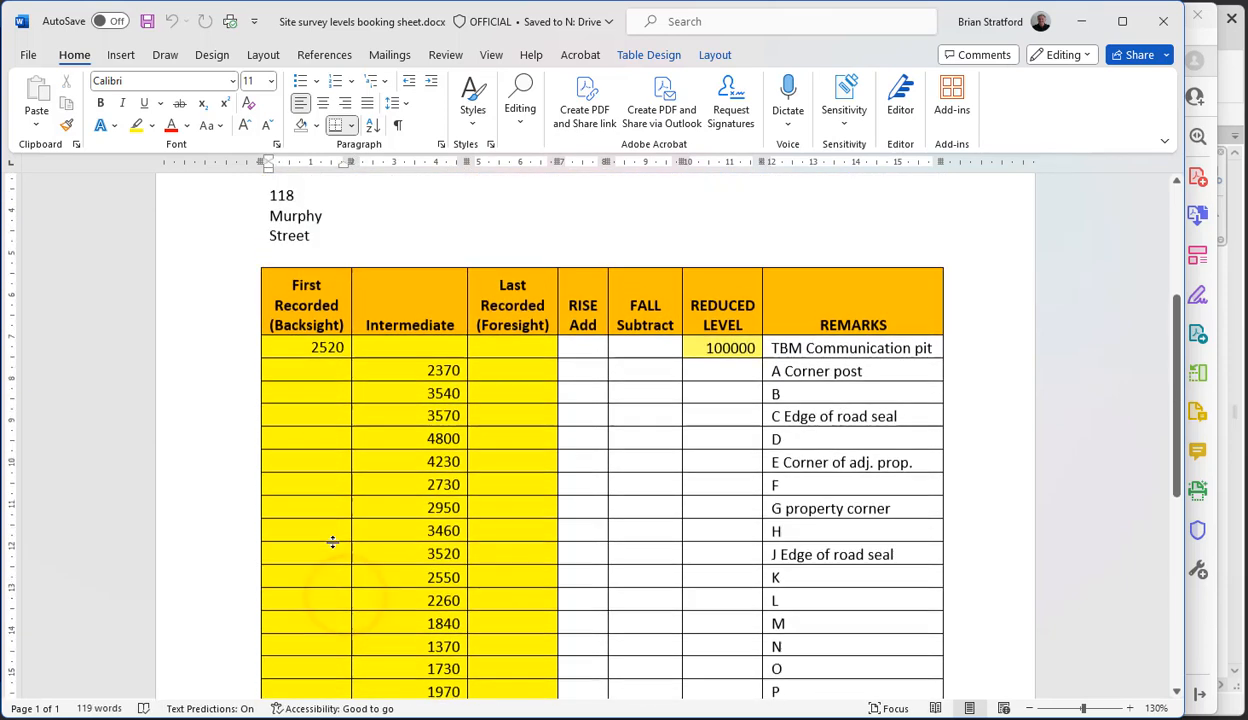
scroll(363, 533, down, 1)
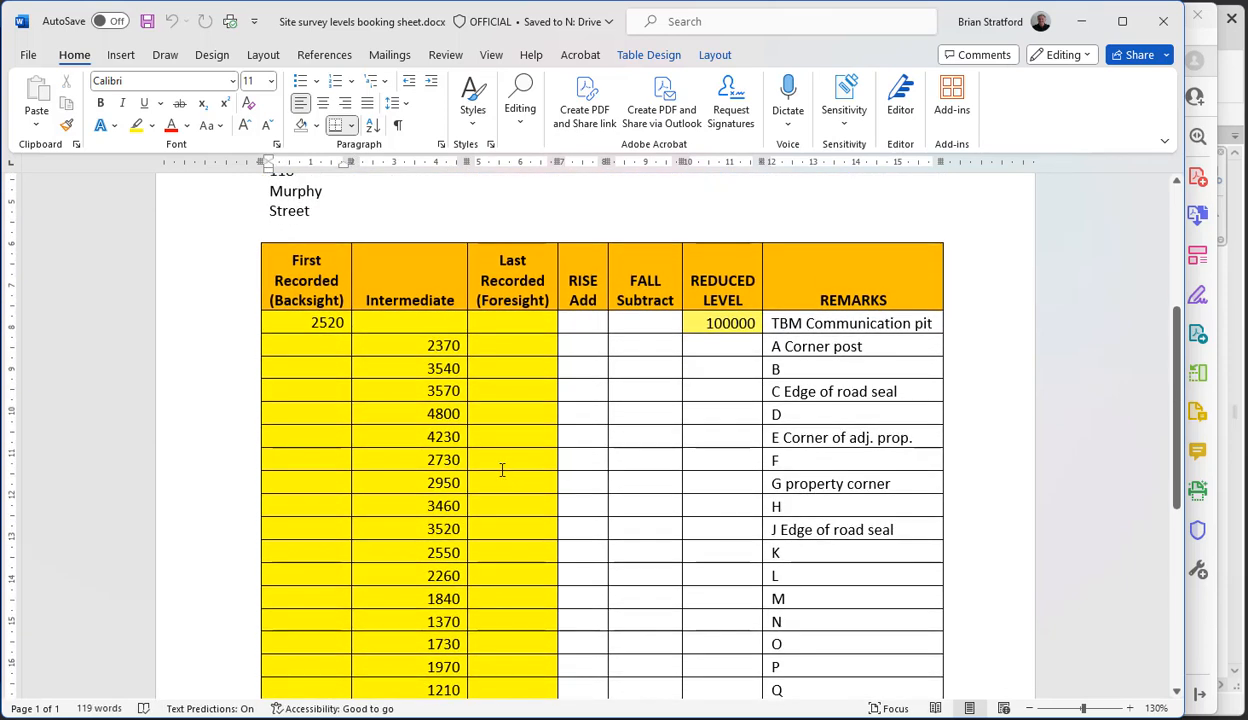
click(325, 320)
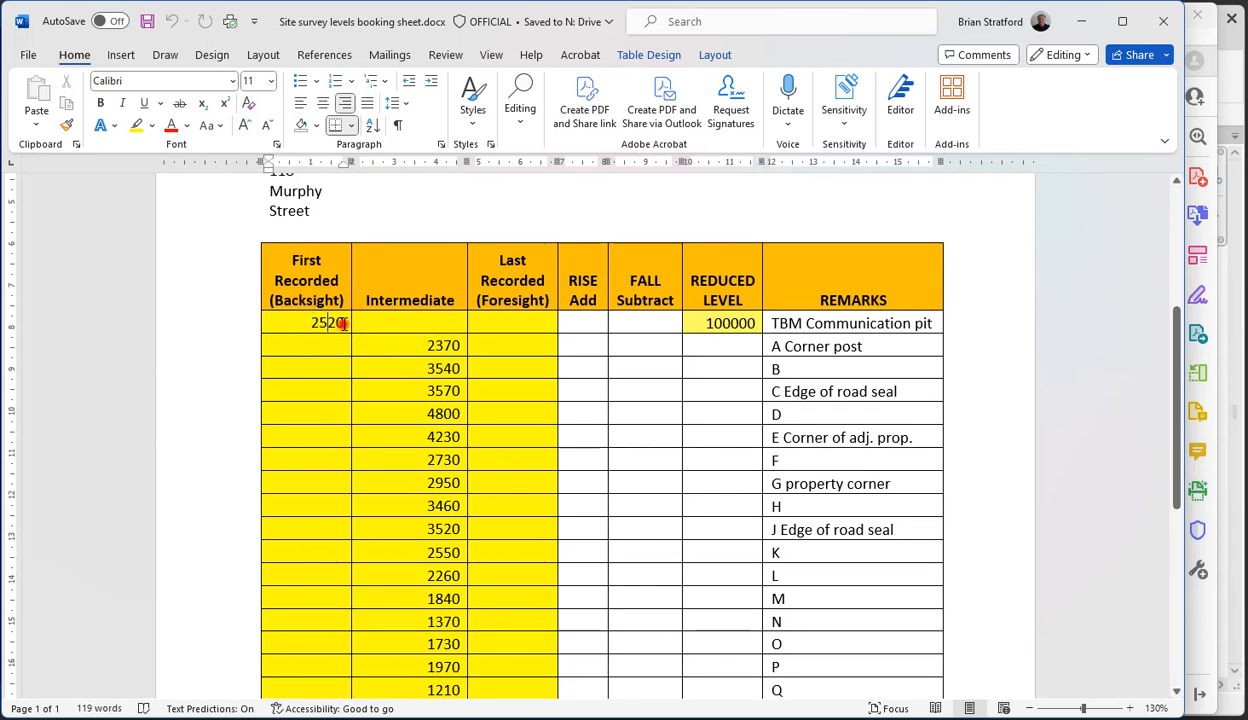
double_click(333, 323)
click(433, 355)
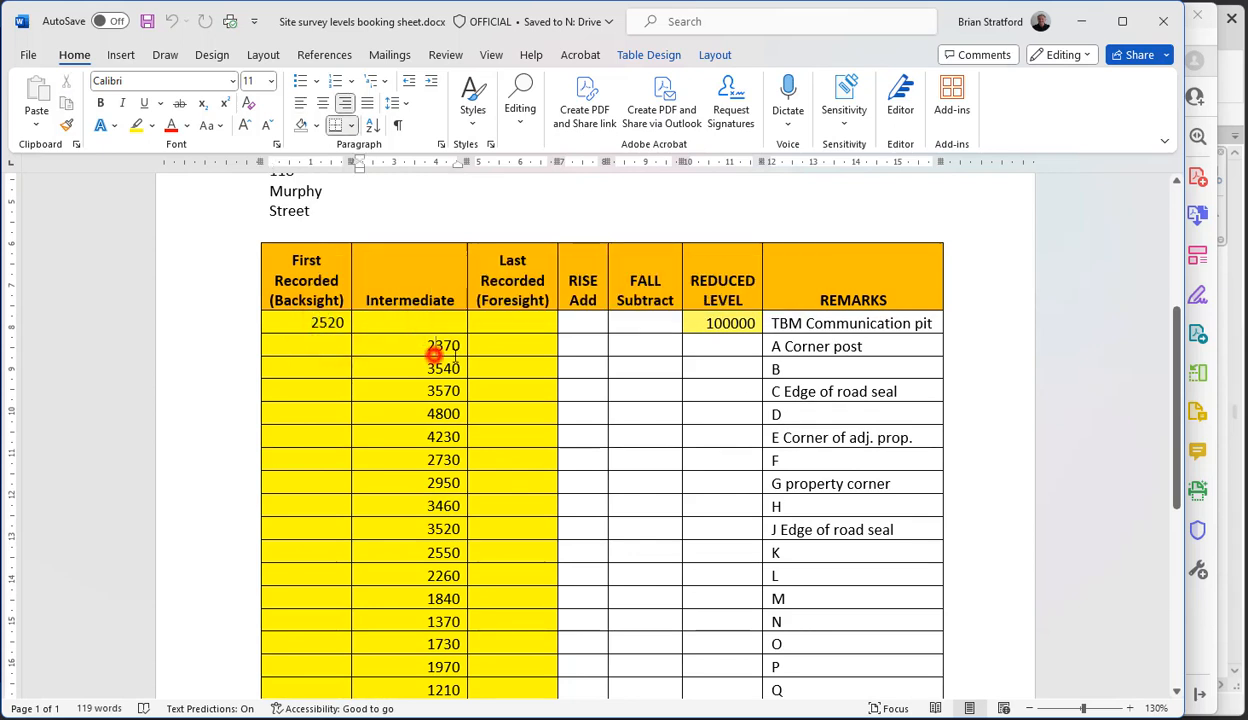
double_click(440, 345)
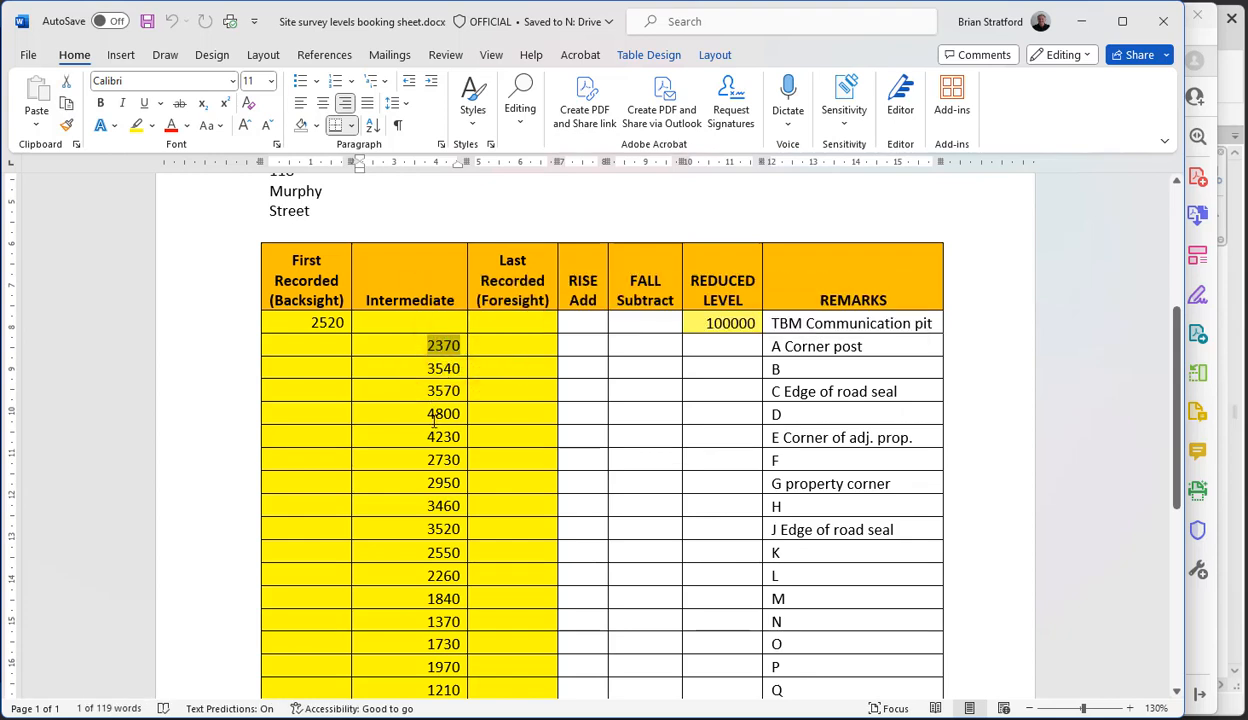
click(586, 343)
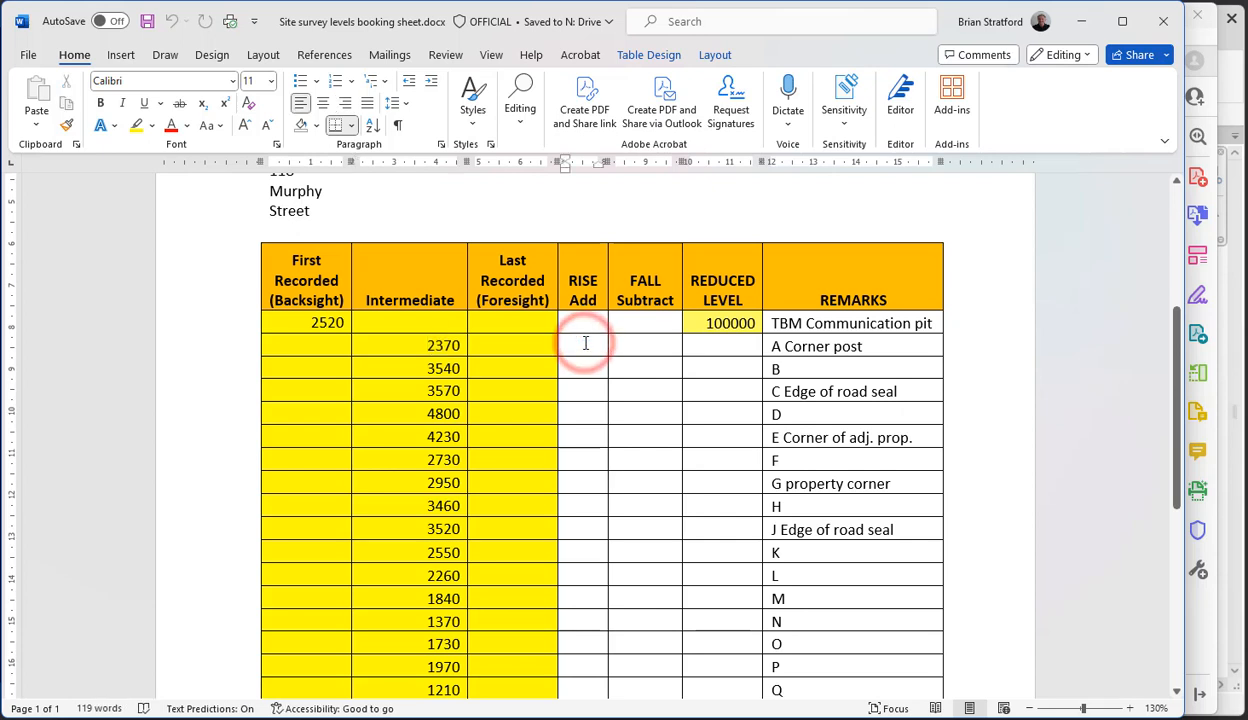
- Open Calculator and place its window clear of the reading, rise, fall and reduced level columns
key(super+s)
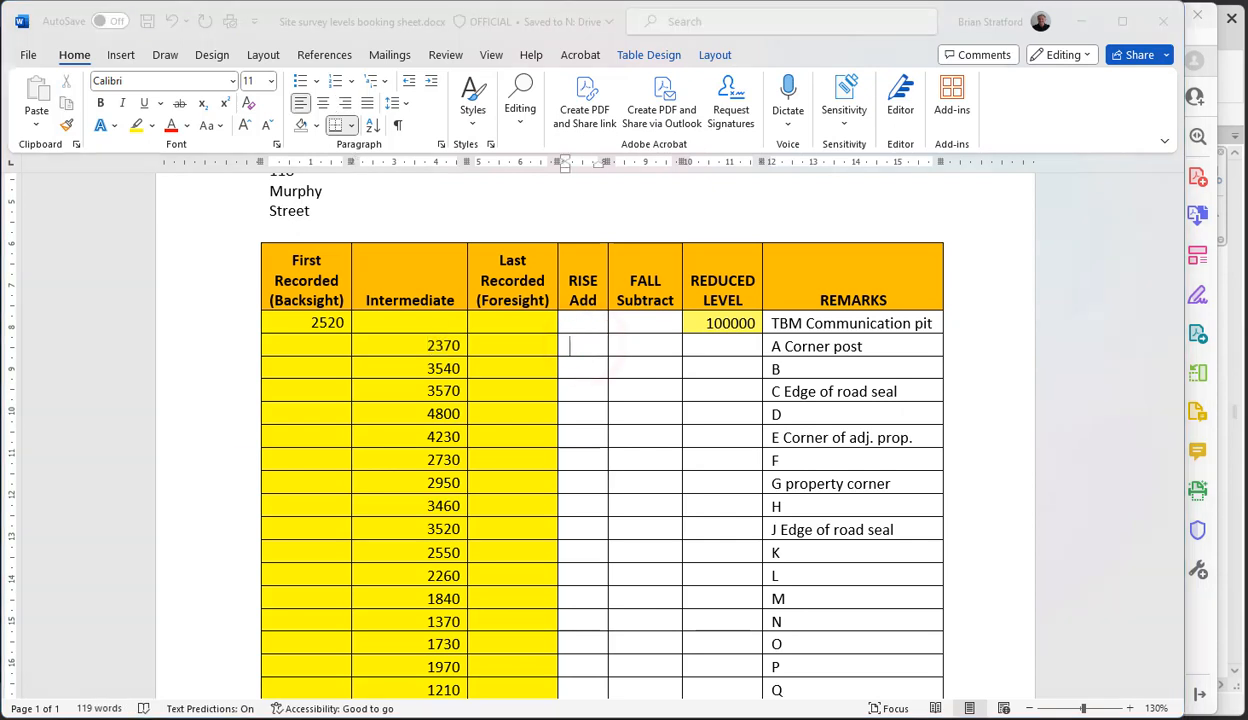
text(callc)
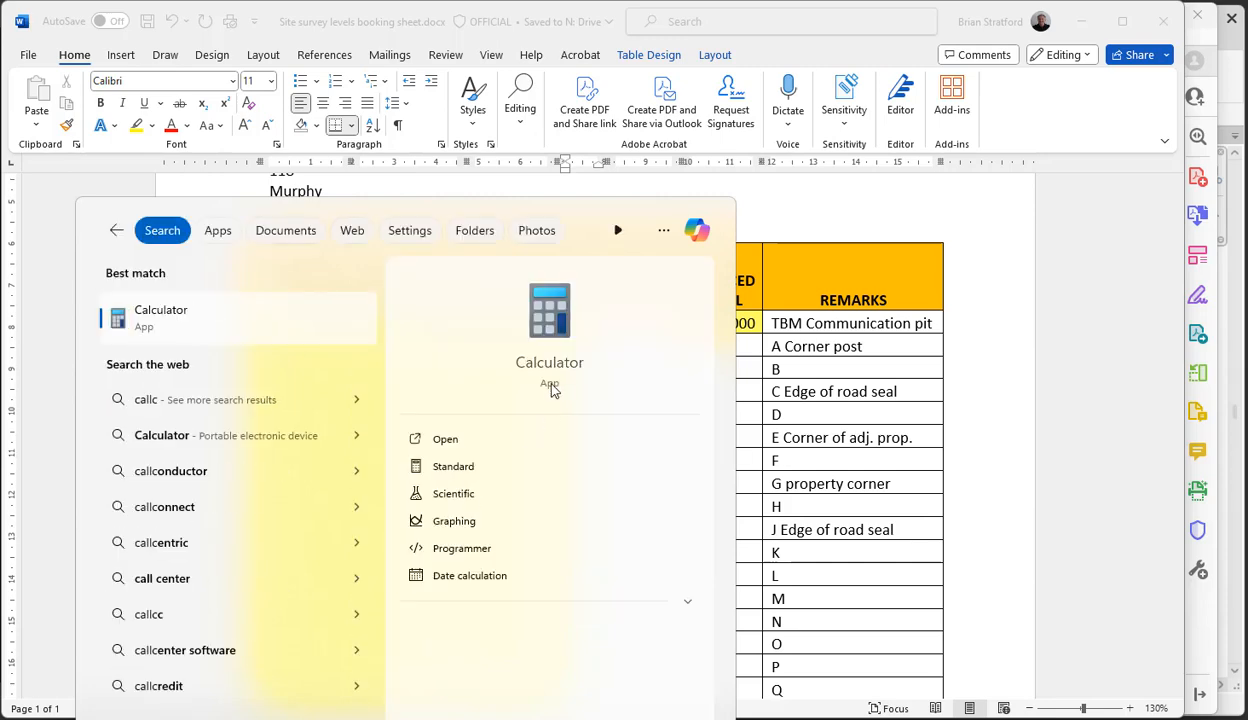
click(553, 364)
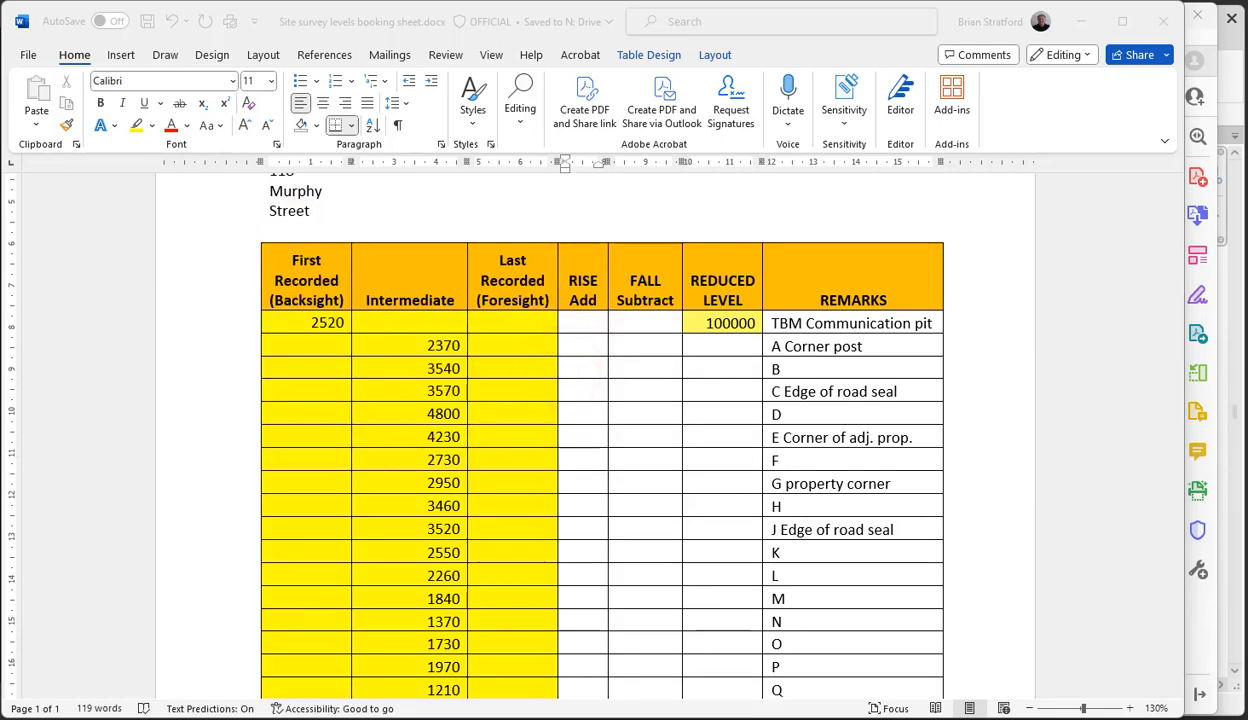
drag(911, 217, 995, 215)
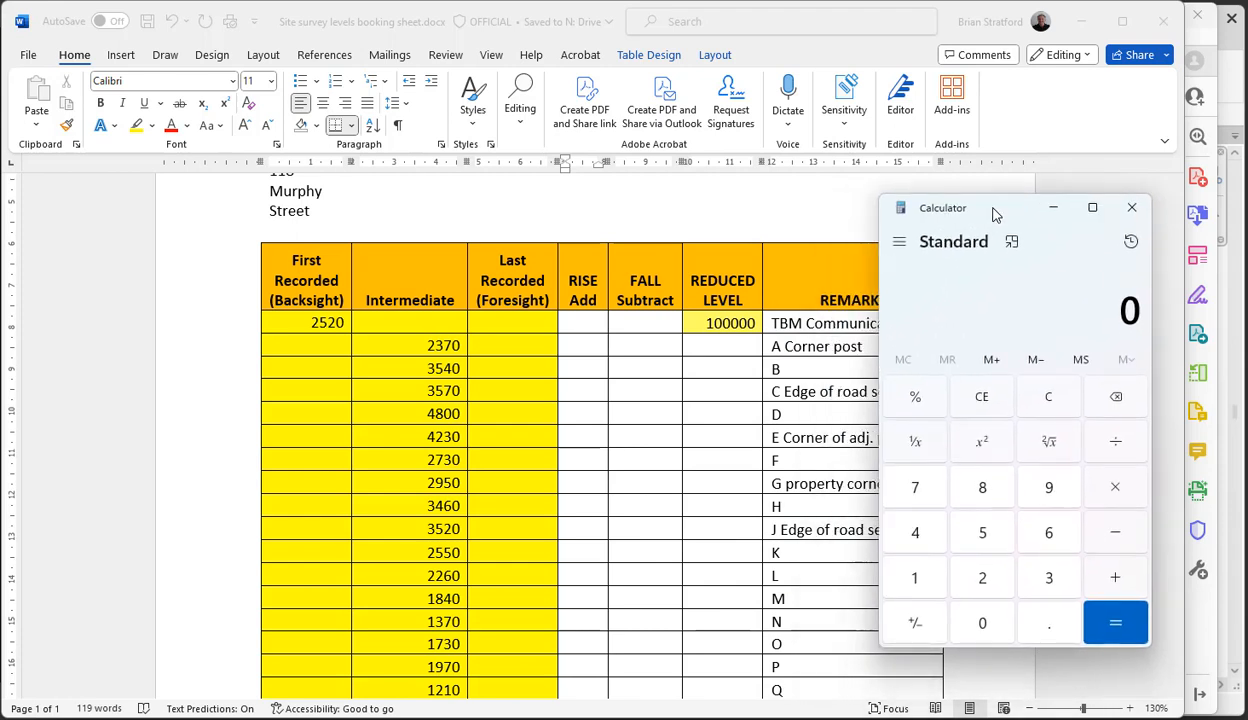
- Calculate 2520 - 2370 in Calculator and enter 150 in the RISE cell of point A in the Word booking sheet
text(2,)
text(520 - )
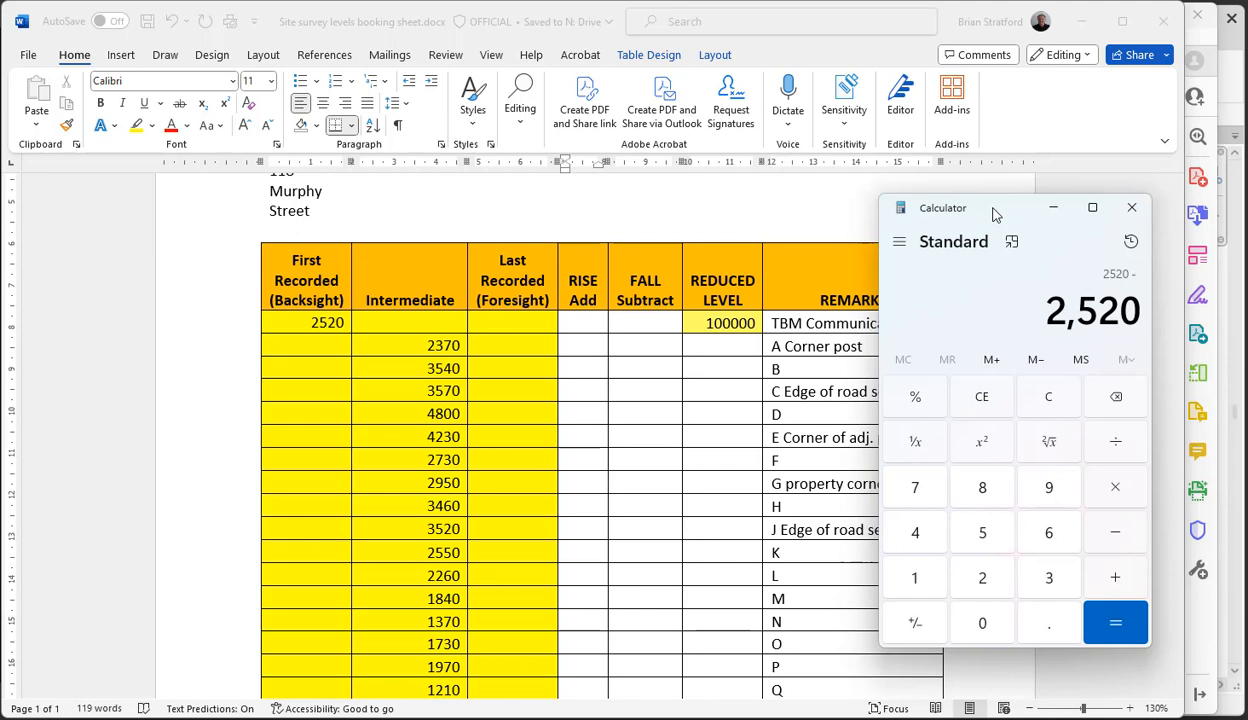
text(2370)
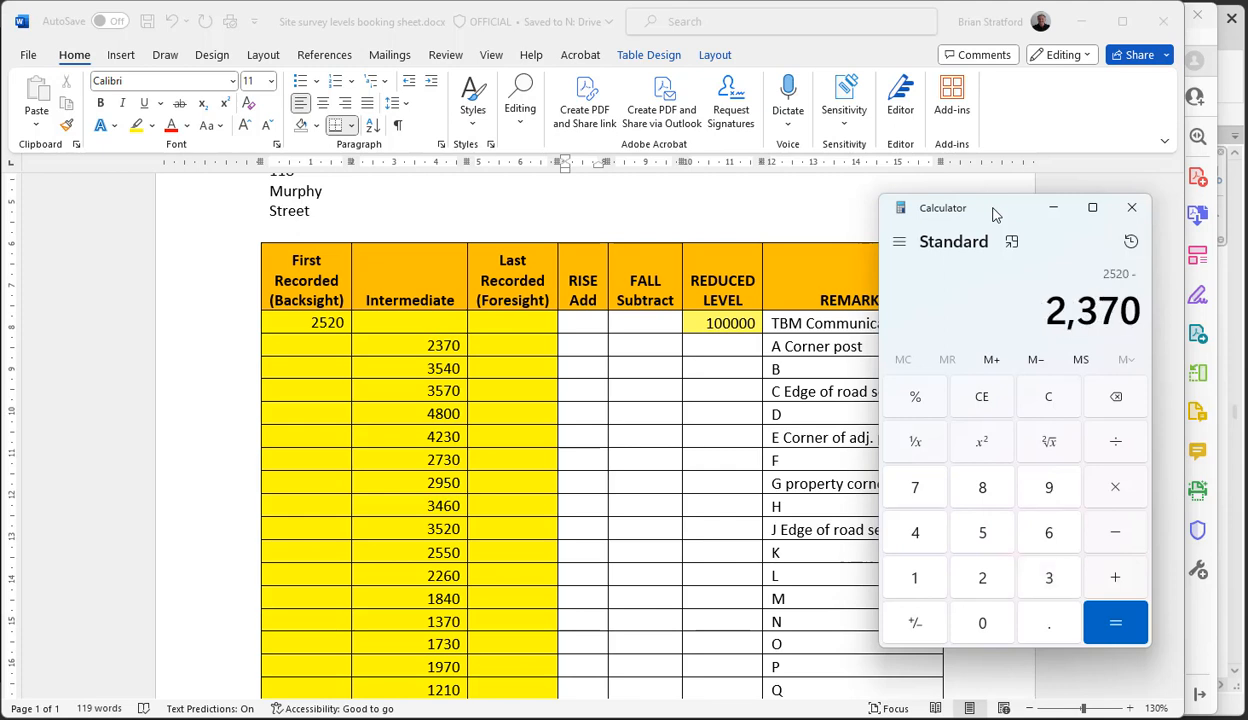
key(Return)
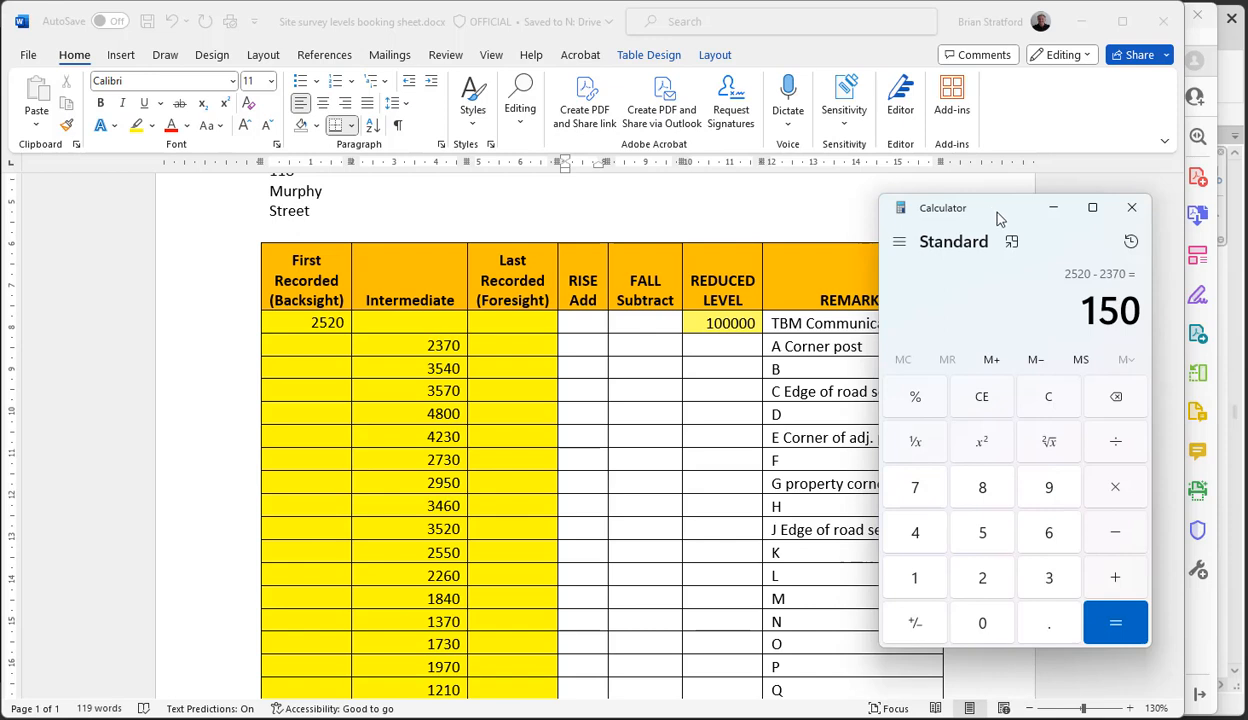
click(585, 346)
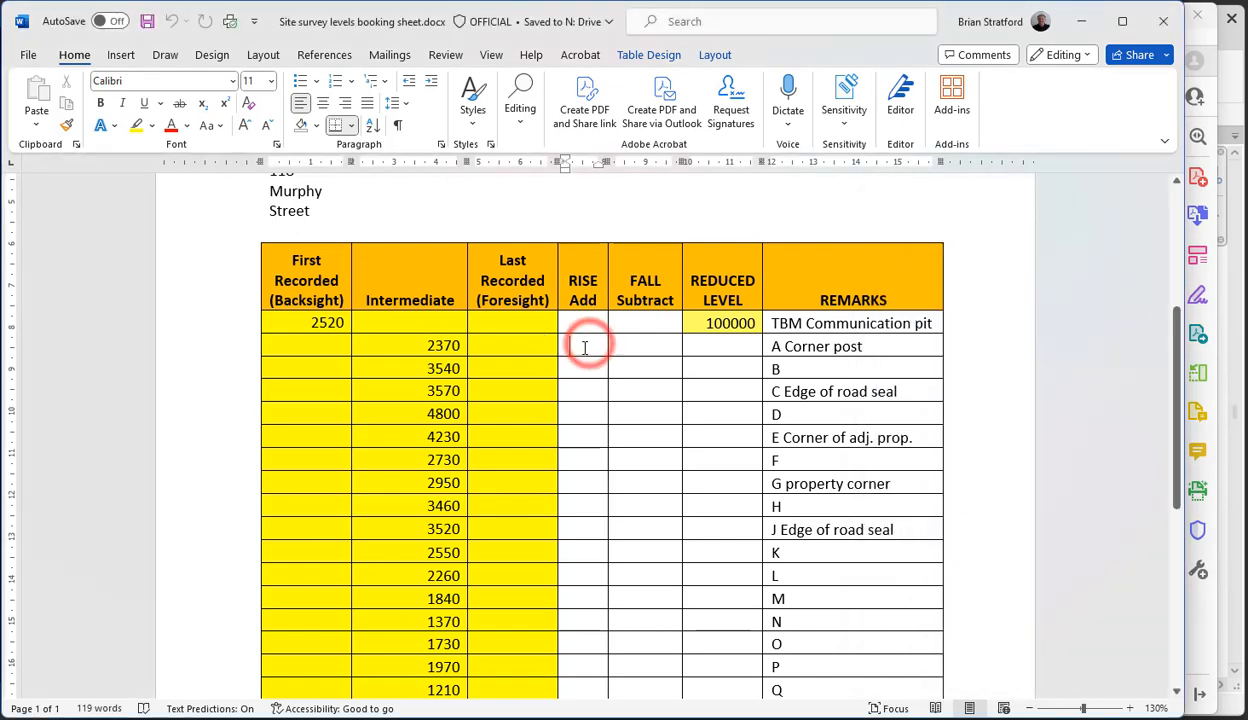
text(150)
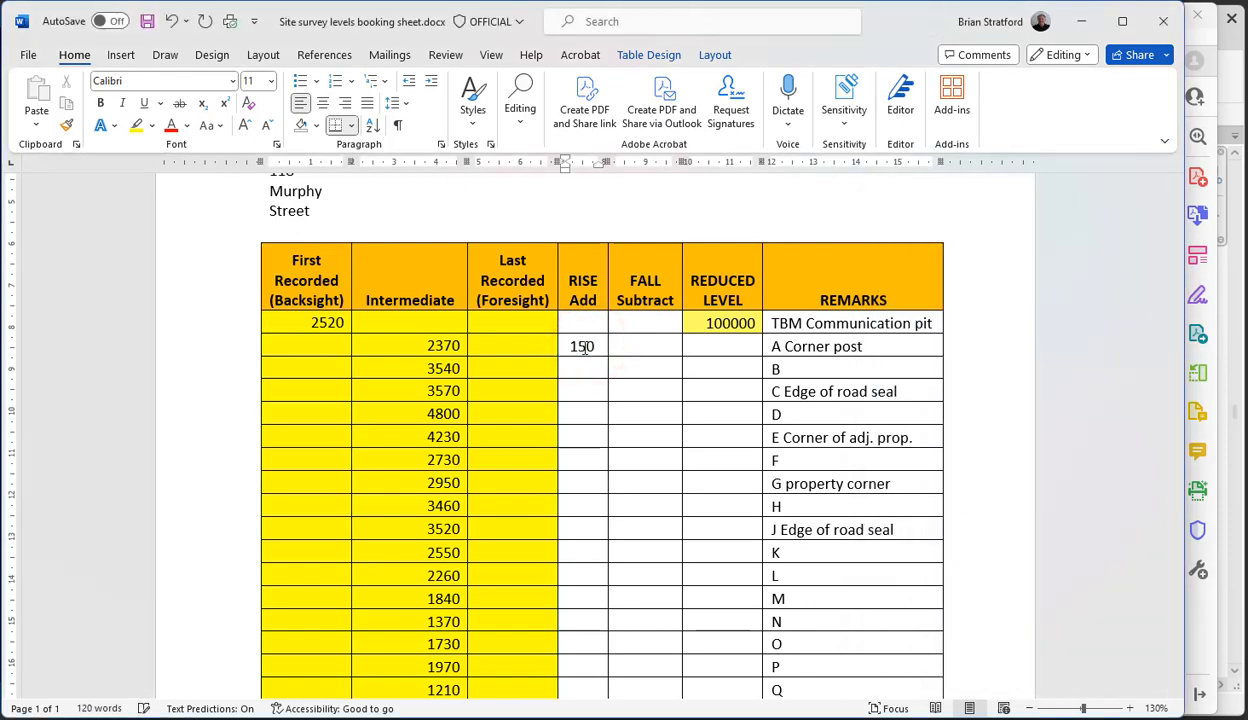
- Enter 100150 as the reduced level of point A Corner post
click(576, 387)
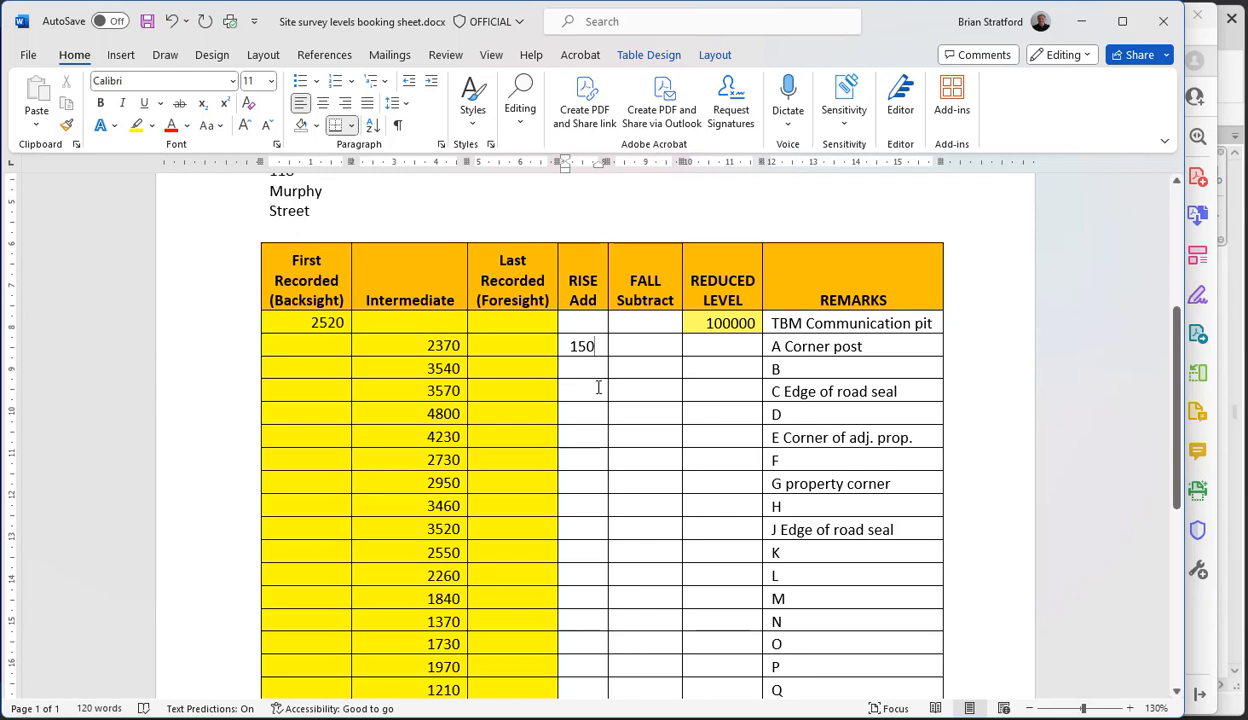
click(718, 347)
text(100150)
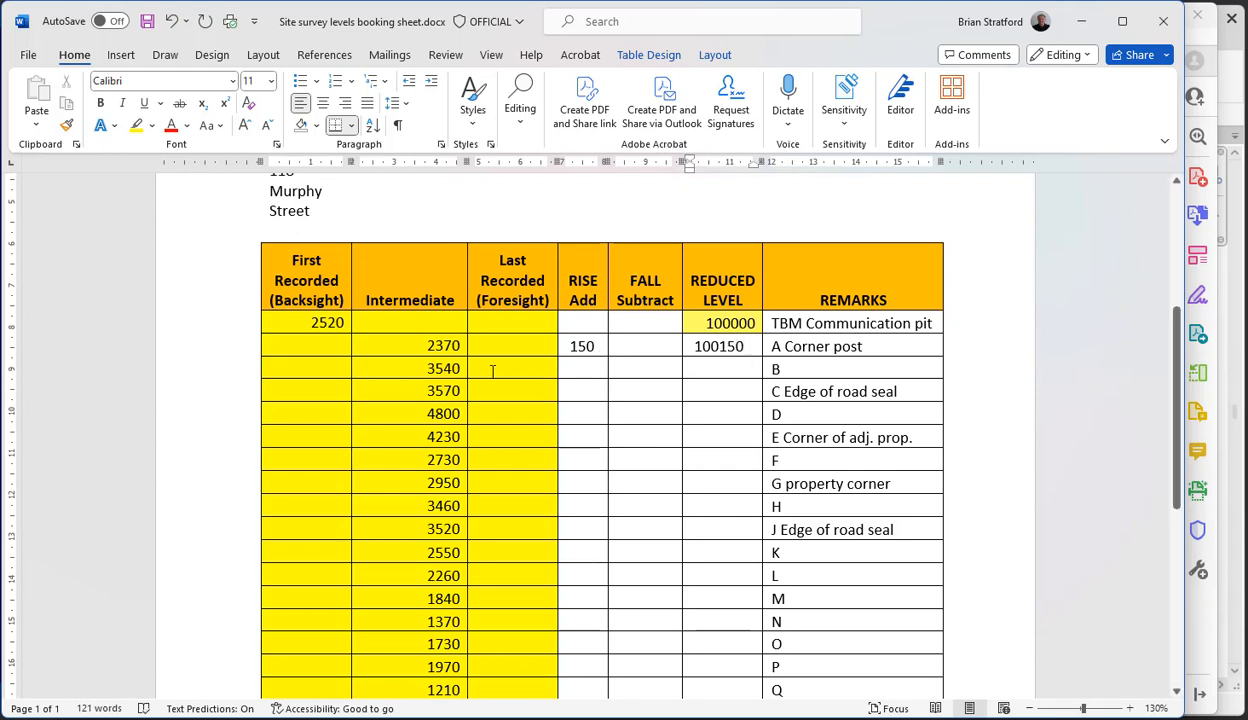
- Check point B's intermediate reading, the TBM's reduced level and the remarks for points A and B
click(455, 368)
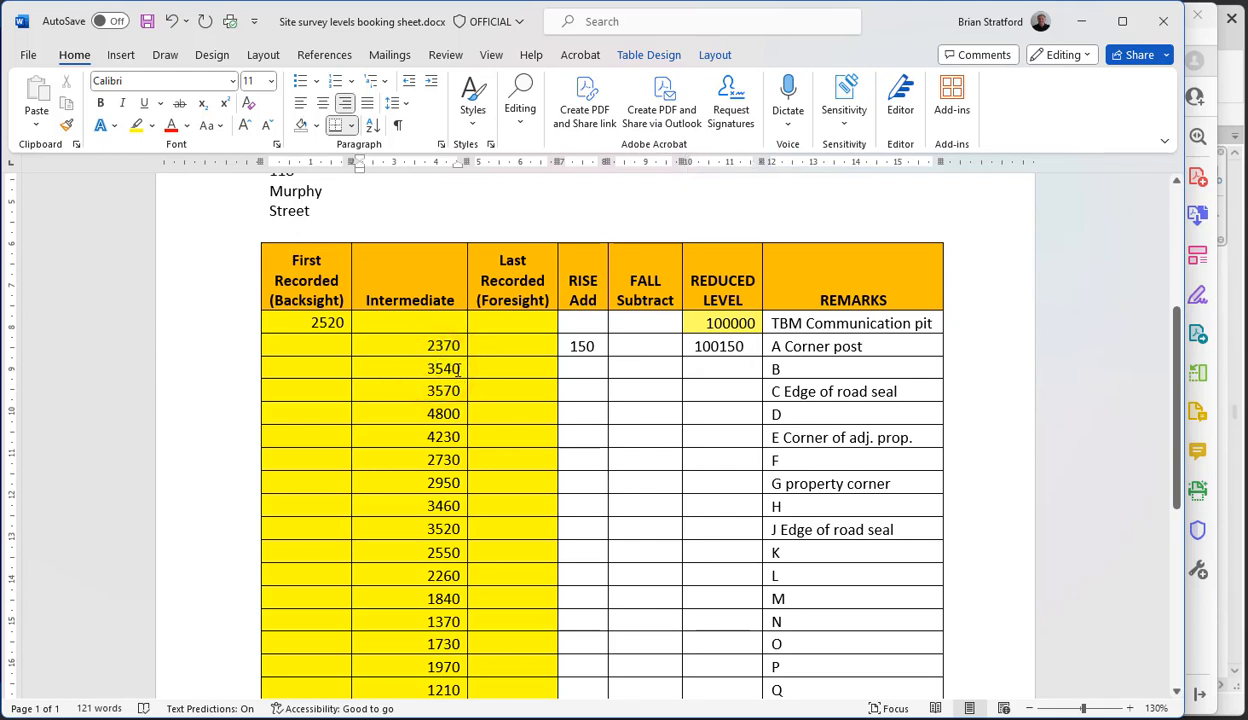
click(456, 369)
click(747, 323)
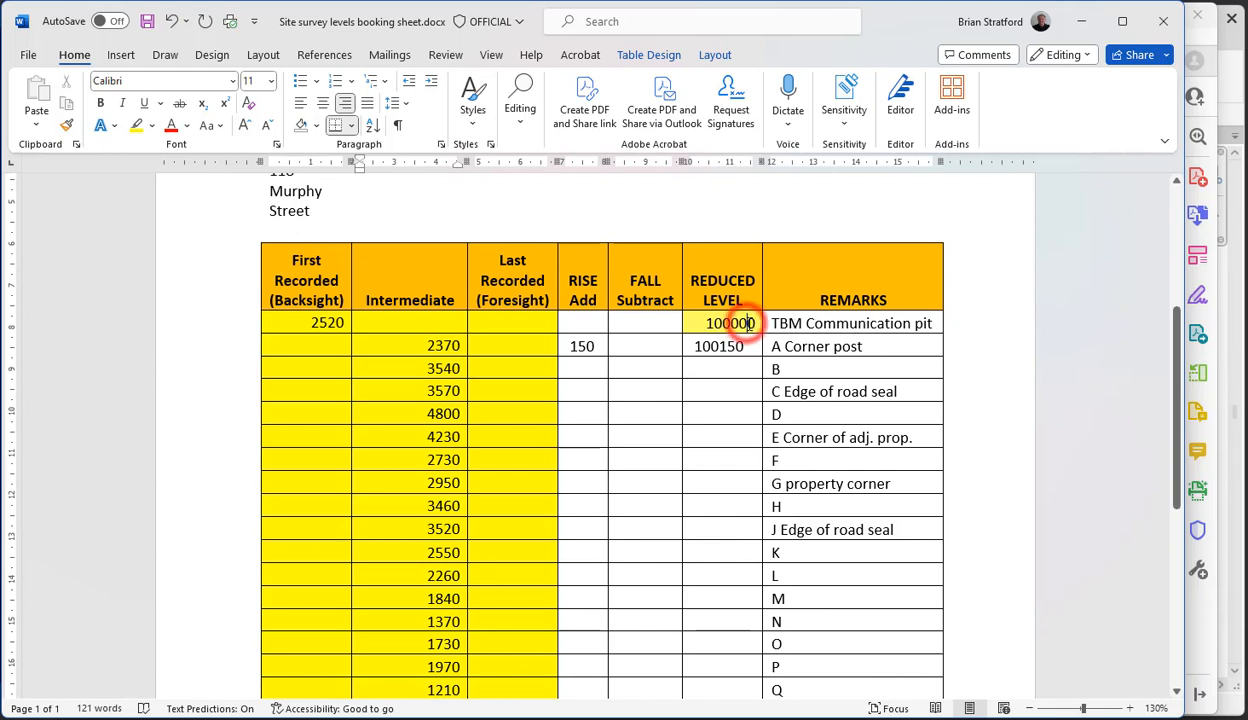
click(805, 343)
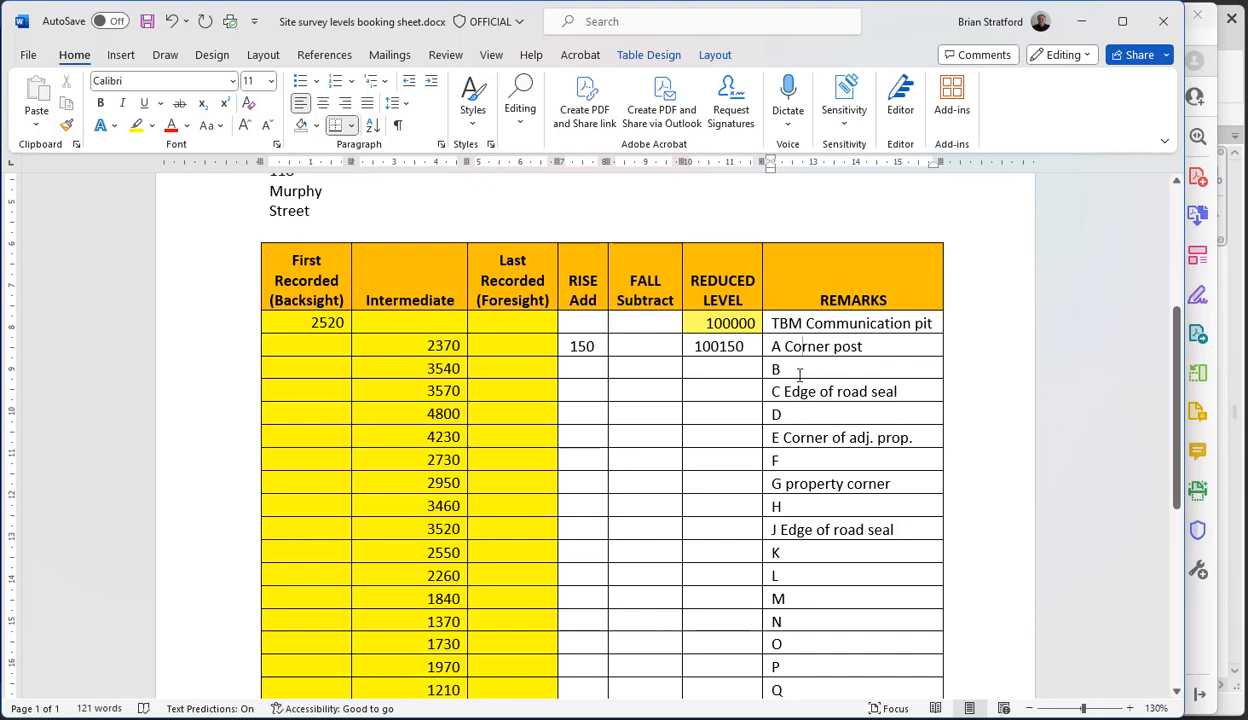
click(799, 372)
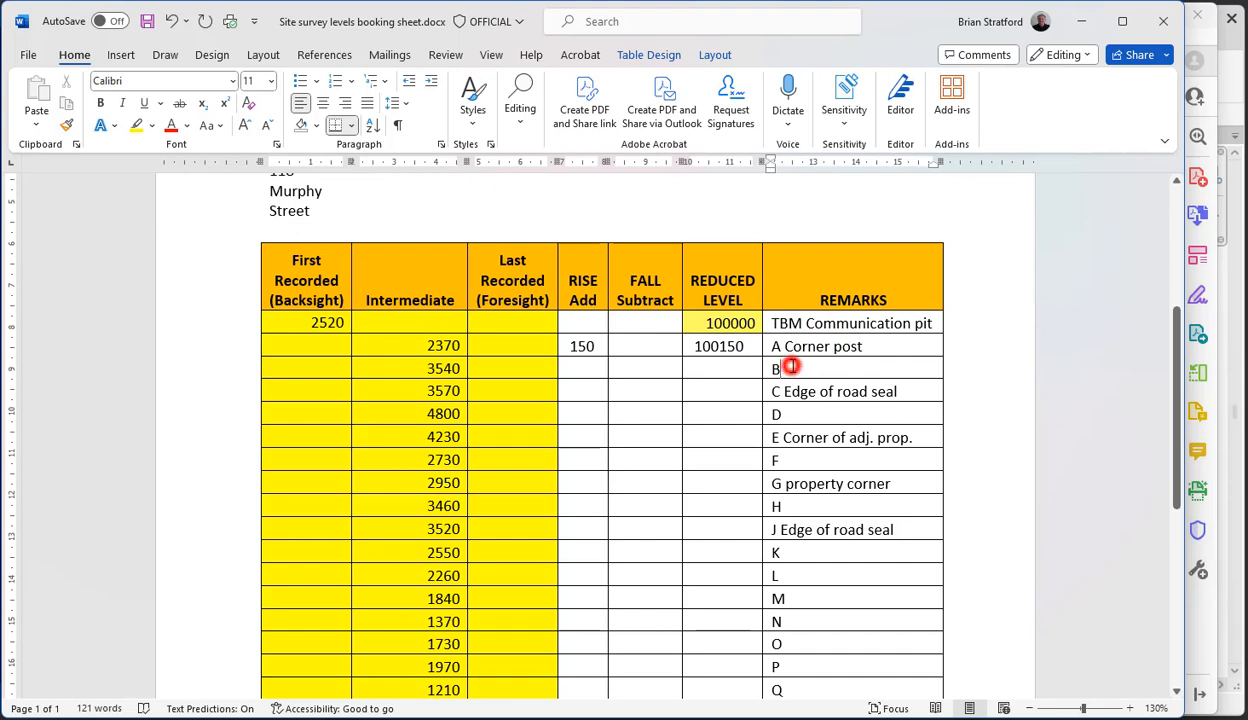
- Switch to Site measure-up.pdf in Acrobat and locate the TBM, corner A and point B along Murphy Street on the site plan
click(1201, 618)
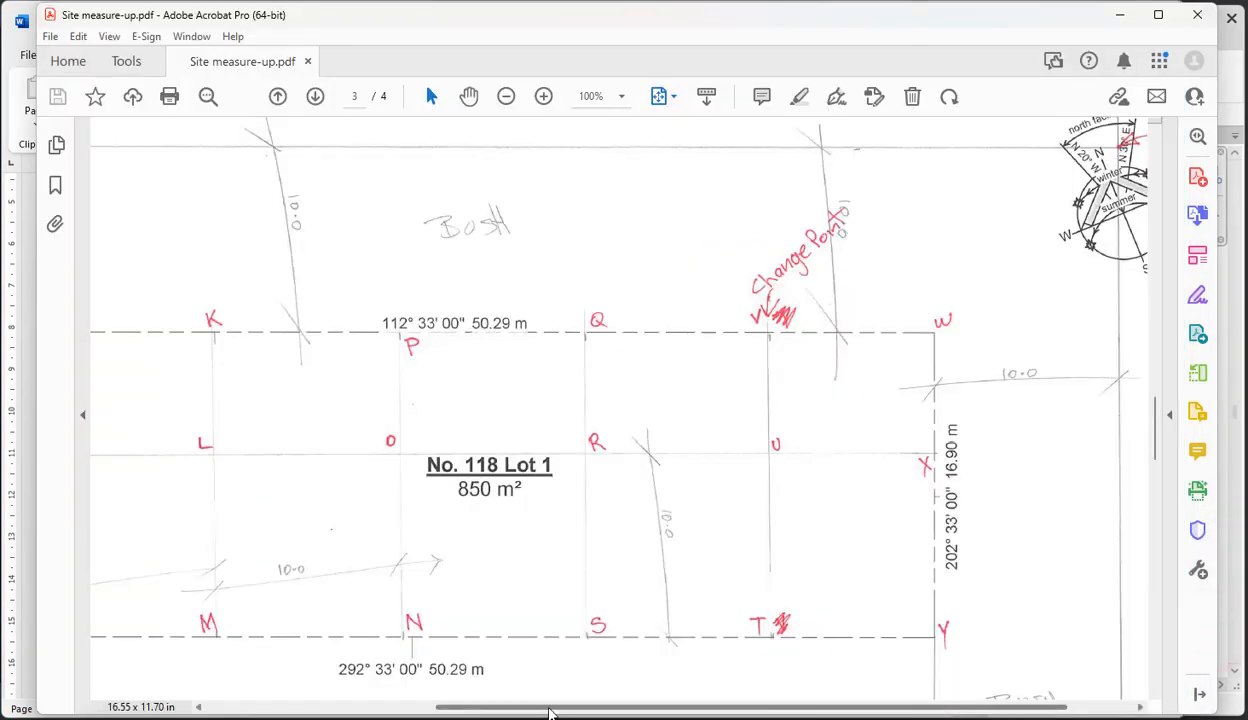
drag(549, 712, 319, 712)
scroll(438, 598, down, 1)
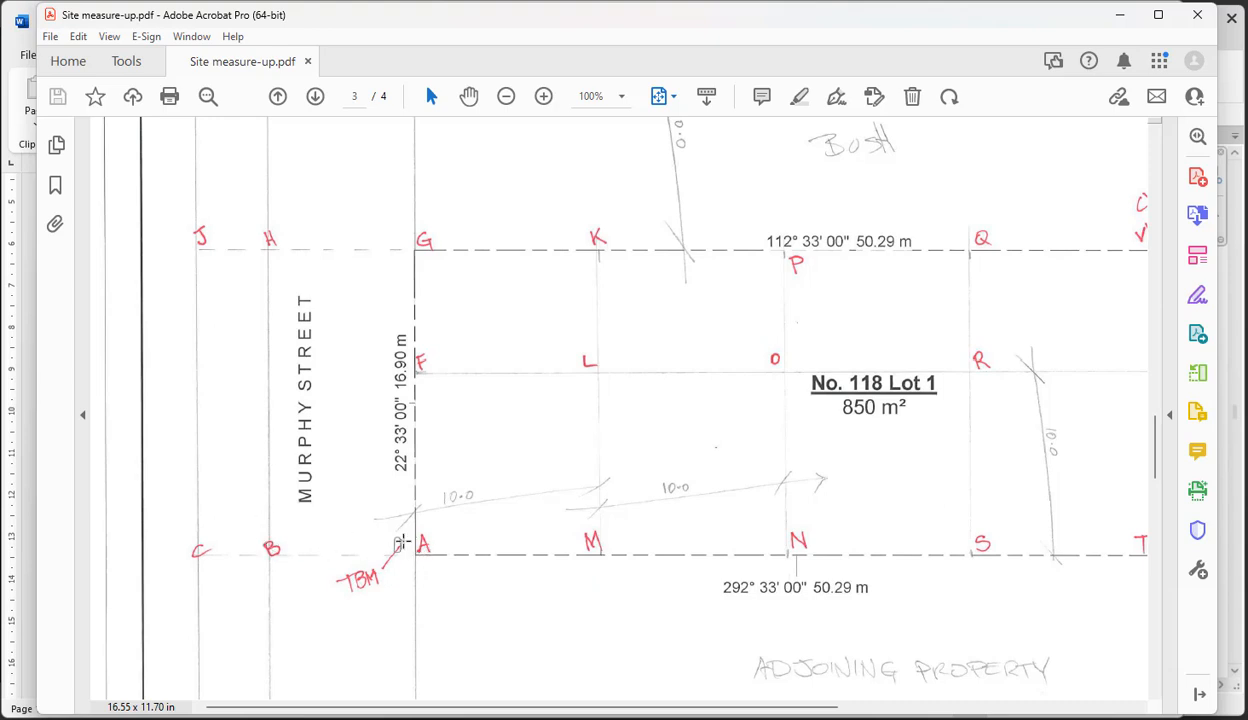
drag(425, 527, 379, 567)
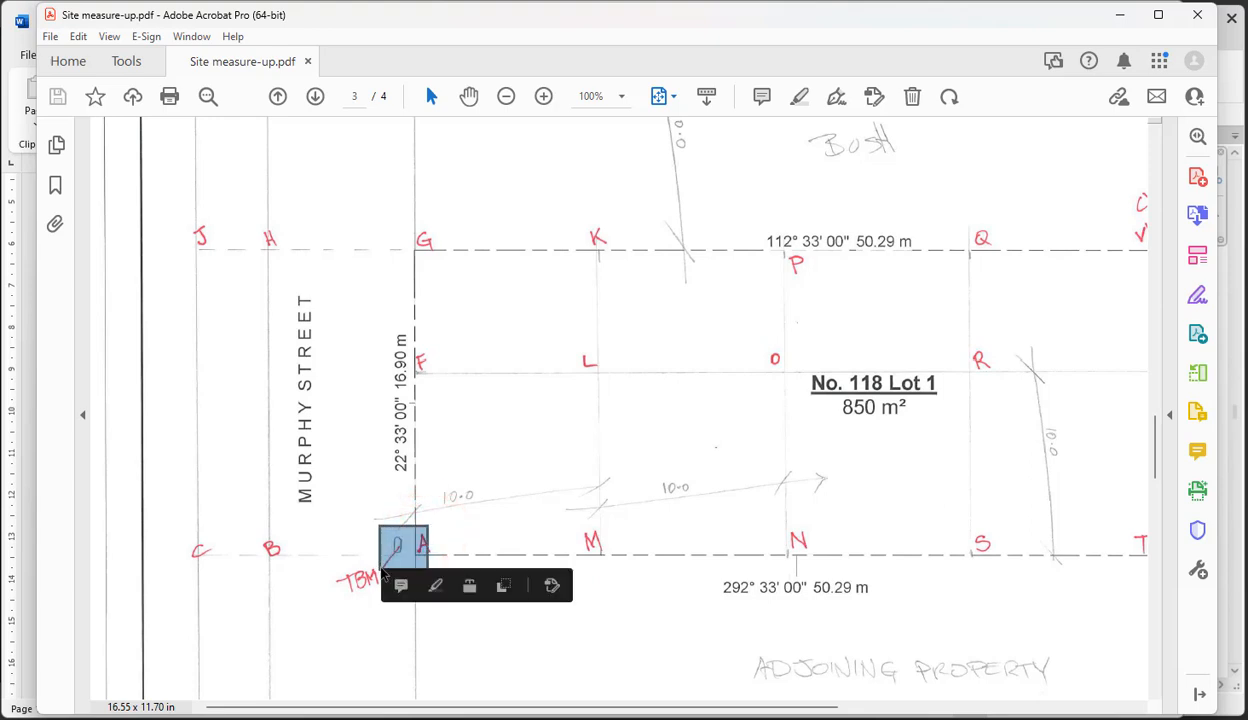
drag(296, 527, 250, 572)
scroll(265, 555, down, 3)
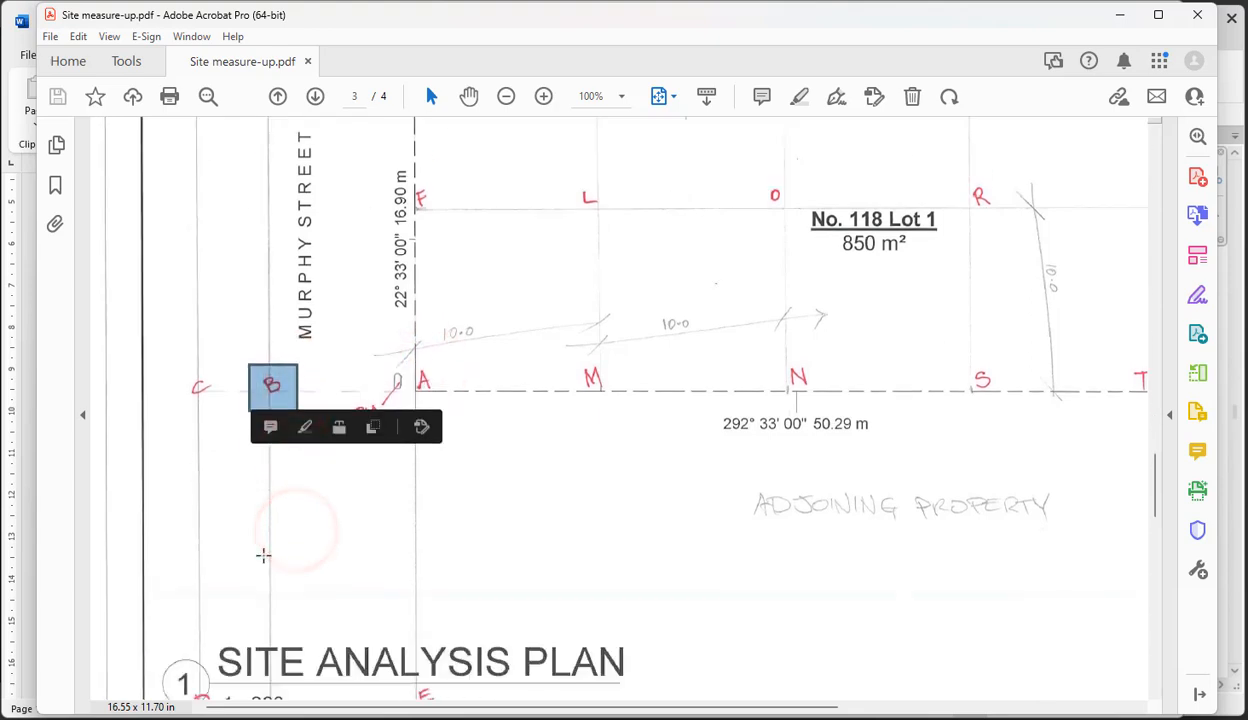
scroll(263, 556, up, 1)
scroll(262, 560, down, 4)
scroll(262, 565, up, 9)
scroll(264, 560, down, 4)
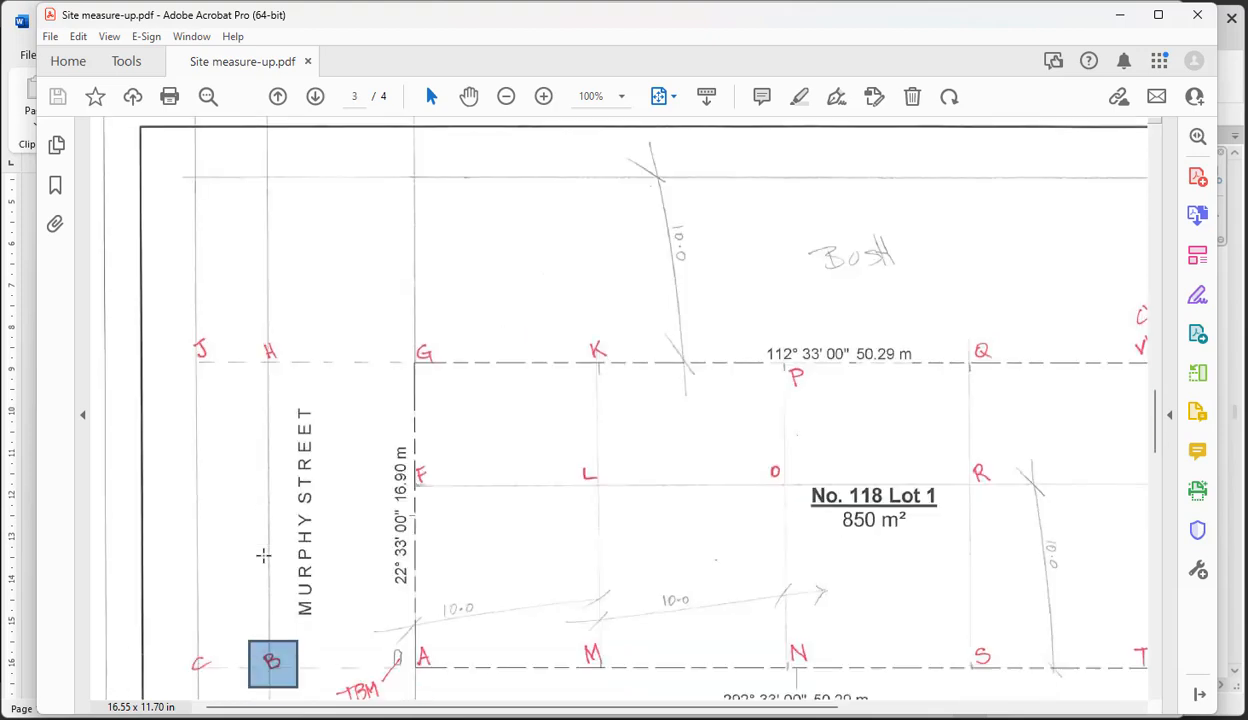
scroll(265, 556, down, 3)
scroll(264, 555, up, 4)
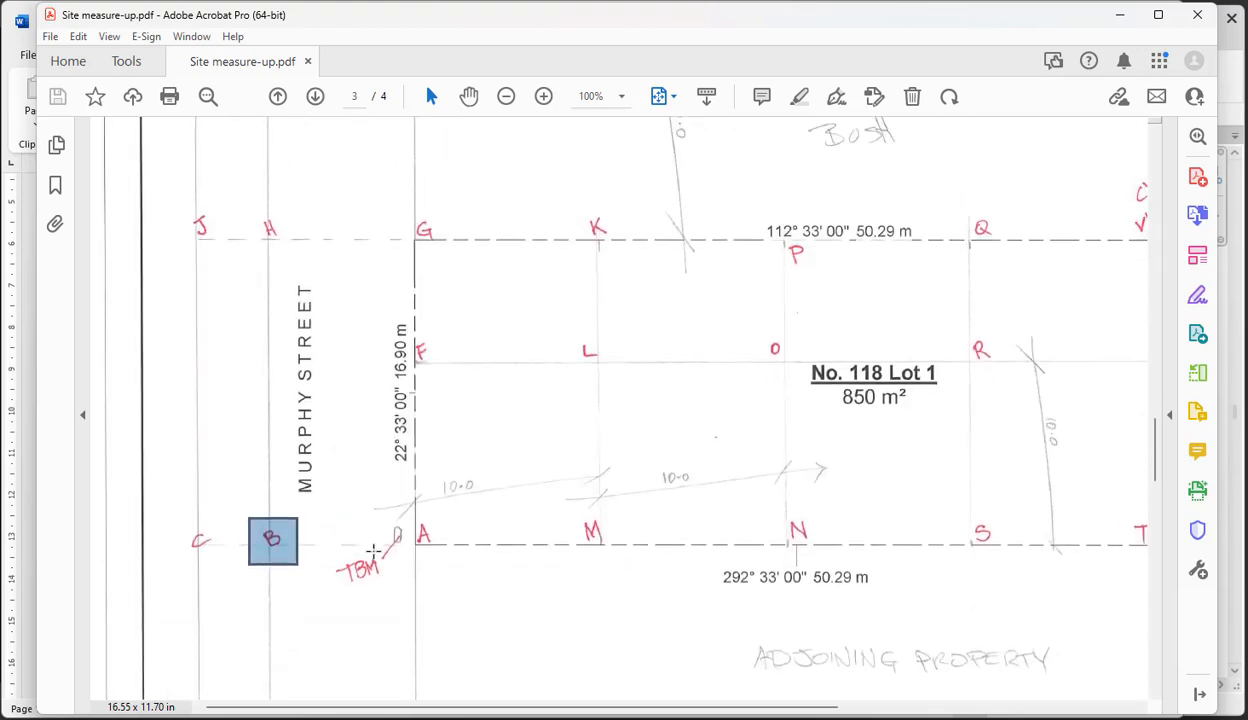
click(268, 543)
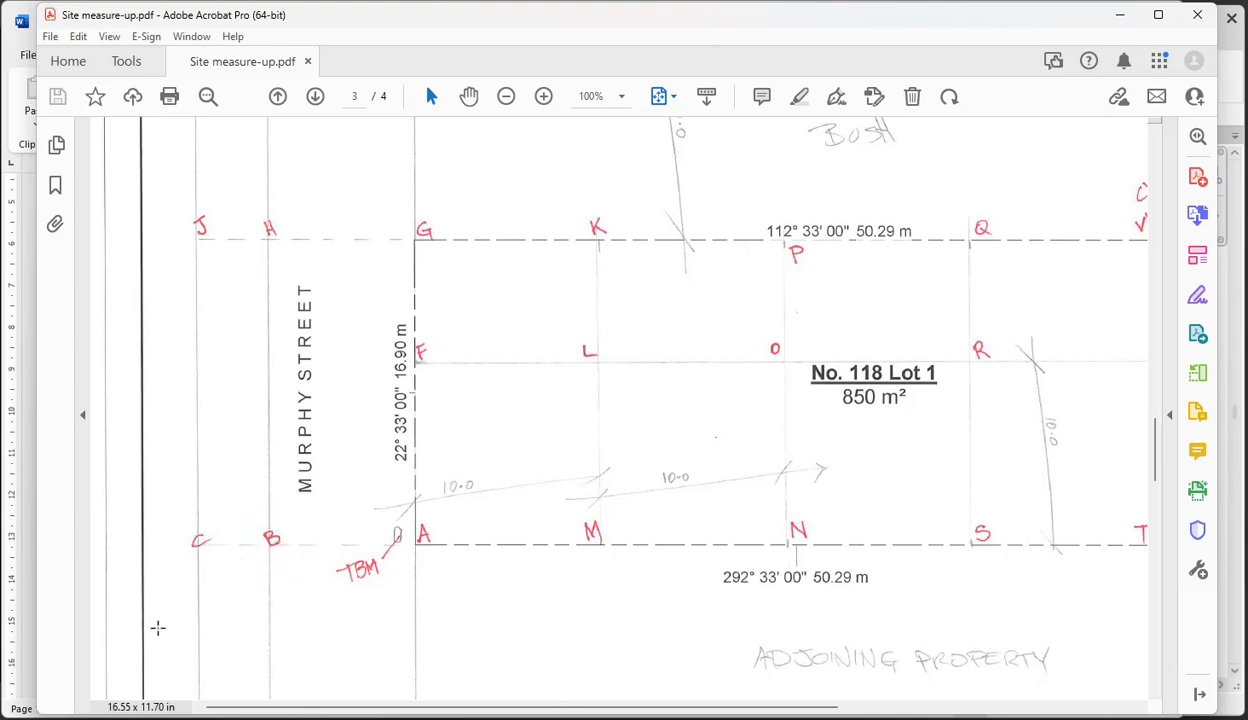
- Return to the Word booking sheet and compare the intermediate readings of points A, B and C
click(28, 633)
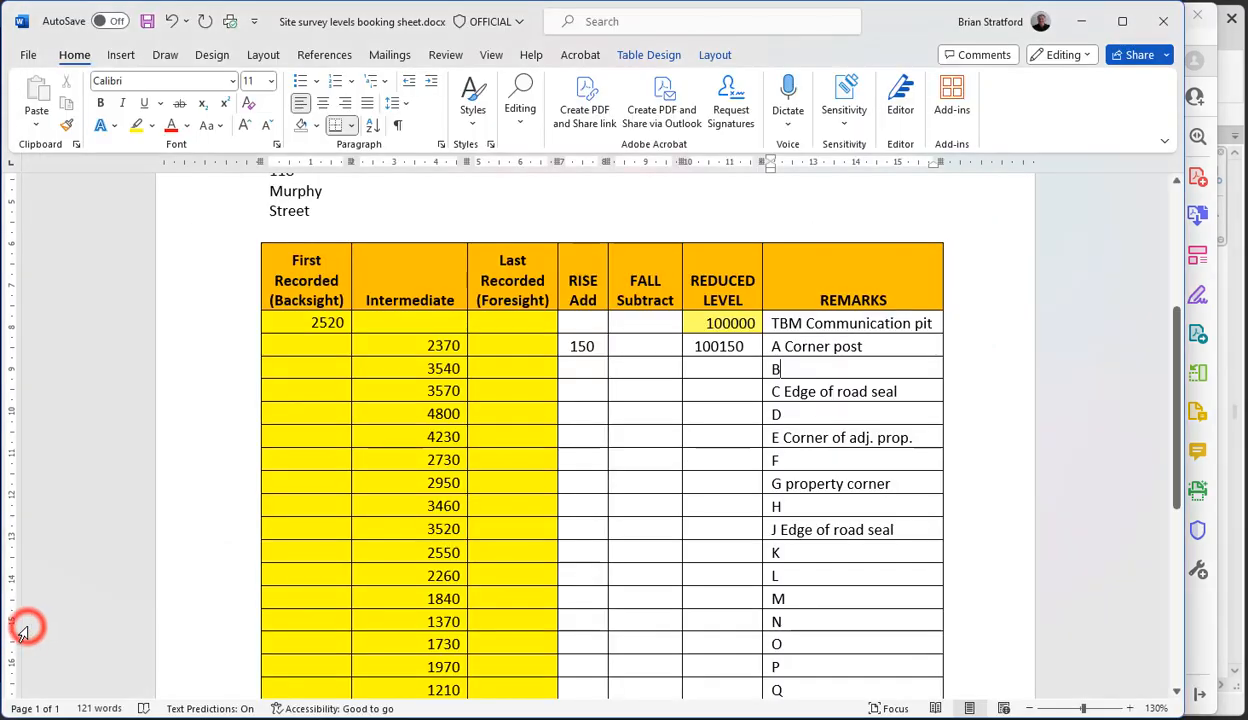
click(785, 394)
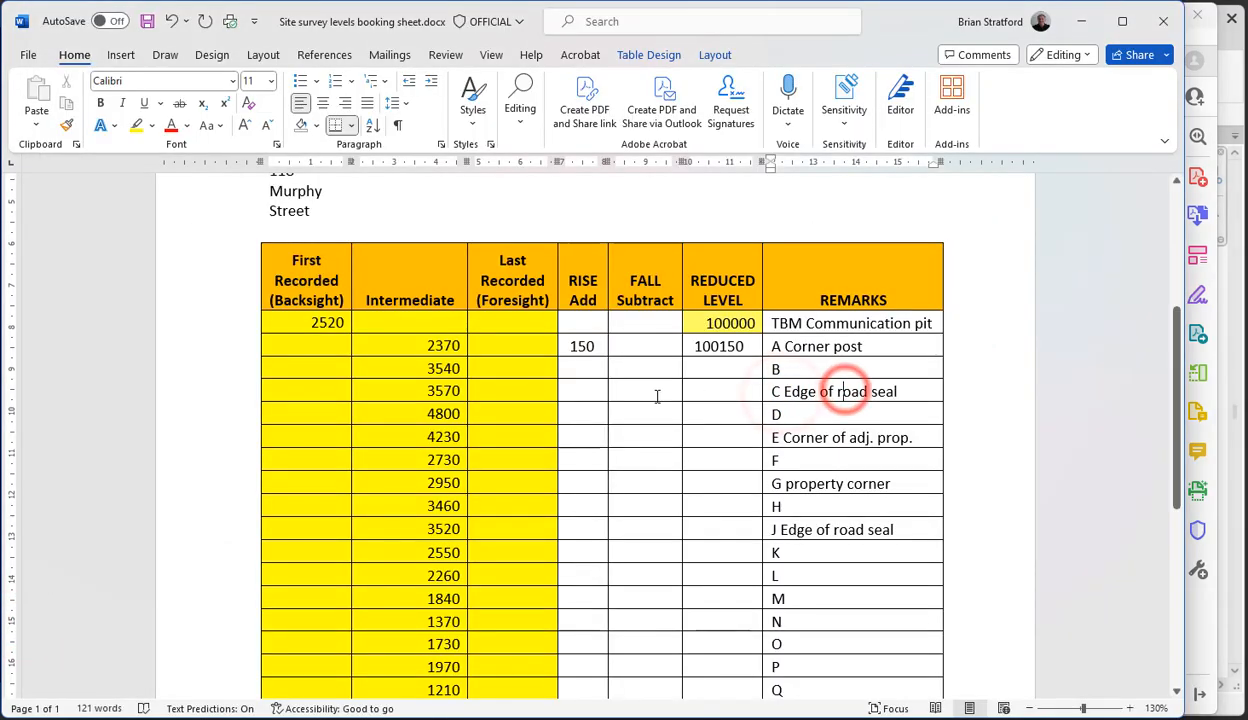
double_click(437, 391)
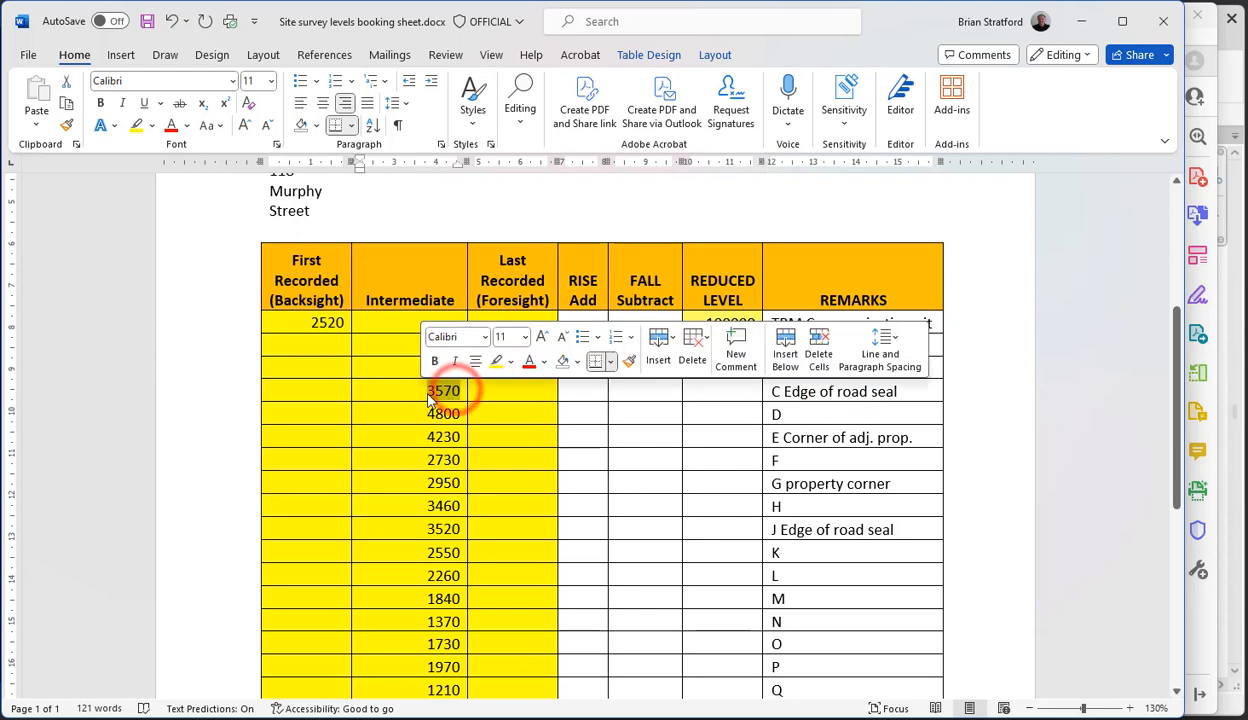
click(435, 392)
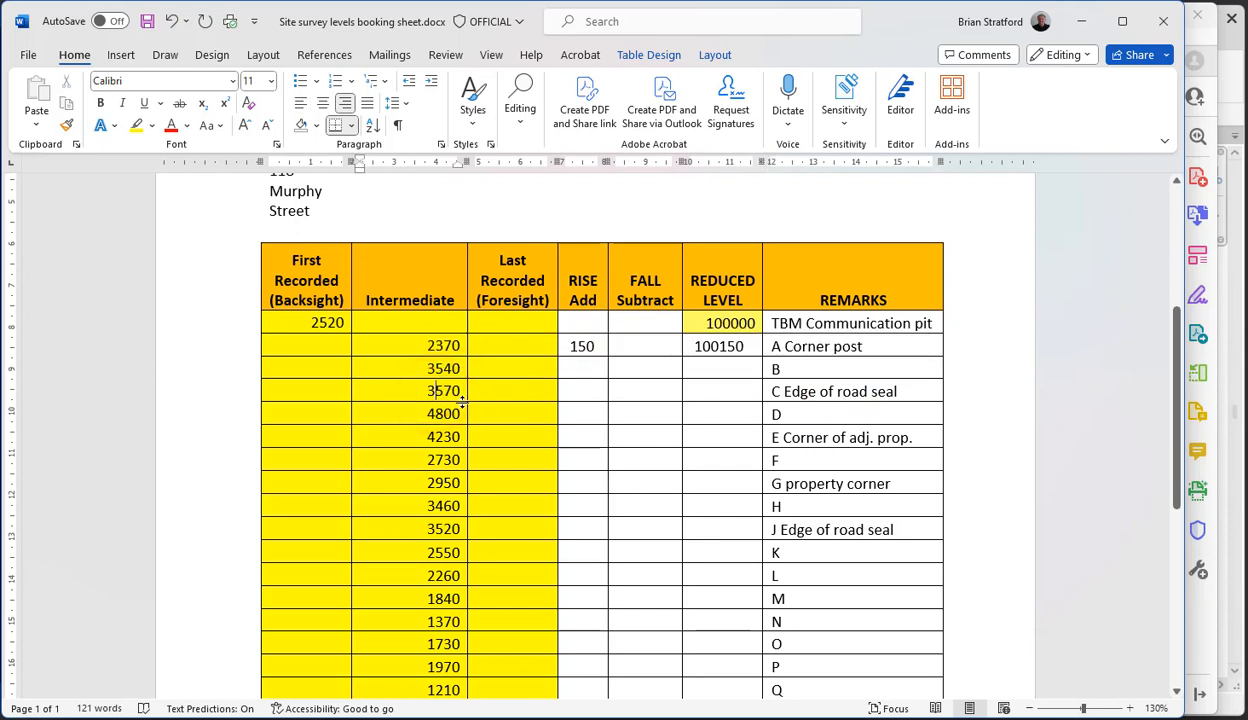
click(449, 369)
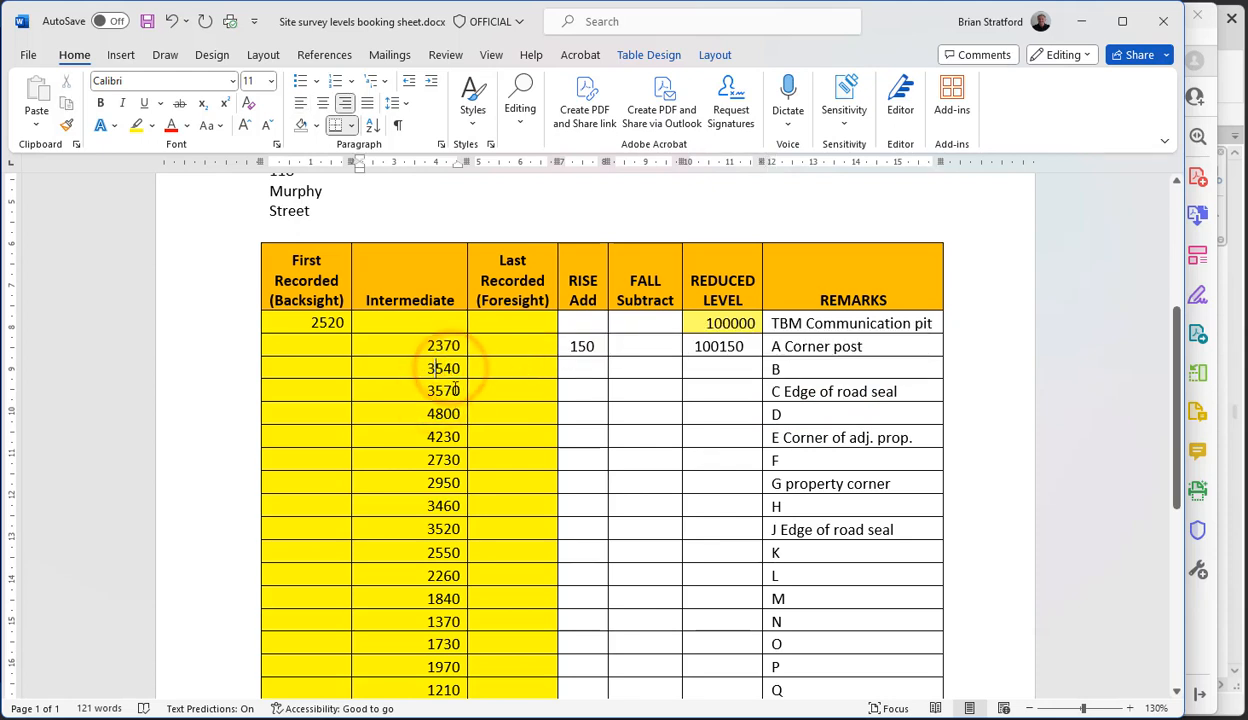
click(443, 345)
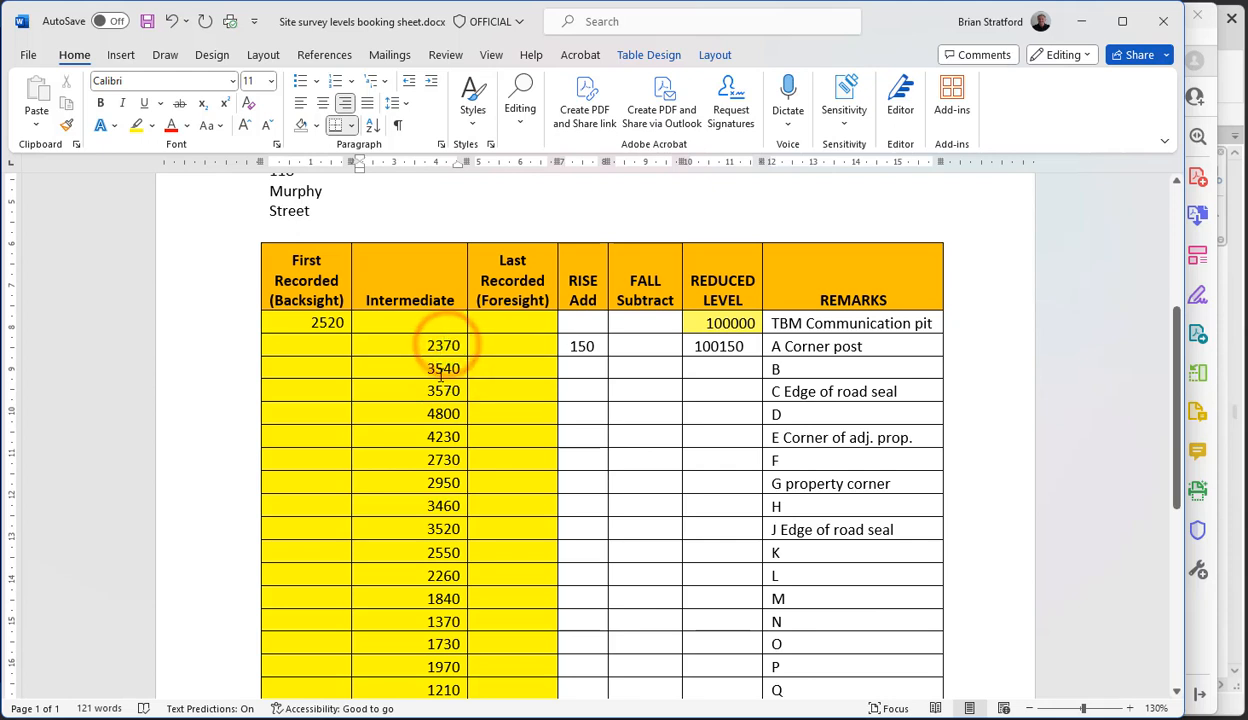
click(438, 370)
click(442, 345)
click(440, 370)
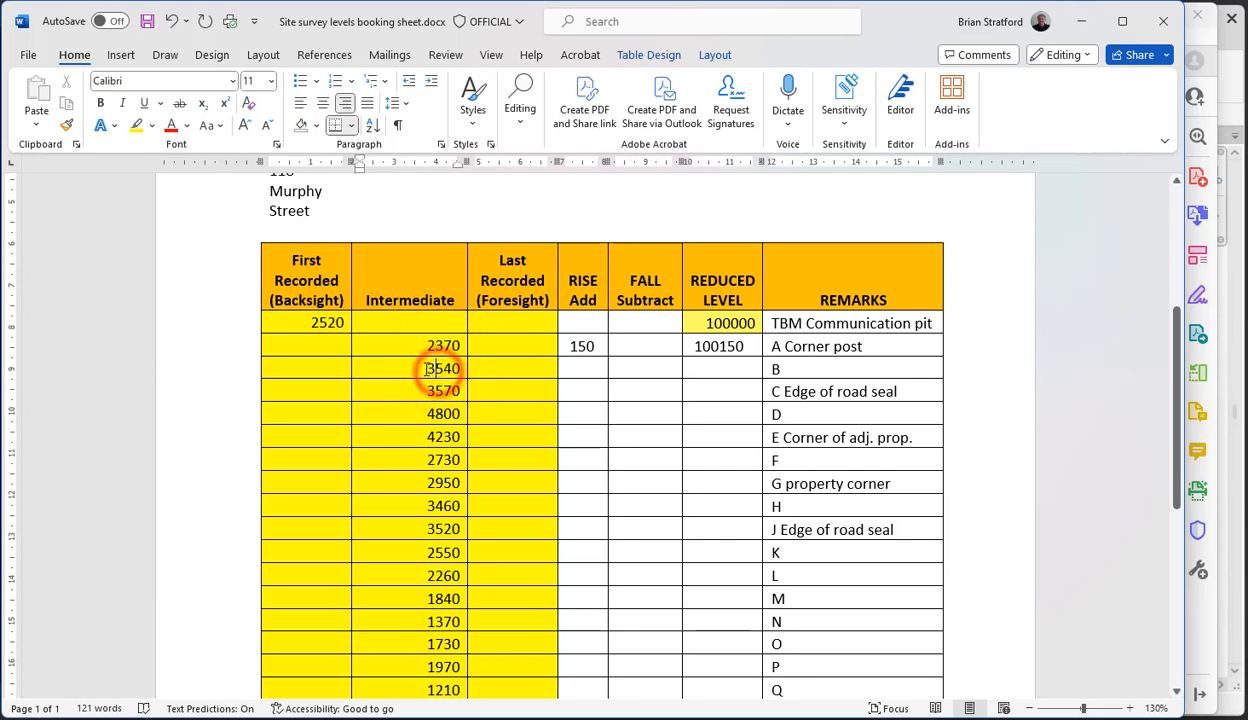
- Select the FALL cell in point B's row
click(645, 368)
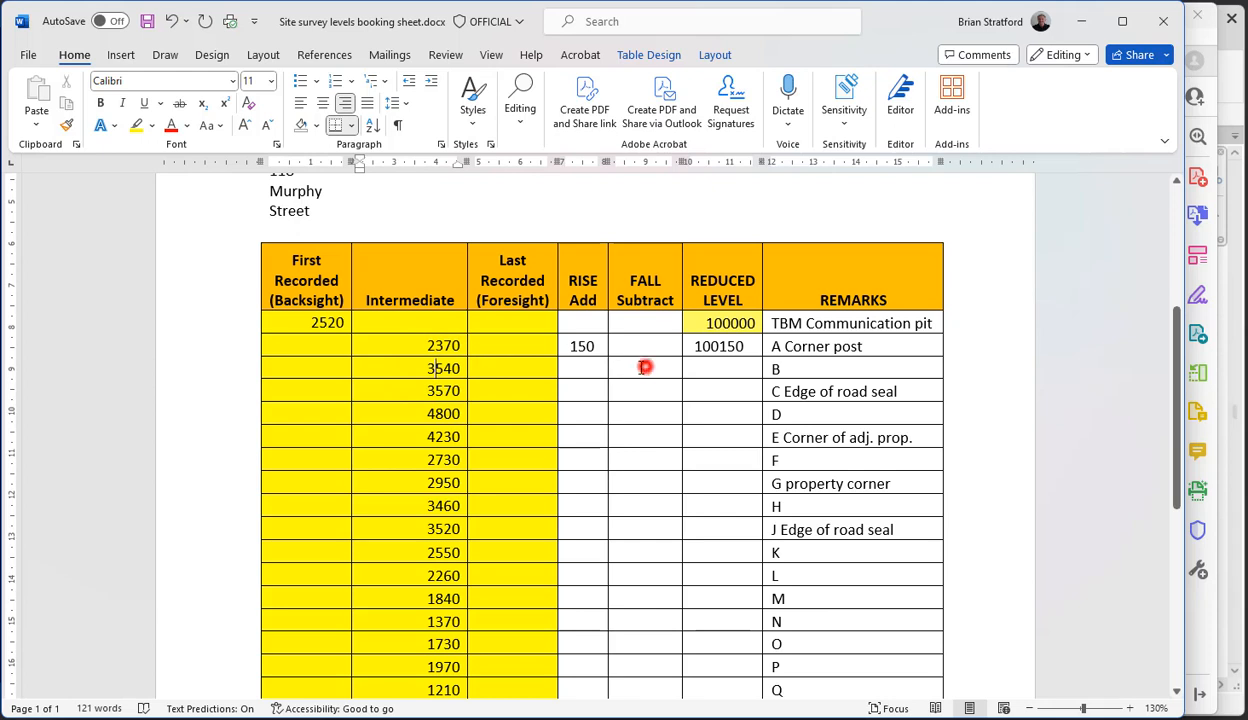
click(651, 368)
drag(626, 369, 612, 369)
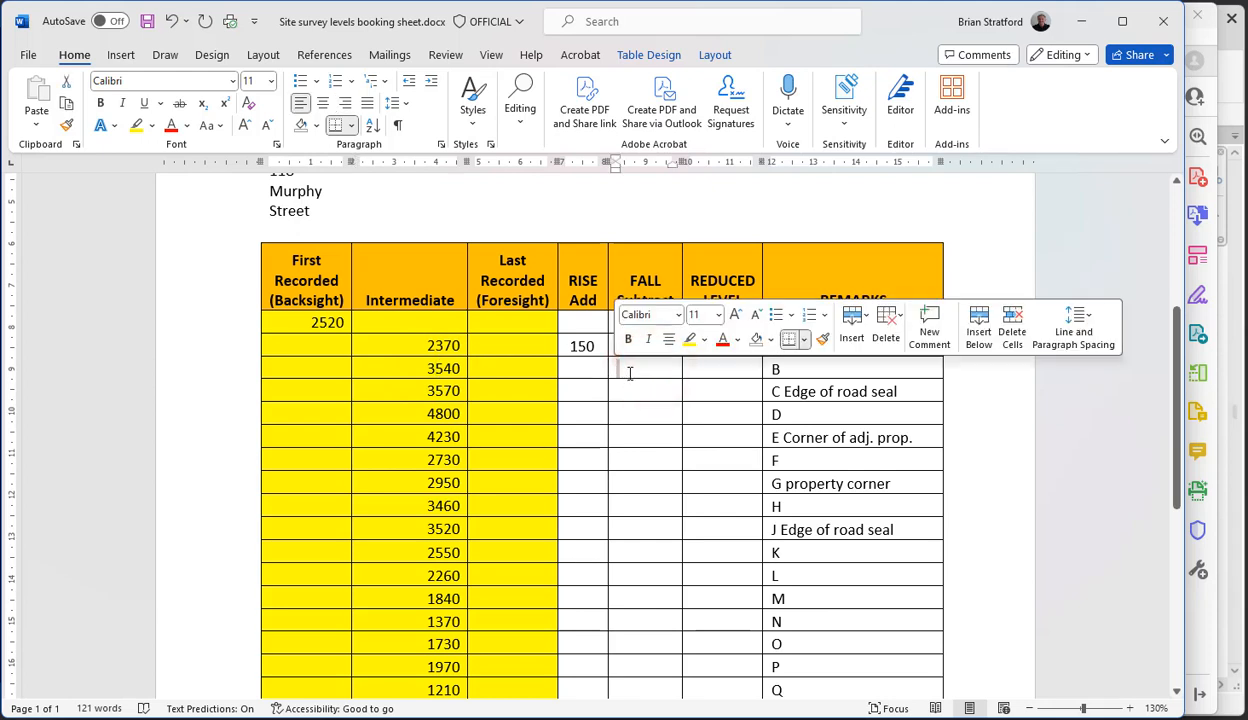
click(628, 371)
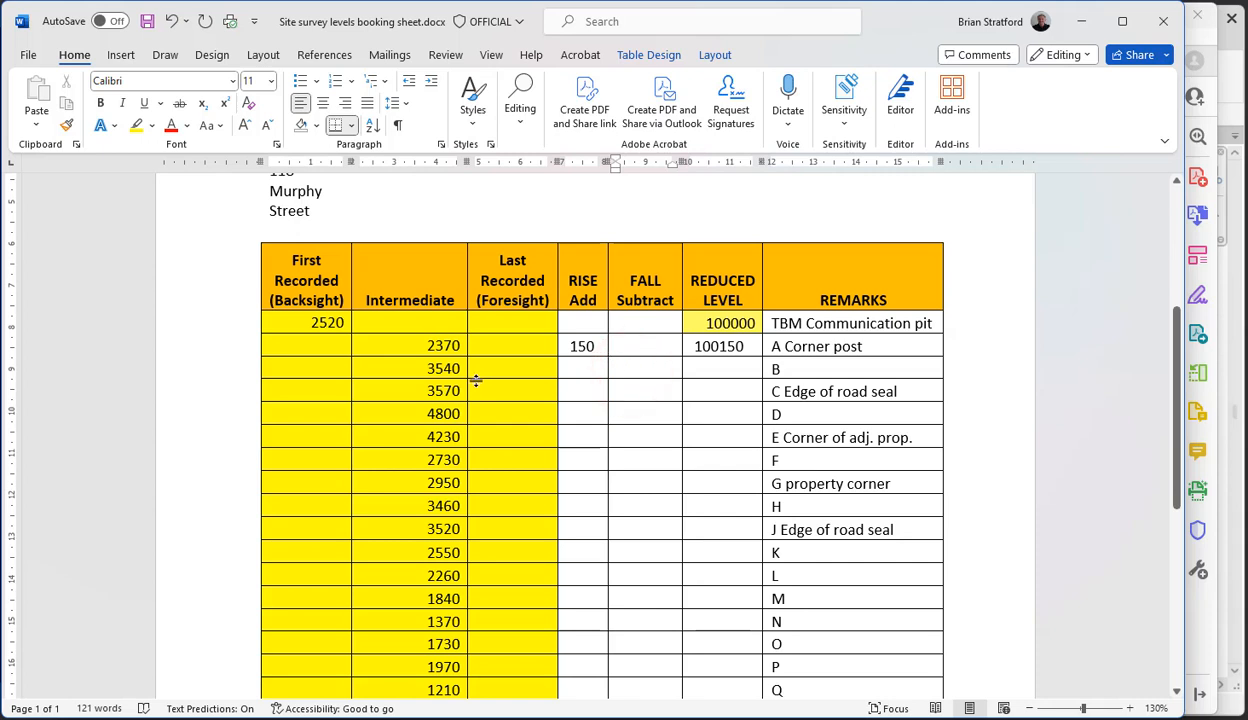
- Switch to Calculator, clear the previous result and calculate point B's fall as 3540 - 2370
key(alt+Tab)
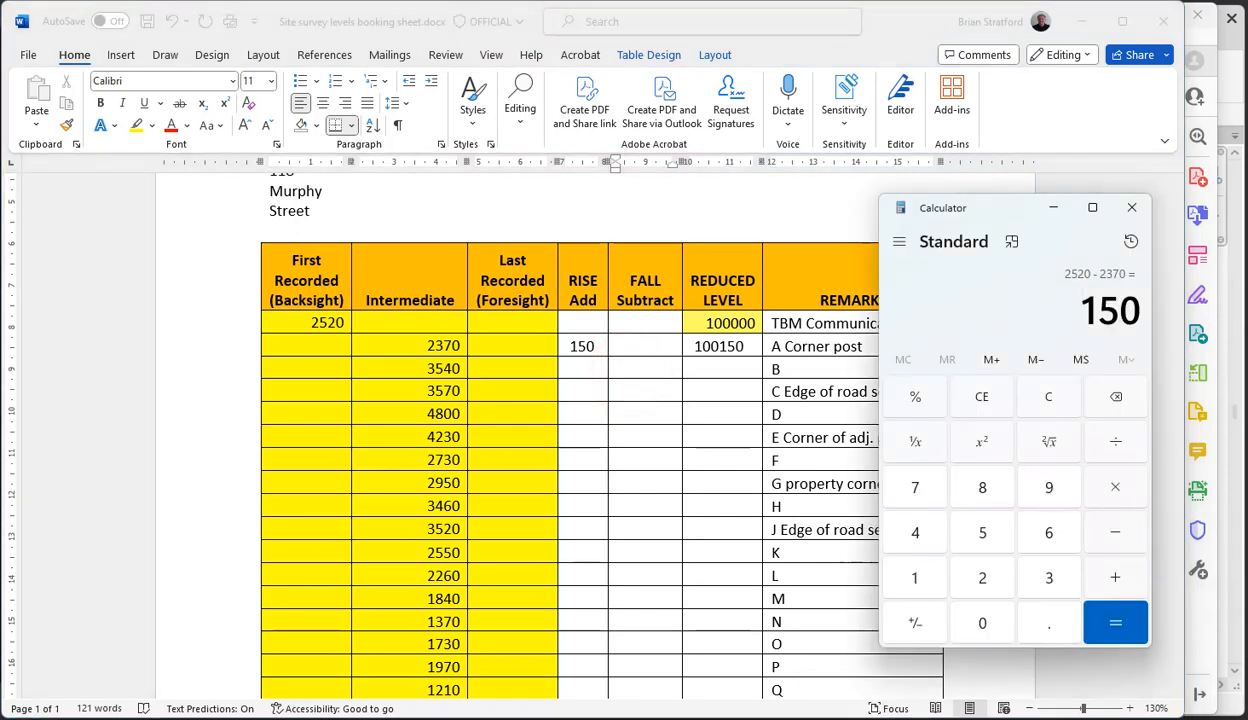
key(Escape)
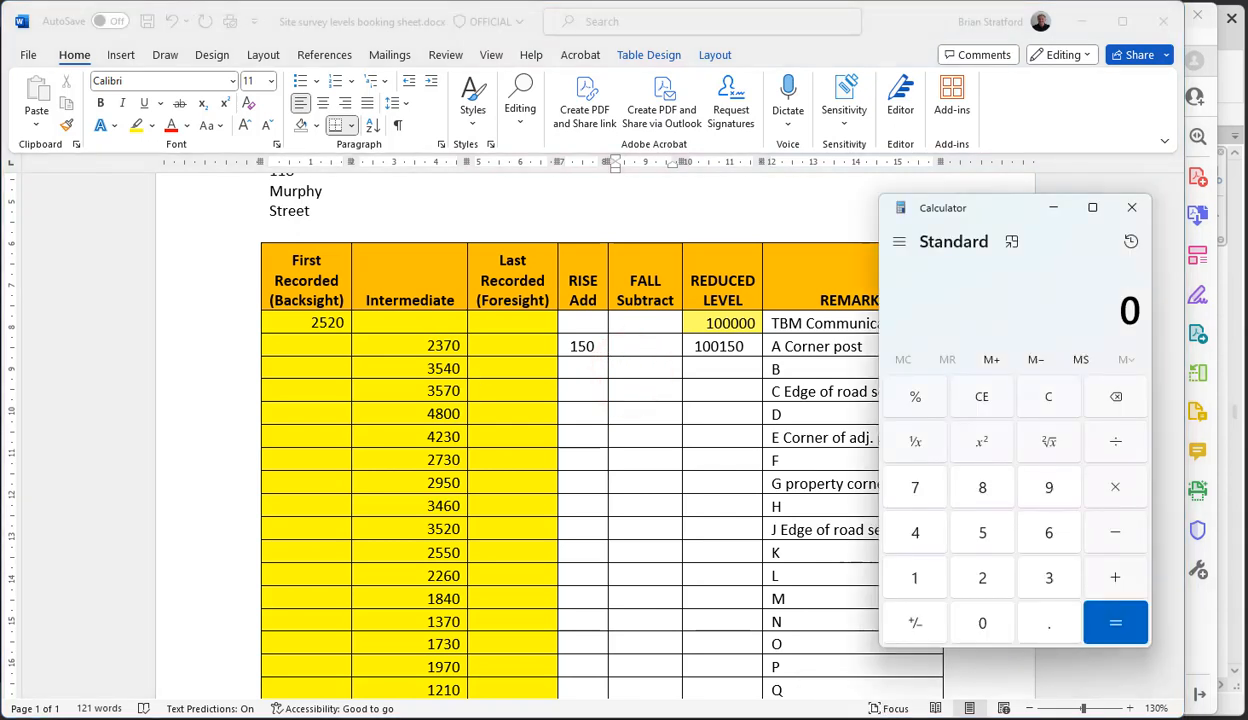
click(1049, 577)
click(982, 532)
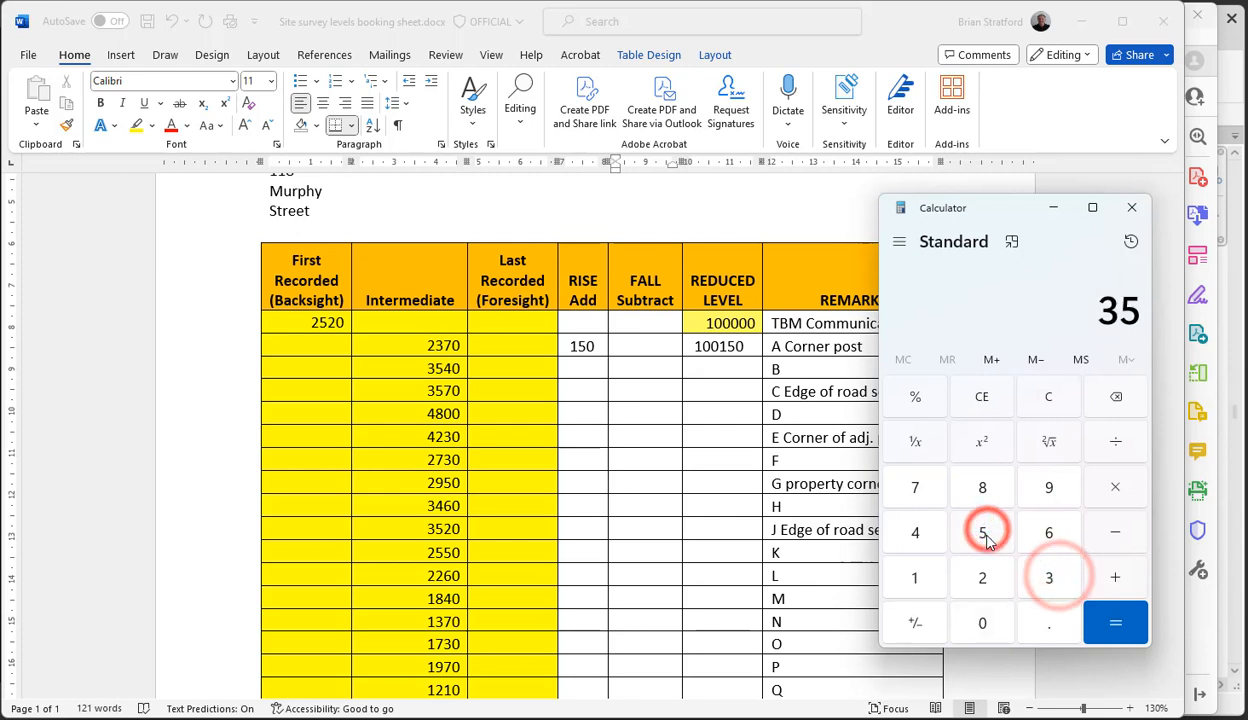
click(915, 532)
click(982, 623)
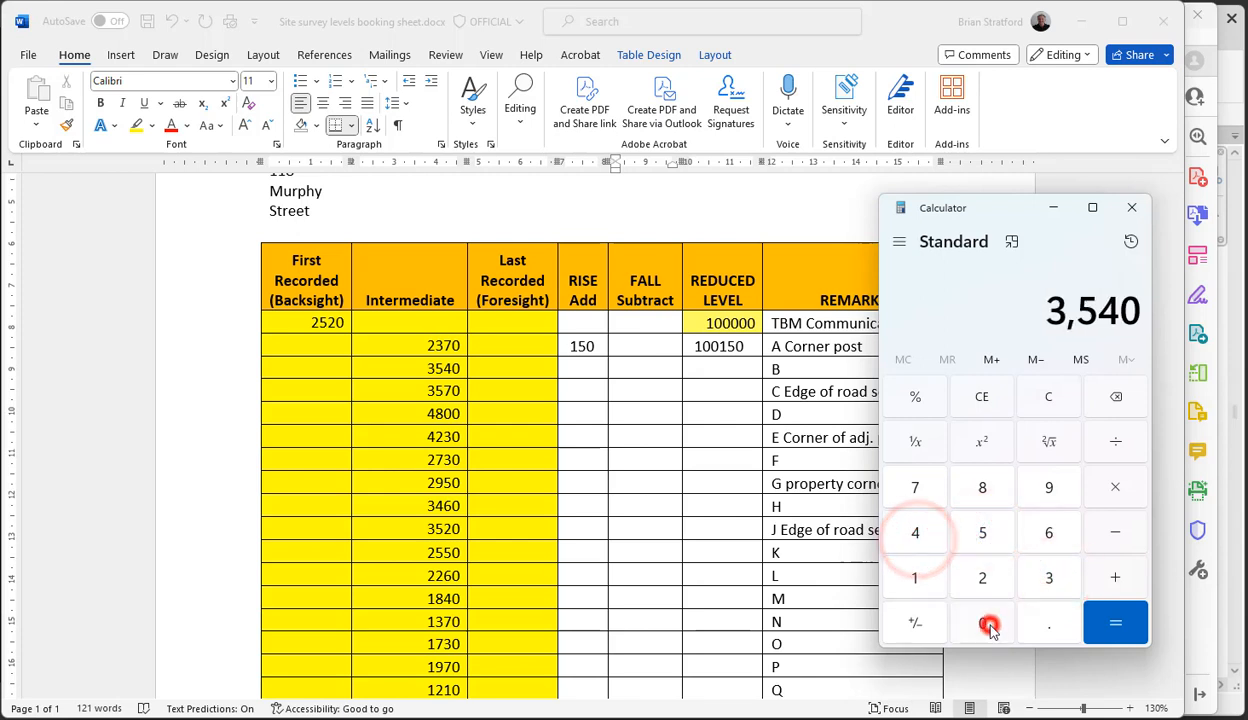
click(1115, 530)
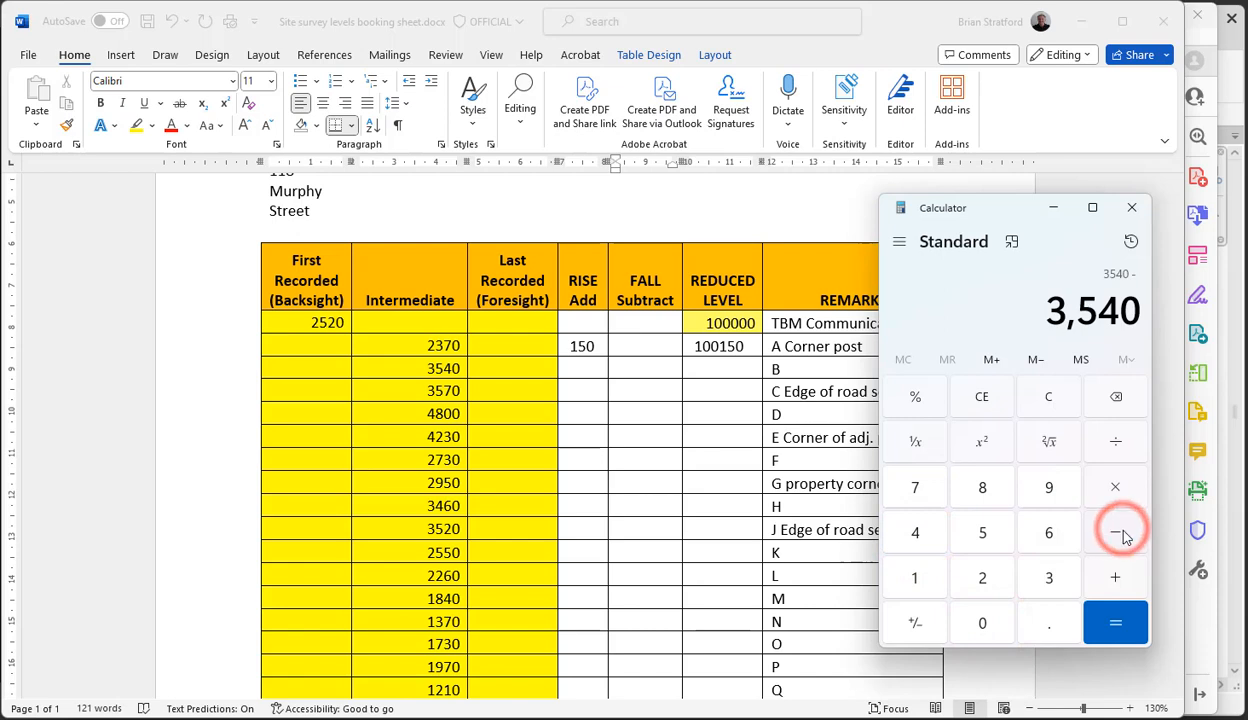
click(982, 577)
click(1049, 577)
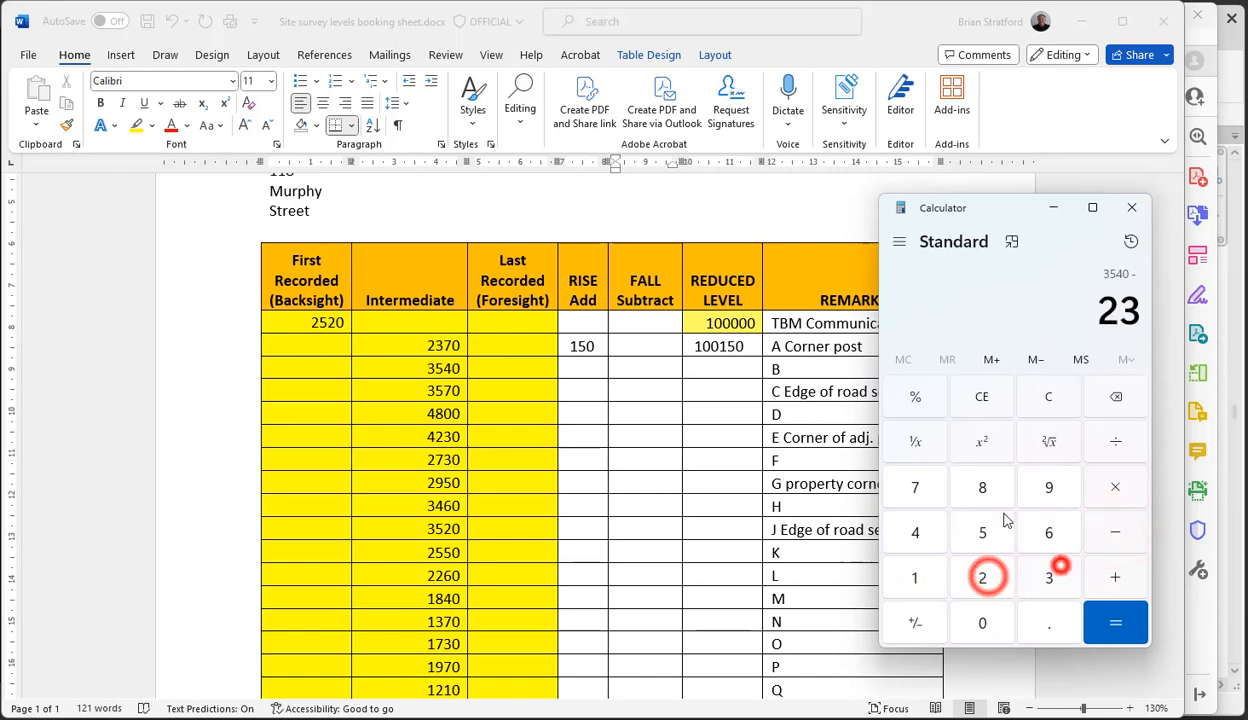
click(915, 487)
click(993, 623)
click(1115, 623)
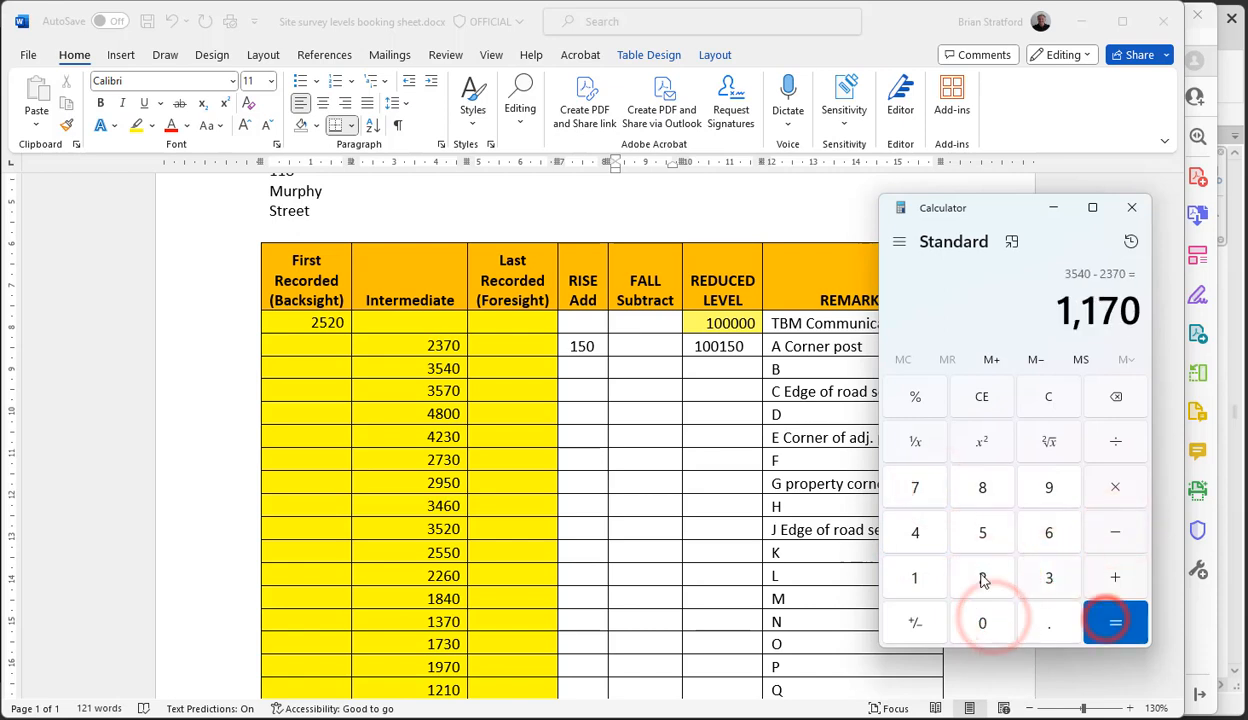
- Return to the Word booking sheet and enter 1170 in the FALL cell of point B's row
click(635, 369)
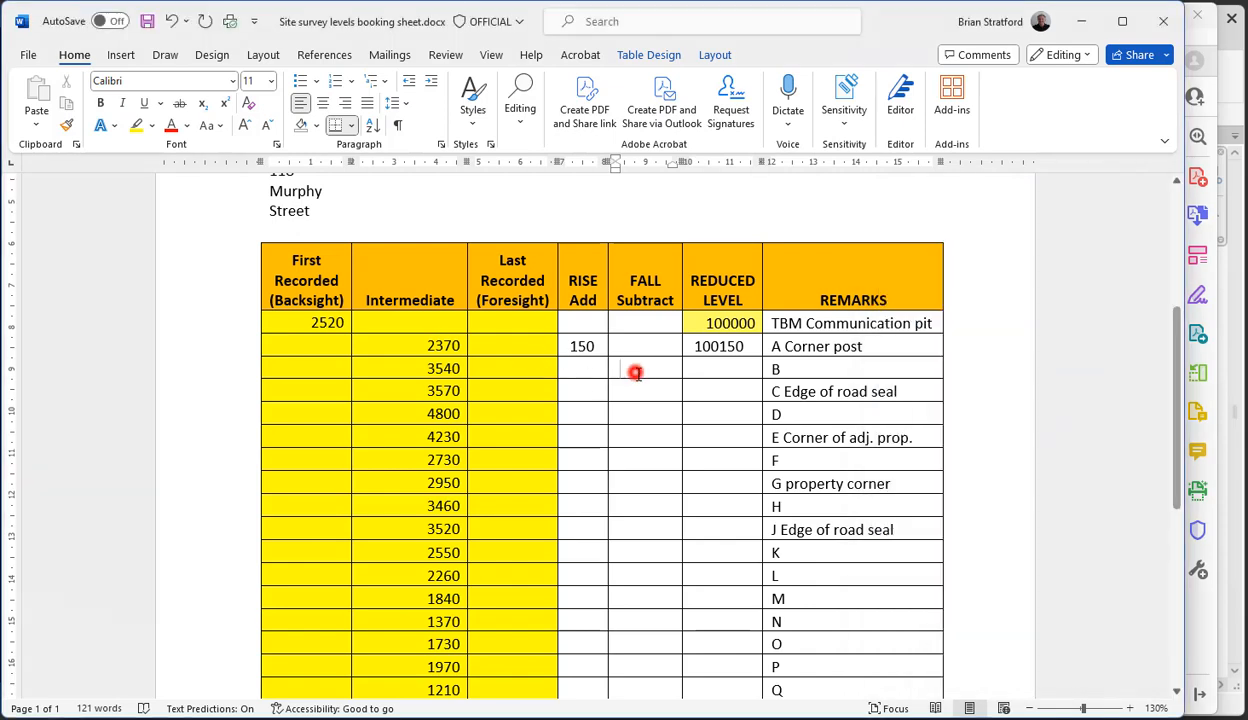
text(11)
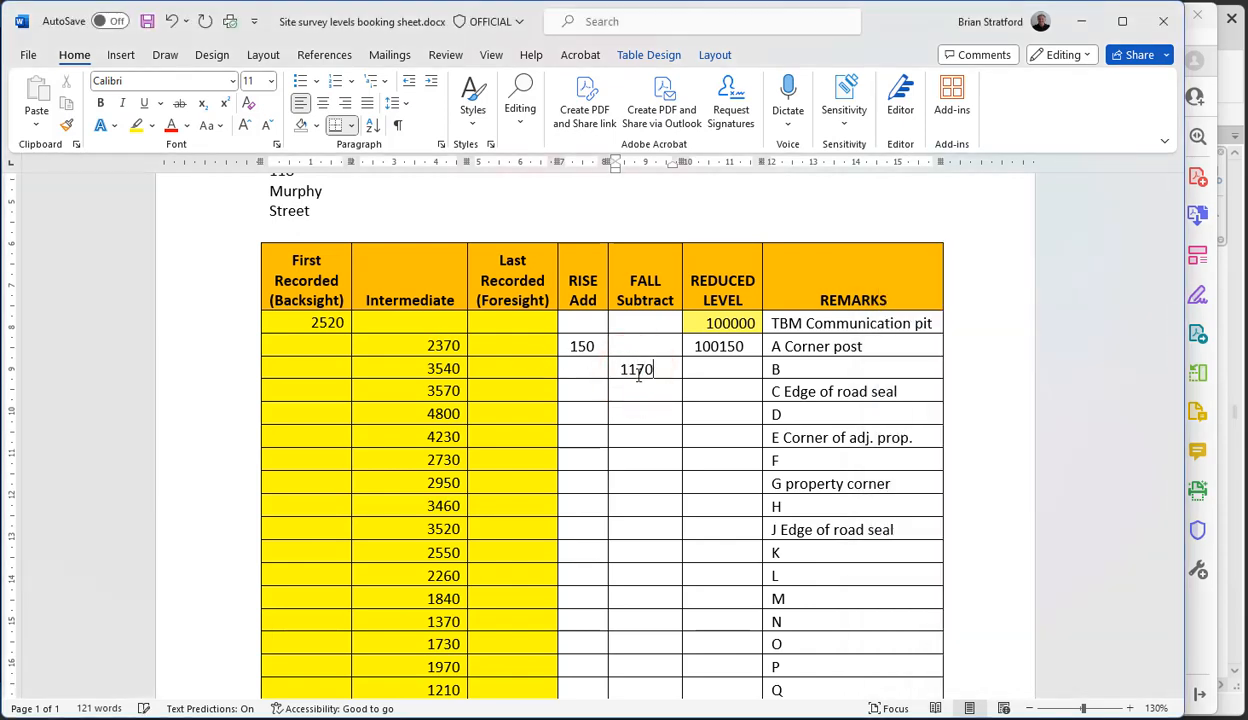
text(70)
key(Return)
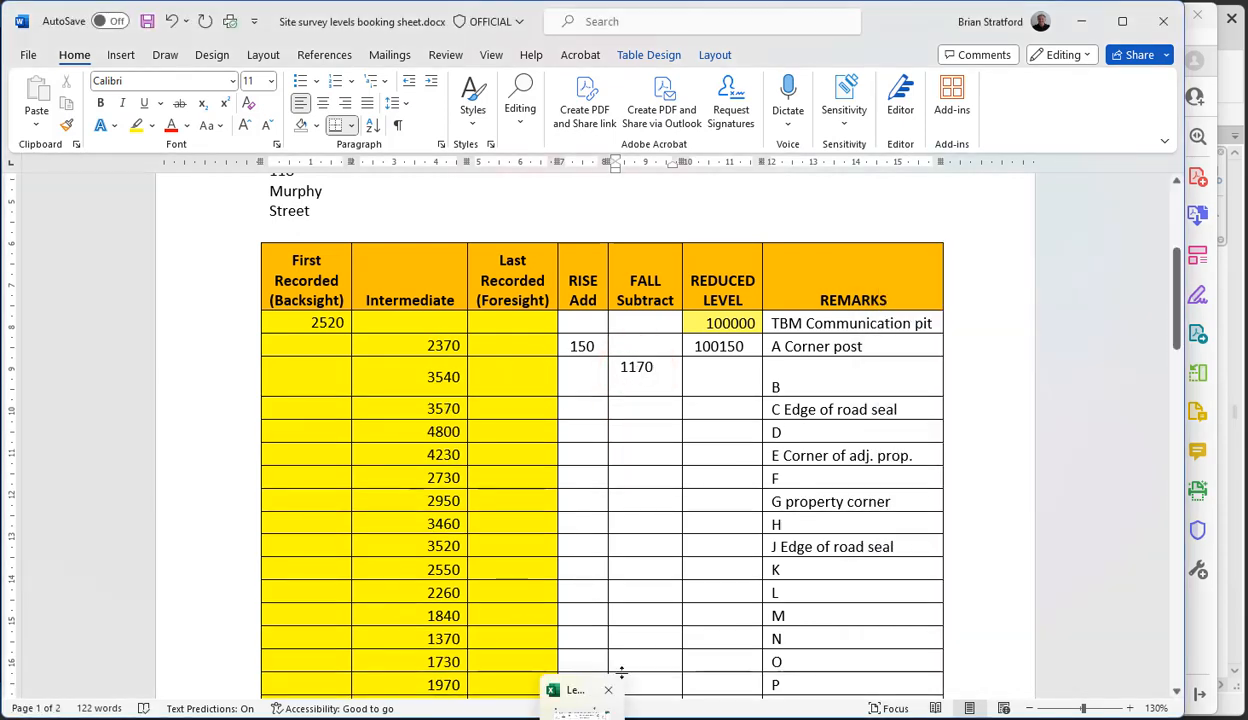
key(BackSpace)
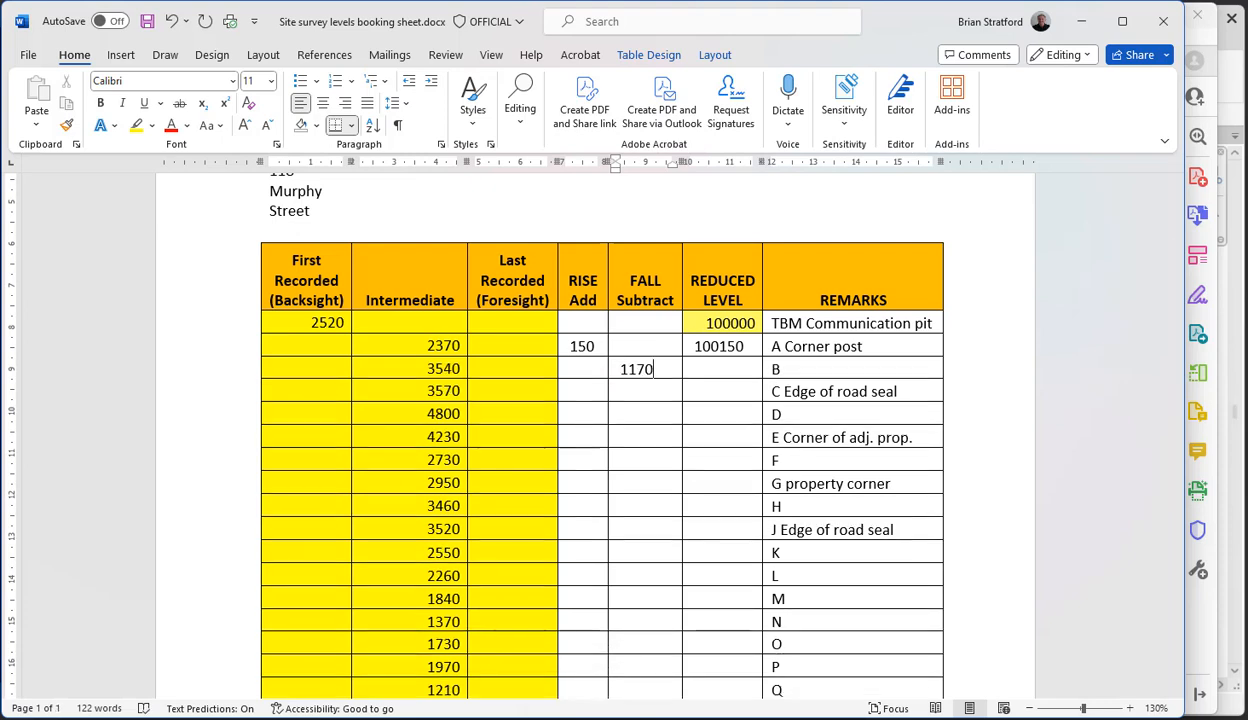
- Switch to Calculator and calculate point B's reduced level as 100150 - 1170
click(823, 714)
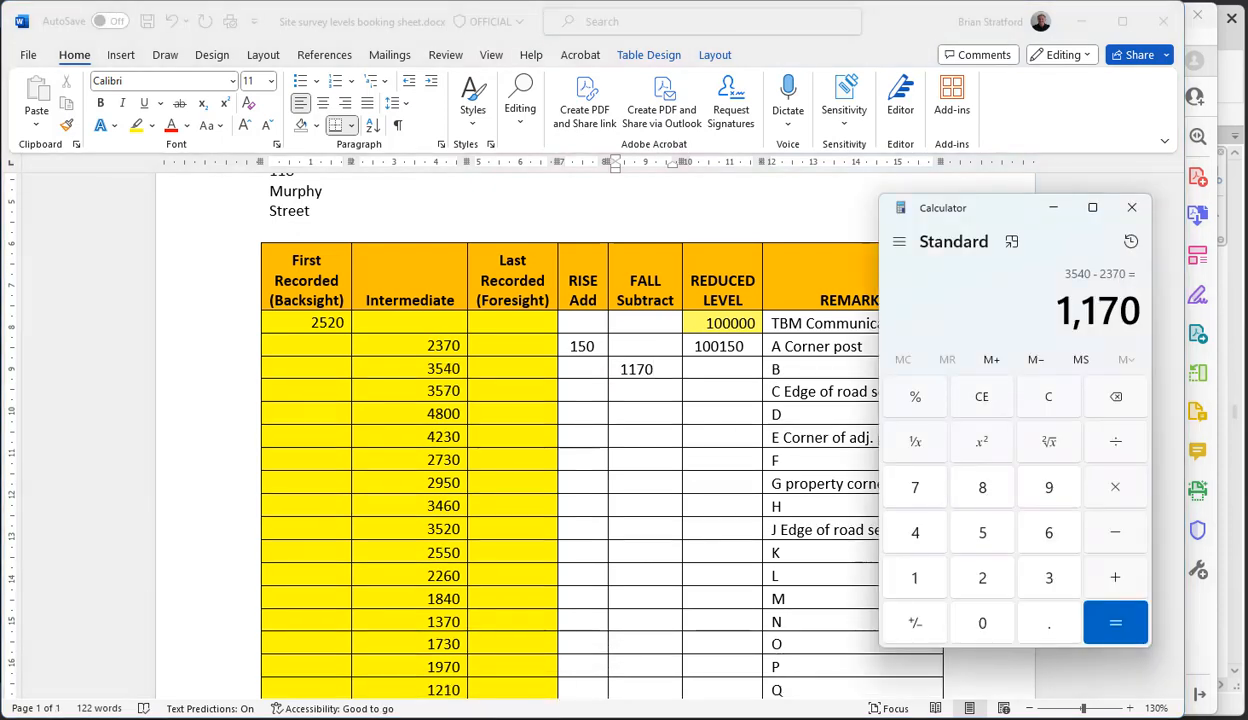
click(915, 578)
double_click(982, 620)
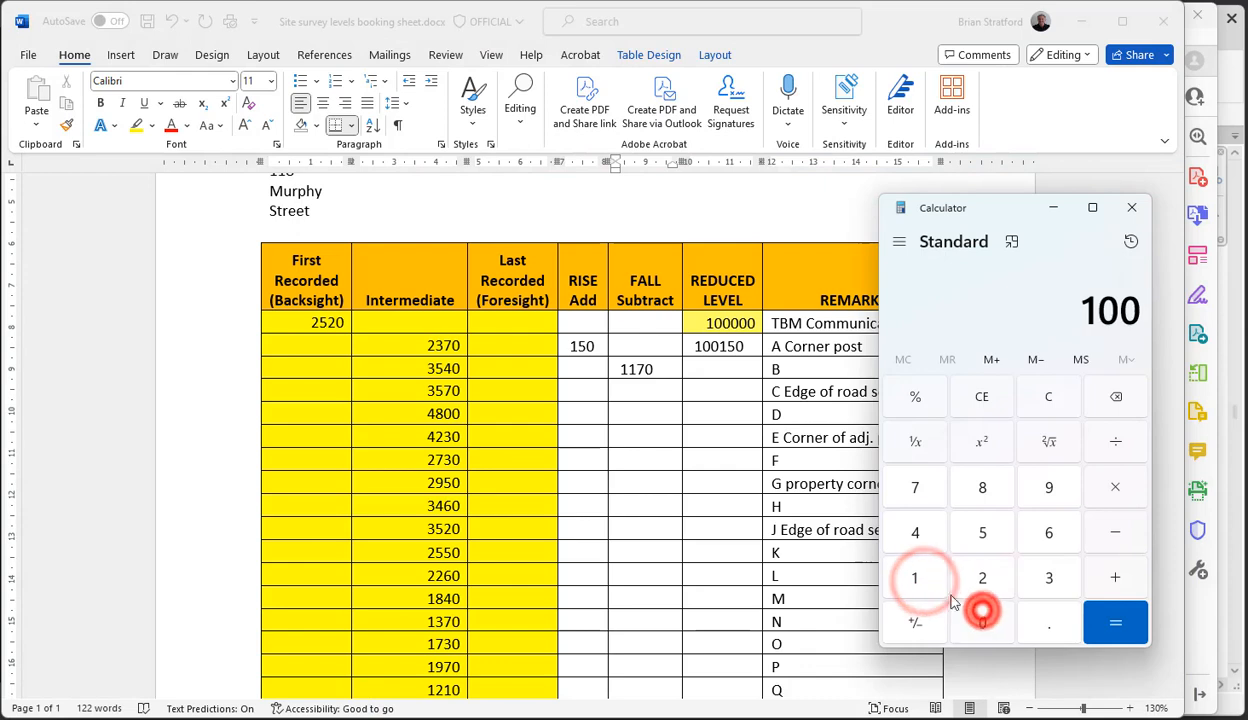
click(915, 578)
click(982, 532)
click(982, 622)
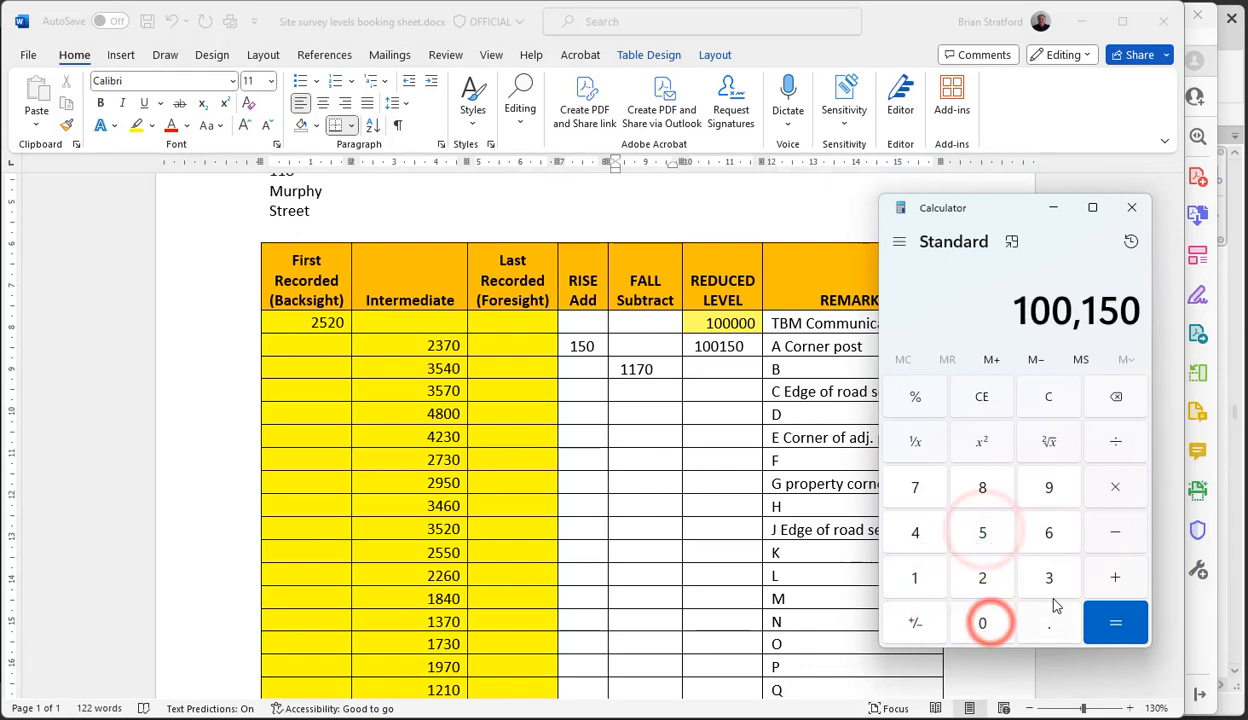
click(1114, 534)
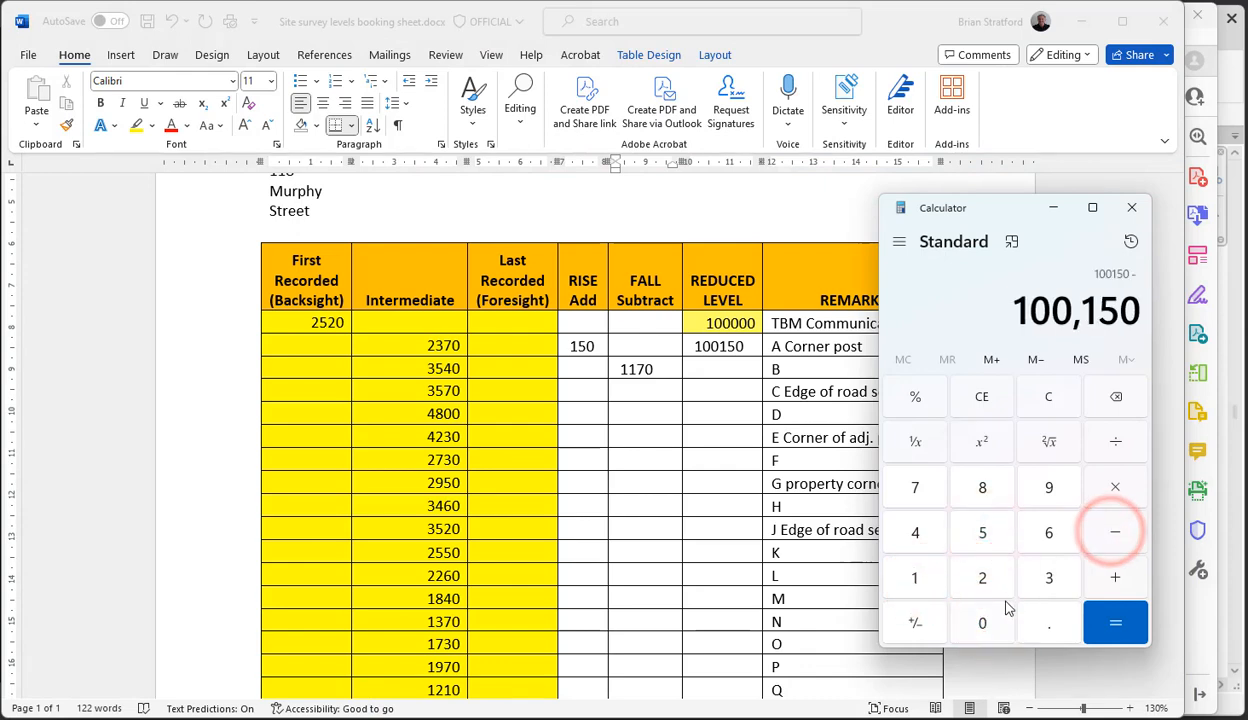
click(918, 579)
click(918, 578)
click(915, 487)
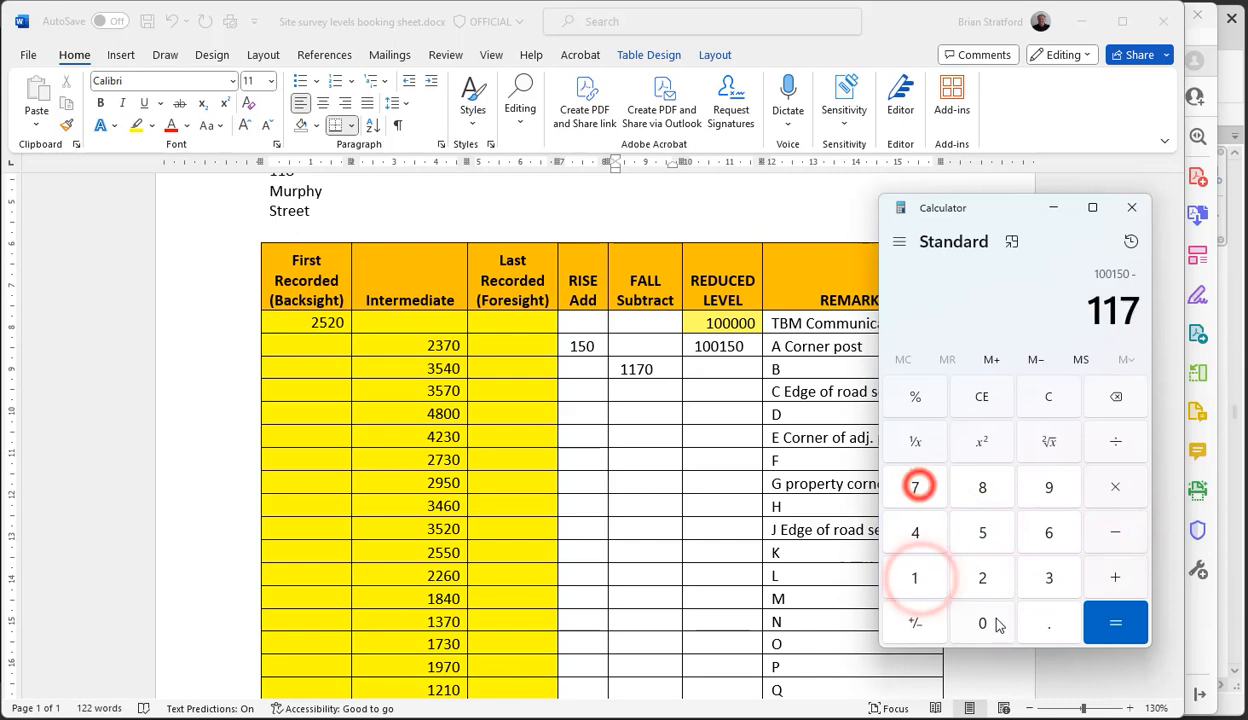
click(982, 622)
click(1115, 622)
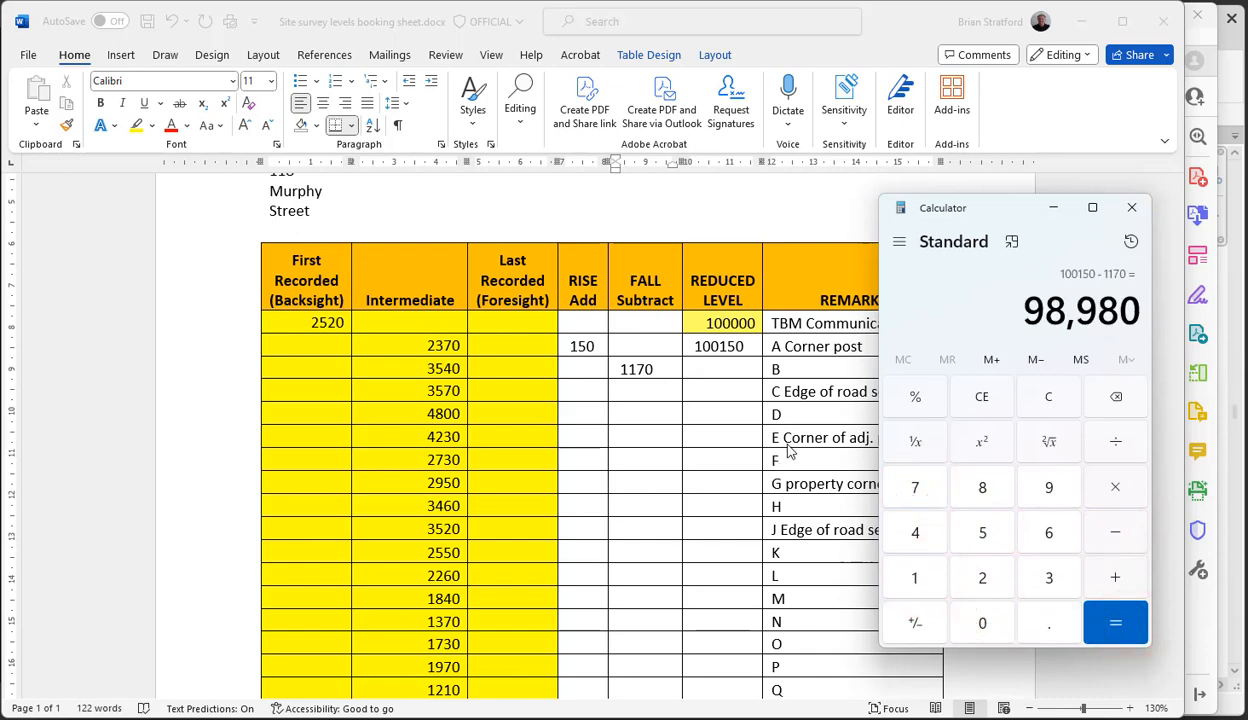
- Return to the Word booking sheet and enter 98980 as point B's REDUCED LEVEL
click(719, 367)
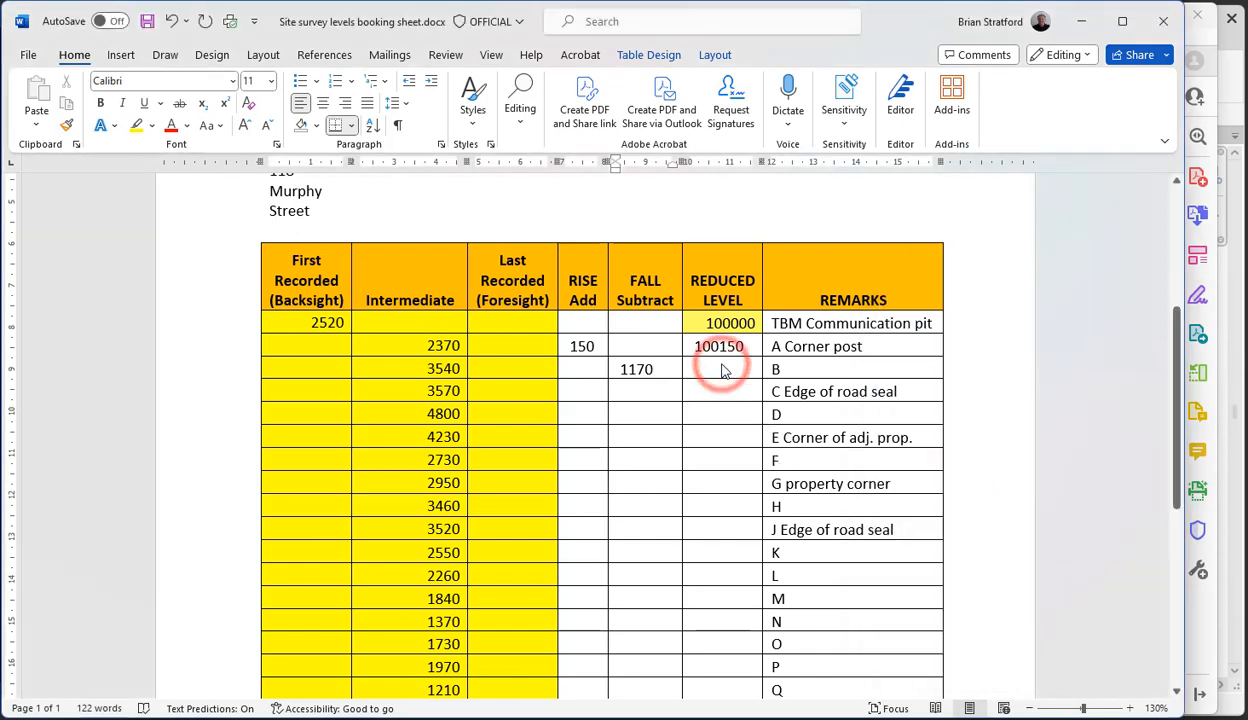
click(721, 369)
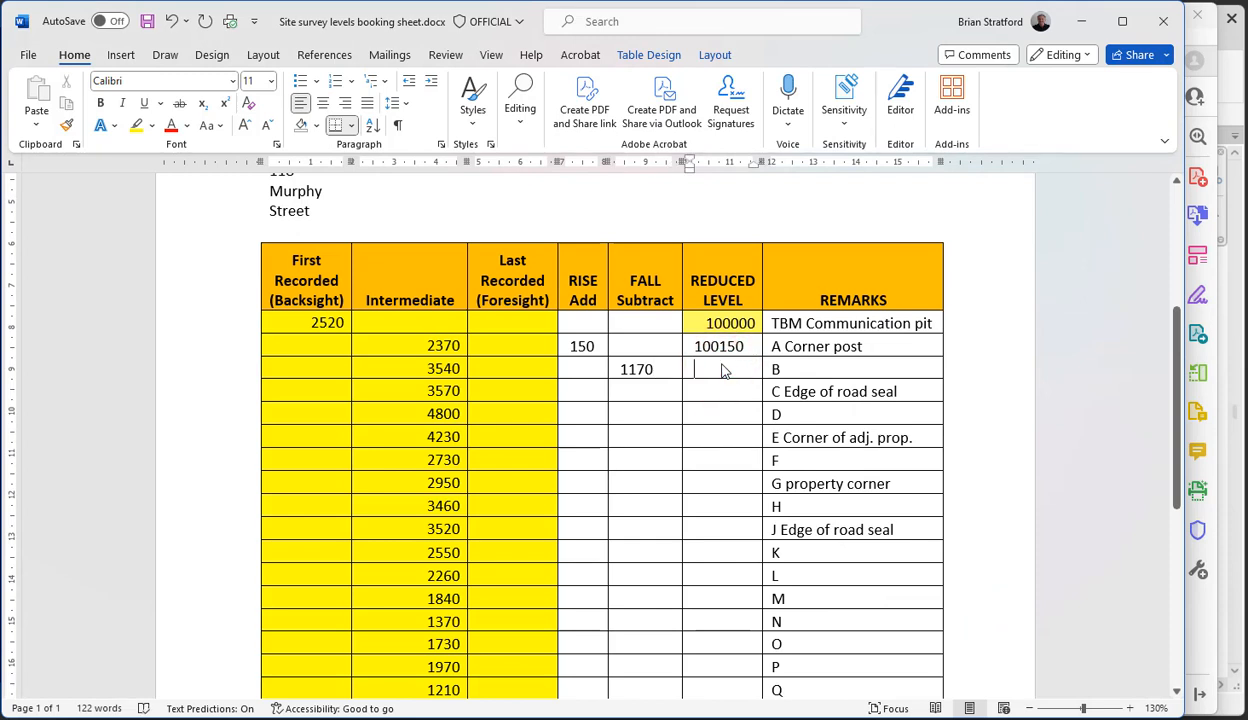
text(98980)
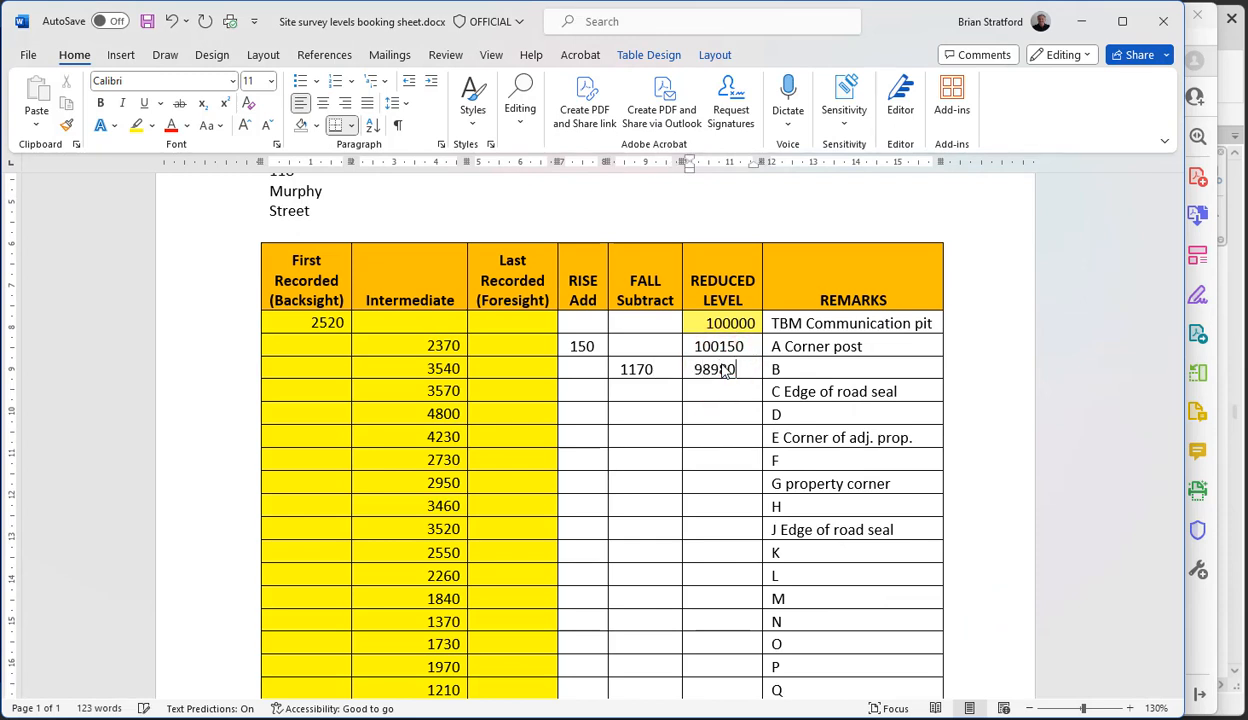
- Compare point C's intermediate reading with point B's and enter 30 in point C's FALL cell
click(726, 414)
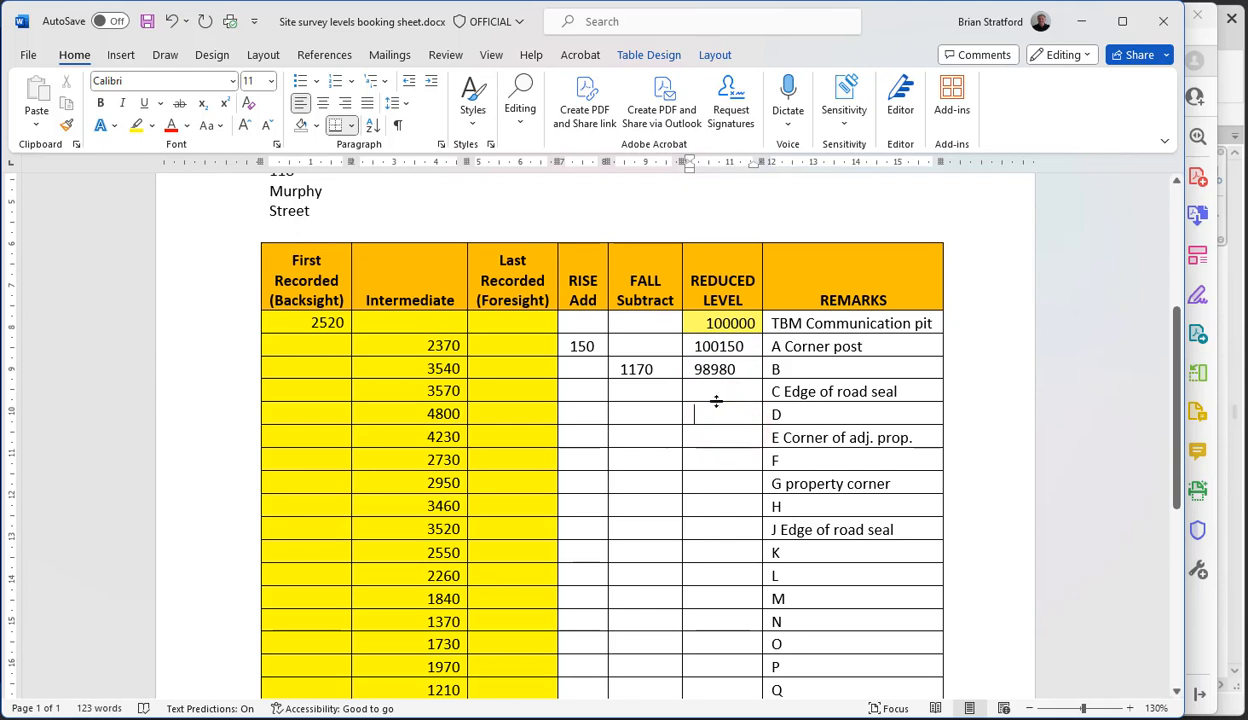
click(445, 391)
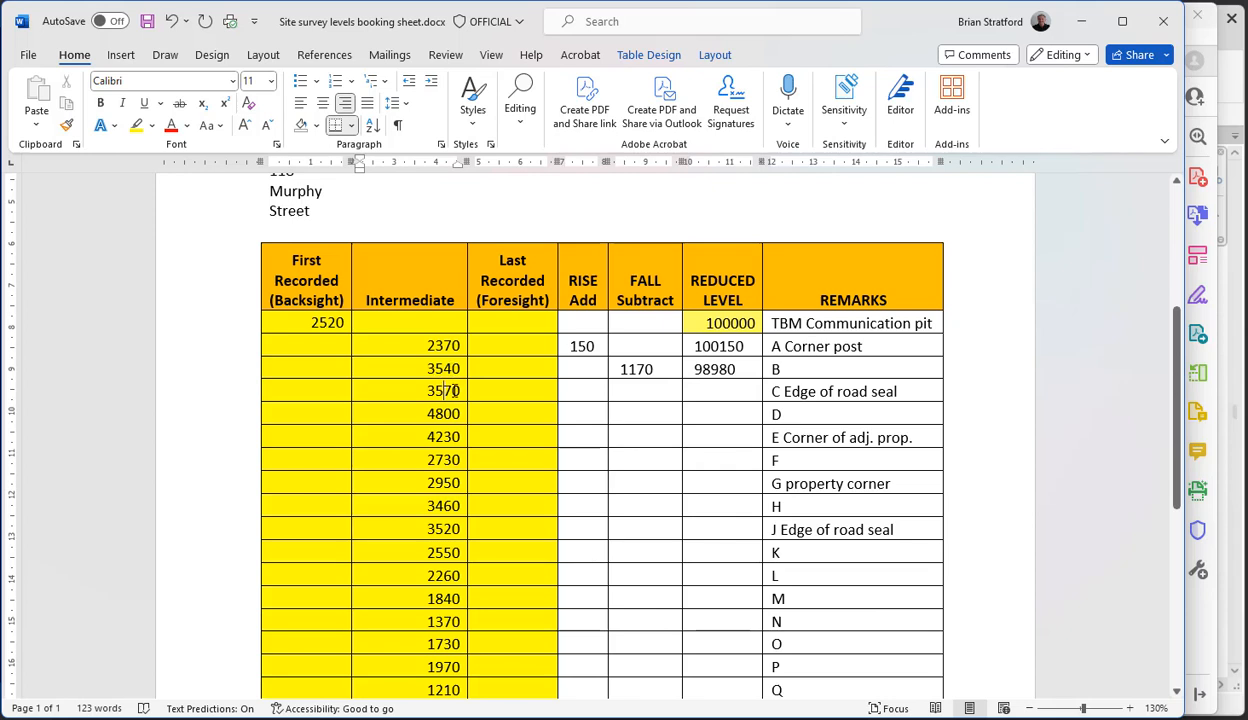
double_click(445, 391)
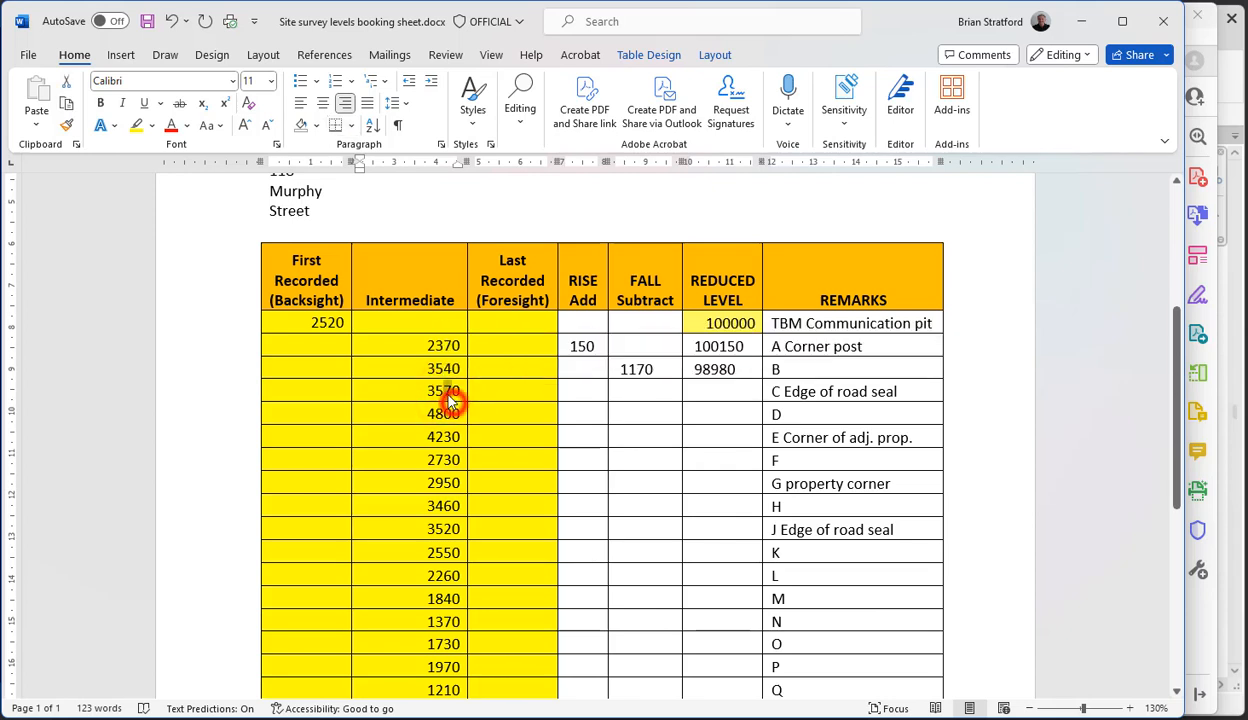
click(415, 389)
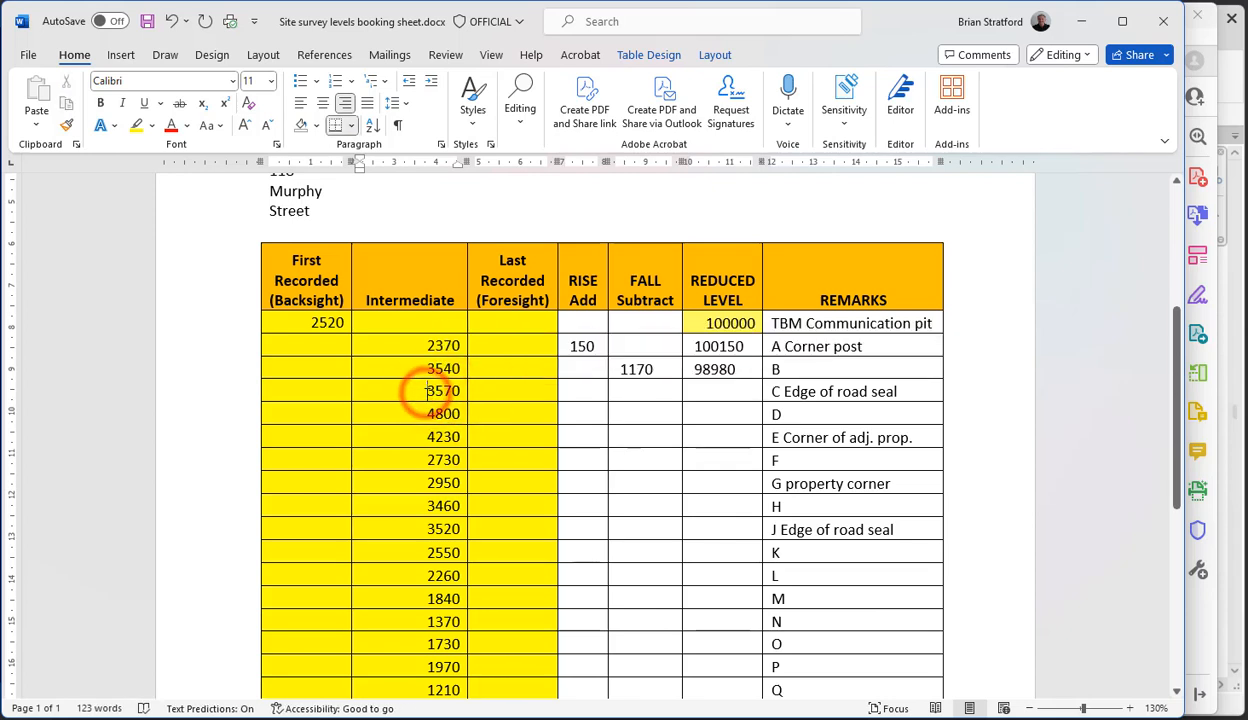
click(455, 391)
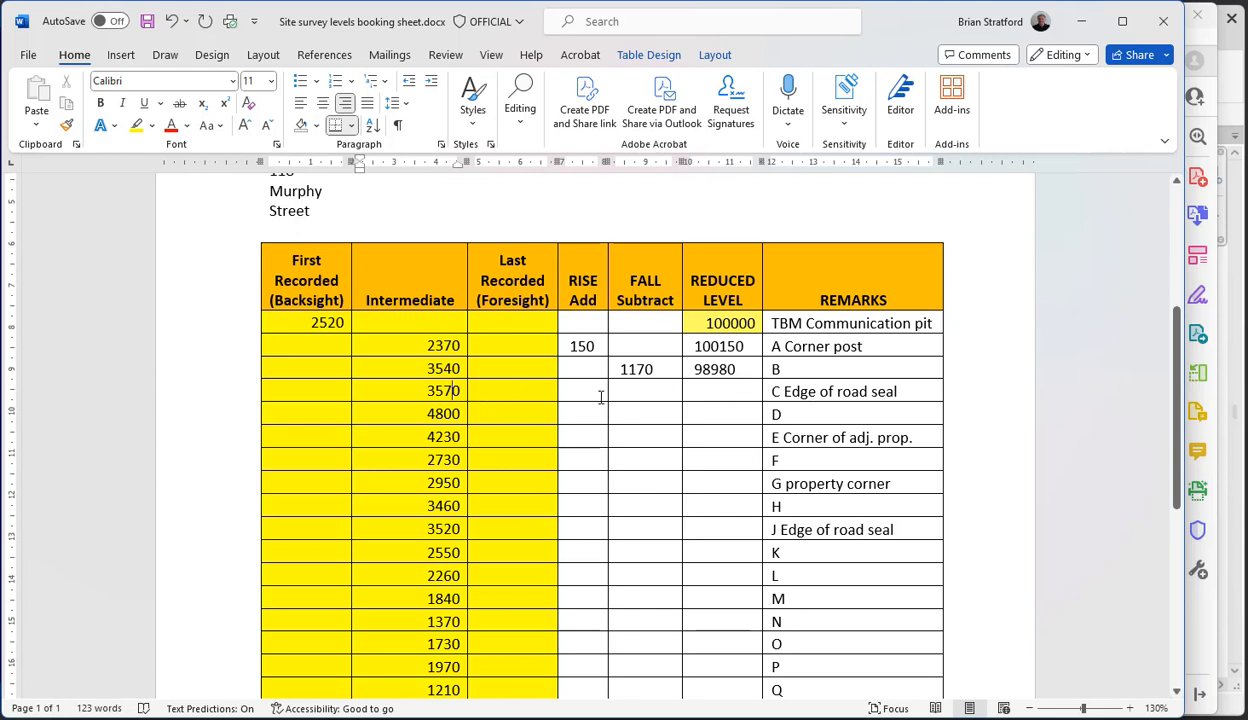
click(654, 389)
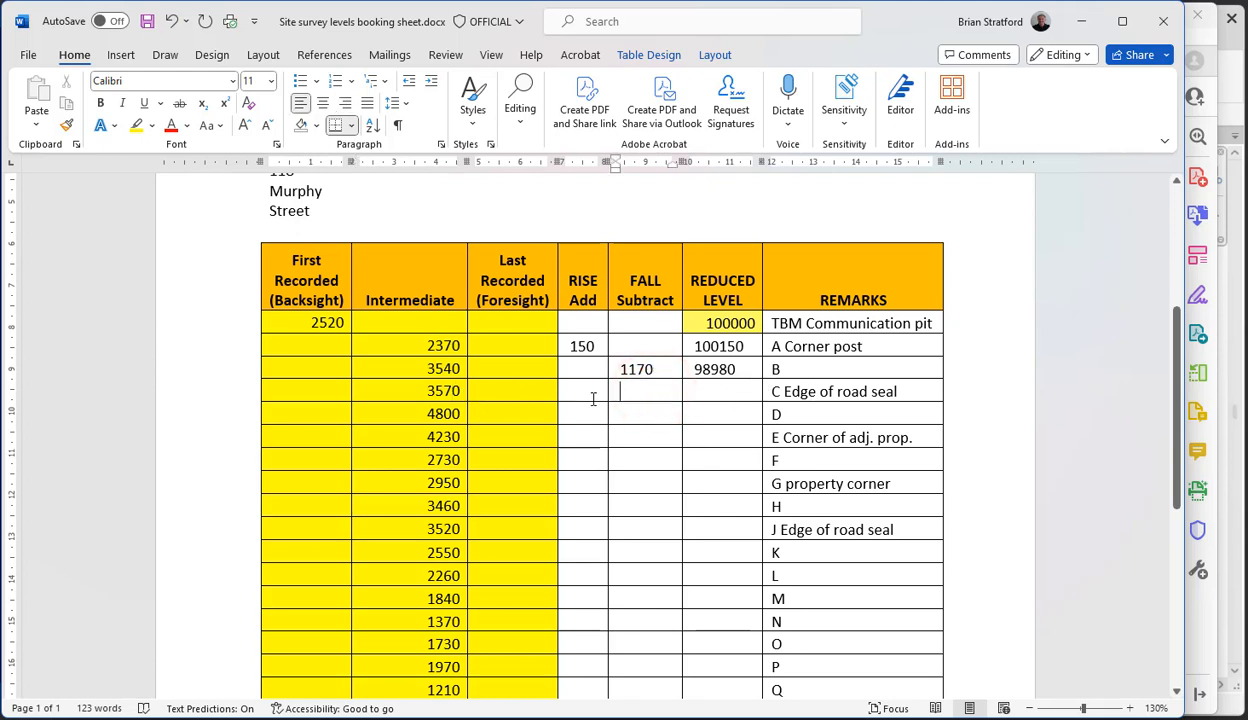
text(30)
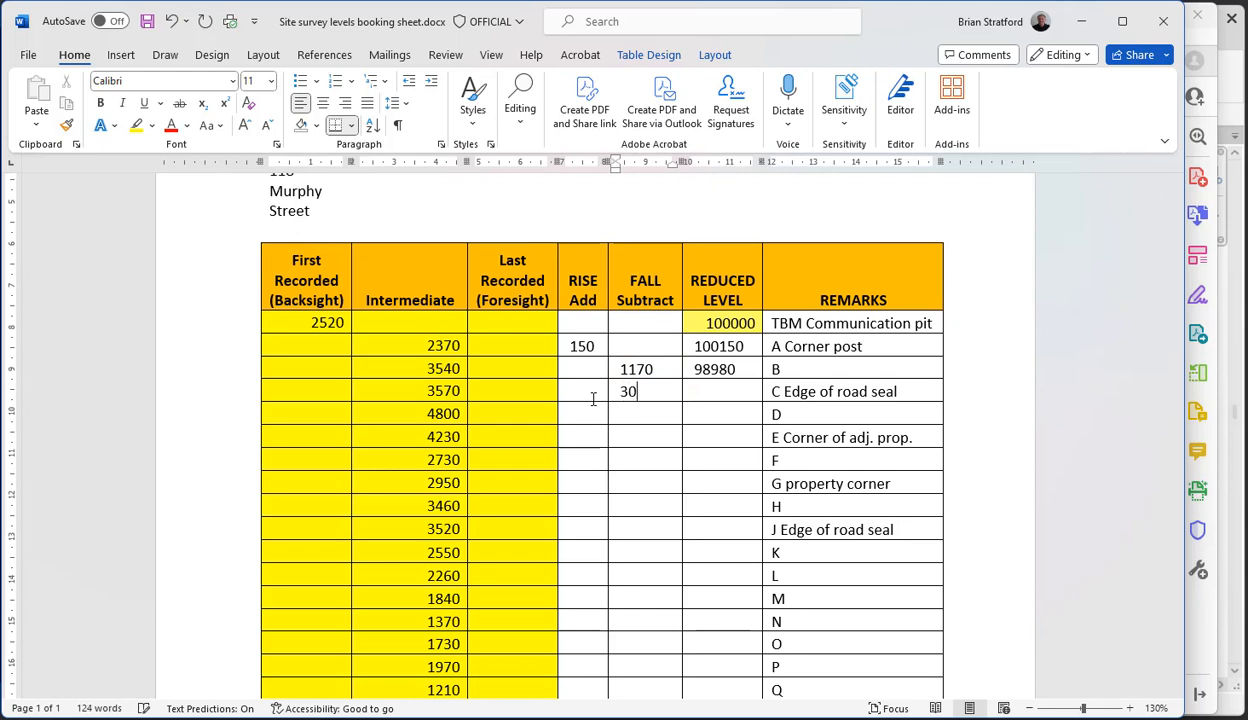
- Enter 98950 in the REDUCED LEVEL cell of point C, the edge of road seal
click(713, 393)
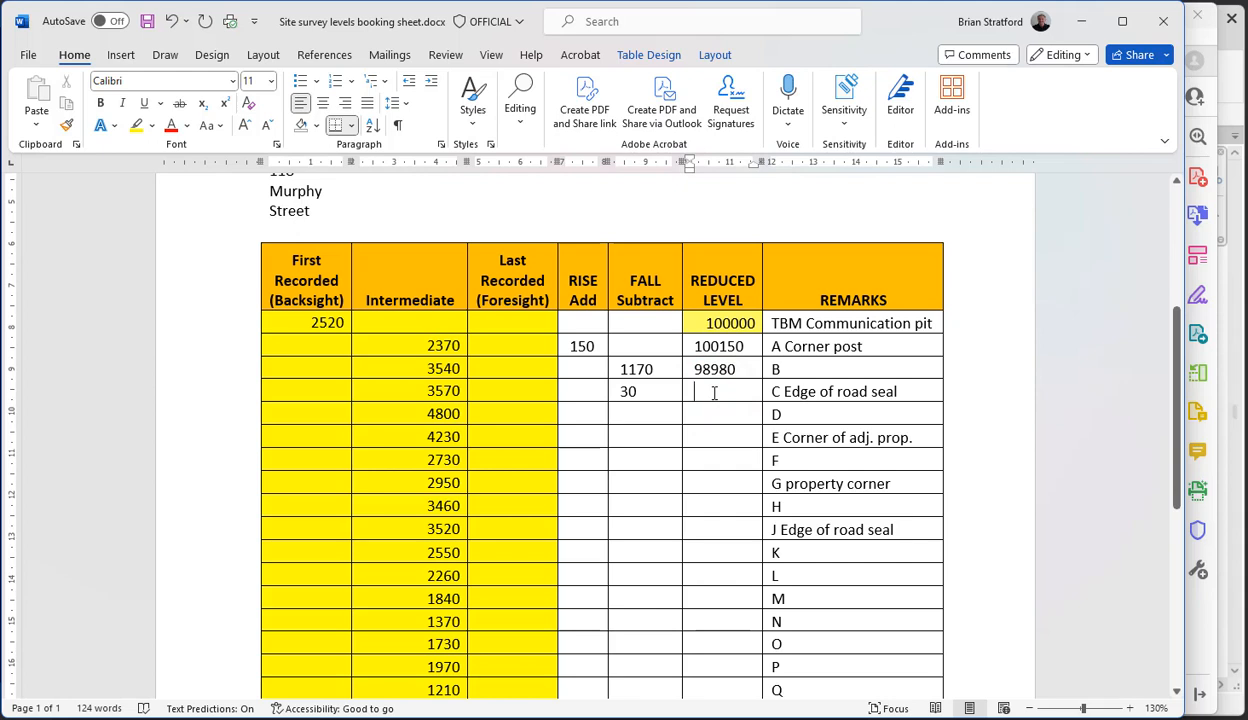
text(989)
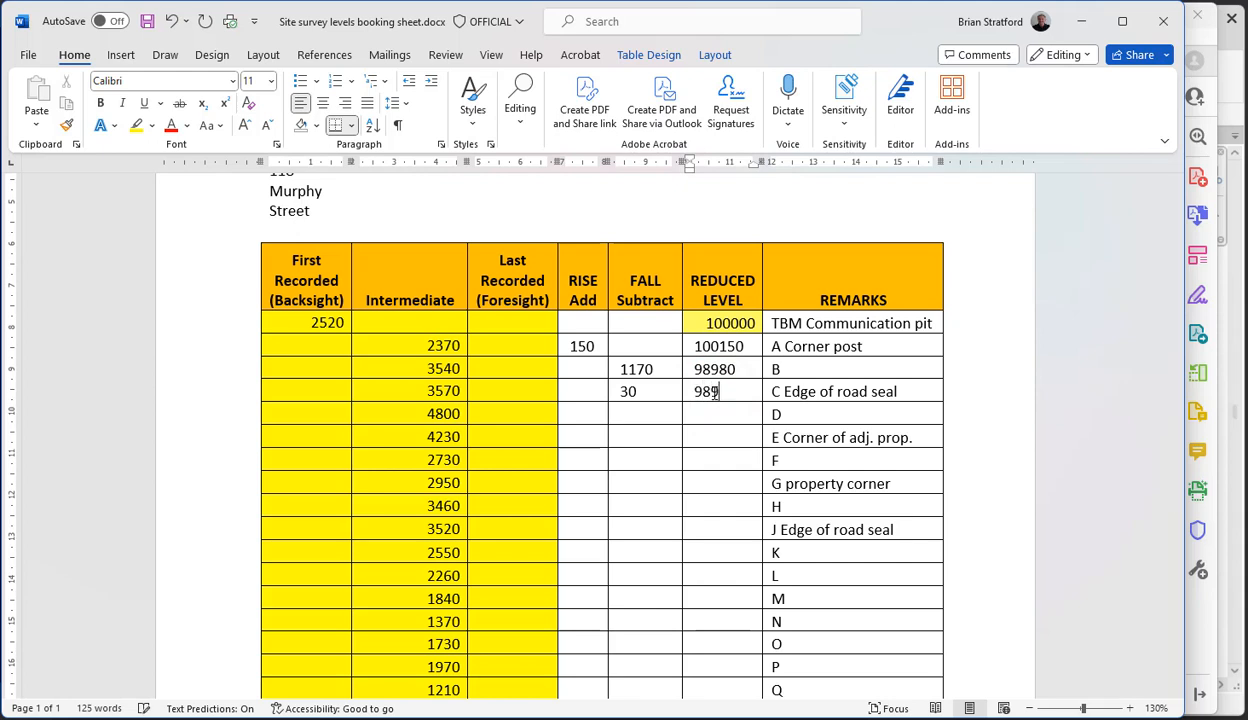
text(50)
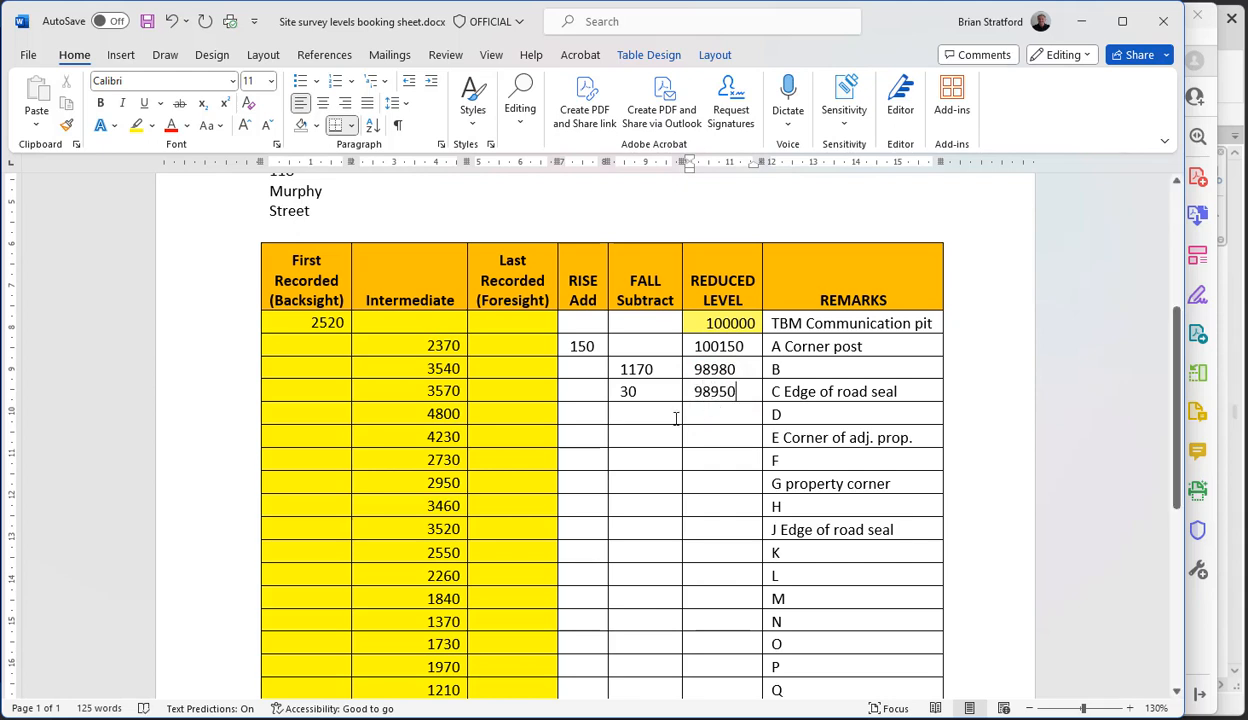
- Check point D's intermediate reading, then clear Calculator's previous result and calculate the fall as 4800 - 3570
click(447, 413)
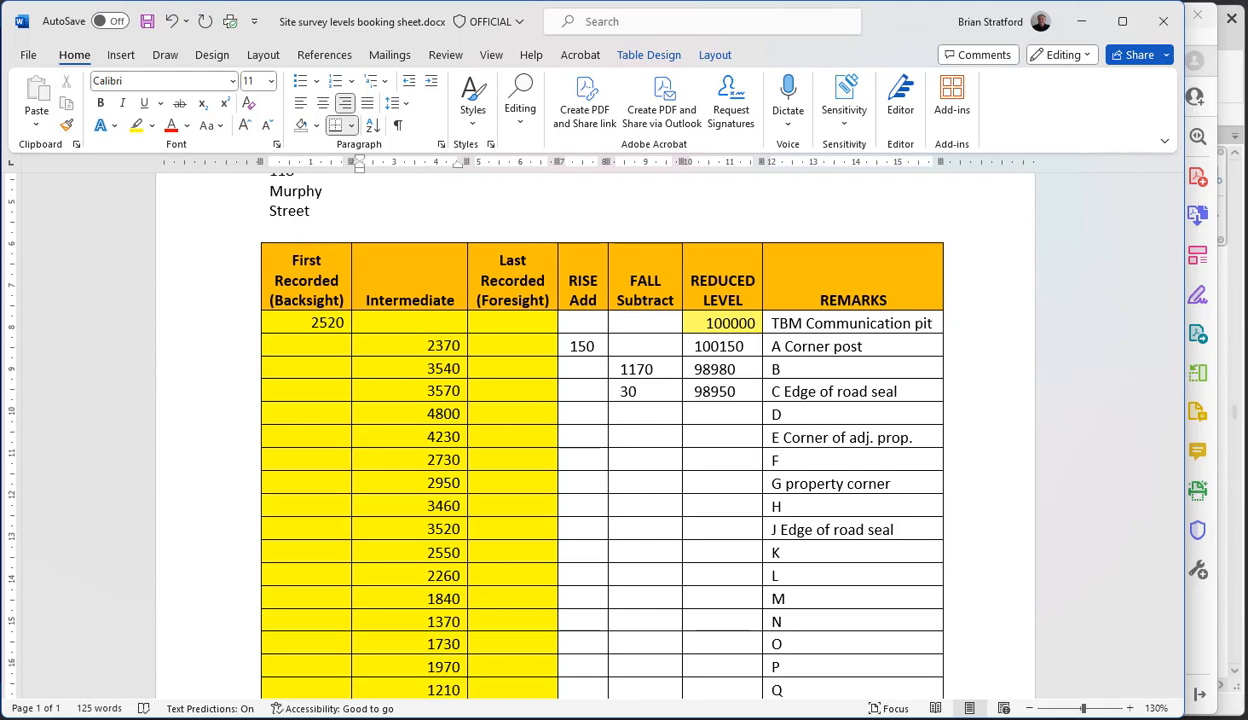
click(844, 705)
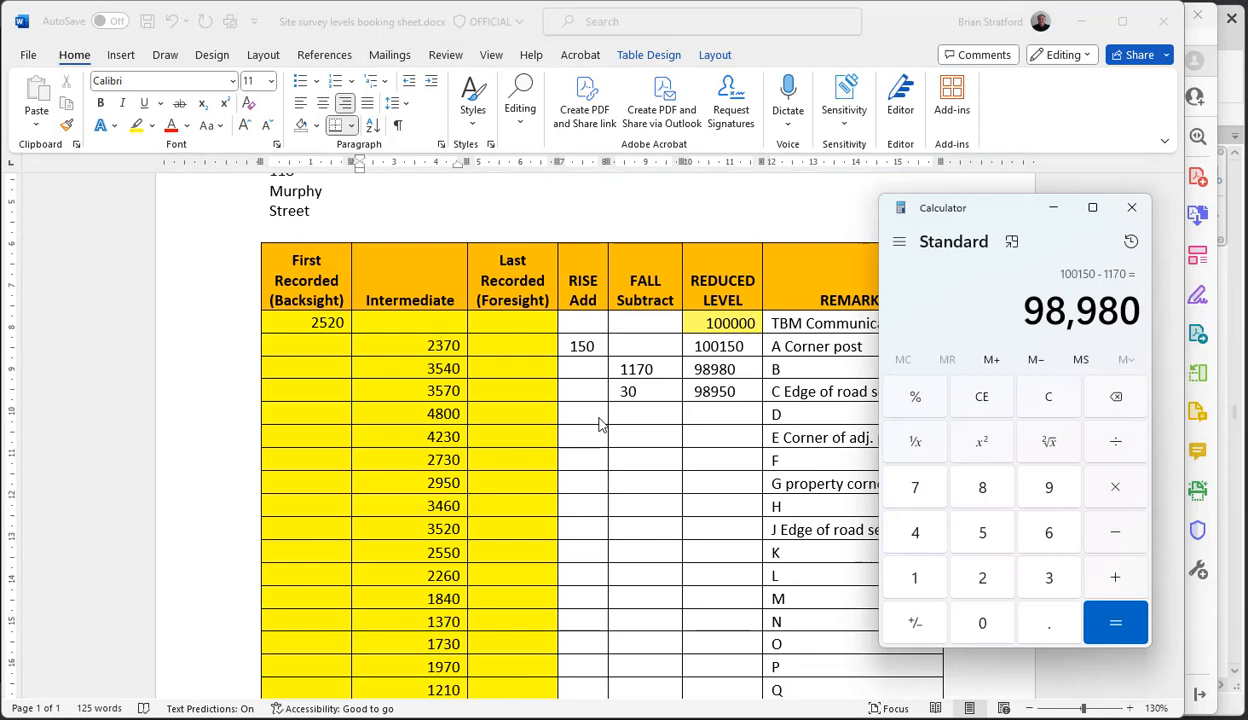
click(445, 413)
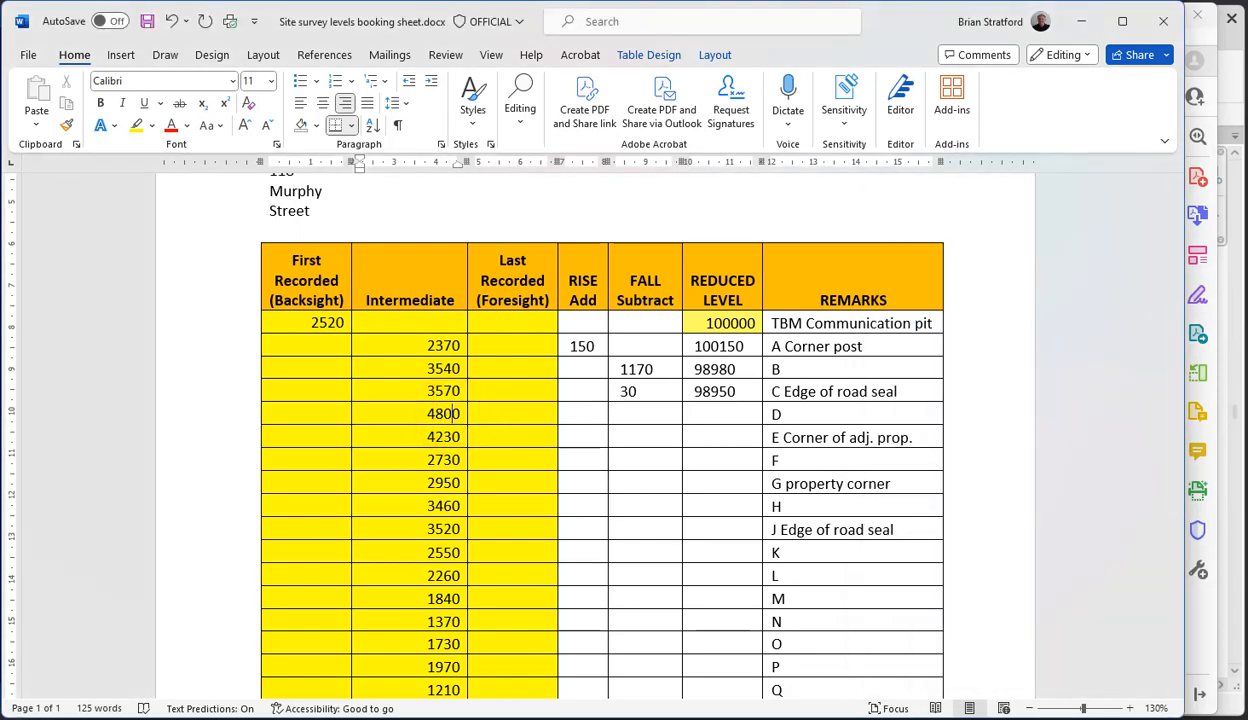
key(alt+Tab)
key(Escape)
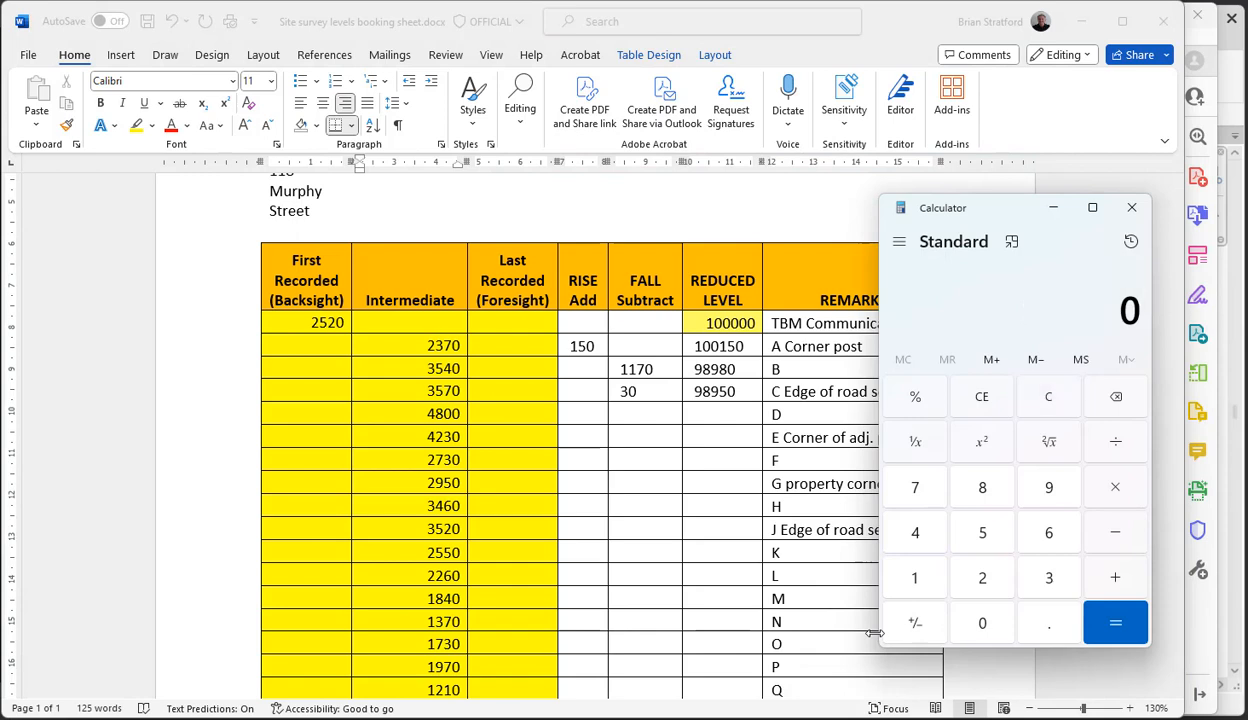
text(4800)
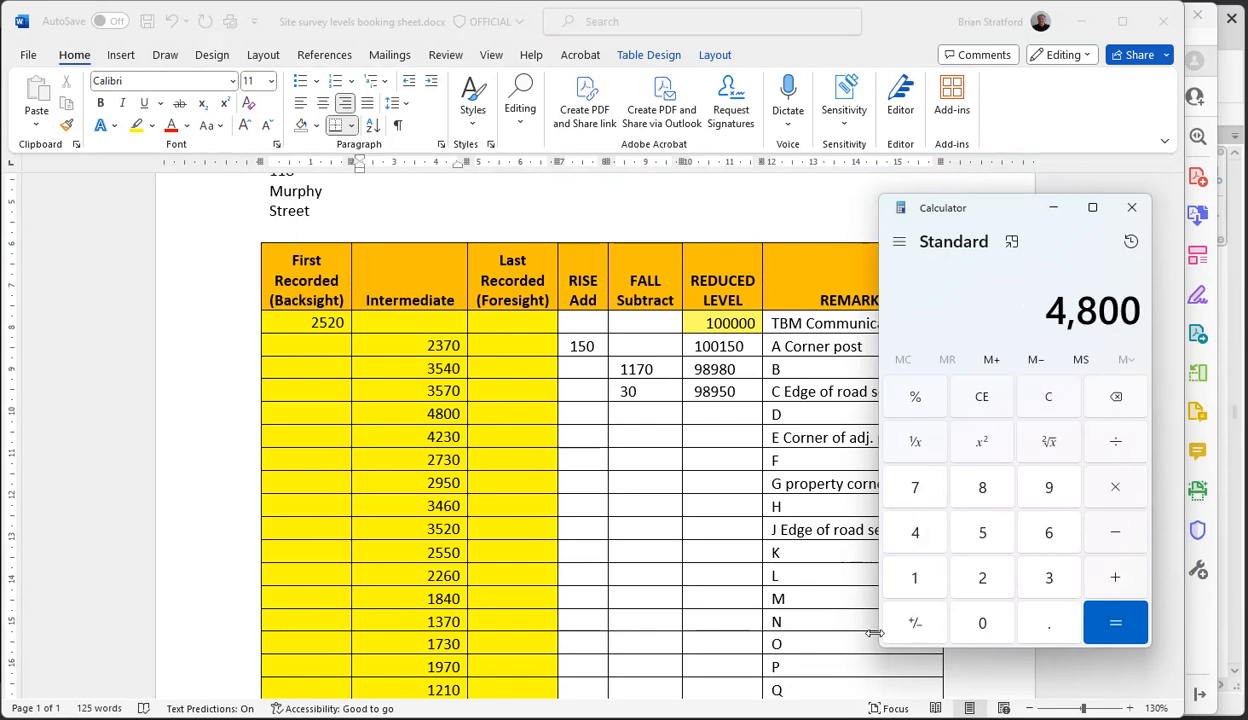
key(minus)
text(357)
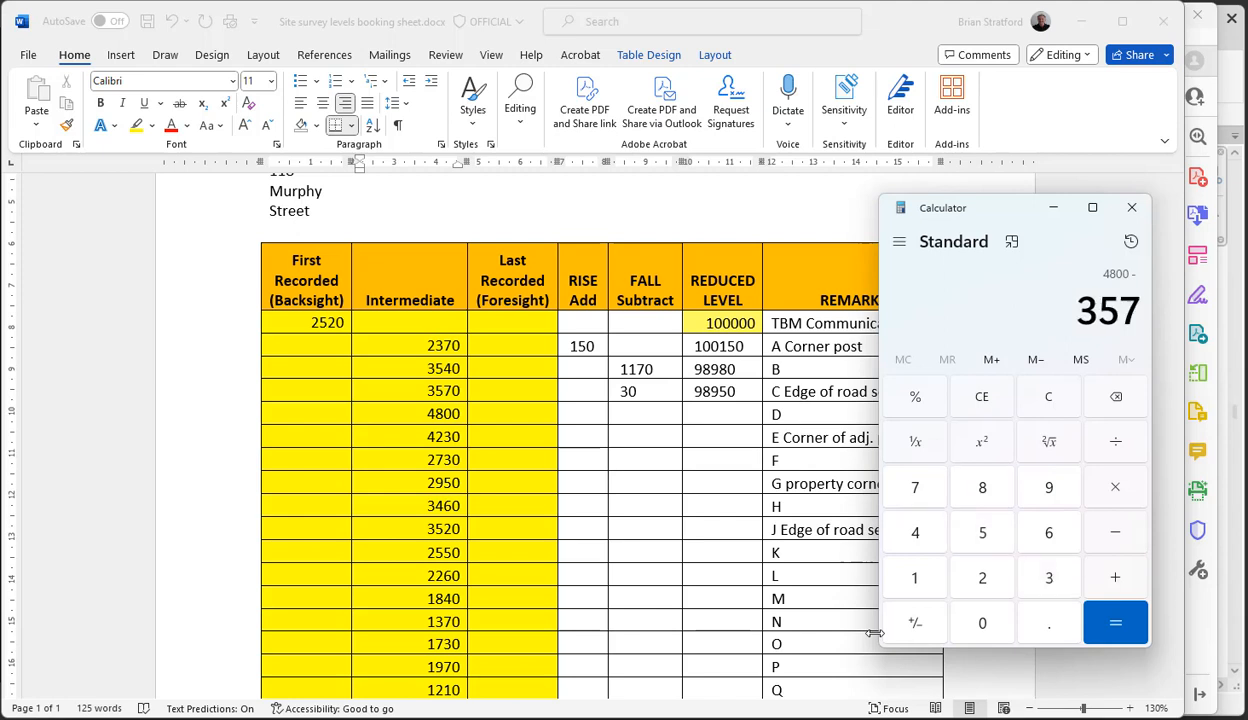
text(0)
key(Return)
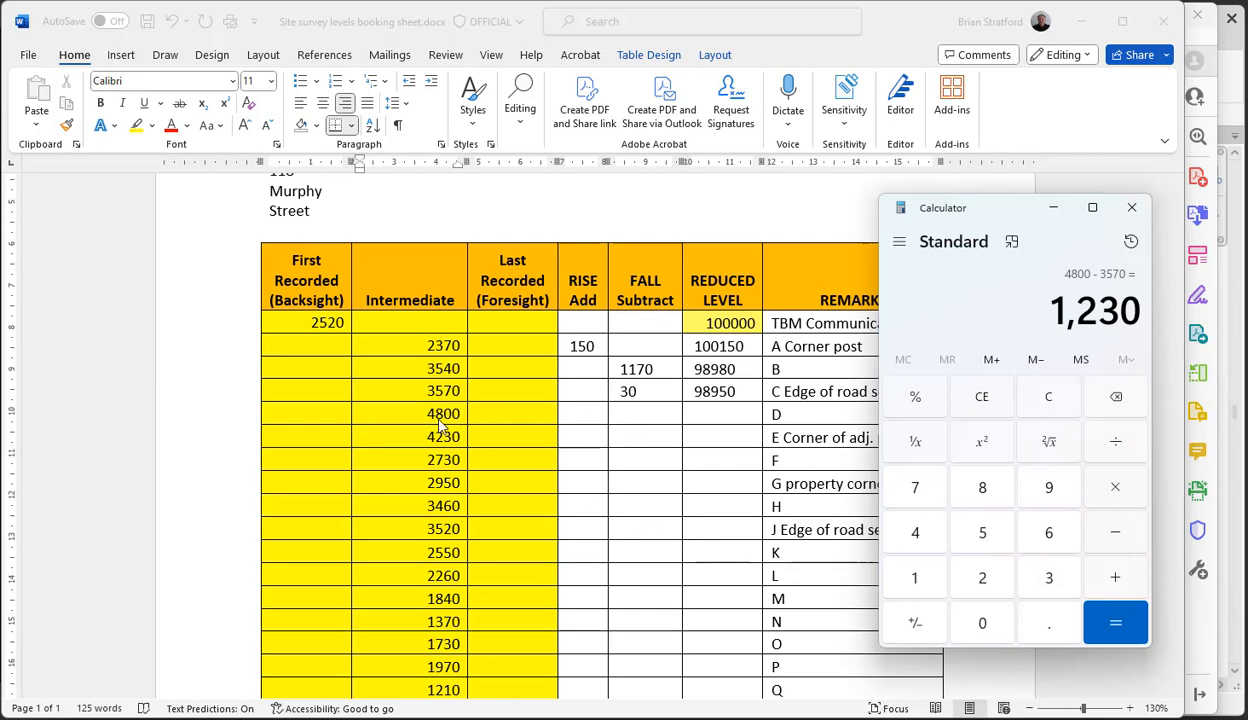
- Return to the Word booking sheet and enter 1230 in point D's FALL cell, checking the figure against Calculator
click(632, 418)
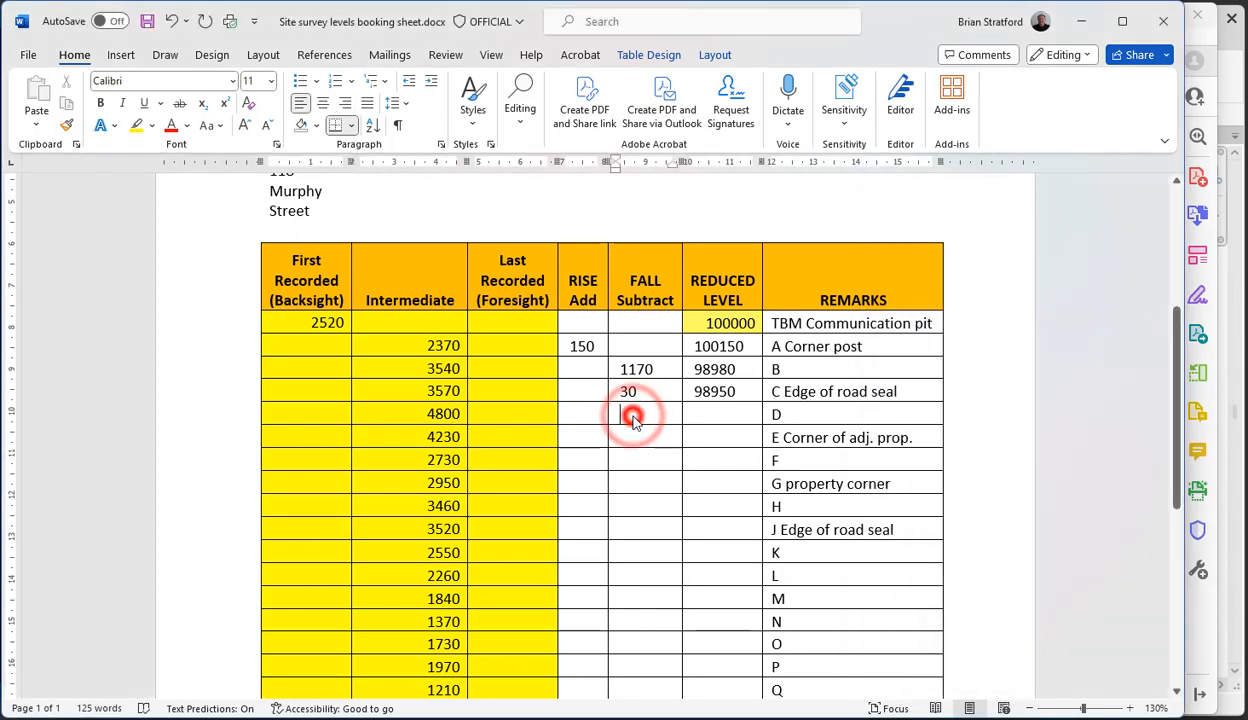
text(120)
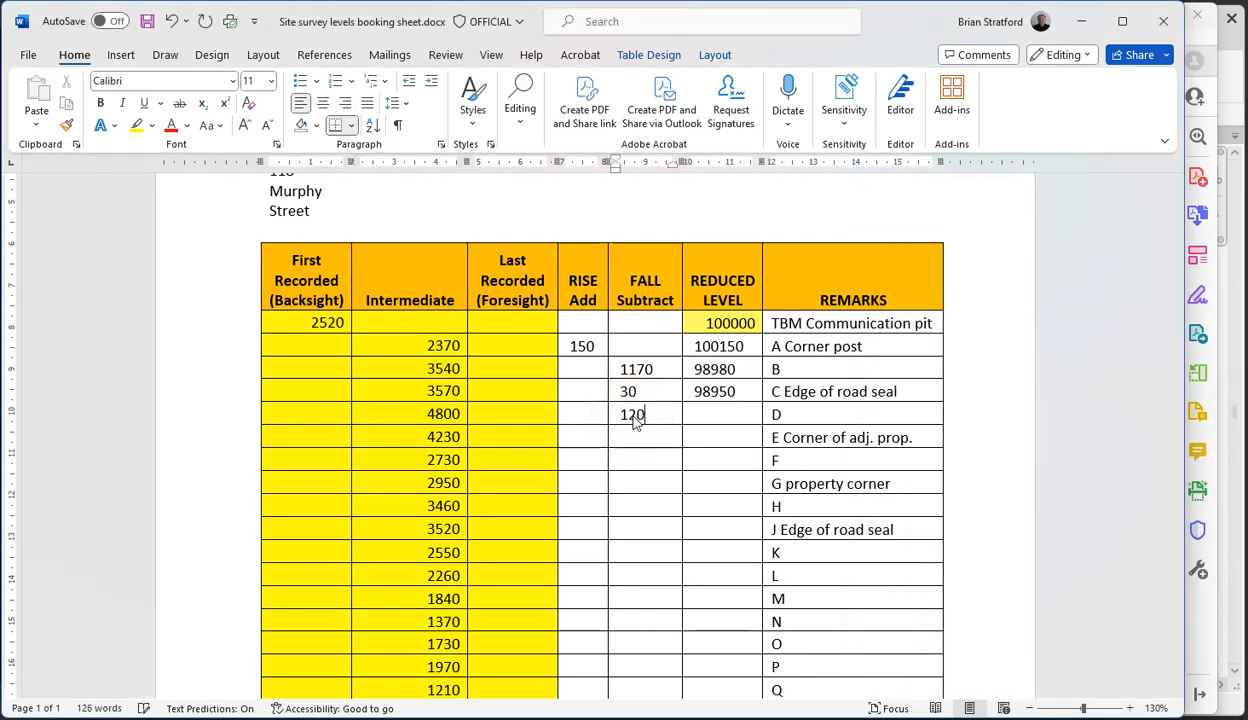
text(0)
key(alt+Tab)
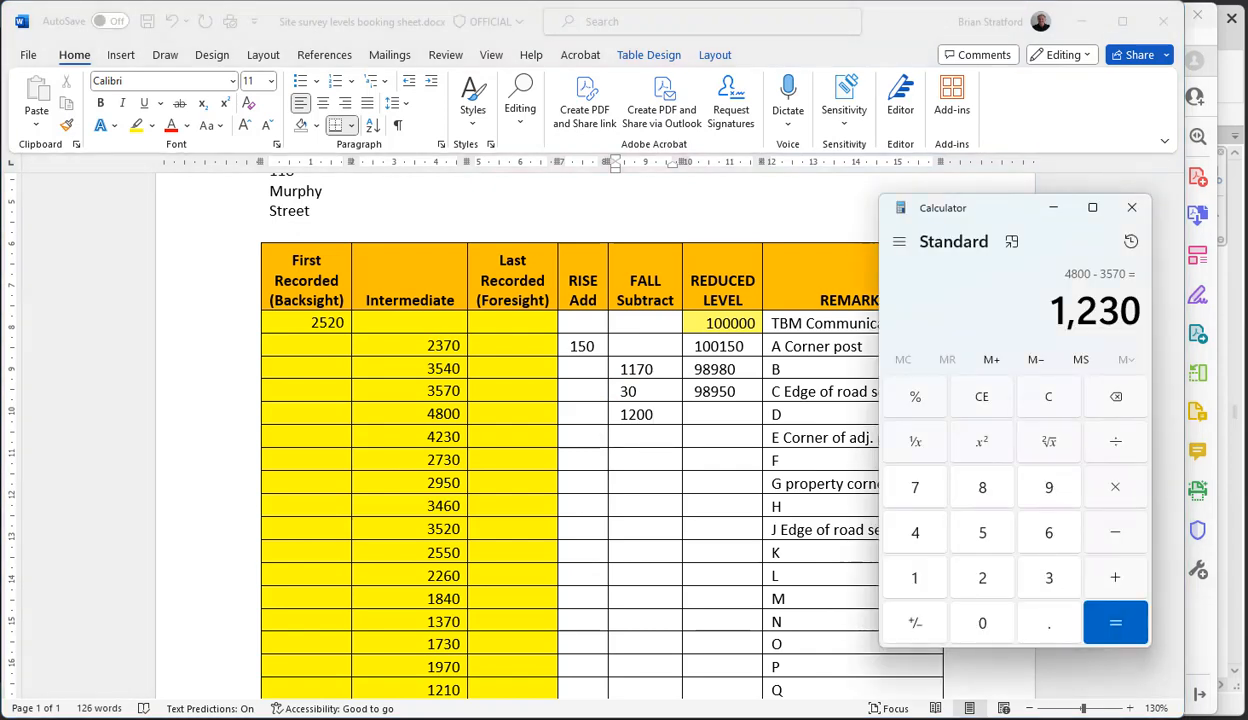
key(alt+Tab)
key(BackSpace)
key(BackSpace)
text(30)
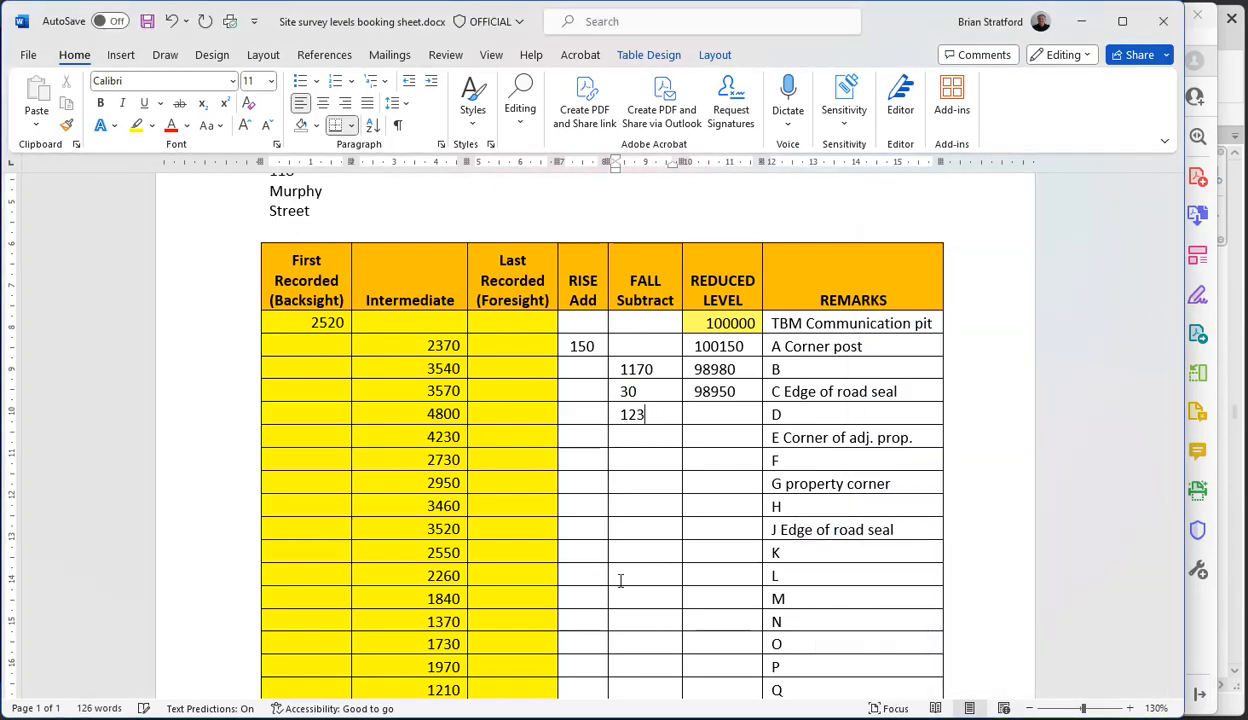
- Enter 97720 in the REDUCED LEVEL cell of point D and check it against the levels above
click(705, 419)
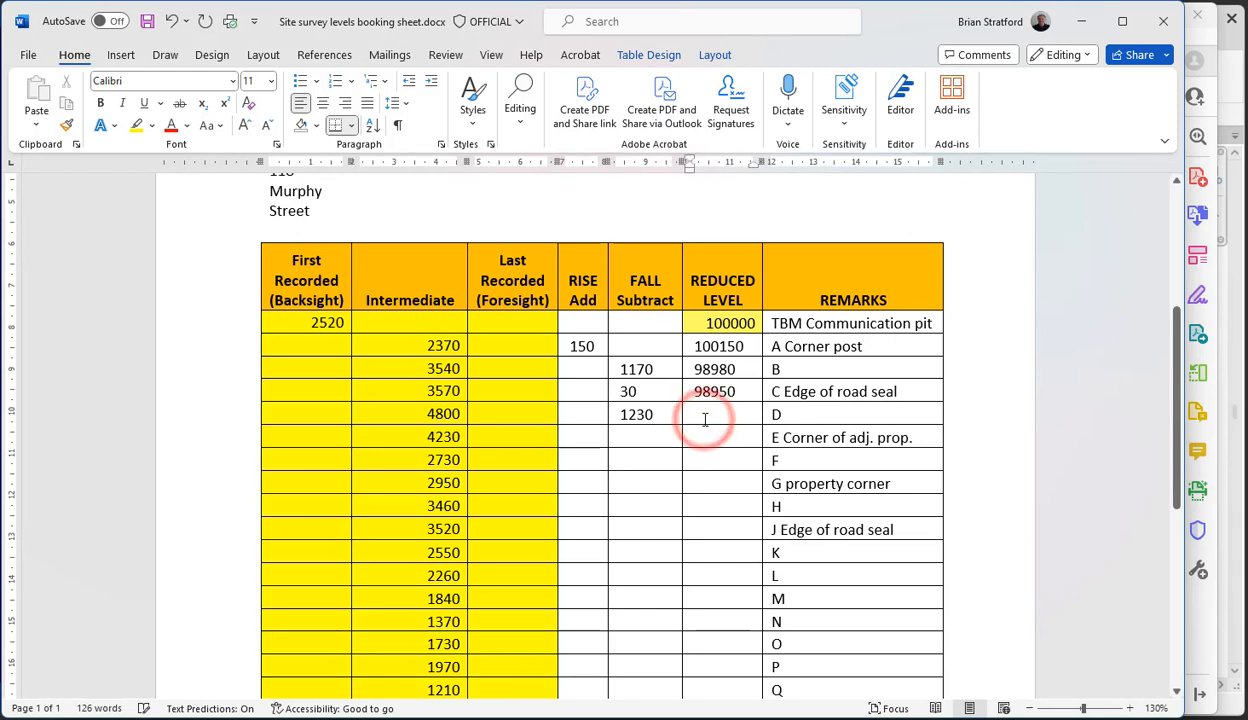
text(9)
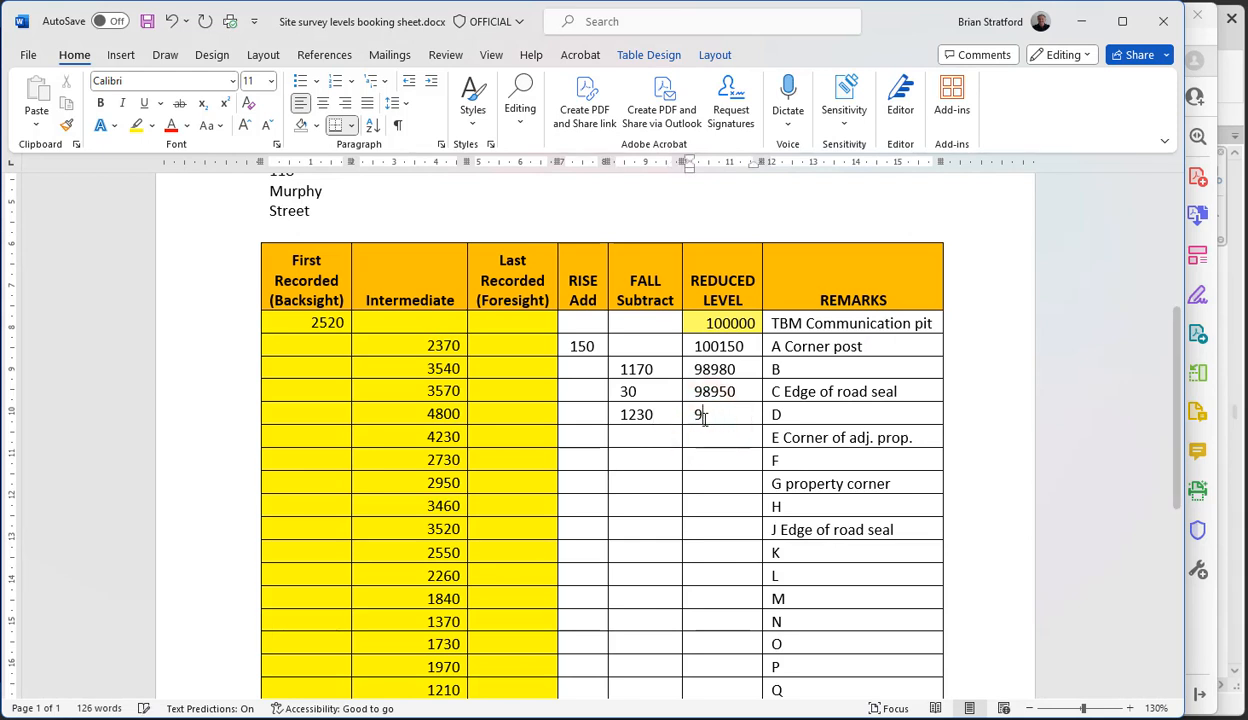
text(7720)
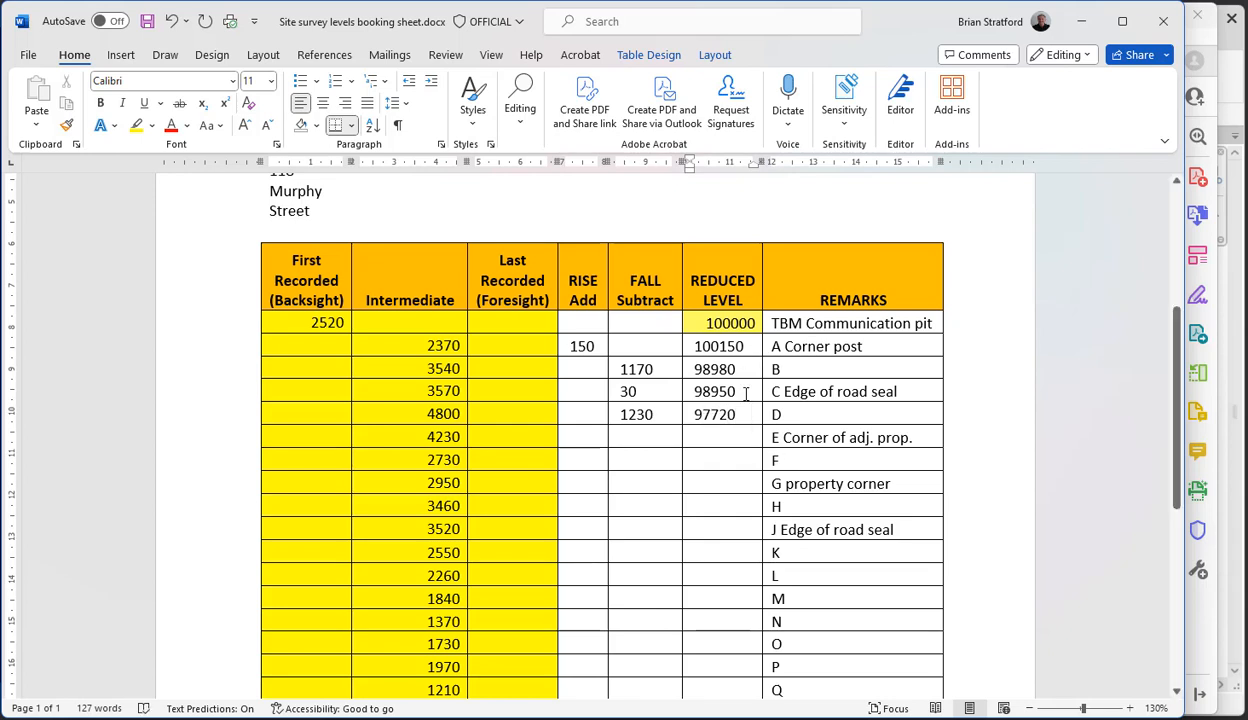
click(640, 462)
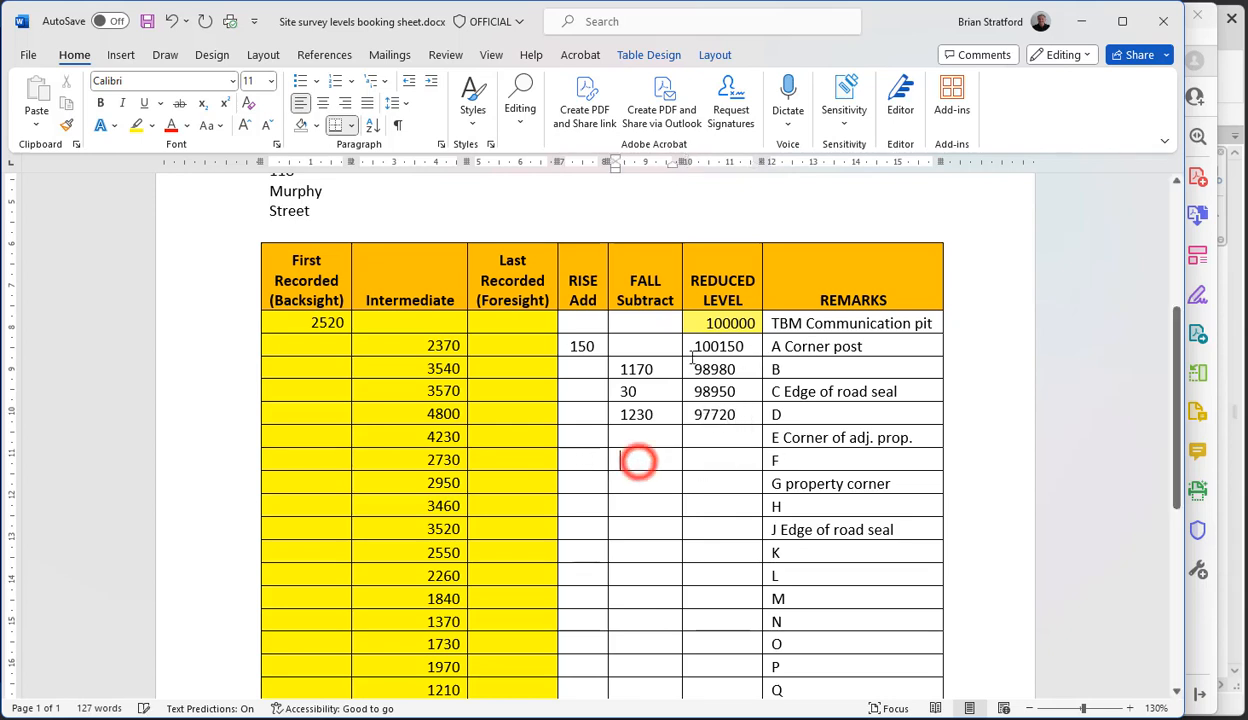
double_click(736, 414)
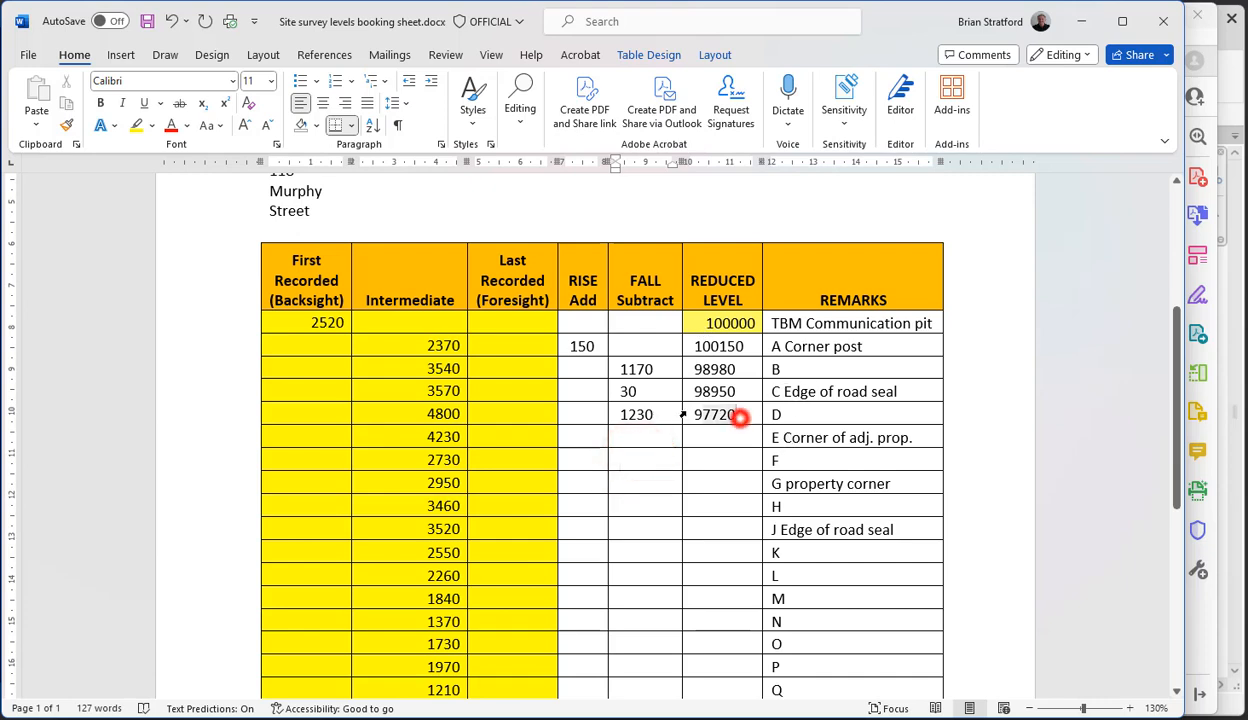
click(718, 460)
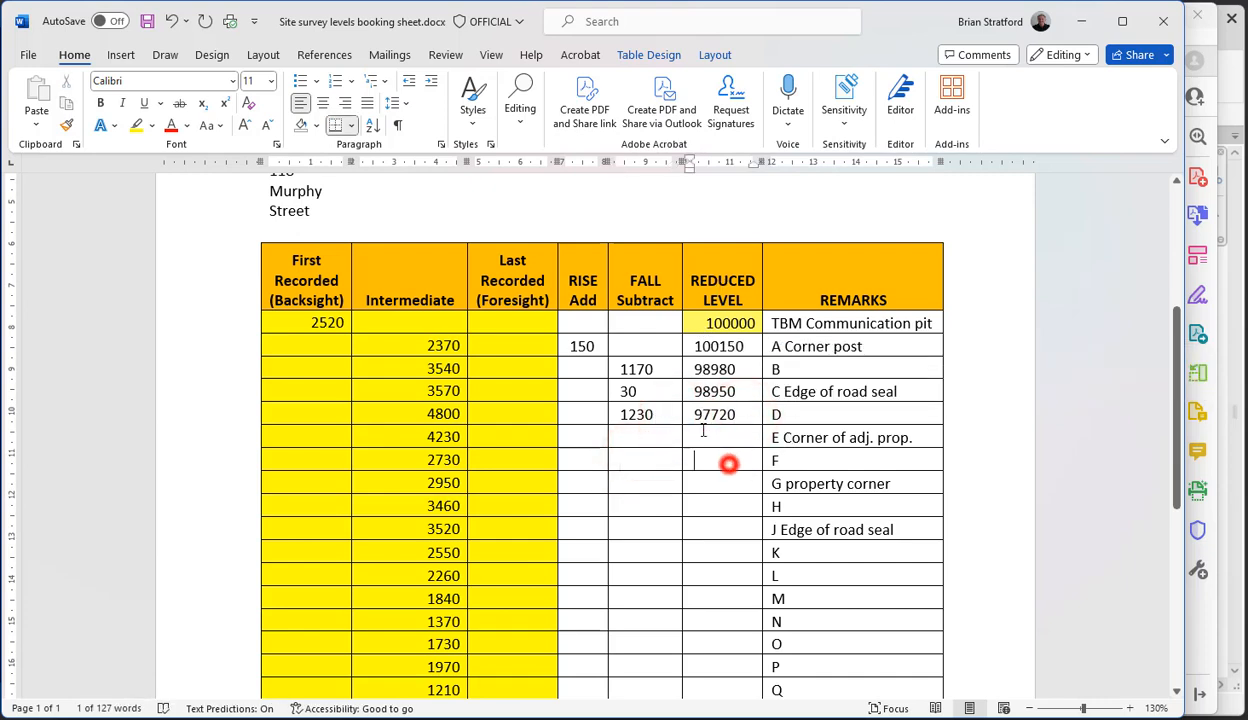
- Examine the remaining rows down to change point V, including its backsight and foresight readings
scroll(697, 474, down, 3)
scroll(697, 475, up, 3)
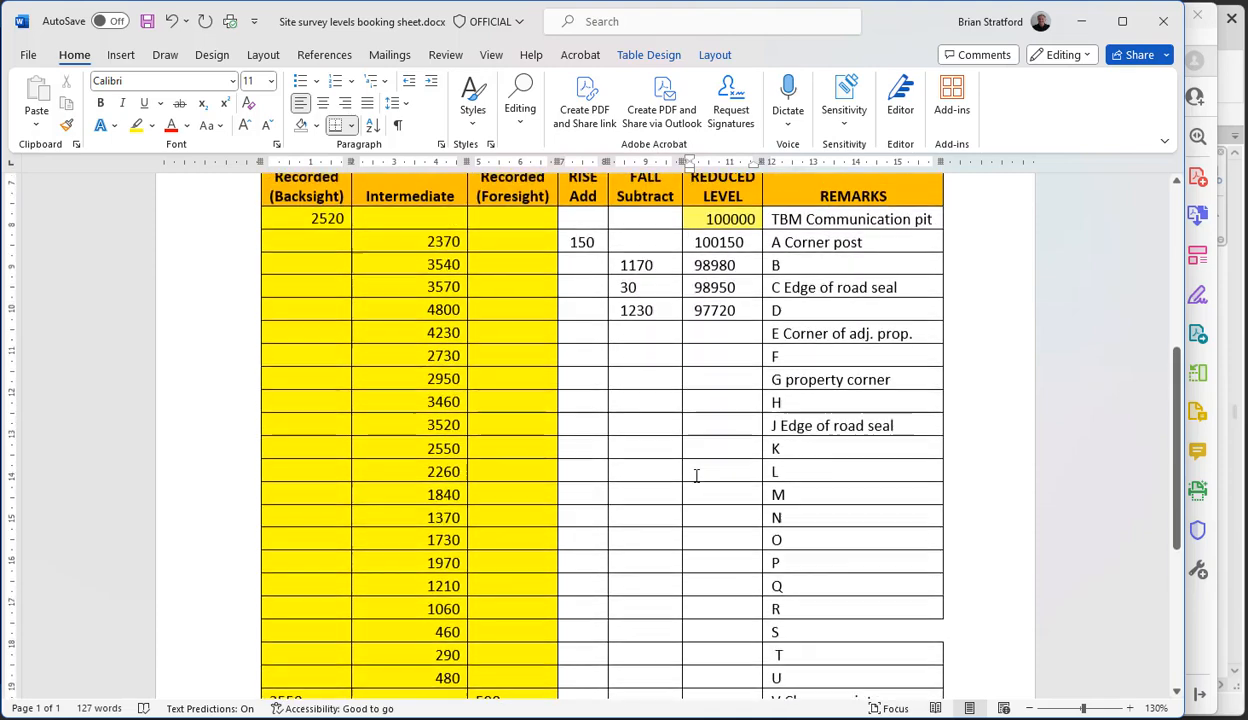
scroll(697, 475, down, 1)
scroll(697, 475, up, 1)
scroll(697, 475, down, 1)
scroll(697, 475, down, 1)
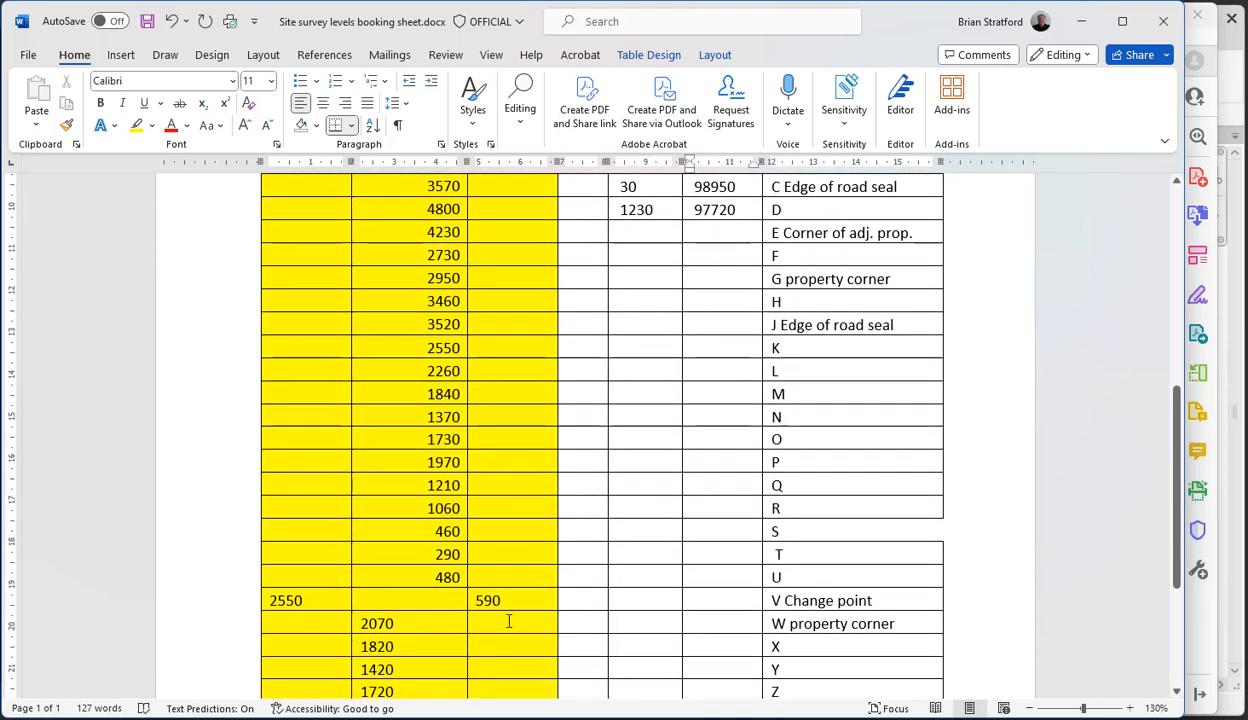
click(358, 600)
drag(488, 593, 552, 579)
click(538, 468)
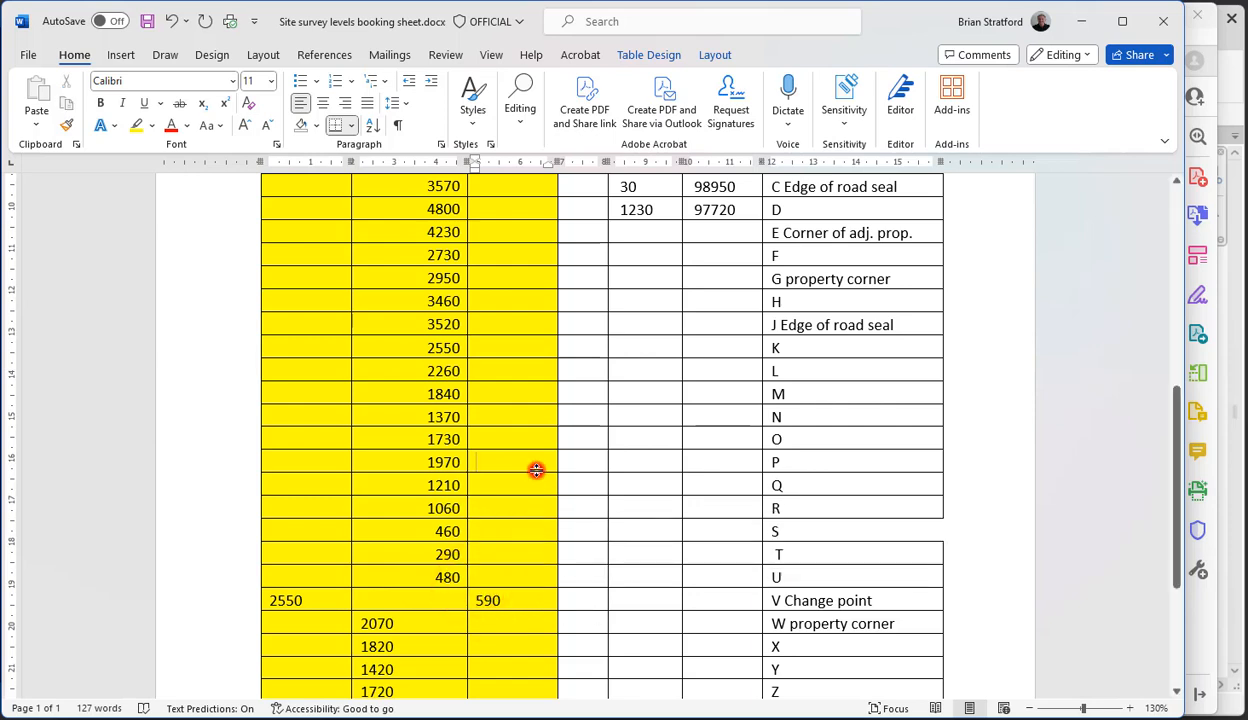
- Compare point U's intermediate reading with point T's and enter 190 in point U's FALL cell
scroll(1176, 570, down, 4)
click(500, 338)
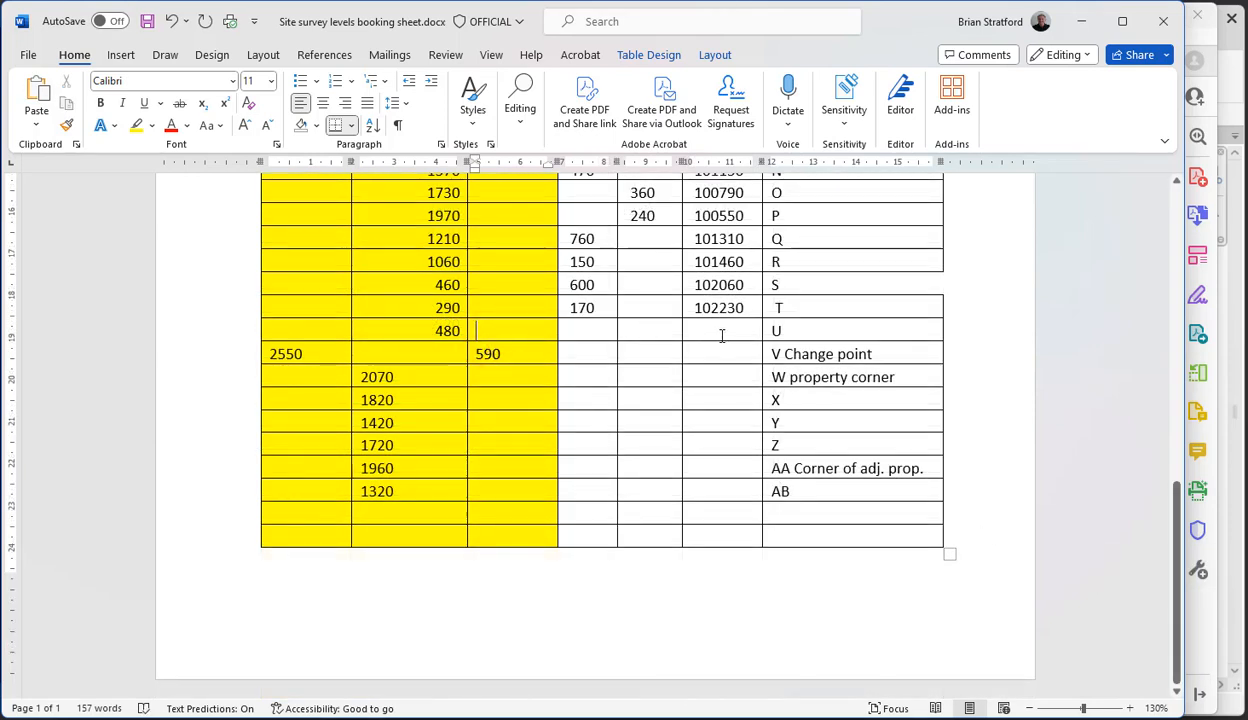
double_click(777, 330)
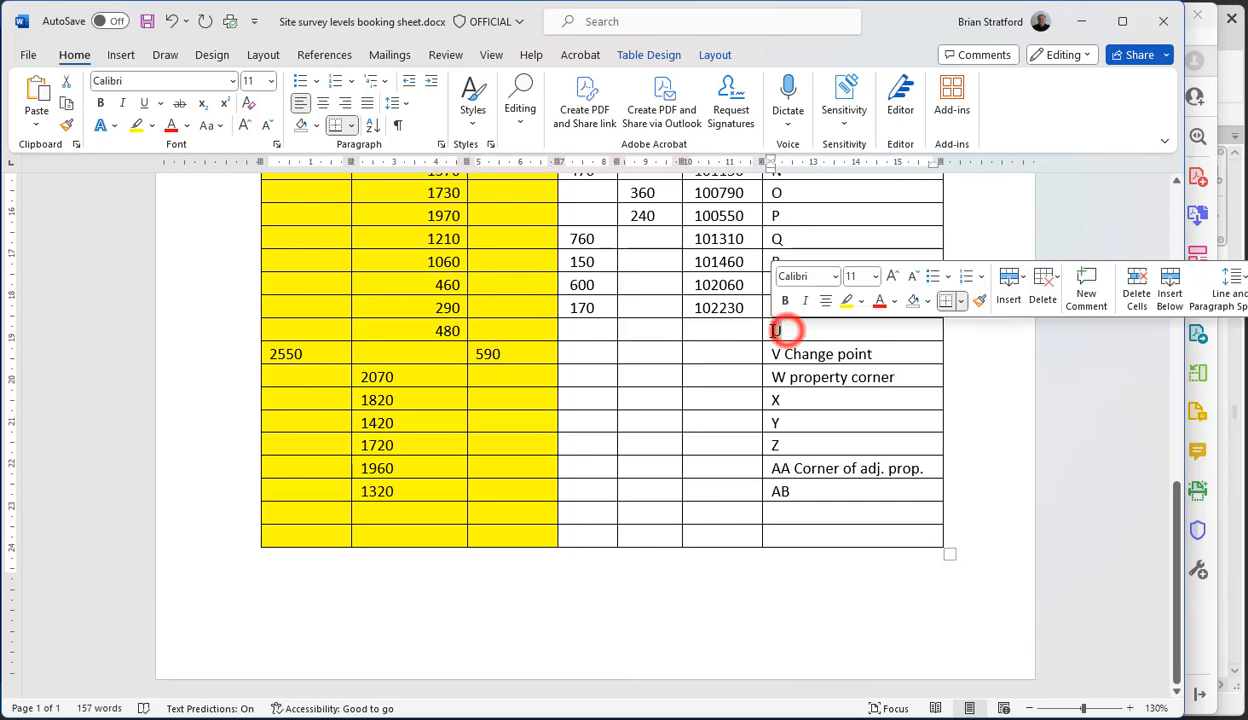
click(675, 339)
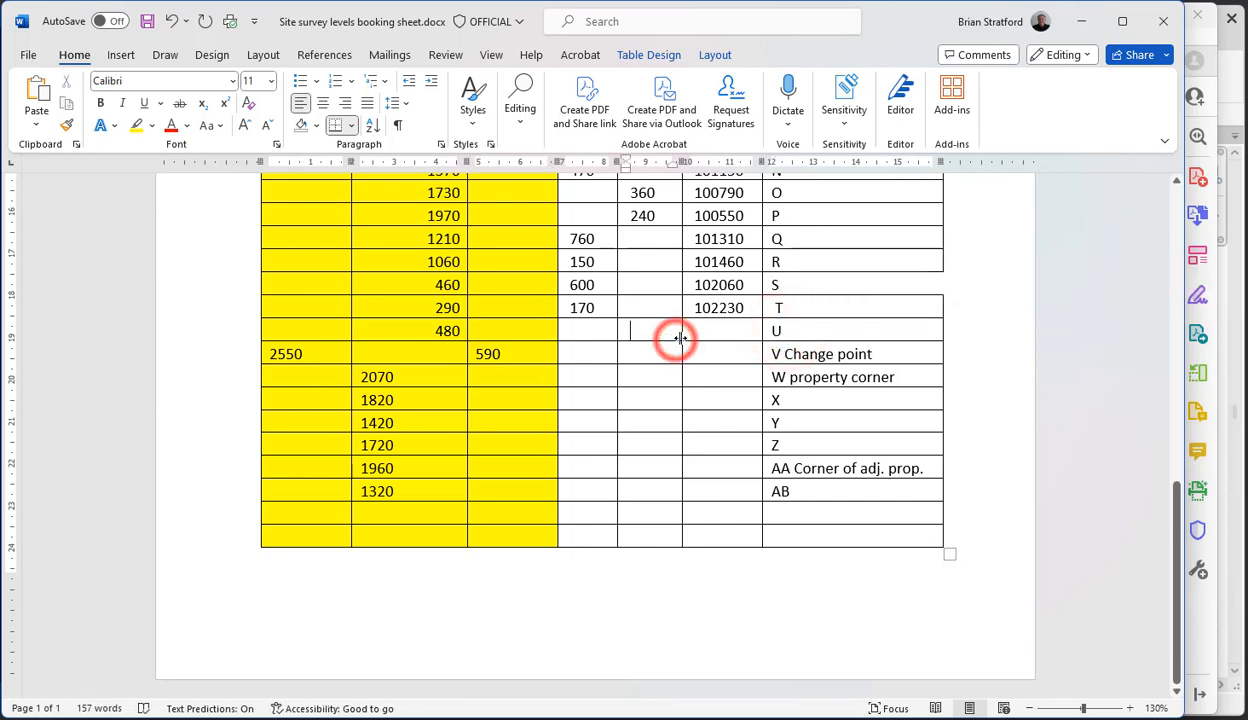
click(453, 331)
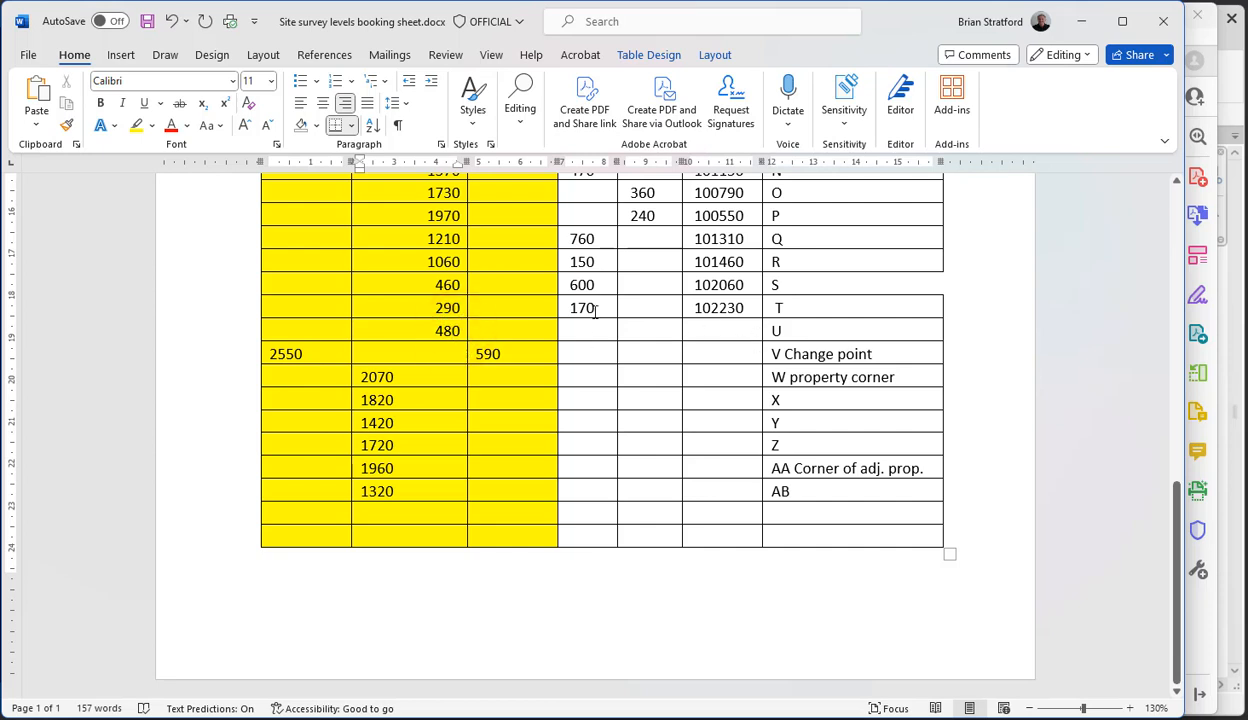
click(441, 307)
click(445, 330)
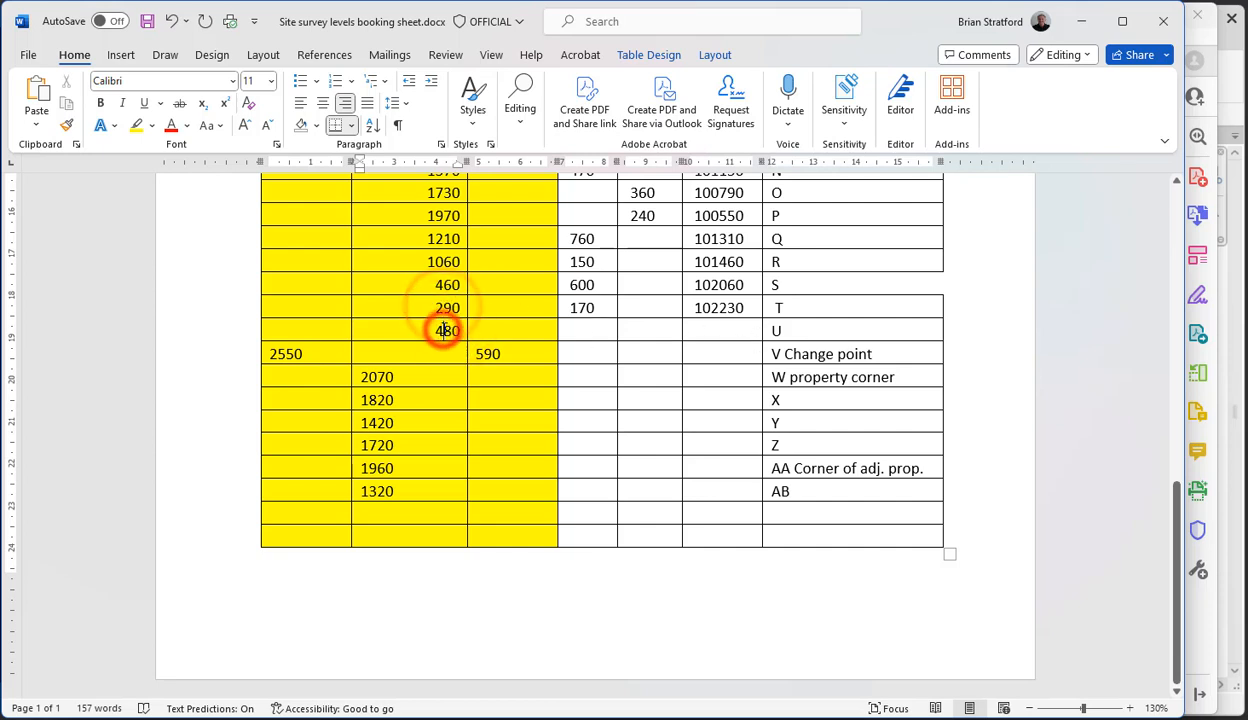
click(645, 332)
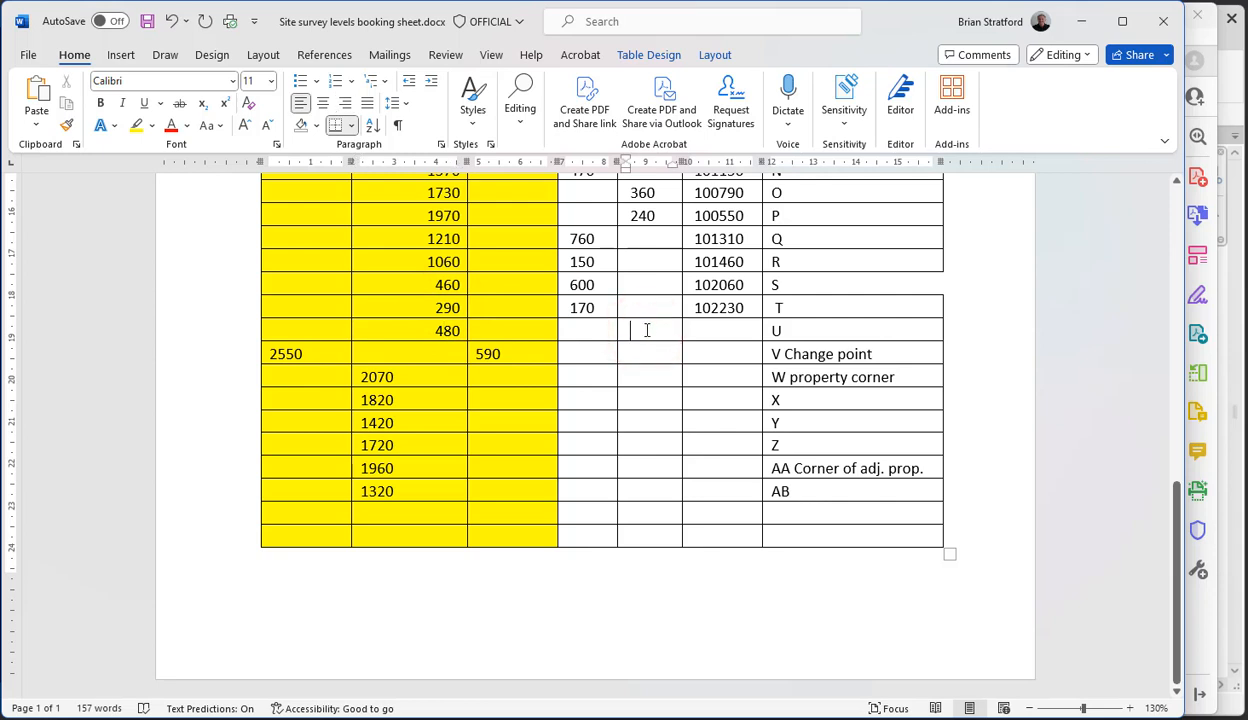
text(19)
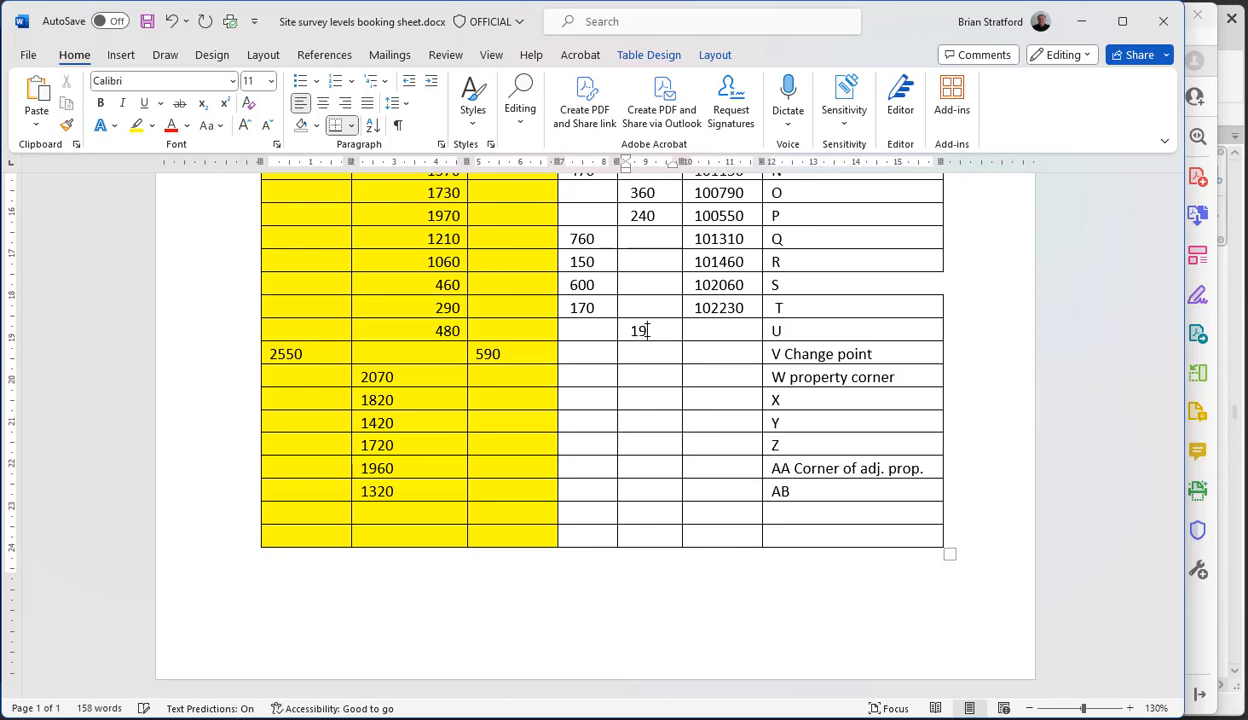
text(0)
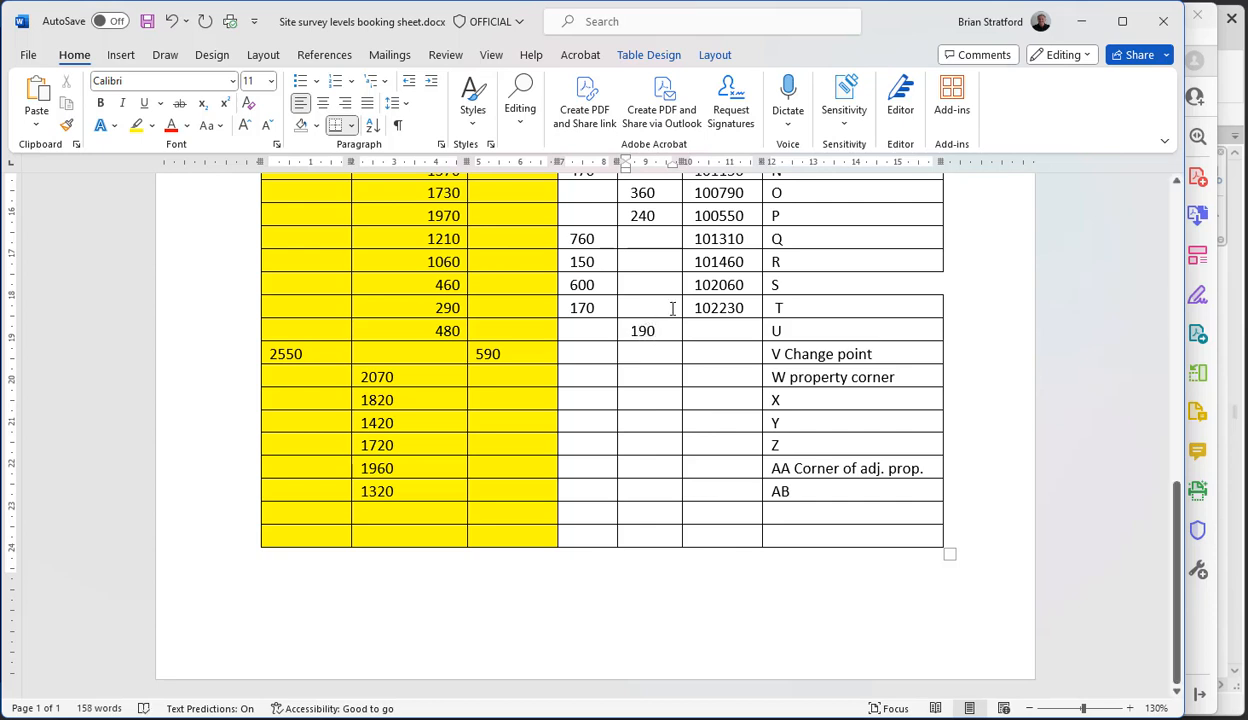
- Enter 102040 in the REDUCED LEVEL cell of point U, checking it against the fall and point T's level
click(722, 329)
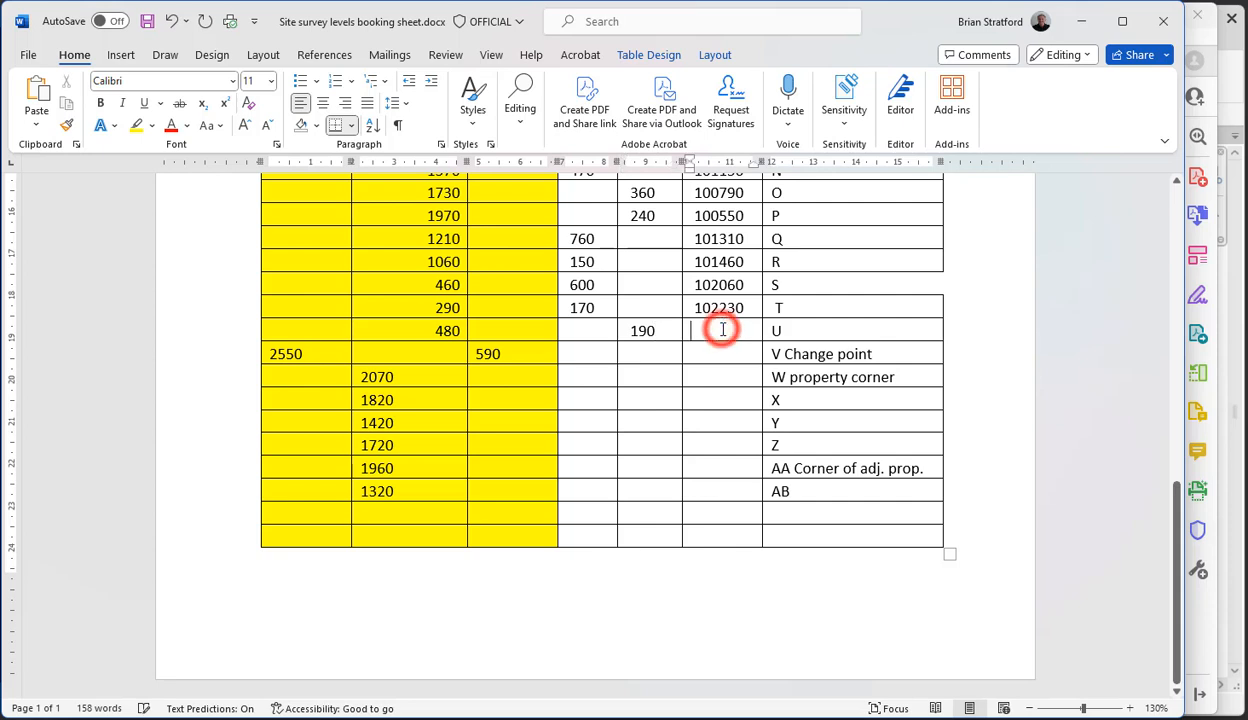
text(10)
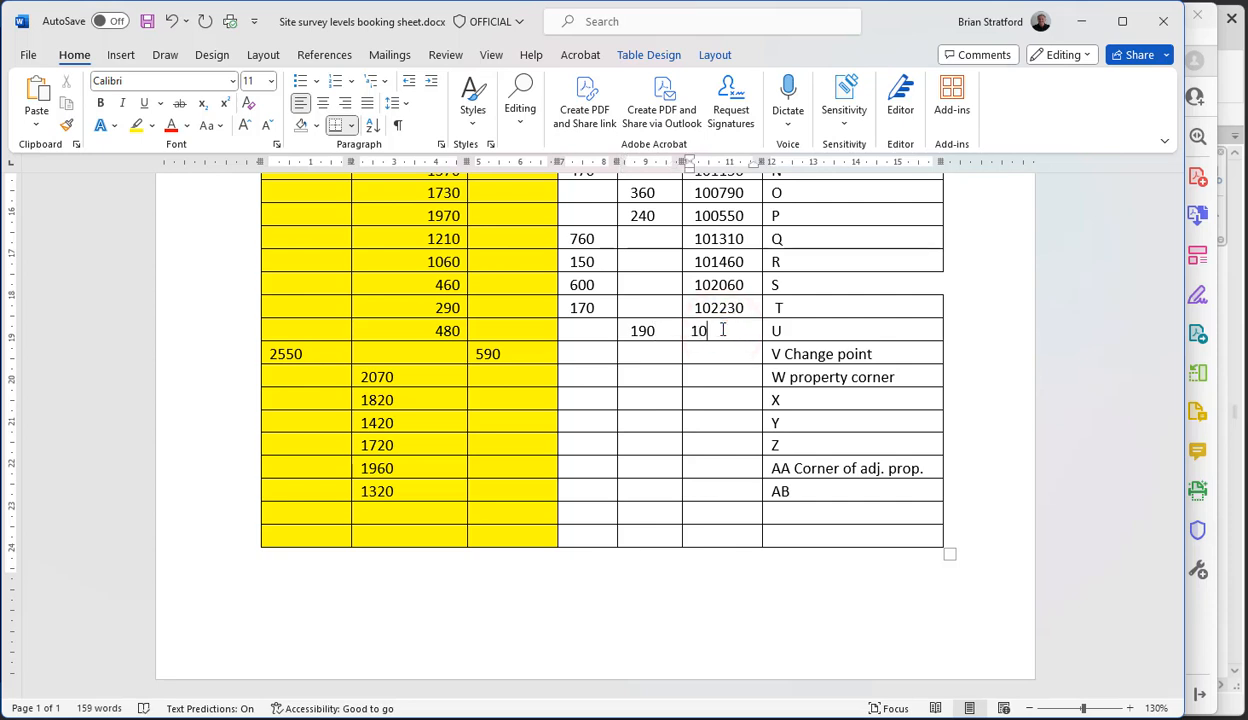
text(2040)
click(655, 328)
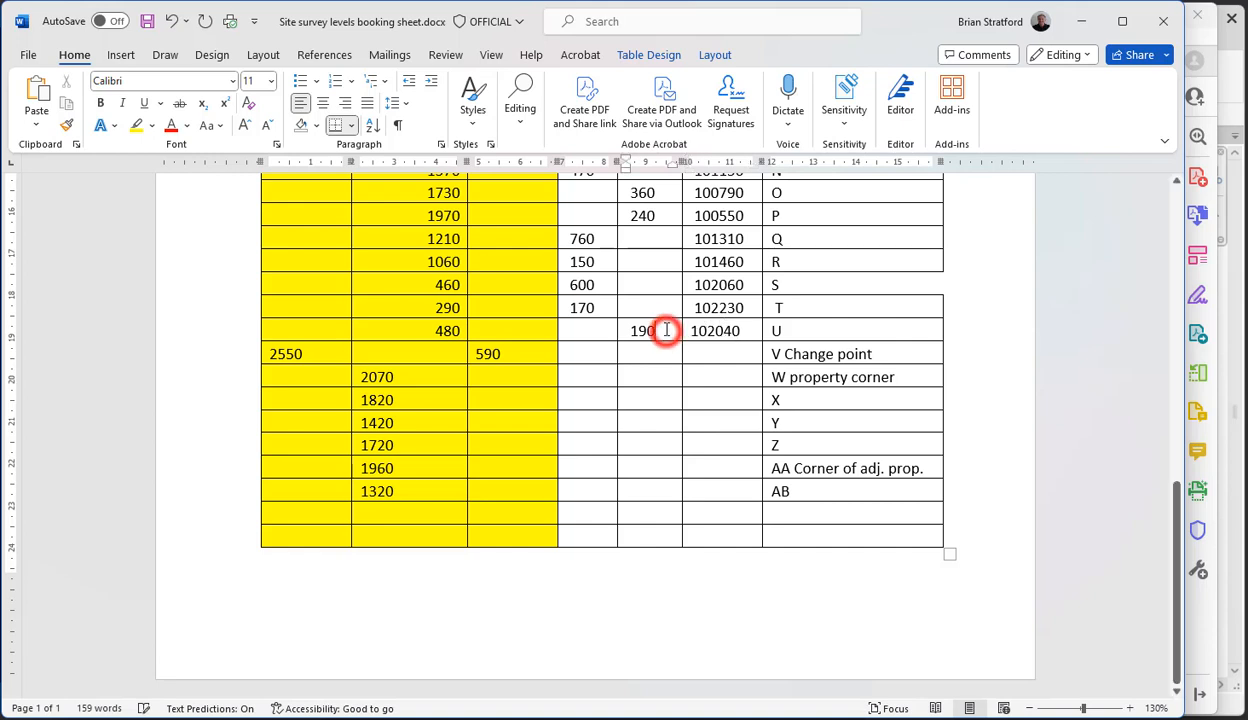
click(716, 307)
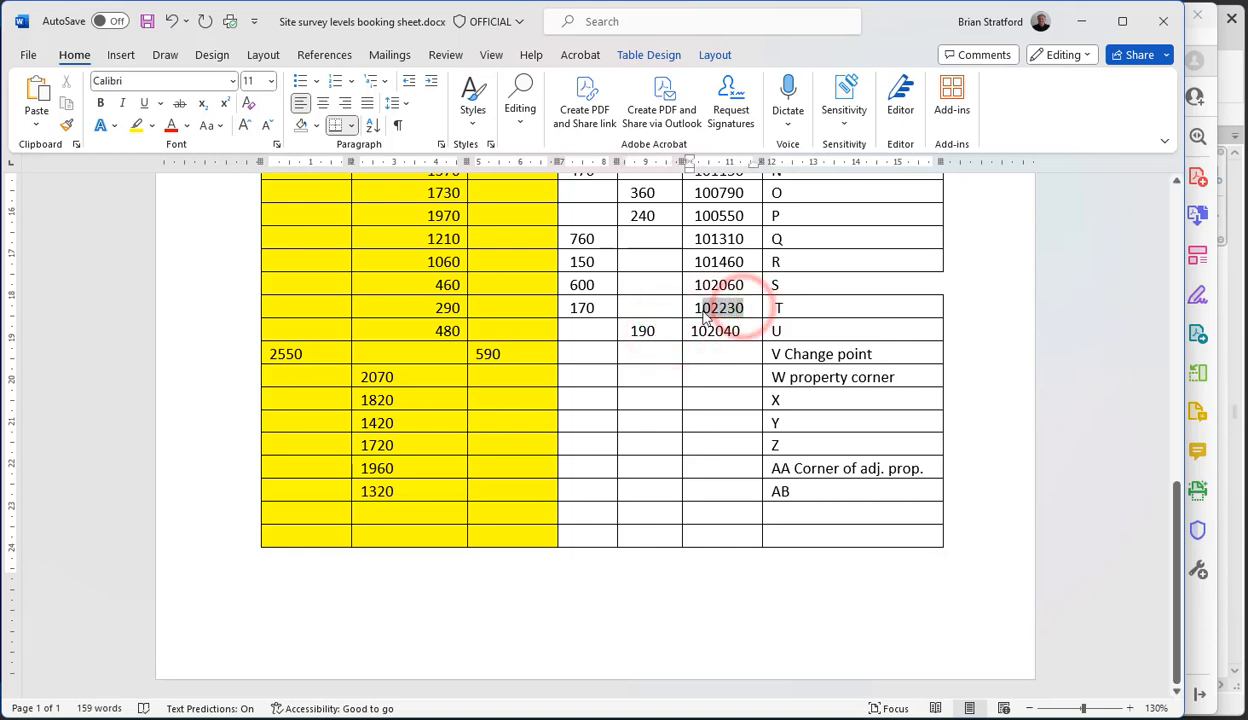
click(735, 330)
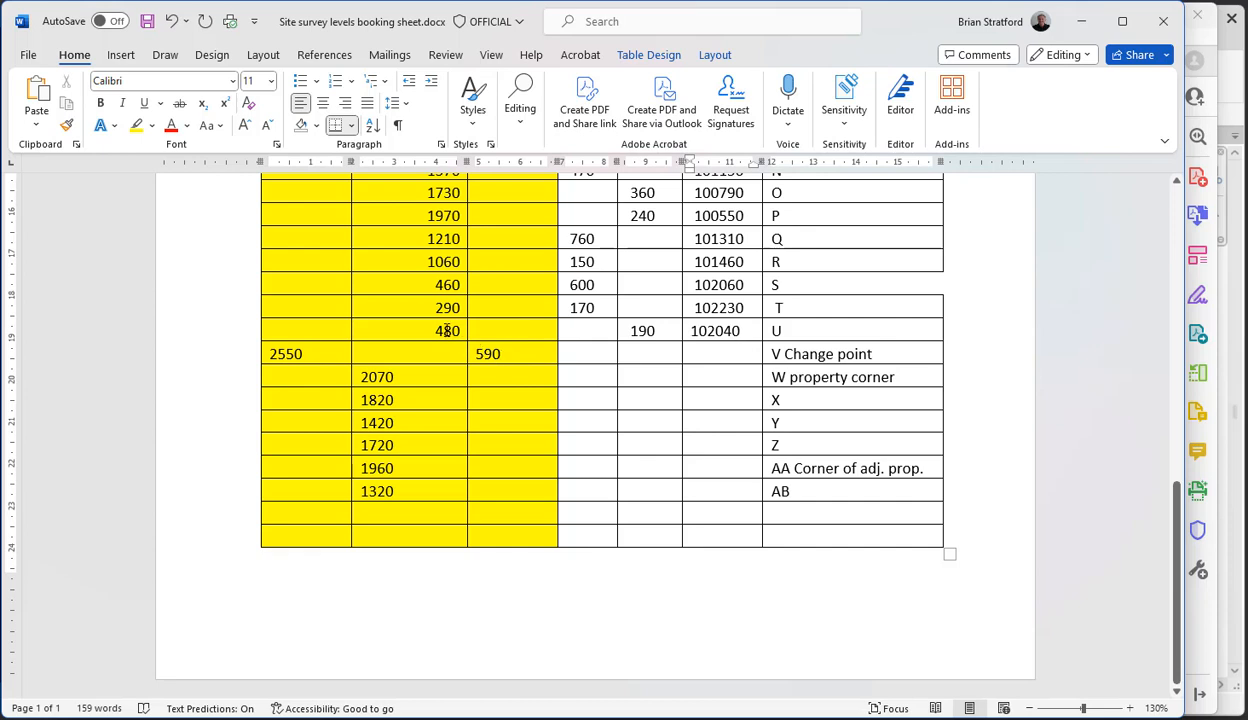
- Compare change point V's foresight with point U's intermediate reading and enter 110 in point V's FALL cell
double_click(501, 356)
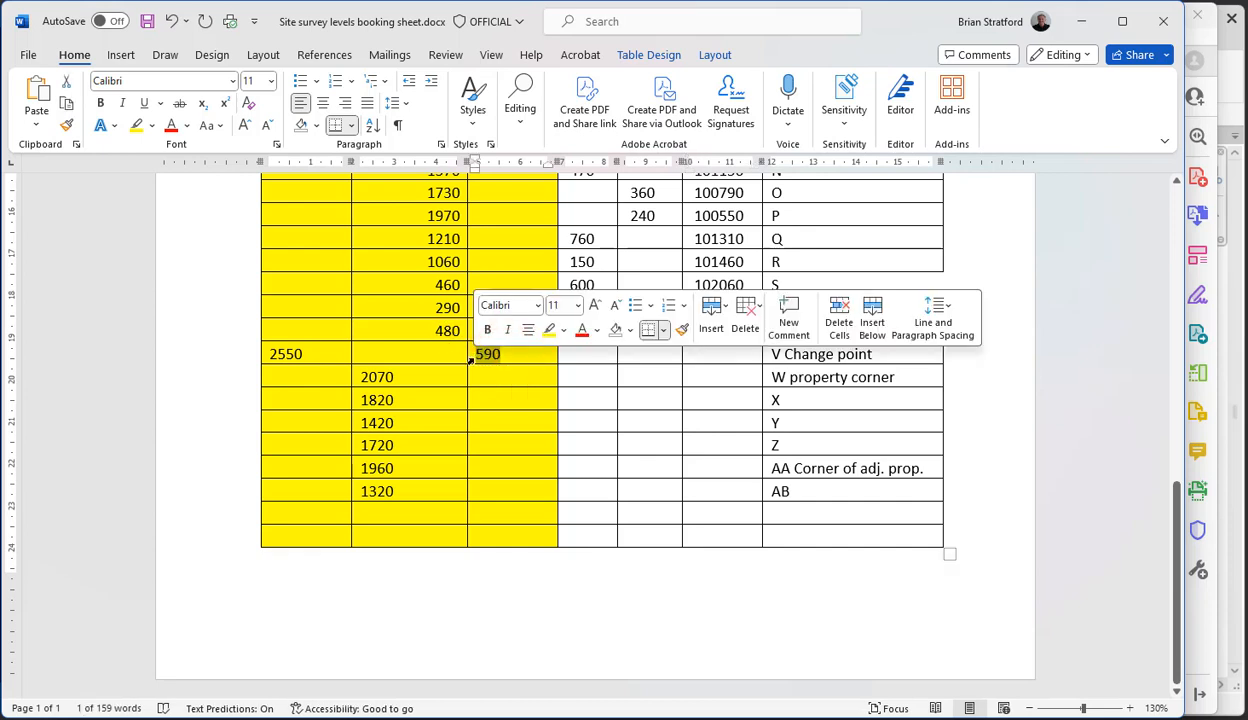
click(474, 355)
click(628, 354)
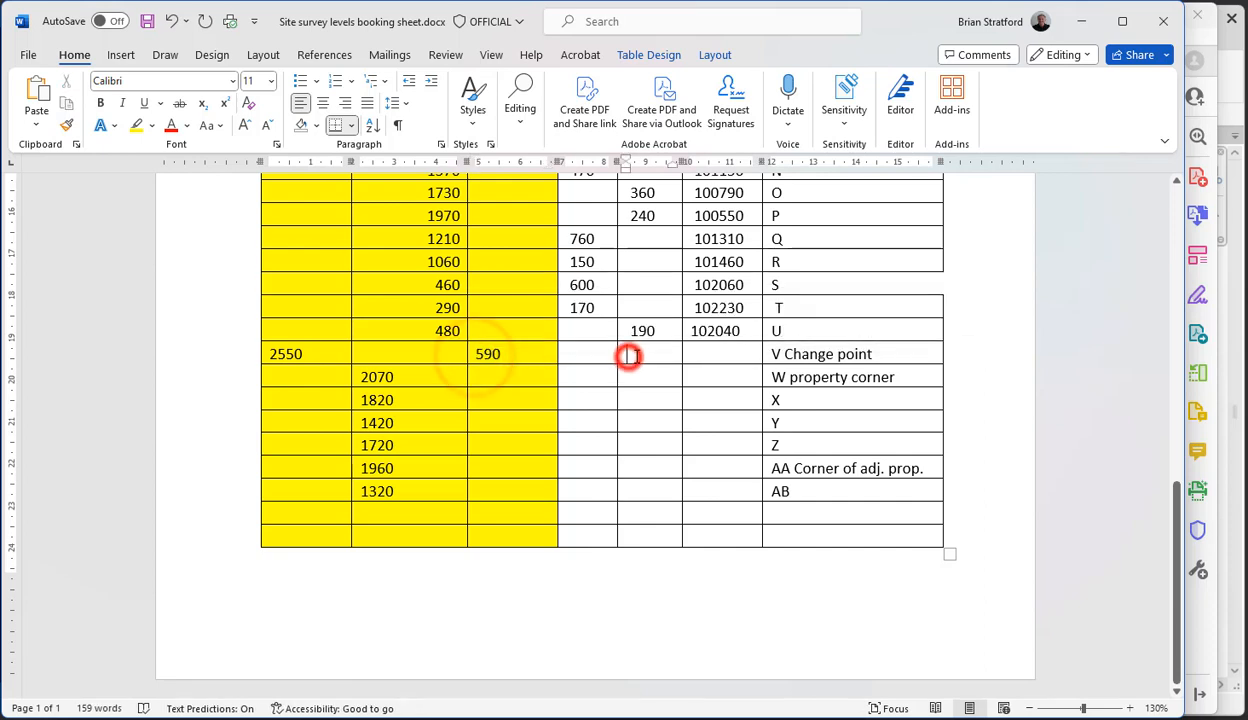
click(620, 353)
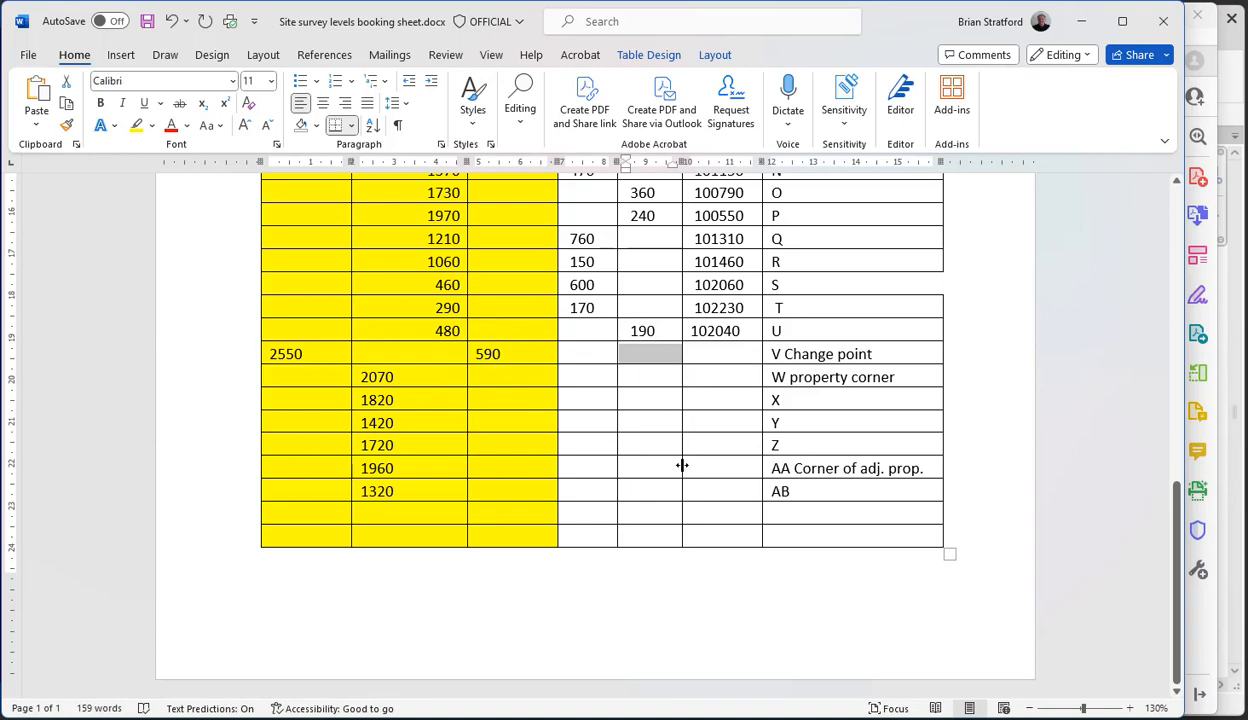
scroll(661, 420, up, 6)
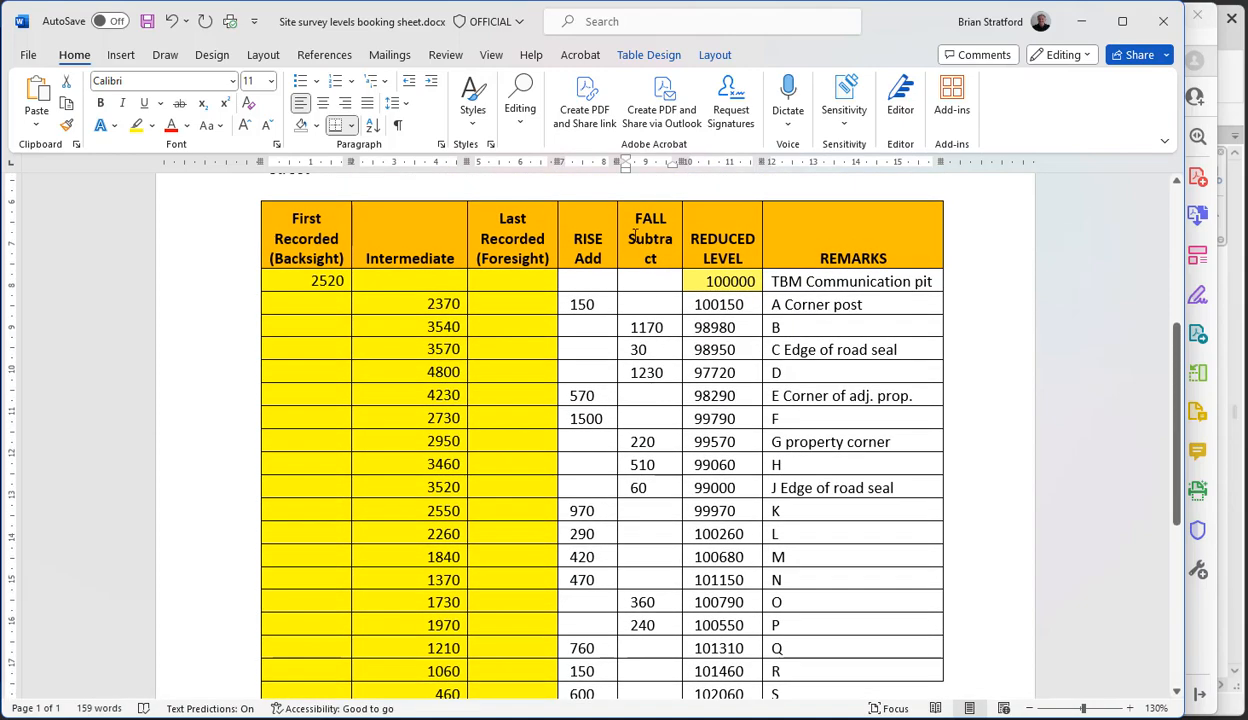
scroll(663, 279, down, 5)
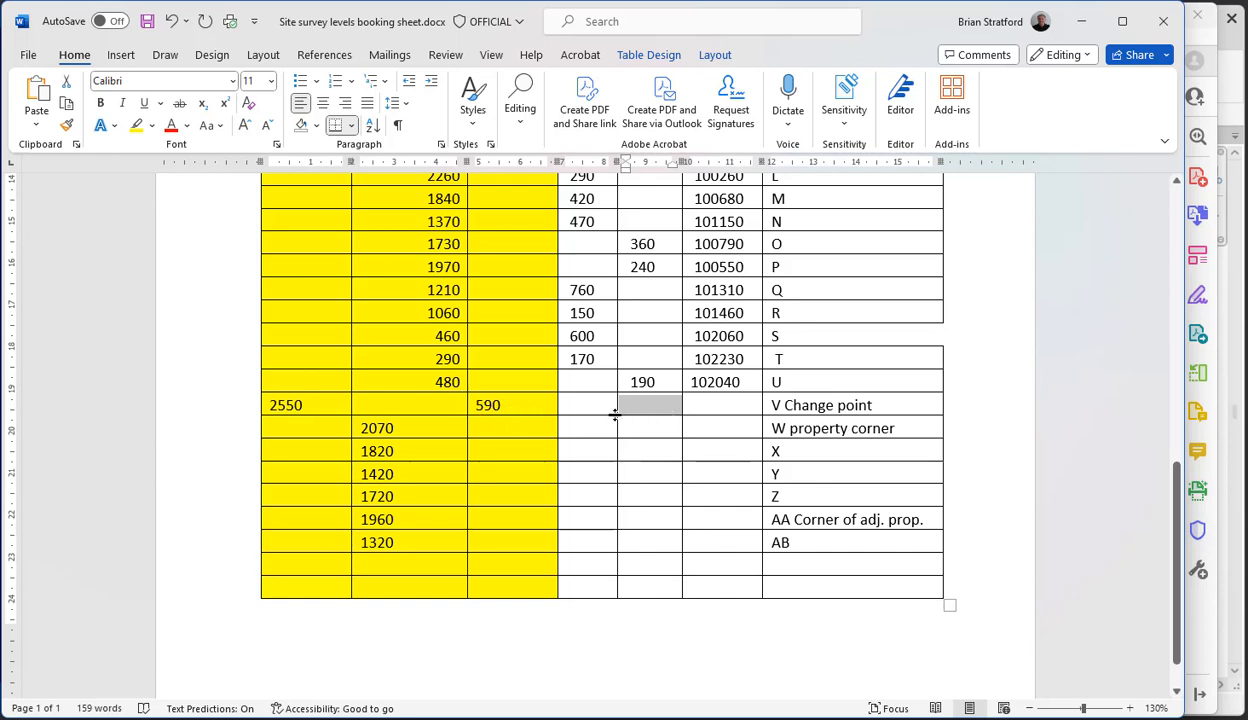
text(110)
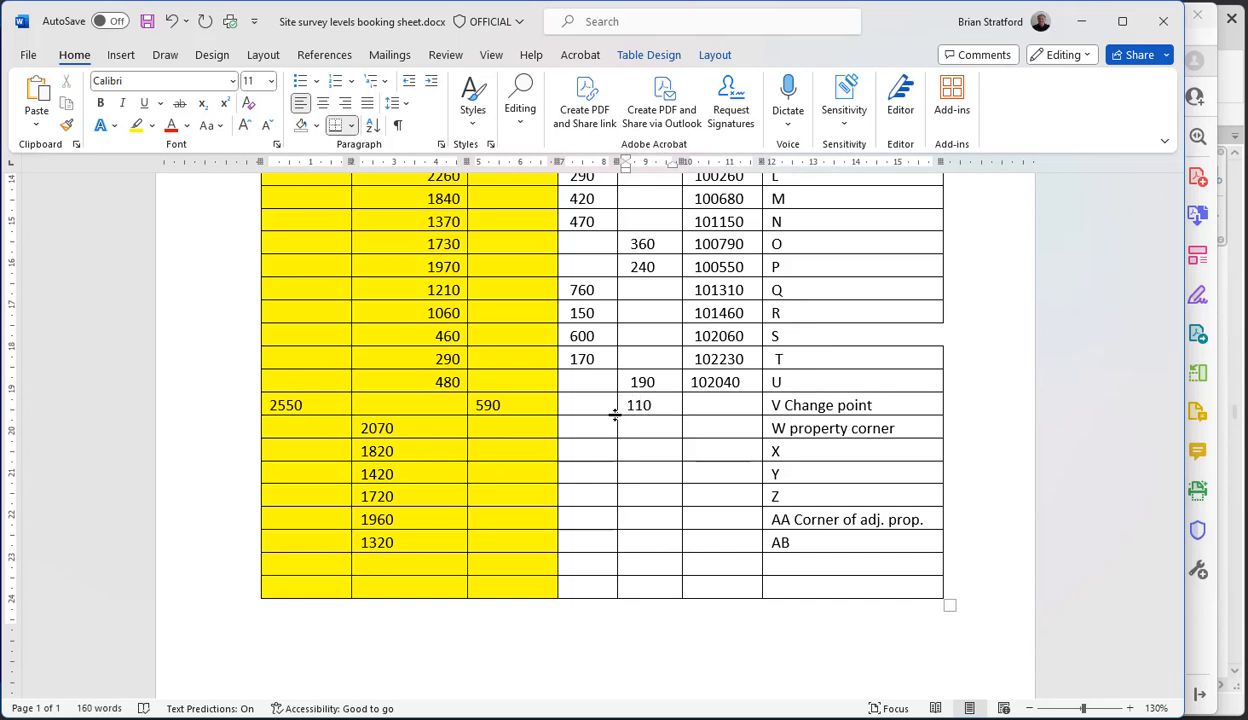
- Enter 101930 in the REDUCED LEVEL cell of change point V
click(717, 408)
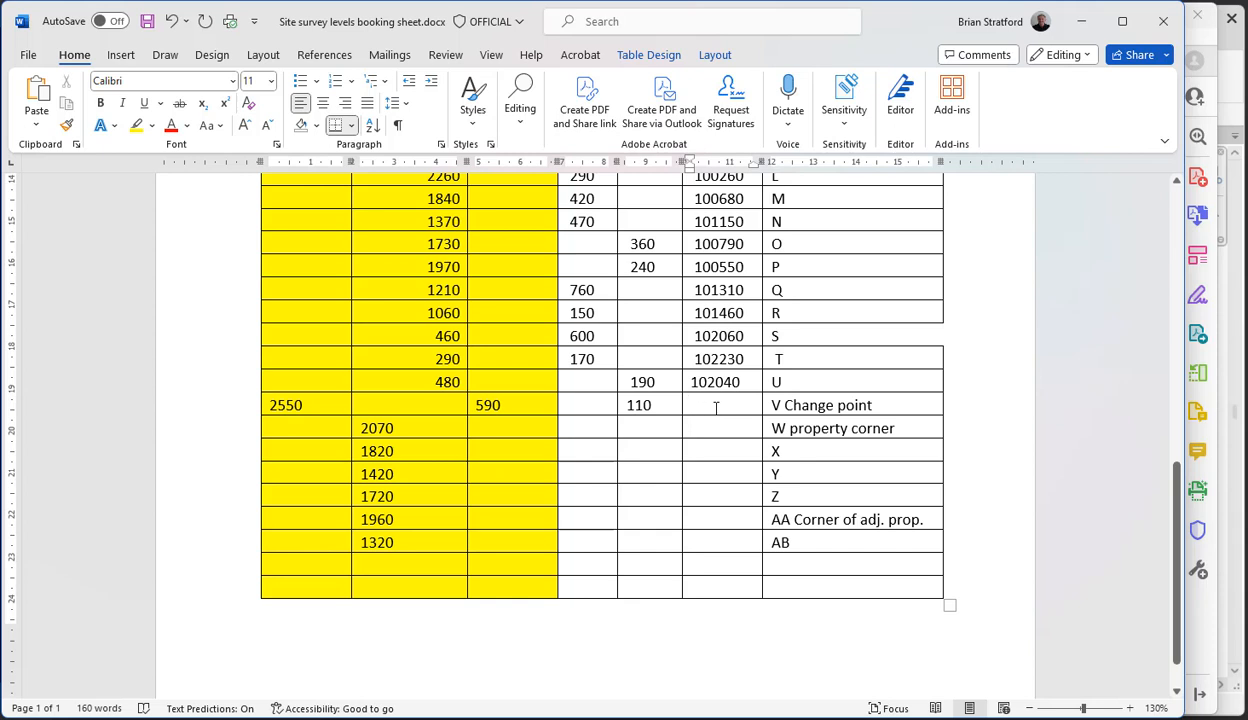
text(10193)
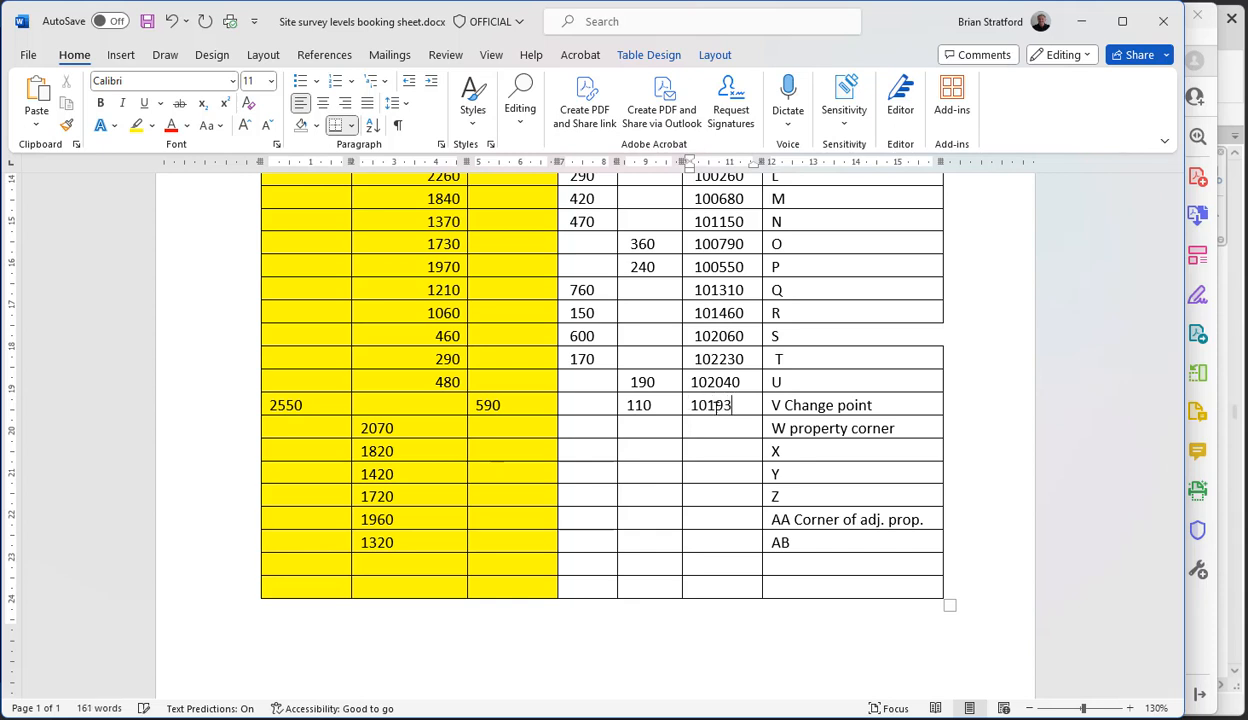
text(0)
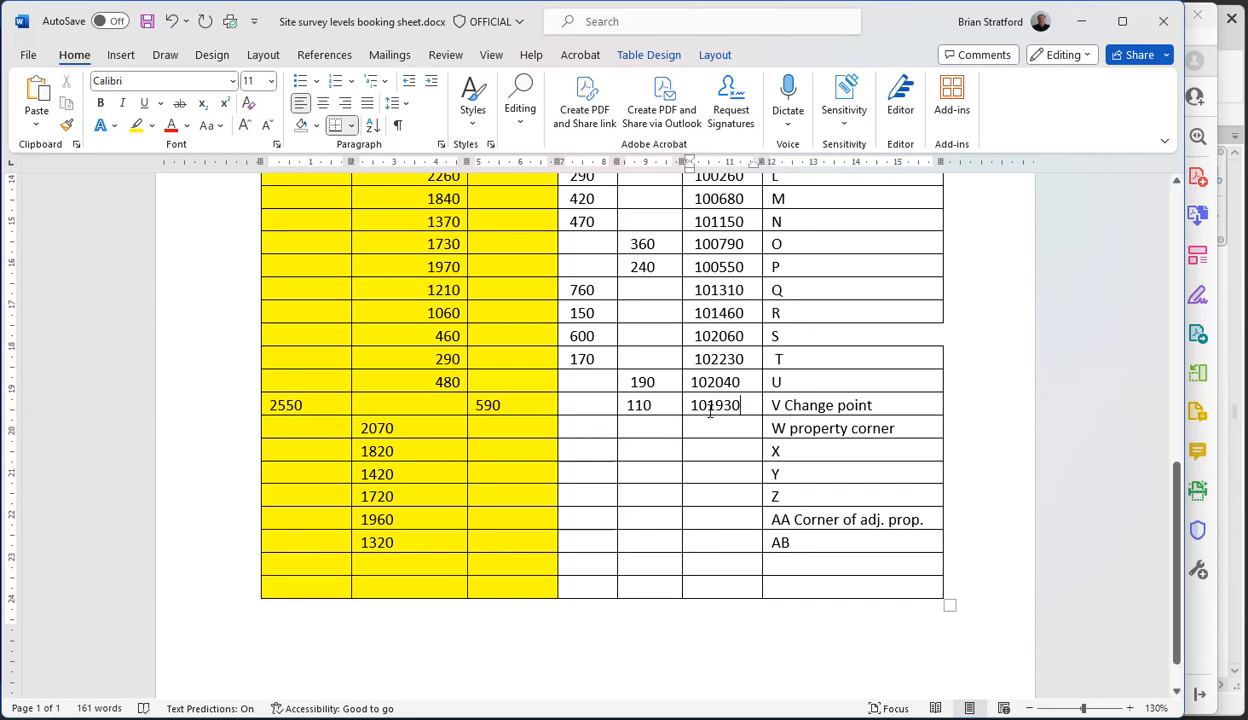
- Check change point V's foresight reading against the Last Recorded (Foresight) column heading and the intermediate readings above it
double_click(488, 405)
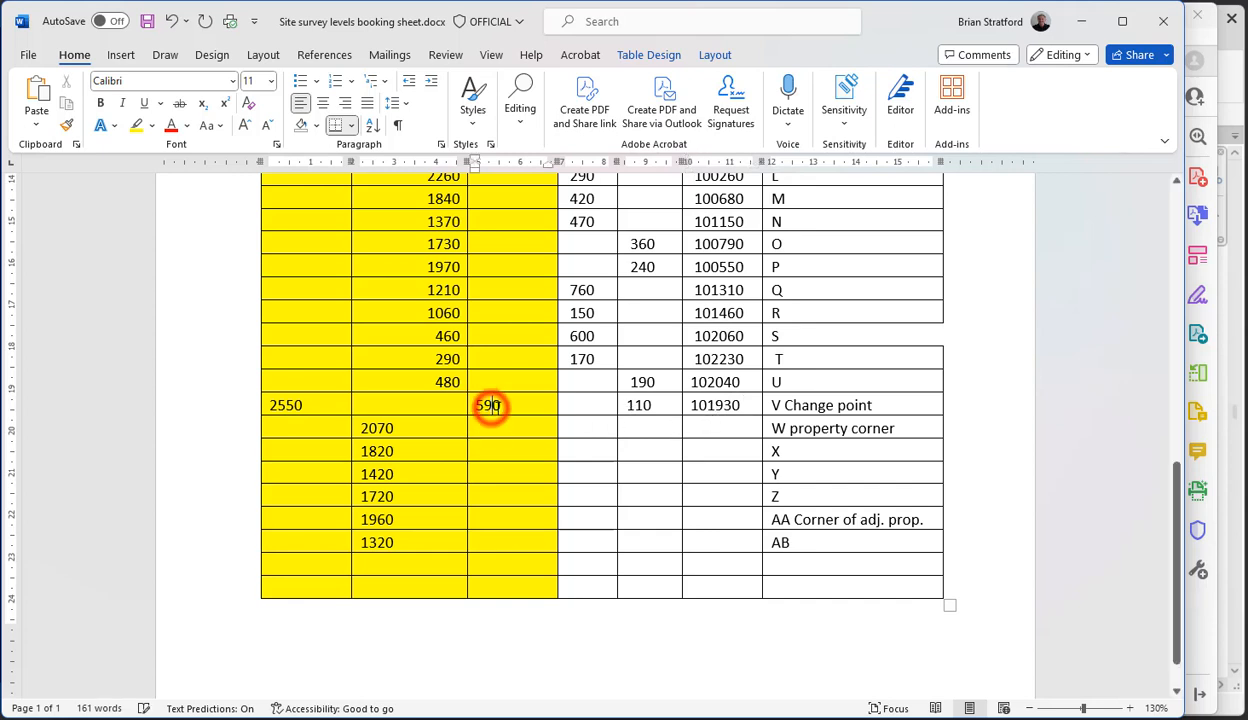
scroll(481, 410, up, 4)
scroll(481, 410, up, 3)
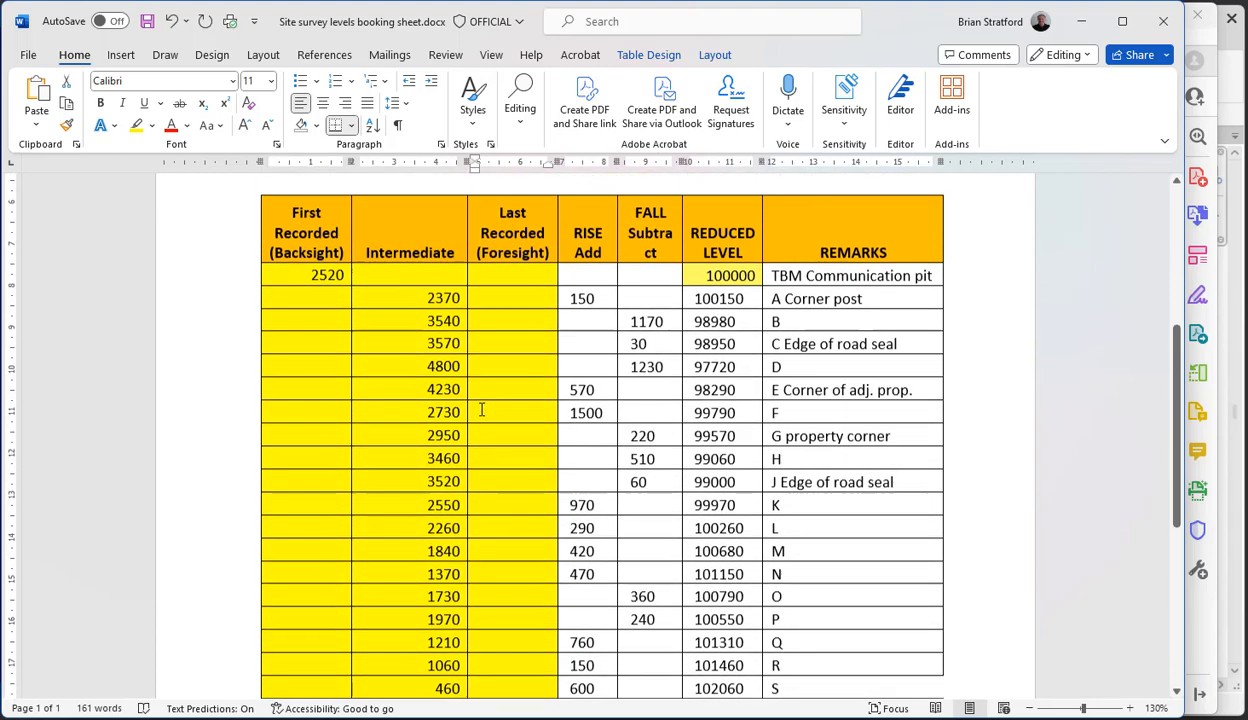
click(515, 256)
scroll(521, 253, down, 8)
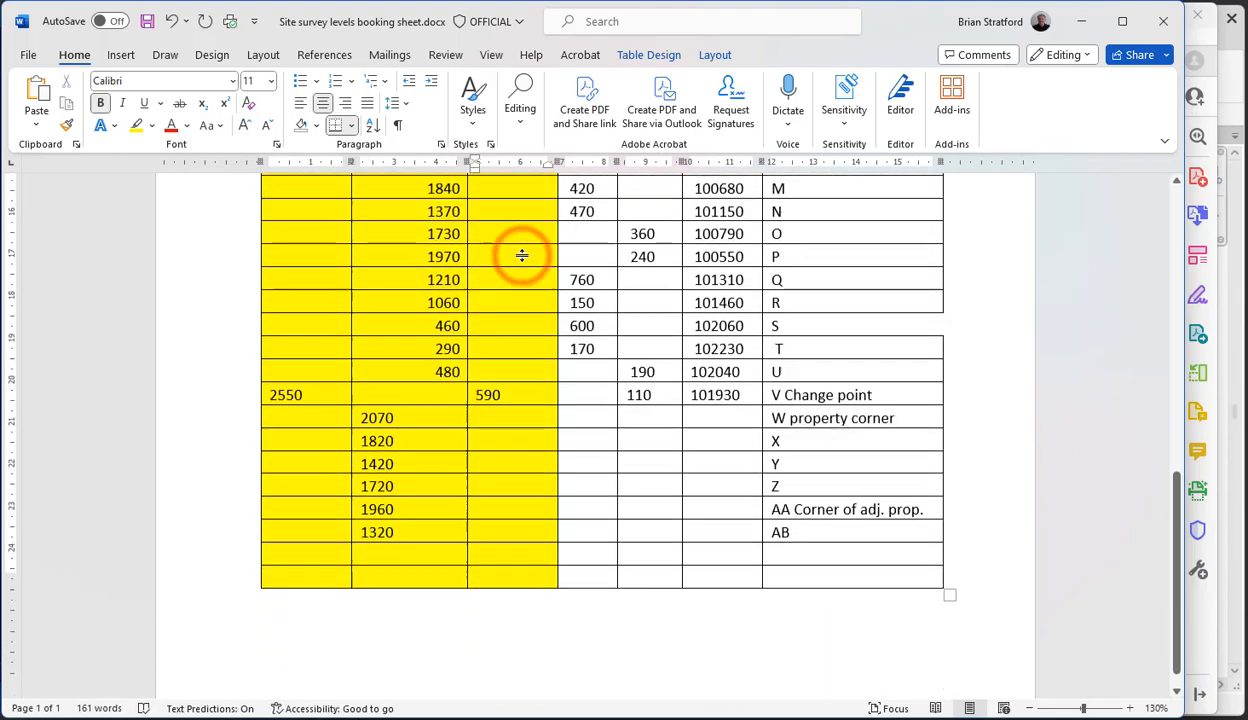
scroll(432, 238, up, 5)
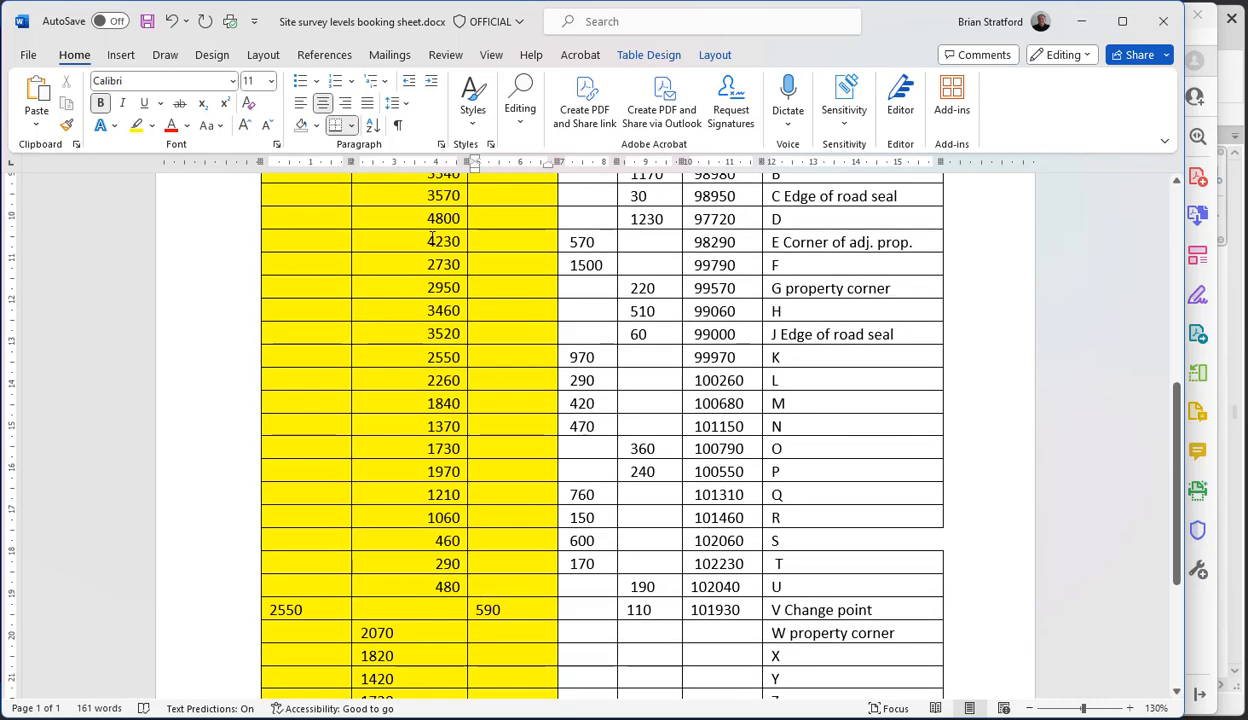
- Examine change point V's foresight and backsight readings against point W's intermediate reading in the booking sheet
scroll(535, 614, down, 4)
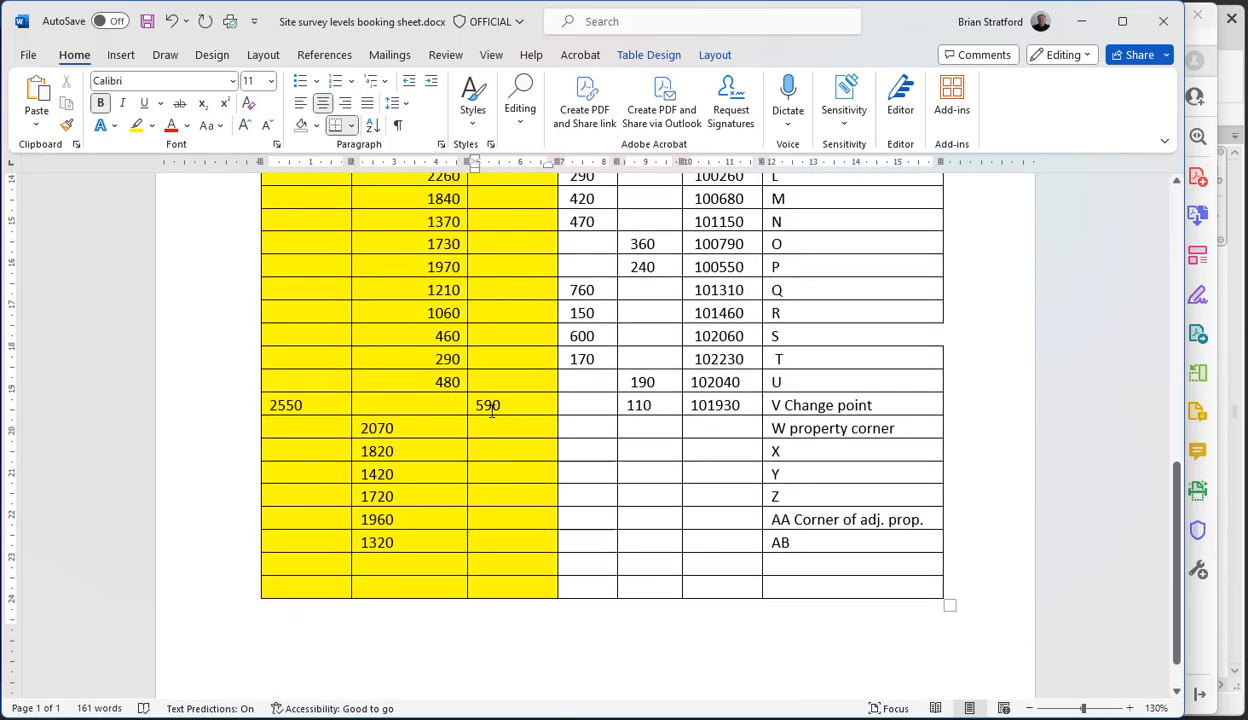
click(504, 407)
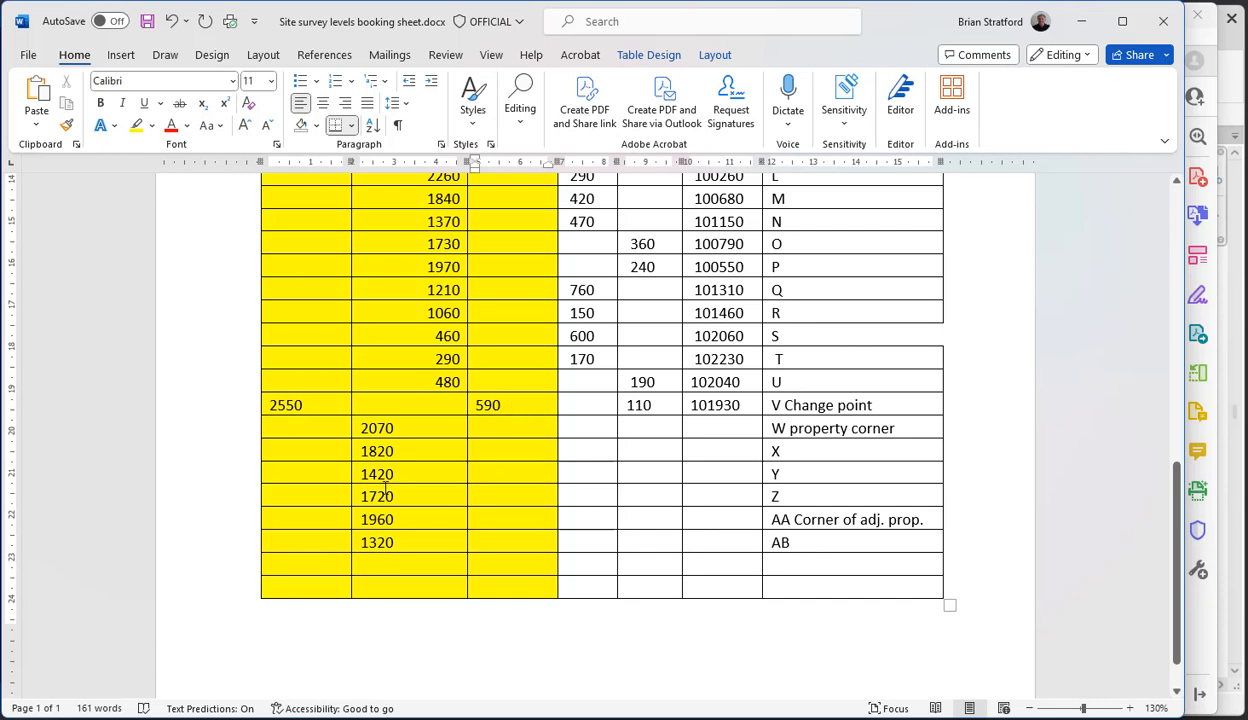
double_click(306, 399)
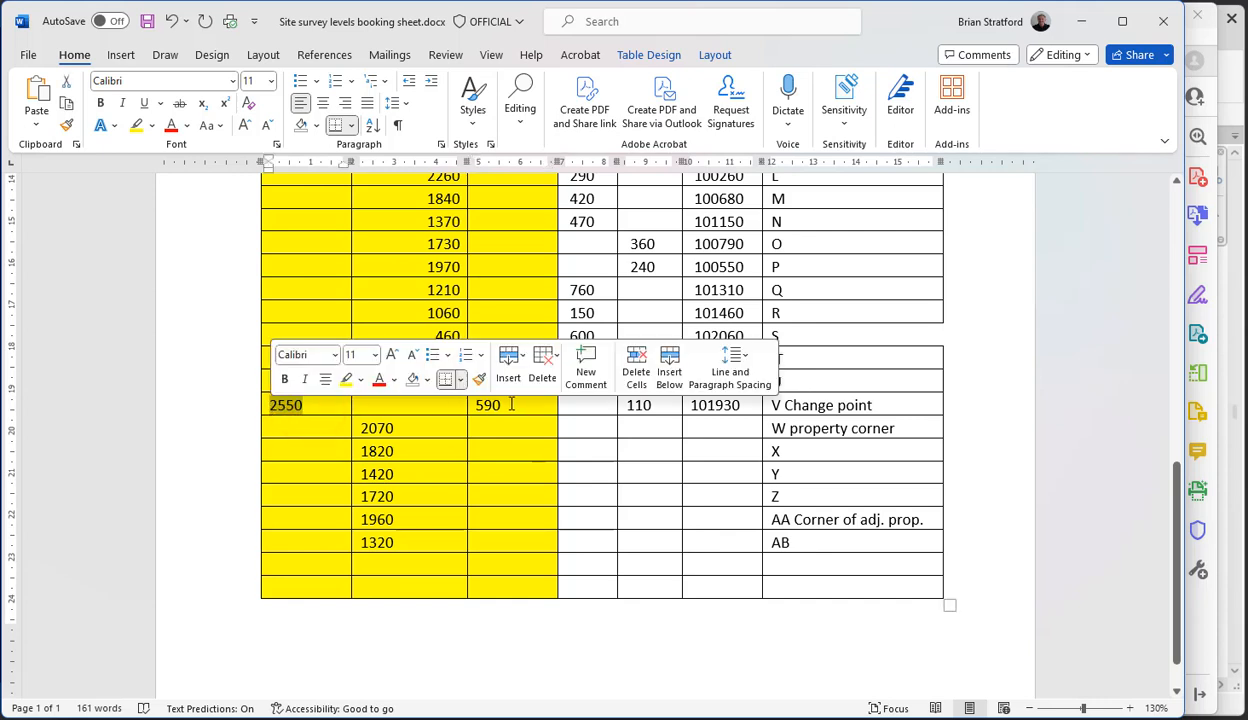
click(765, 407)
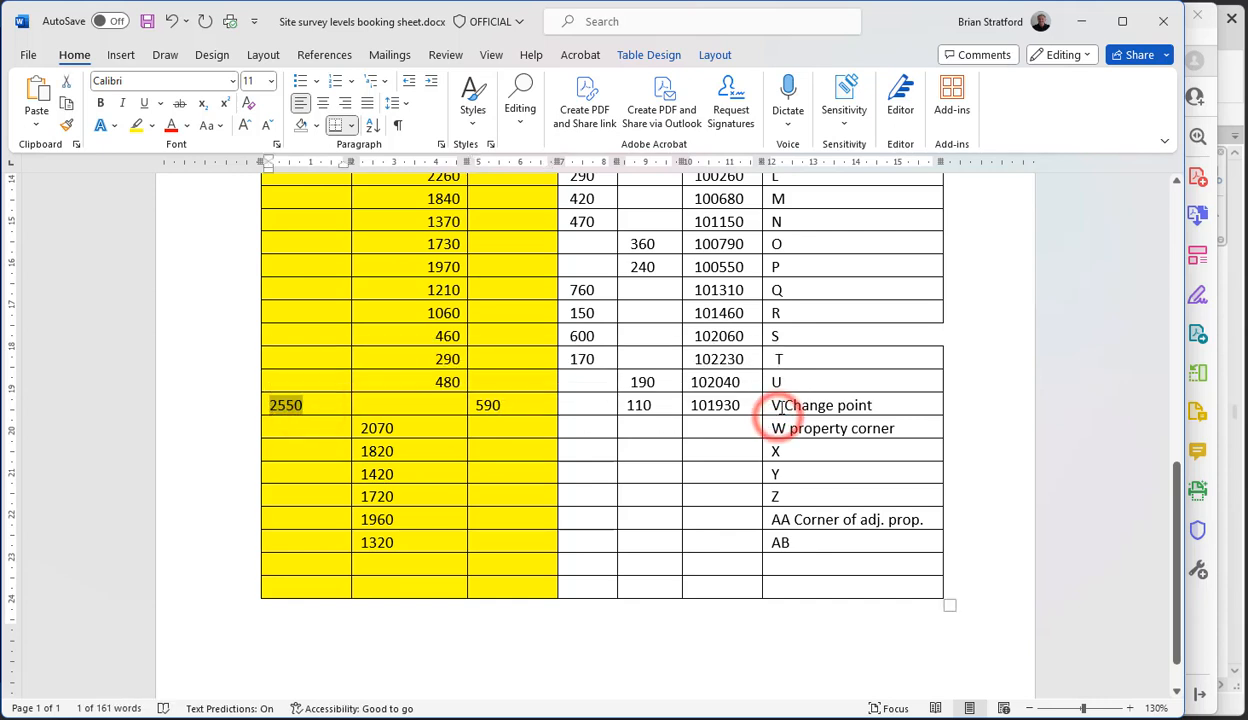
click(309, 400)
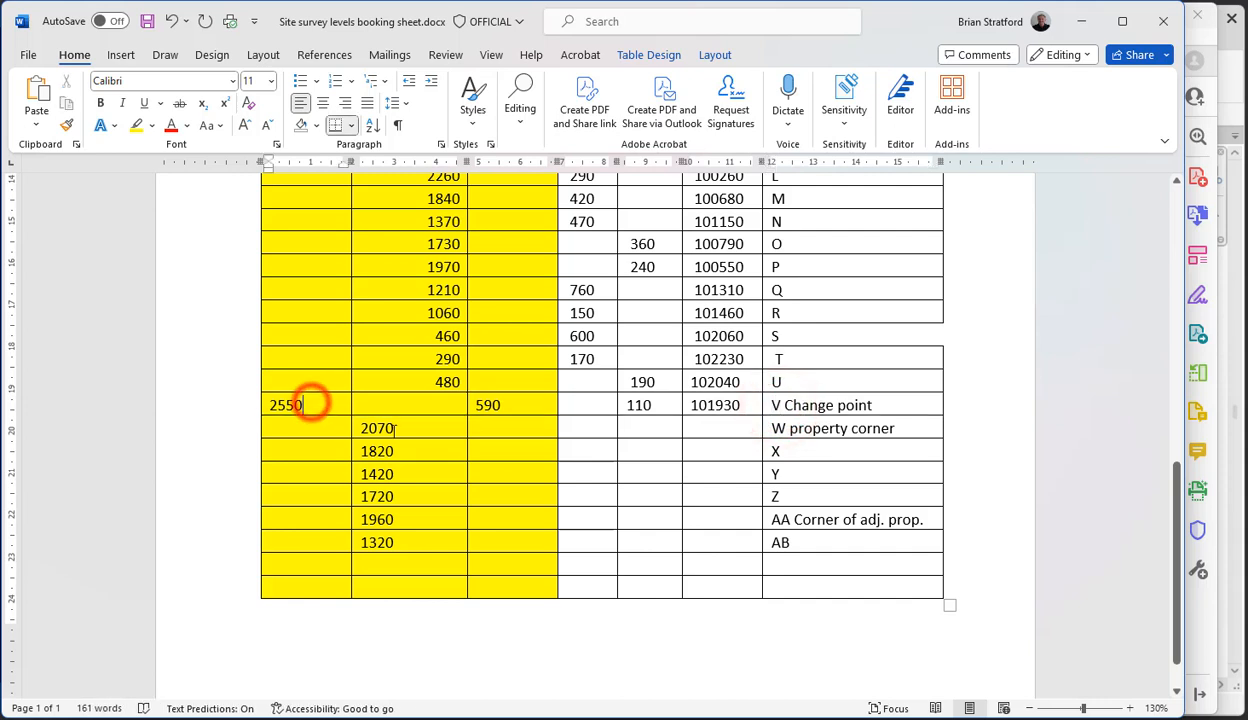
drag(405, 430, 369, 432)
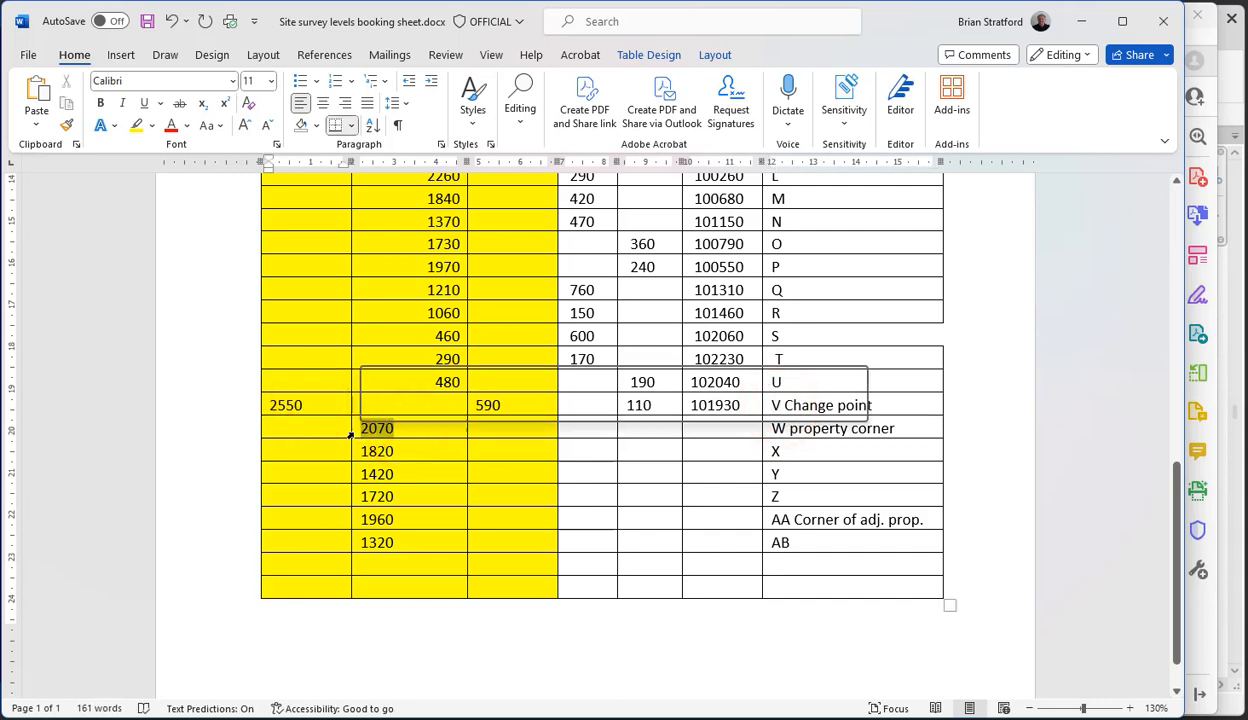
double_click(300, 405)
click(279, 405)
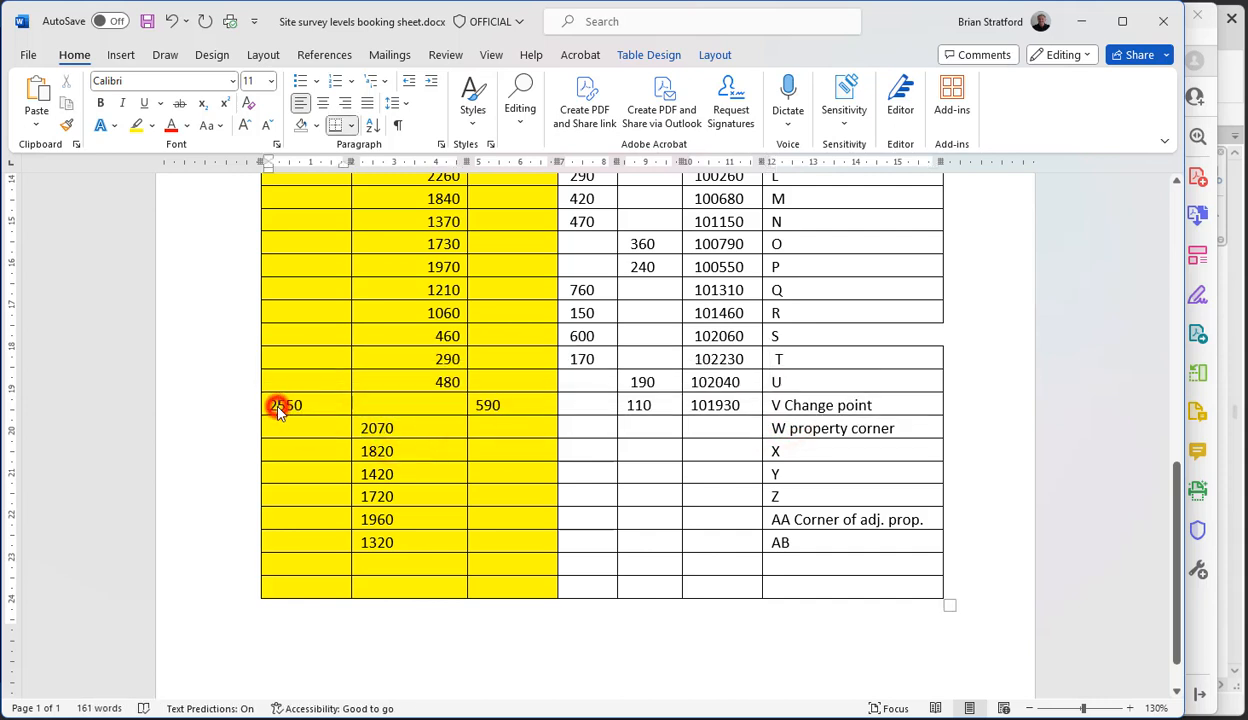
click(376, 428)
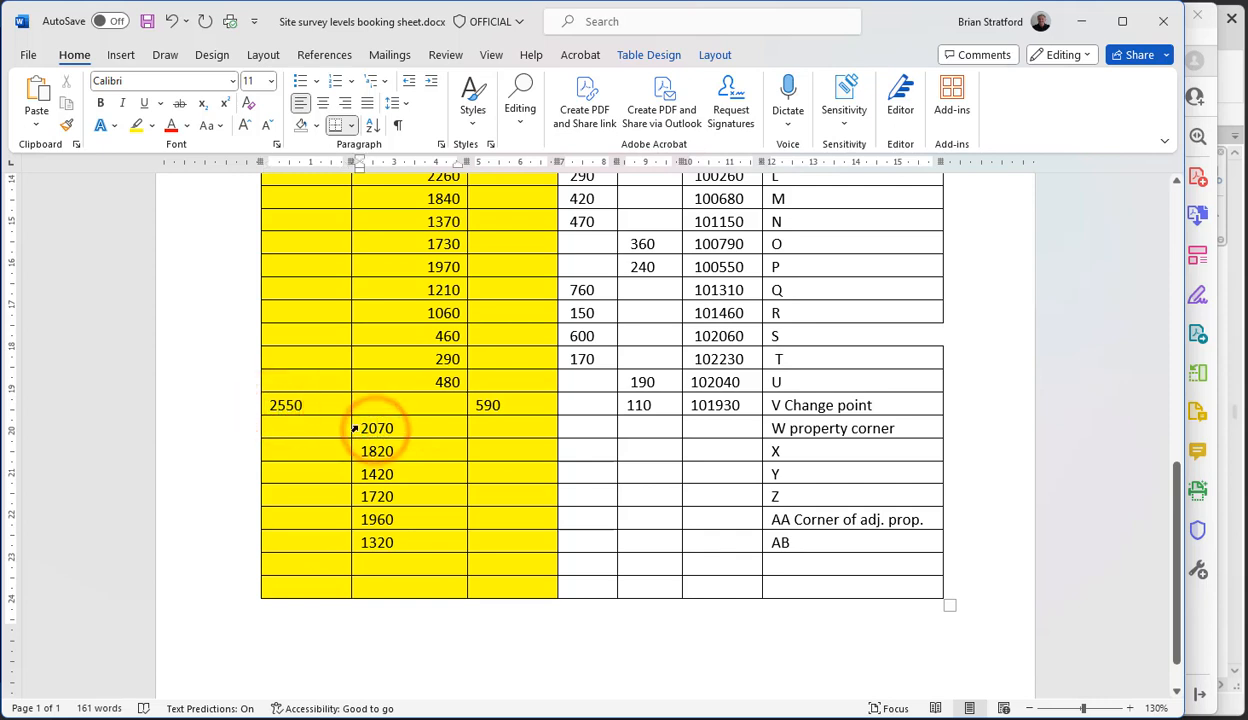
- Switch to Calculator and subtract point W's intermediate reading, 2070, from change point V's backsight, 2550
click(587, 427)
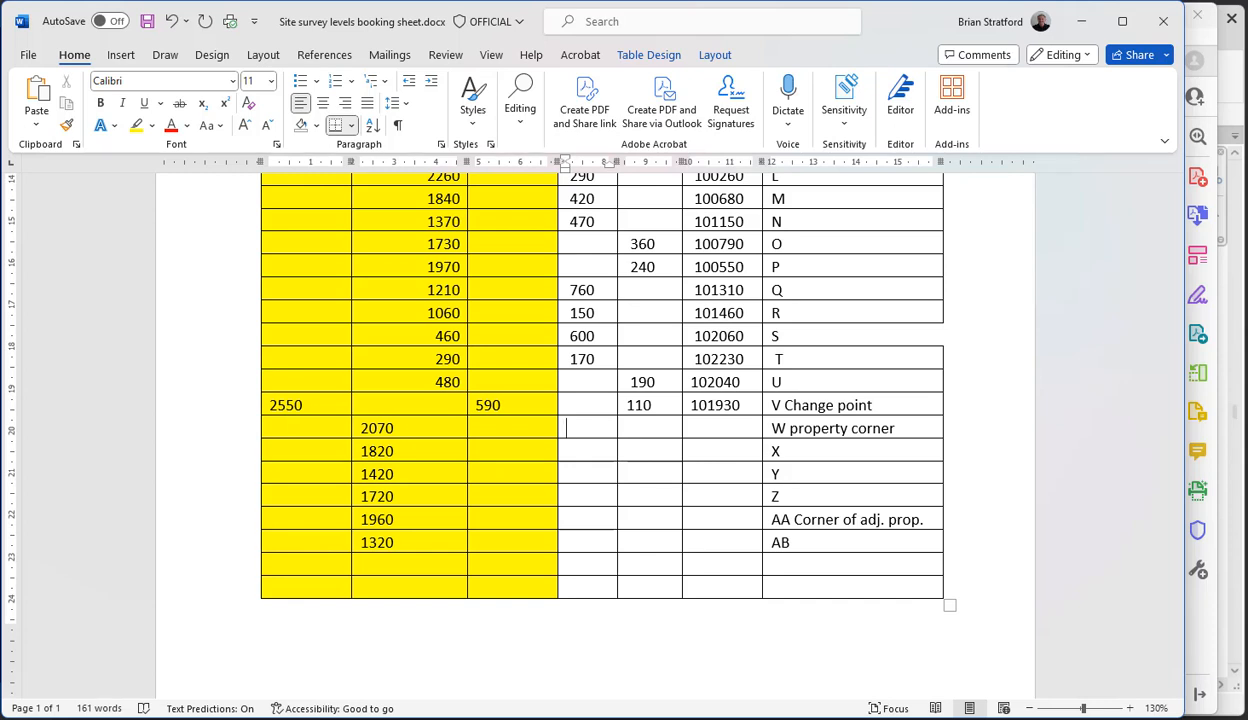
key(alt+Tab)
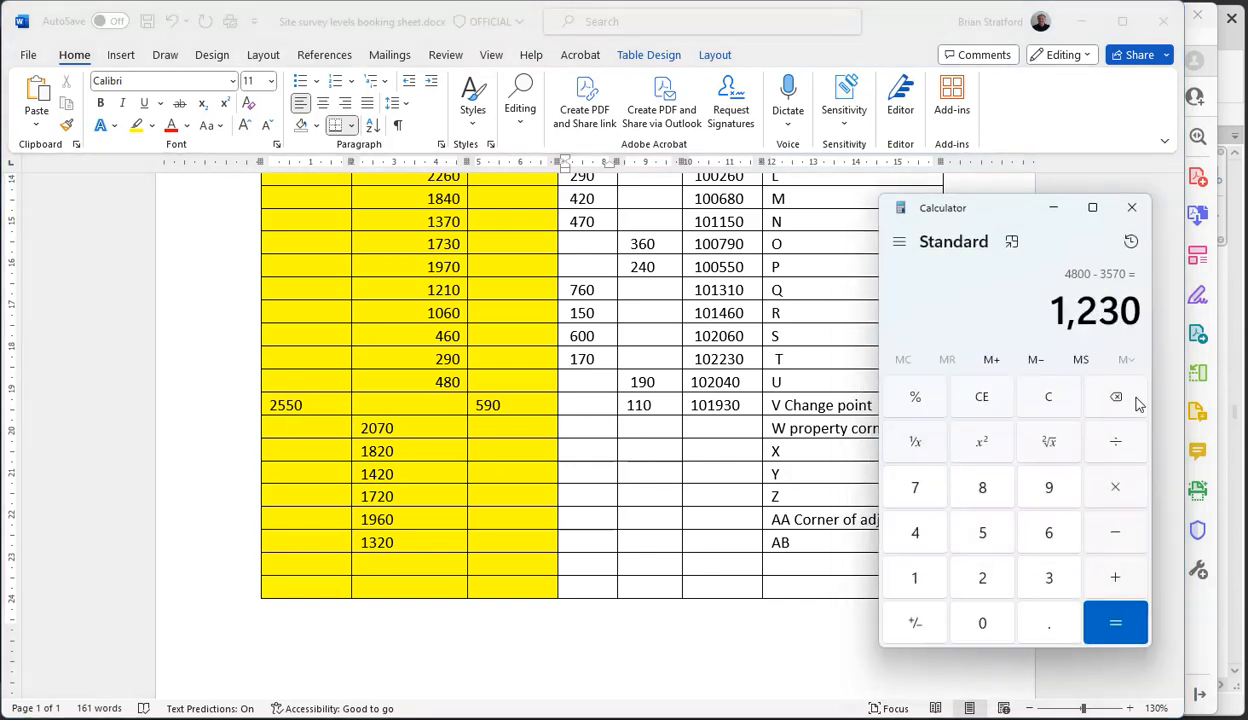
key(Escape)
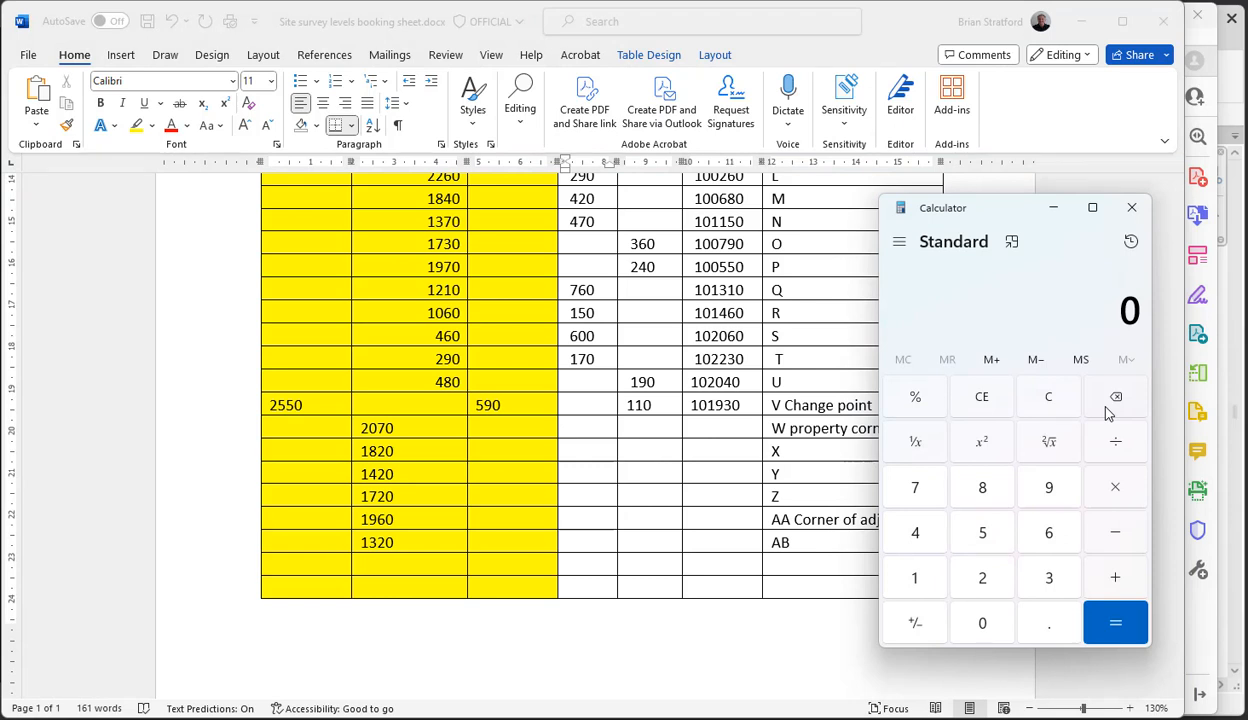
text(2550)
key(minus)
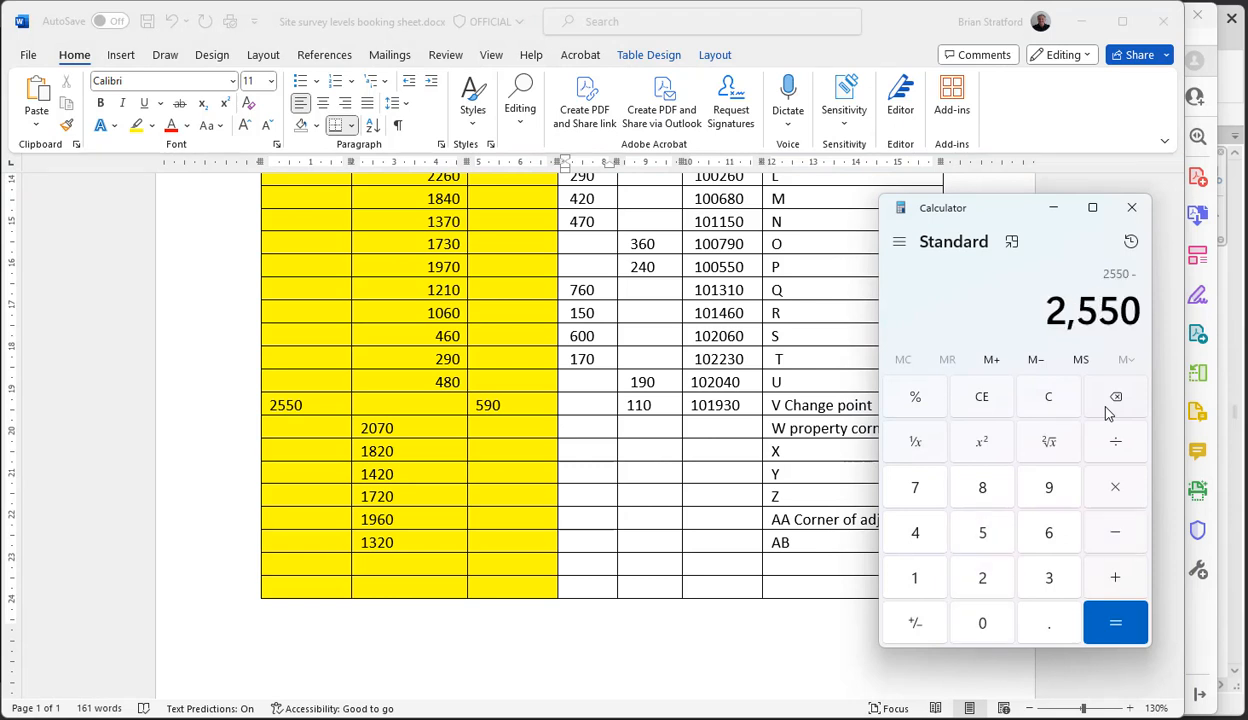
text(2070)
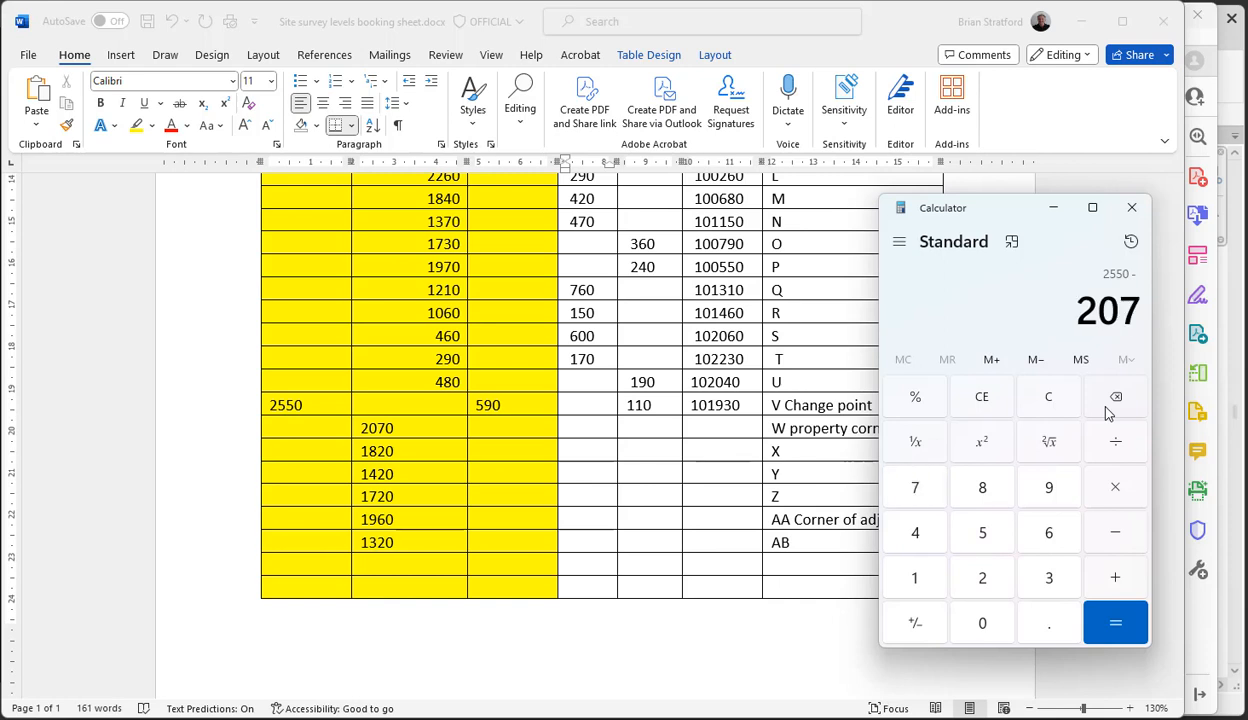
key(Return)
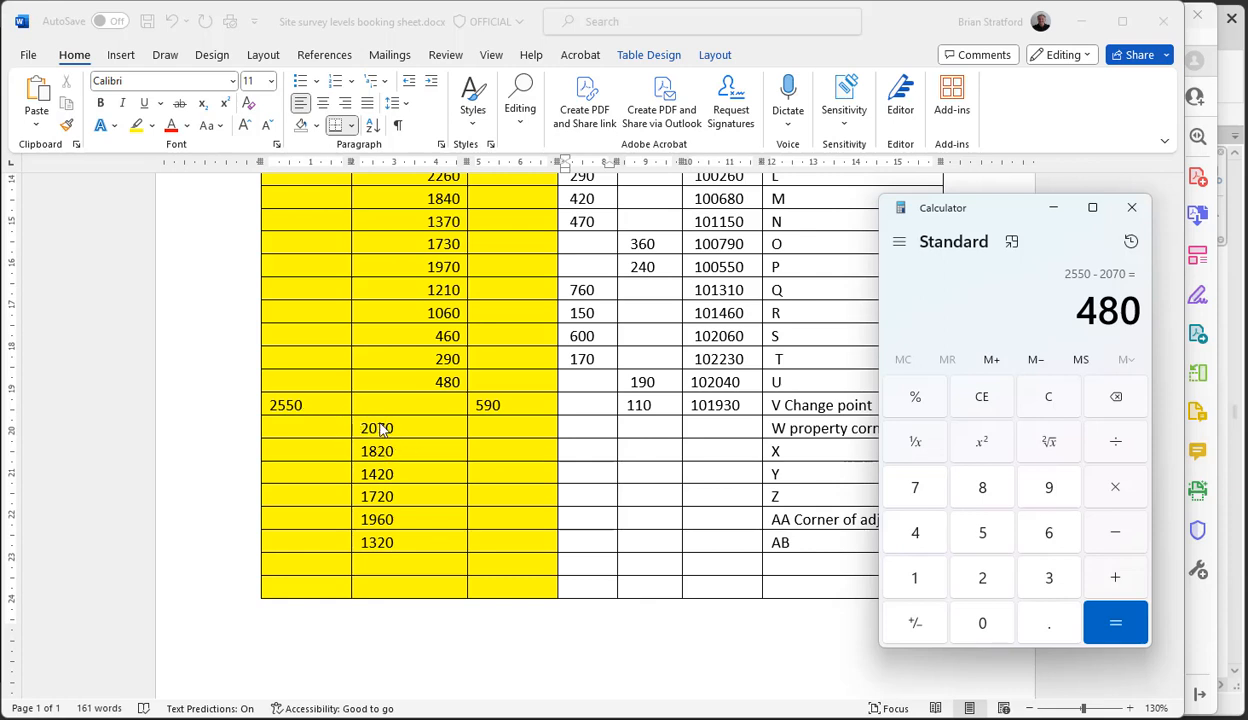
- Back in the Word booking sheet, enter 480 in point W's RISE cell and 102410 in its REDUCED LEVEL cell
click(572, 433)
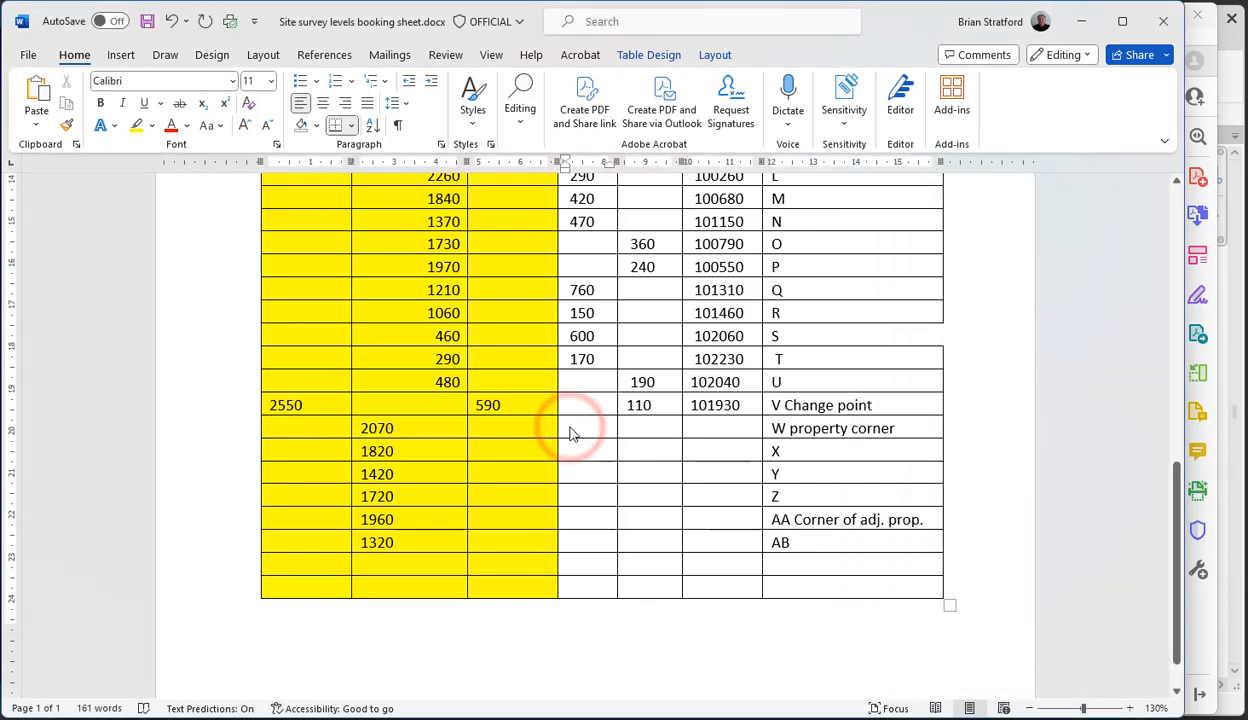
text(480)
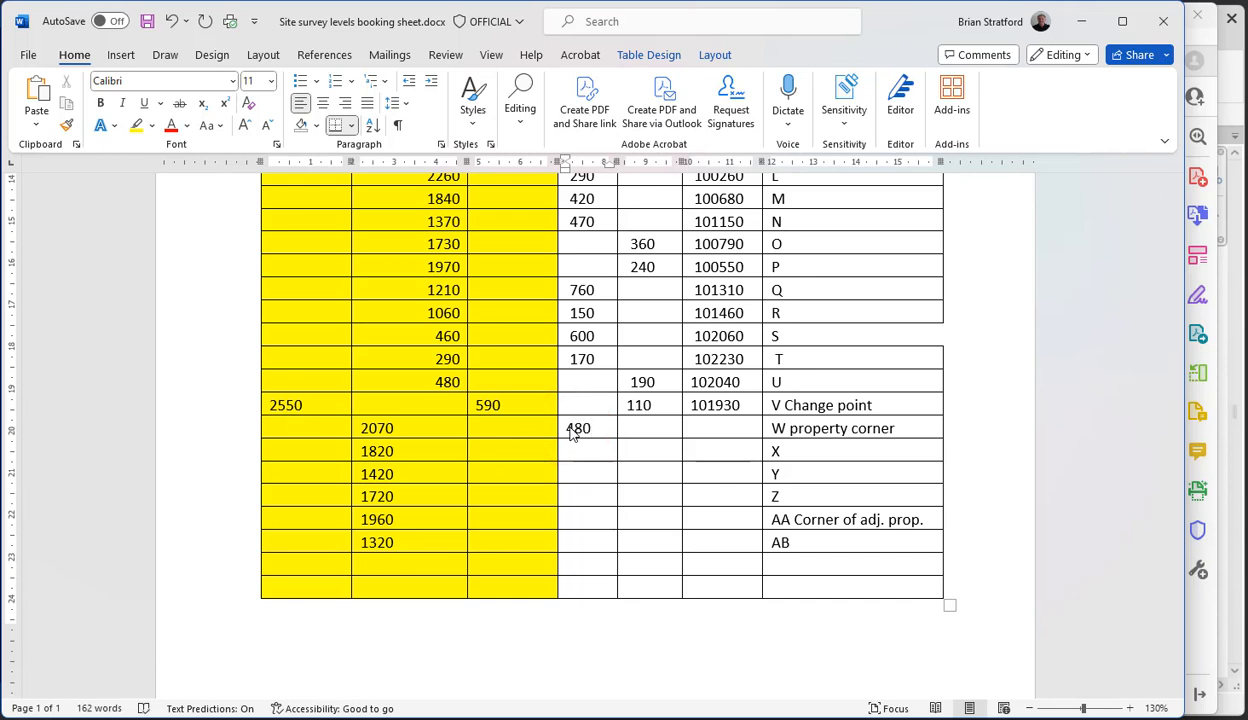
click(724, 428)
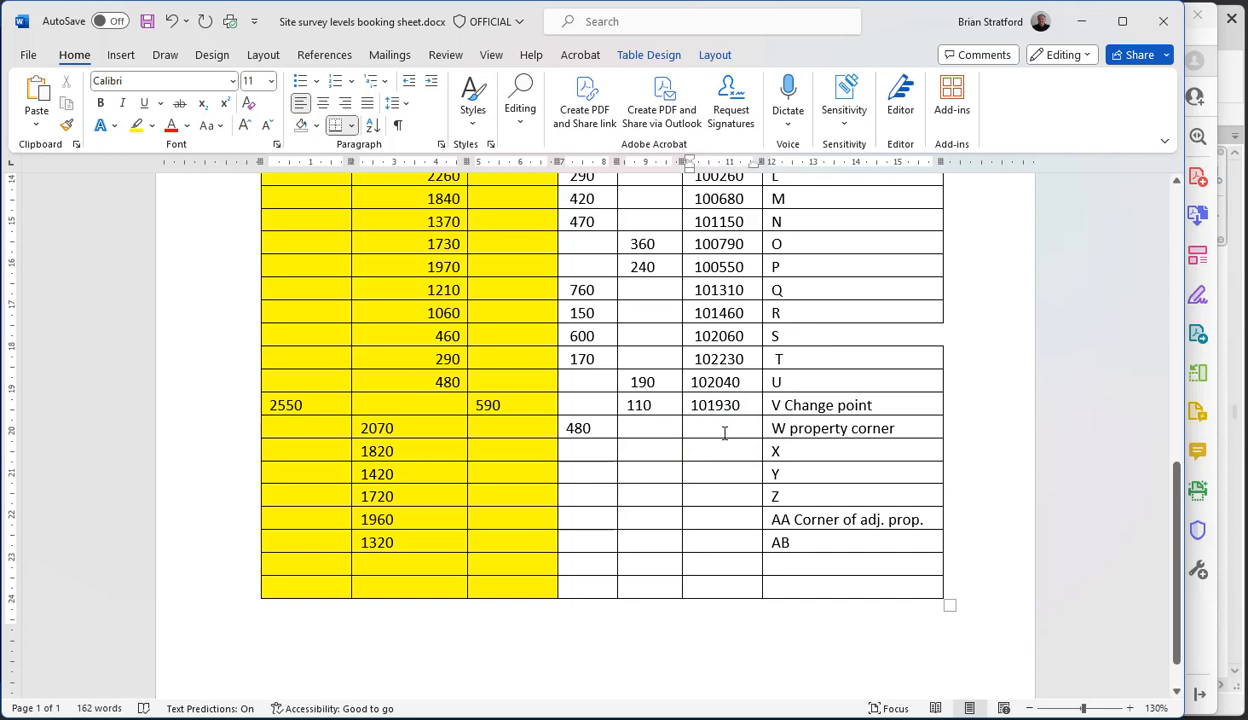
text(102410)
- Move point AB's reading, 1320, from the intermediate column to the Last Recorded (Foresight) column
drag(376, 445, 404, 446)
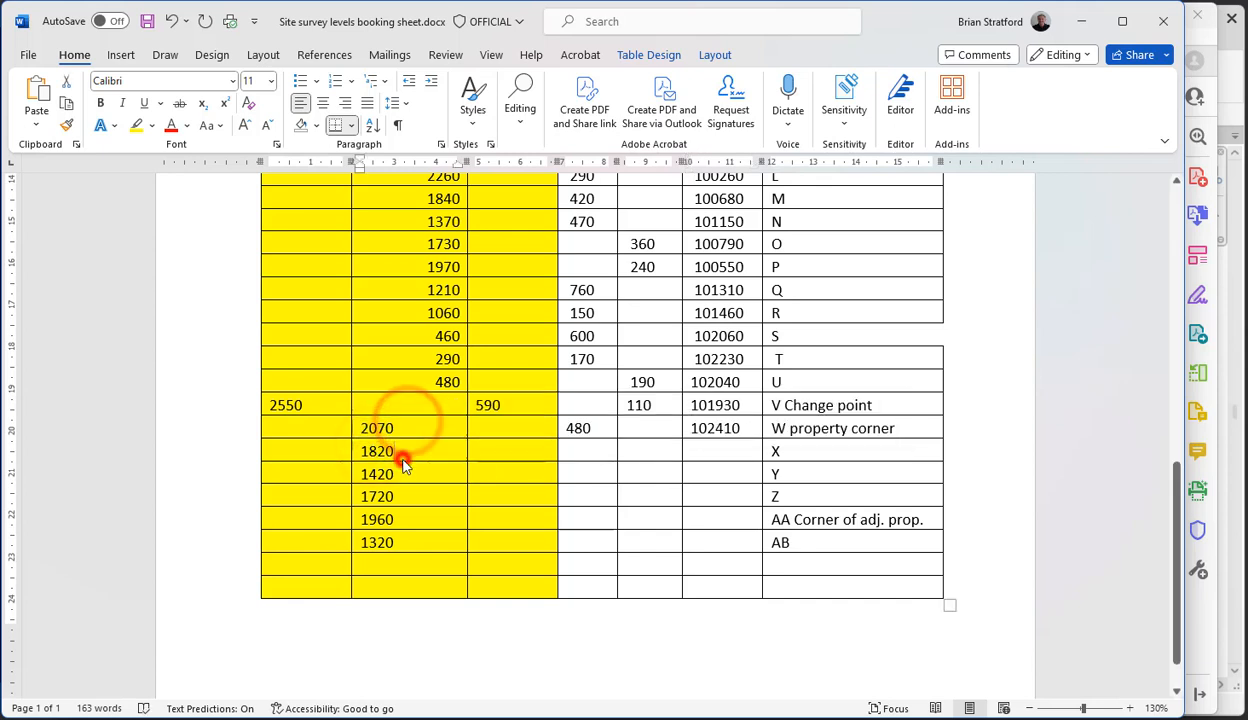
double_click(396, 542)
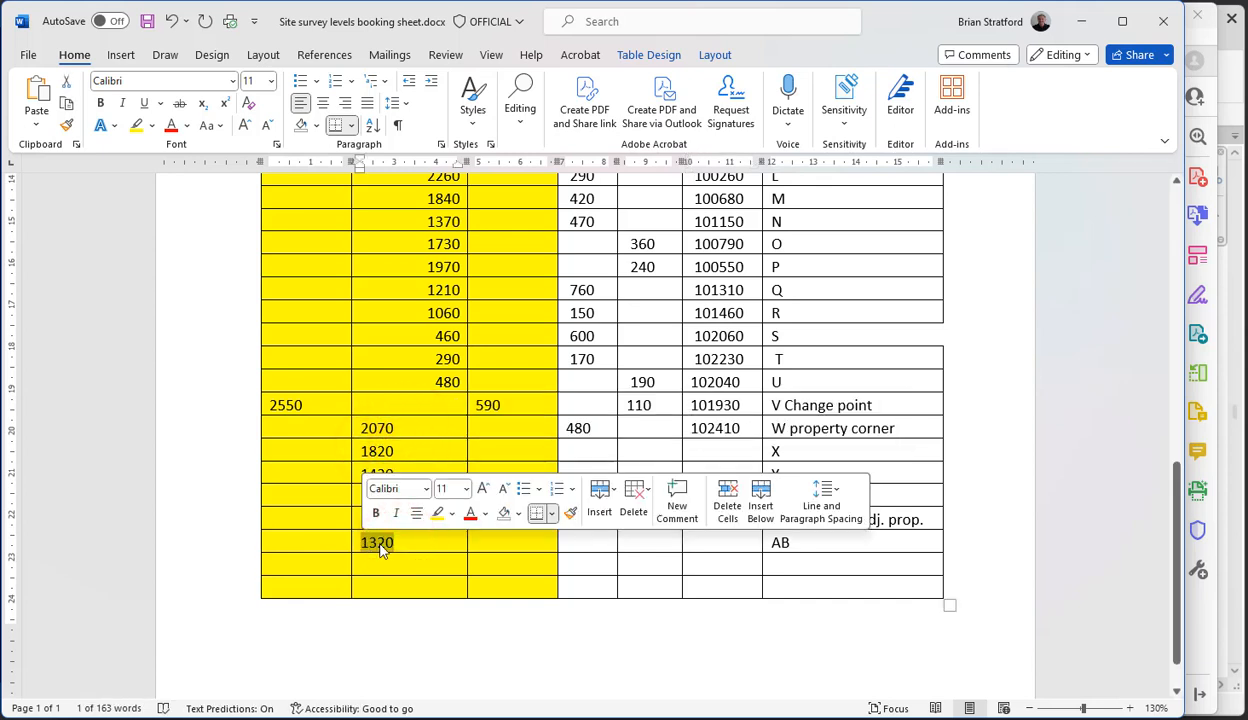
drag(382, 548, 490, 545)
click(495, 565)
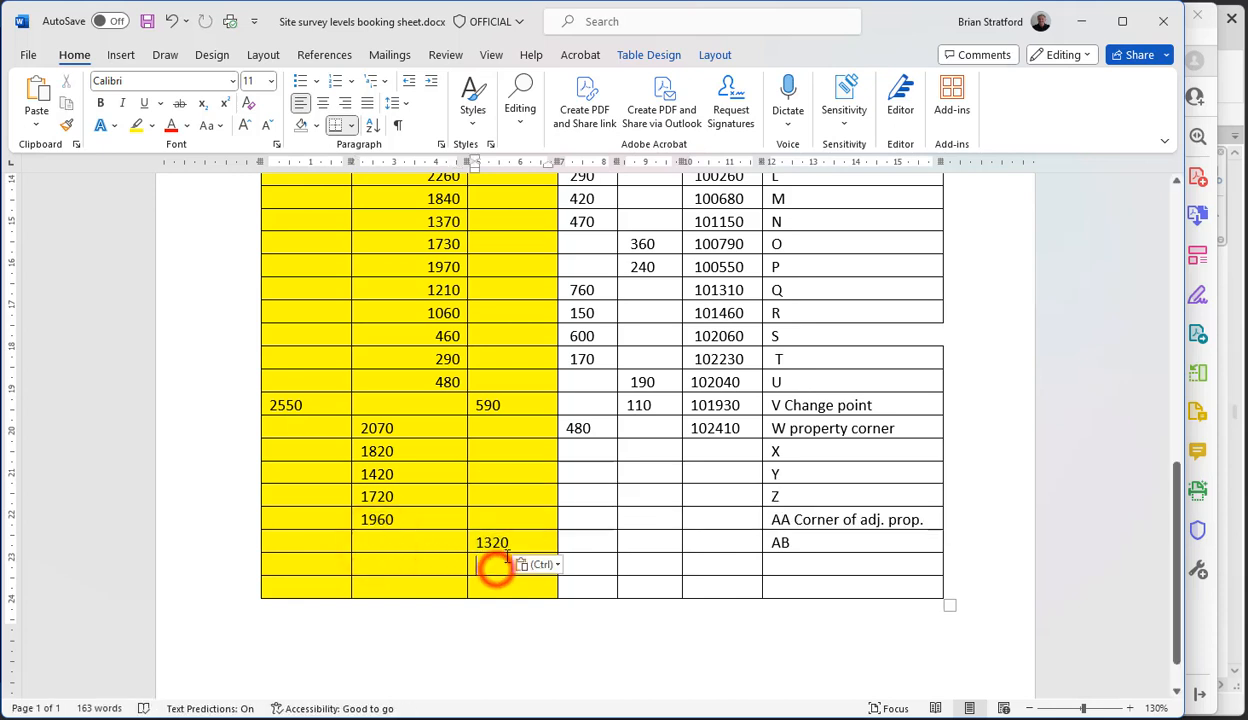
click(595, 537)
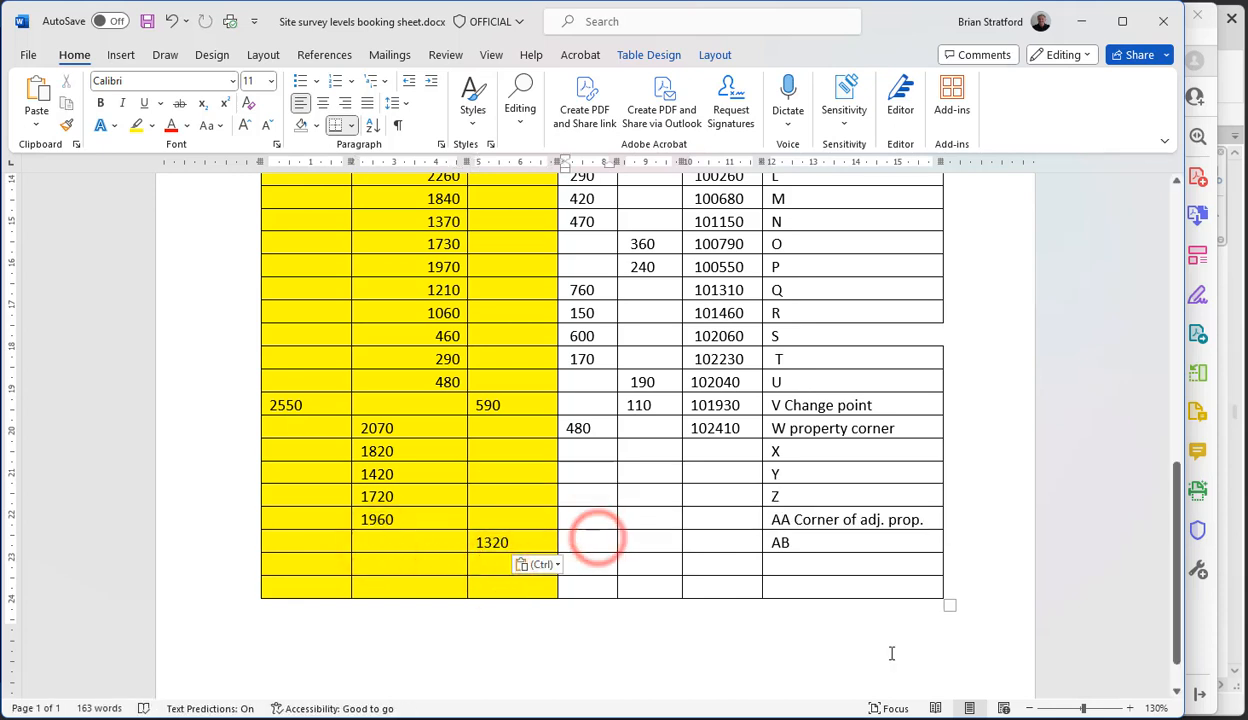
click(812, 630)
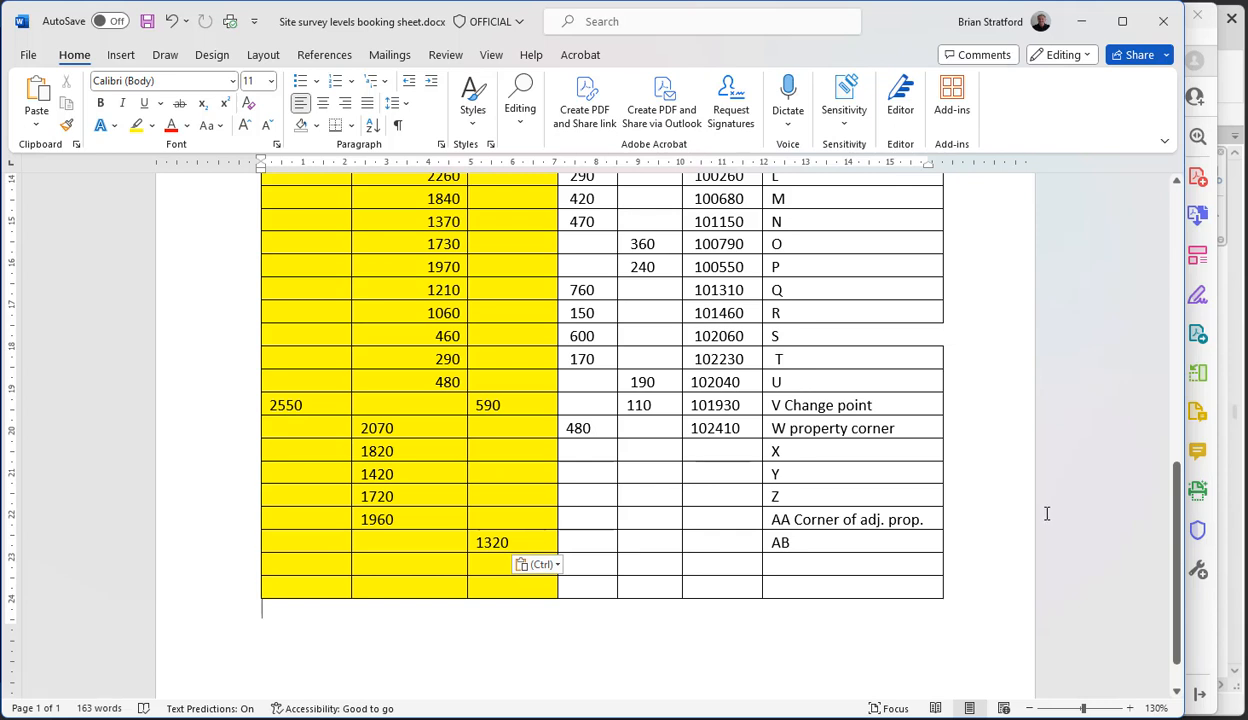
- Switch to Revit and bring the whole Site Analysis Plan into view
click(1205, 636)
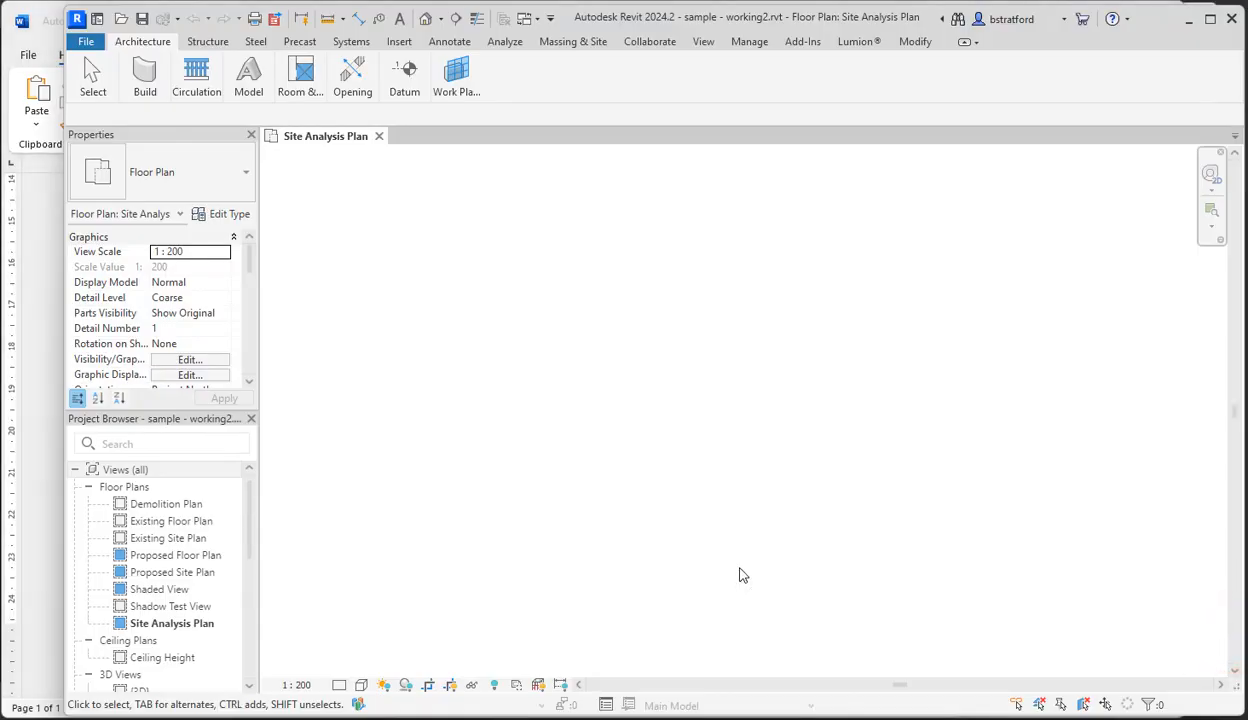
middle_click(738, 573)
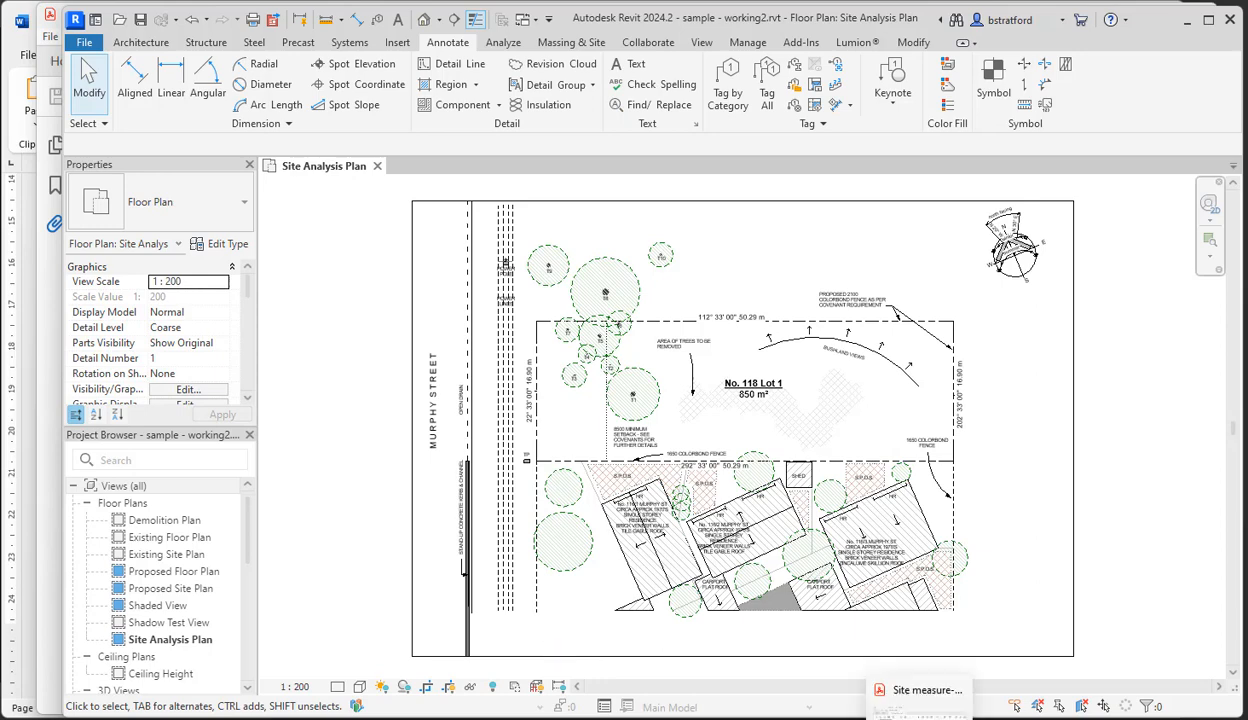
- Switch to Site measure-up.pdf in Acrobat and examine the change point and grid offsets around the lot on page 3
click(895, 690)
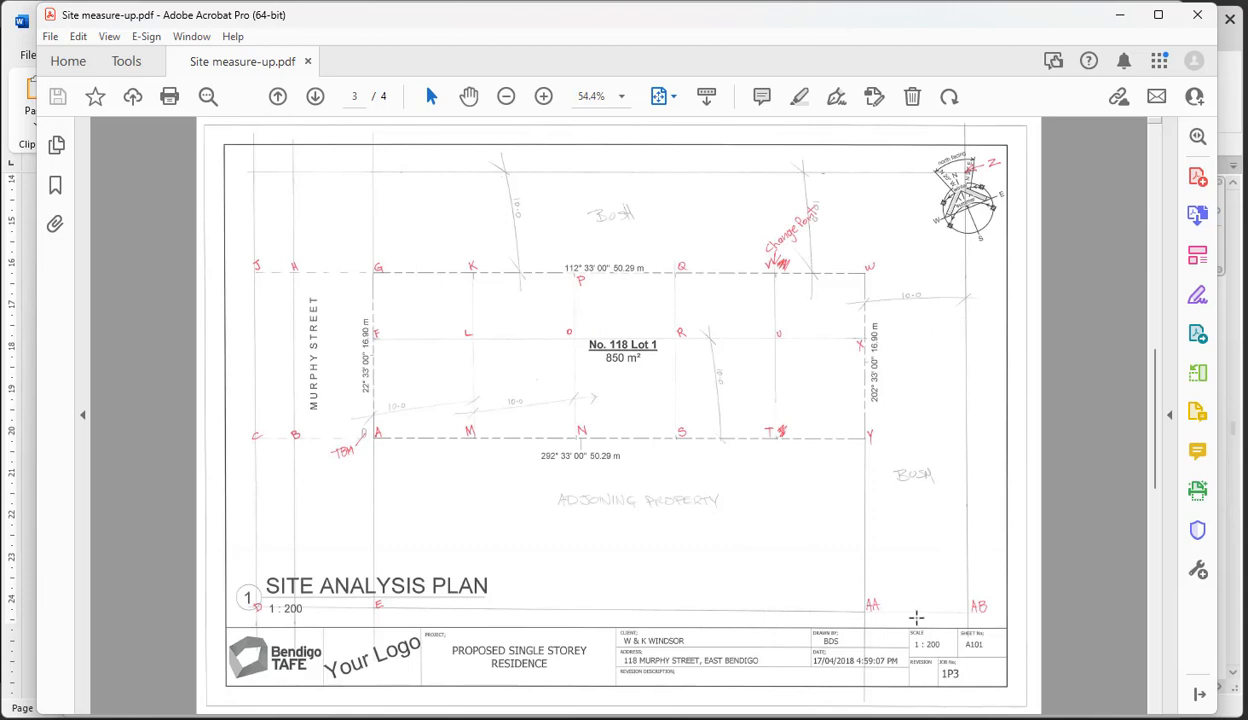
drag(894, 283, 940, 321)
drag(805, 200, 851, 239)
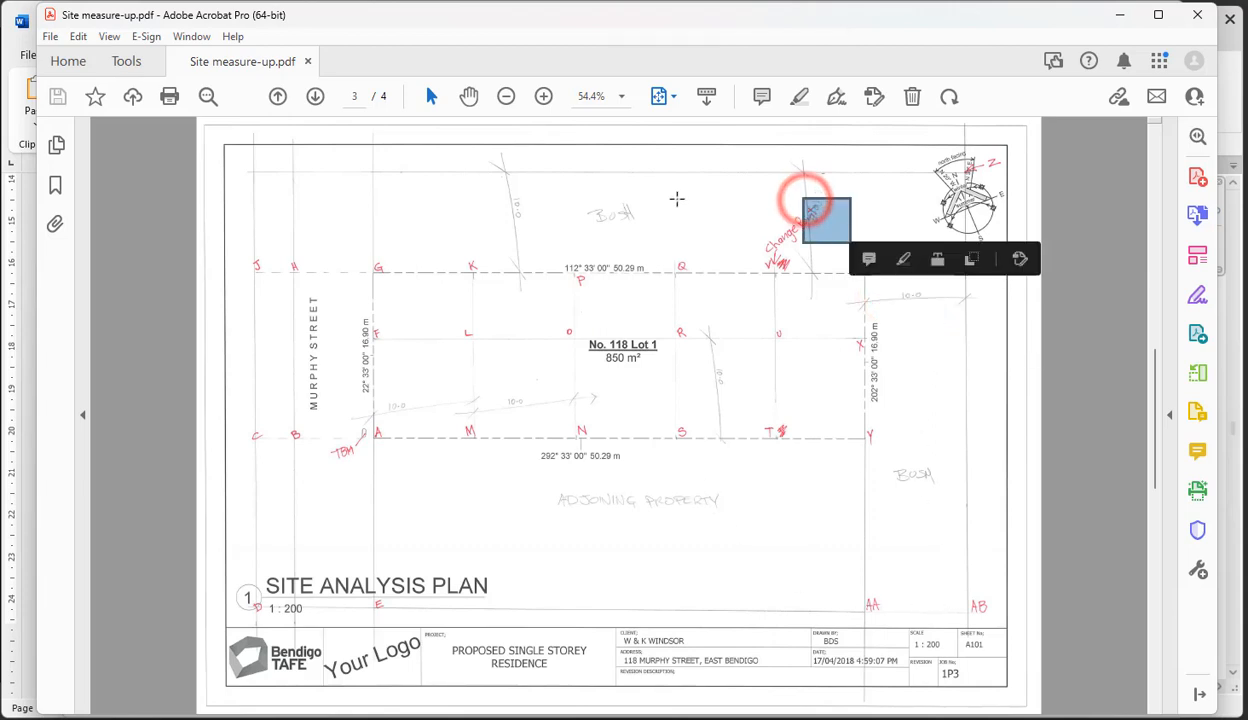
click(616, 170)
click(763, 184)
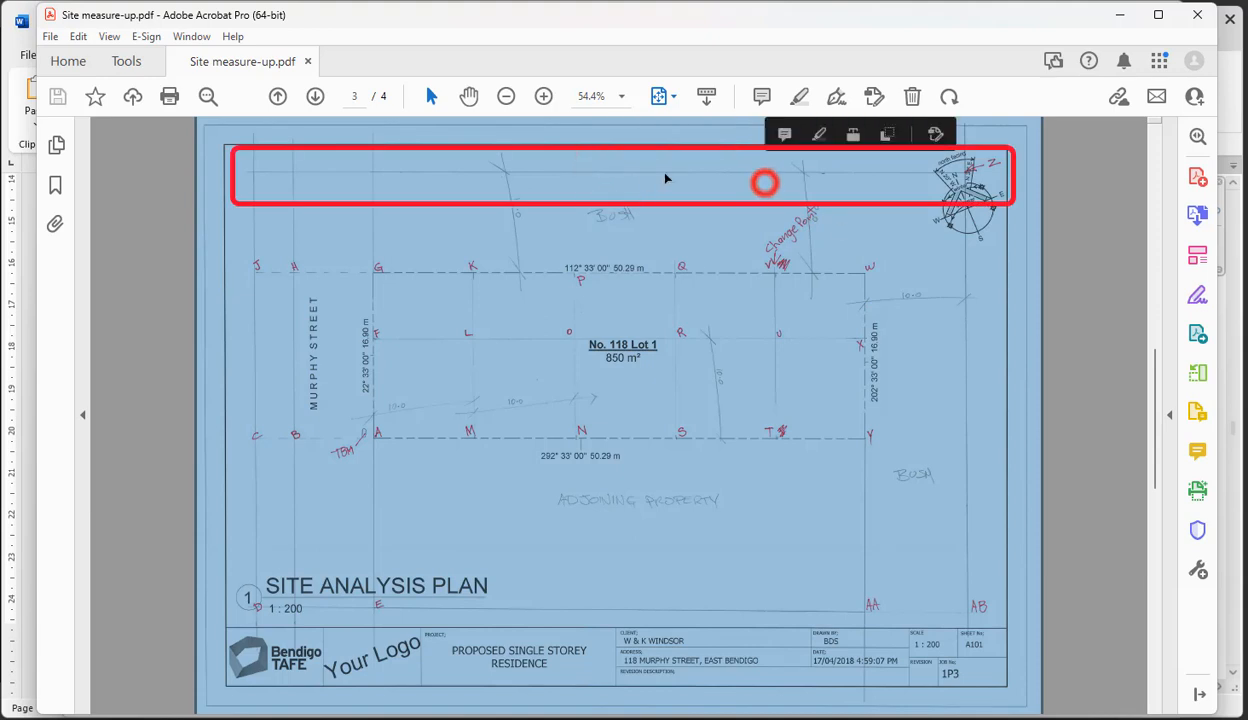
click(590, 200)
click(1120, 352)
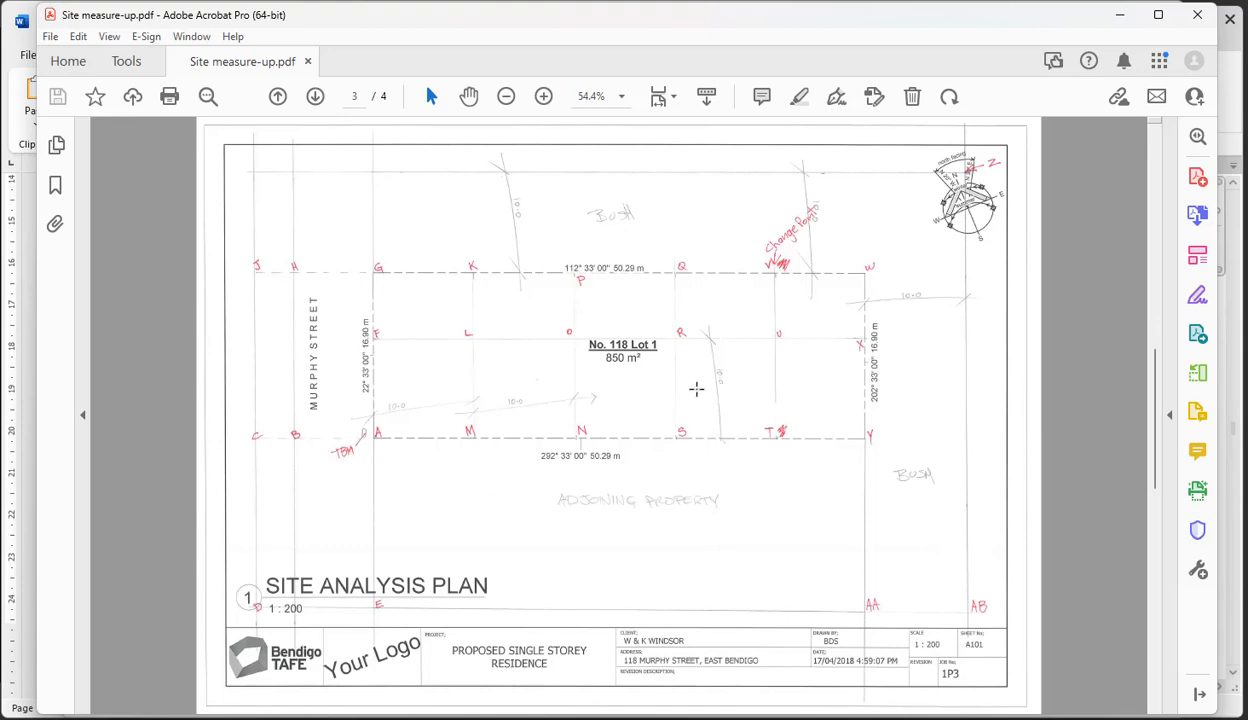
- Examine the handwritten fence and adjoining property notes on page 1 of the site measure-up, near the lot's street corner
scroll(663, 527, up, 2)
scroll(663, 527, up, 2)
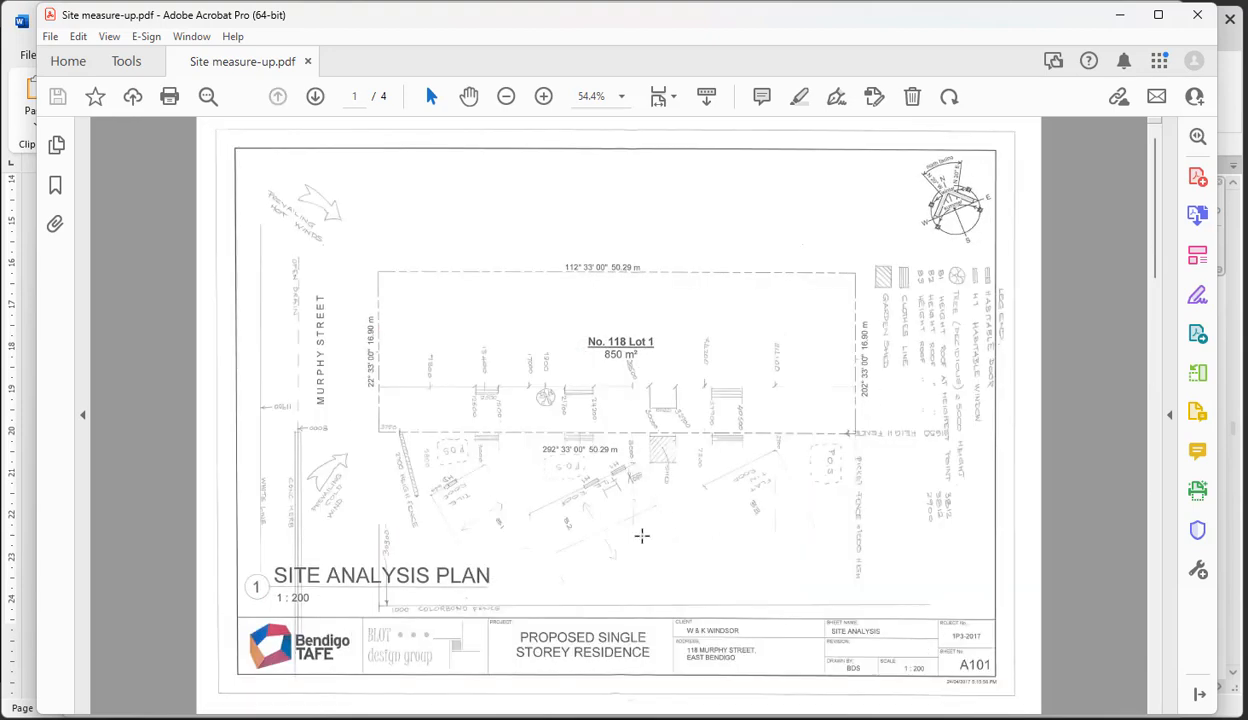
drag(418, 476, 364, 557)
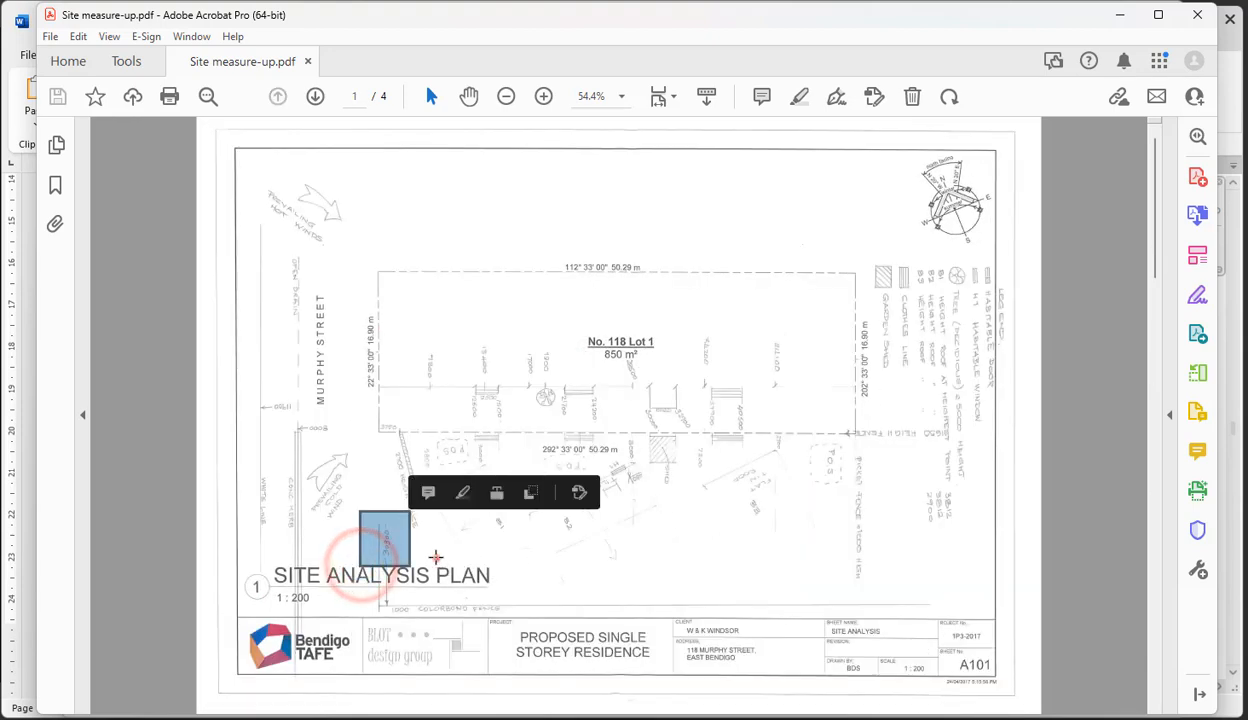
click(436, 557)
click(602, 502)
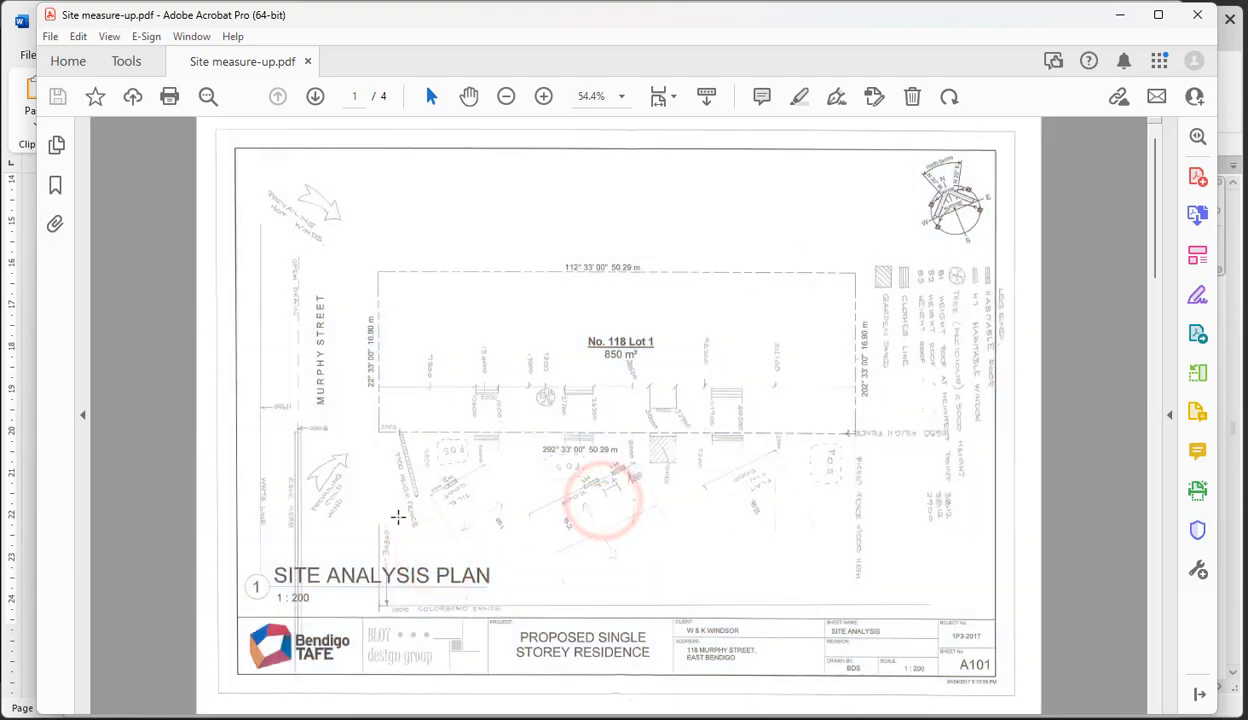
drag(365, 568, 400, 516)
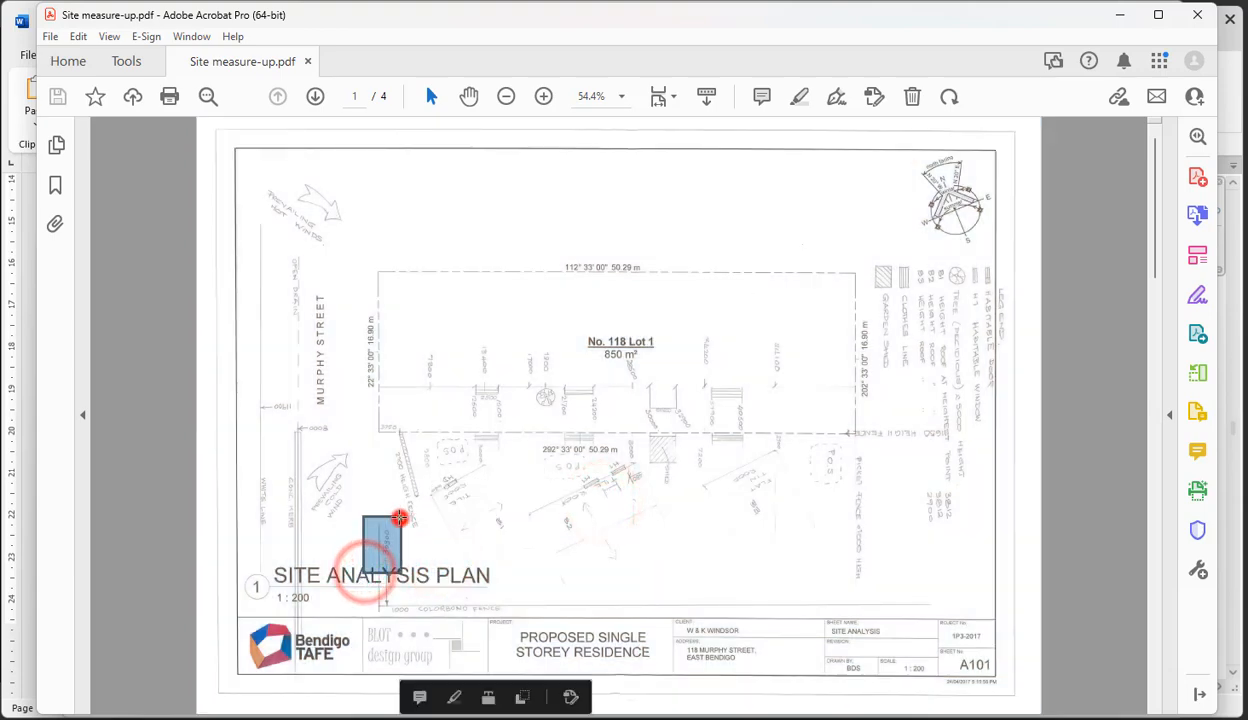
click(400, 516)
click(396, 607)
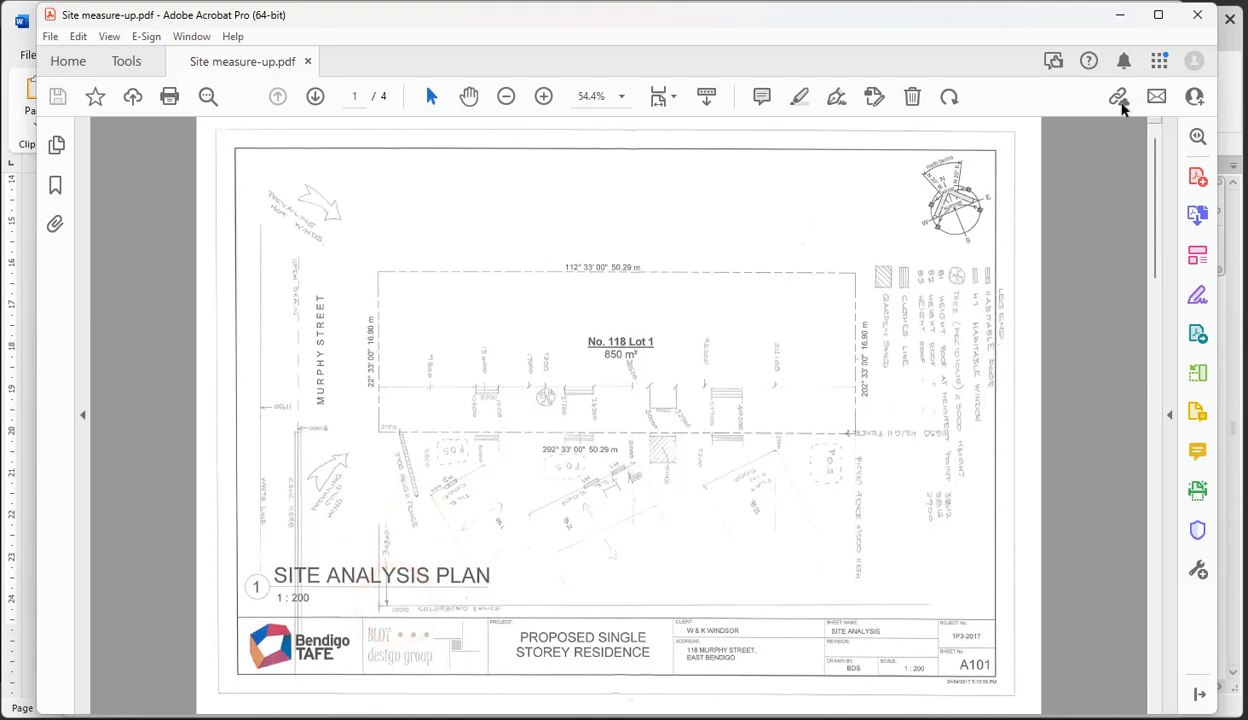
- Minimize the measure-up PDF and return to the Site Analysis Plan in Revit
click(1121, 17)
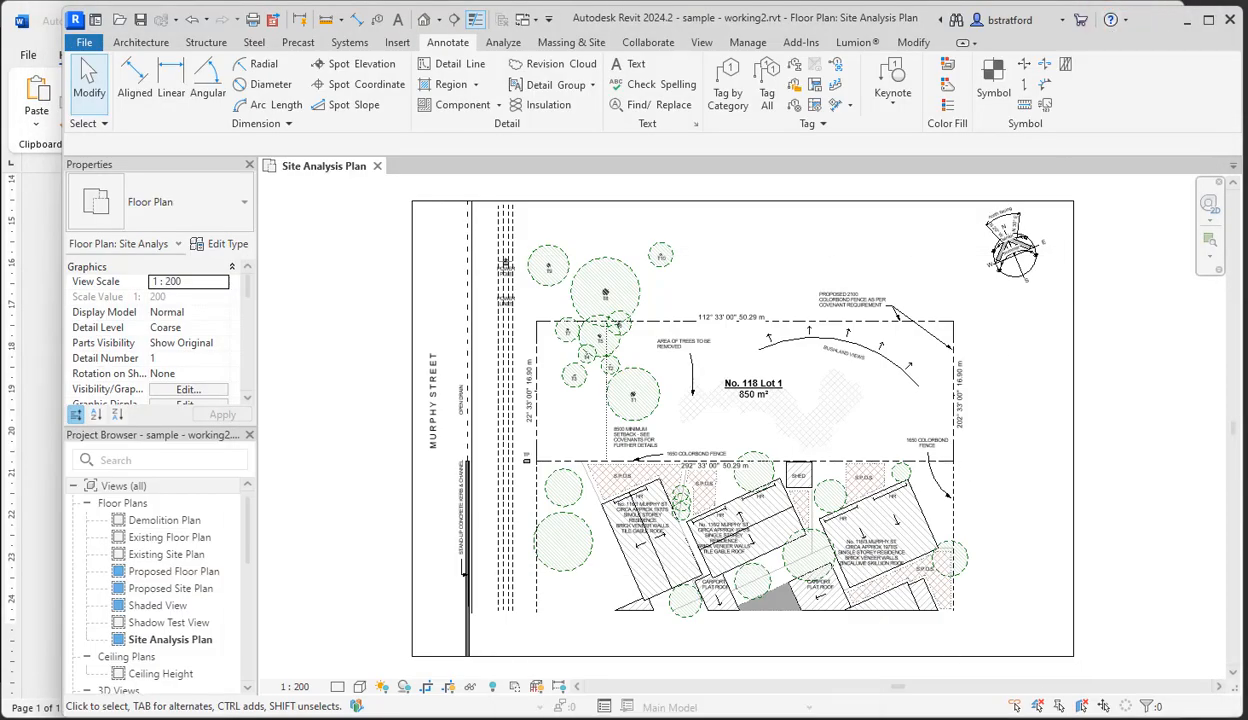
key(alt+Tab)
click(1233, 636)
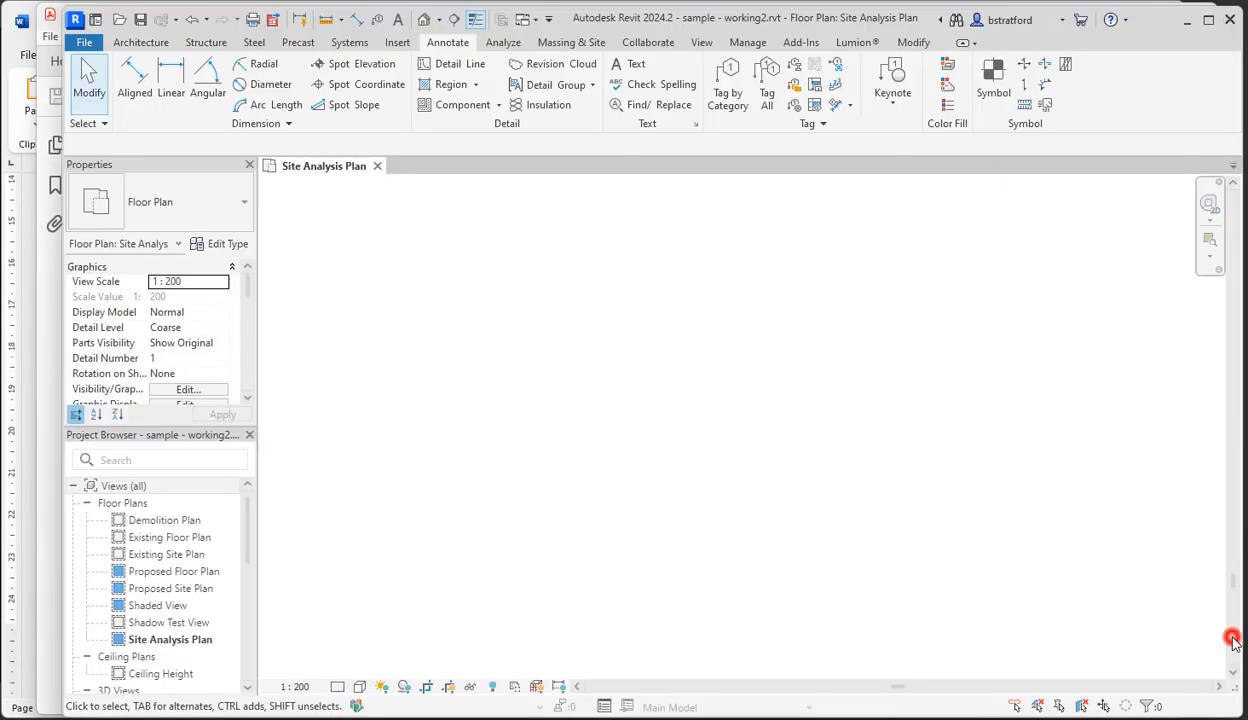
- Turn off cropping for the Site Analysis Plan and hide its crop region
click(1234, 492)
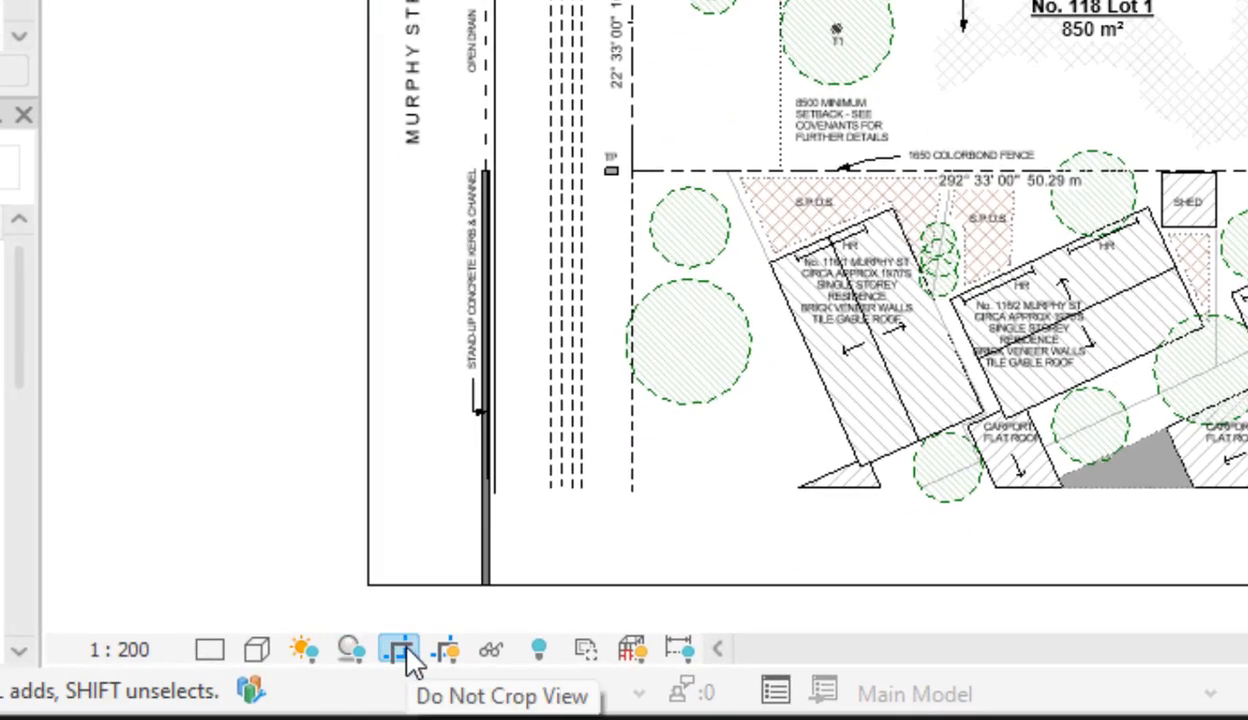
click(405, 656)
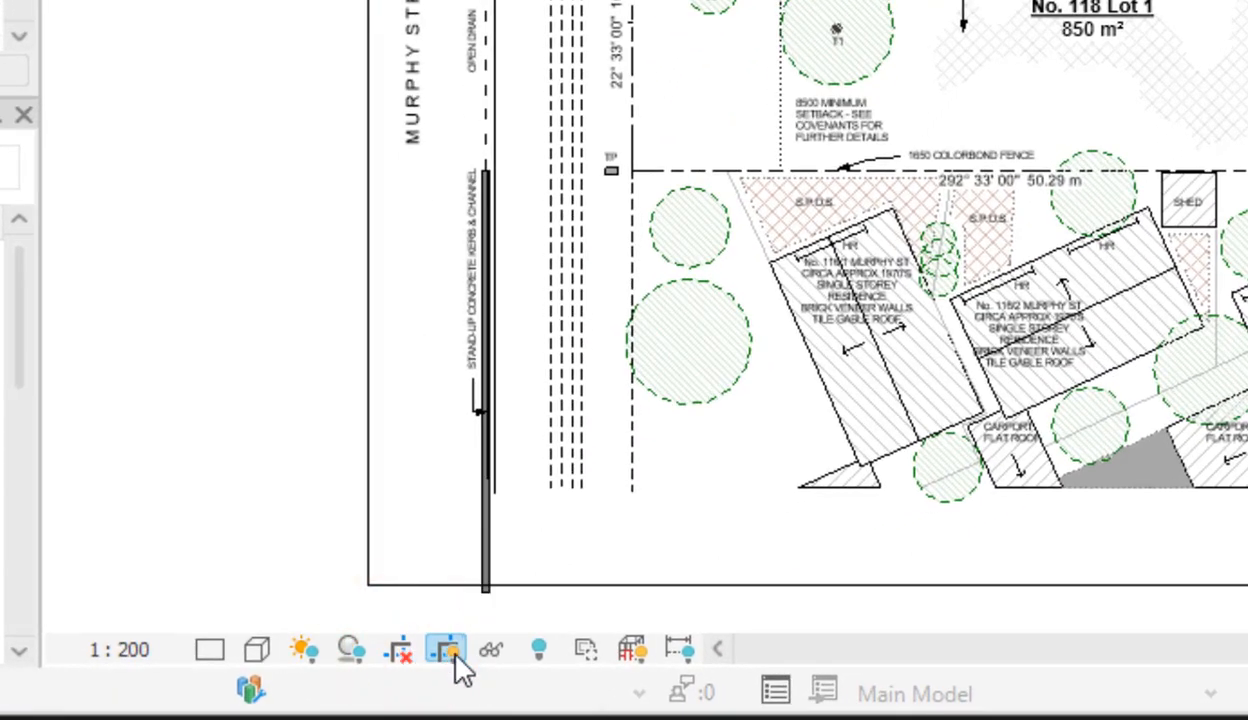
click(452, 655)
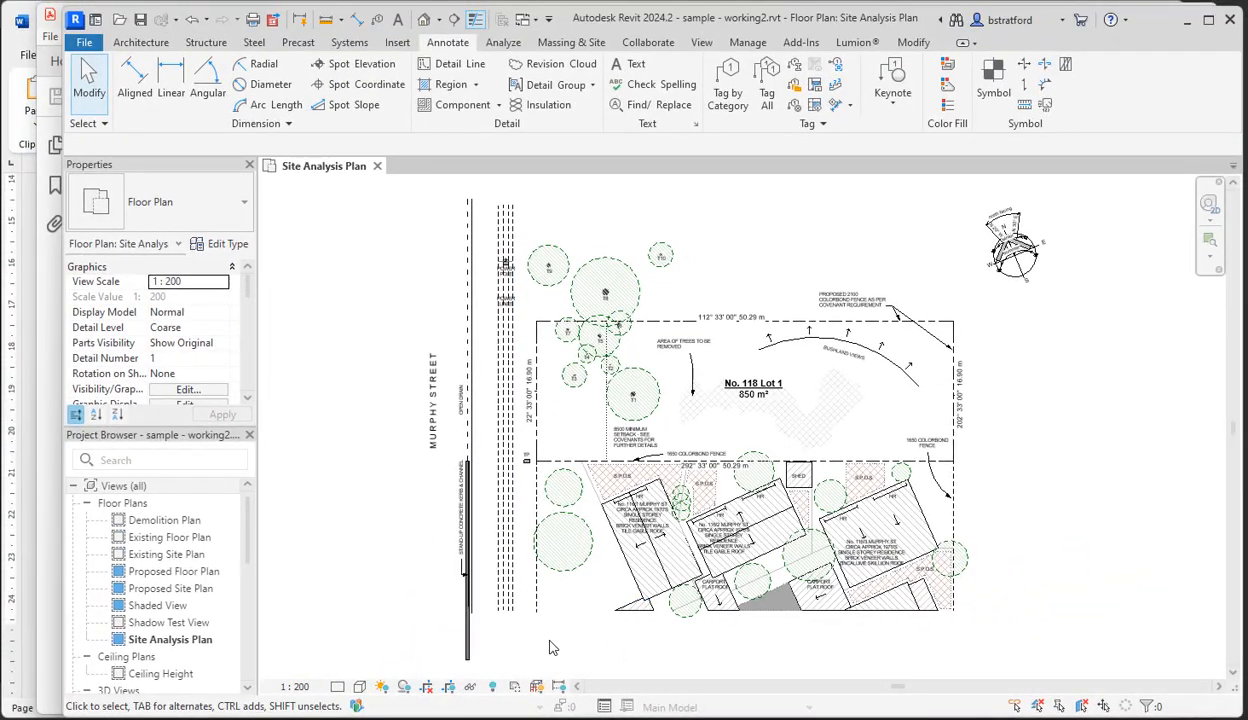
- Restore the crop region and draw a thin detail line about 13 m long crossing its edge, beside the lot's rear boundary
click(448, 686)
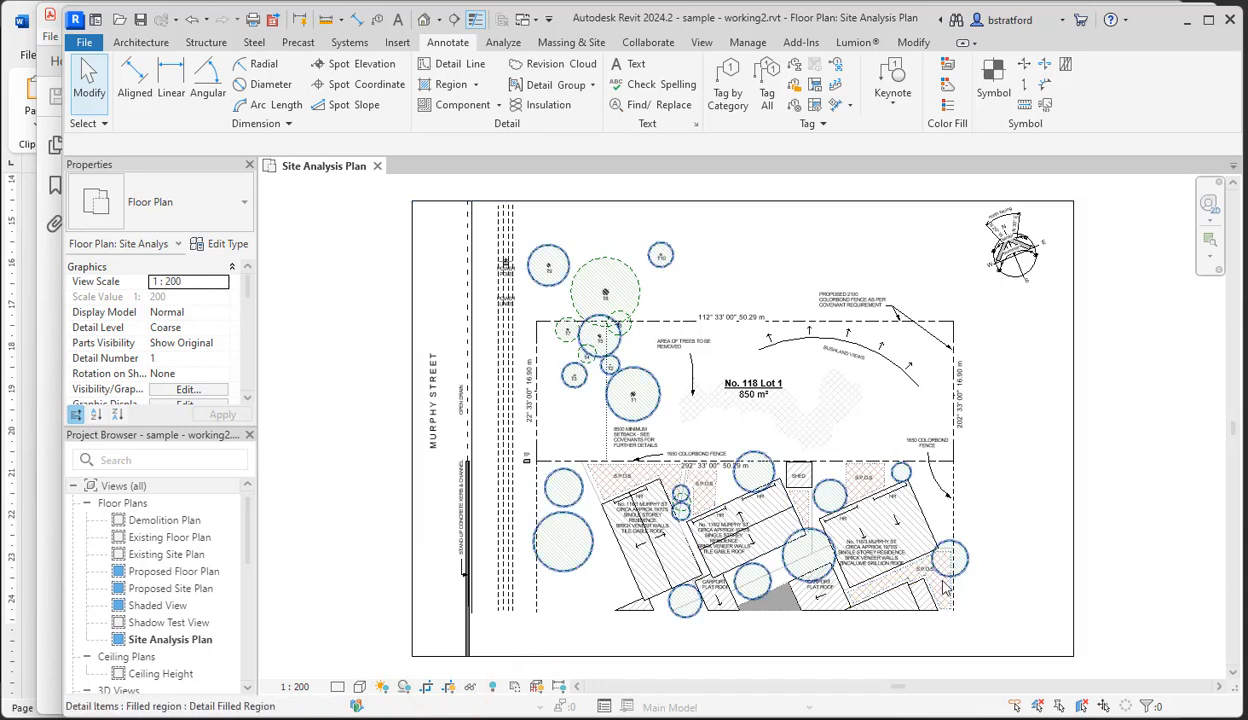
click(1012, 566)
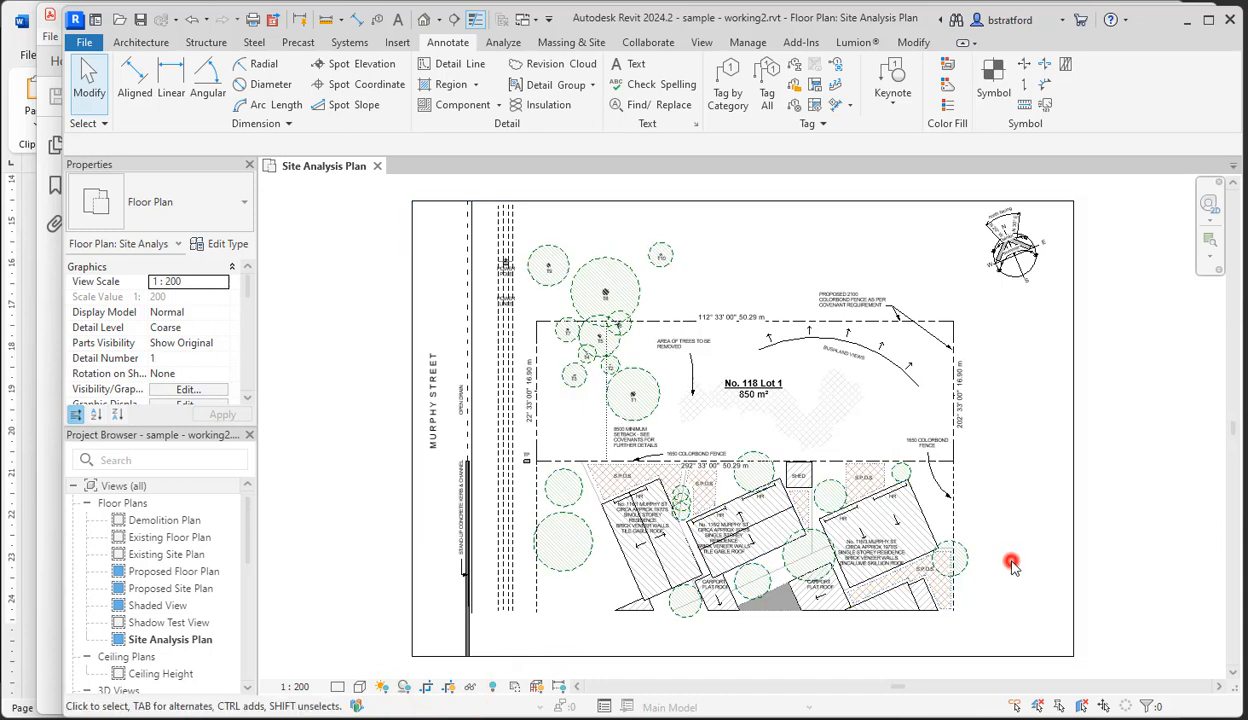
click(449, 66)
click(1022, 432)
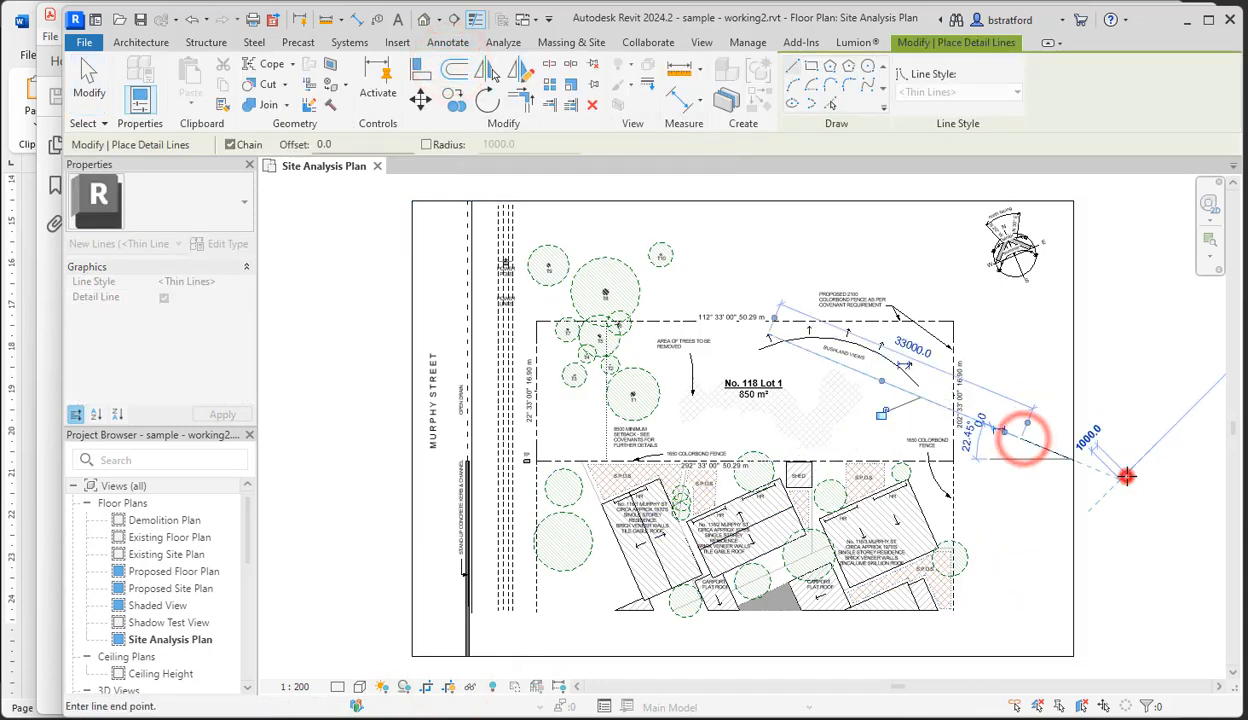
click(1127, 476)
click(89, 80)
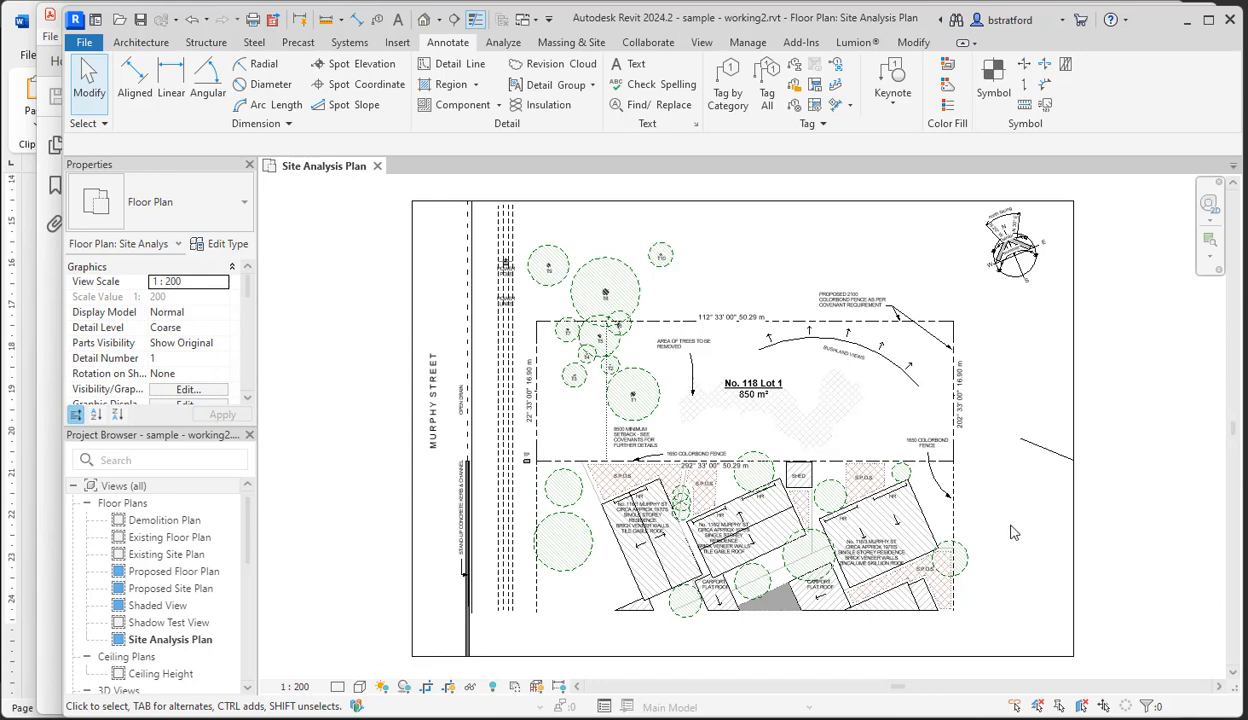
- Turn cropping off, hide the crop region again and delete the sloping test line beside the lot
click(426, 686)
click(449, 687)
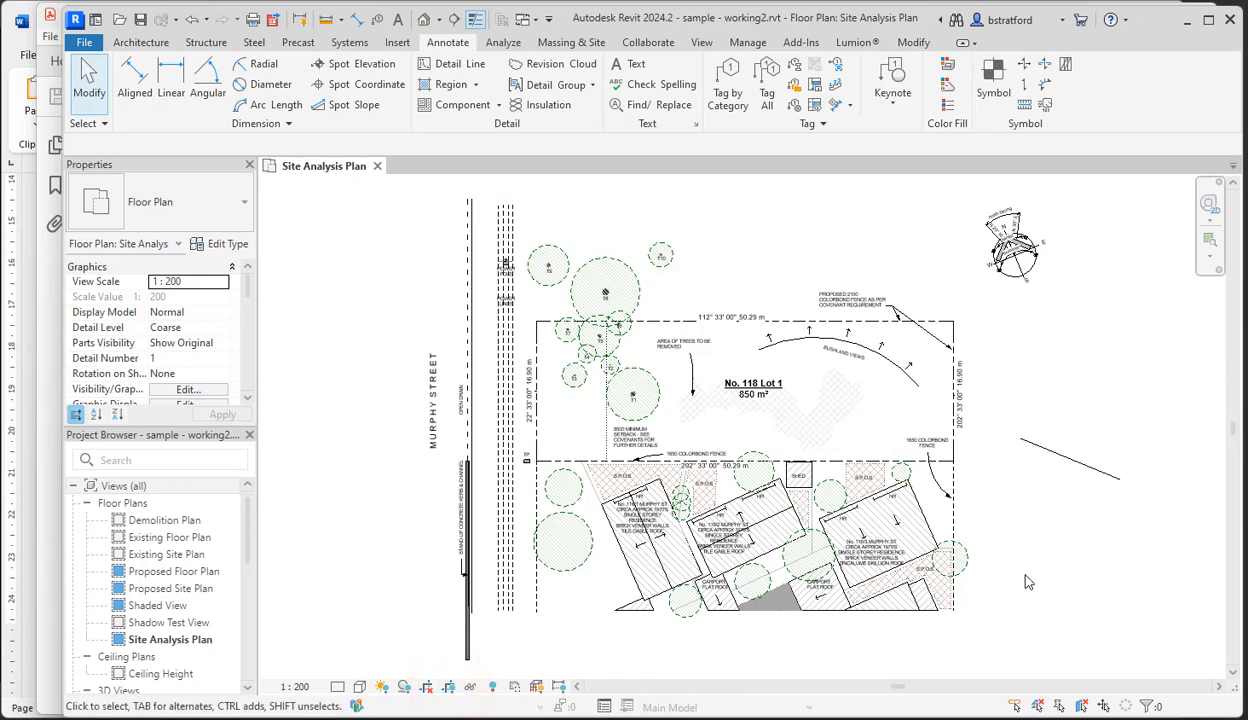
click(1057, 453)
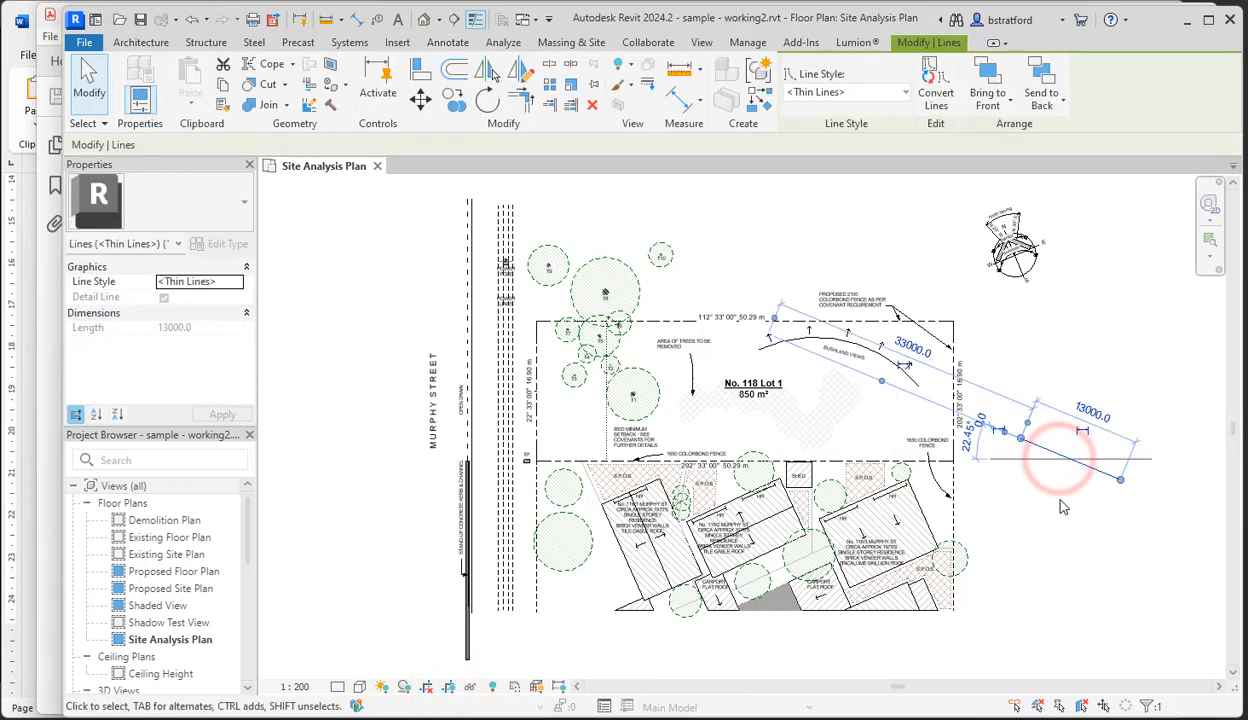
key(Delete)
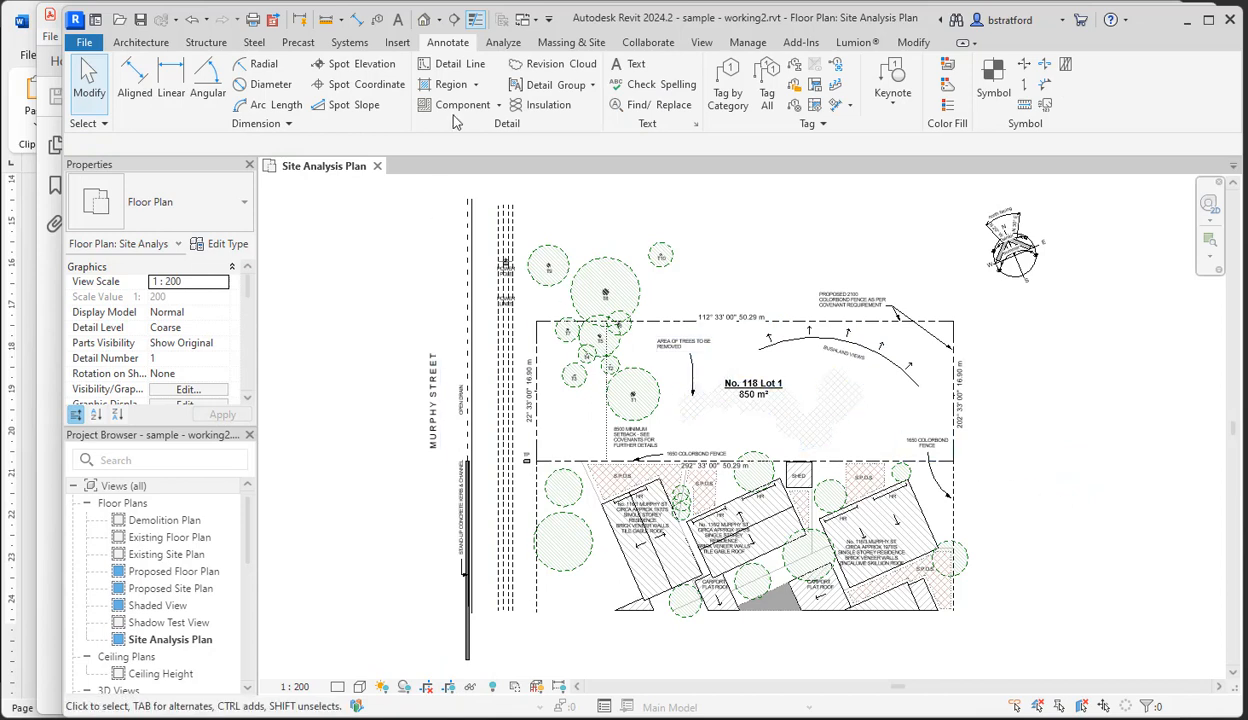
- Draw a thin detail line offset 10000 outside the lot's upper boundary using Pick Lines
click(446, 63)
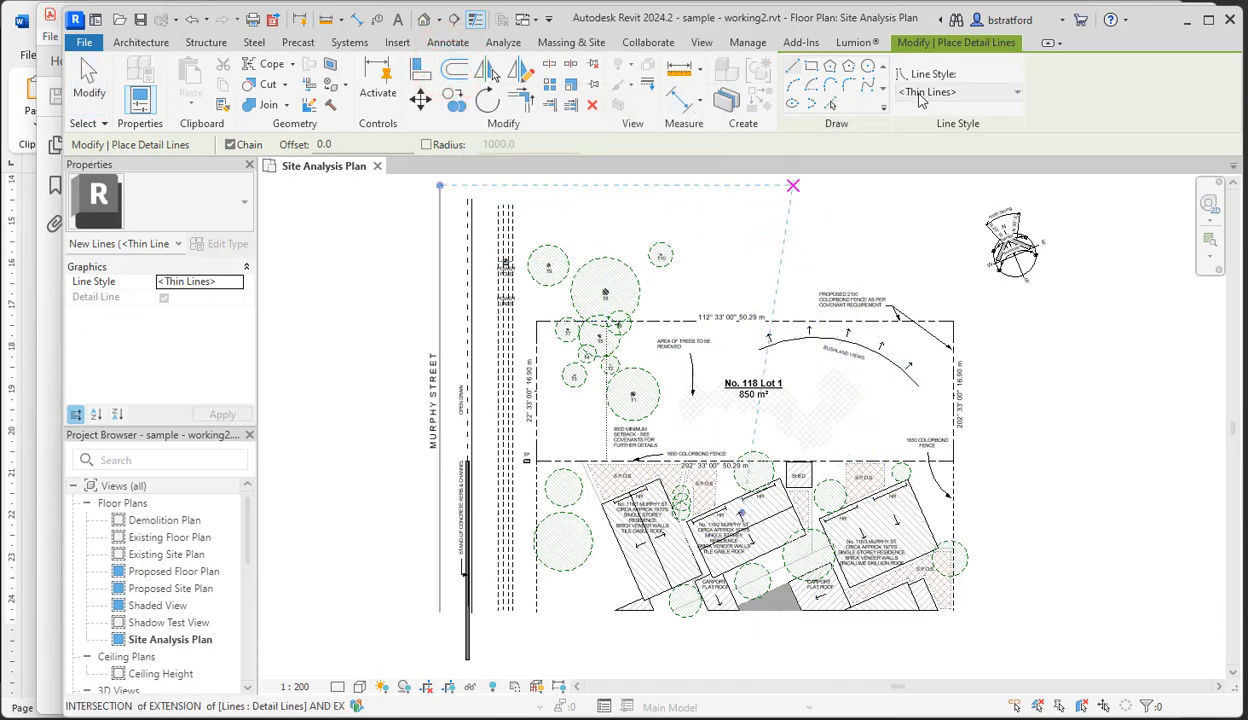
click(919, 94)
click(920, 96)
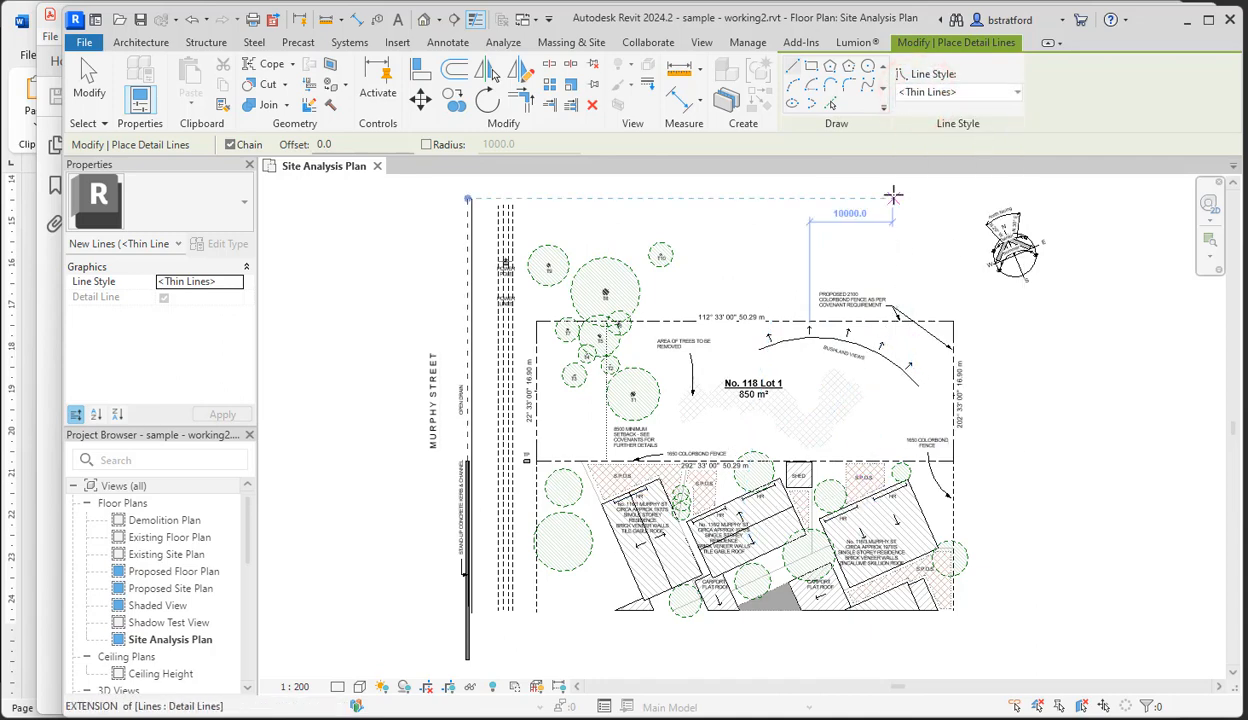
click(927, 94)
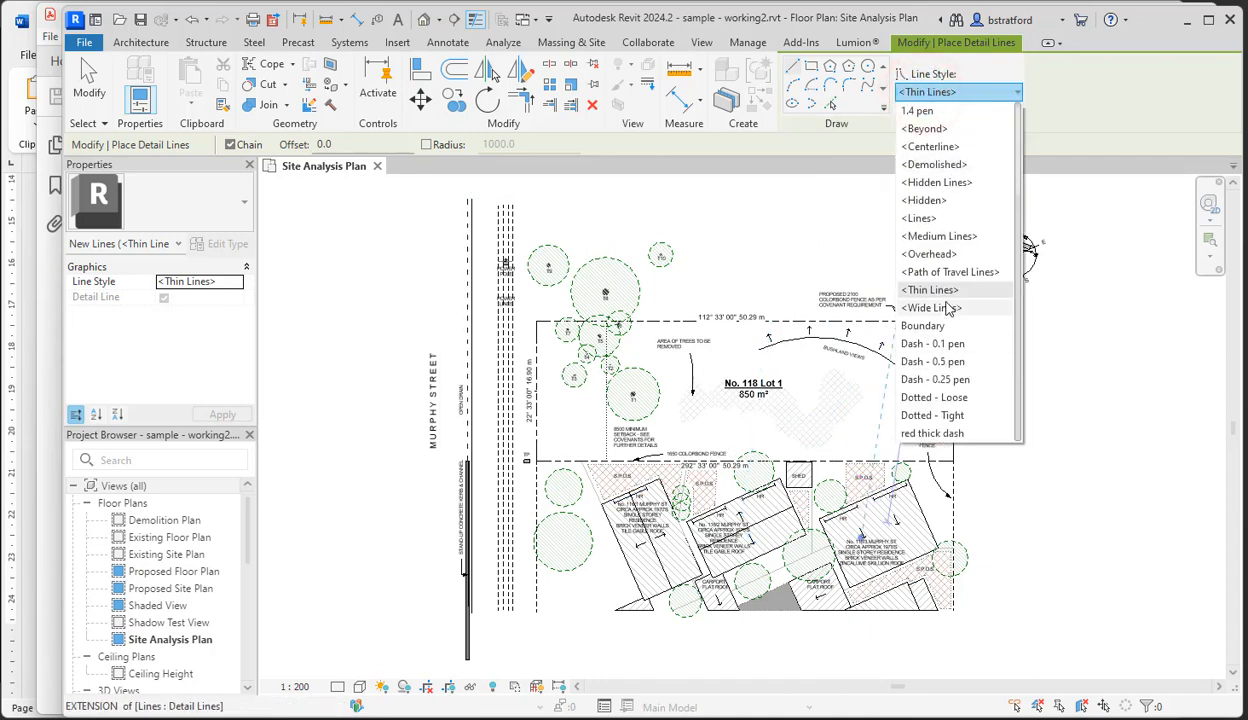
scroll(938, 237, up, 3)
scroll(938, 237, down, 3)
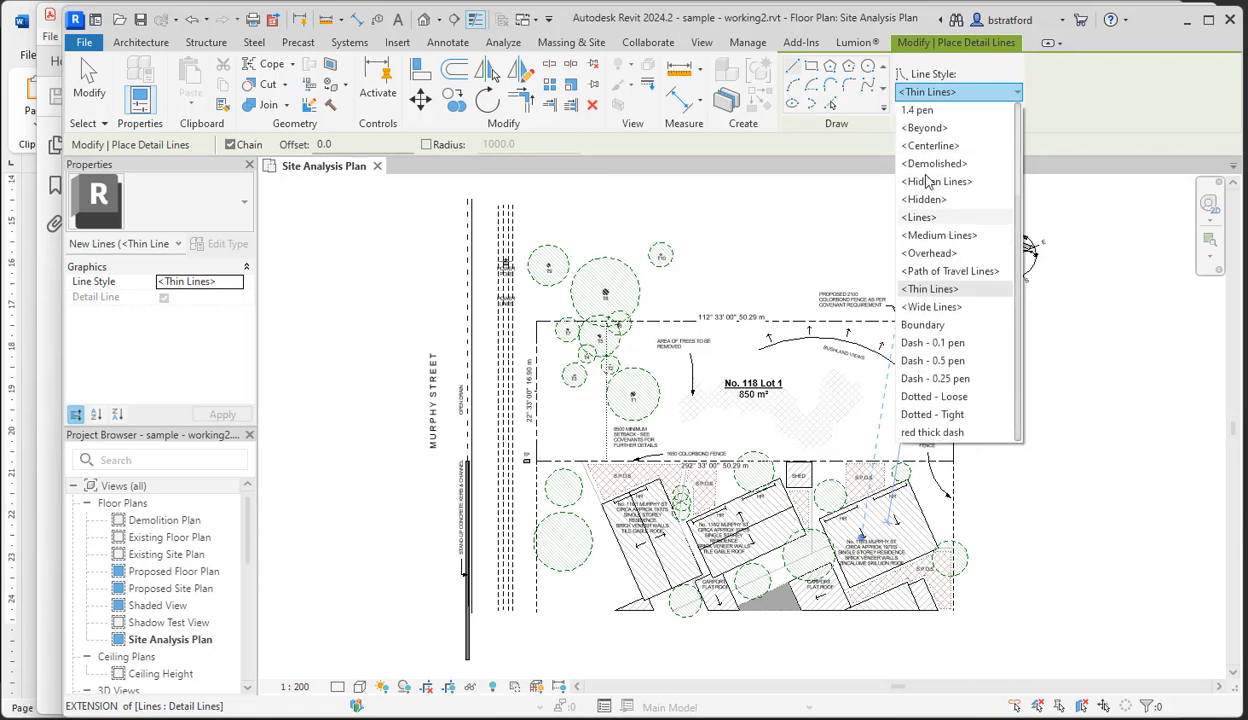
click(935, 93)
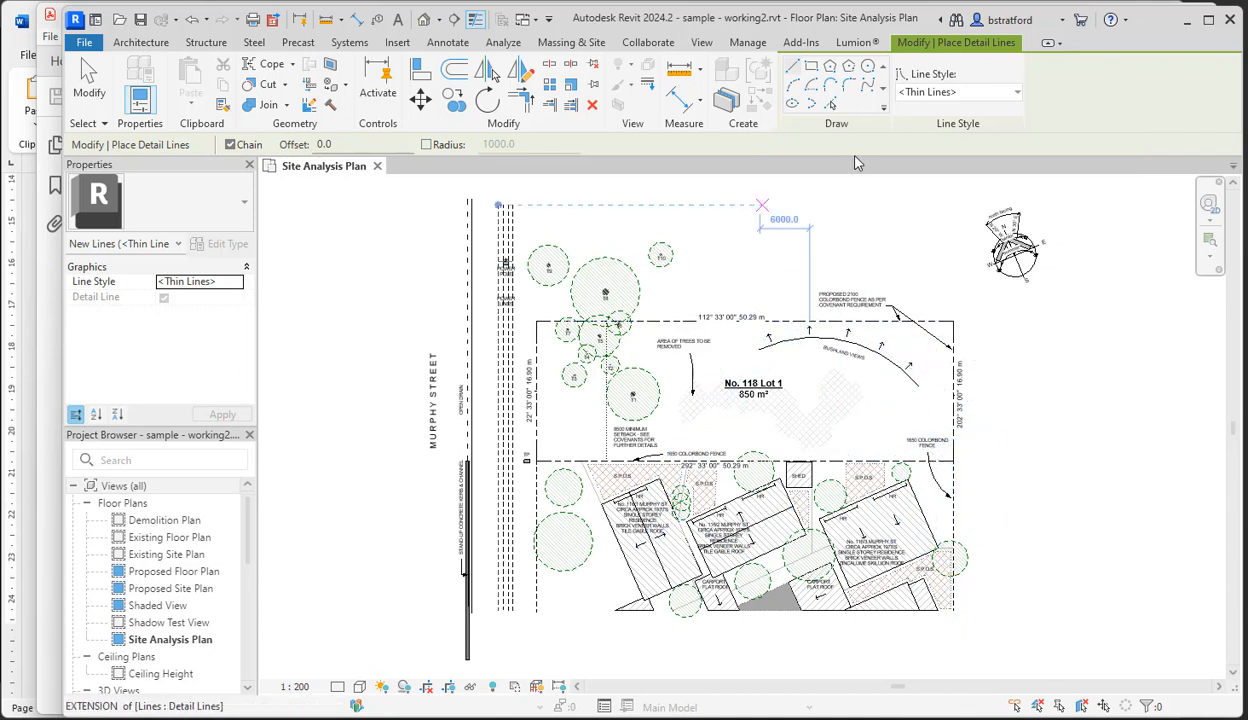
click(830, 105)
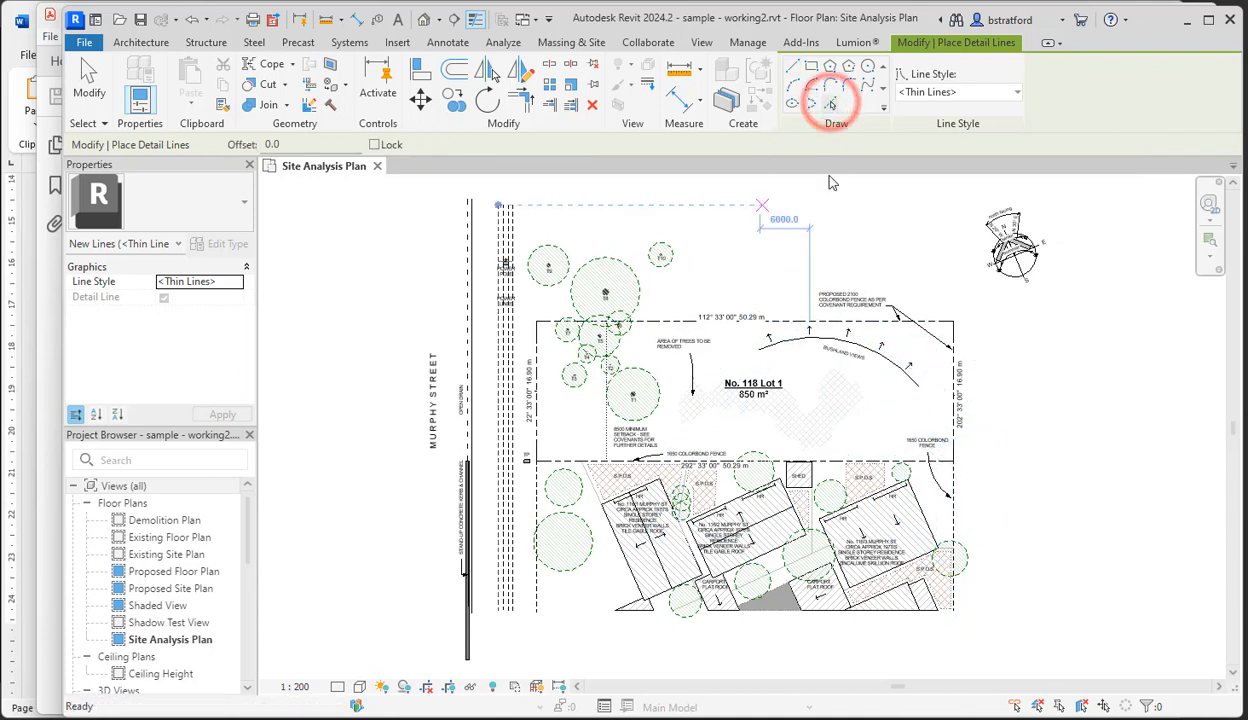
click(298, 144)
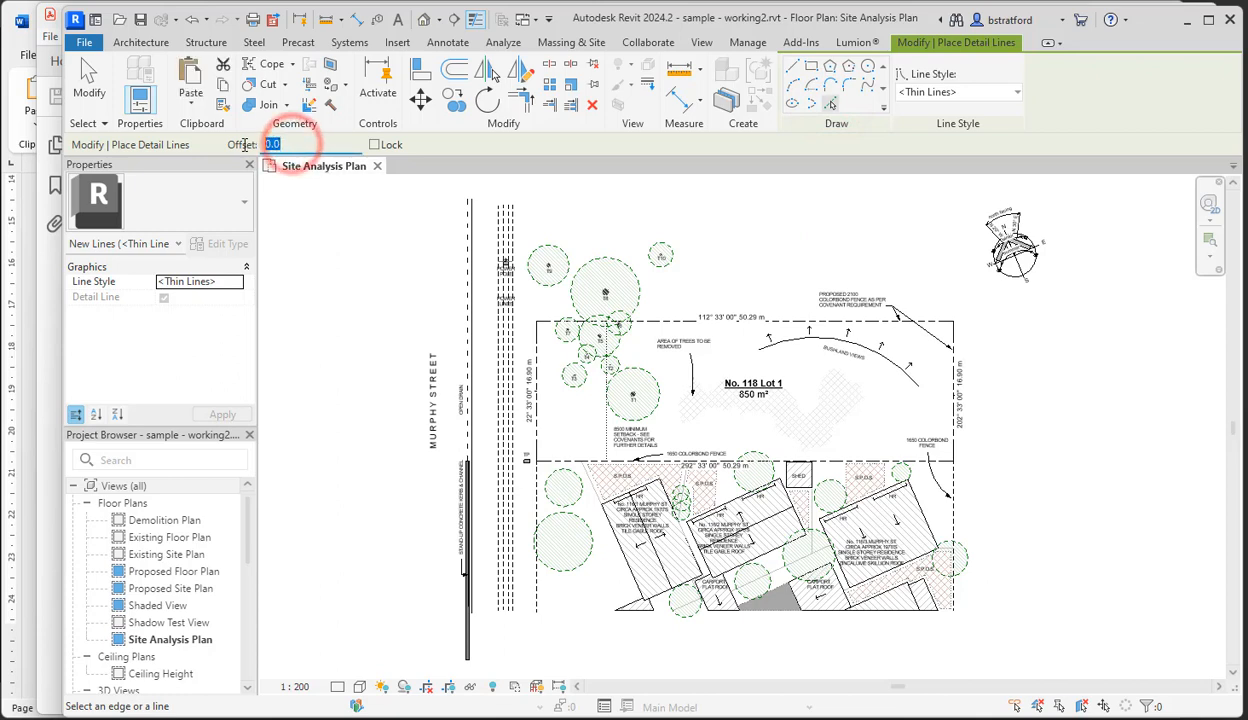
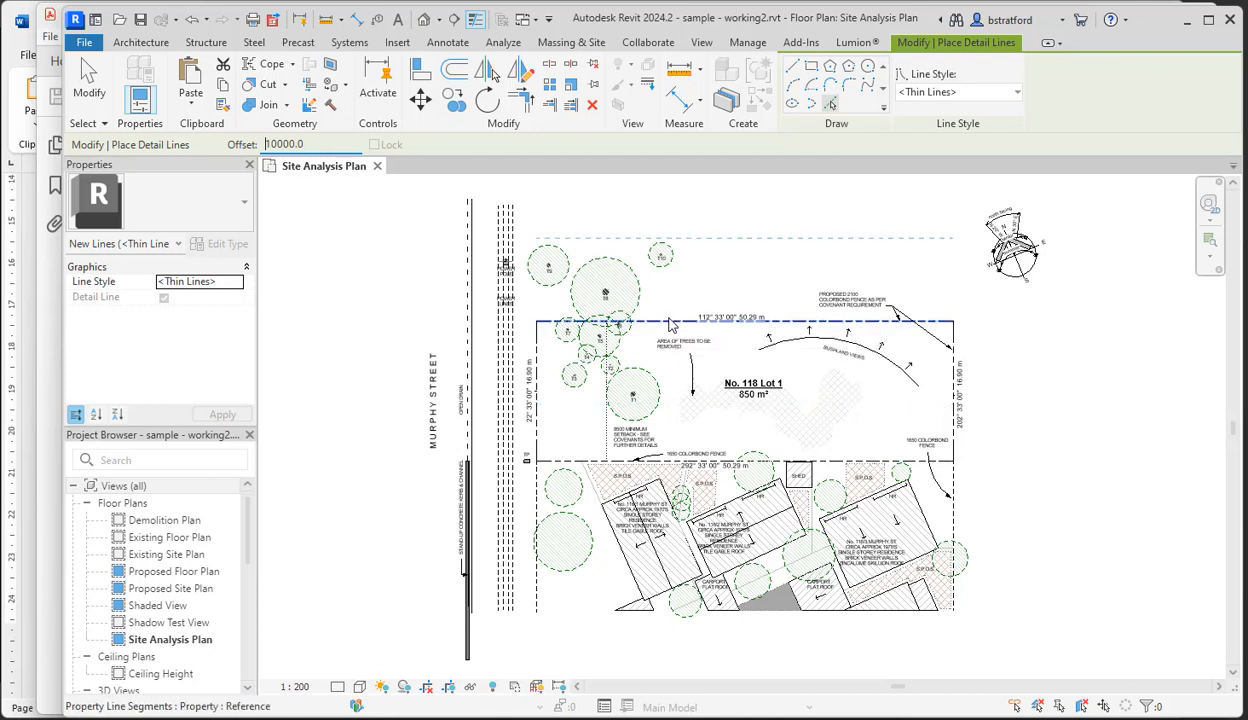
click(670, 325)
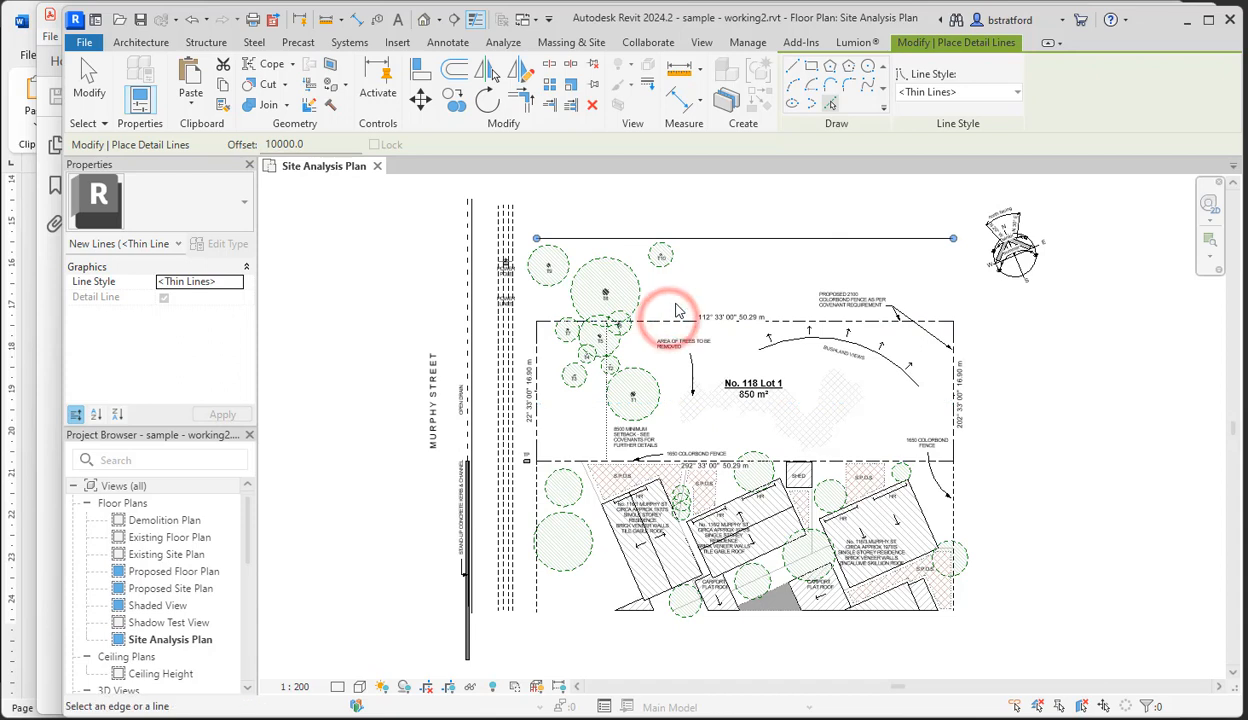
- Offset a detail line 10000 beyond the lot's rear boundary and stretch its lower end below the neighbouring units, about 50.4 m long overall
click(957, 345)
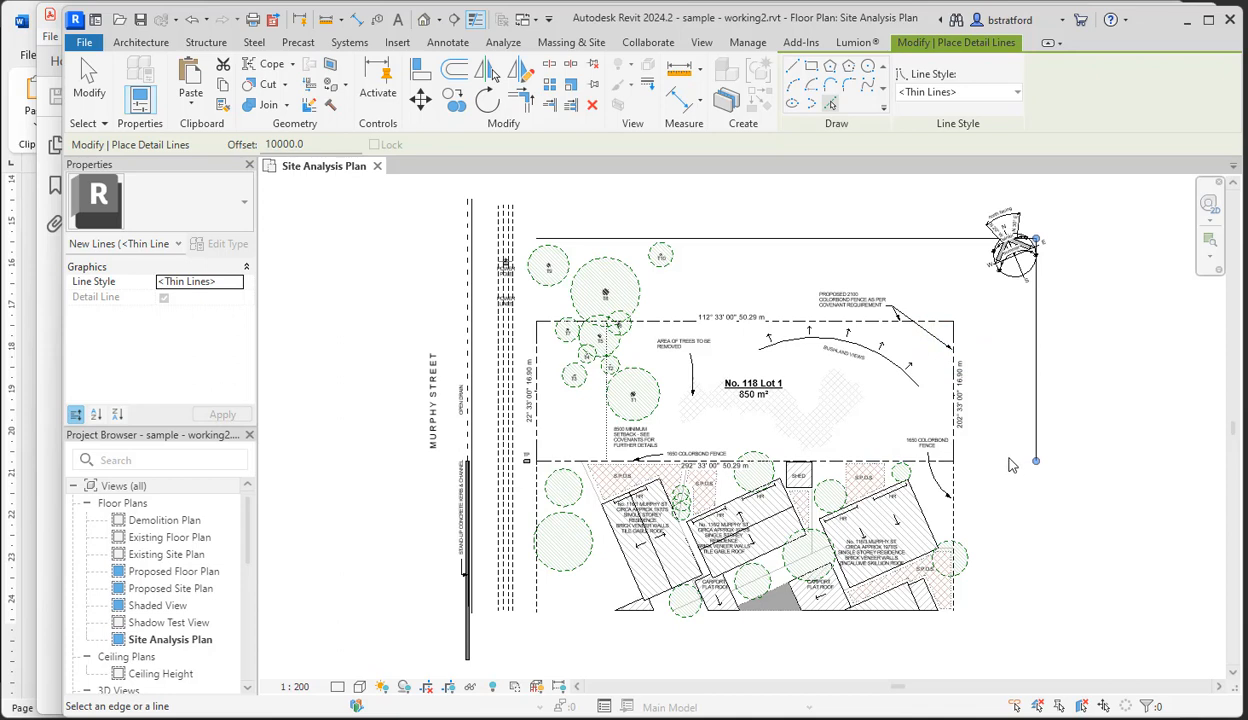
drag(1037, 470, 1035, 655)
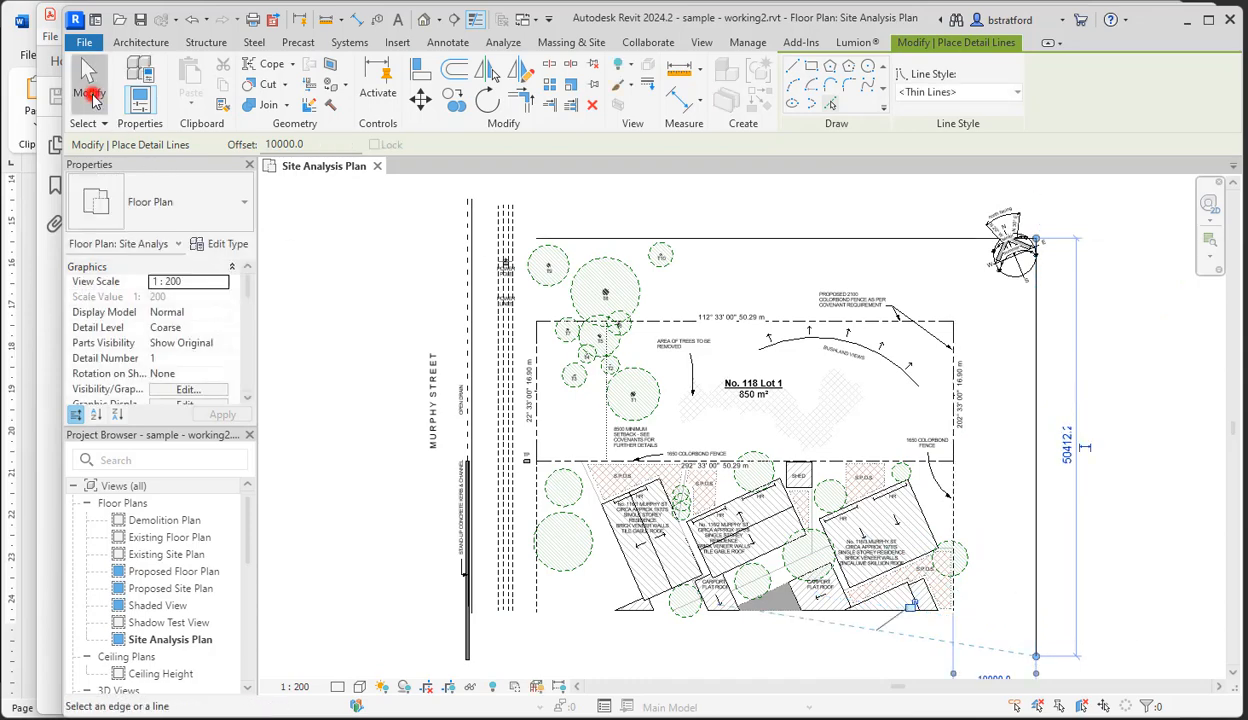
click(88, 86)
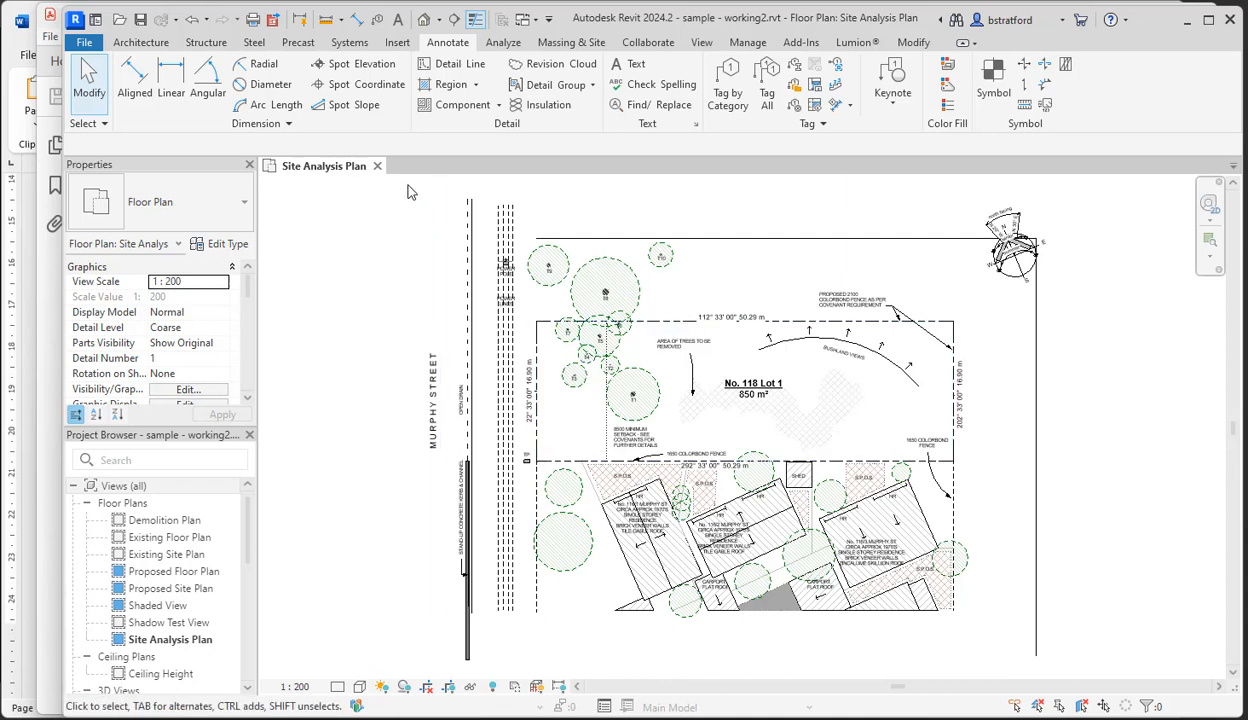
- Draw a horizontal thin detail line with a 30300 offset below the lot's lower boundary, from the street corner past the rear offset line
click(452, 66)
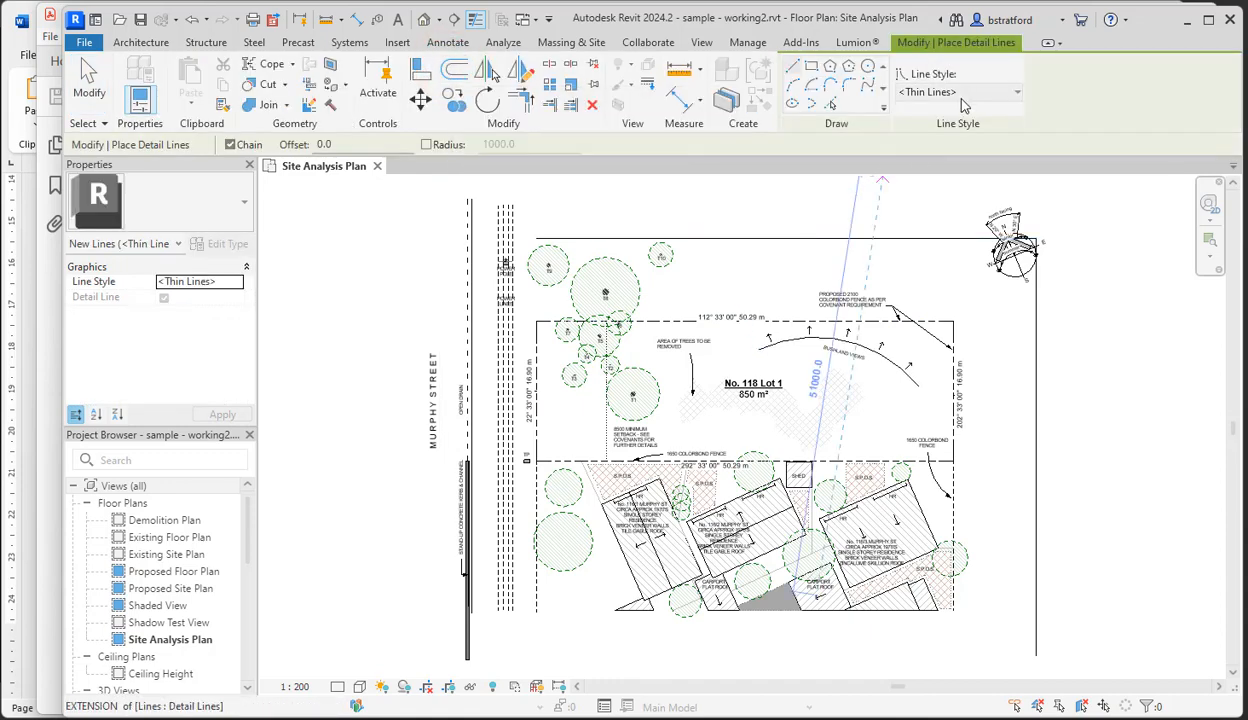
click(793, 68)
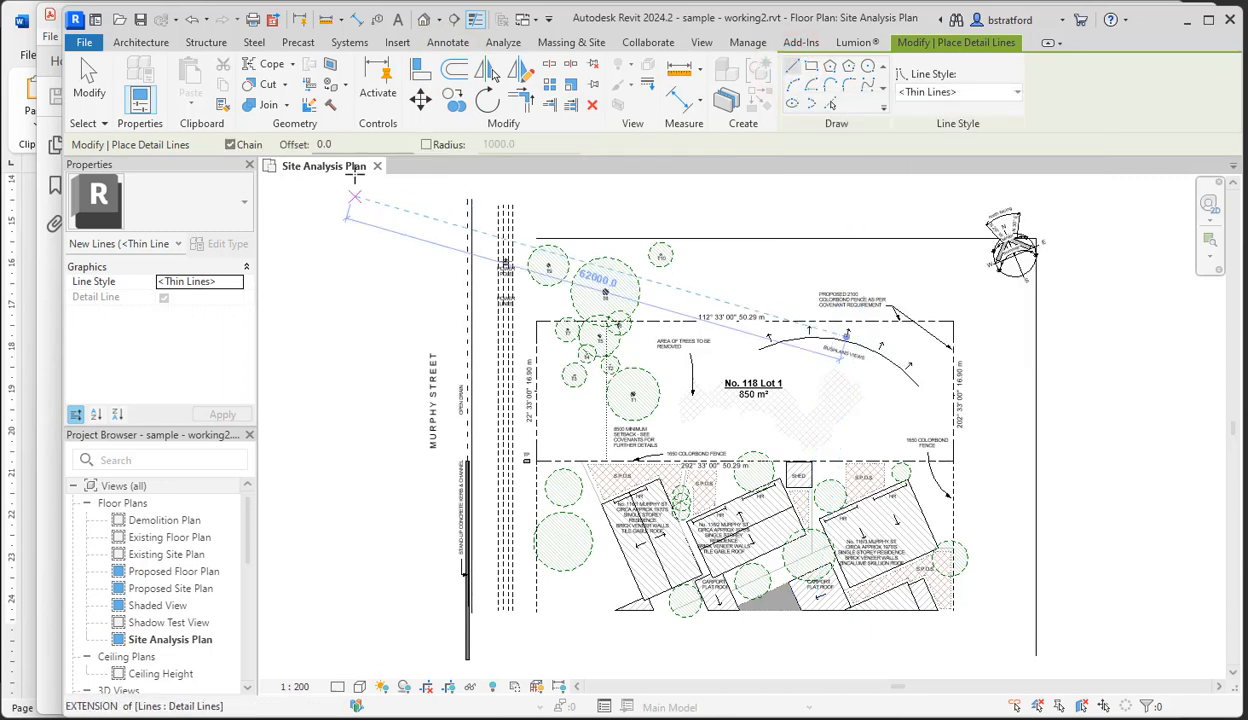
click(322, 144)
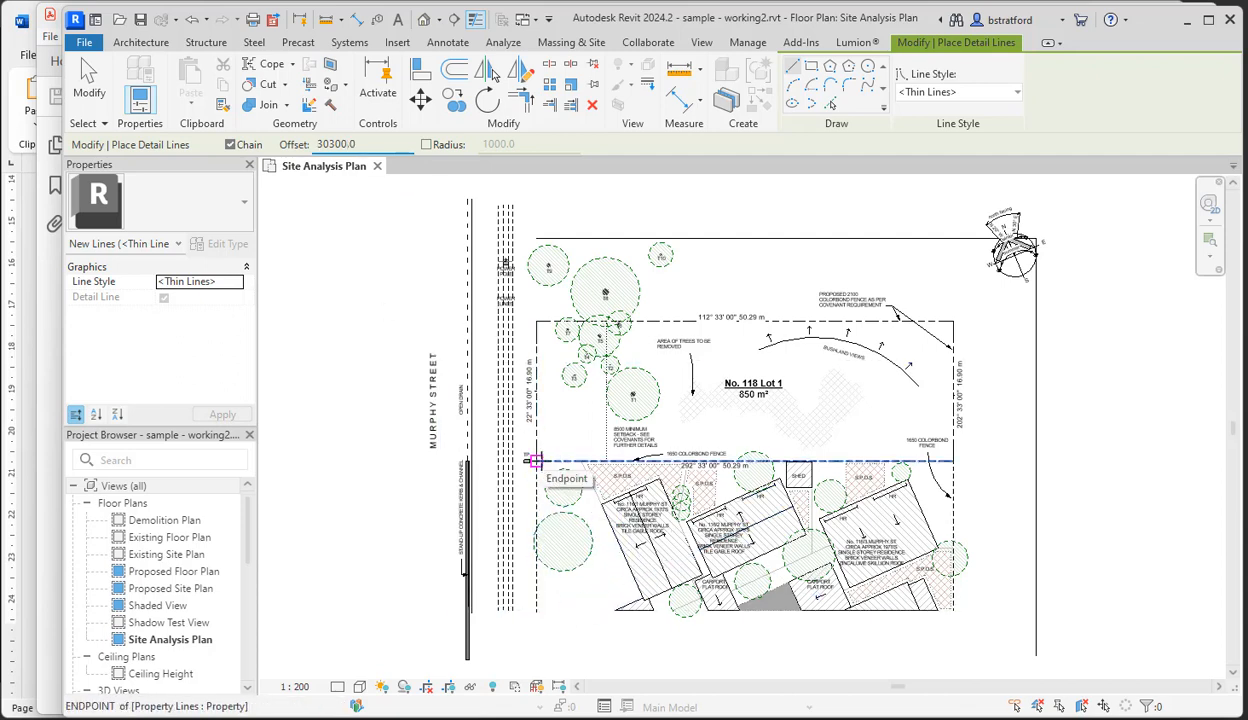
click(535, 461)
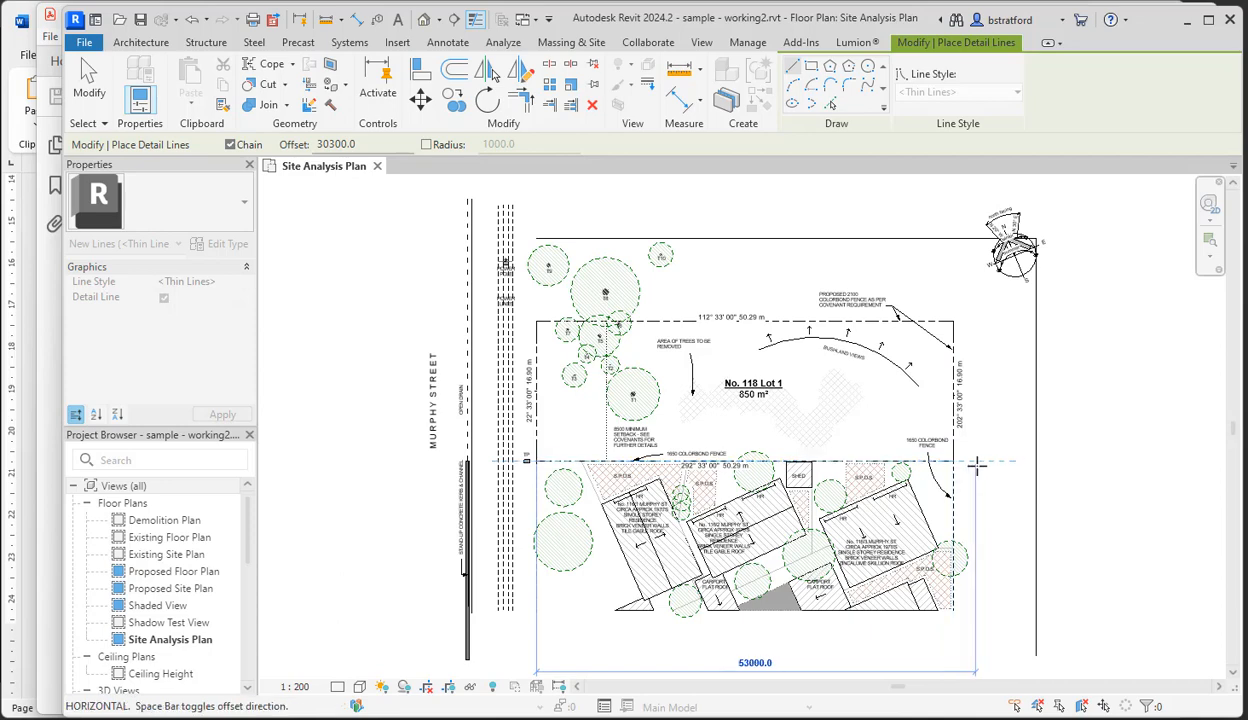
scroll(982, 427, down, 3)
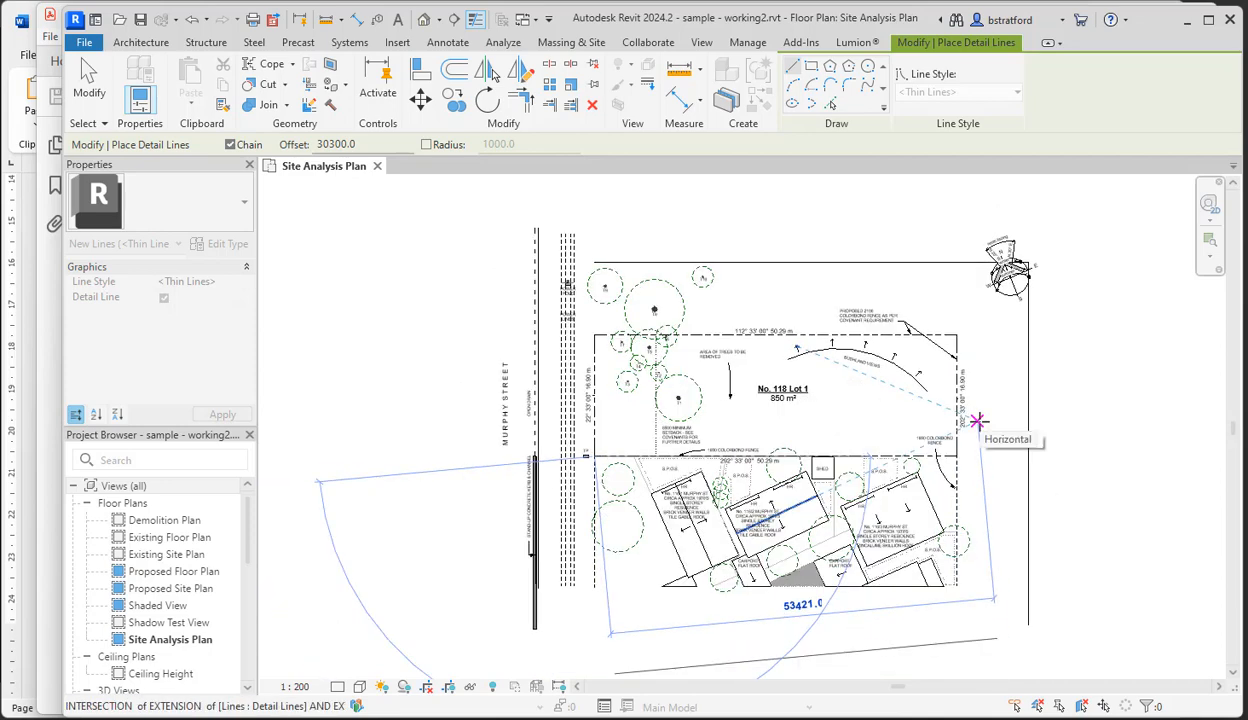
middle_drag(960, 418, 886, 397)
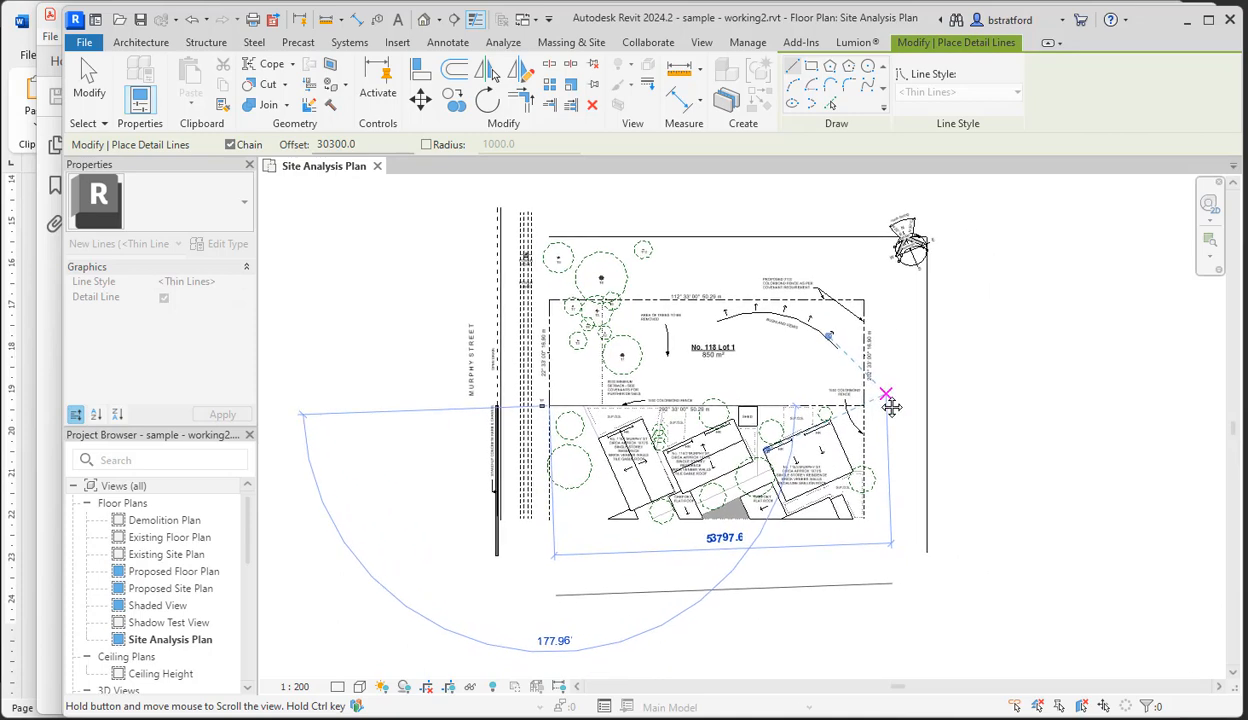
scroll(882, 399, up, 2)
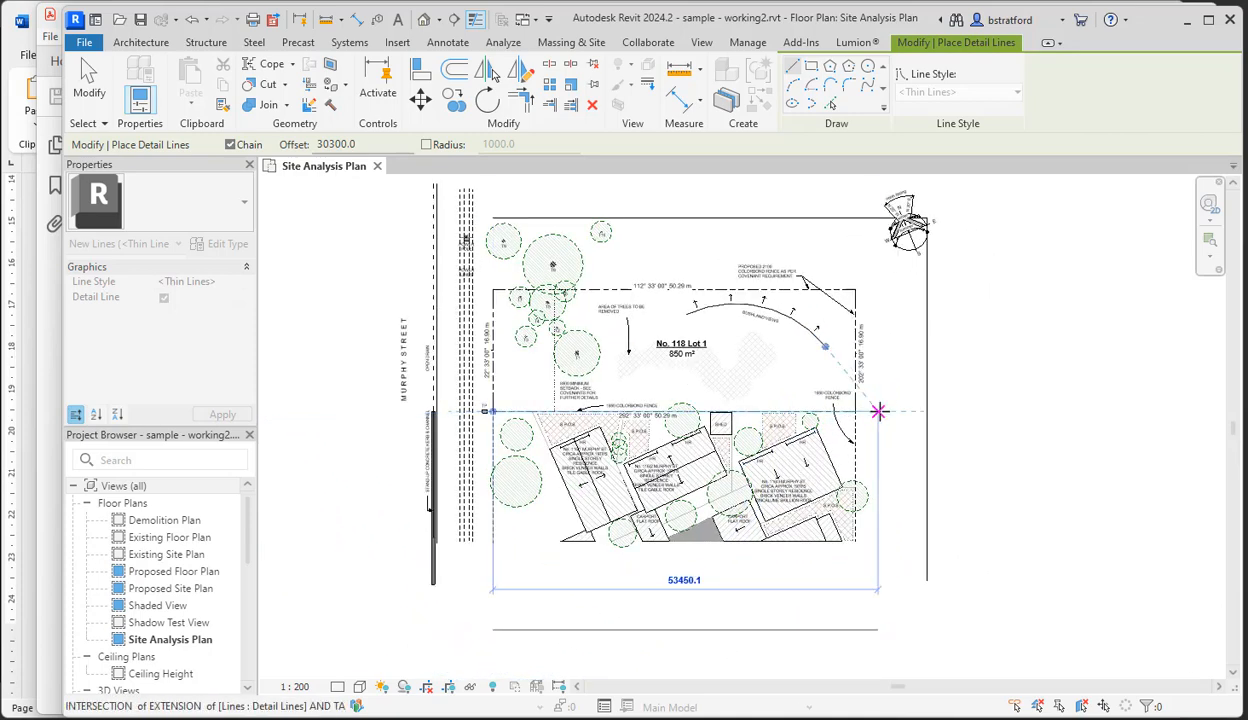
key(space)
key(space)
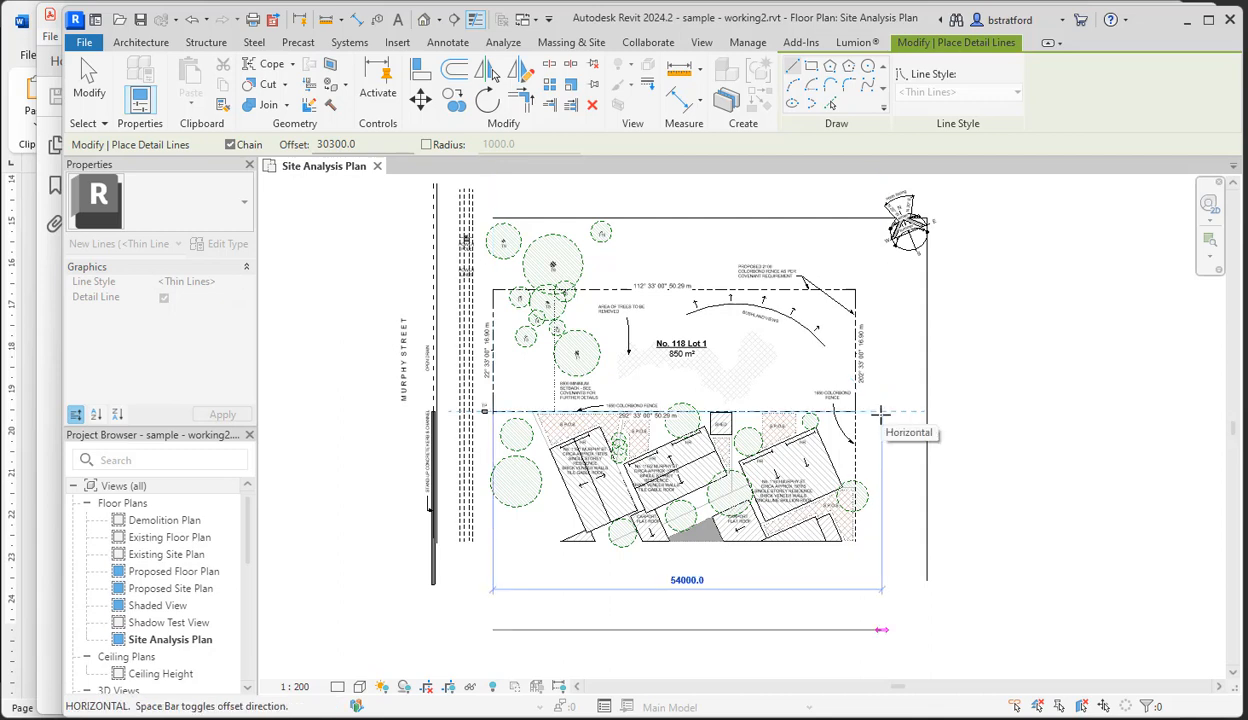
click(992, 412)
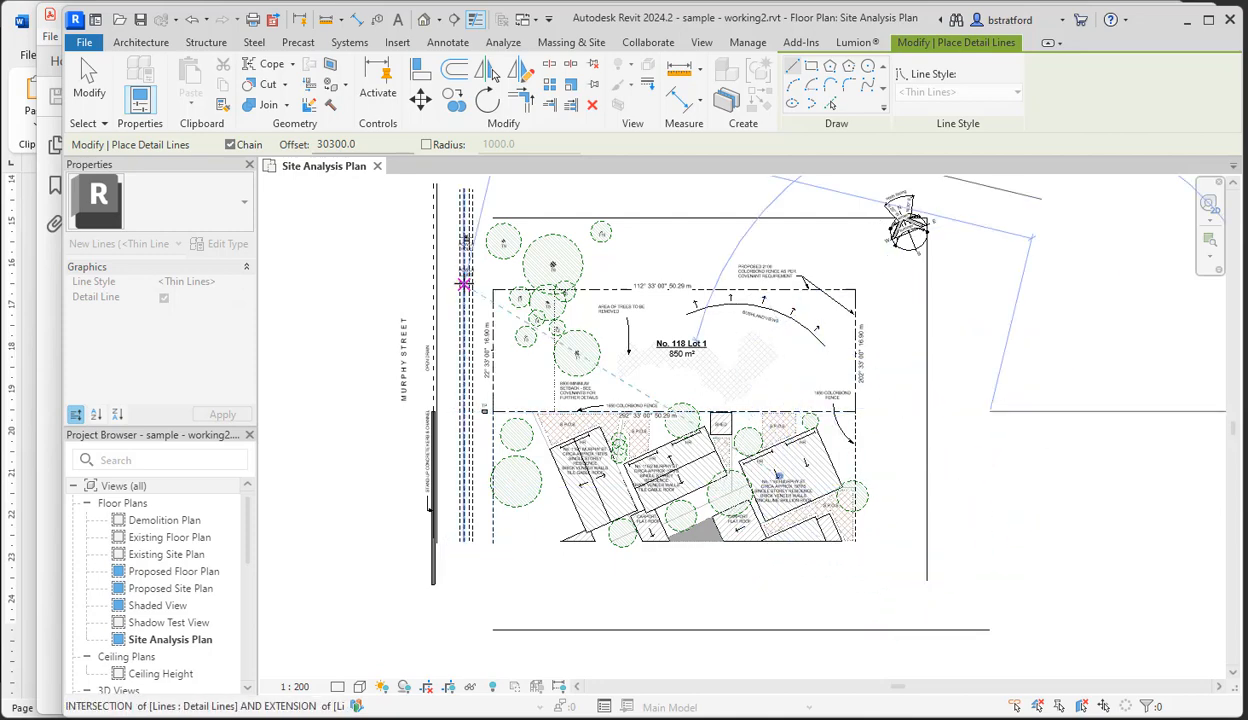
click(88, 80)
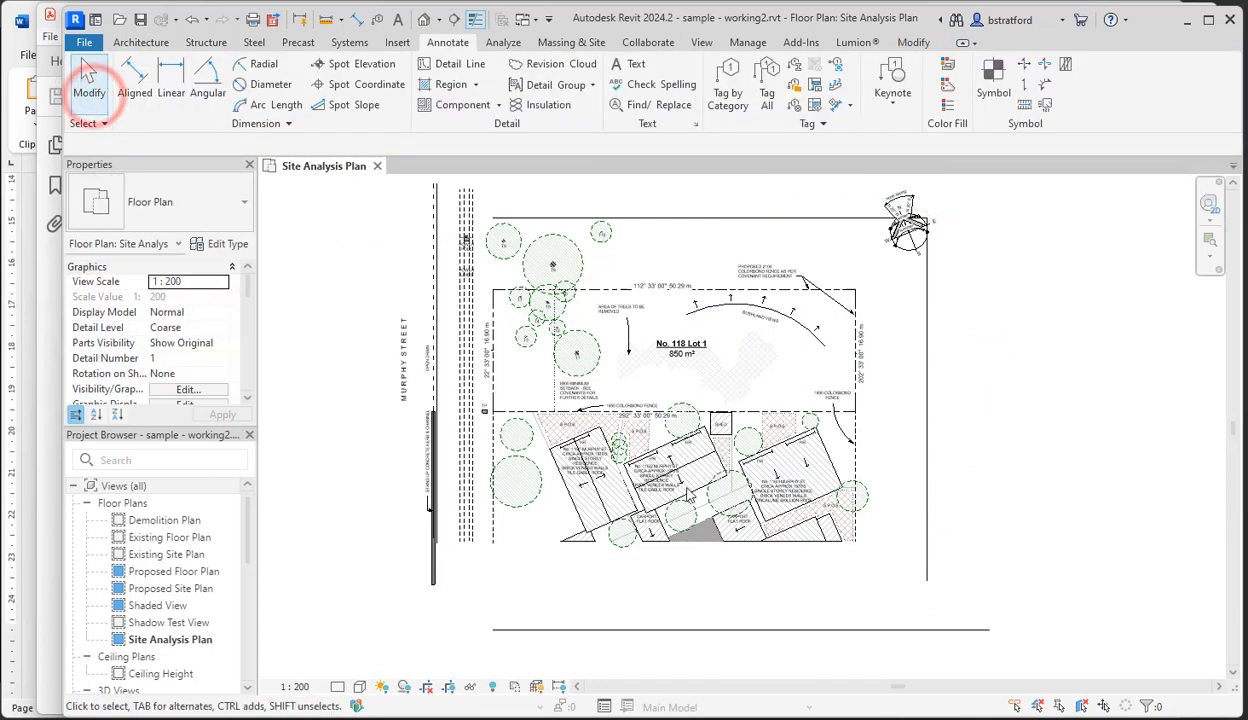
- Extend the vertical rear offset line downward so that it crosses the horizontal line below the neighbouring units
click(930, 579)
drag(925, 612, 927, 645)
click(590, 596)
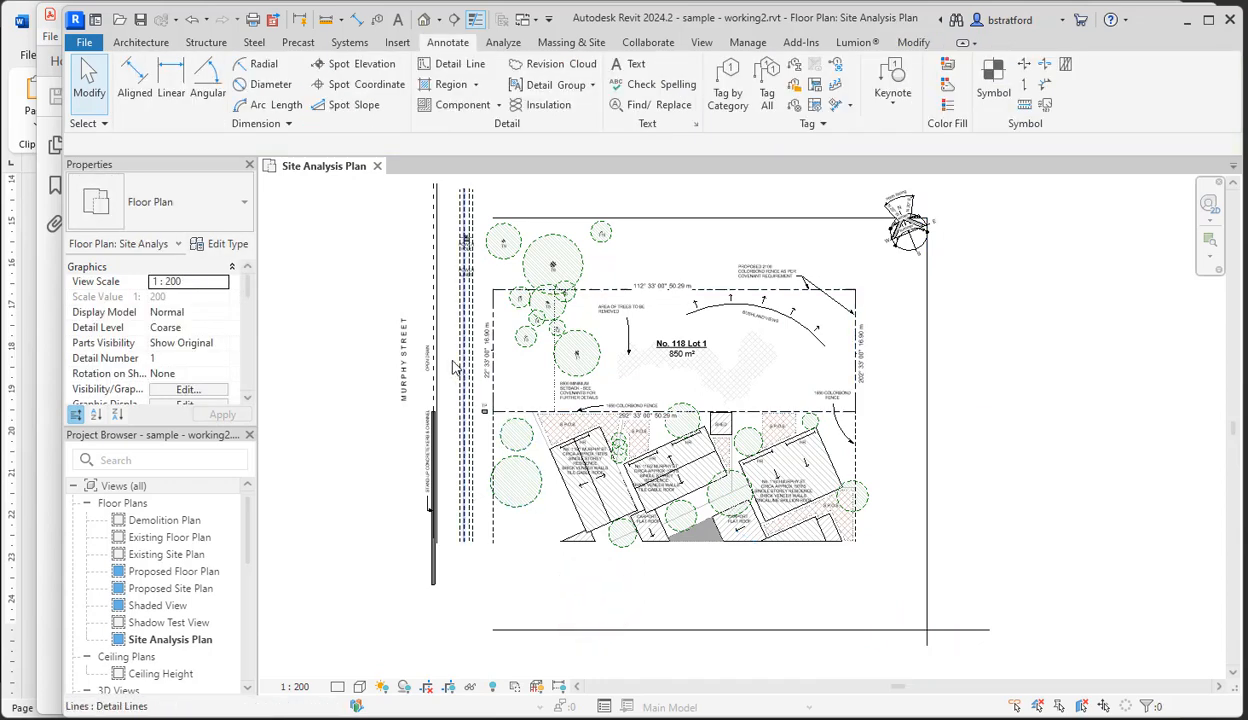
- Stretch the lower end of the vertical detail line beside the Murphy Street kerb down past the level of the lower horizontal grid line
scroll(452, 370, up, 2)
click(434, 396)
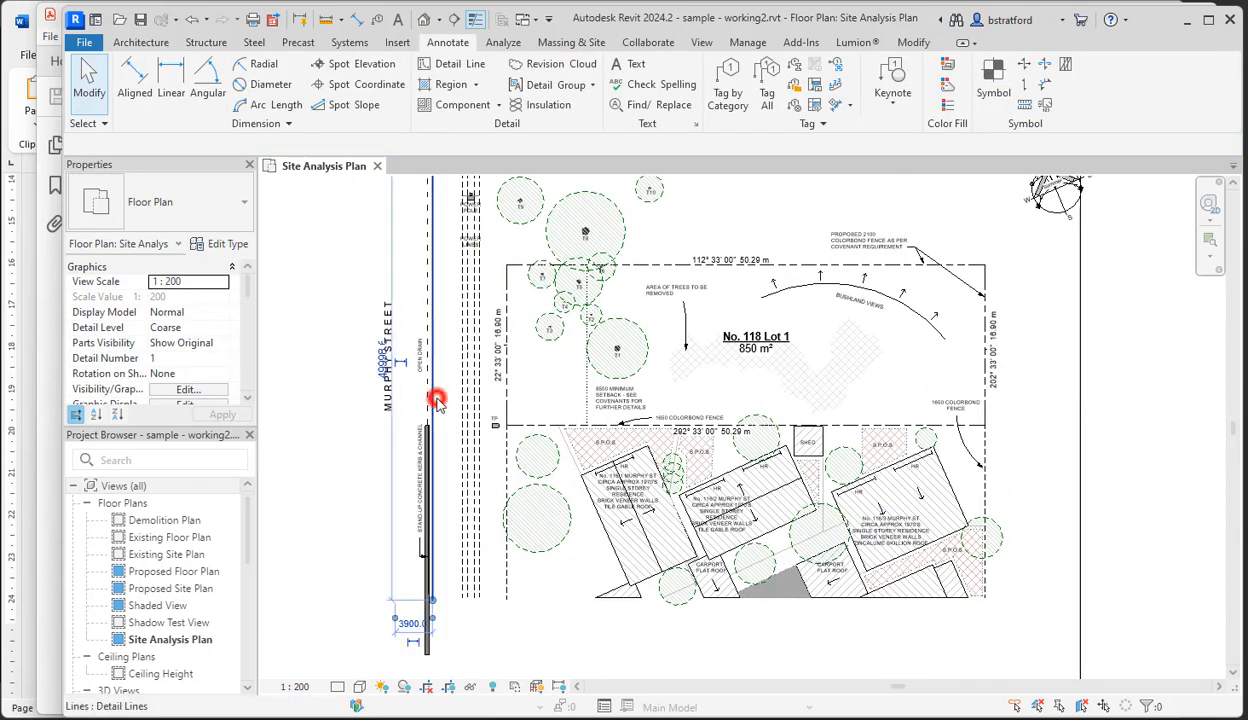
scroll(435, 391, down, 2)
scroll(440, 505, up, 3)
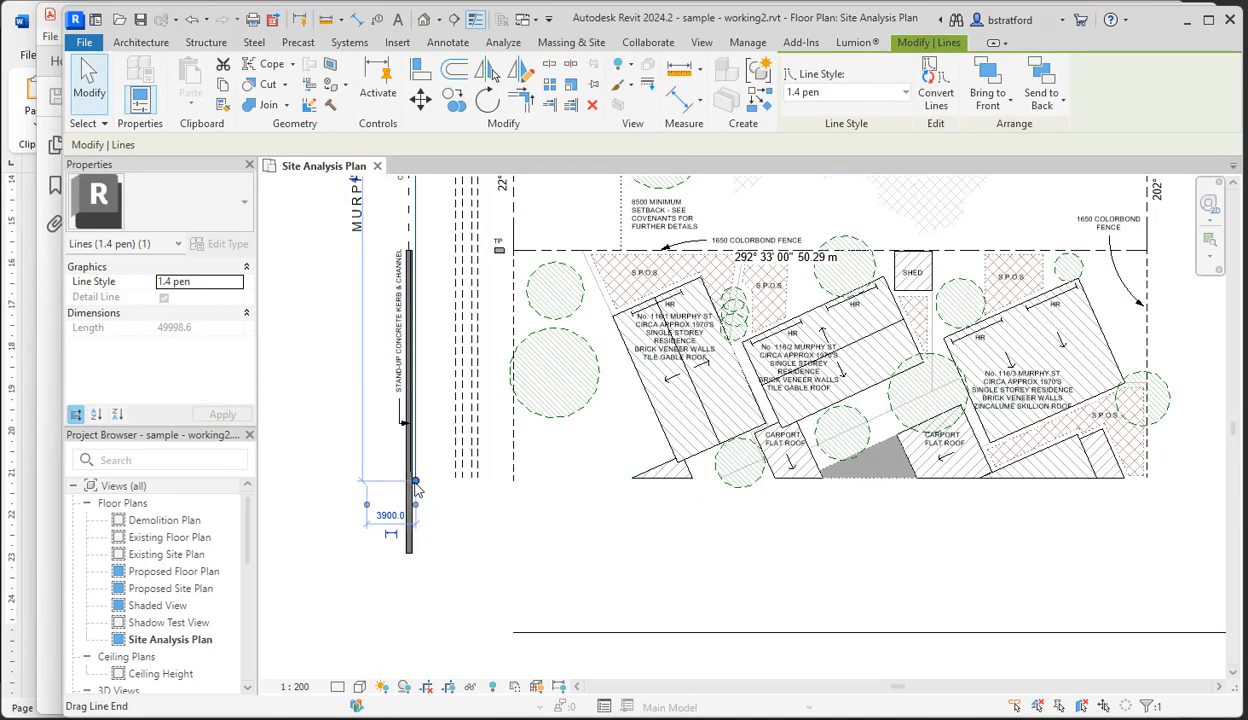
drag(415, 481, 408, 662)
click(367, 630)
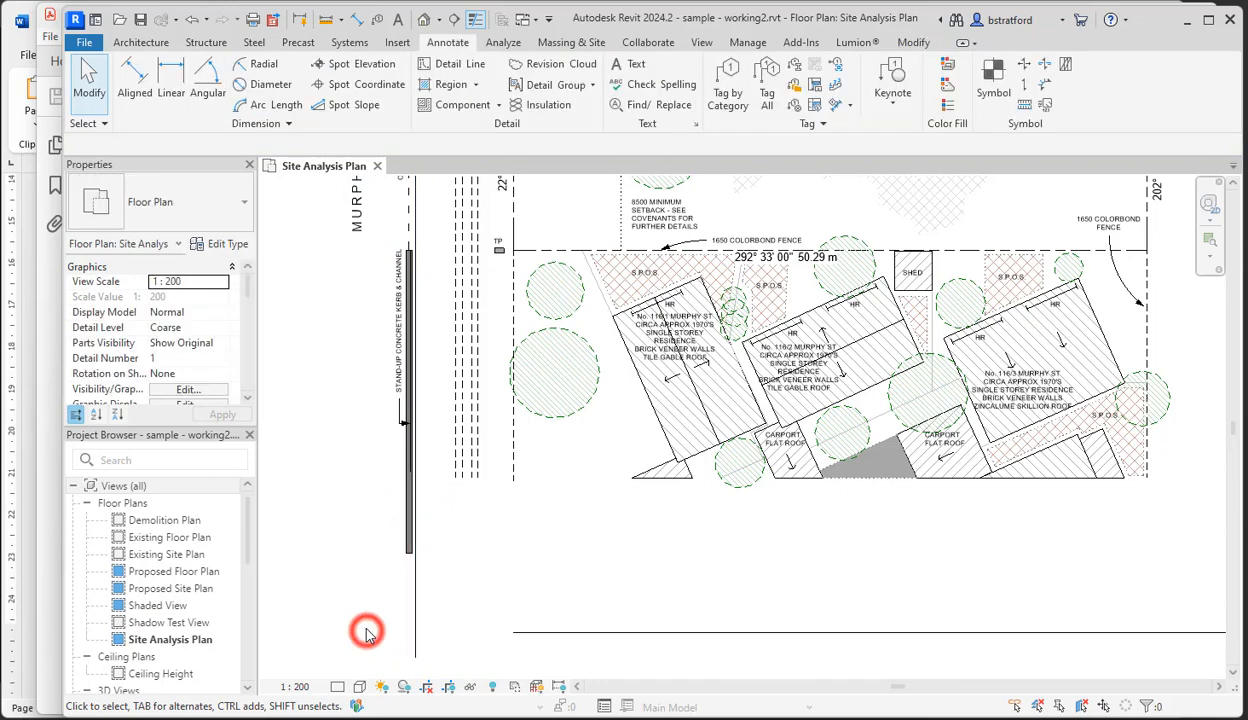
- Extend the street-side end of the lower horizontal grid line so that it crosses the vertical kerb line
click(529, 633)
drag(513, 632, 388, 643)
click(485, 648)
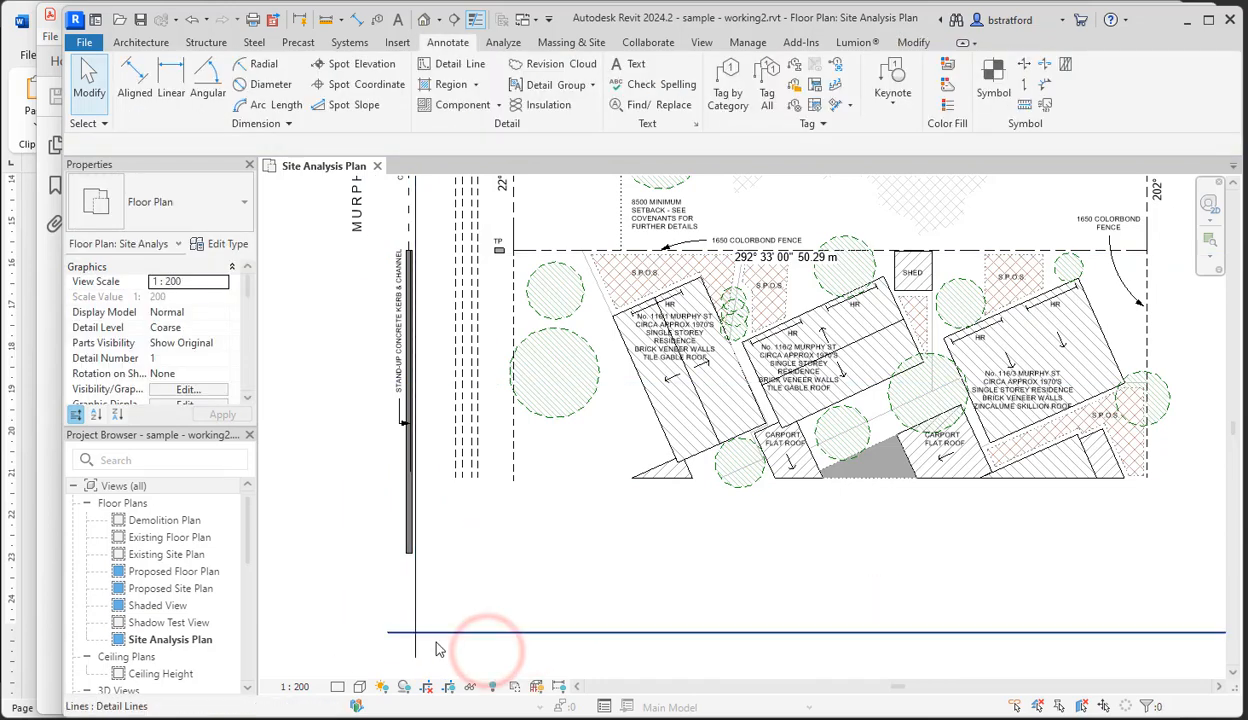
scroll(560, 643, down, 4)
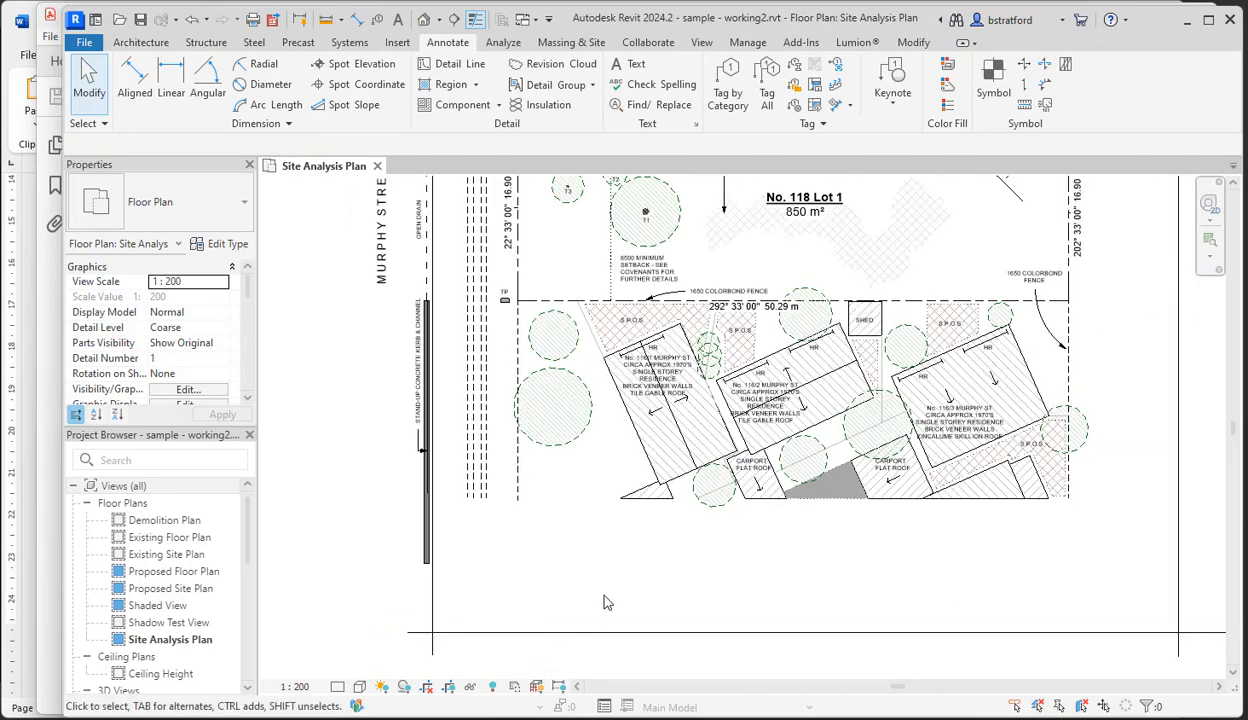
middle_drag(619, 591, 590, 555)
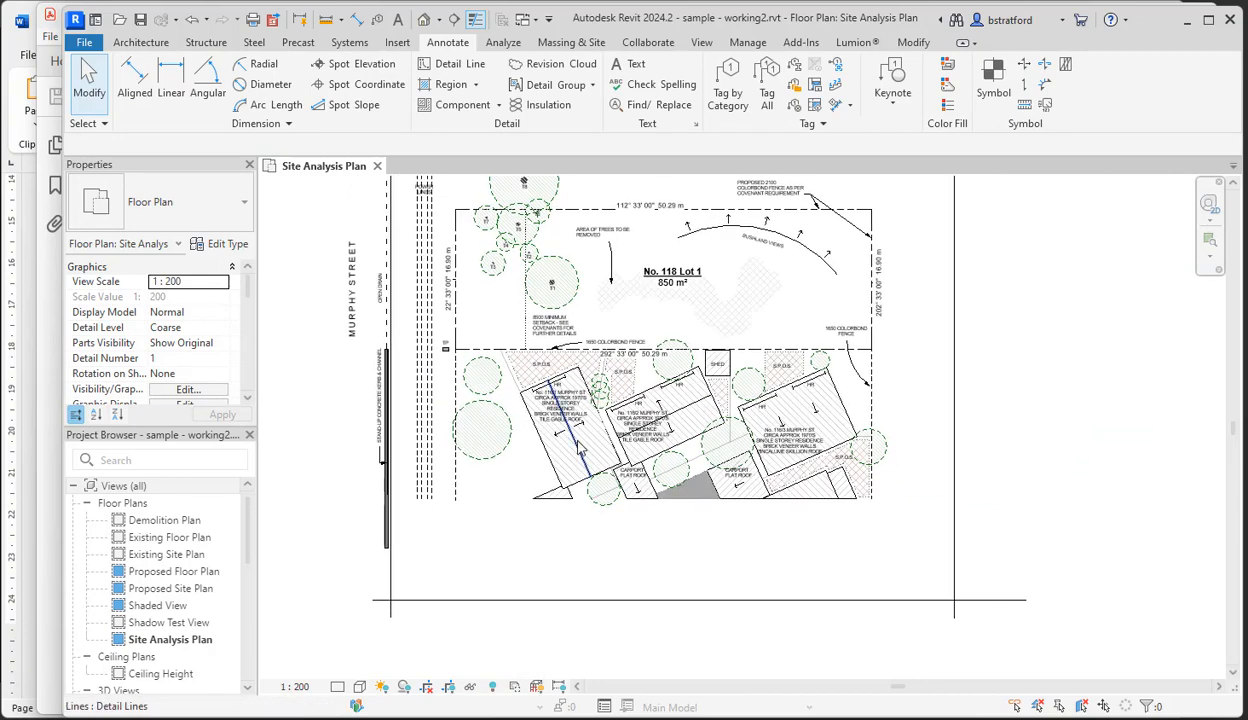
- Draw a thin vertical detail line about 17000 long from the rear boundary extension's lower end down across the lower horizontal grid line
click(456, 65)
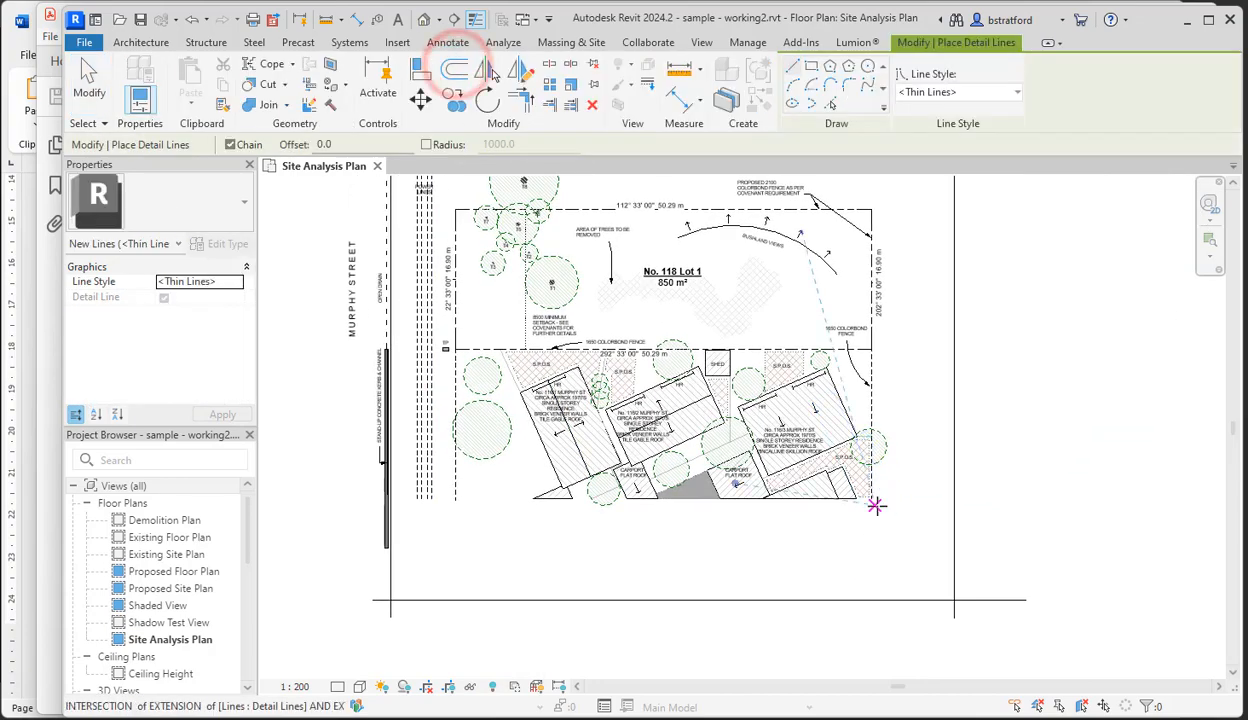
click(871, 496)
click(871, 643)
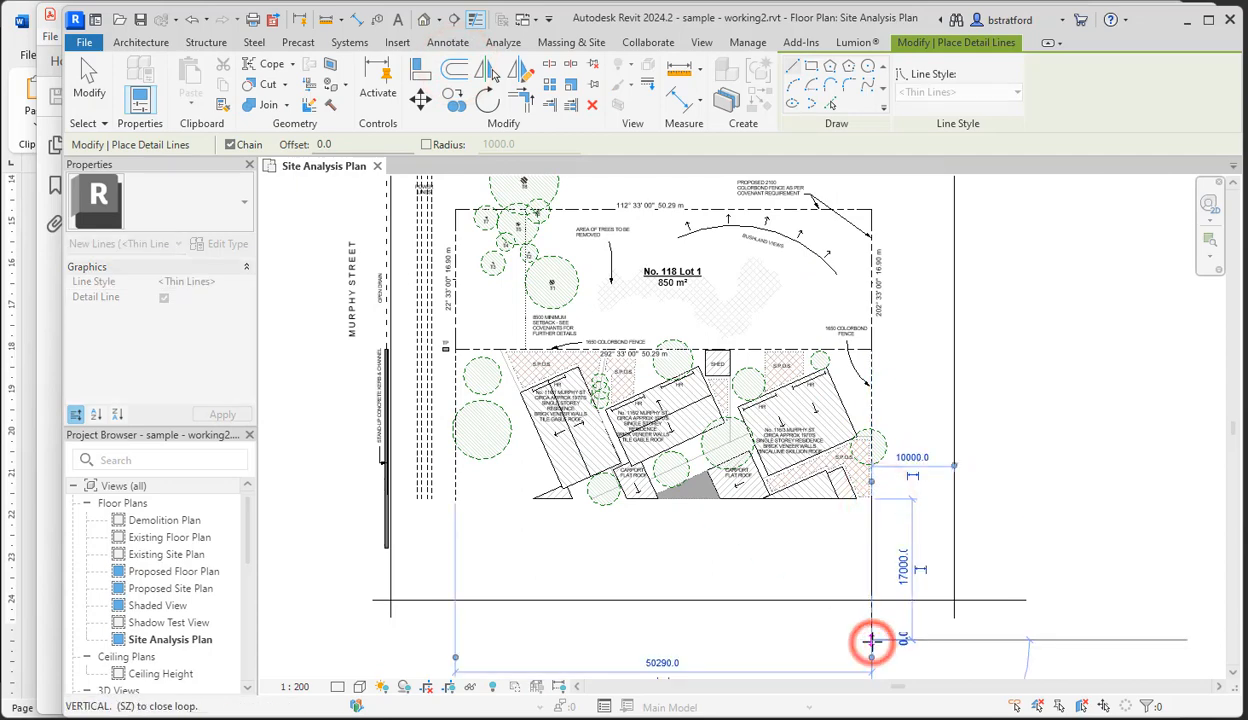
key(Escape)
key(Escape)
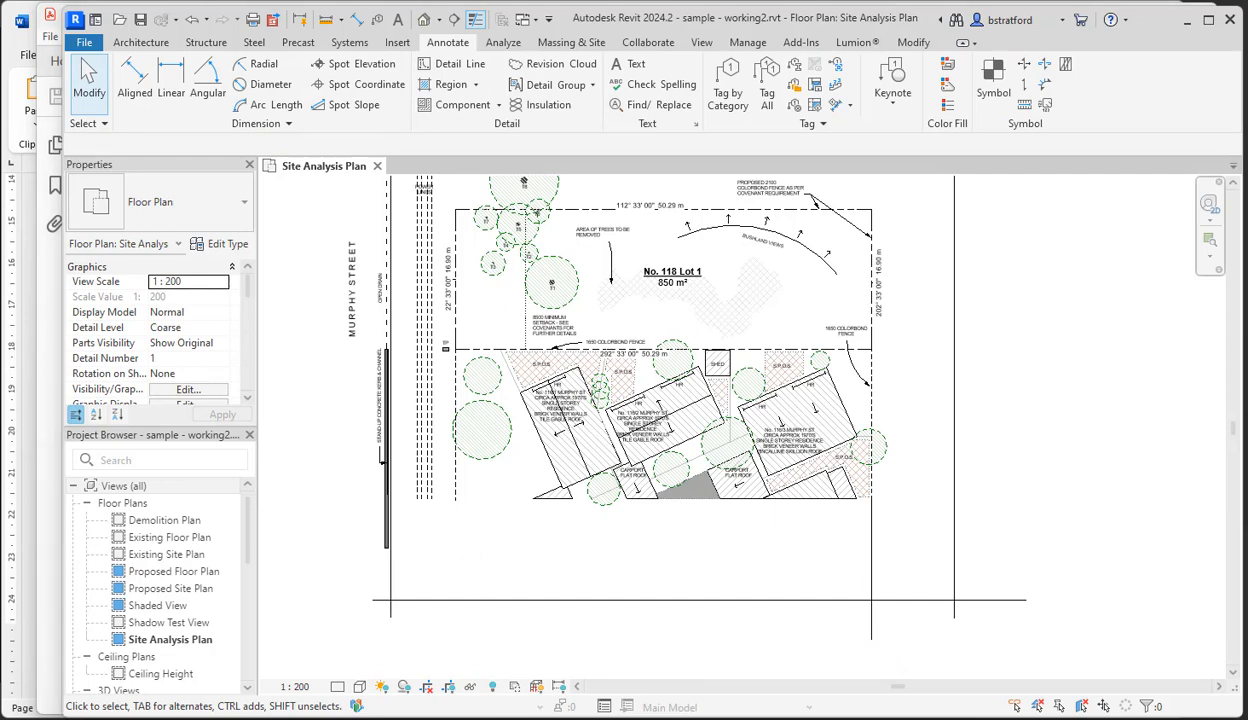
- Switch to the site measure-up PDF, examine the level grid sketch on page 3, and return to the Site Analysis Plan in Revit
key(alt+Tab)
scroll(876, 557, down, 3)
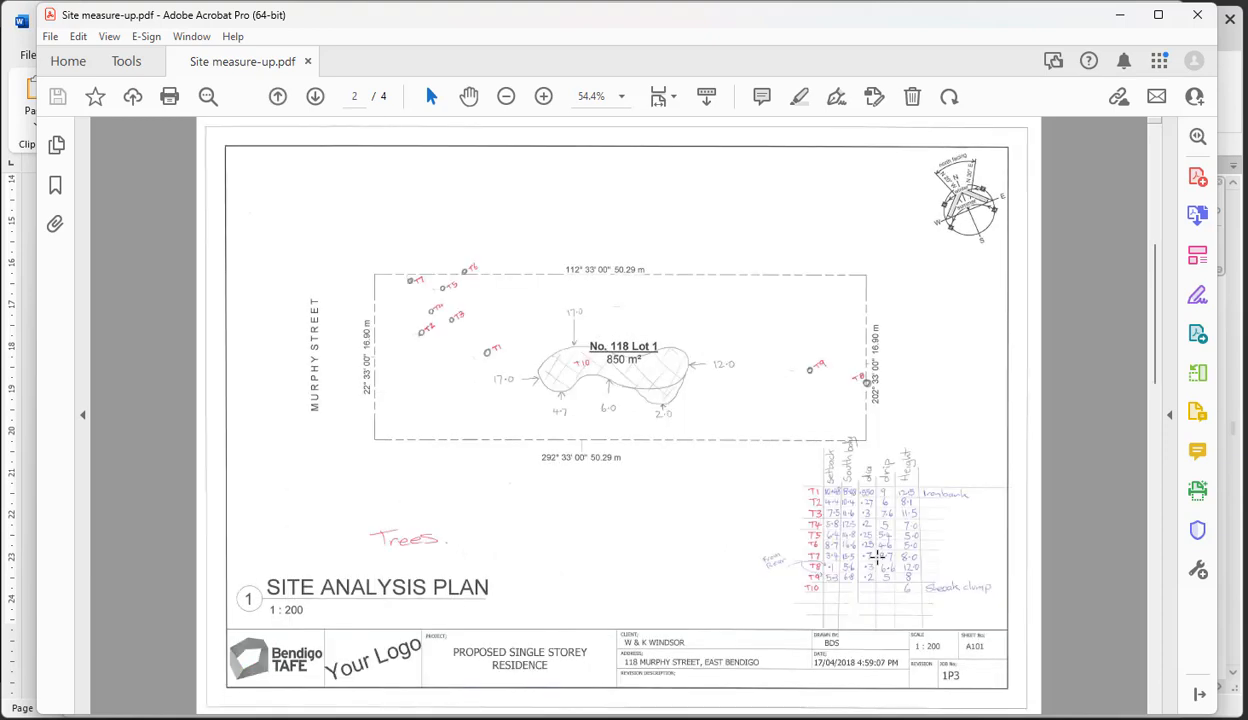
scroll(876, 557, down, 3)
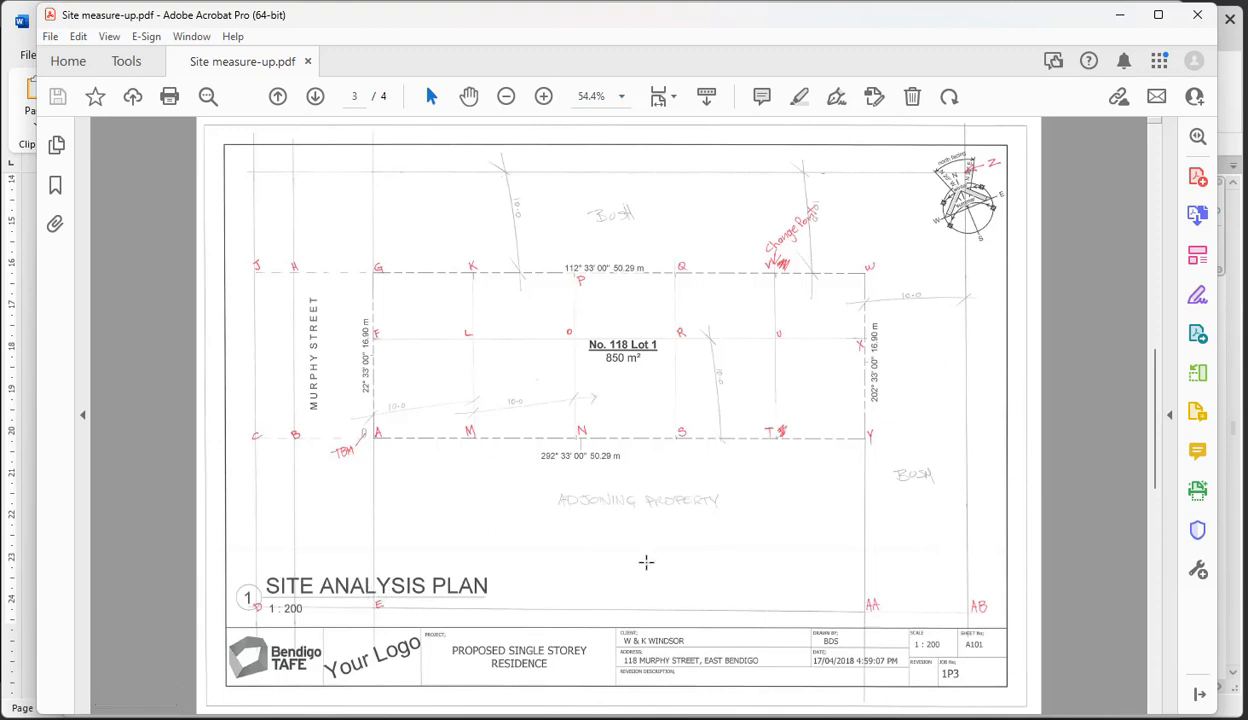
click(1240, 617)
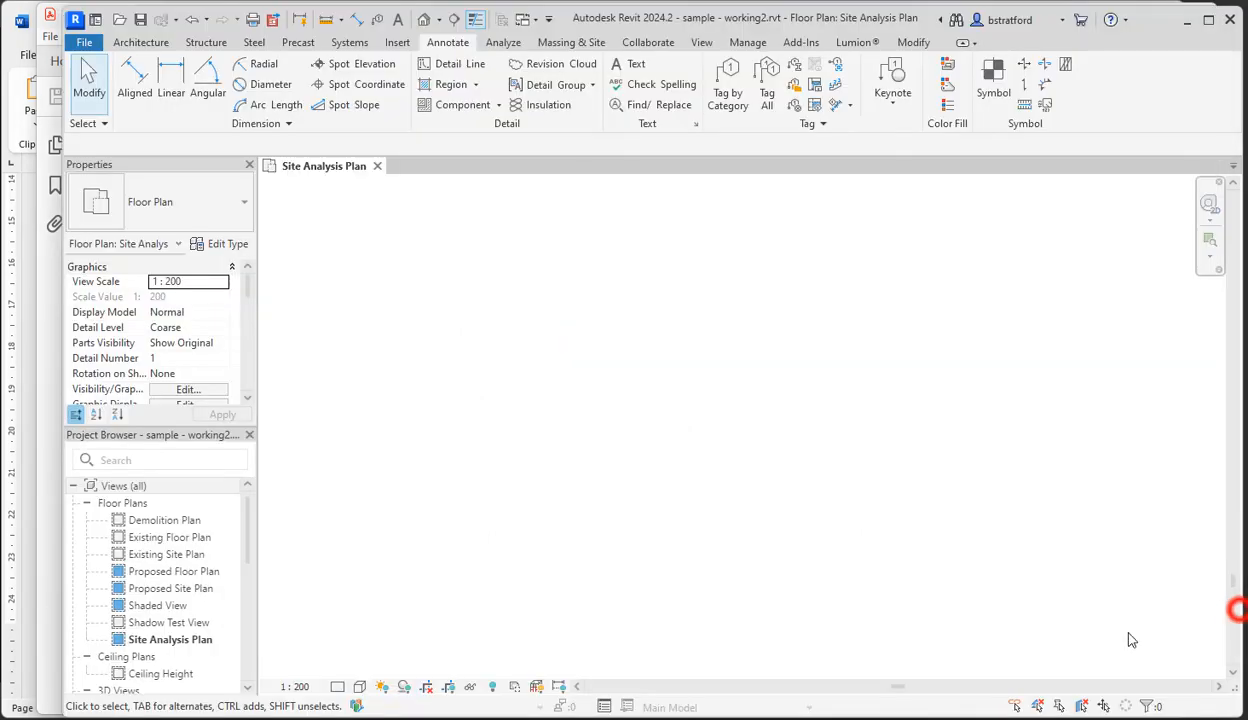
click(1238, 526)
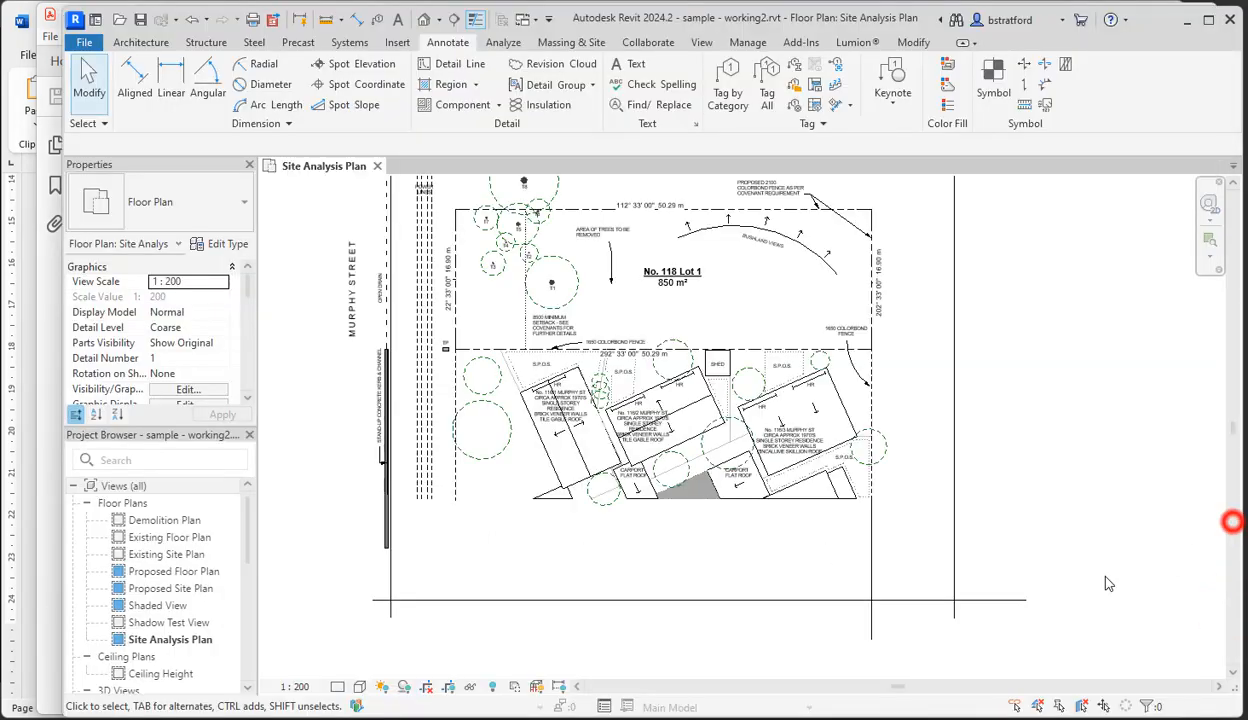
click(571, 541)
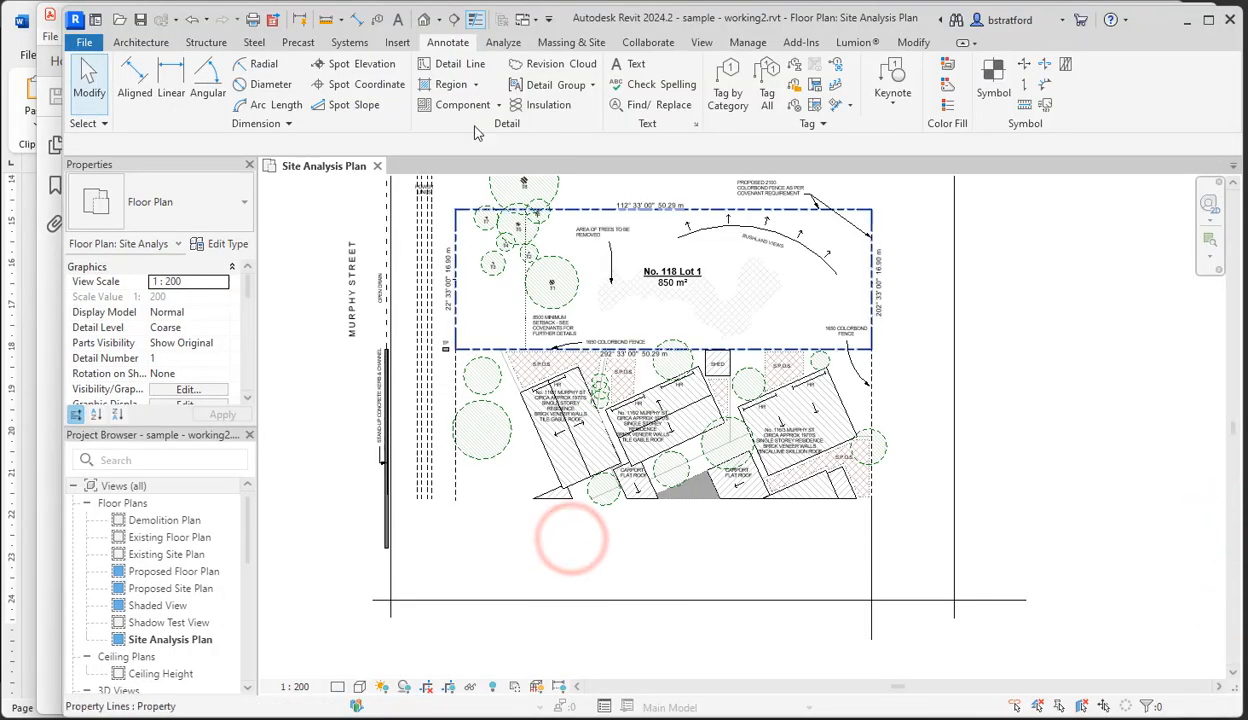
- Draw a thin vertical detail line about 14600 long from the street boundary extension's lower end down across the lower horizontal grid line
click(456, 64)
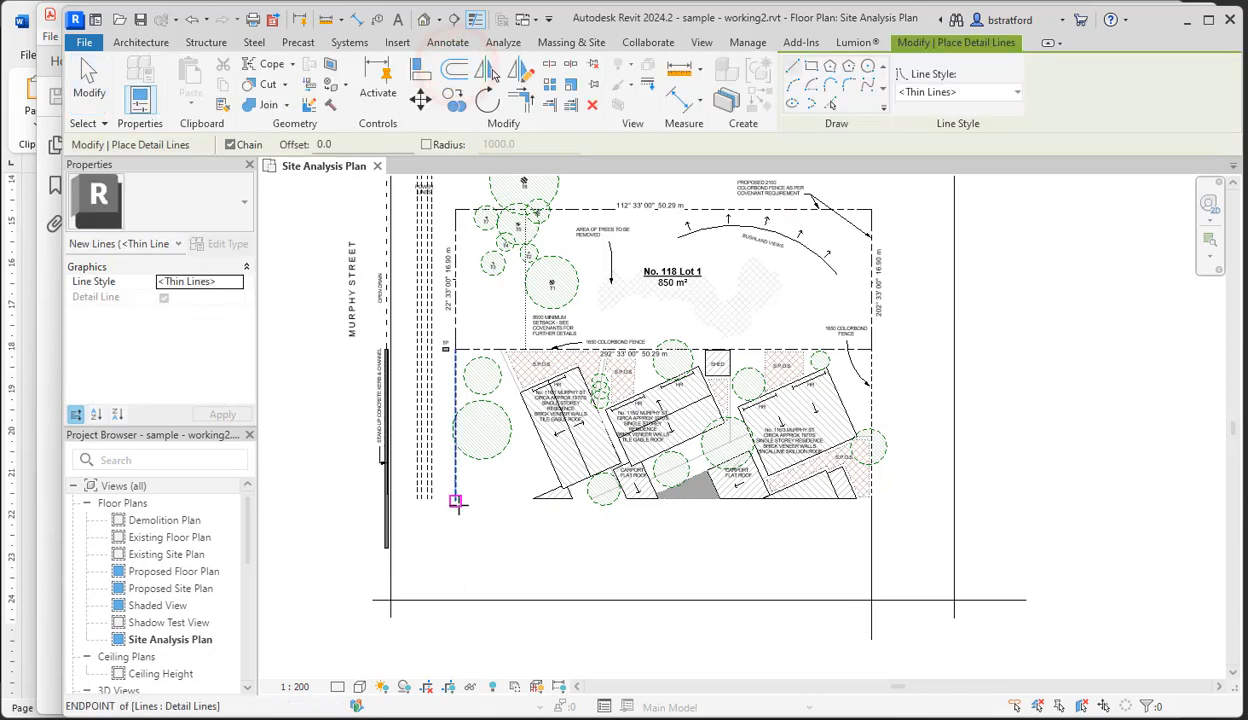
click(455, 500)
click(455, 622)
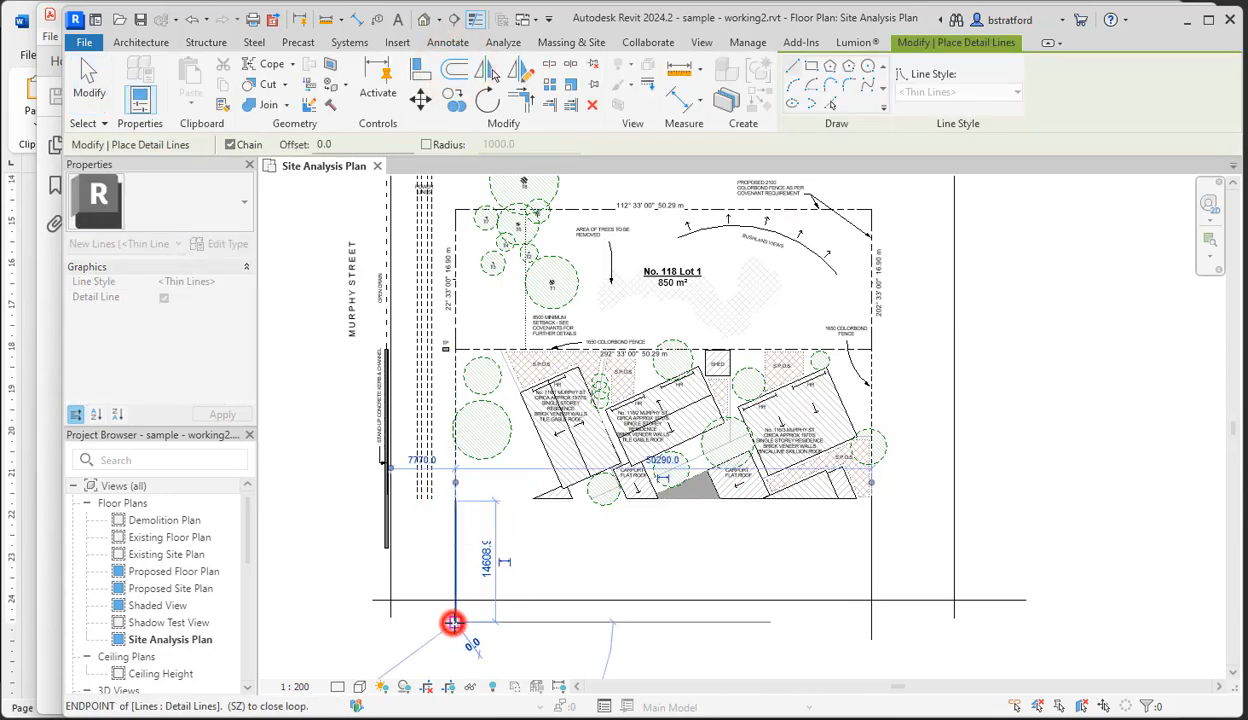
click(90, 80)
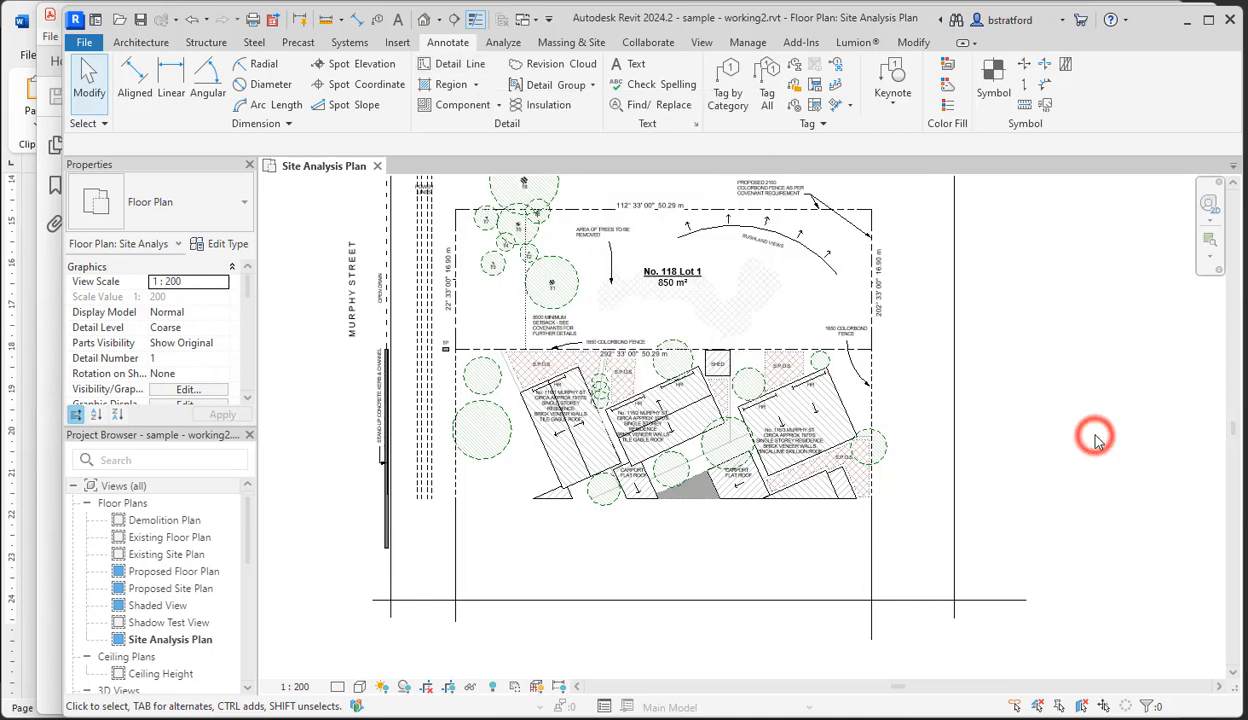
- Draw a thin horizontal detail line from Lot 1's lower street corner across the power lines and kerb into Murphy Street
scroll(1047, 408, down, 1)
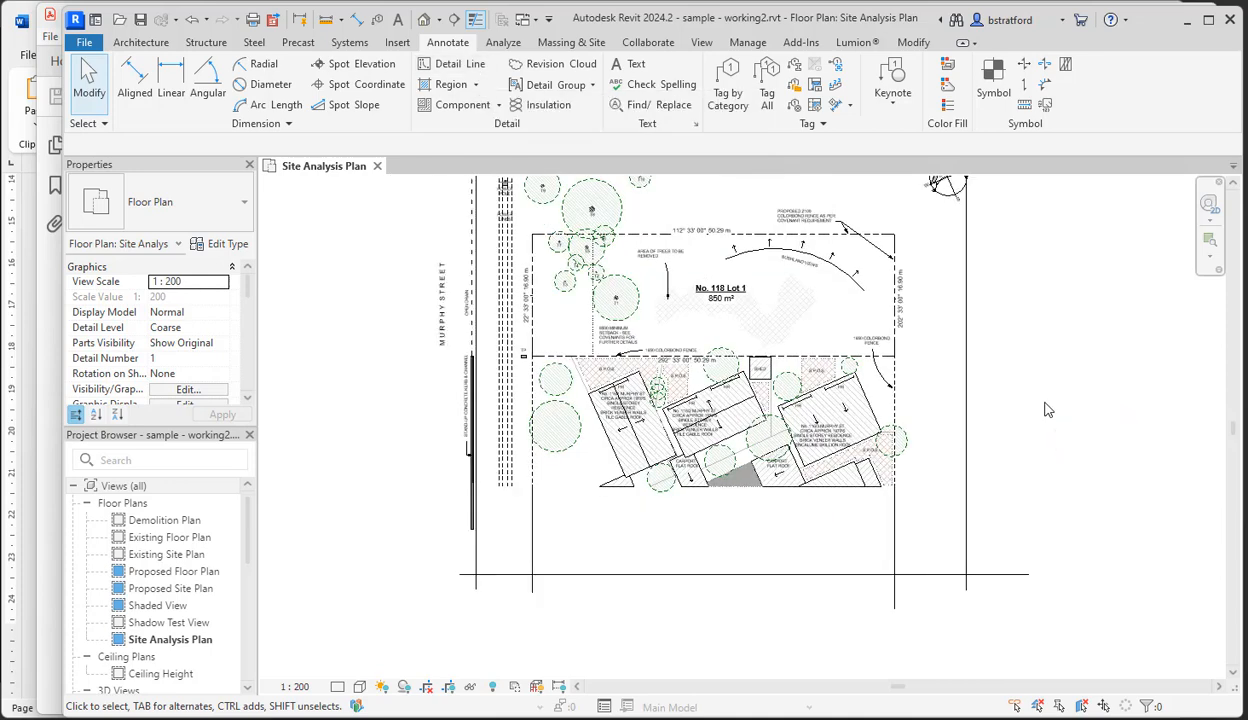
middle_drag(1047, 408, 1002, 460)
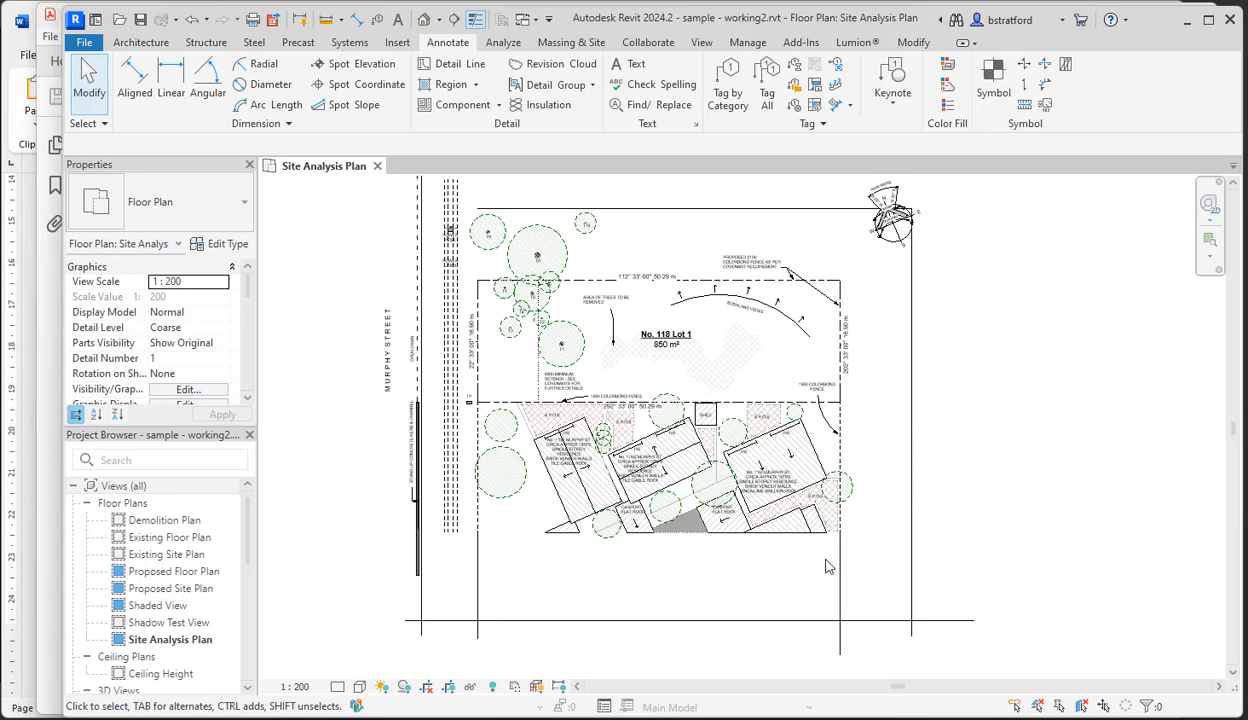
scroll(392, 445, up, 3)
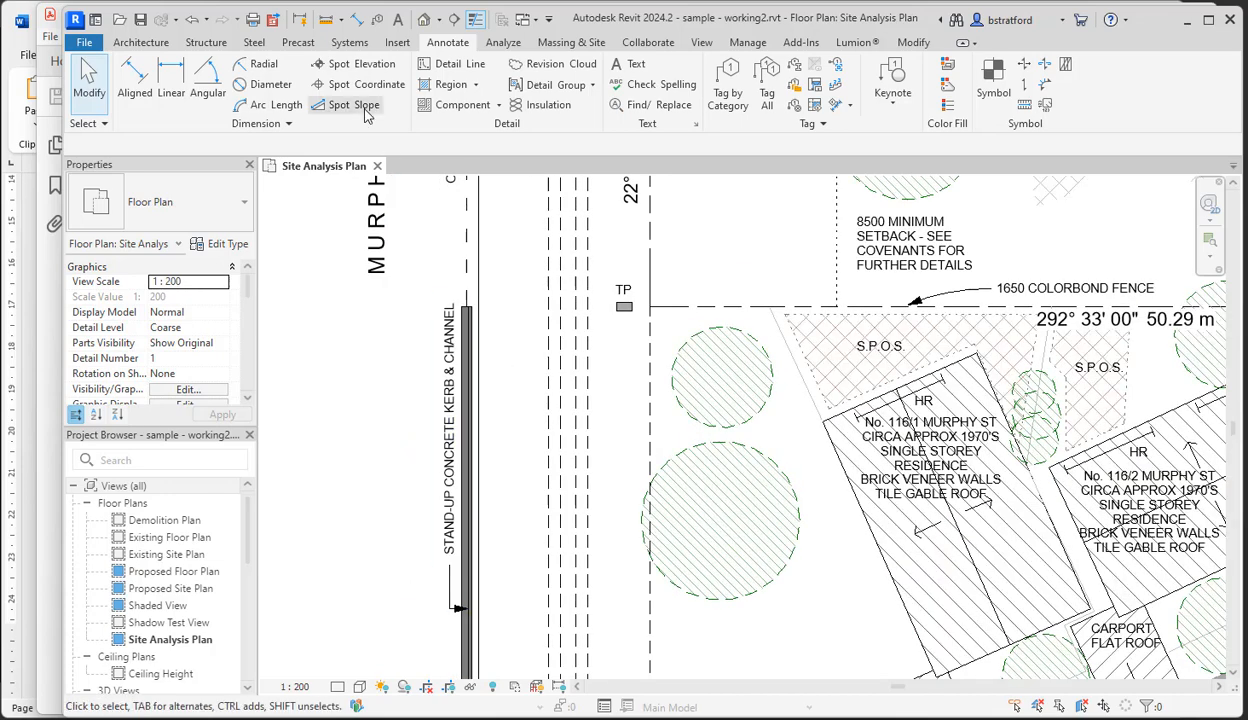
click(449, 64)
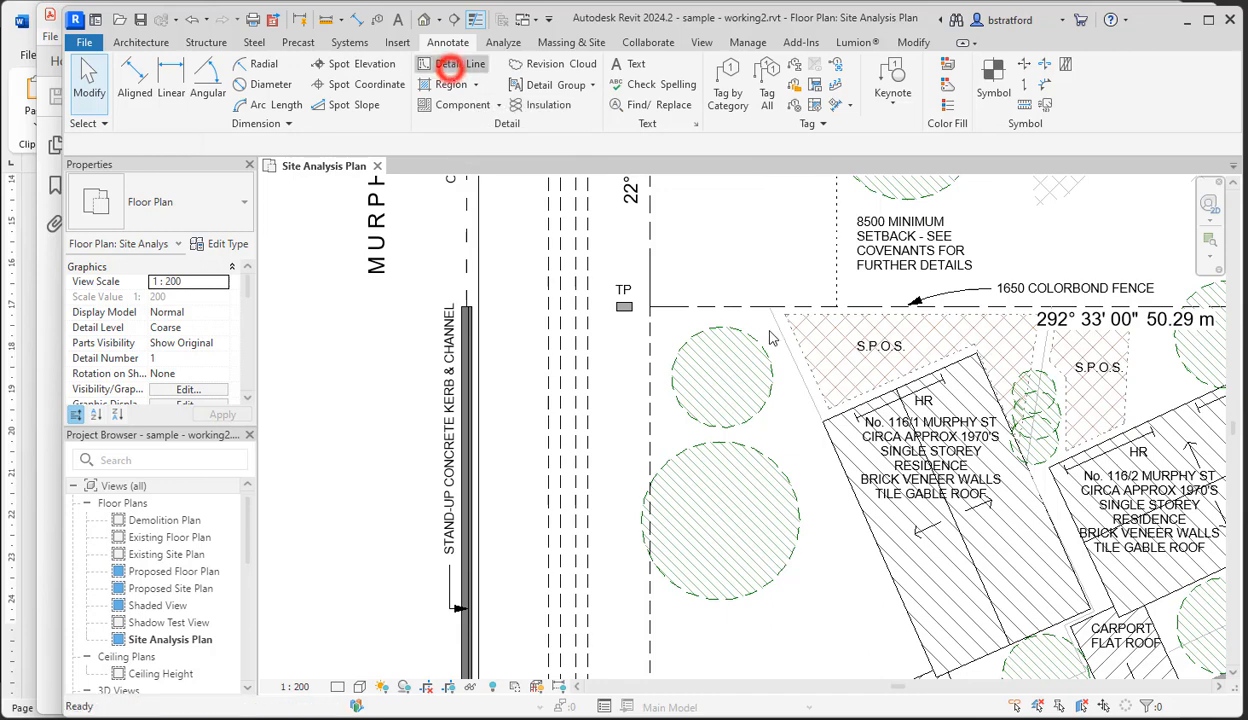
click(650, 305)
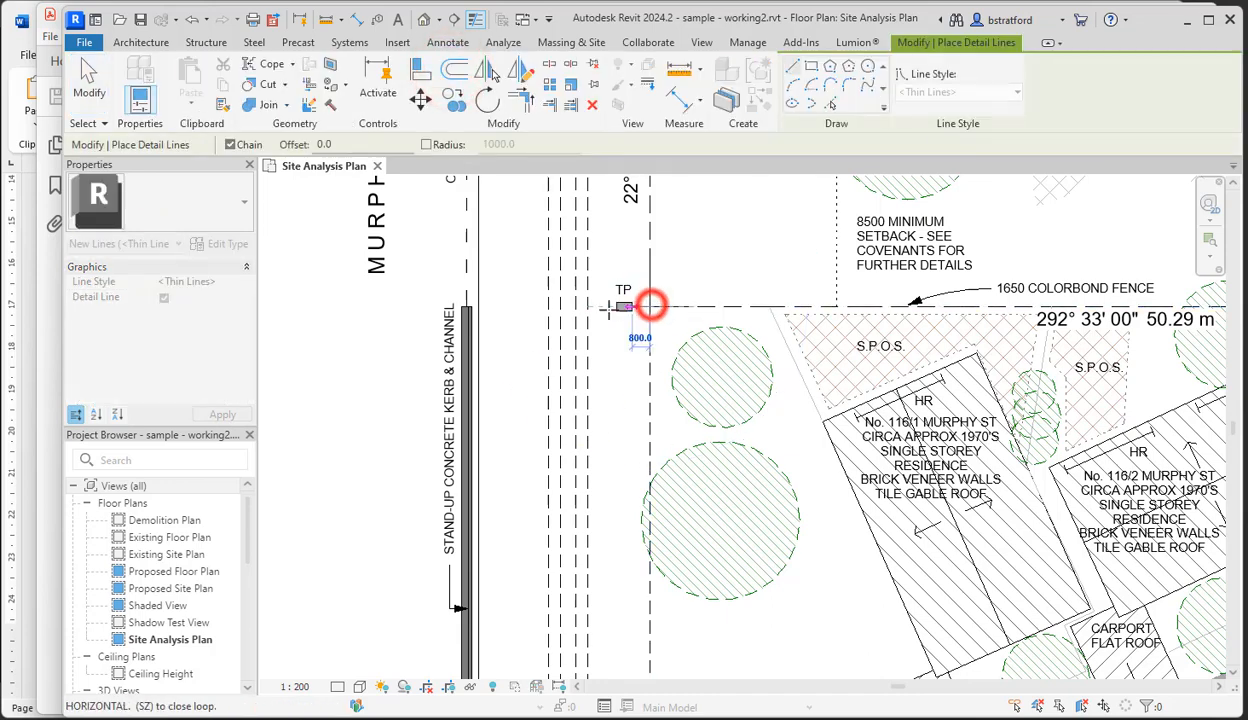
click(376, 306)
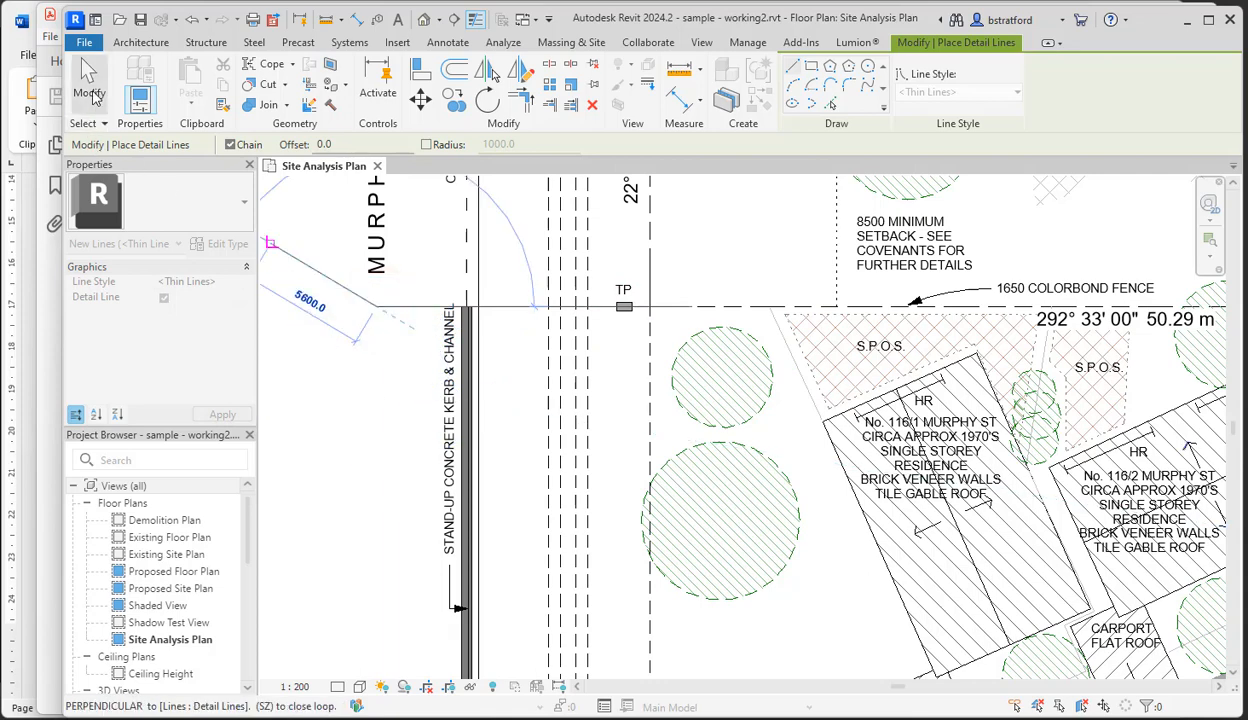
click(91, 82)
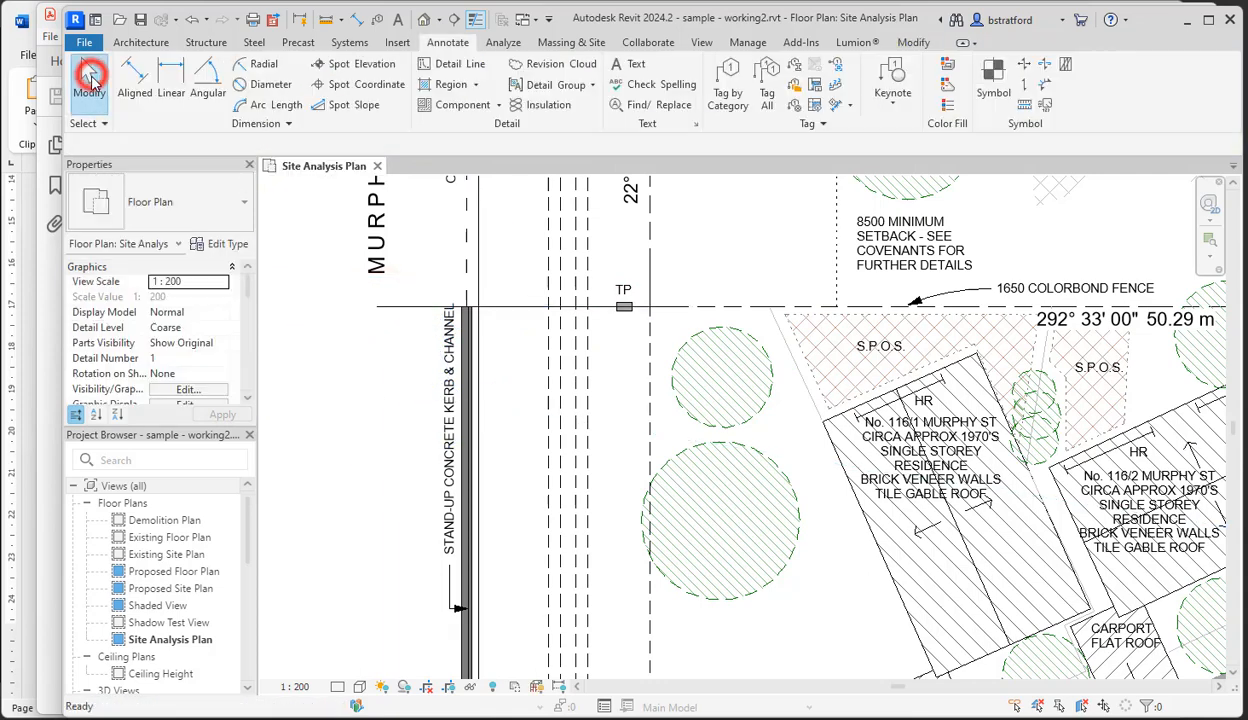
- Switch to the site measure-up PDF, check street level points B, C, H and J on the grid sketch, and return to Revit
click(43, 399)
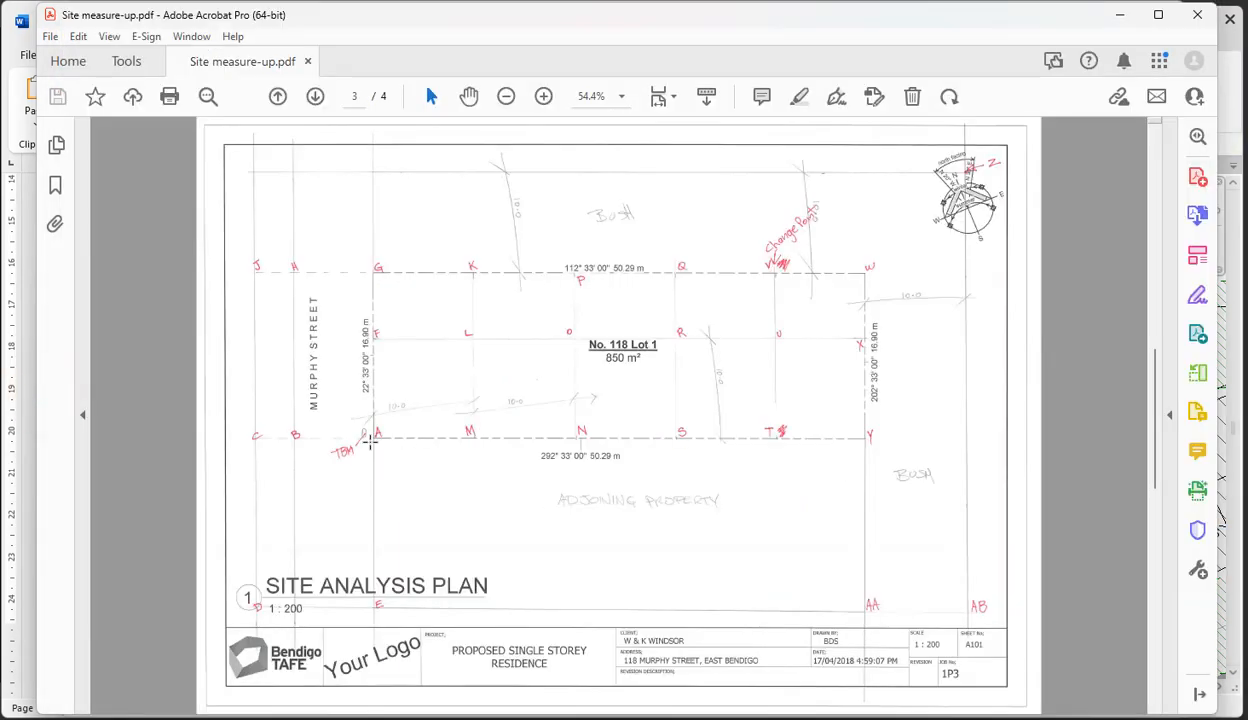
drag(244, 421, 325, 470)
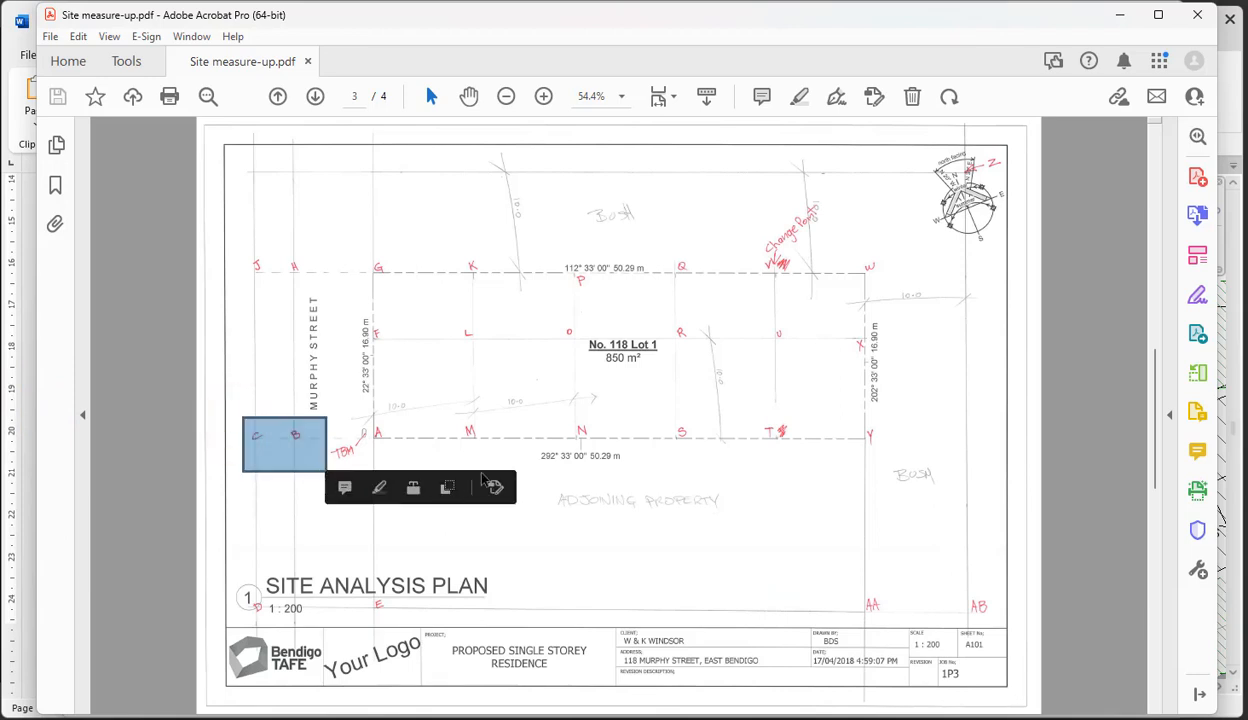
click(527, 572)
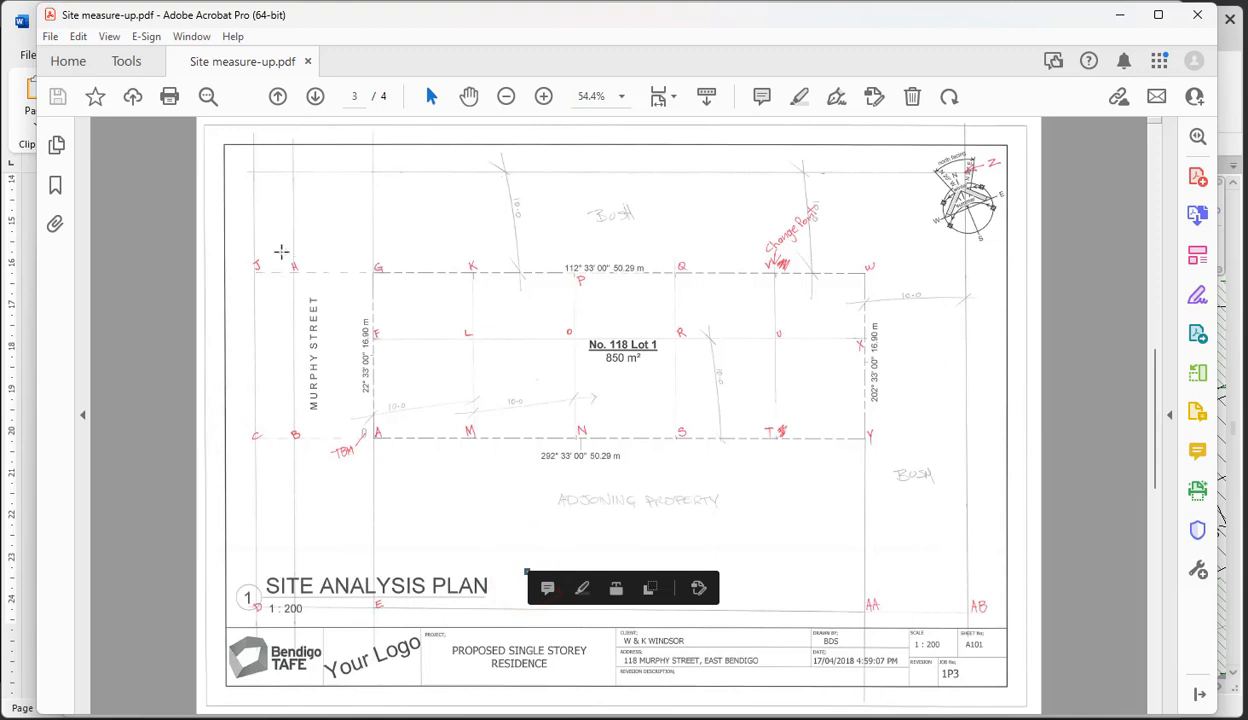
drag(306, 240, 240, 295)
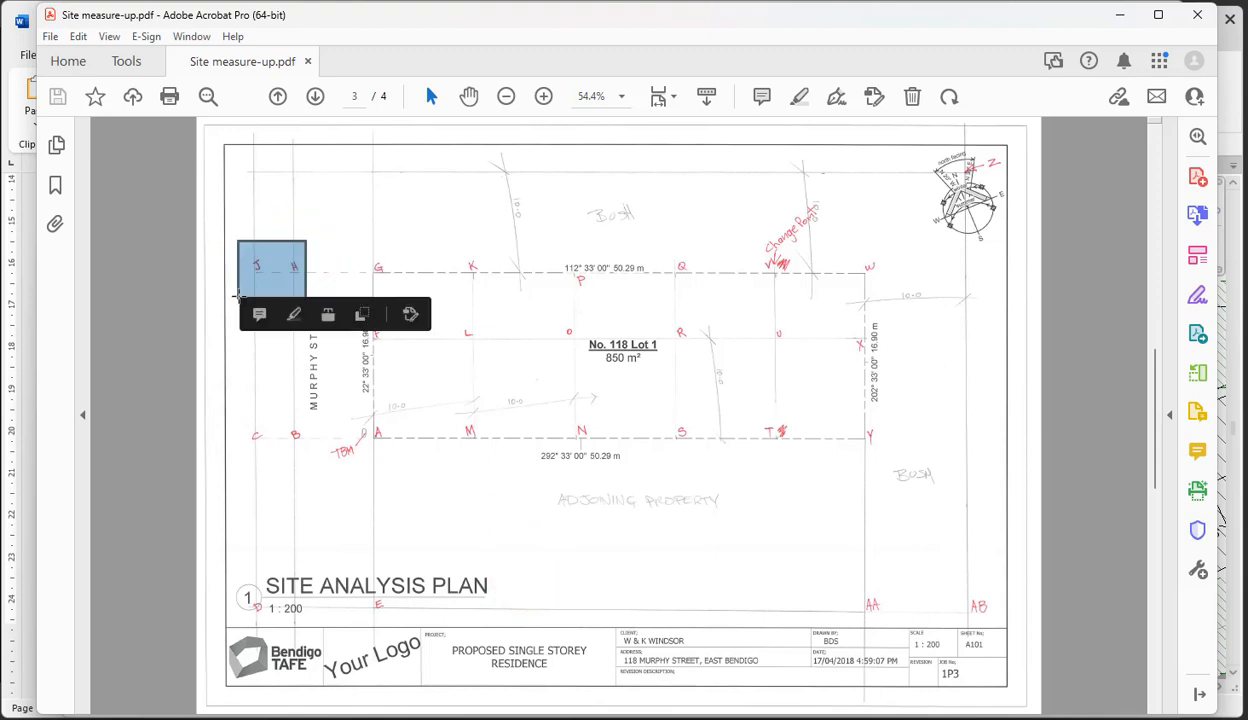
click(424, 282)
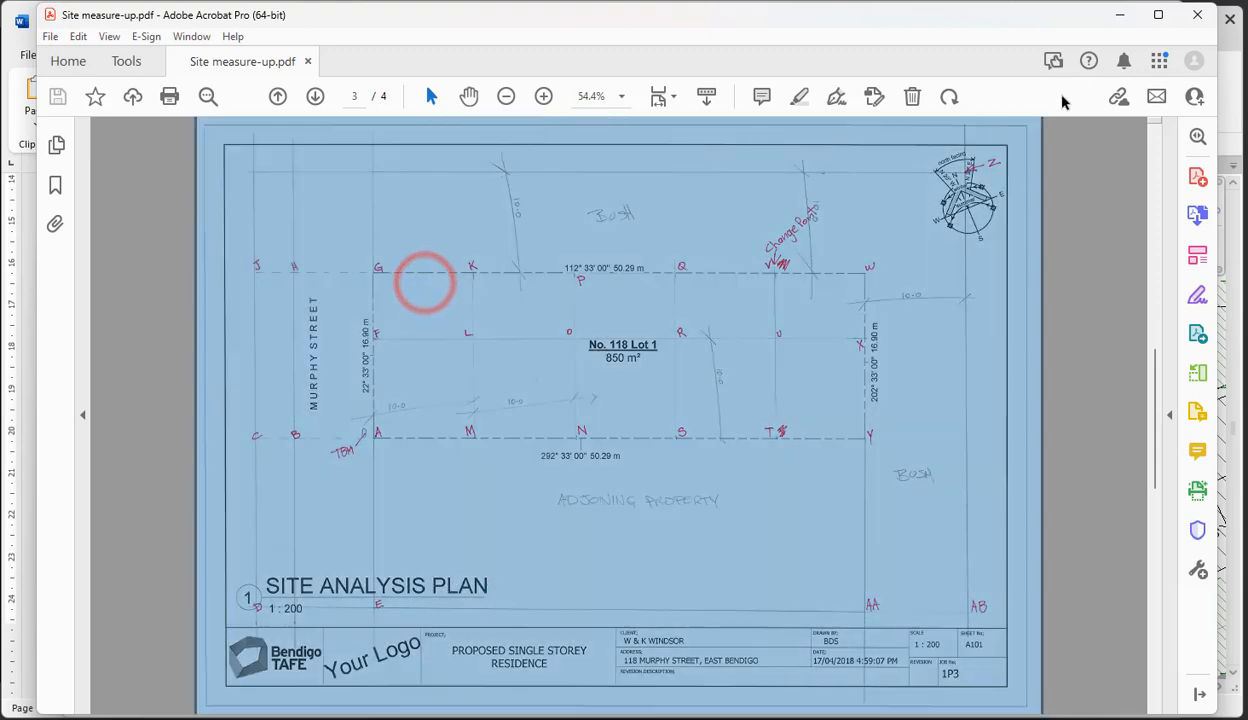
click(1114, 17)
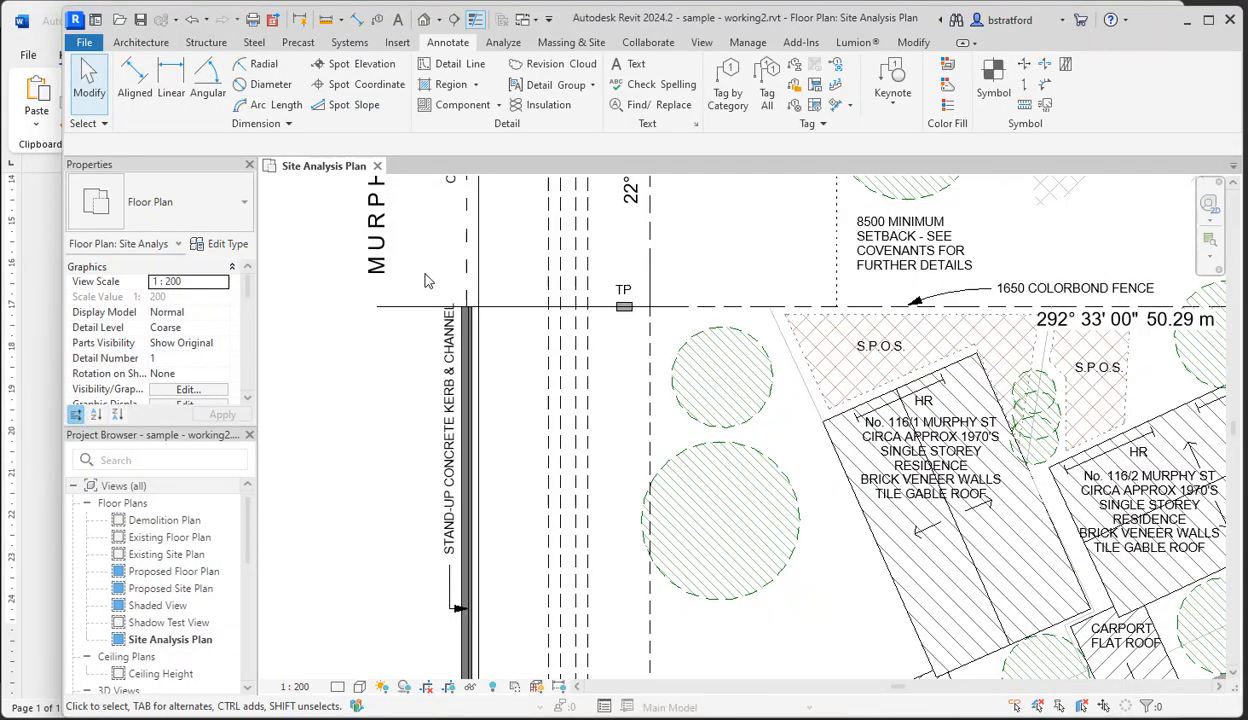
- Draw a thin horizontal detail line 12500 long from Lot 1's upper street corner across the power lines and drain into Murphy Street
scroll(424, 277, down, 2)
scroll(676, 418, down, 1)
middle_drag(681, 450, 719, 690)
scroll(627, 420, up, 4)
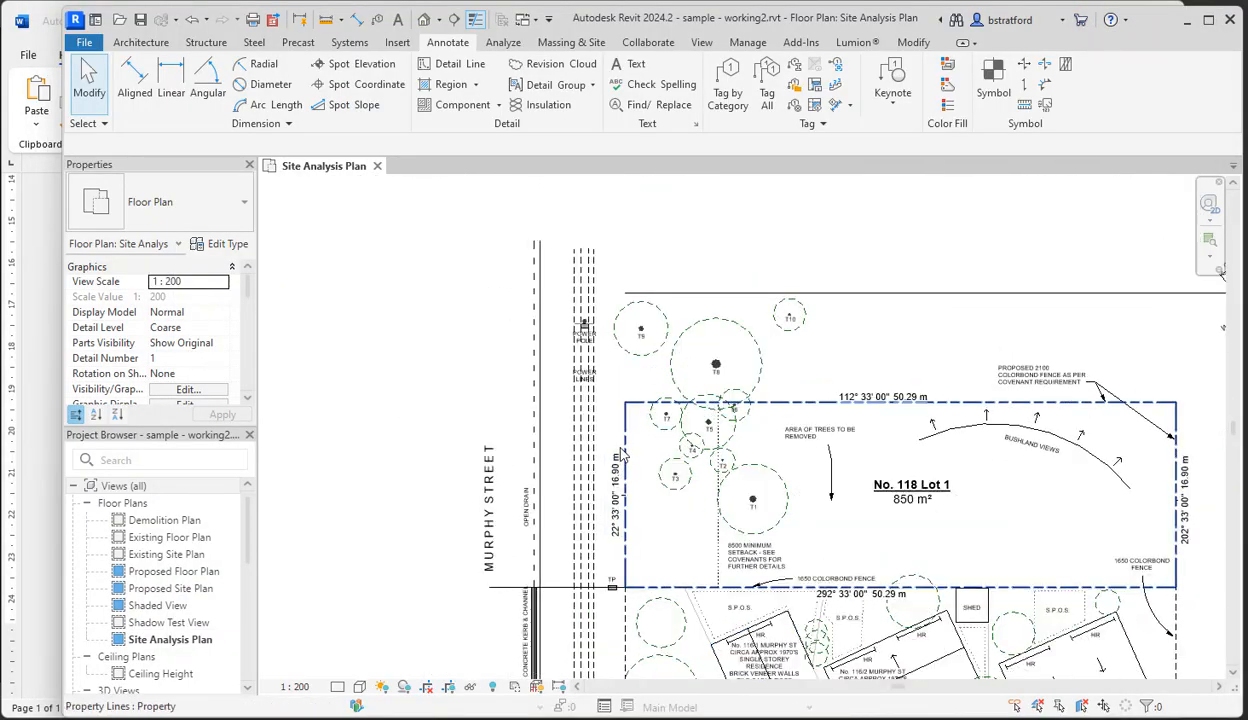
click(450, 66)
click(624, 383)
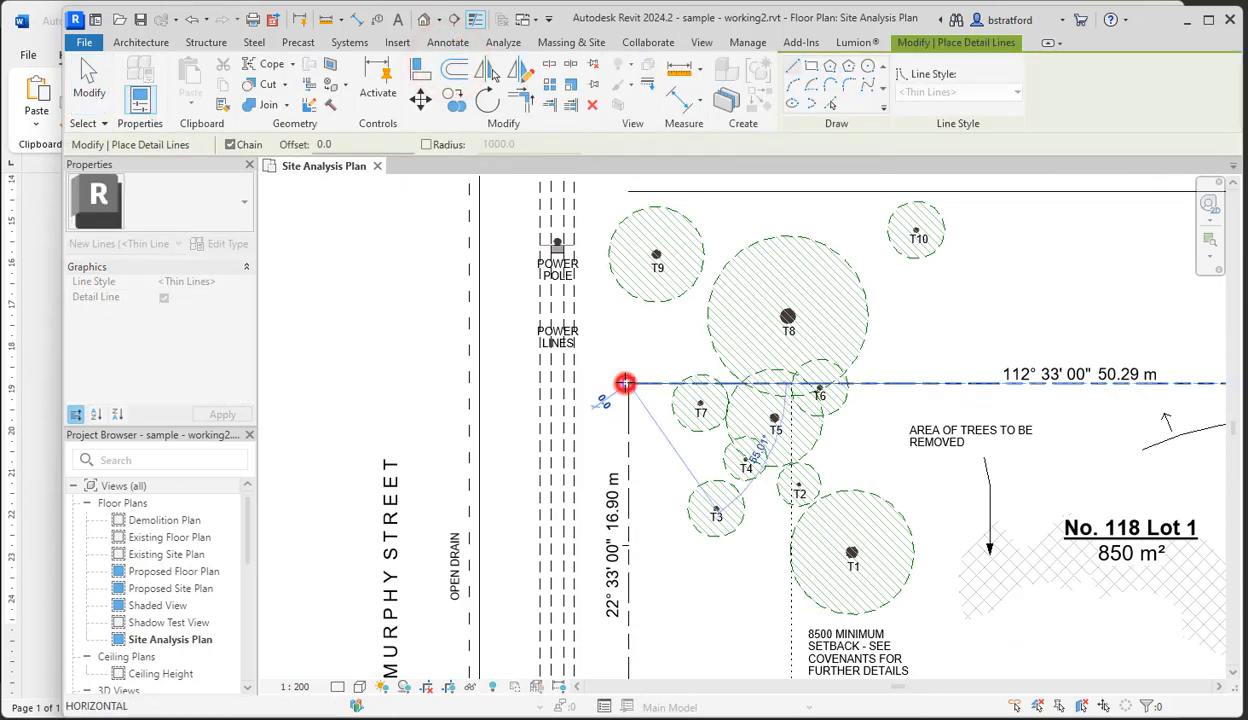
click(389, 383)
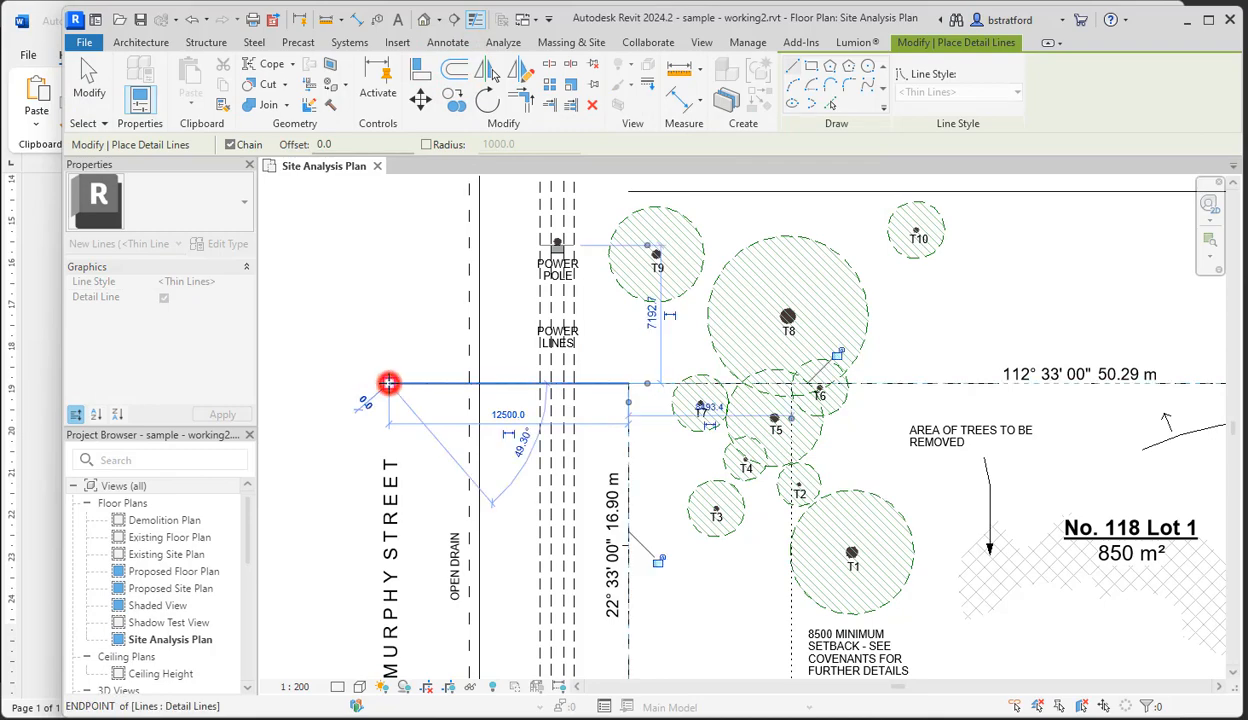
click(90, 86)
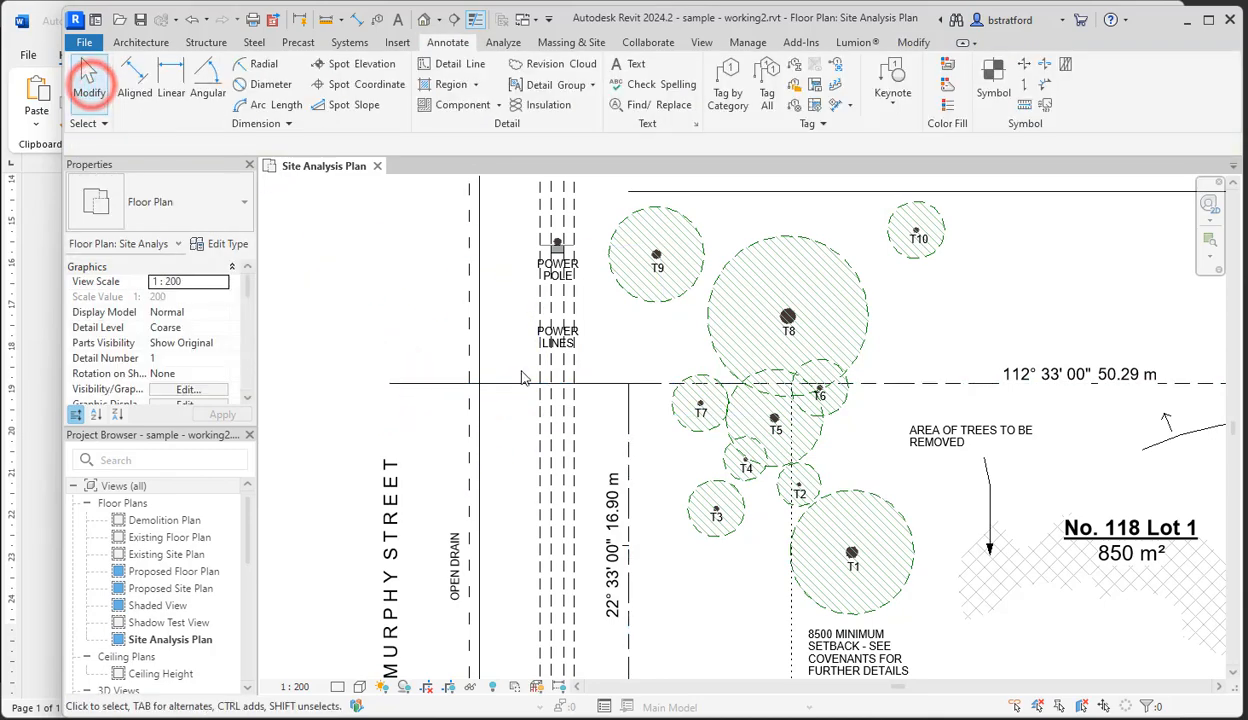
scroll(482, 463, down, 5)
middle_drag(482, 463, 588, 410)
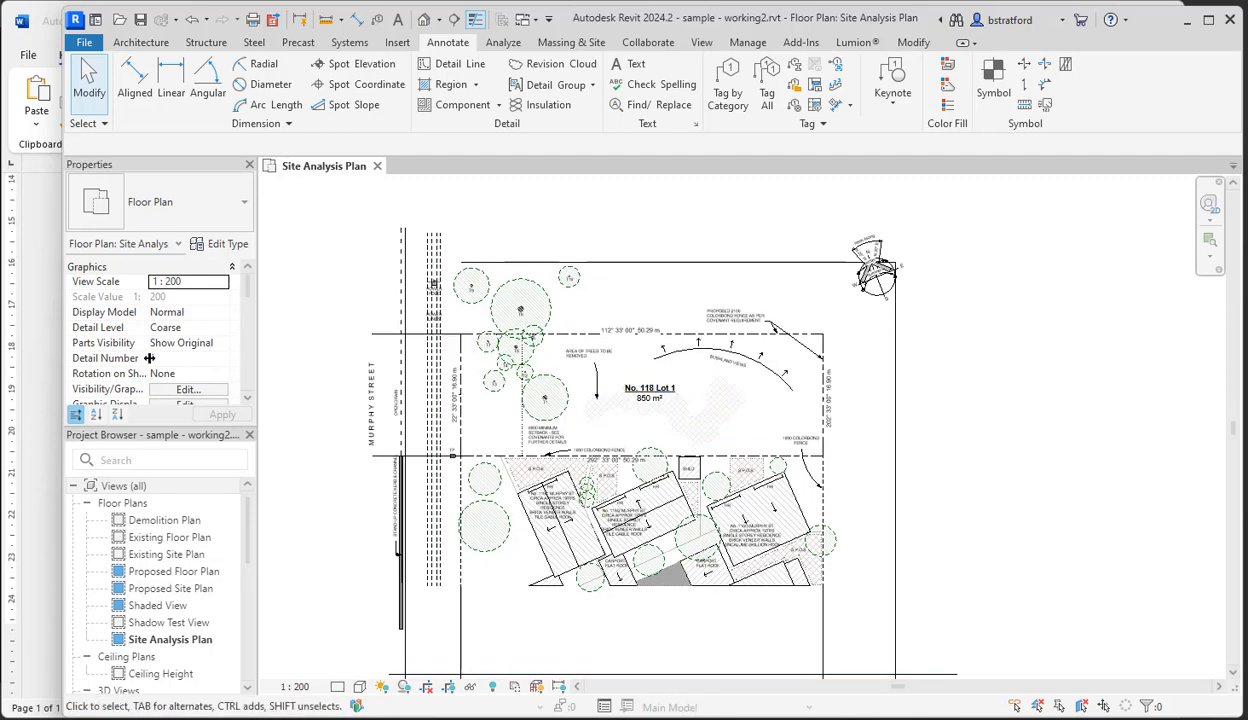
- Switch to the site measure-up PDF and review the street level points and the grid points across Lot 1 on the sketch
key(alt+Tab)
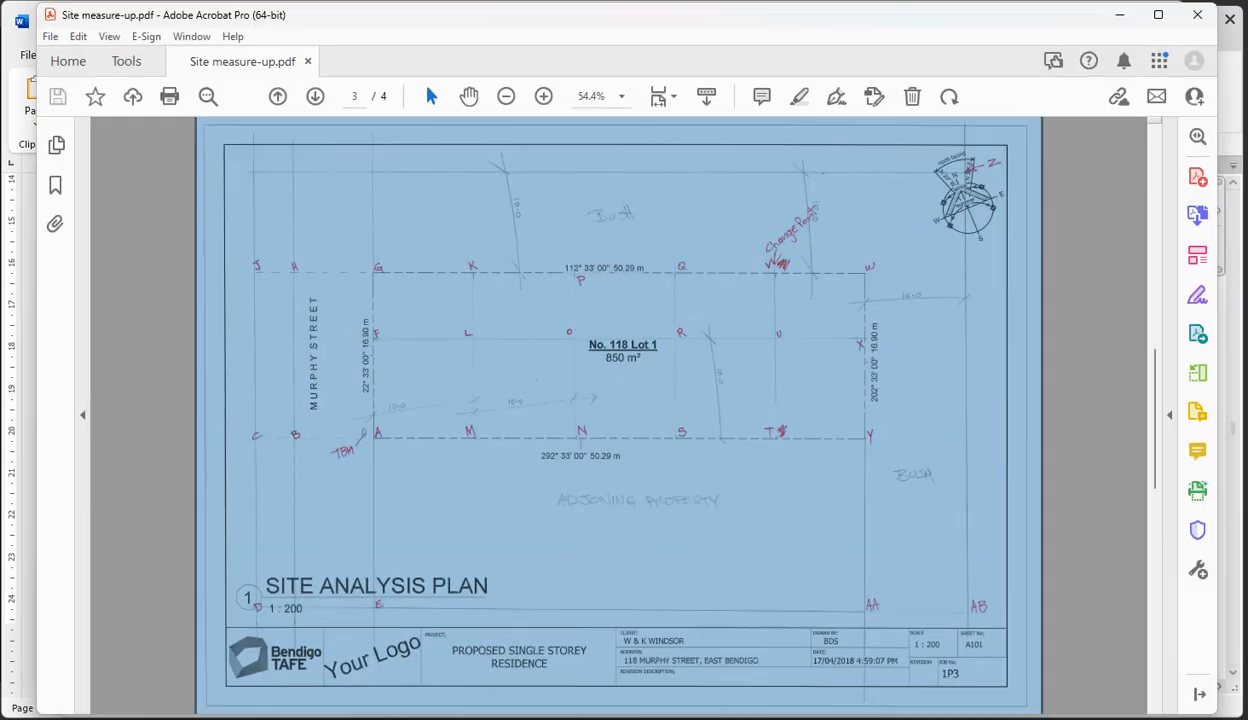
click(776, 555)
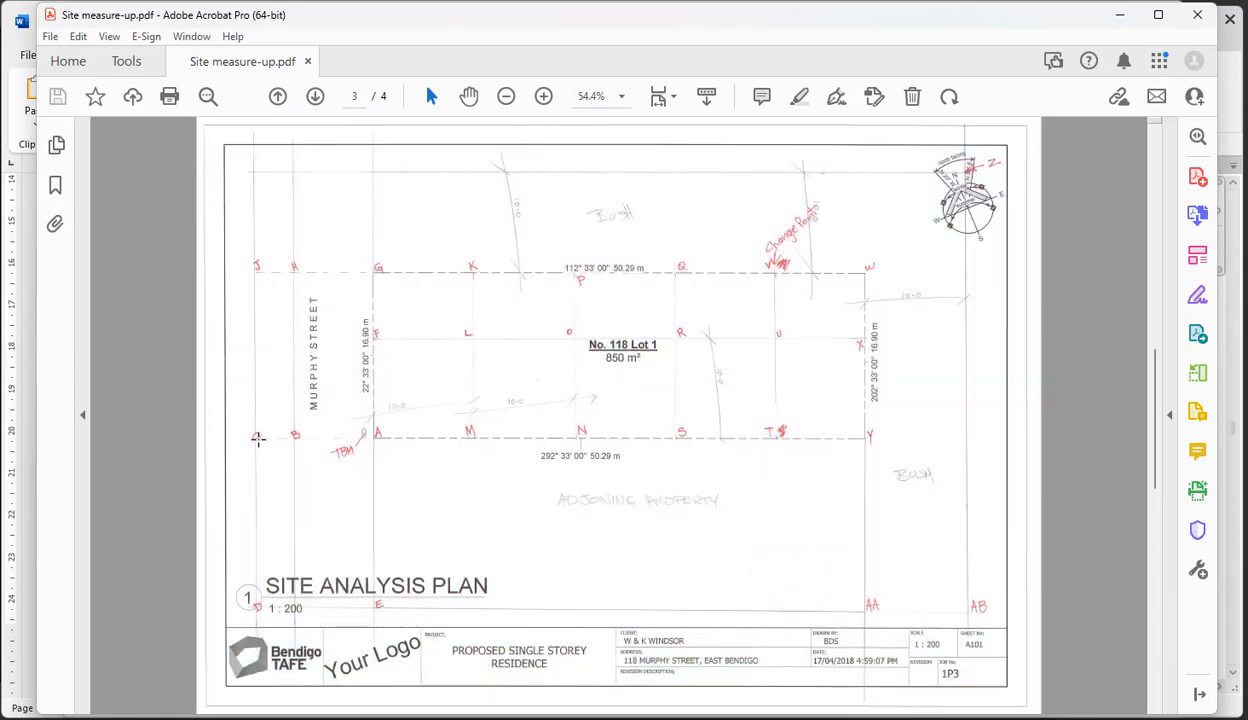
drag(241, 459, 421, 241)
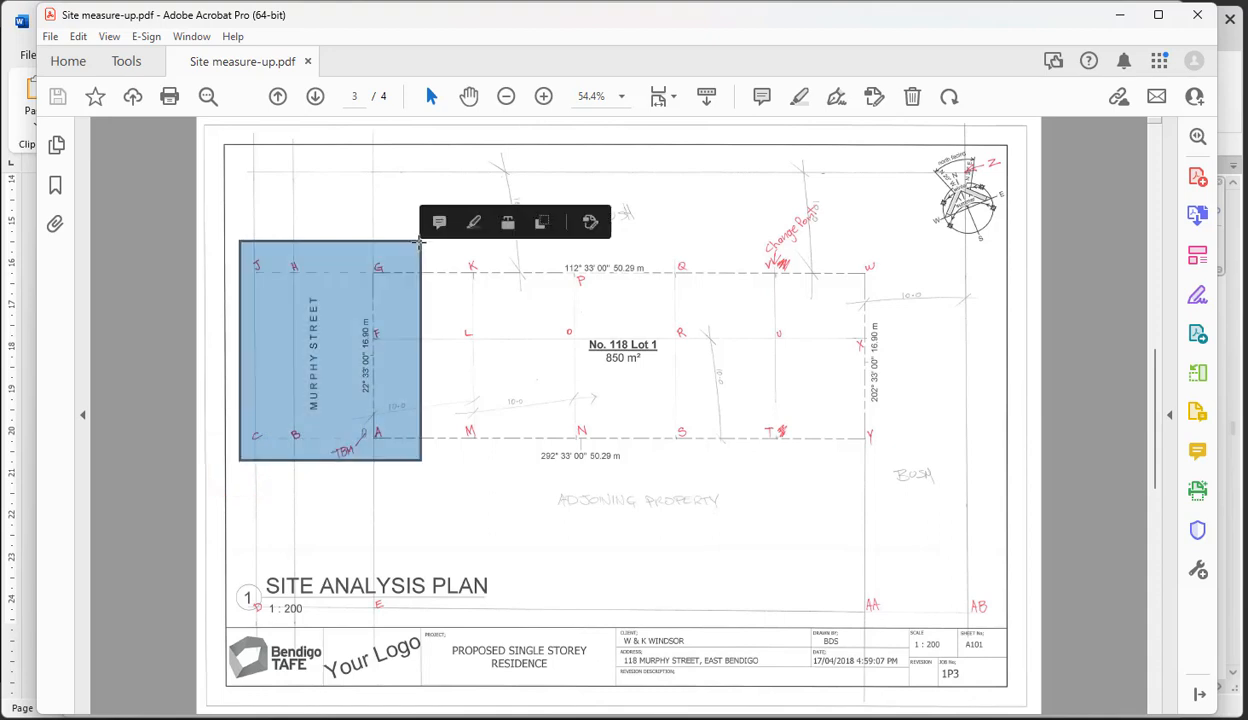
click(296, 358)
drag(245, 455, 350, 224)
click(306, 184)
click(674, 290)
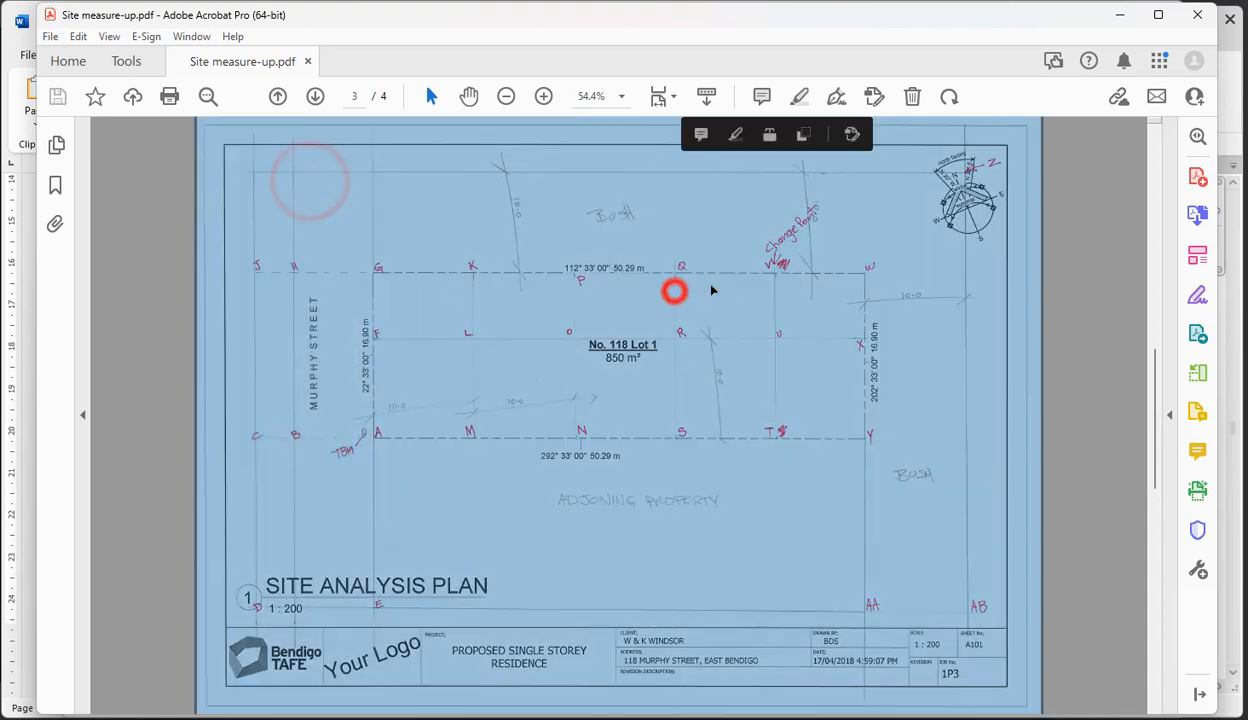
click(774, 275)
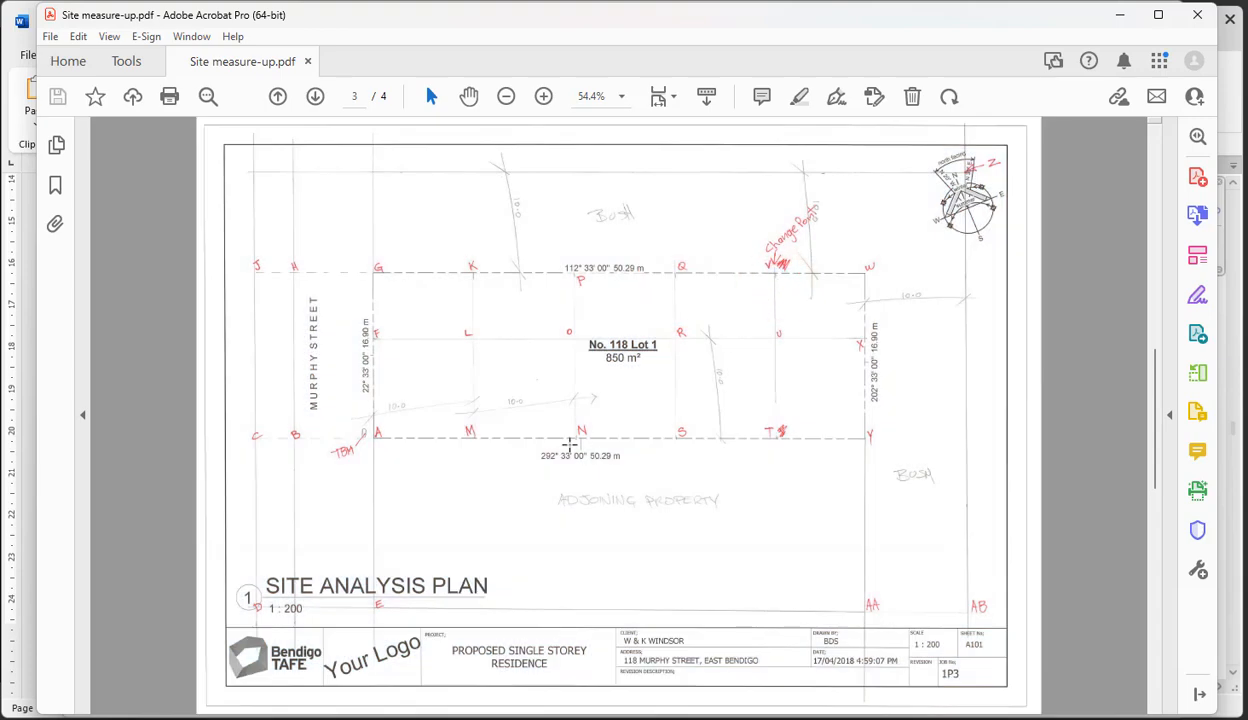
- Examine the spacing dimensions between the grid lines inside Lot 1 on the sketch, and return to Revit
ctrl+scroll(519, 449, up, 3)
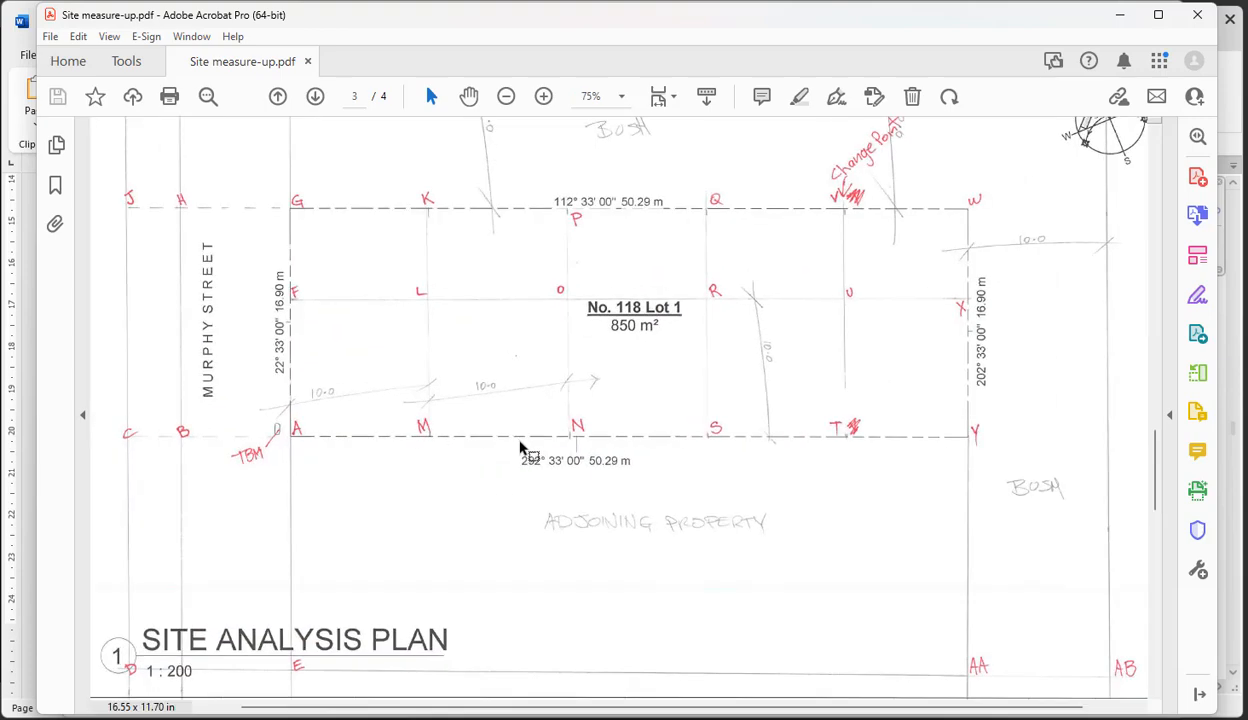
scroll(519, 445, up, 2)
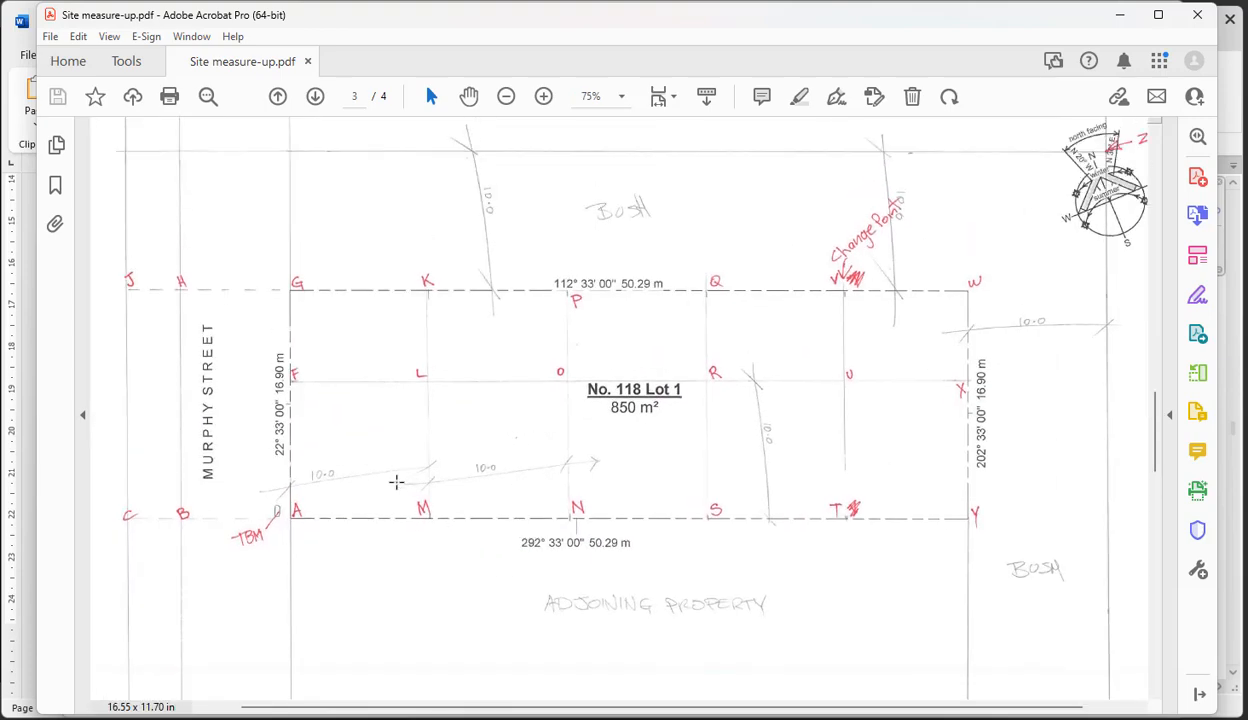
drag(307, 465, 351, 499)
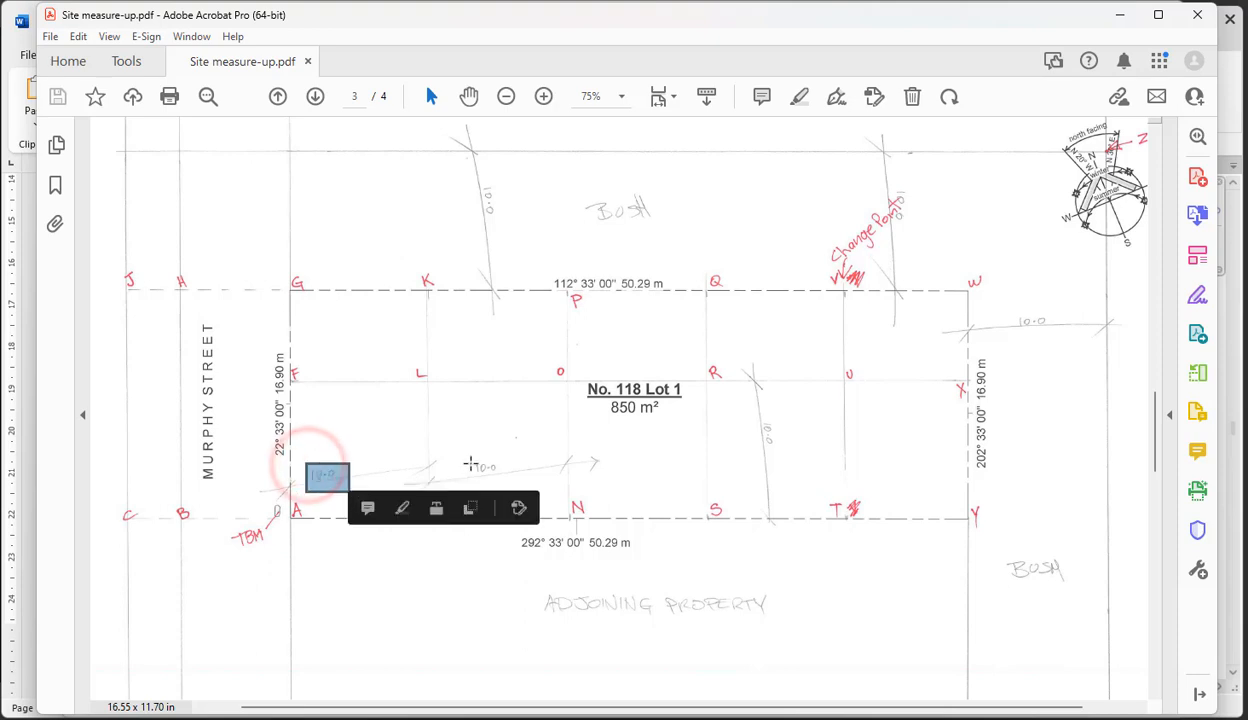
drag(470, 452, 513, 481)
drag(790, 409, 743, 471)
click(828, 414)
click(802, 487)
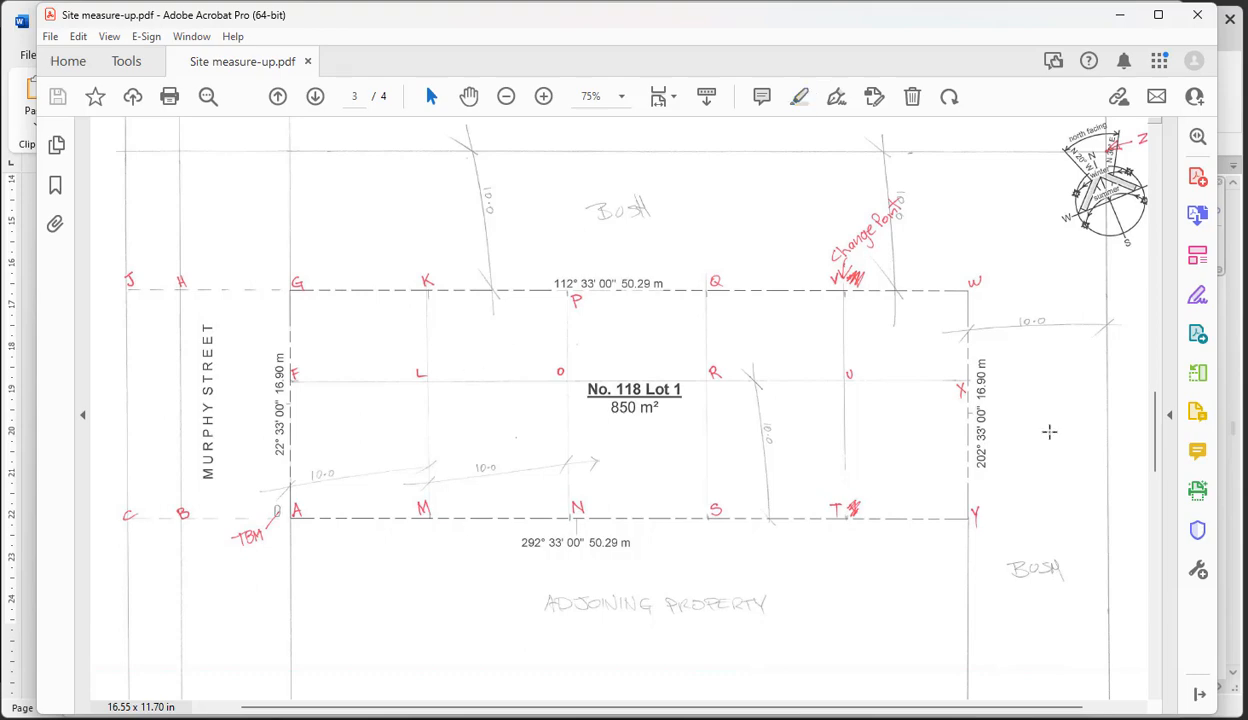
click(1236, 70)
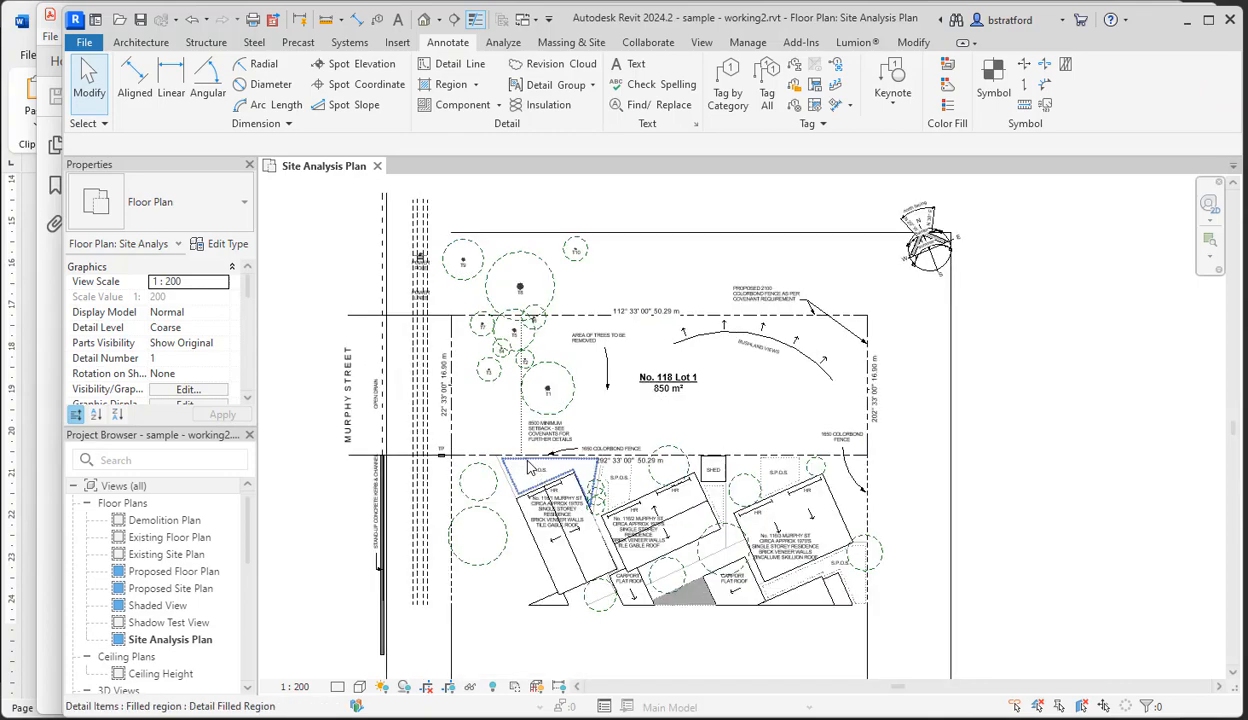
- Draw a thin vertical detail line 22500 long across Lot 1, offset 10000 inside the Murphy Street boundary
scroll(530, 468, up, 3)
middle_drag(617, 470, 739, 574)
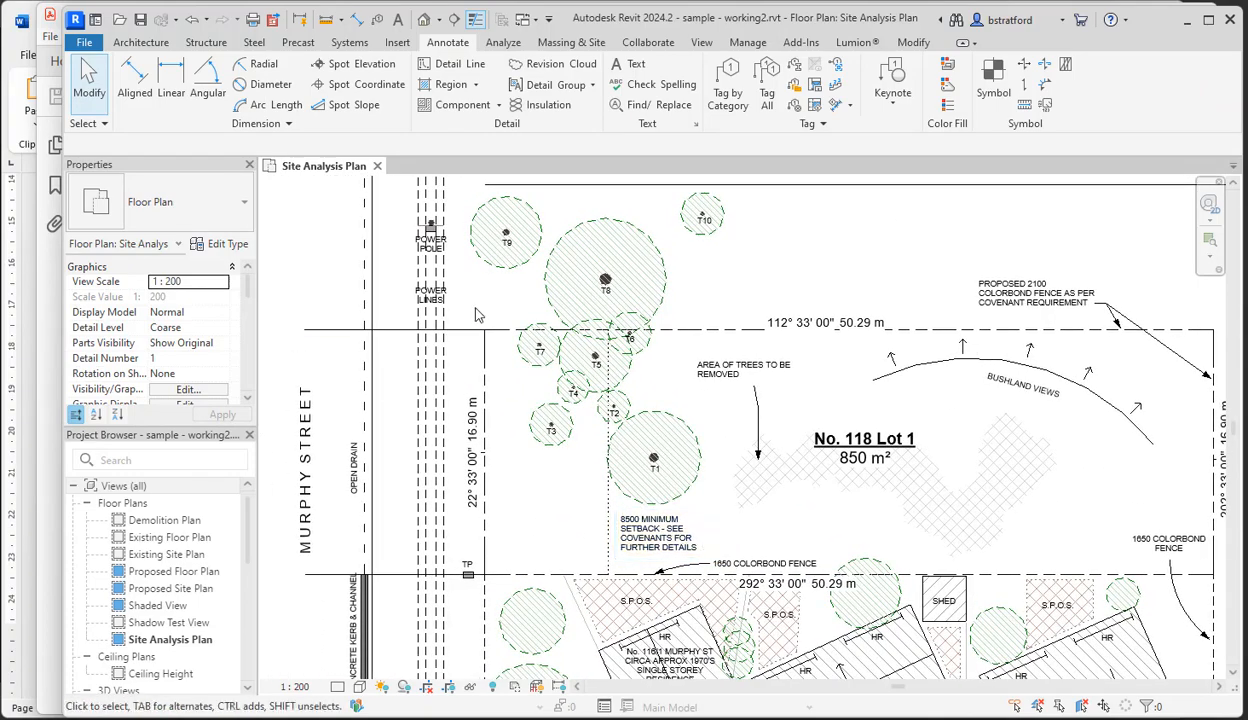
click(449, 65)
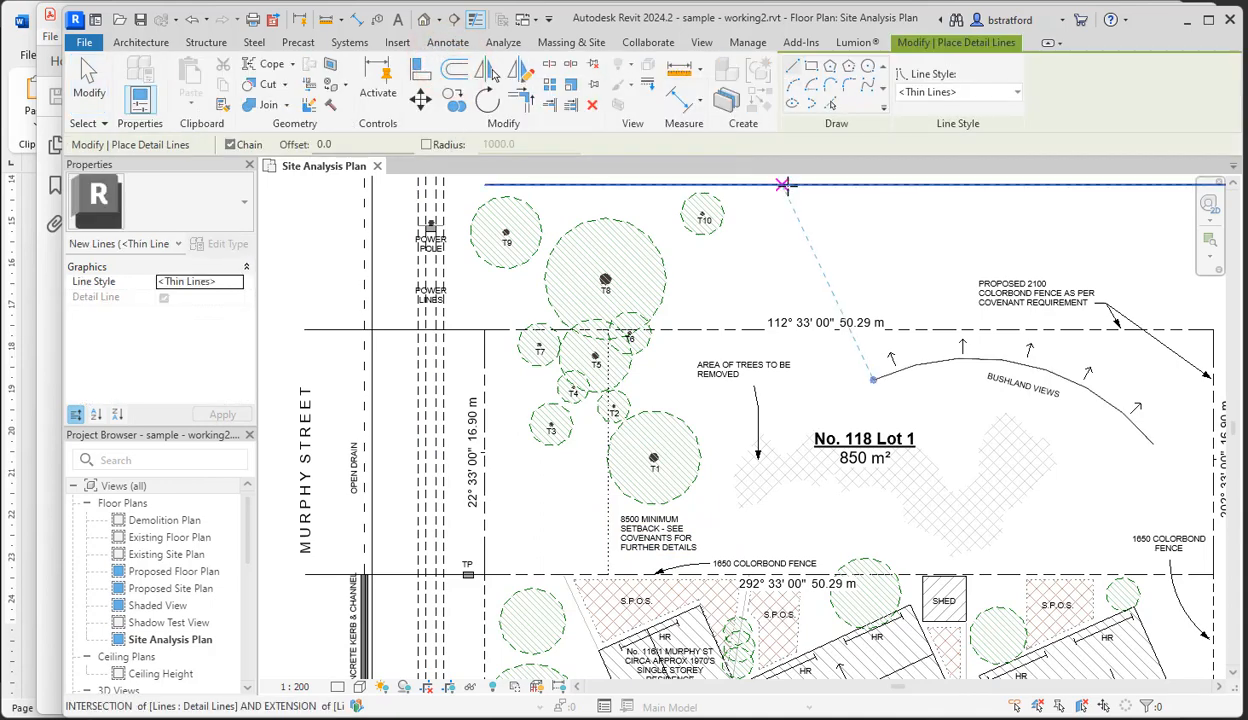
click(782, 185)
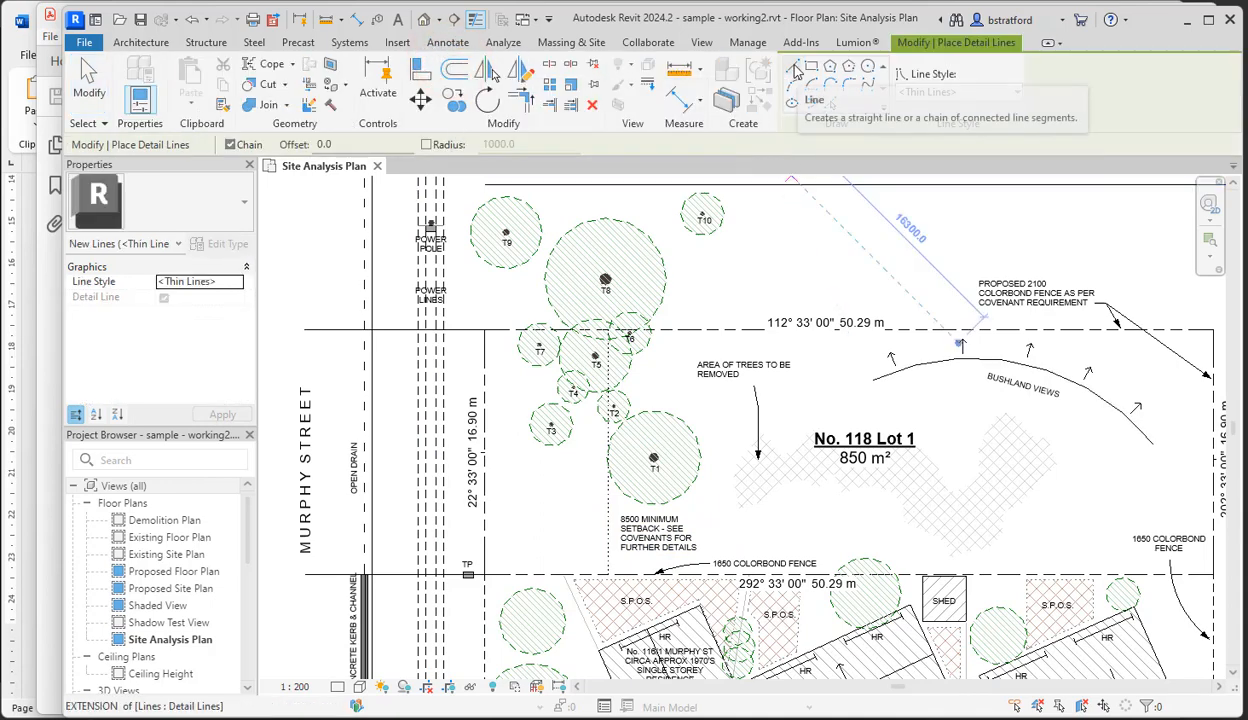
click(793, 66)
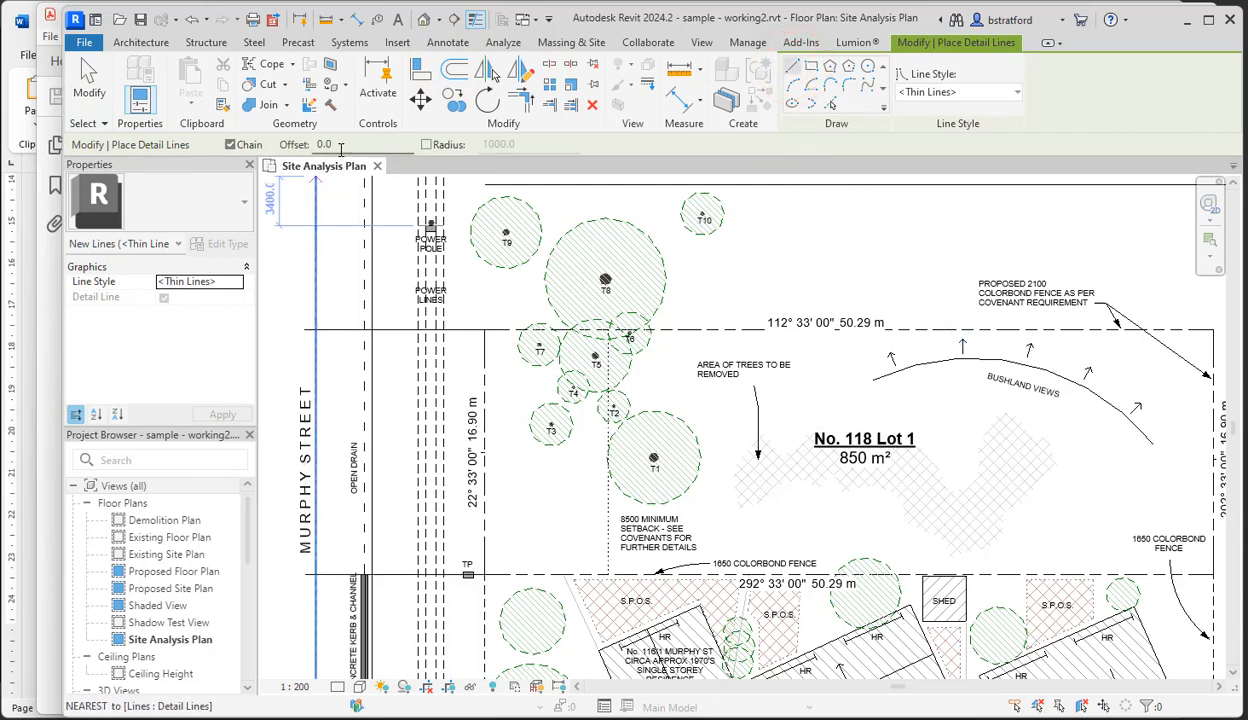
click(832, 105)
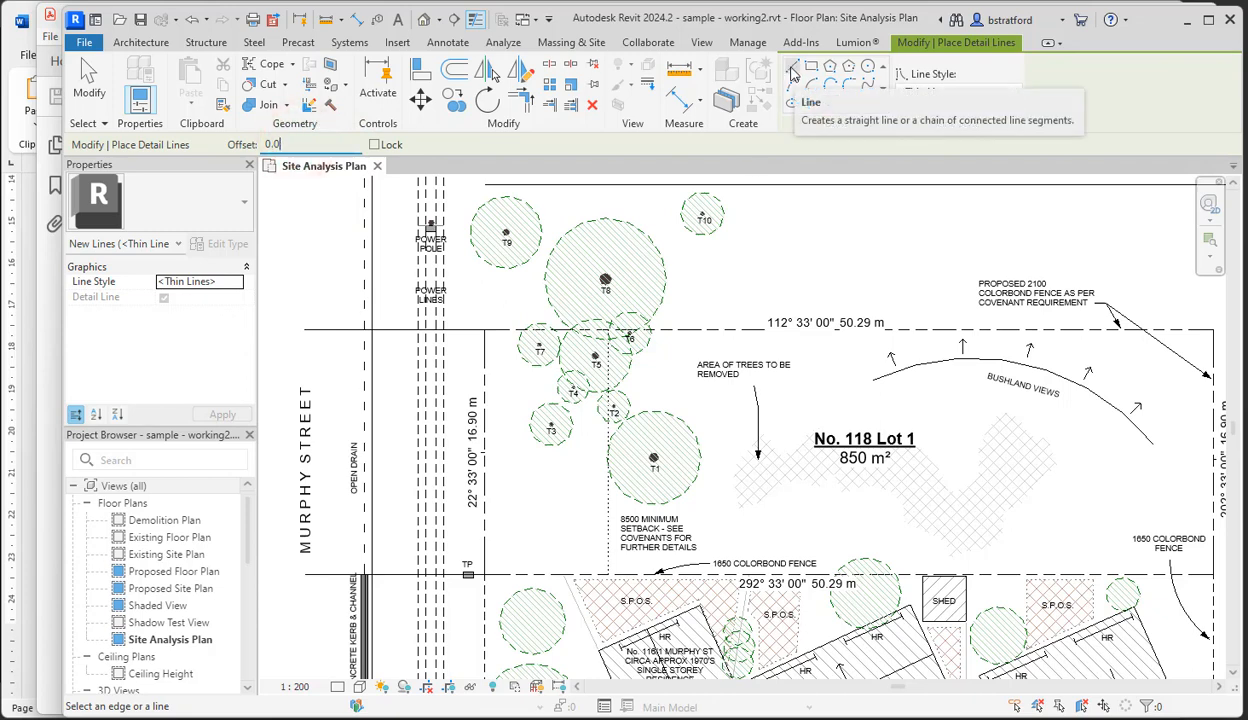
click(791, 68)
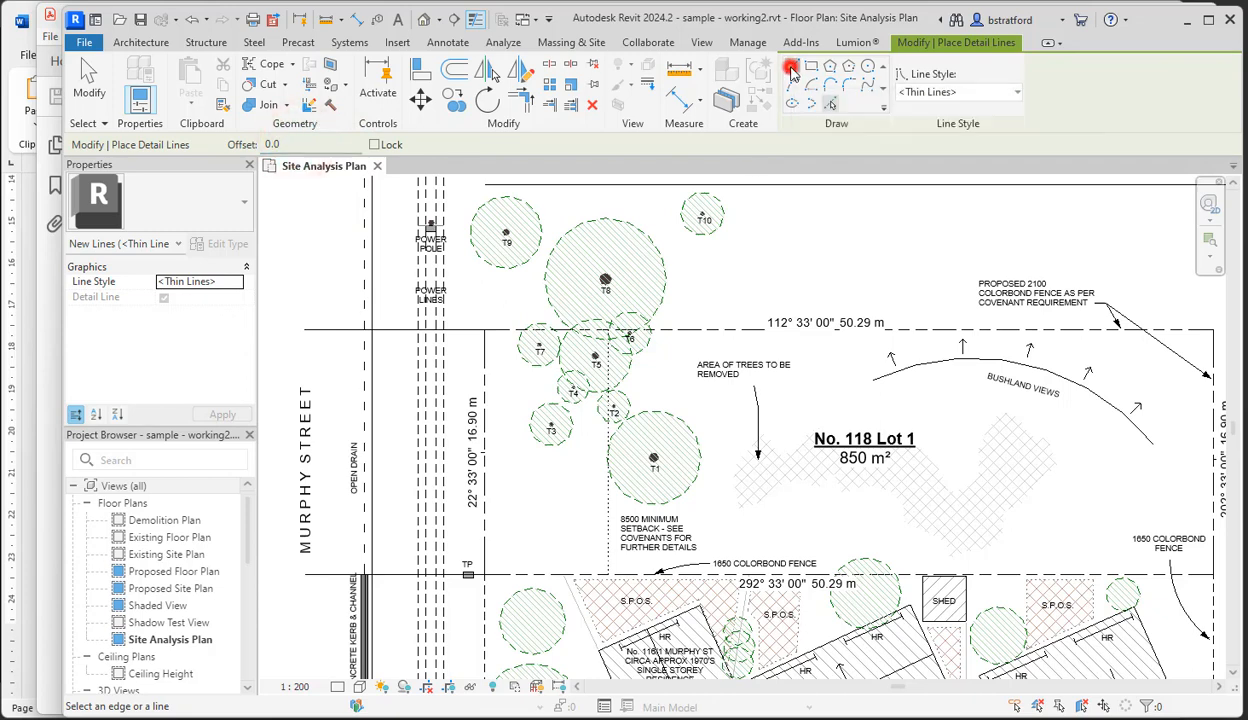
click(828, 107)
click(266, 144)
text(10)
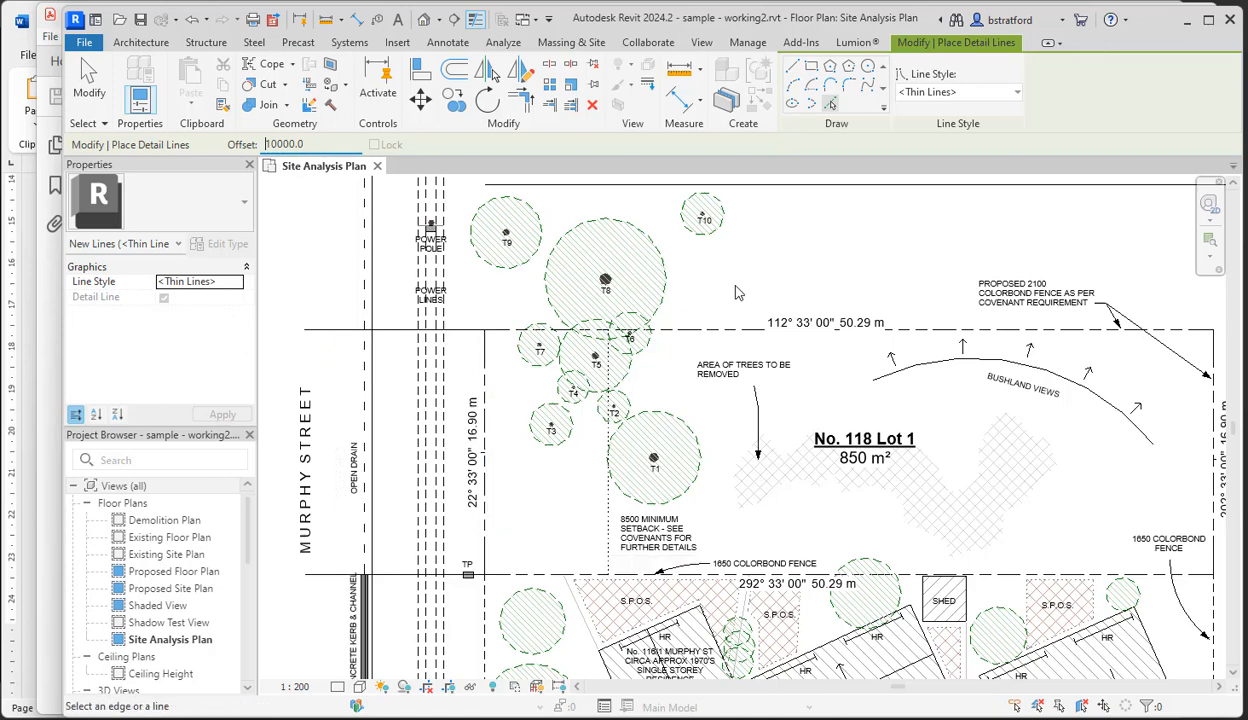
click(792, 65)
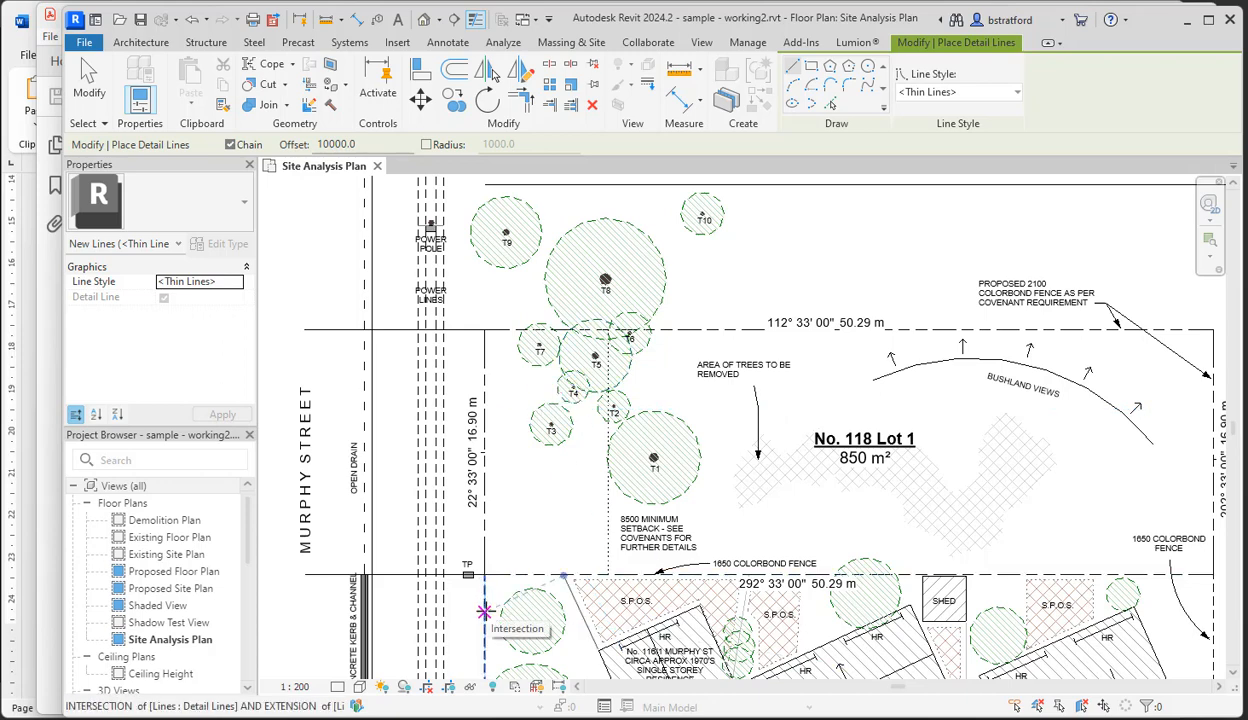
click(484, 611)
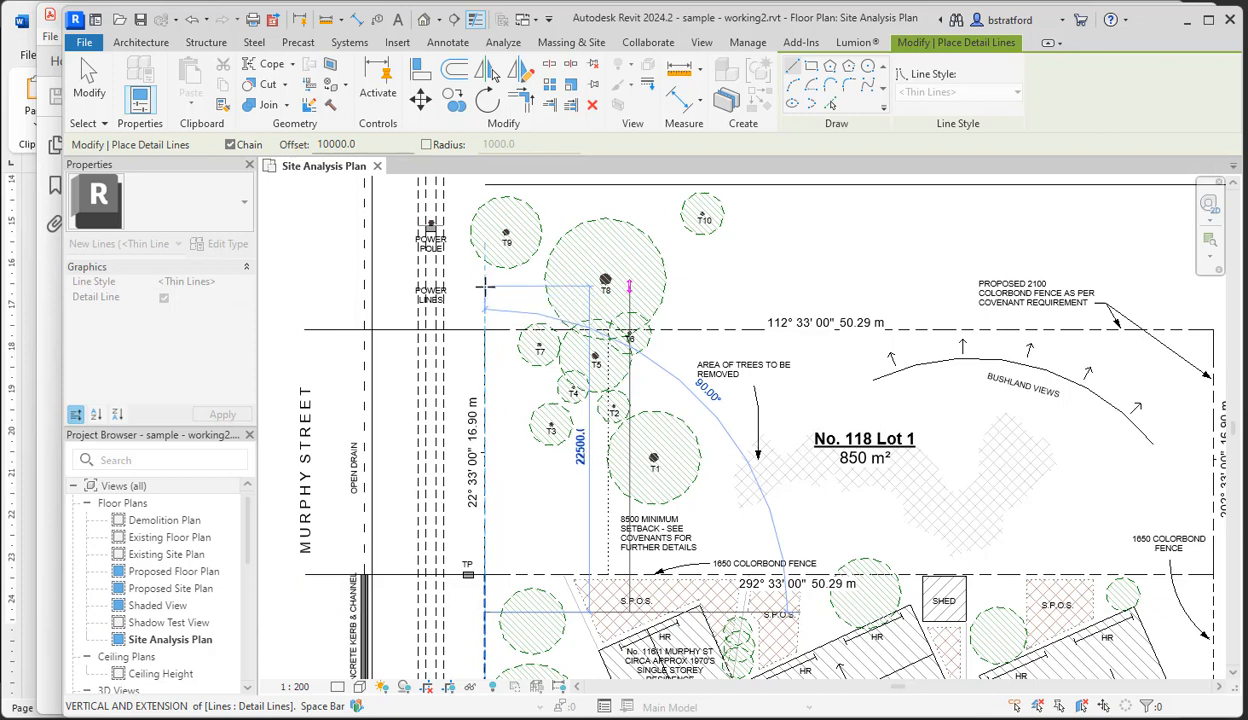
click(485, 287)
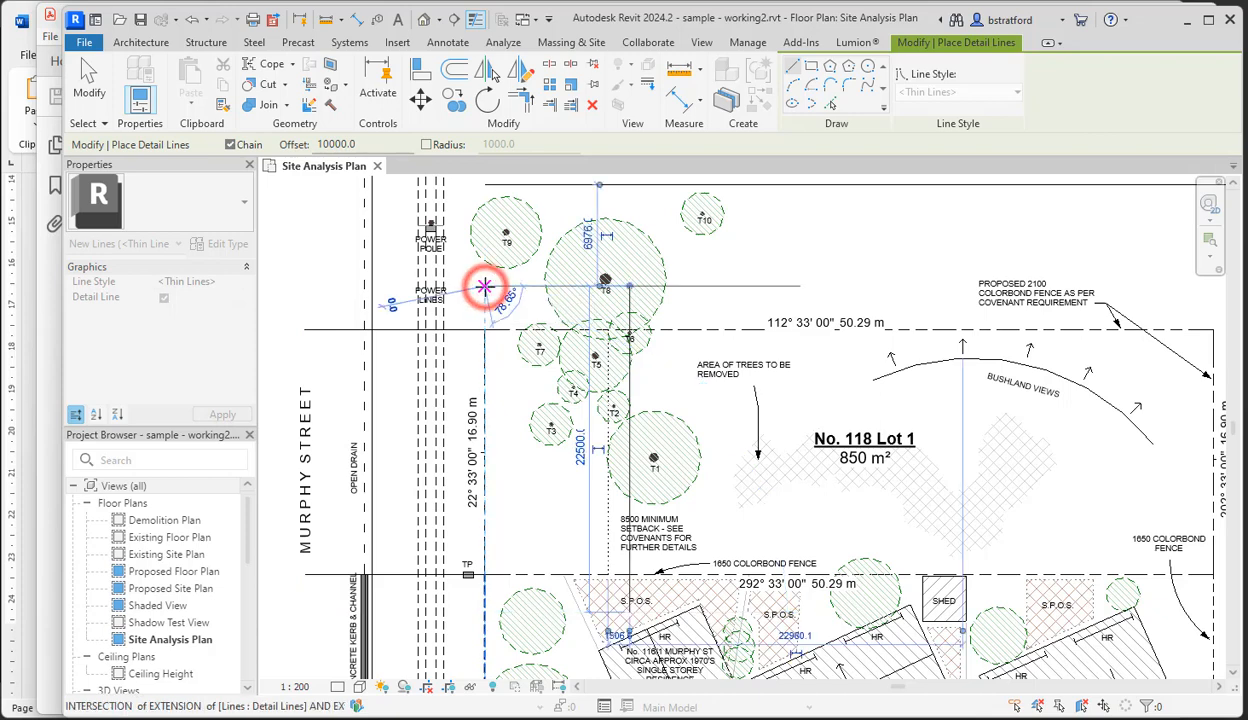
click(100, 92)
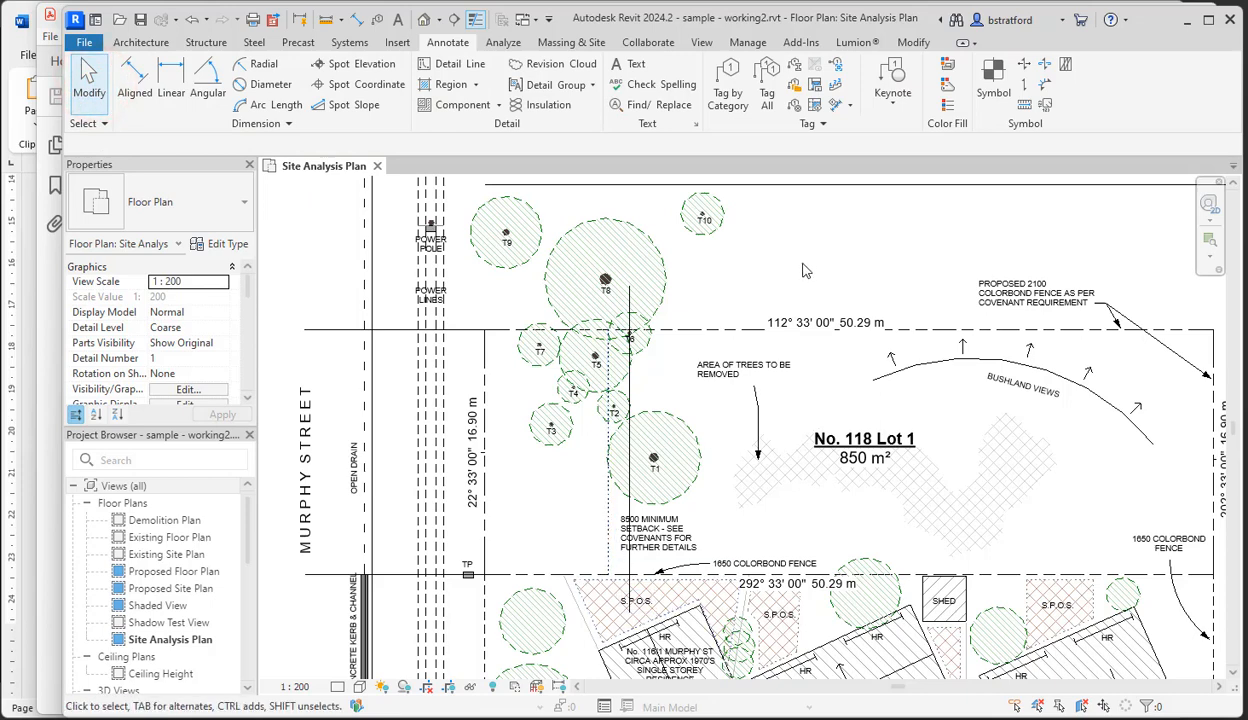
- Create three more thin vertical grid lines across Lot 1 toward the rear boundary, each offset 10000 from the previous one
click(446, 64)
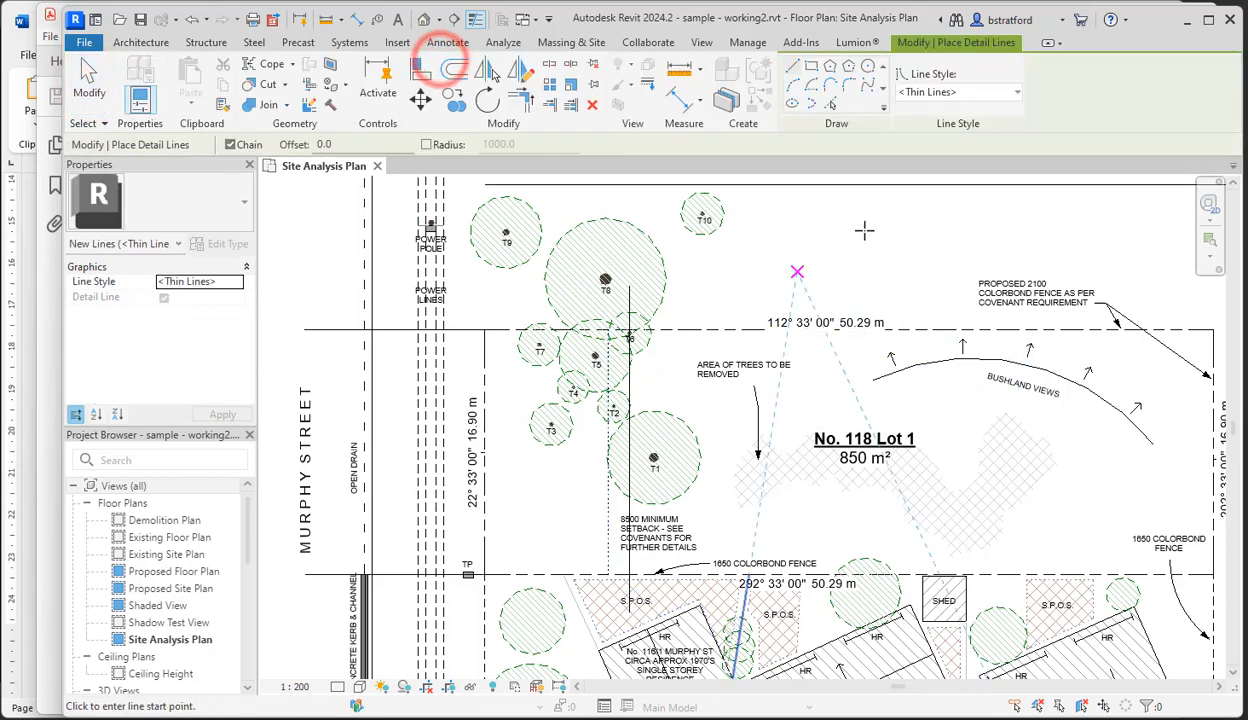
click(829, 104)
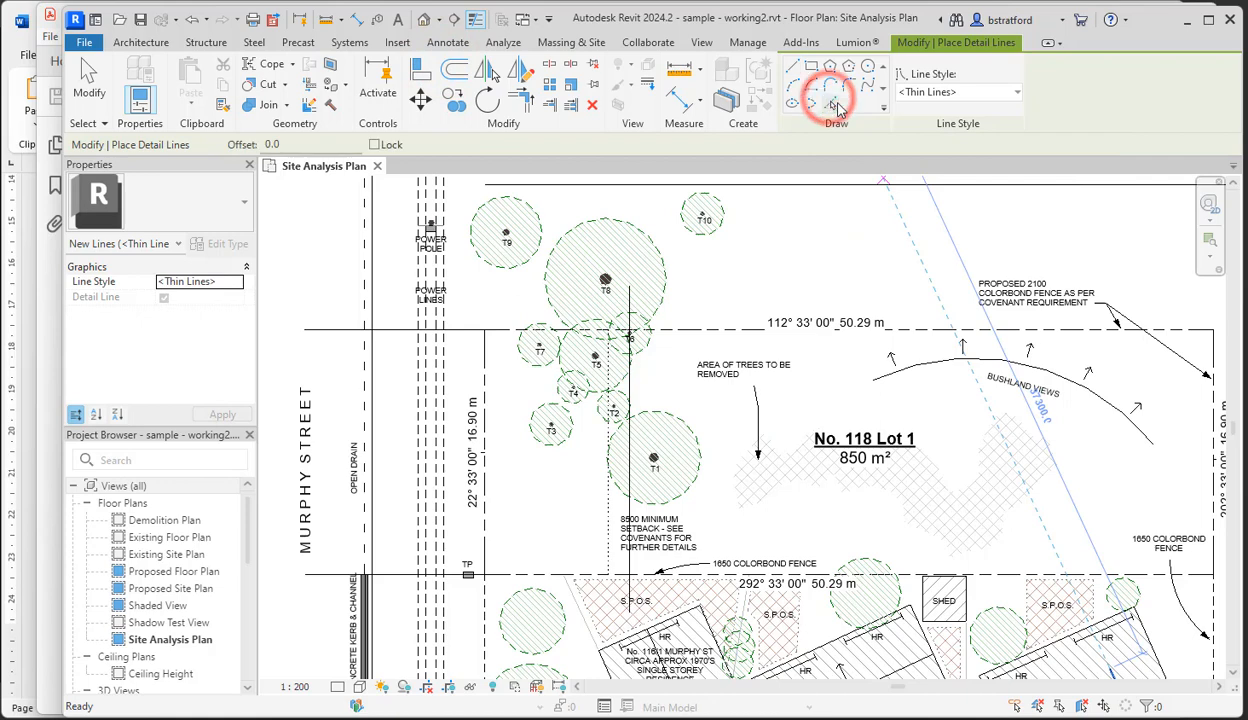
click(305, 145)
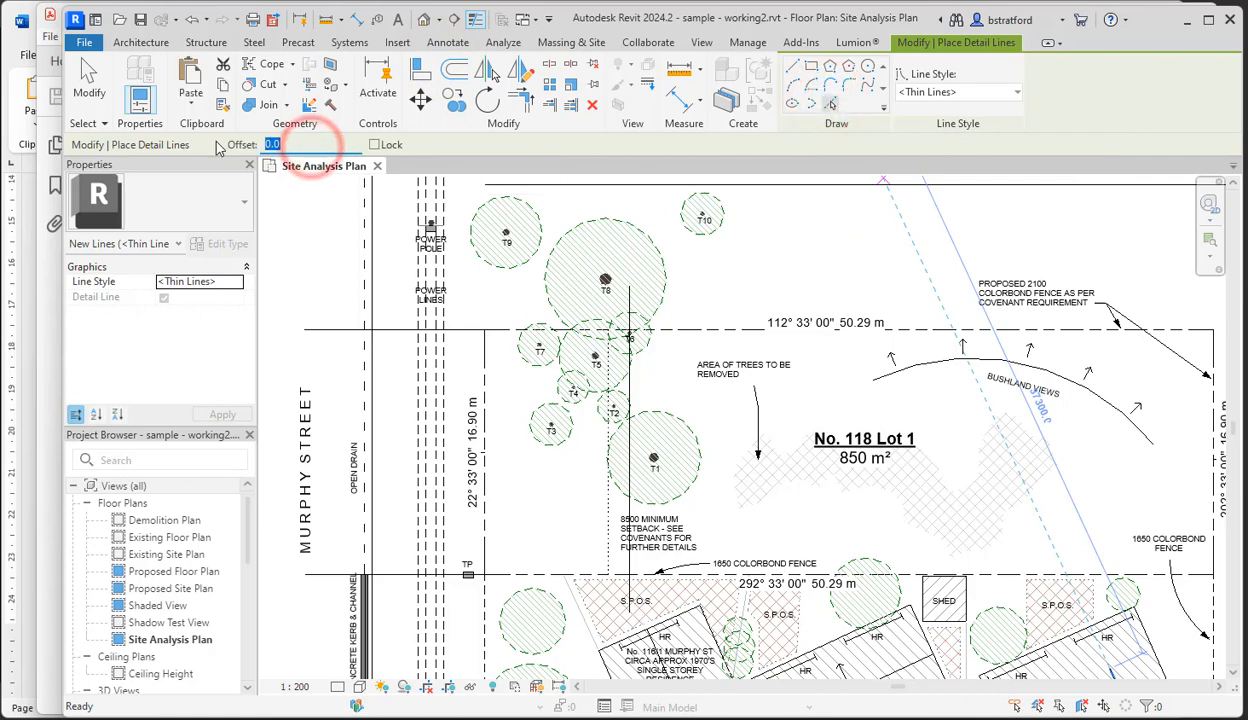
text(10000)
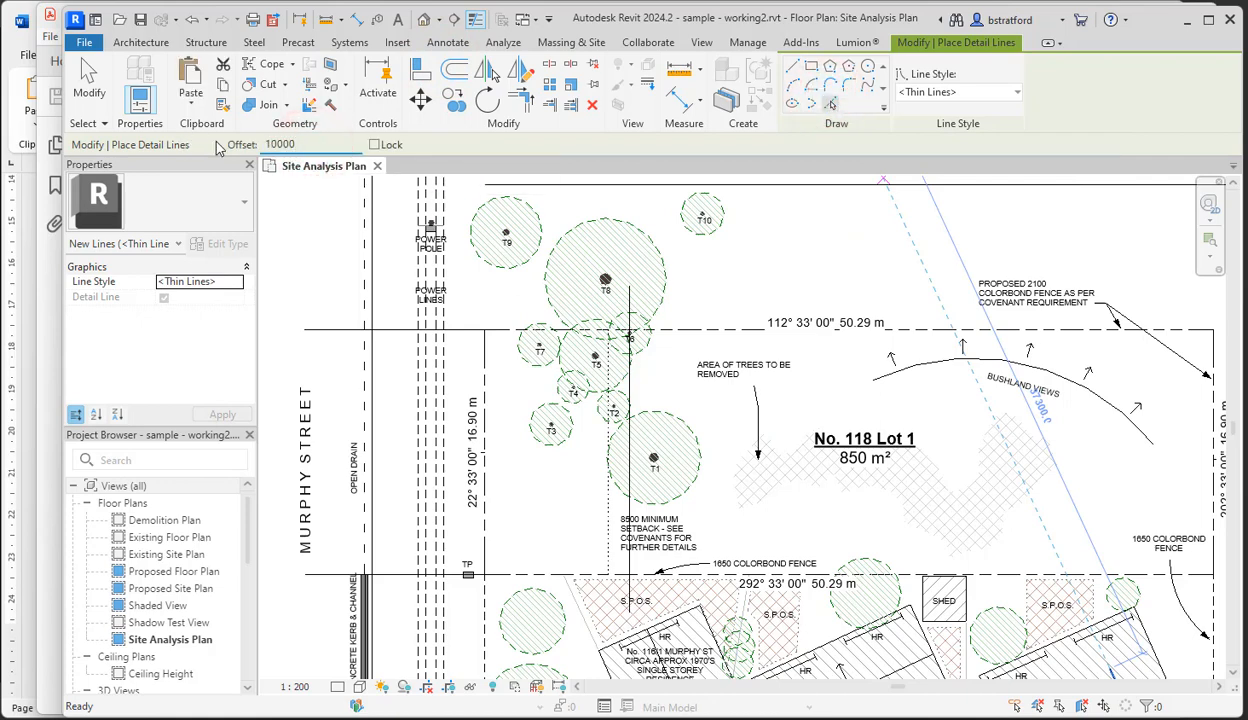
key(Return)
click(630, 402)
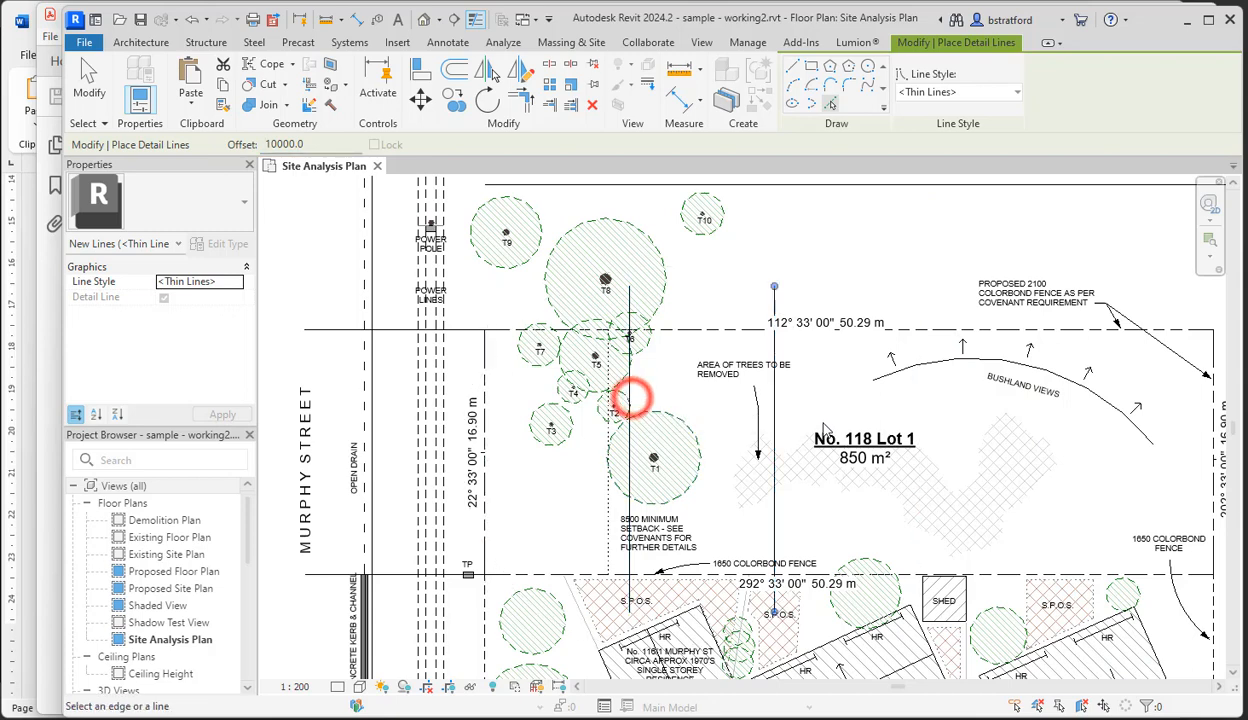
click(777, 410)
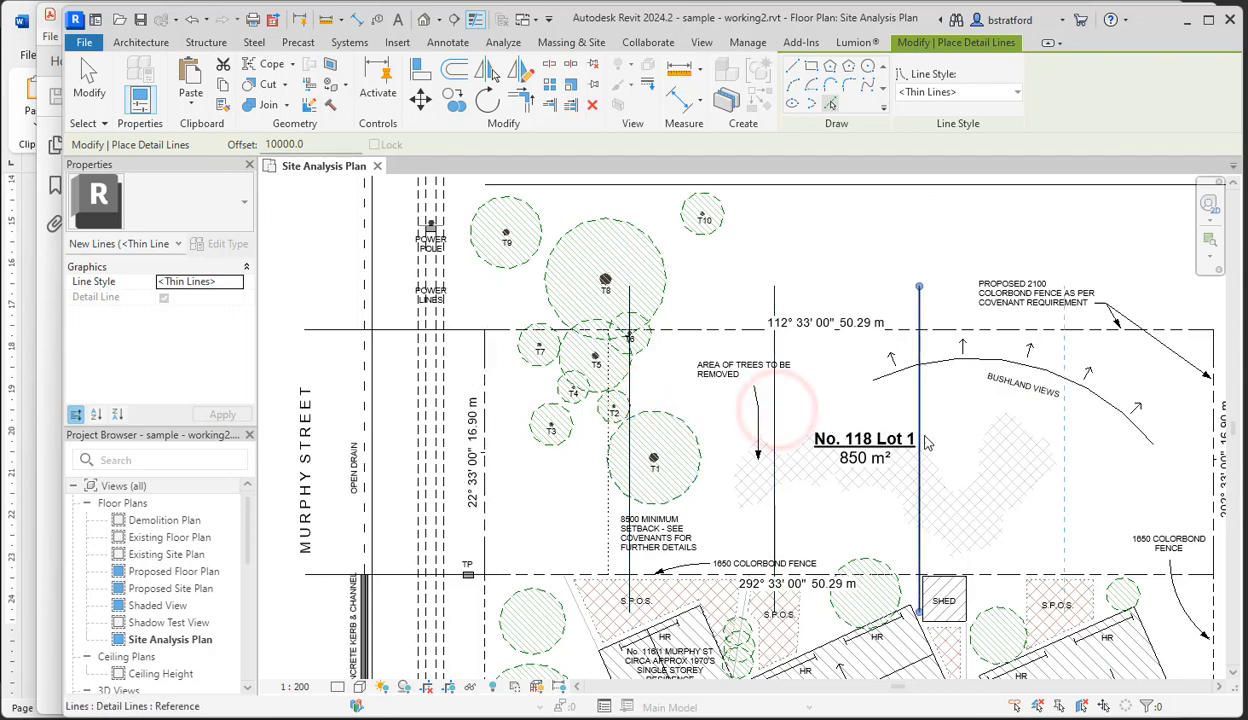
click(919, 435)
scroll(1140, 508, down, 1)
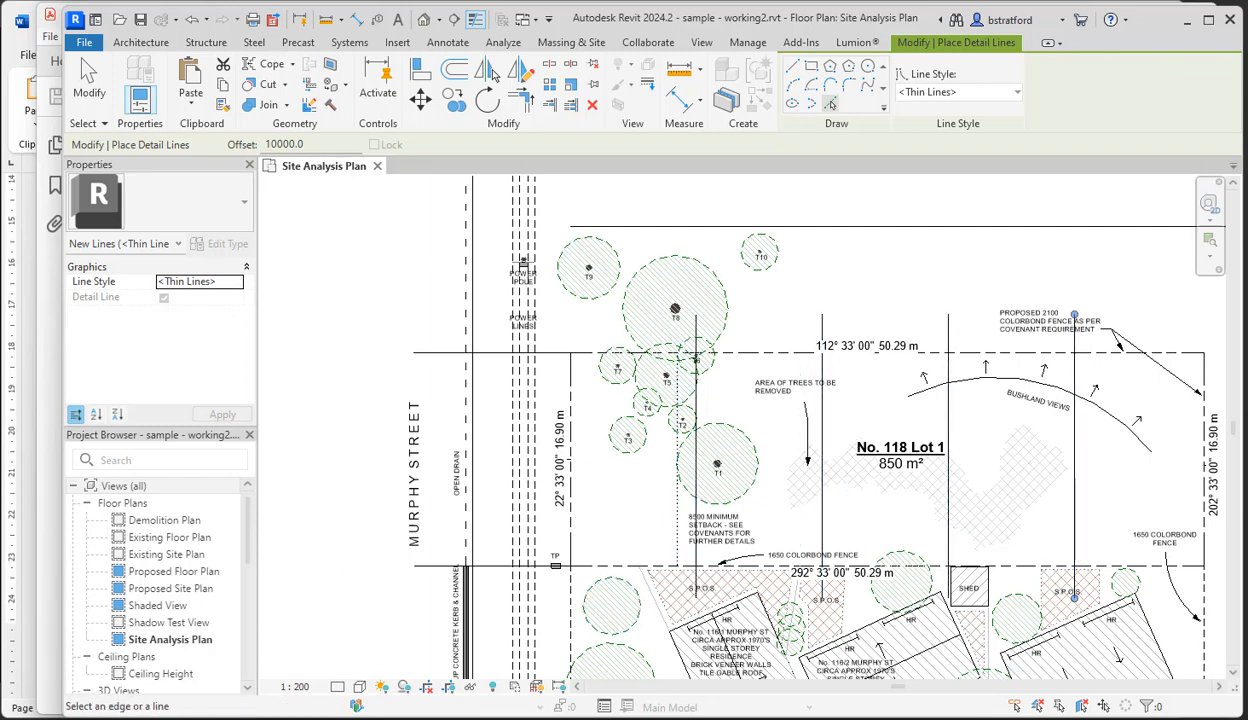
- Check the sketch's horizontal grid line in the PDF and create it in Revit, offset 10000 from Lot 1's lower boundary into the lot
click(48, 405)
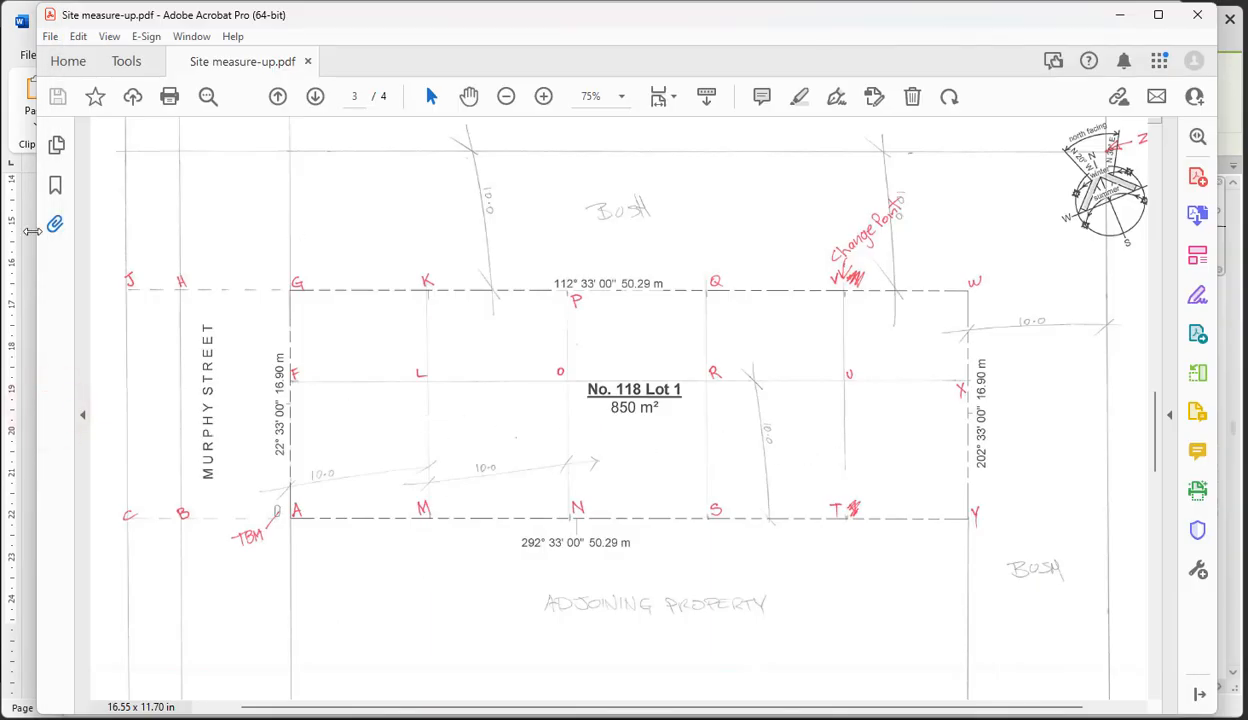
click(1224, 100)
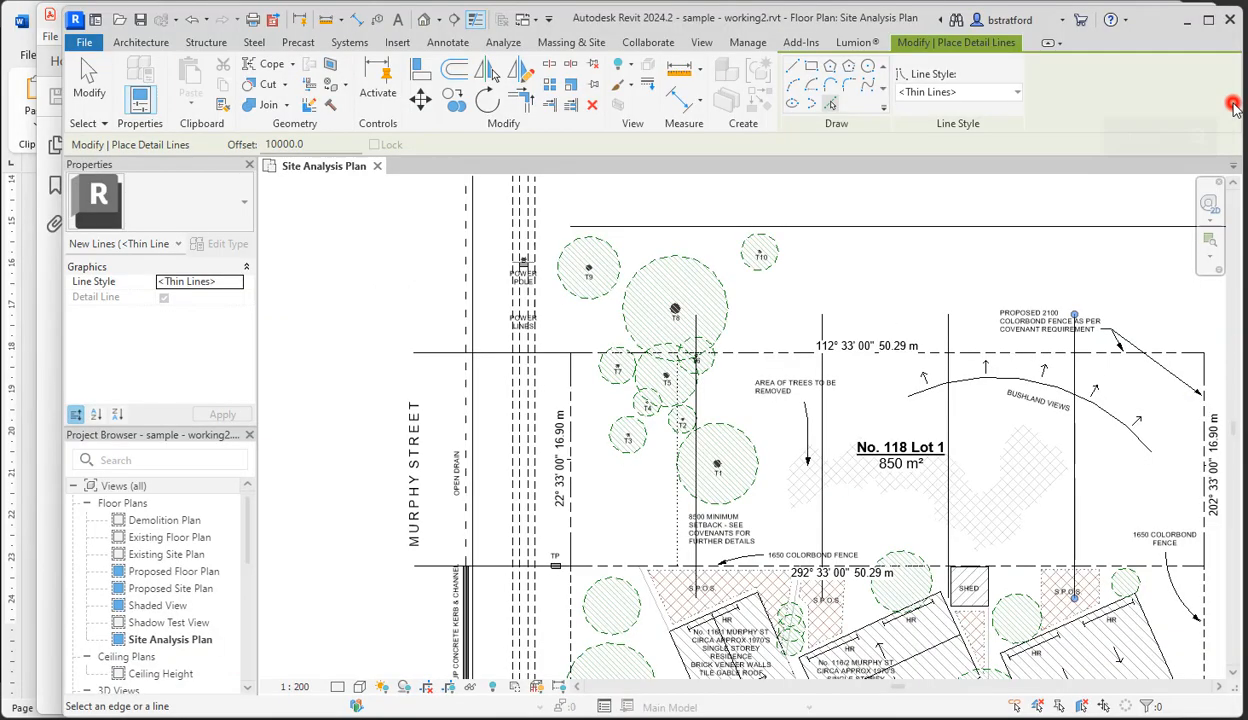
click(624, 567)
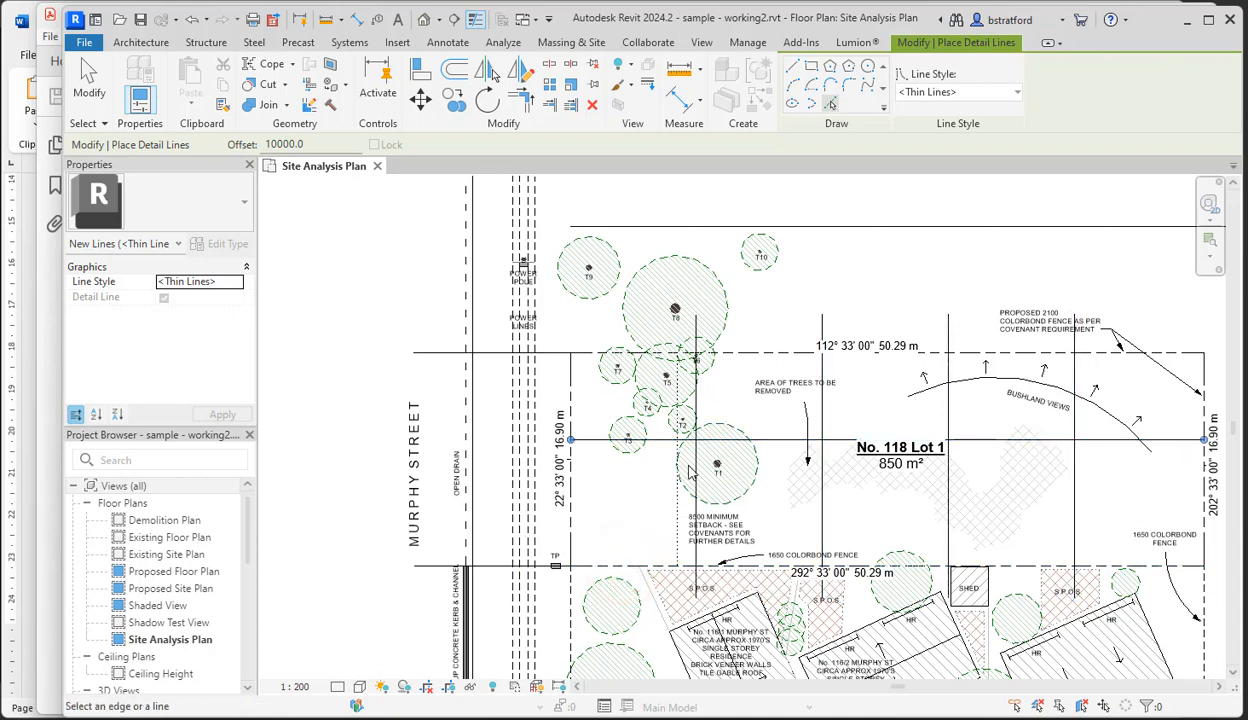
click(89, 80)
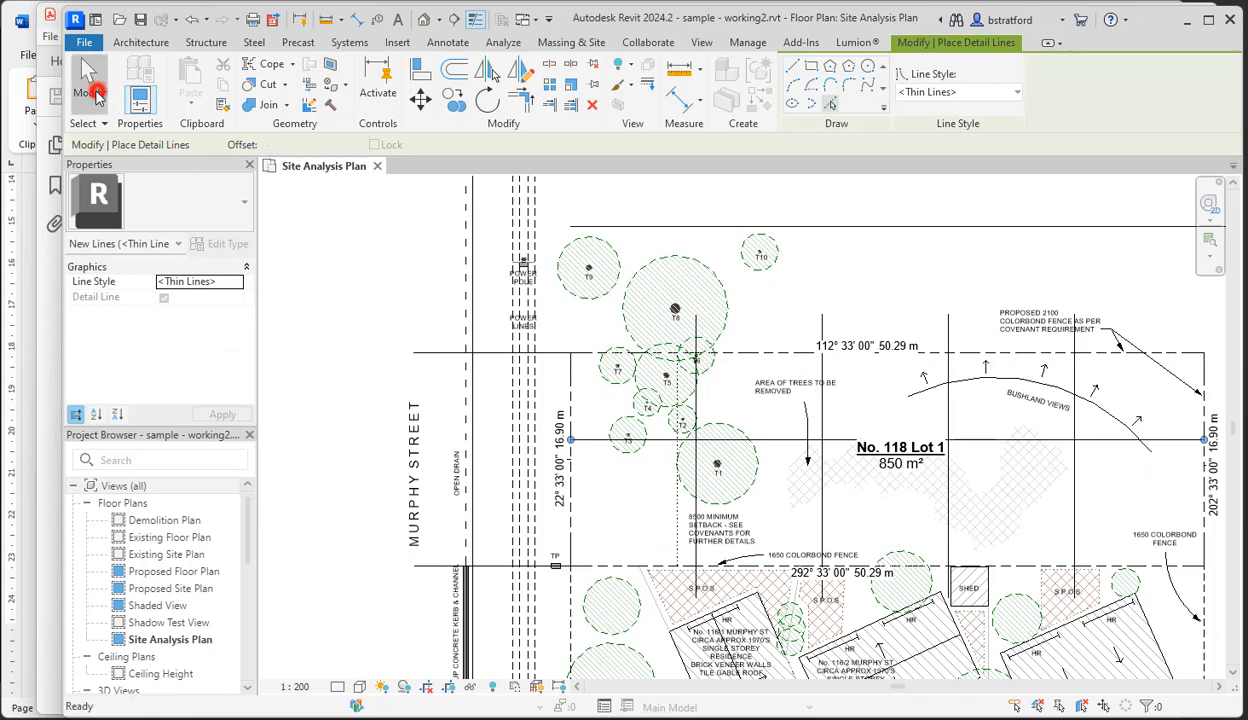
scroll(609, 392, down, 4)
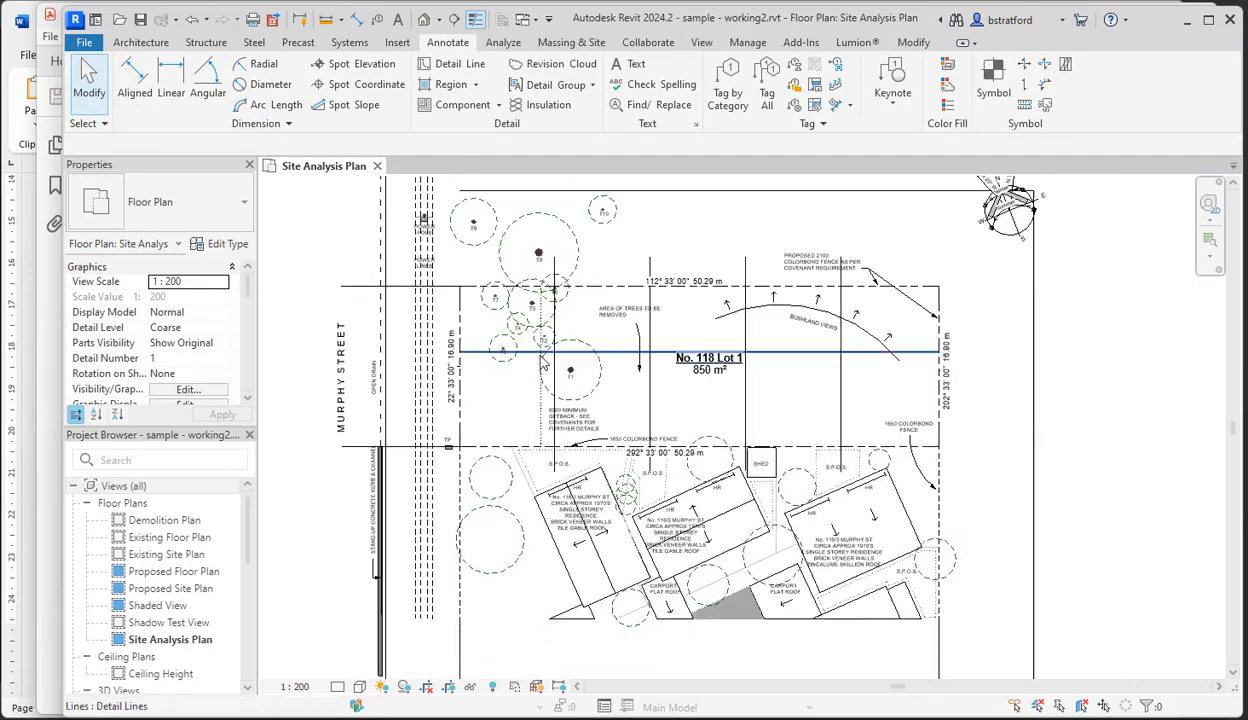
scroll(1053, 483, down, 3)
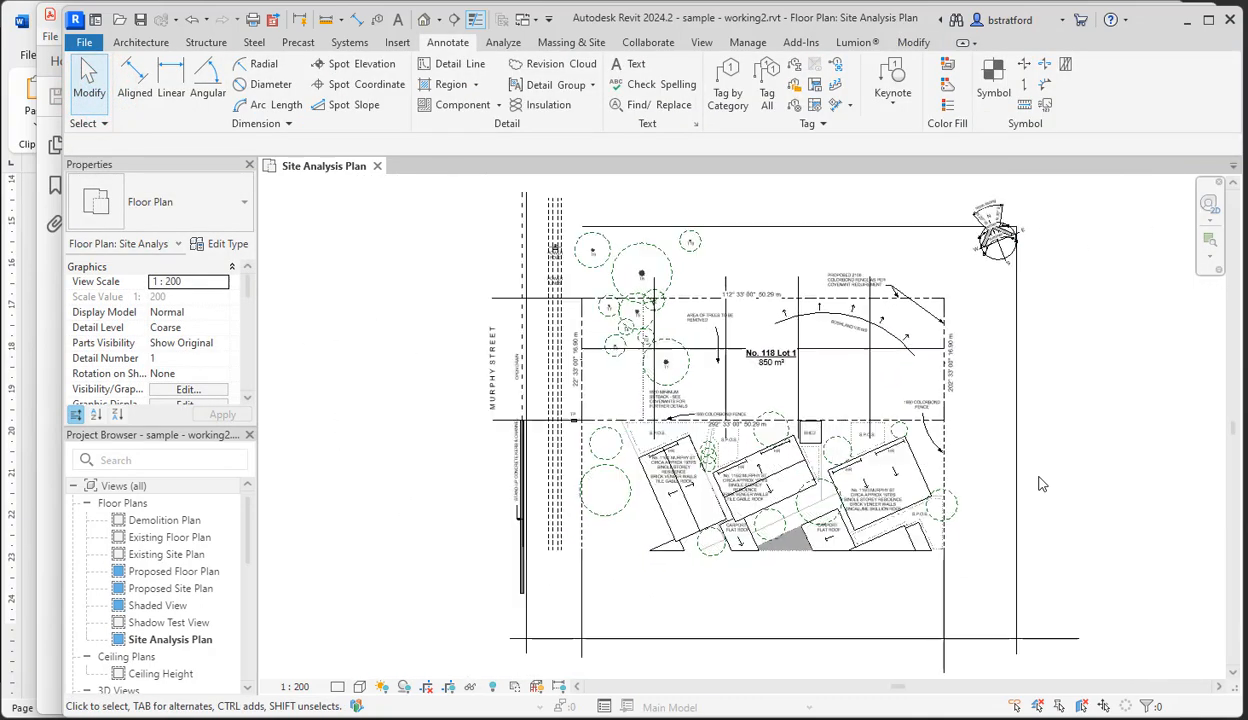
scroll(1060, 287, up, 4)
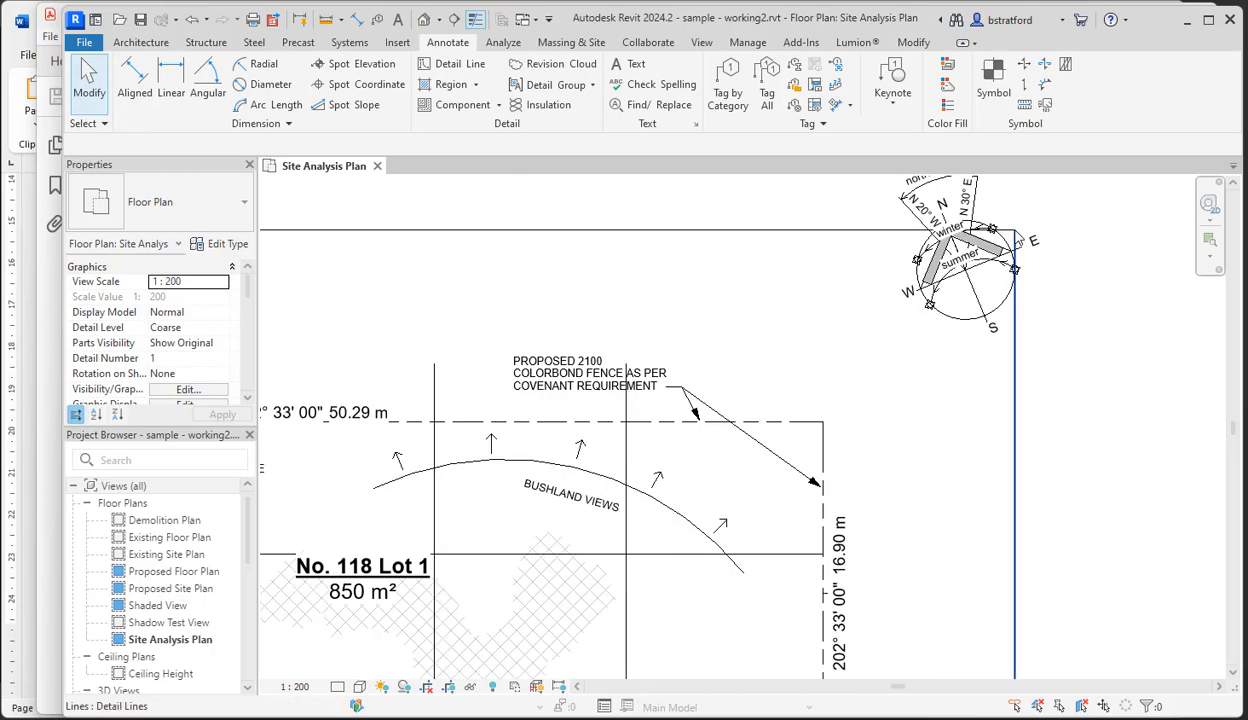
- Review the finished grid lines across the site plan, compare them with the site measure-up sketch in the PDF, and return to Revit
scroll(873, 440, down, 5)
scroll(873, 440, up, 4)
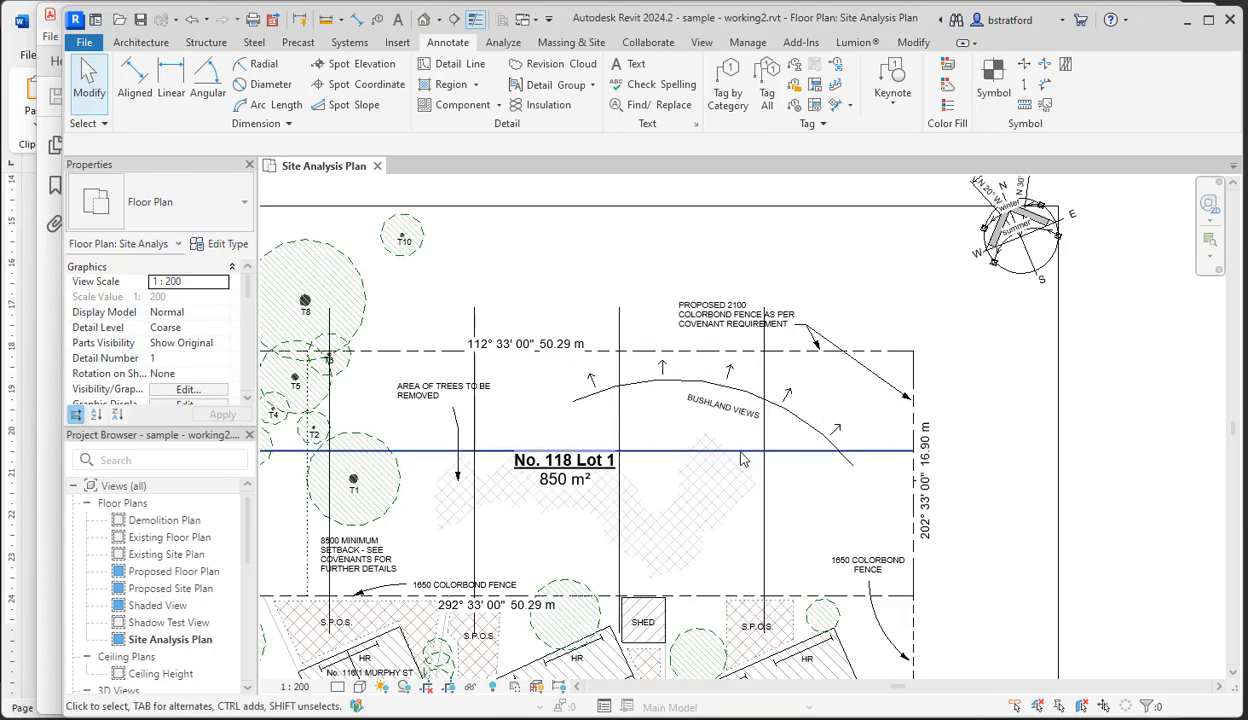
scroll(900, 500, down, 5)
scroll(913, 533, up, 3)
middle_drag(1059, 598, 1145, 596)
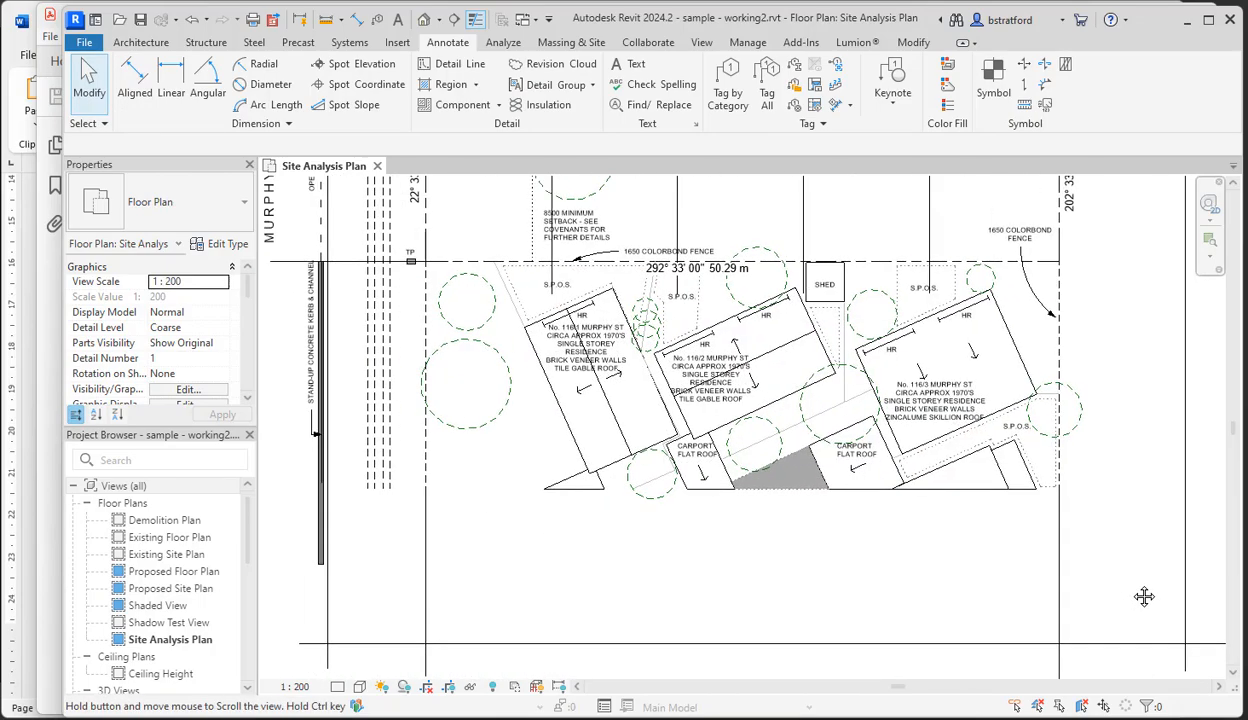
scroll(777, 533, down, 2)
middle_drag(791, 575, 700, 615)
scroll(697, 613, down, 2)
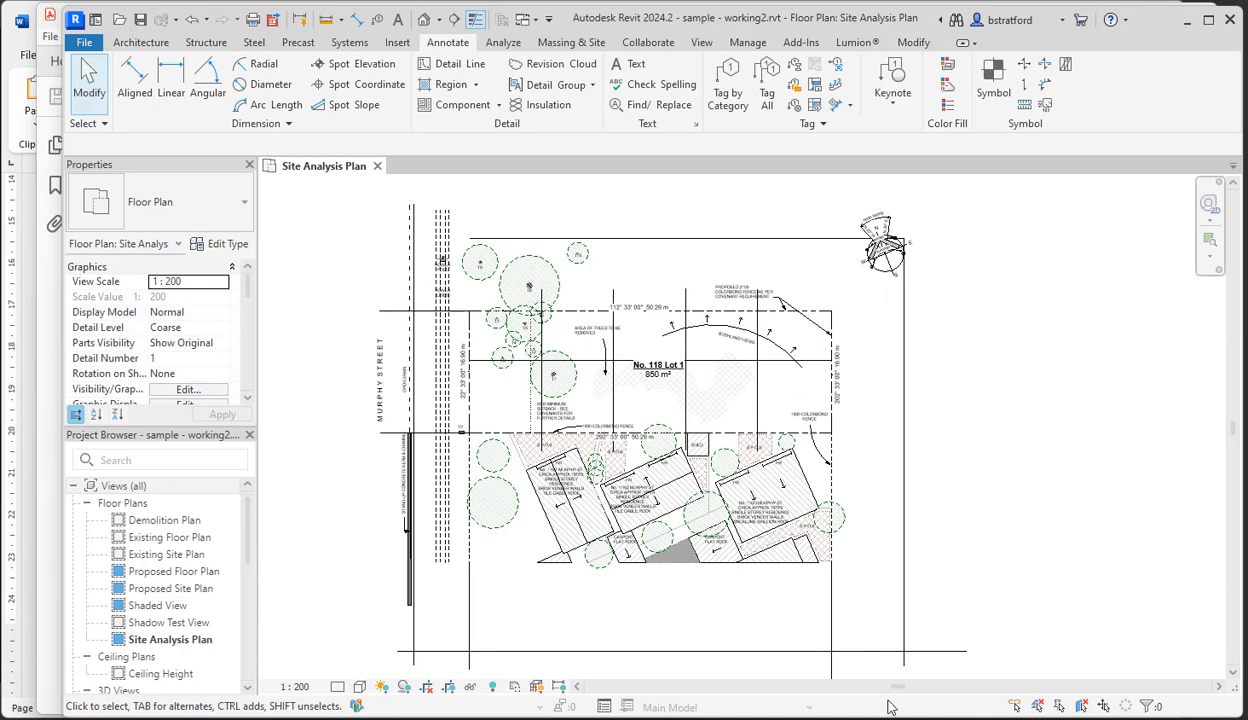
click(52, 378)
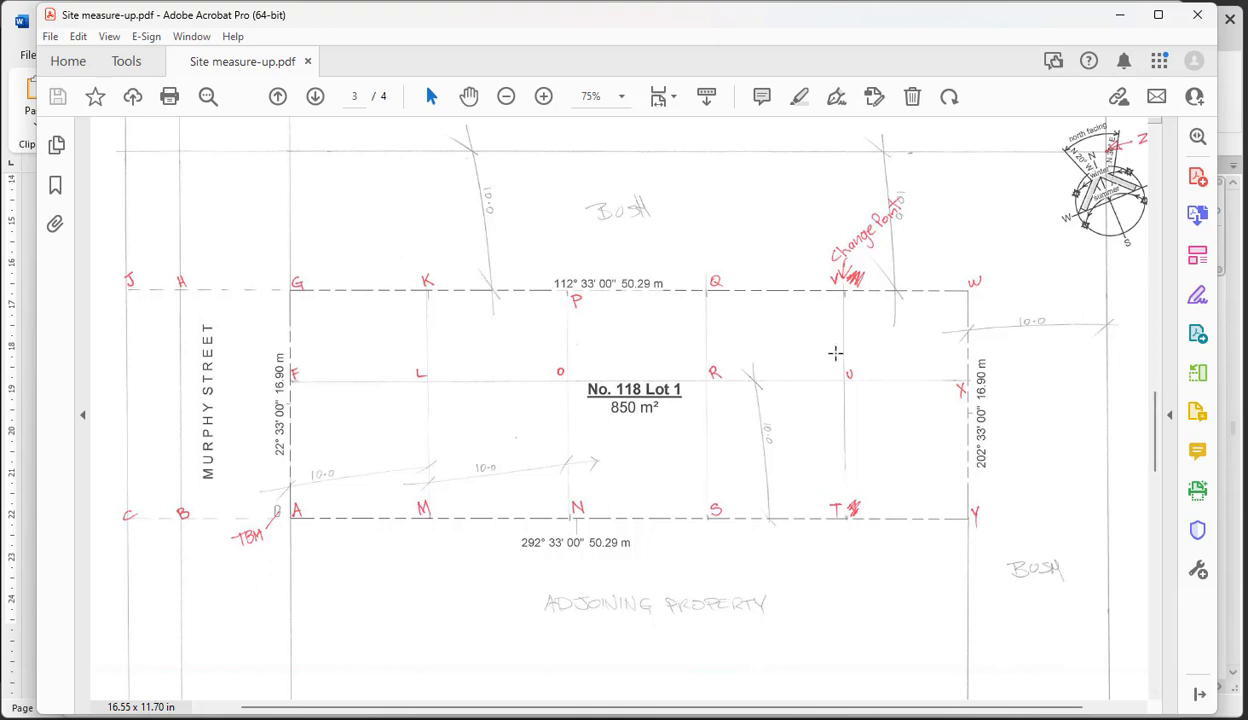
scroll(835, 353, up, 2)
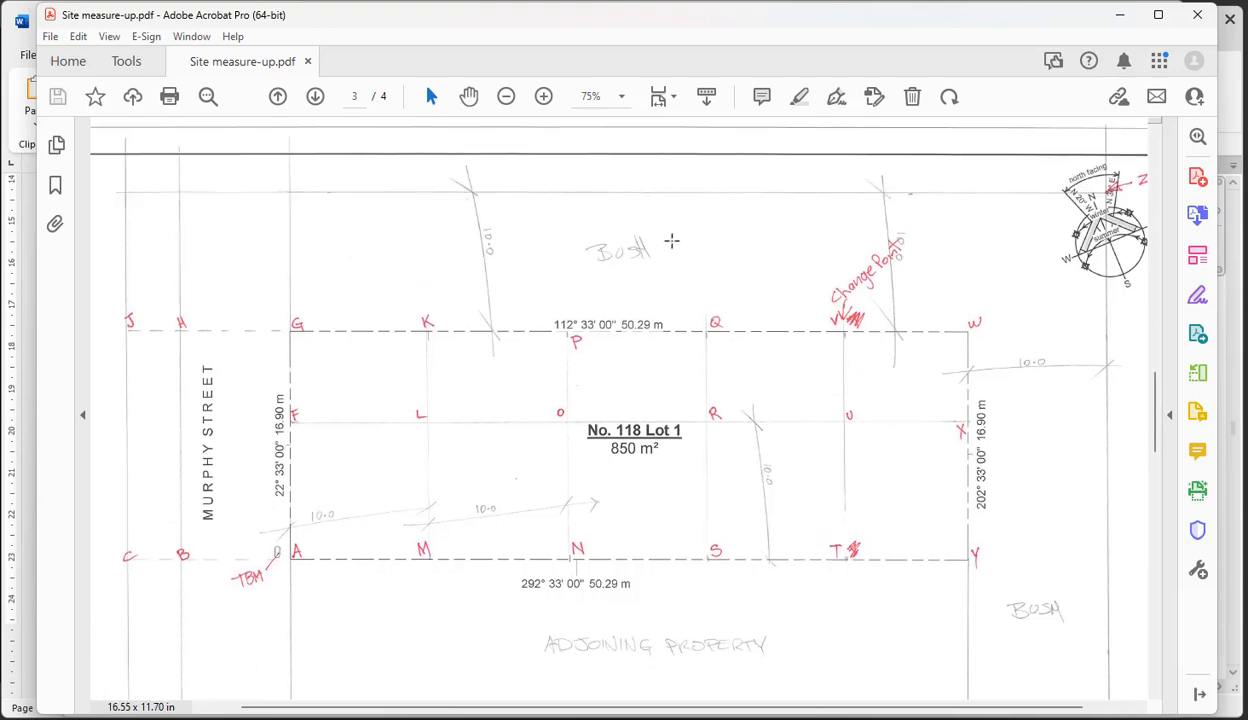
key(alt+Tab)
click(135, 42)
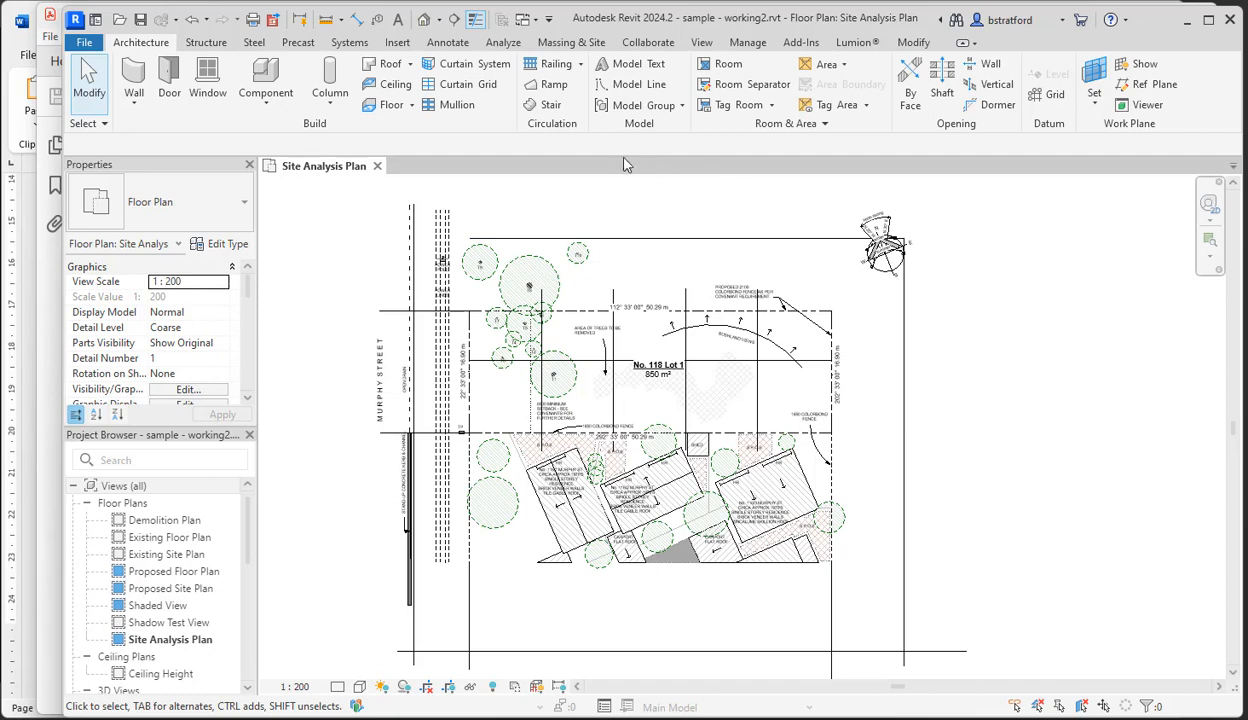
click(567, 42)
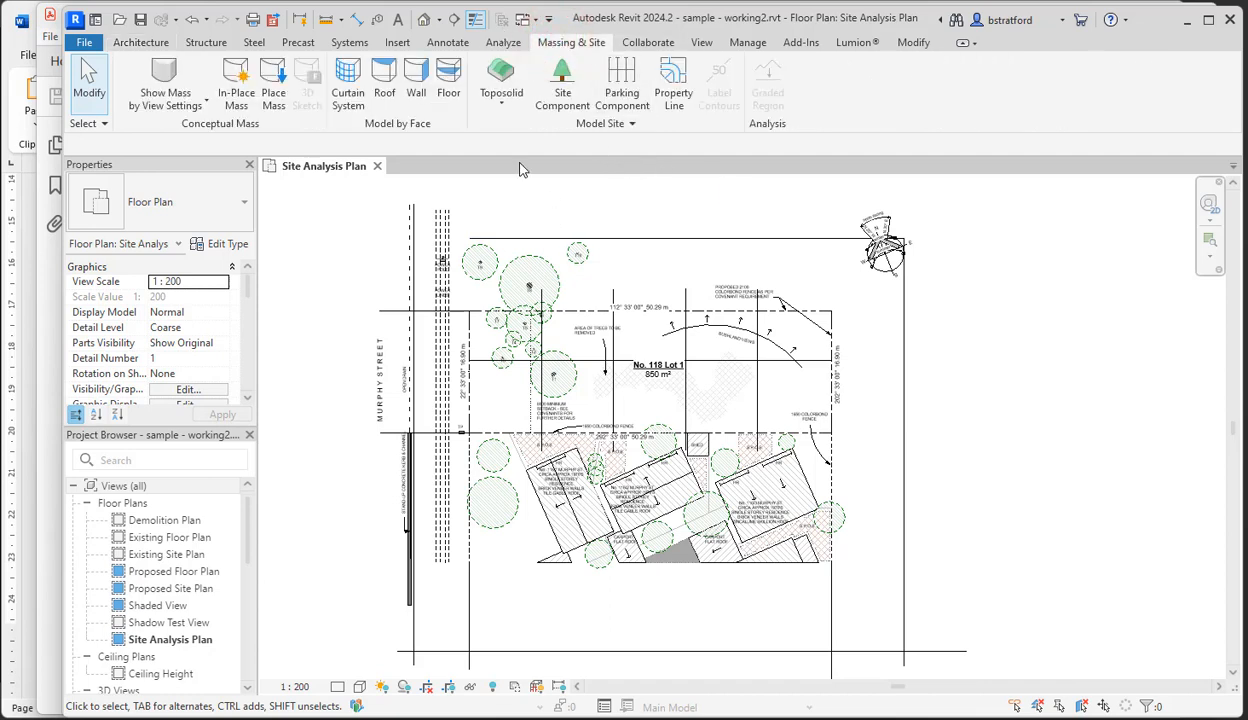
click(505, 78)
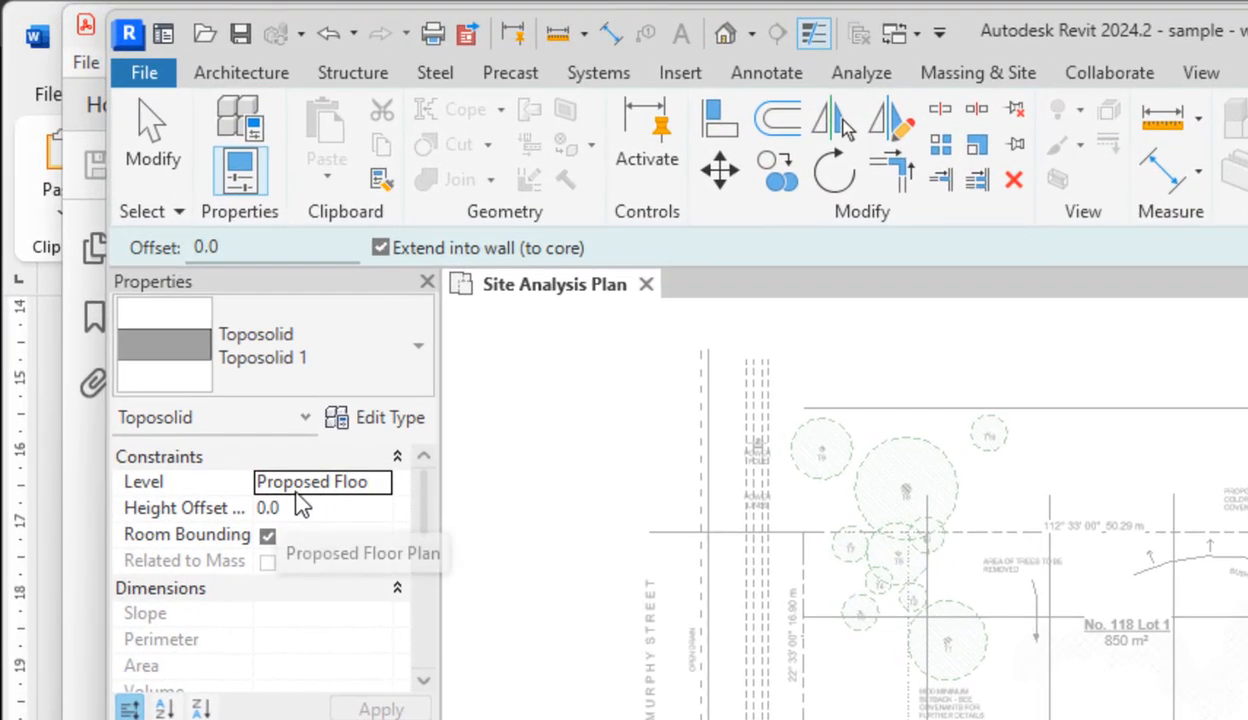
click(382, 483)
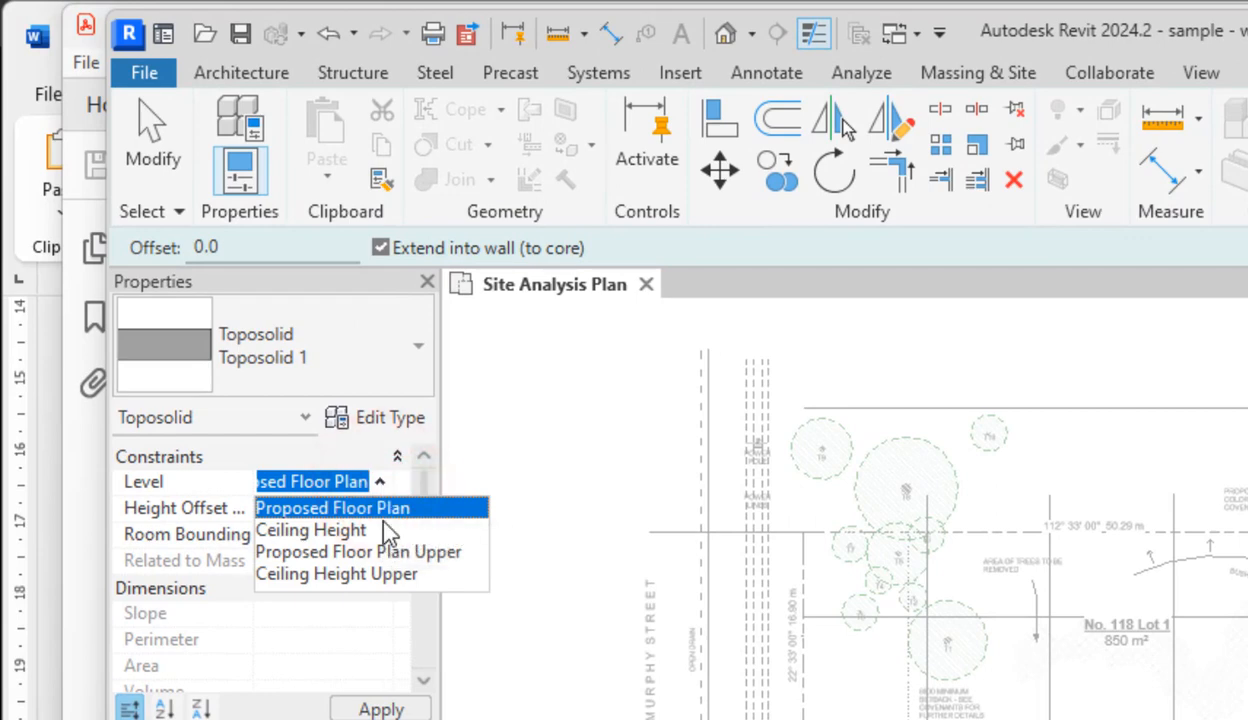
click(302, 481)
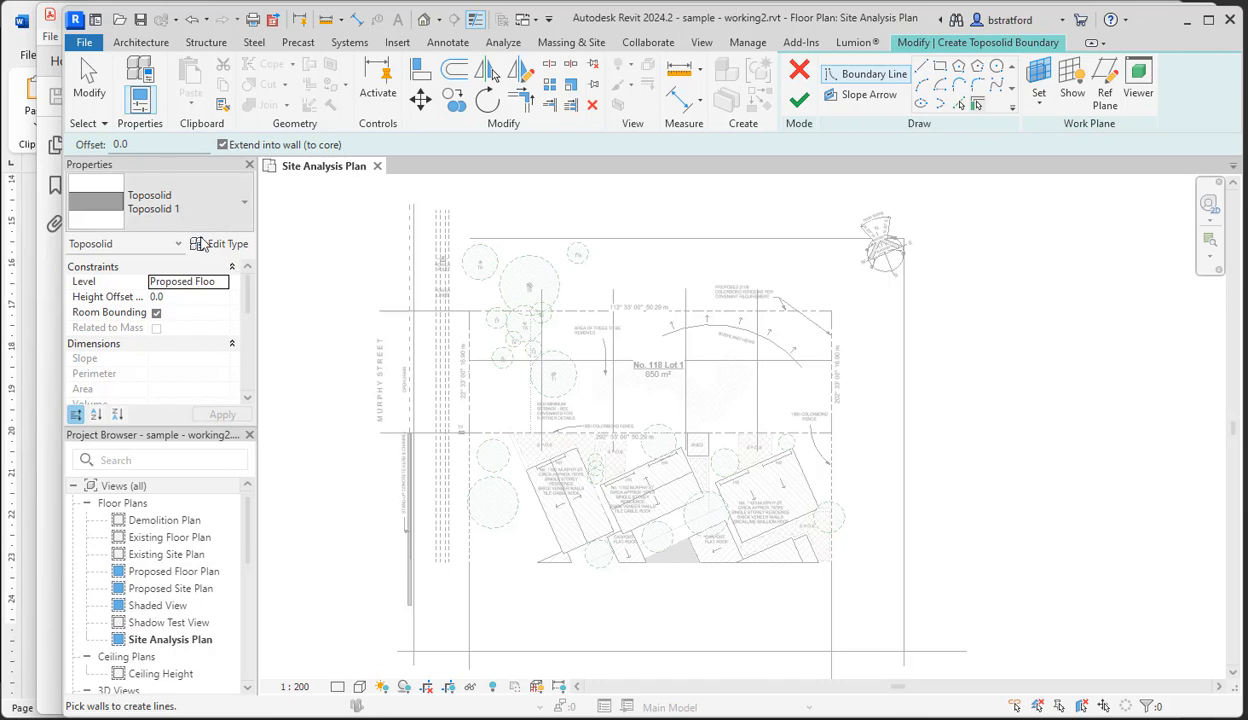
click(208, 283)
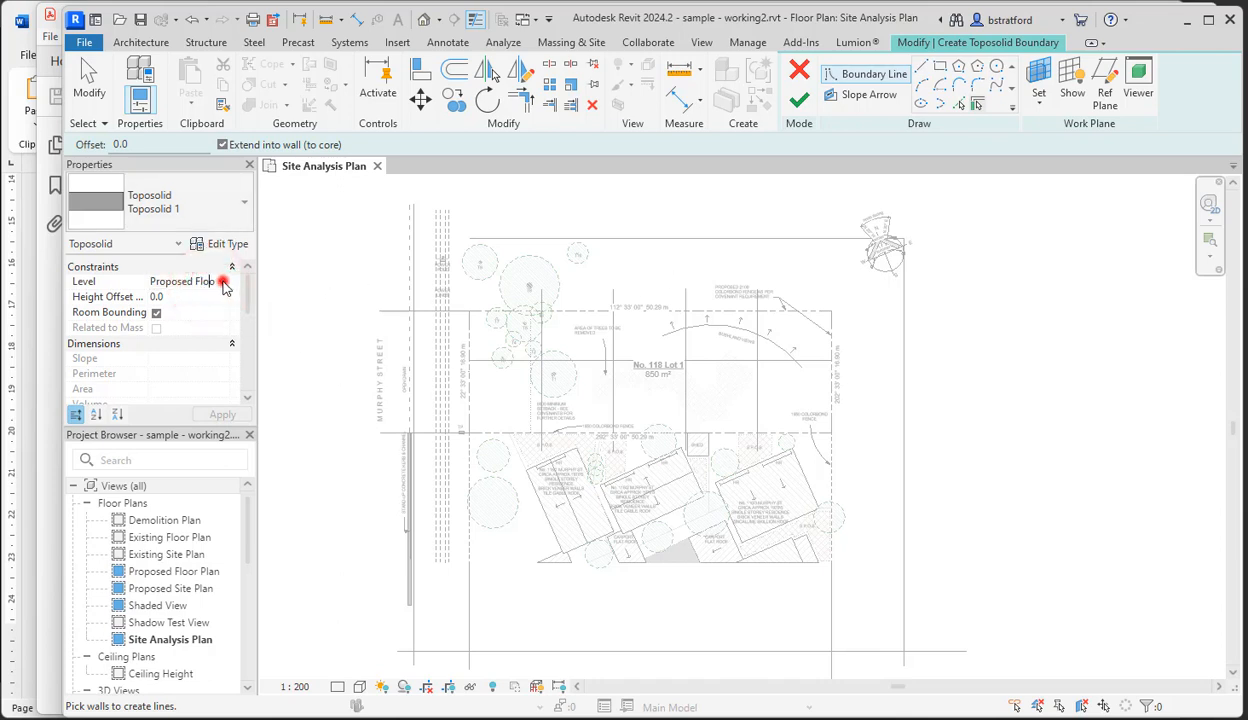
click(221, 282)
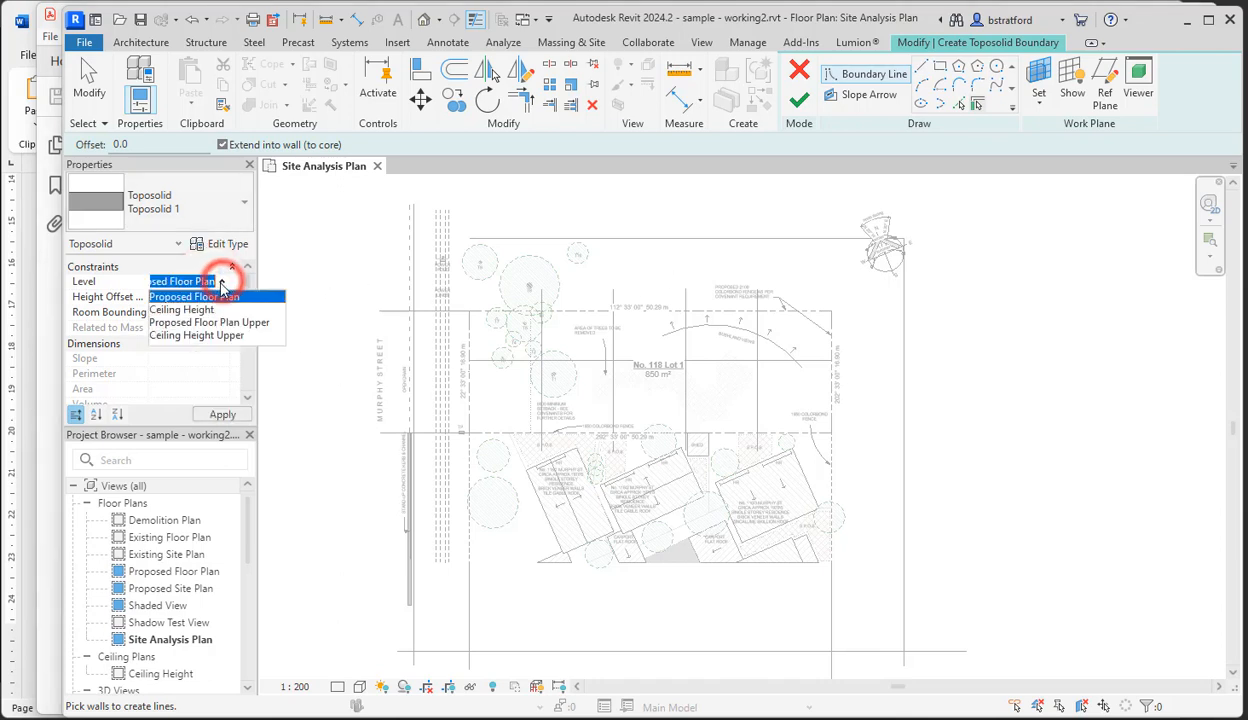
click(353, 271)
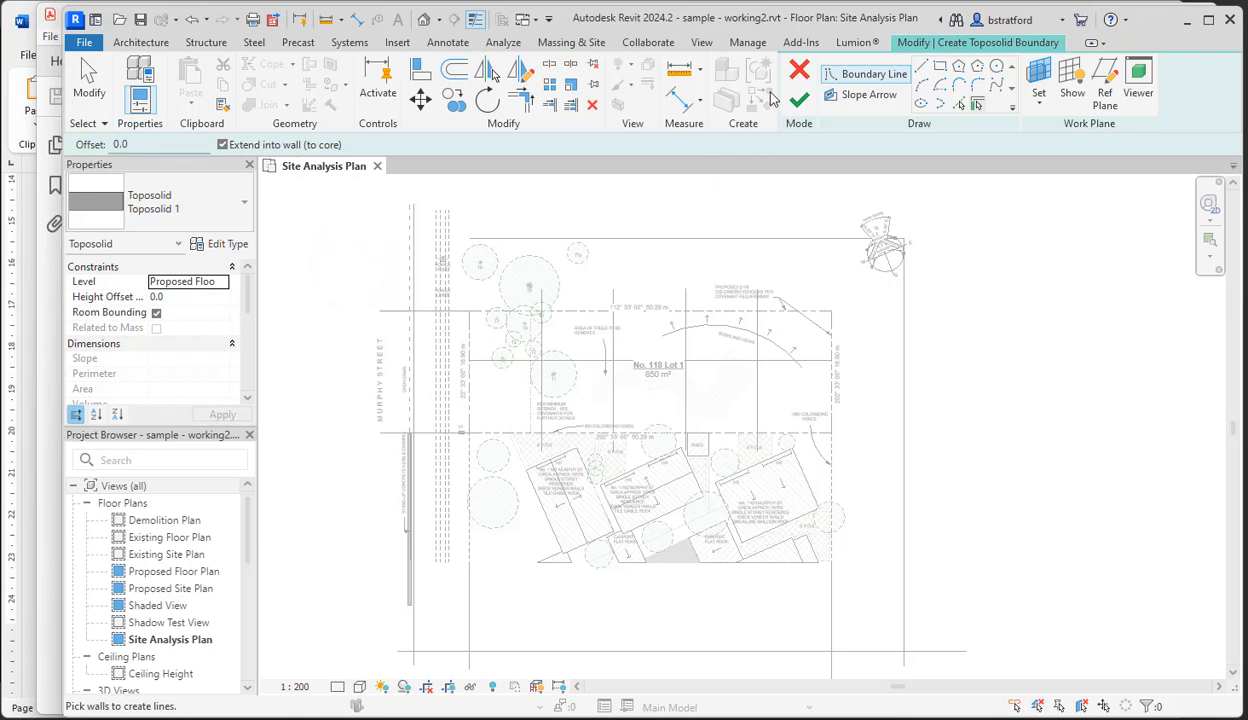
click(800, 72)
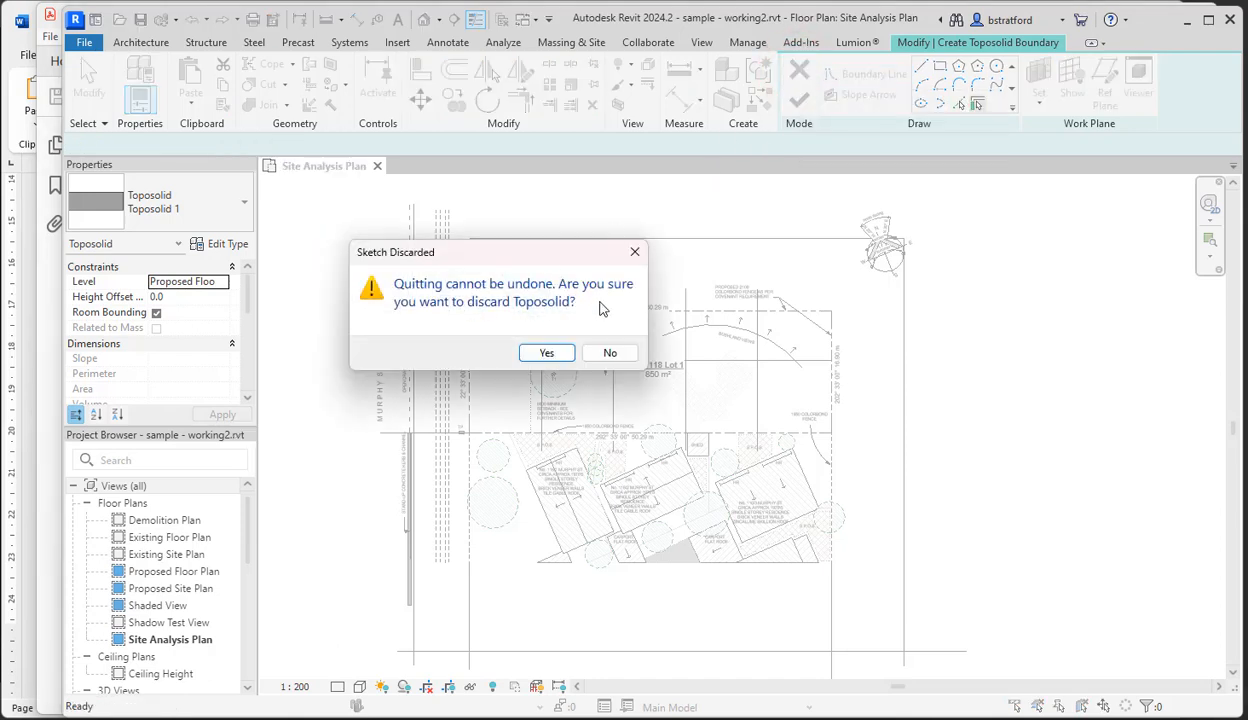
click(546, 353)
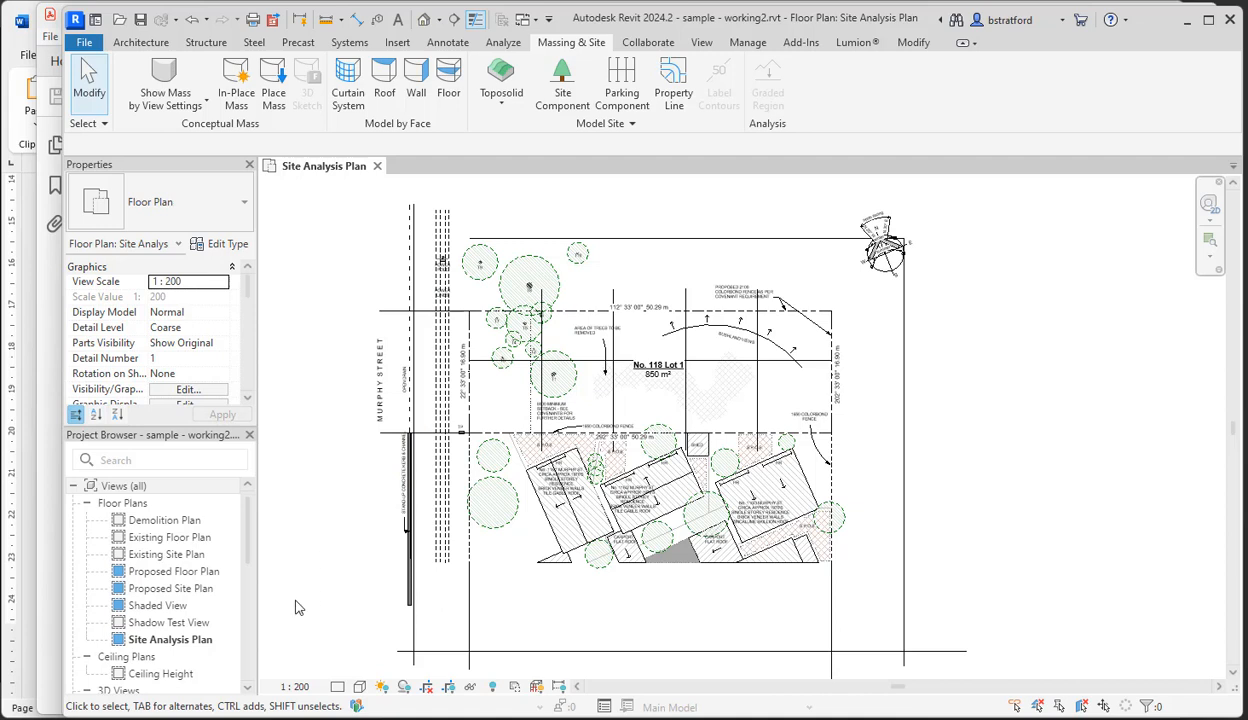
- Open the Existing West Elevation view and inspect the locked dimension string between the levels
drag(250, 557, 220, 620)
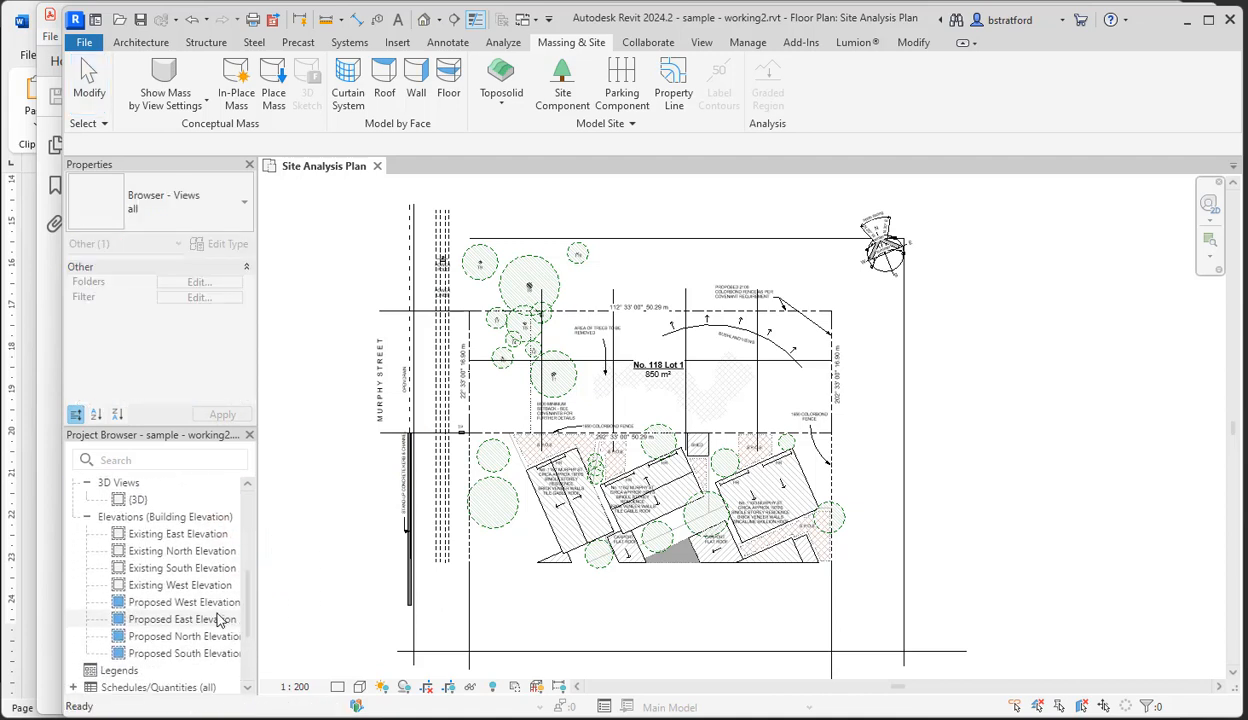
double_click(167, 588)
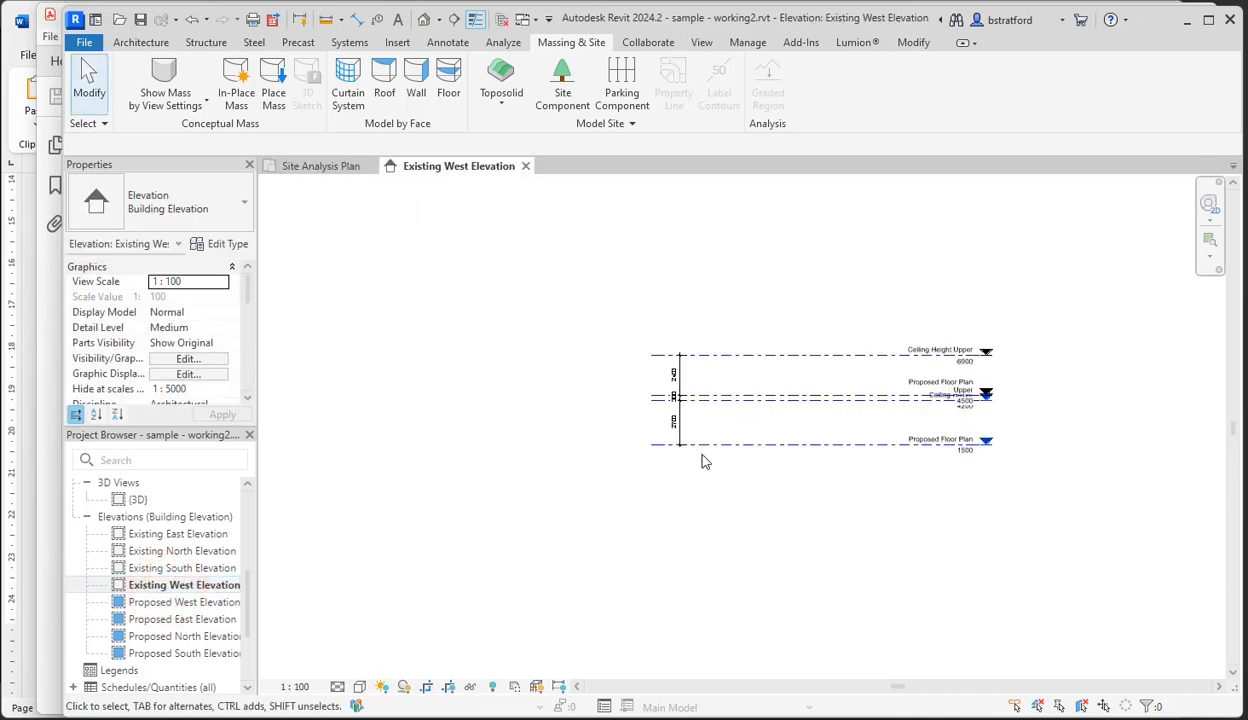
scroll(706, 445, up, 3)
middle_drag(766, 435, 496, 454)
scroll(496, 454, down, 1)
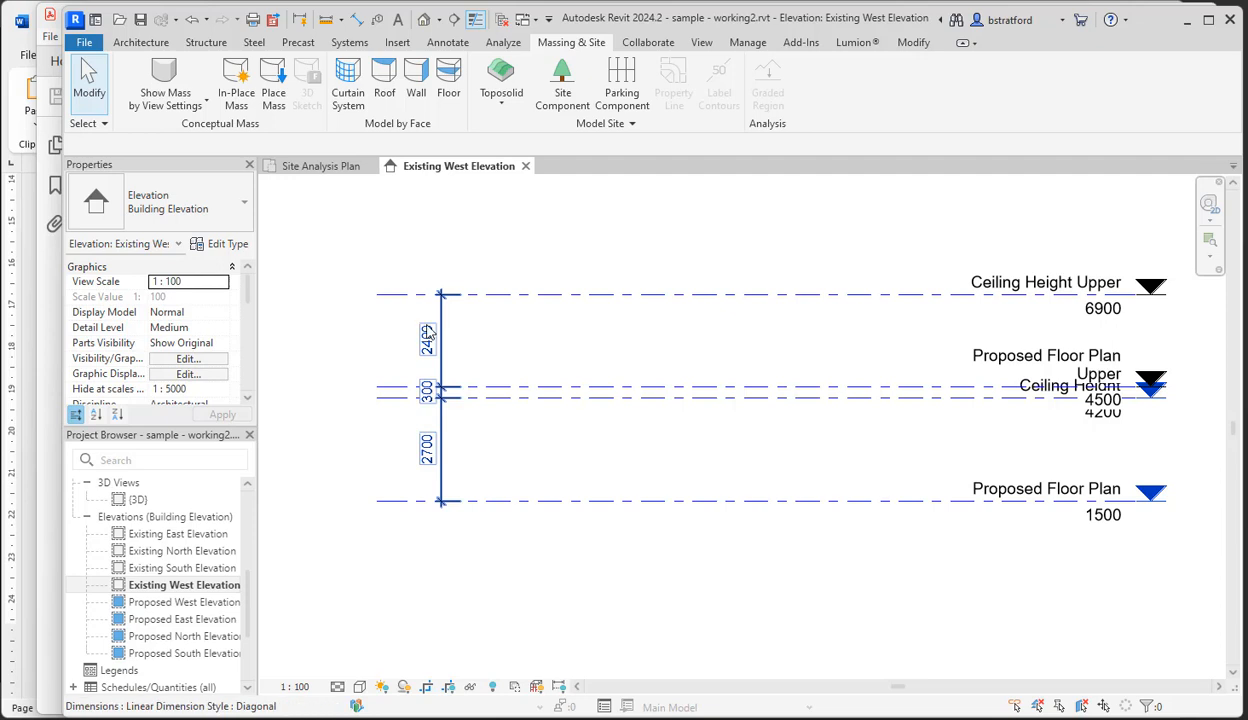
click(428, 462)
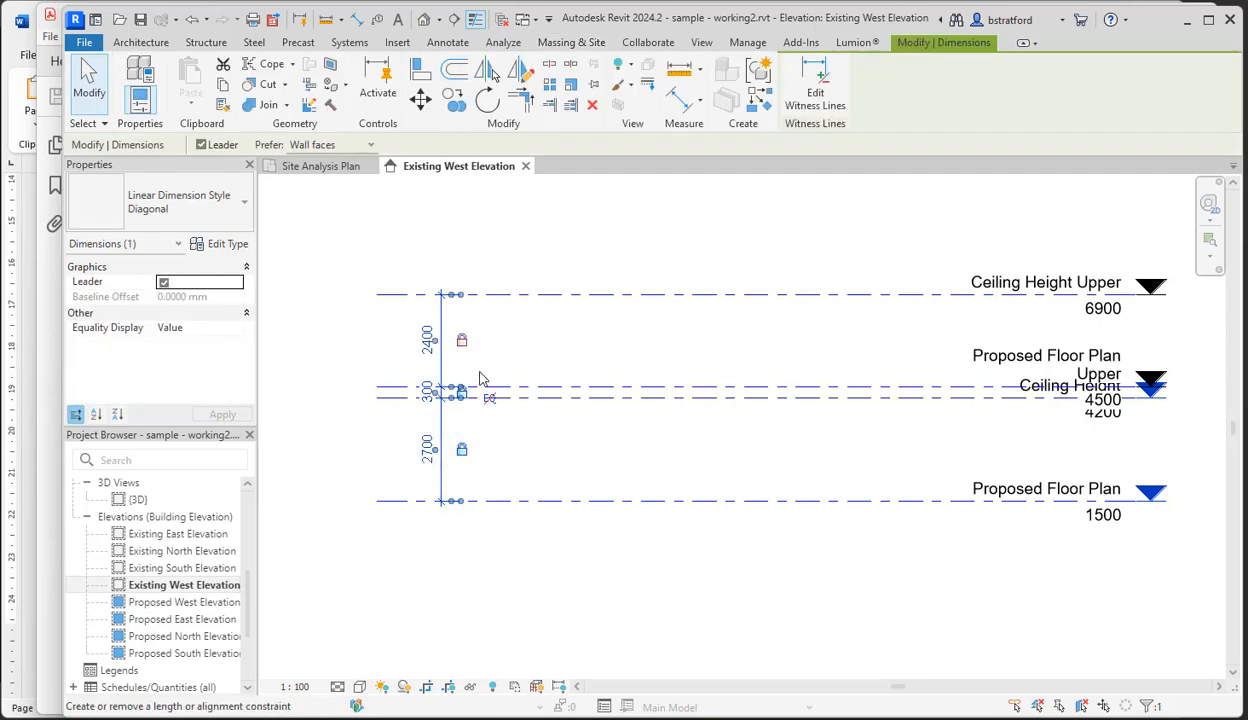
click(522, 452)
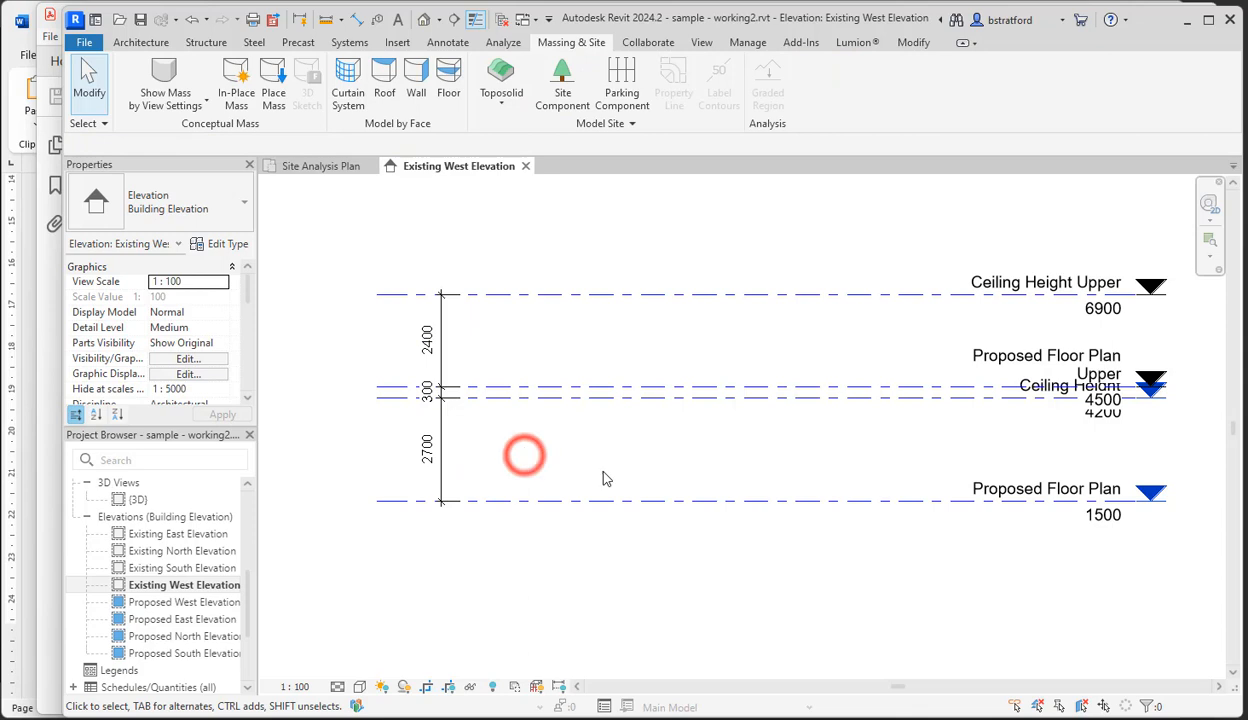
- Set the elevation of the lowest Proposed Floor Plan level to 1000
click(1101, 514)
click(1101, 516)
text(1)
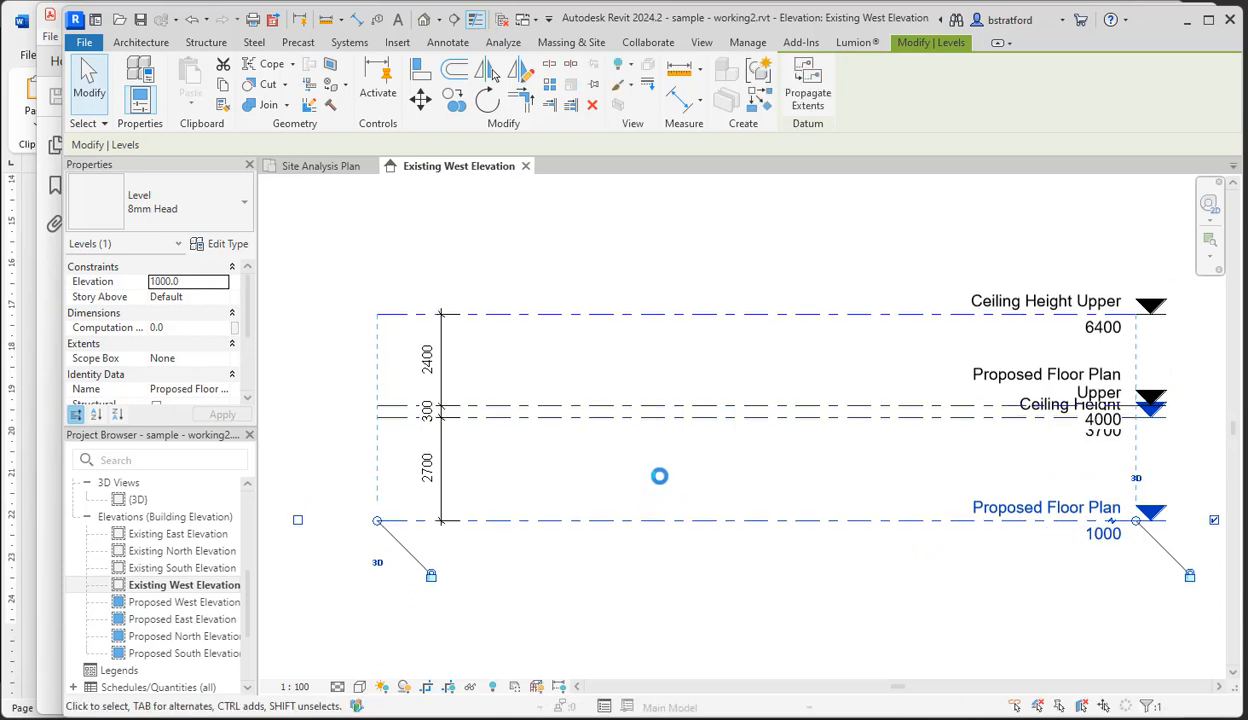
click(659, 476)
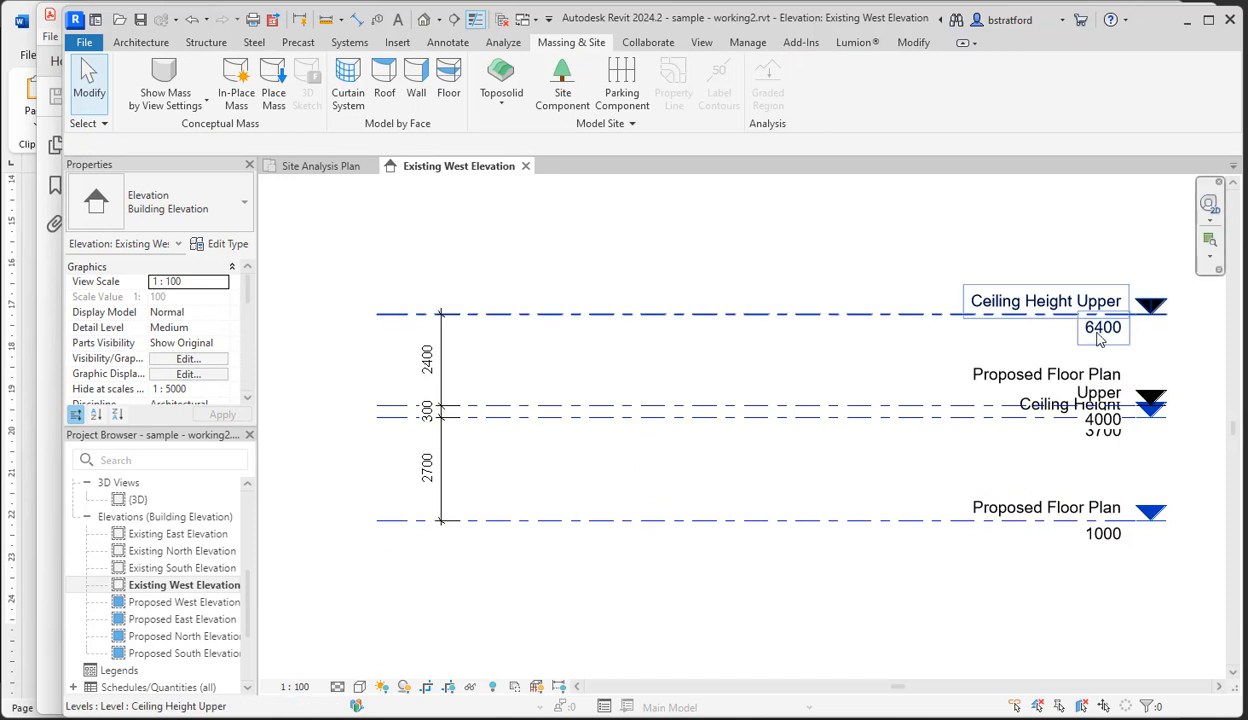
- Set the lowest Proposed Floor Plan level's elevation to 0 and check the locks on the dimension string
click(1105, 533)
click(1108, 536)
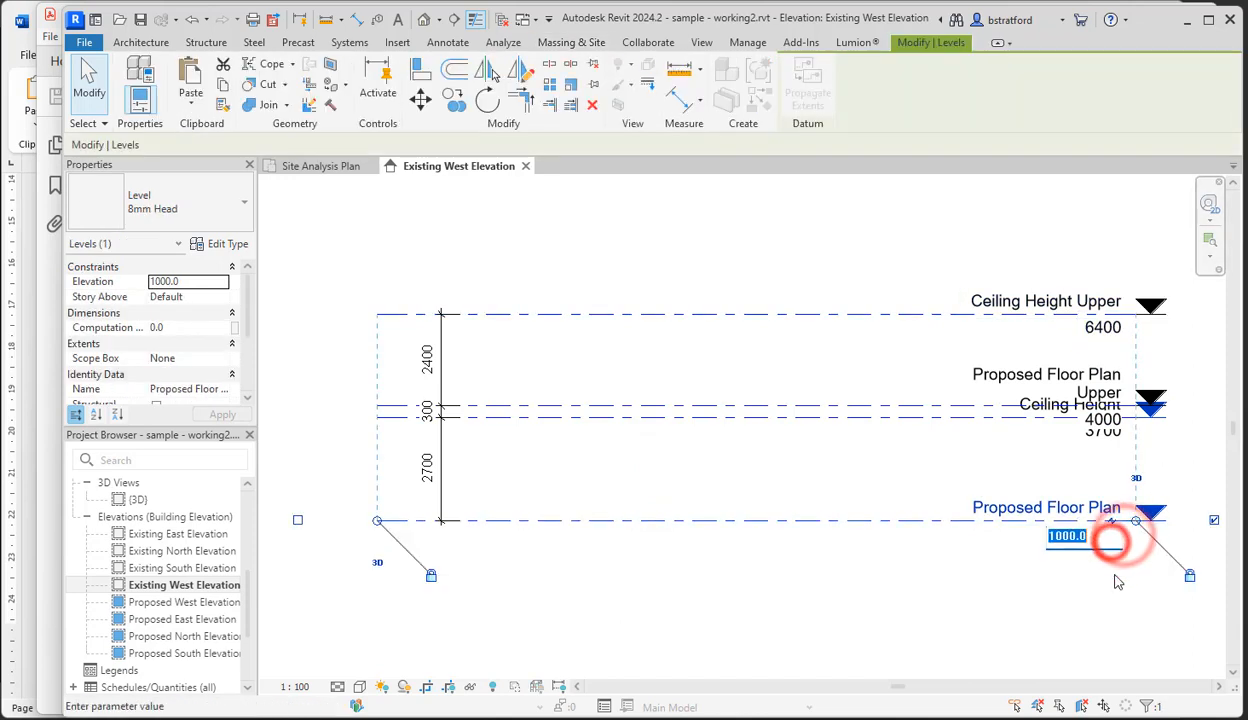
text(0)
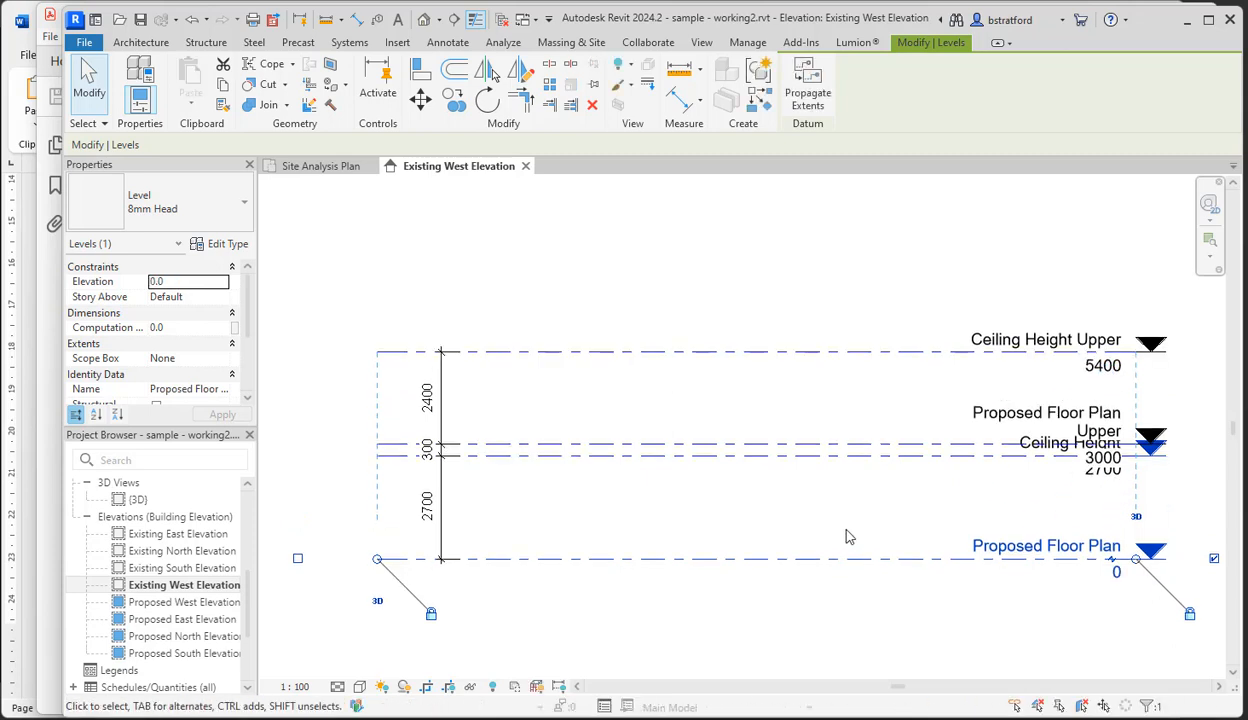
click(570, 500)
click(442, 518)
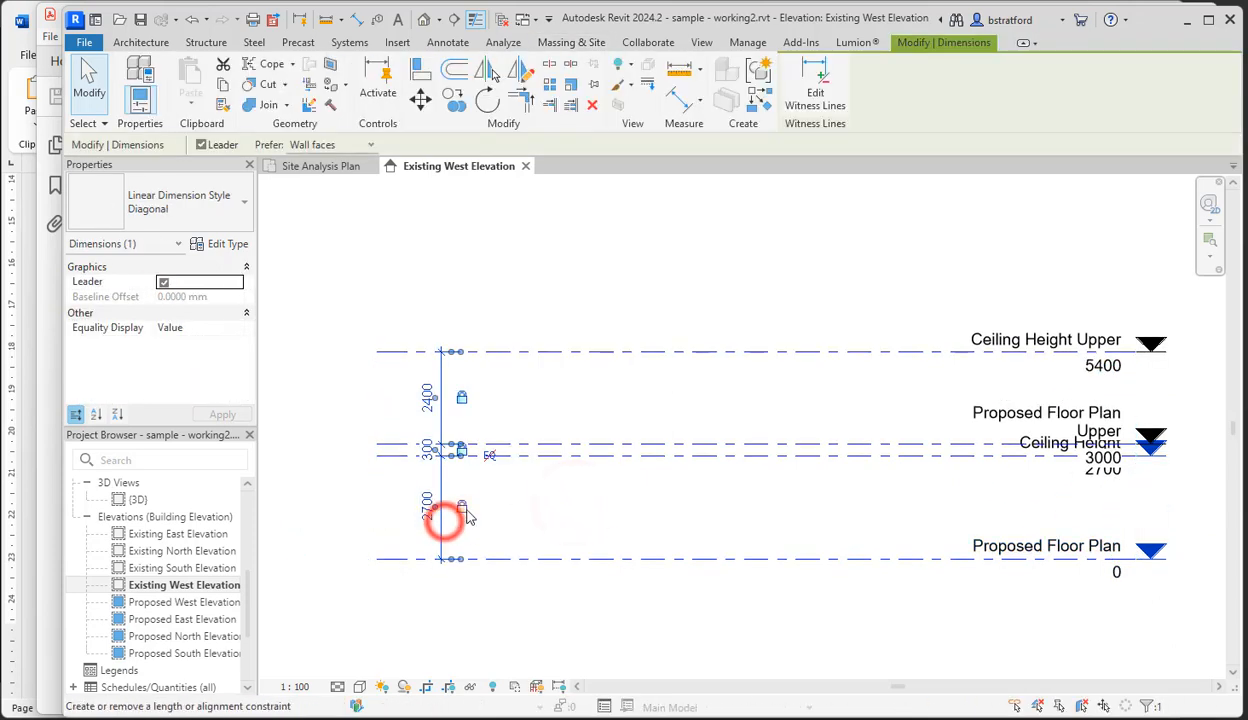
click(599, 501)
- Move the lowest Proposed Floor Plan level up freehand to an elevation of about 1475
scroll(599, 501, down, 3)
scroll(724, 513, up, 2)
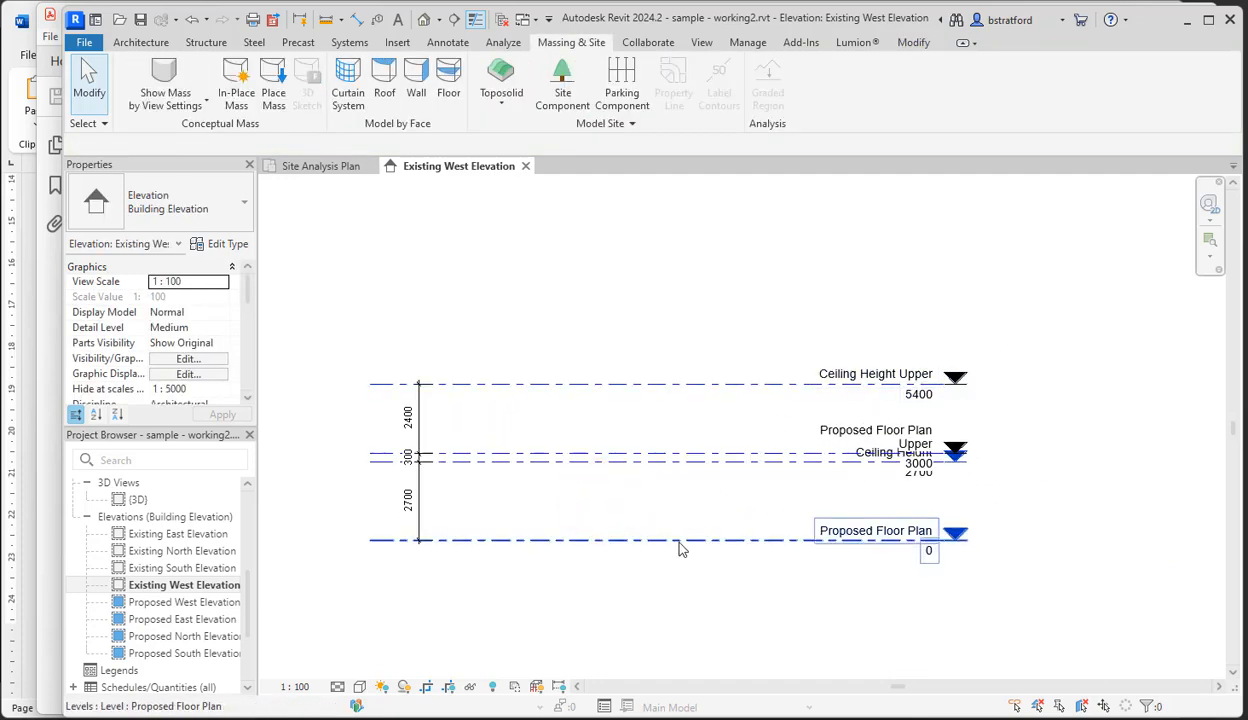
drag(677, 540, 676, 502)
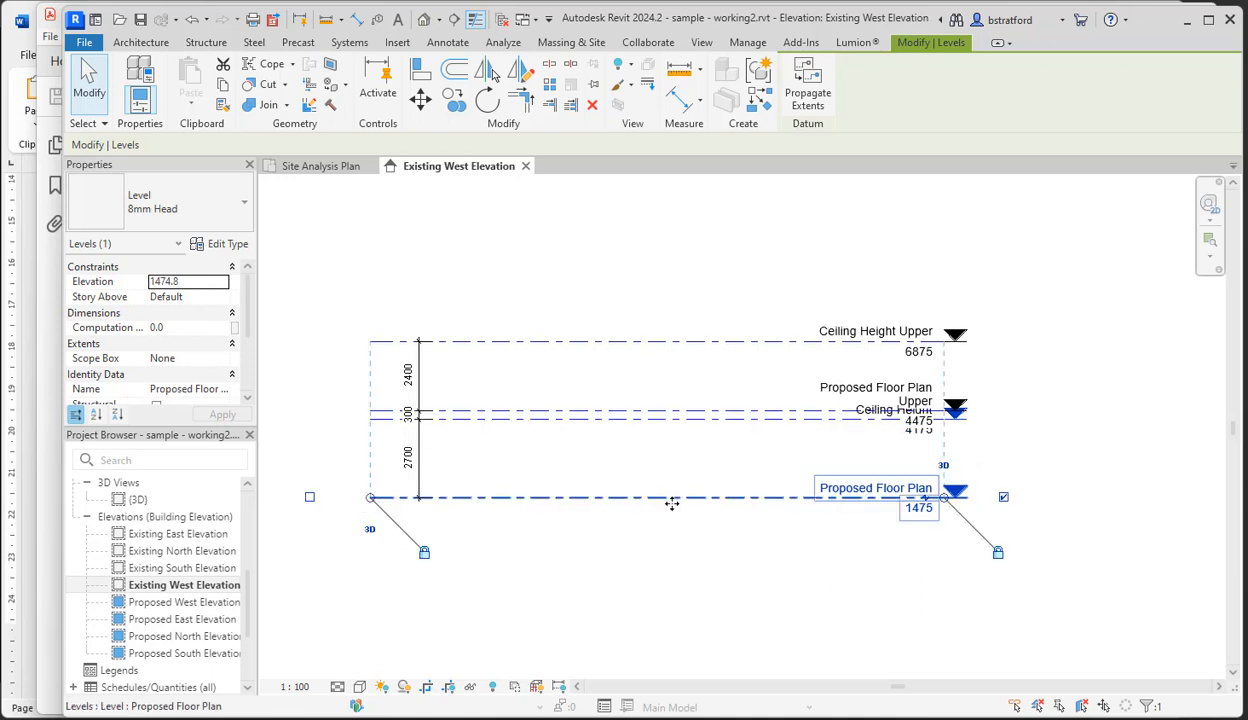
click(696, 557)
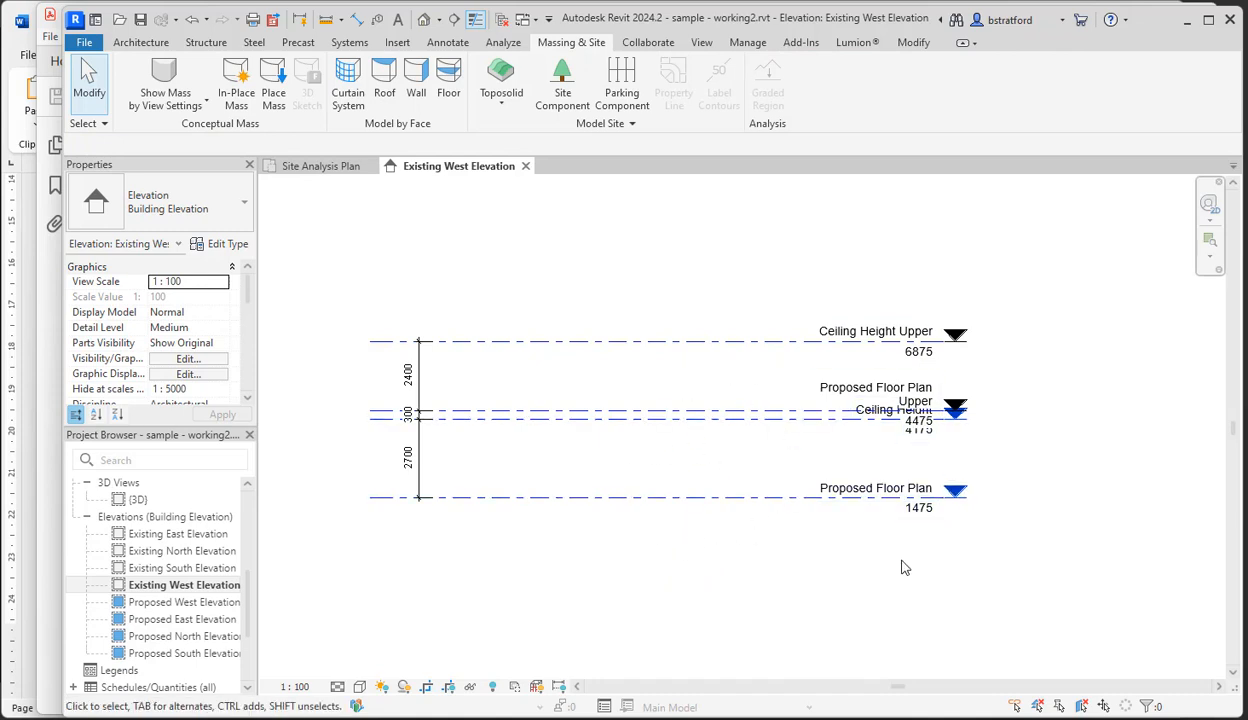
click(669, 458)
click(669, 458)
scroll(672, 461, down, 1)
middle_drag(672, 460, 640, 498)
click(599, 416)
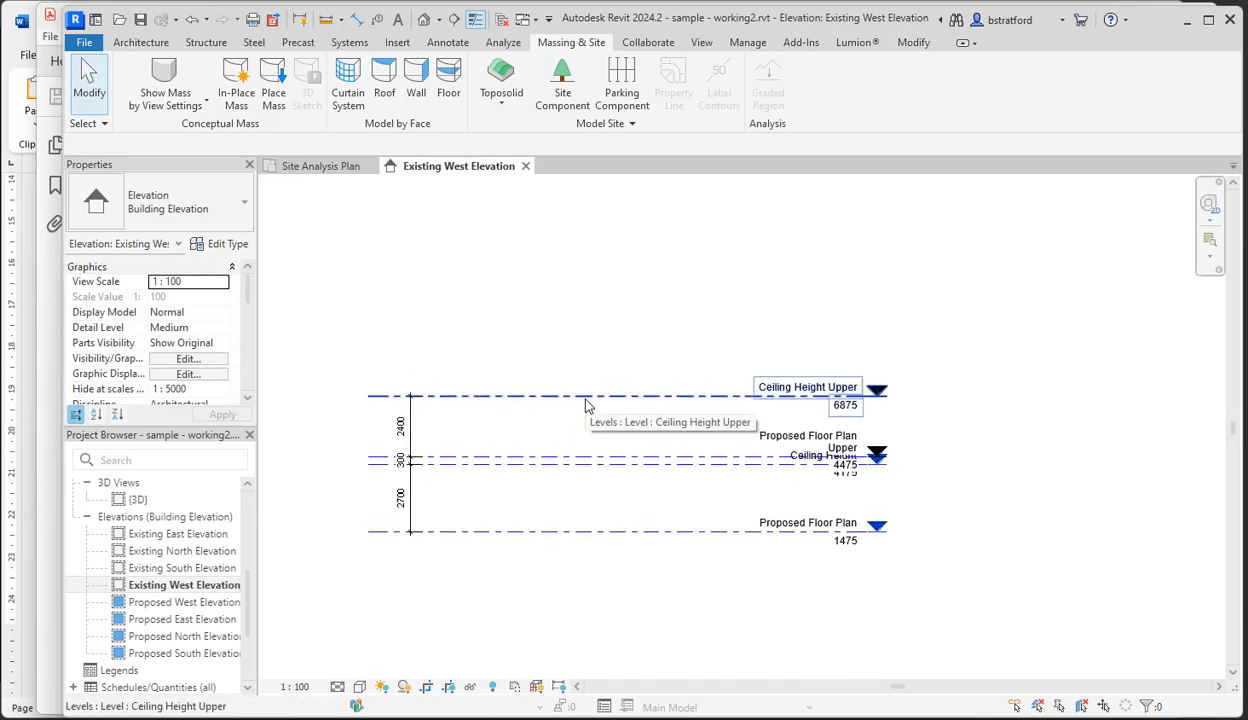
click(586, 419)
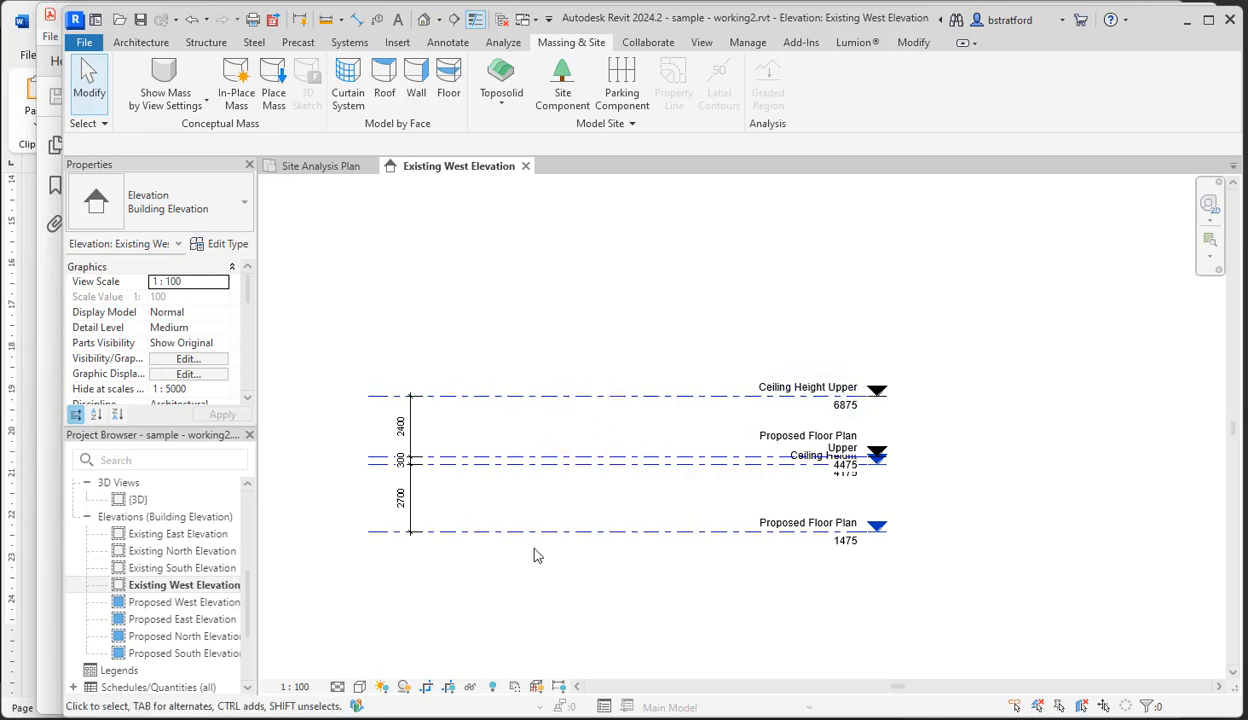
- Show the crop region in the Existing West Elevation around the levels
scroll(537, 556, down, 1)
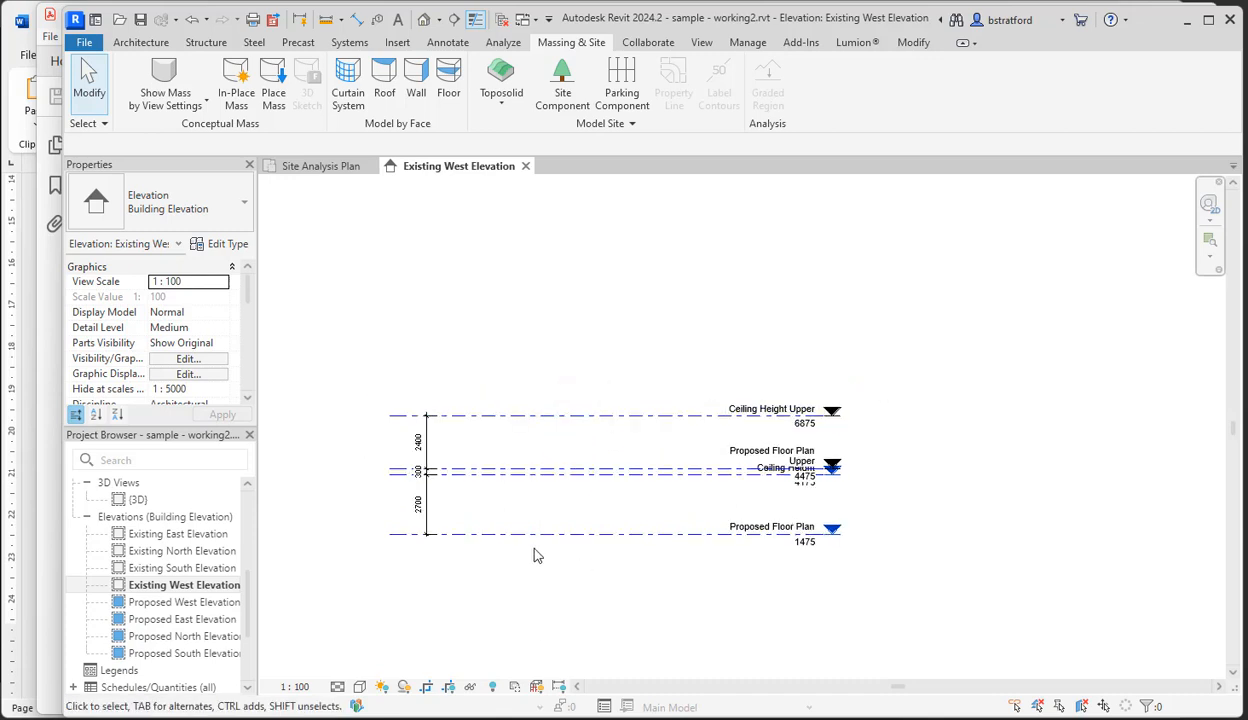
click(449, 688)
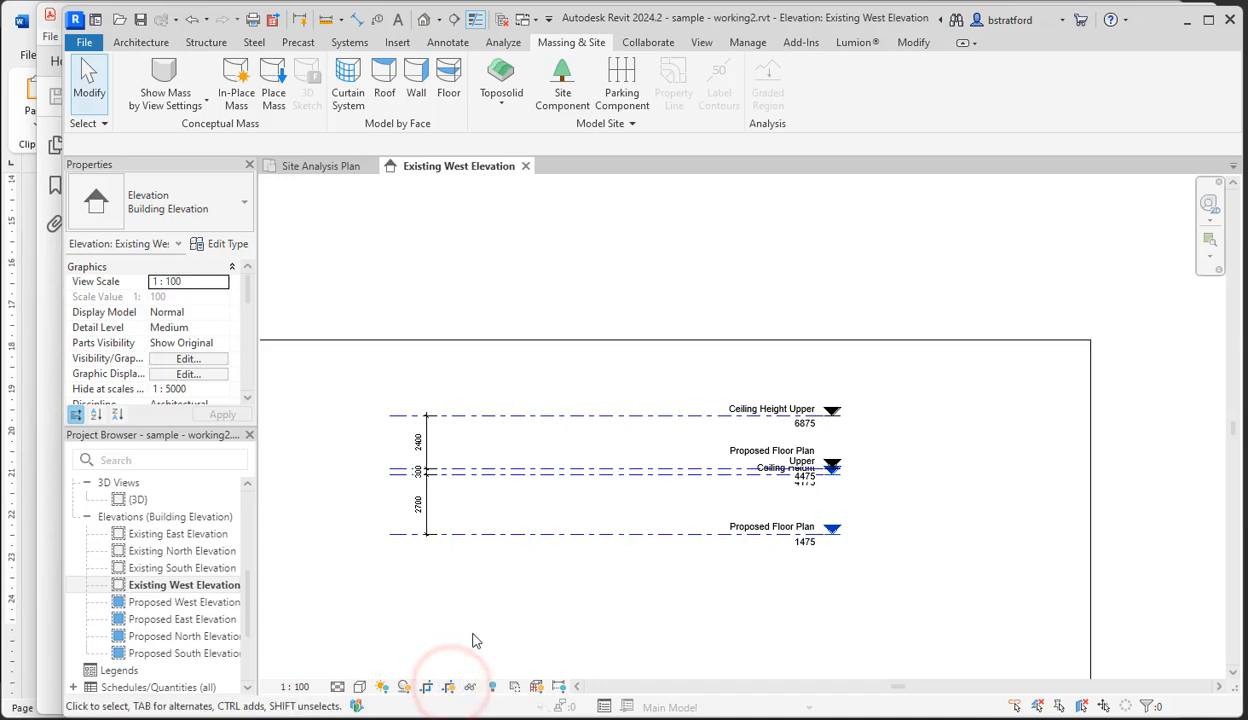
scroll(535, 588, down, 5)
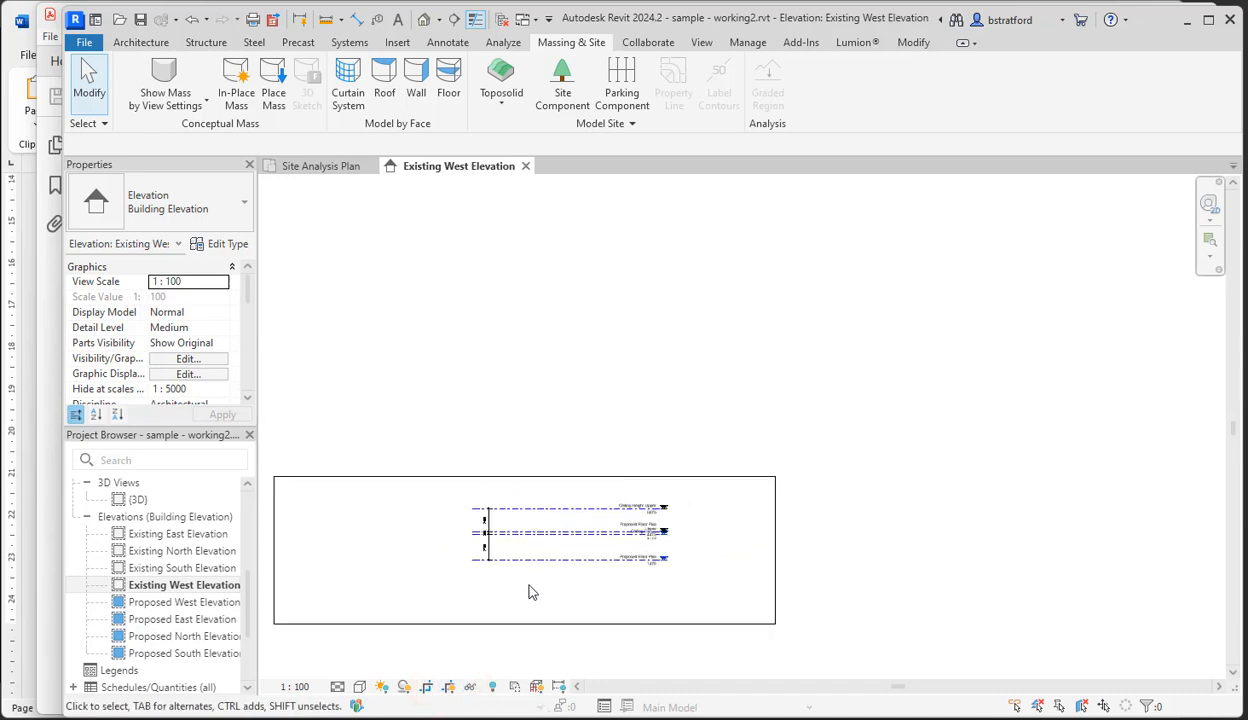
middle_drag(551, 591, 649, 531)
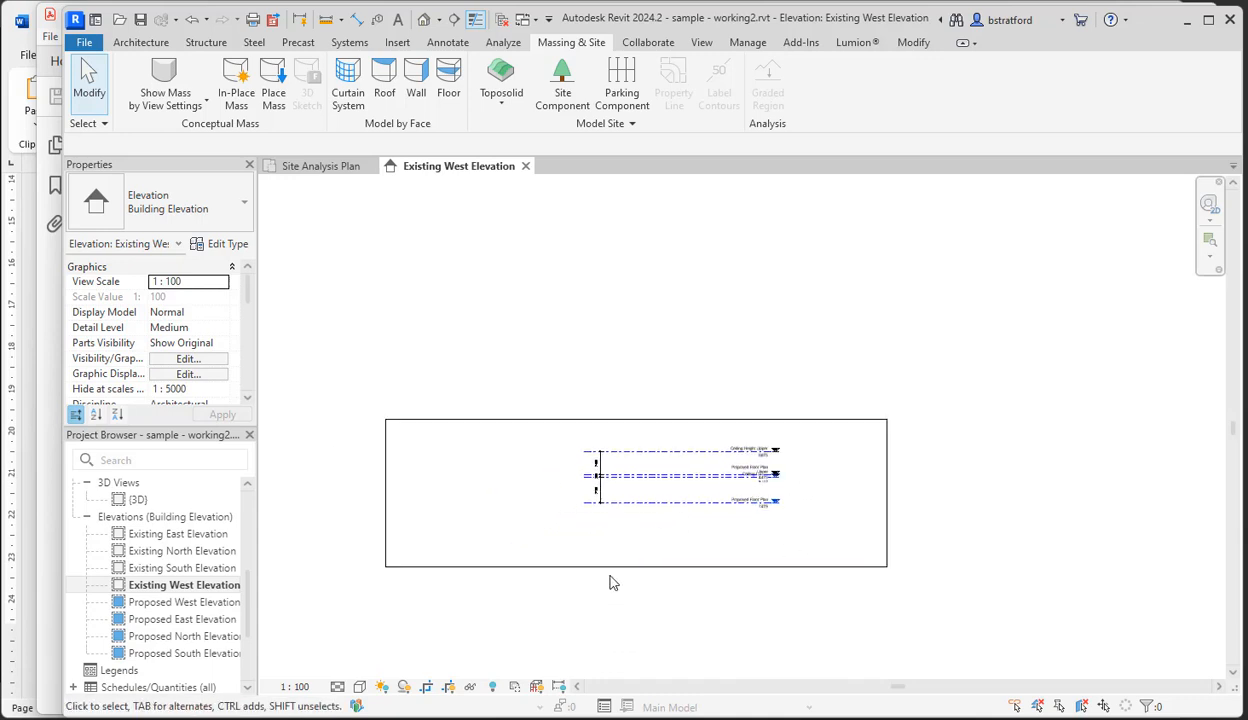
scroll(747, 511, up, 5)
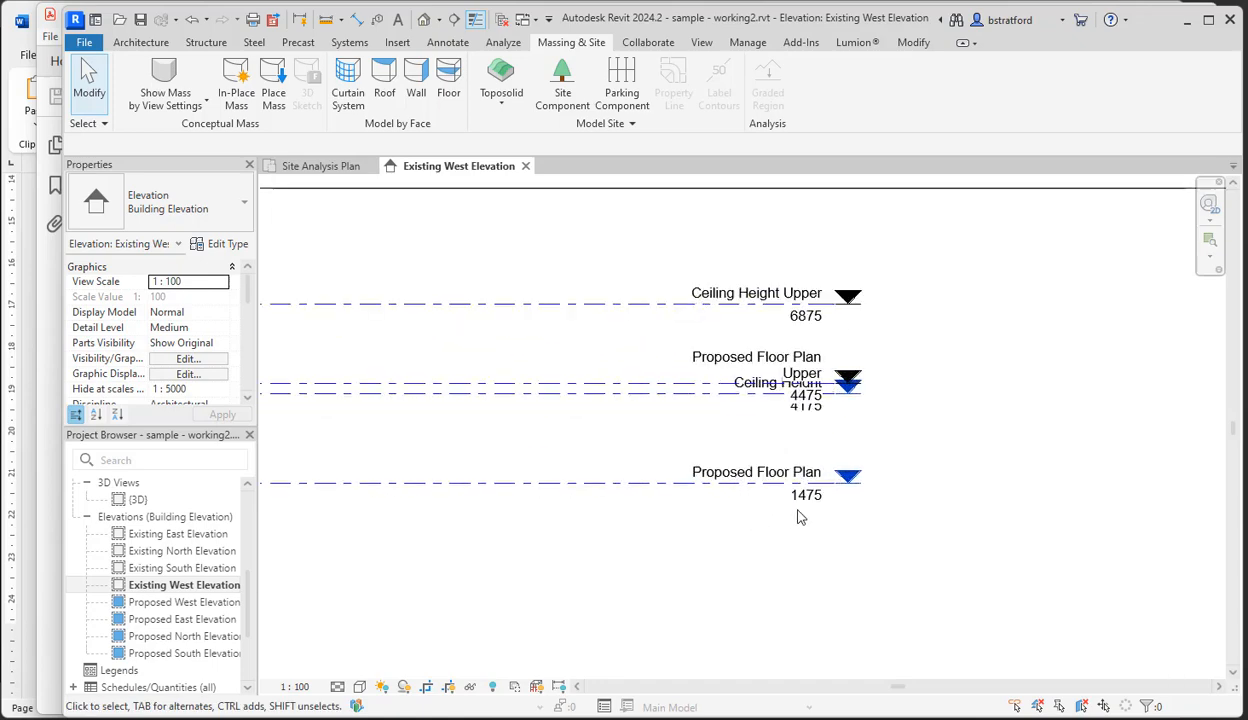
- Move the lowest Proposed Floor Plan level up freehand to an elevation of about 6225
scroll(726, 480, down, 3)
scroll(726, 480, down, 3)
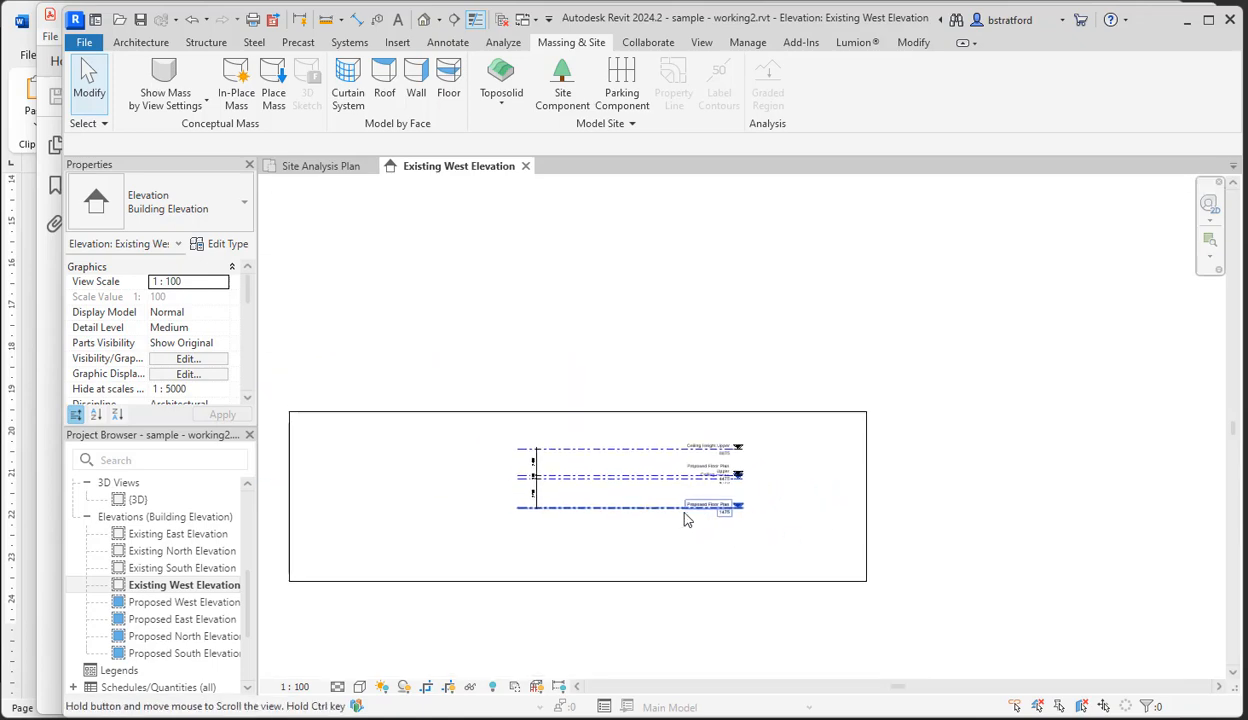
scroll(641, 519, up, 4)
scroll(665, 530, down, 3)
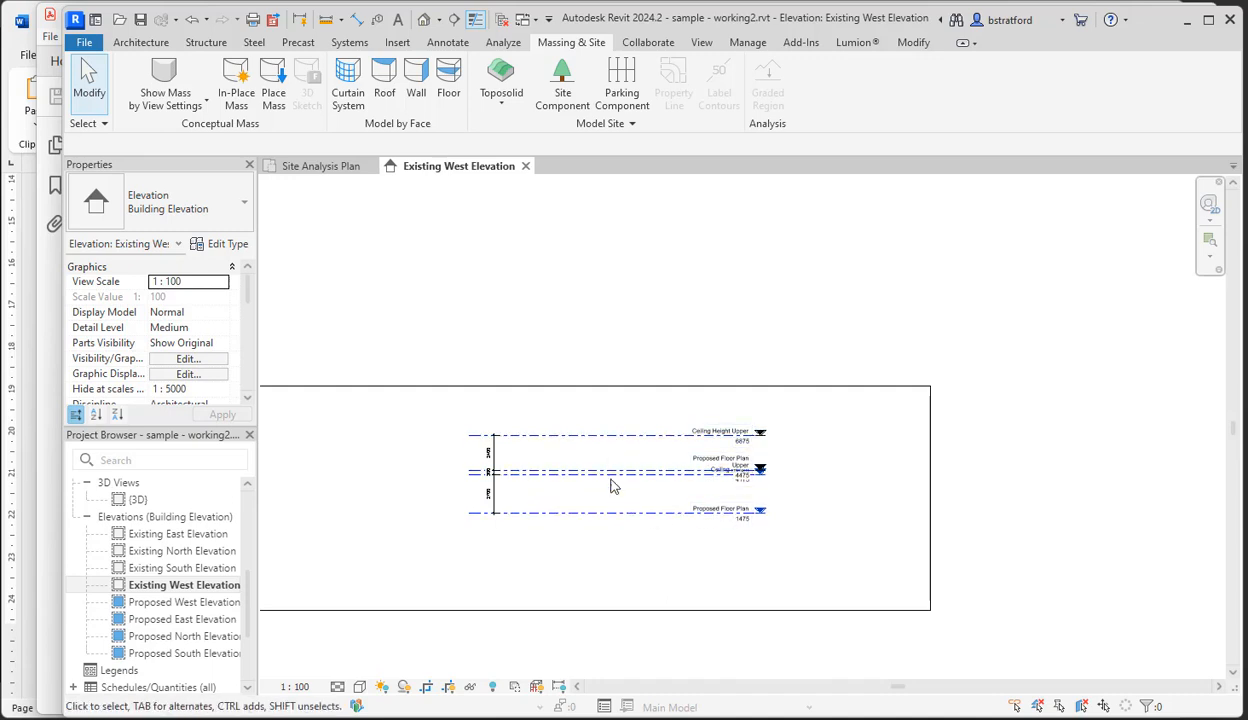
click(617, 513)
drag(619, 484, 699, 494)
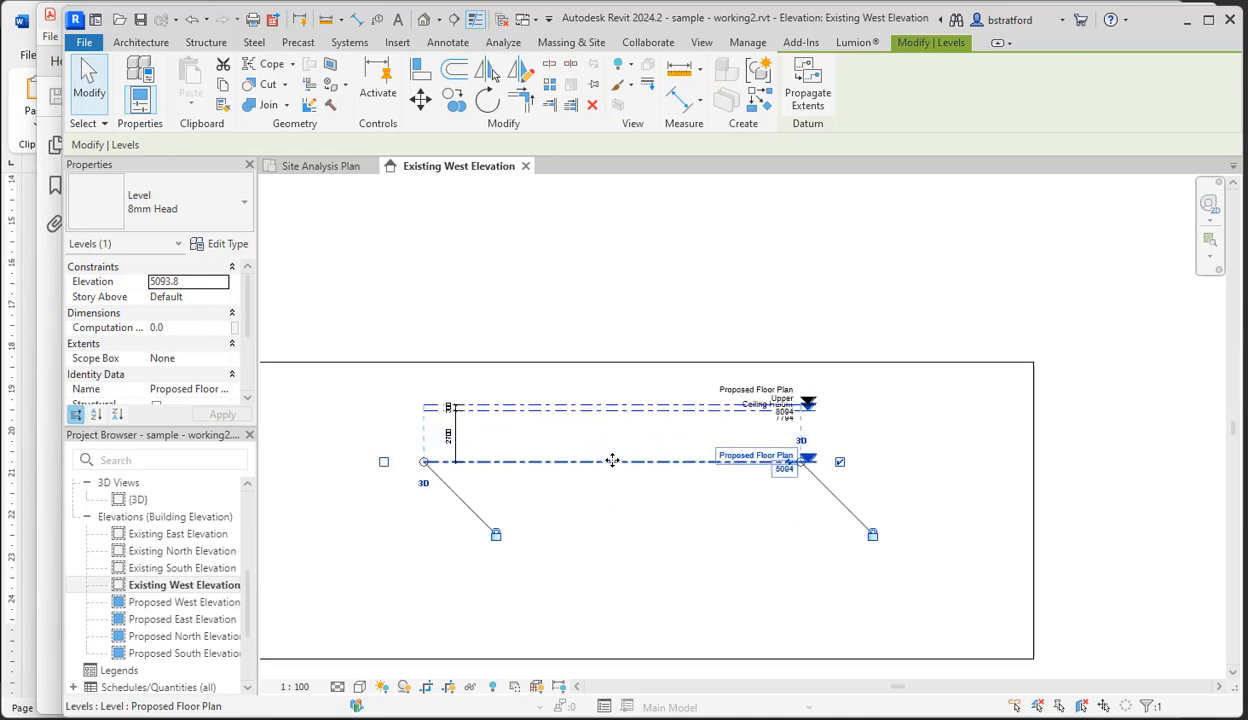
drag(612, 460, 614, 439)
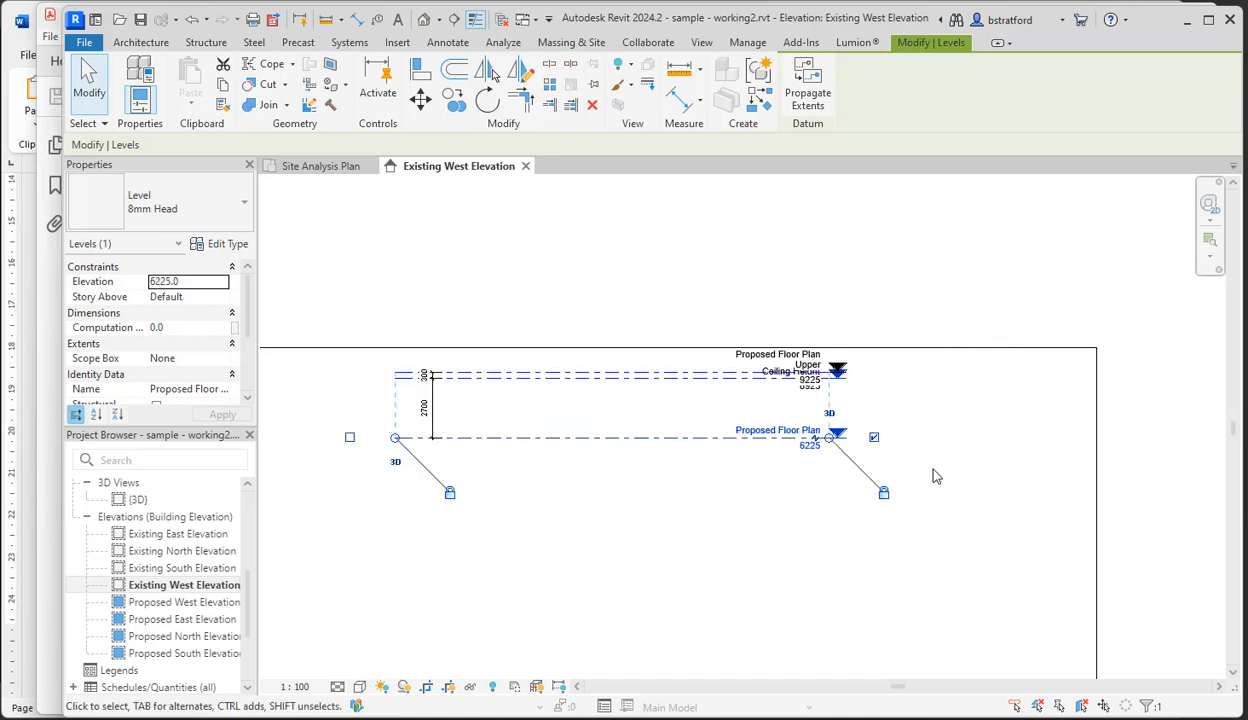
click(988, 468)
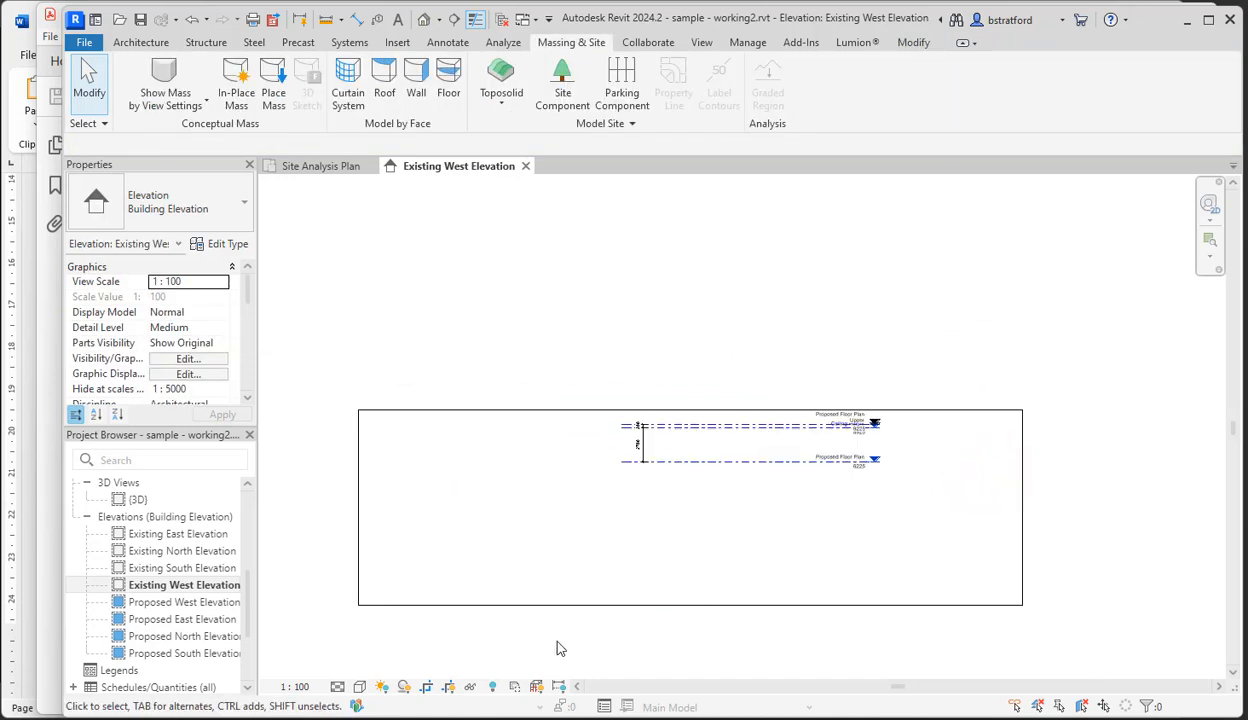
- Hide and show the crop region again, and turn off view cropping in the Existing West Elevation
scroll(687, 478, up, 1)
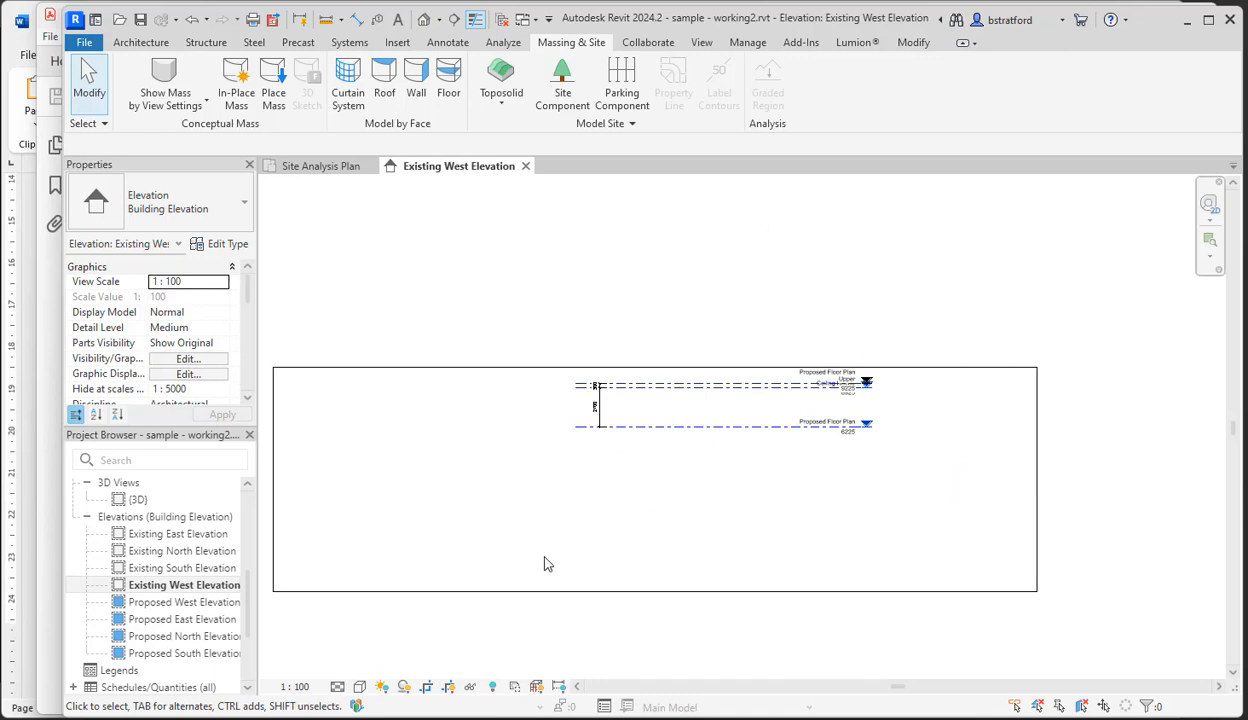
click(450, 688)
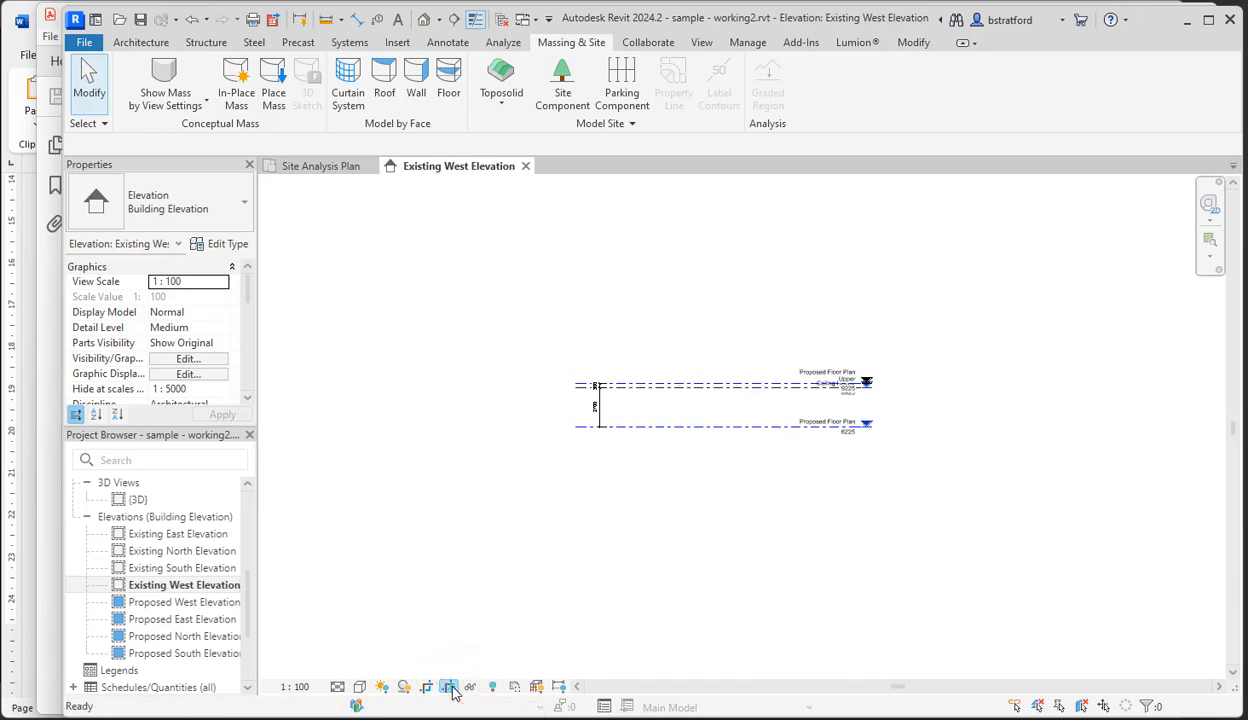
click(451, 689)
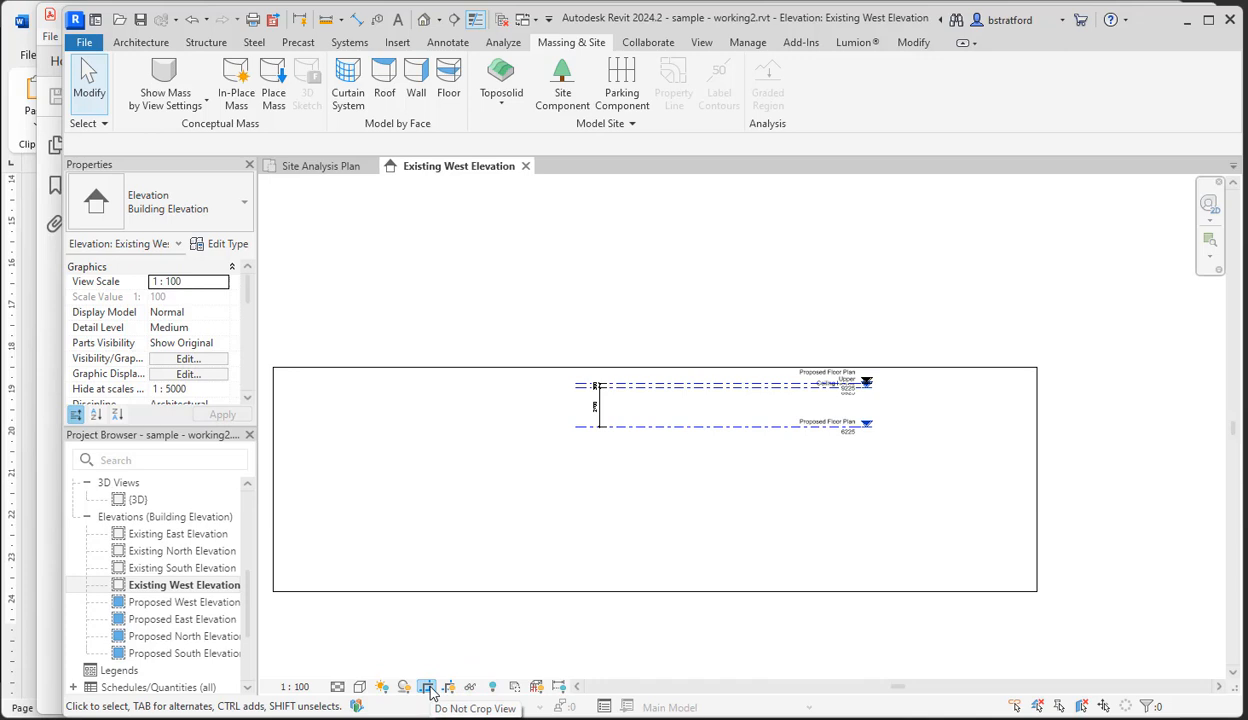
click(428, 688)
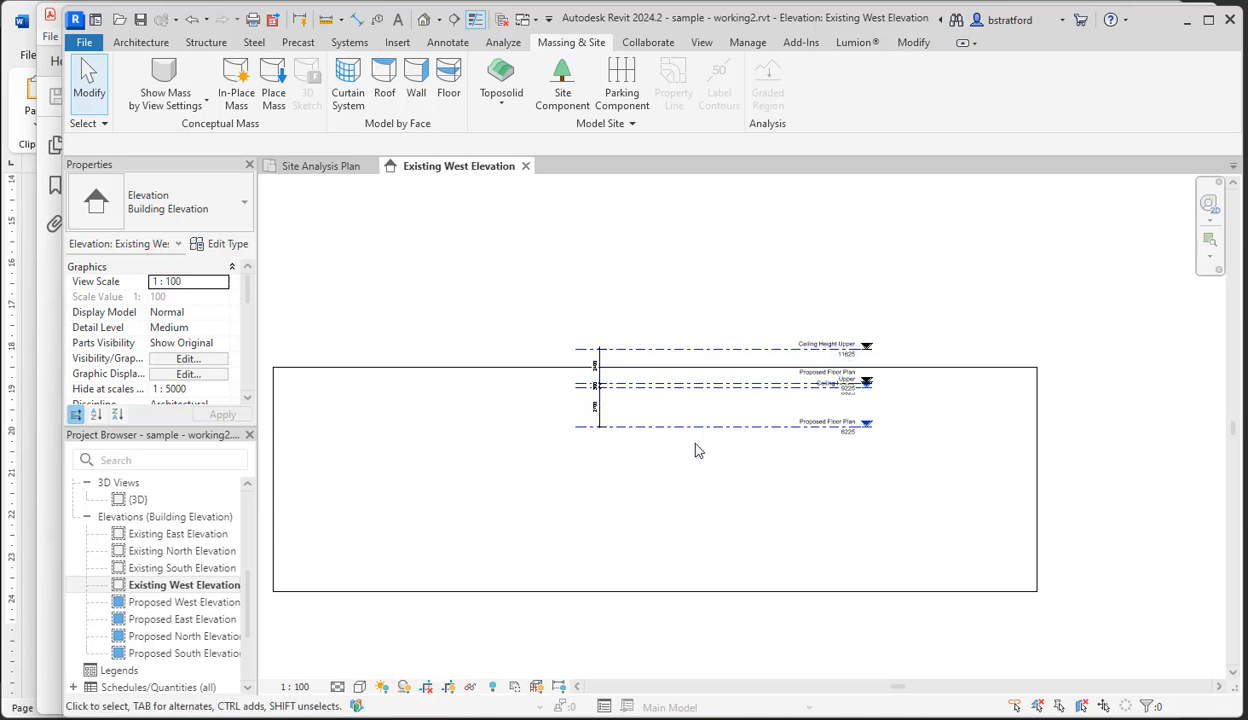
scroll(695, 443, down, 4)
scroll(695, 443, up, 4)
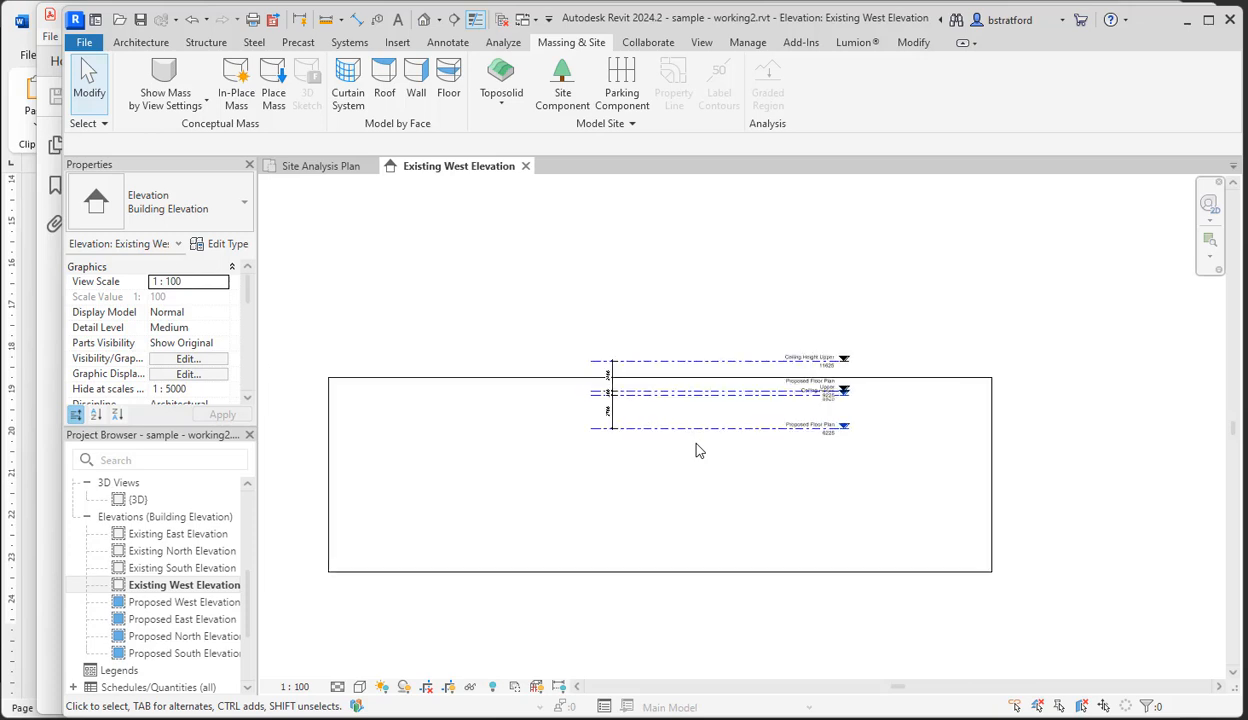
scroll(810, 419, up, 3)
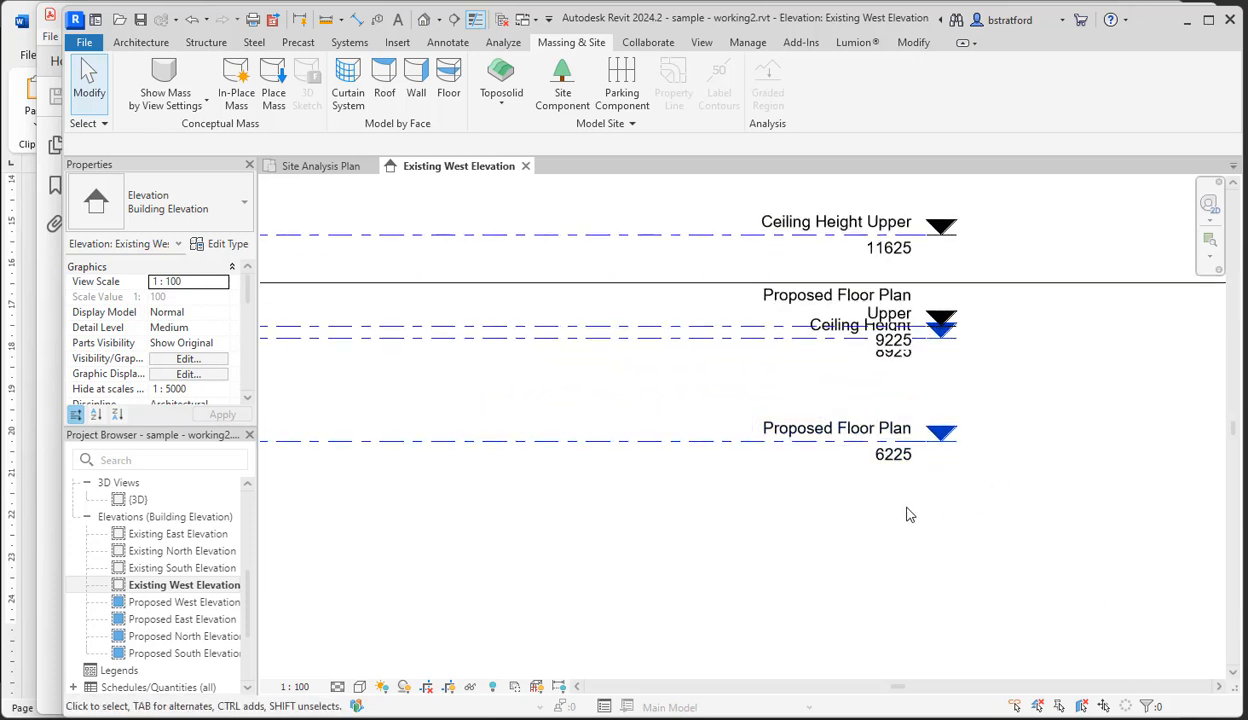
scroll(878, 465, down, 6)
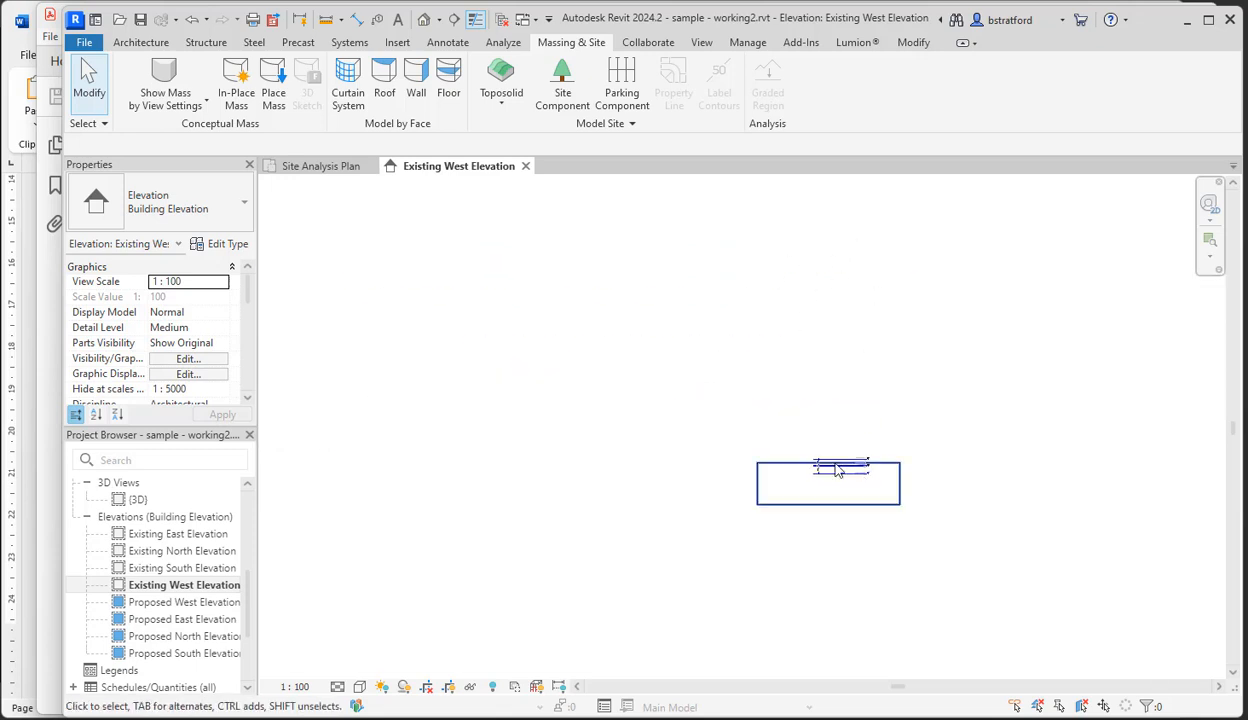
scroll(860, 470, up, 5)
scroll(753, 468, up, 5)
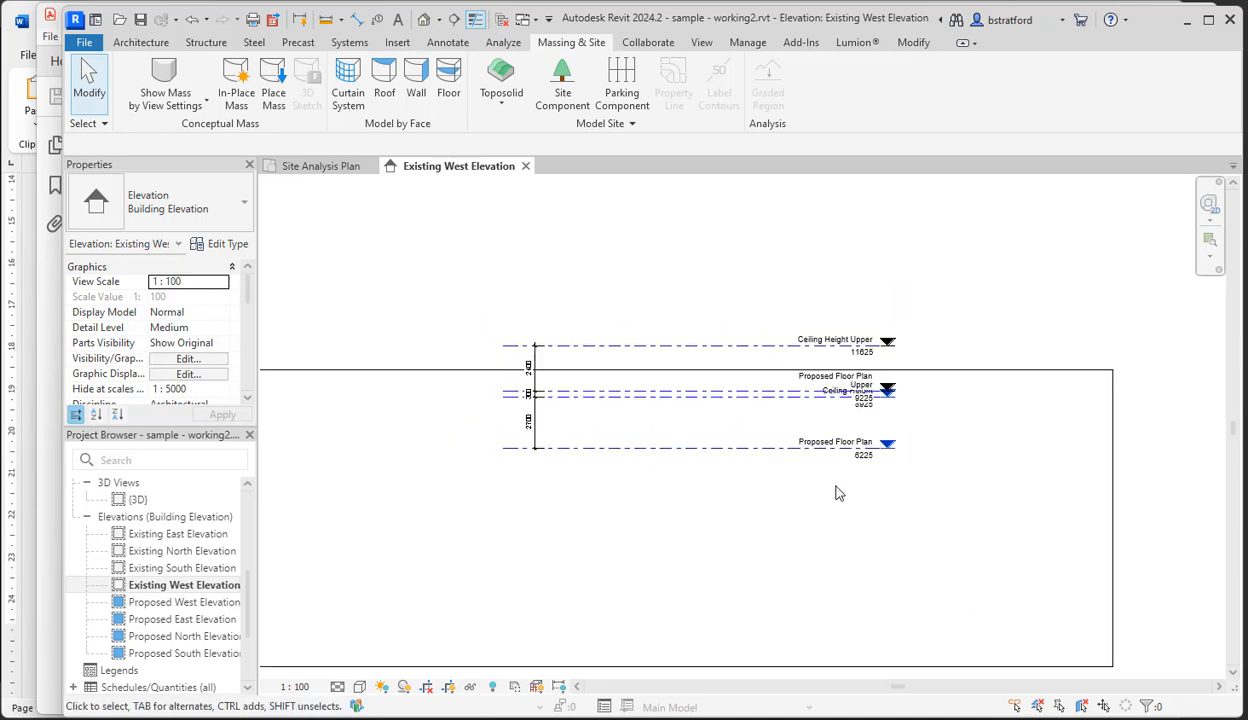
- Examine the existing levels and their elevations in the Existing West Elevation, including the Proposed Floor Plan level
middle_drag(846, 497, 910, 560)
scroll(902, 552, up, 1)
click(900, 550)
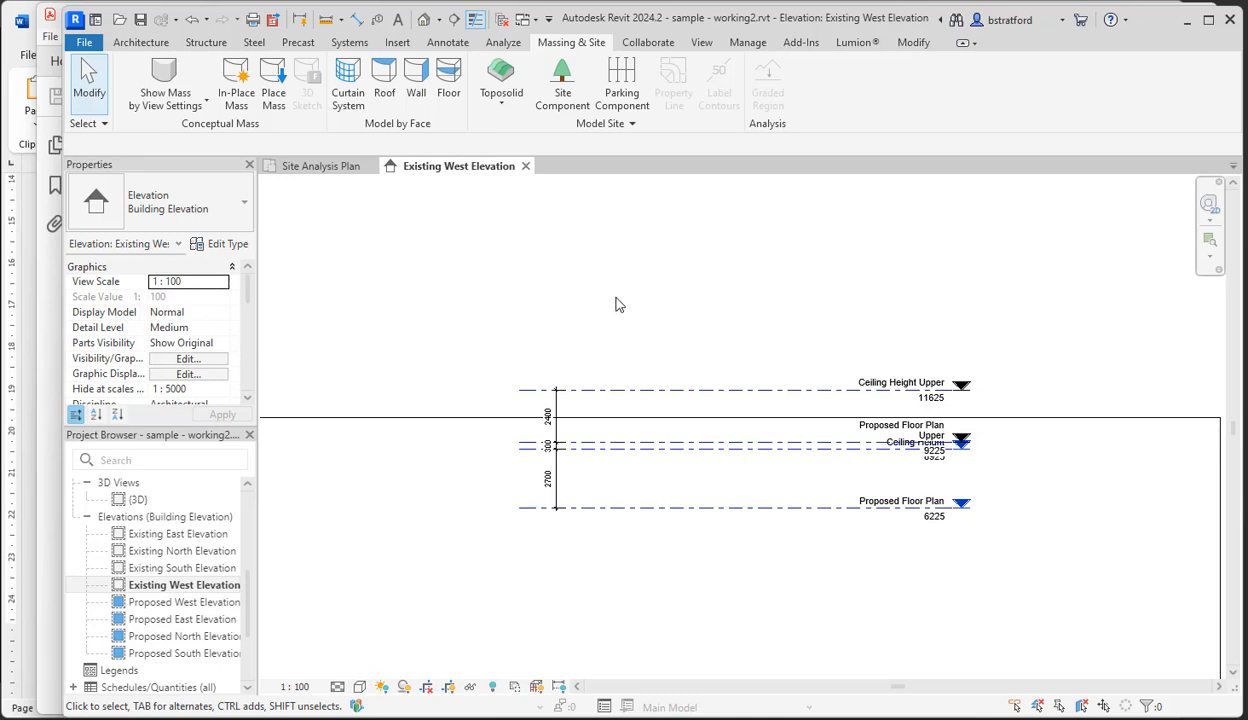
click(934, 527)
click(930, 540)
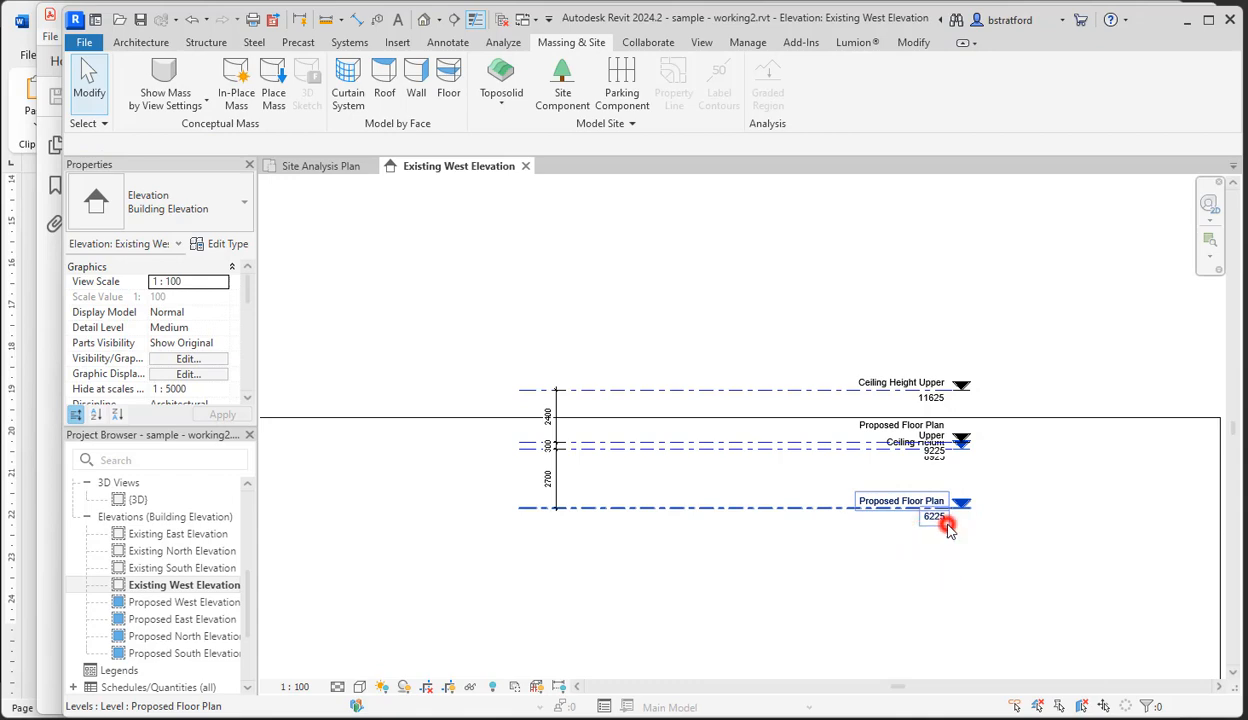
click(947, 528)
scroll(948, 530, up, 5)
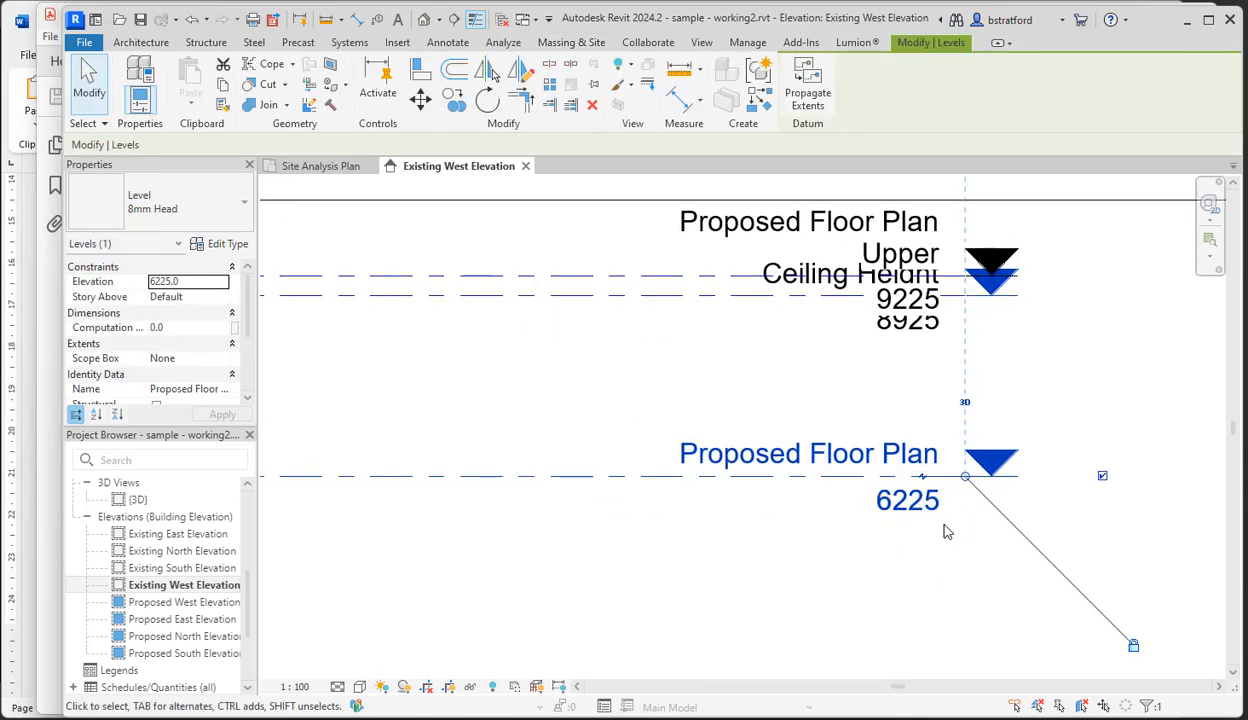
click(850, 561)
scroll(851, 566, down, 4)
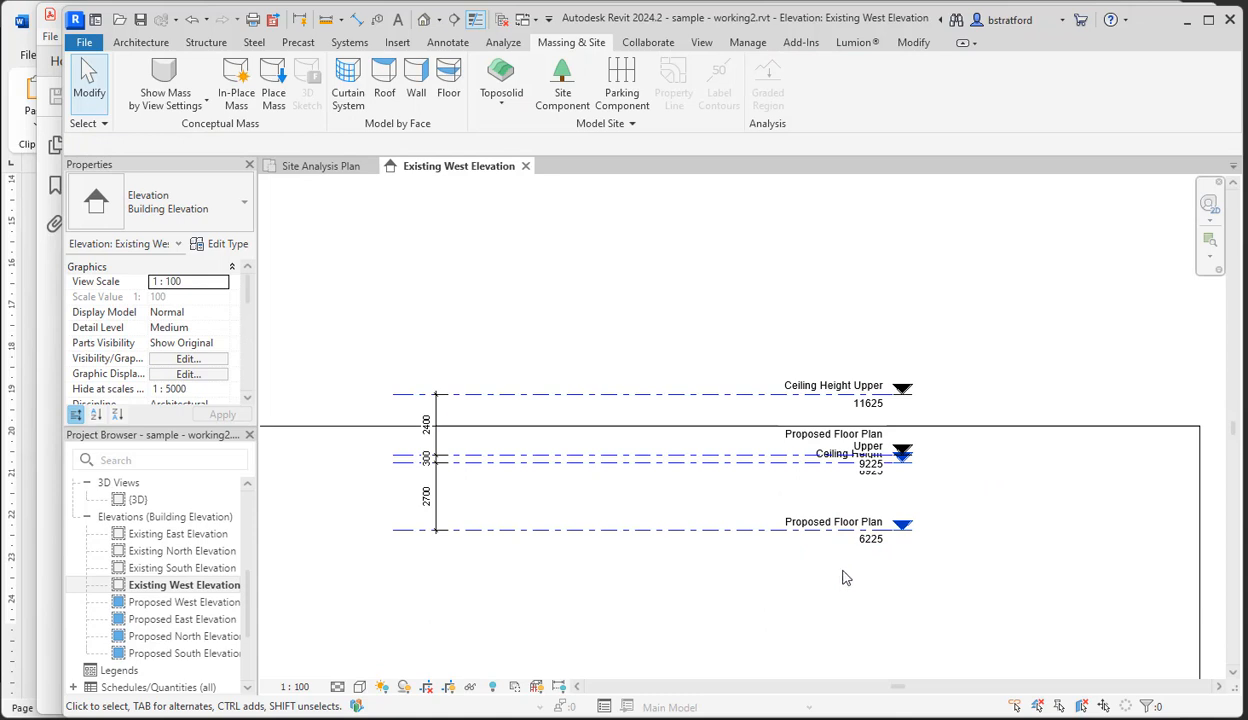
scroll(776, 531, up, 1)
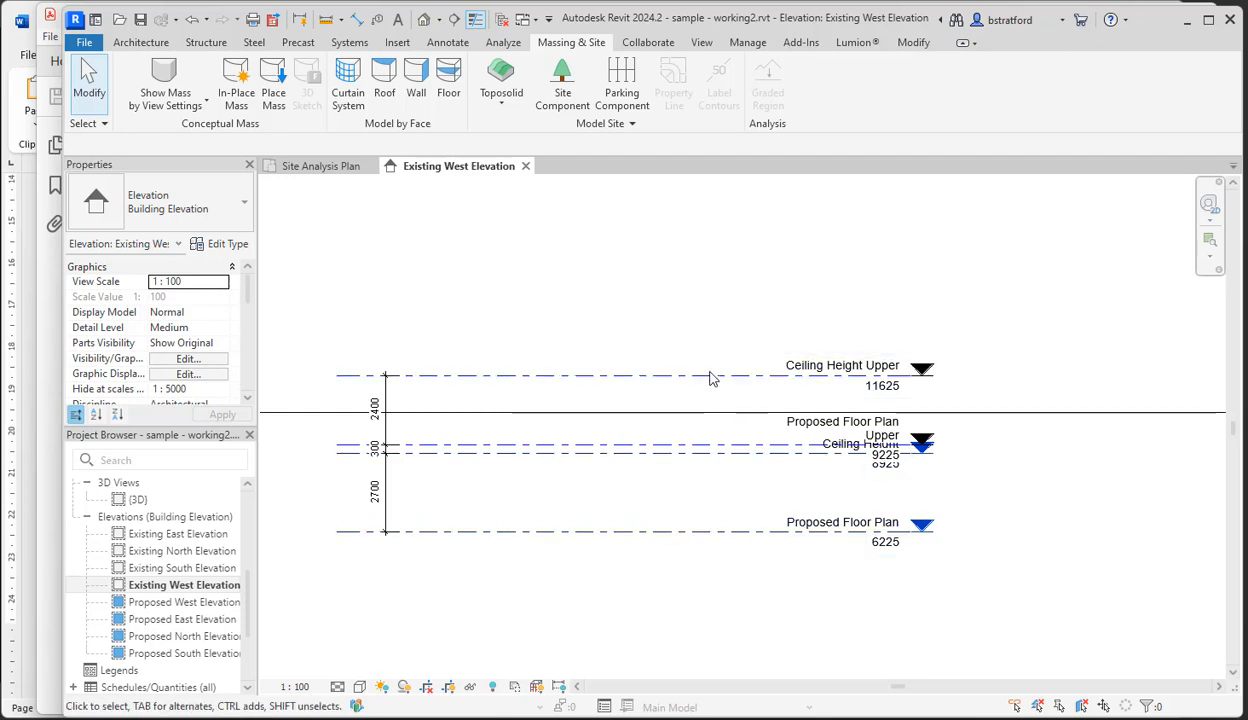
scroll(800, 360, down, 2)
middle_drag(800, 360, 786, 465)
click(765, 378)
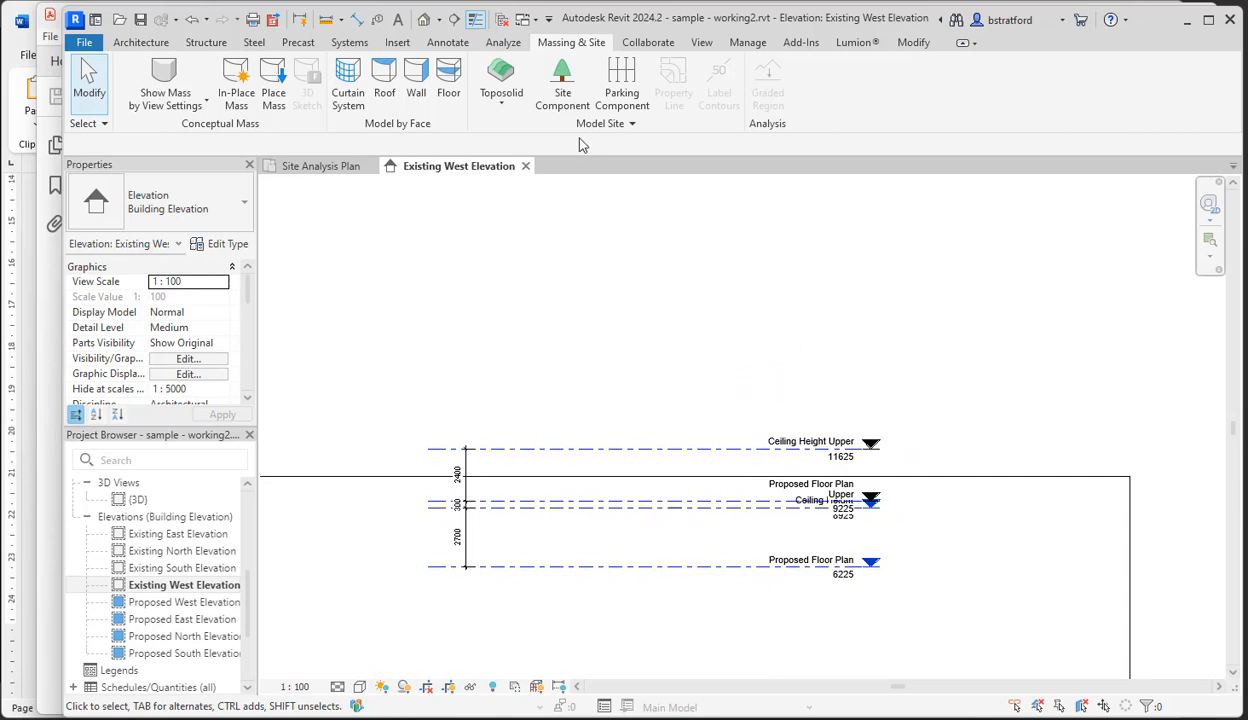
click(617, 299)
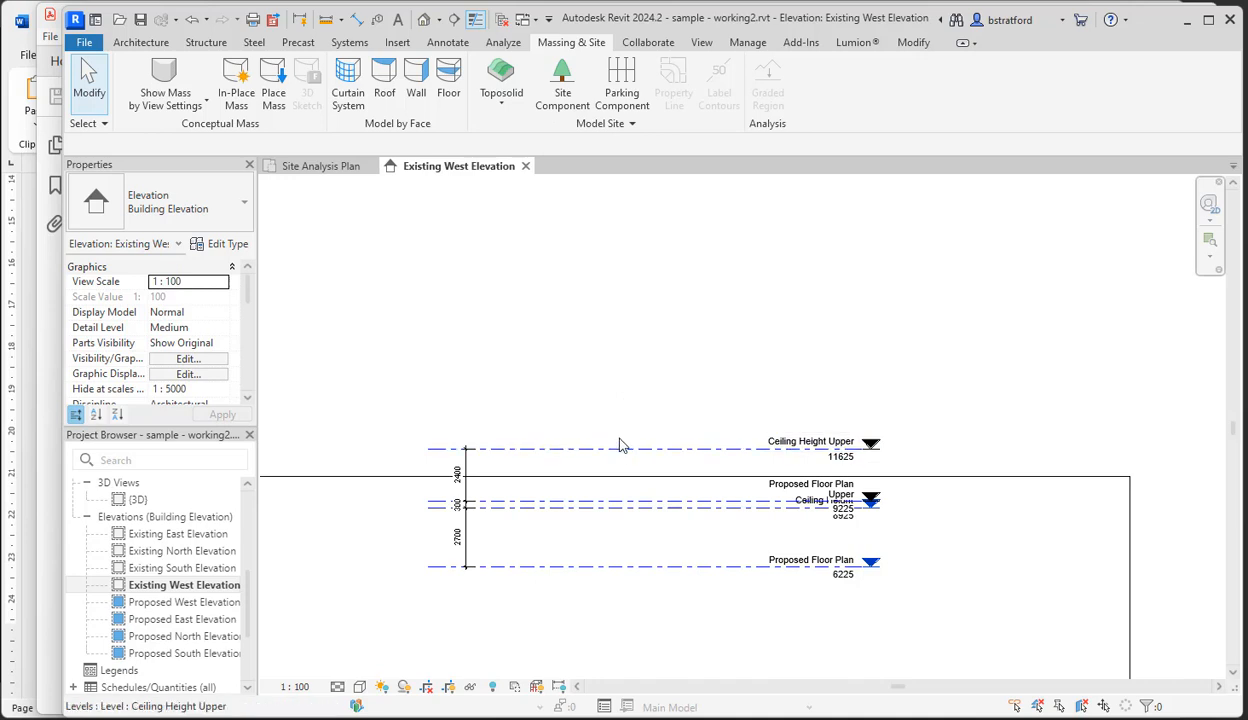
click(123, 45)
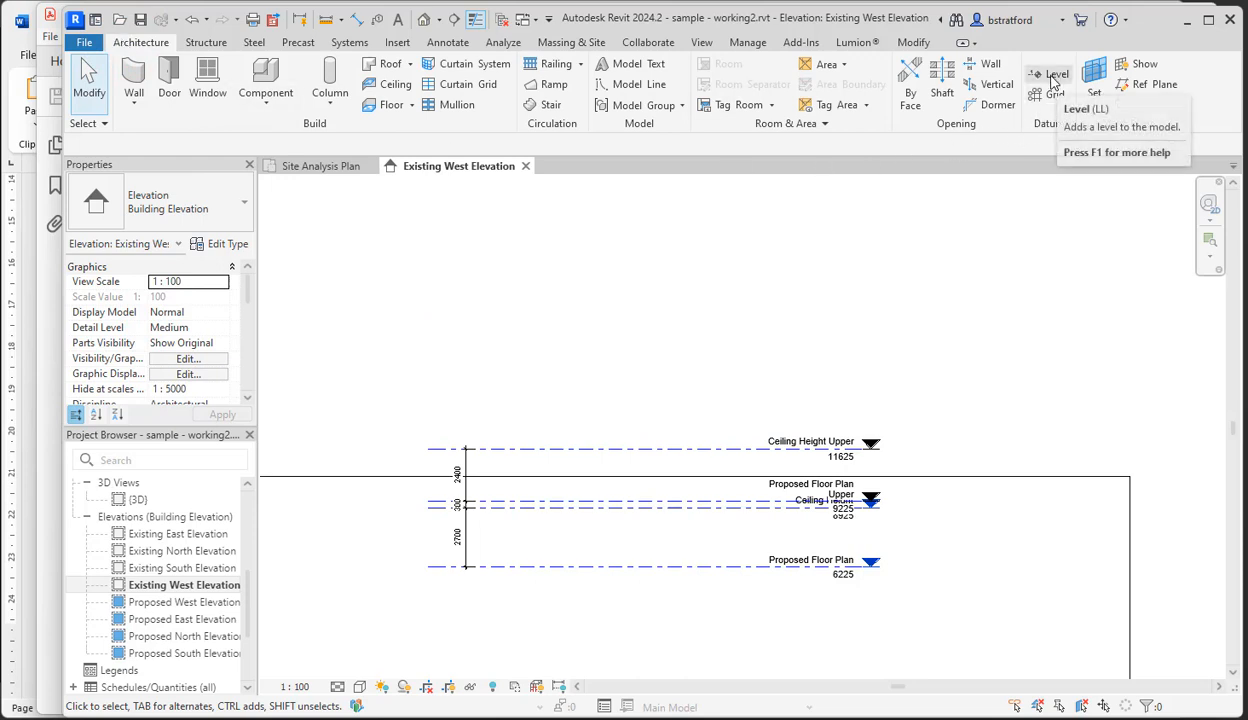
click(787, 386)
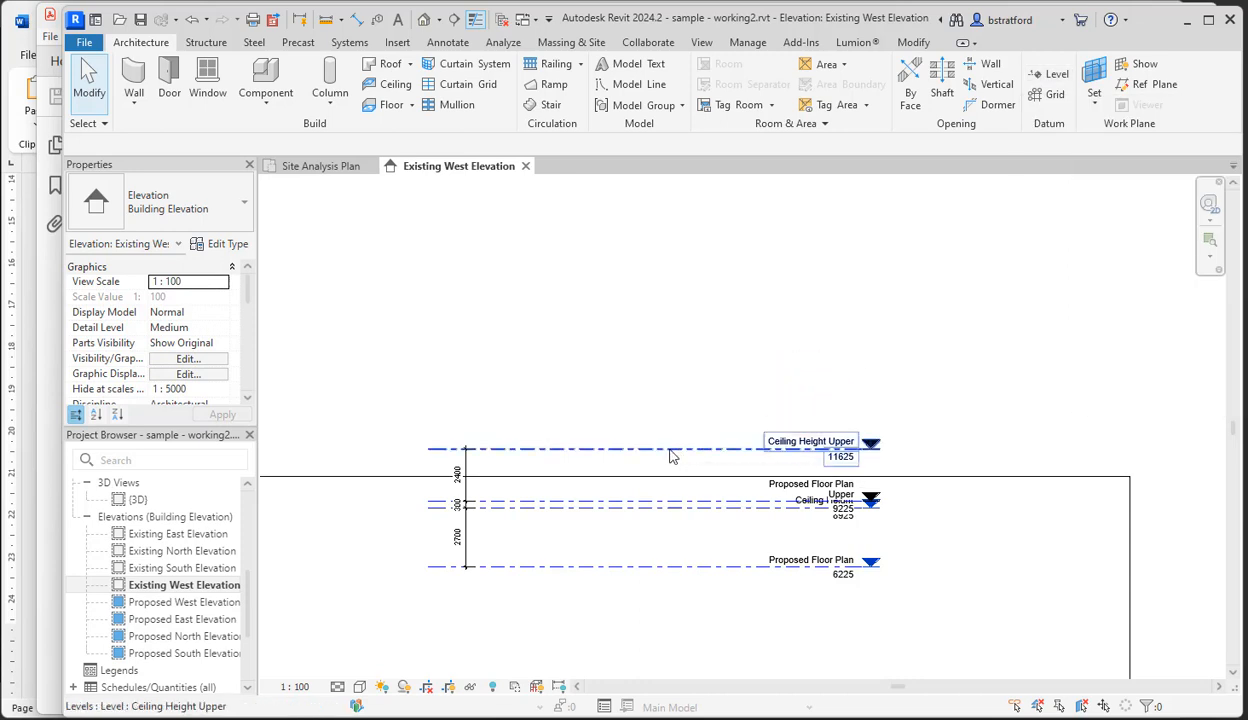
scroll(672, 455, up, 2)
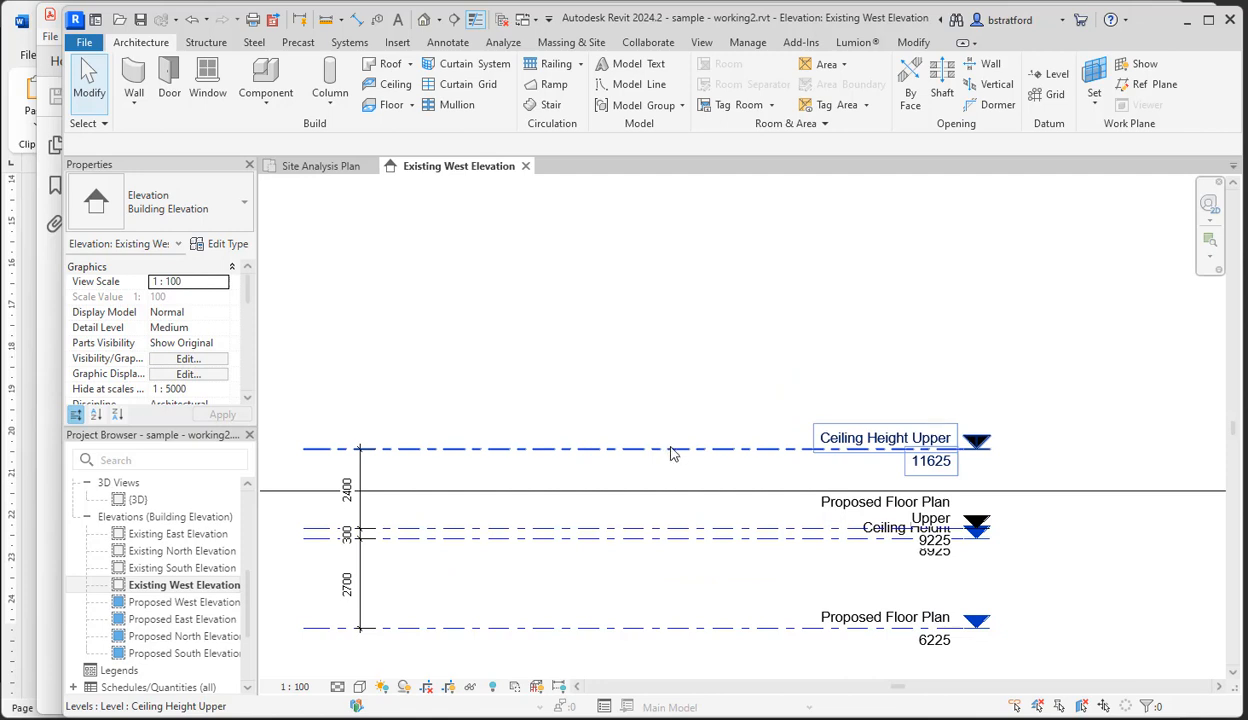
right_click(509, 451)
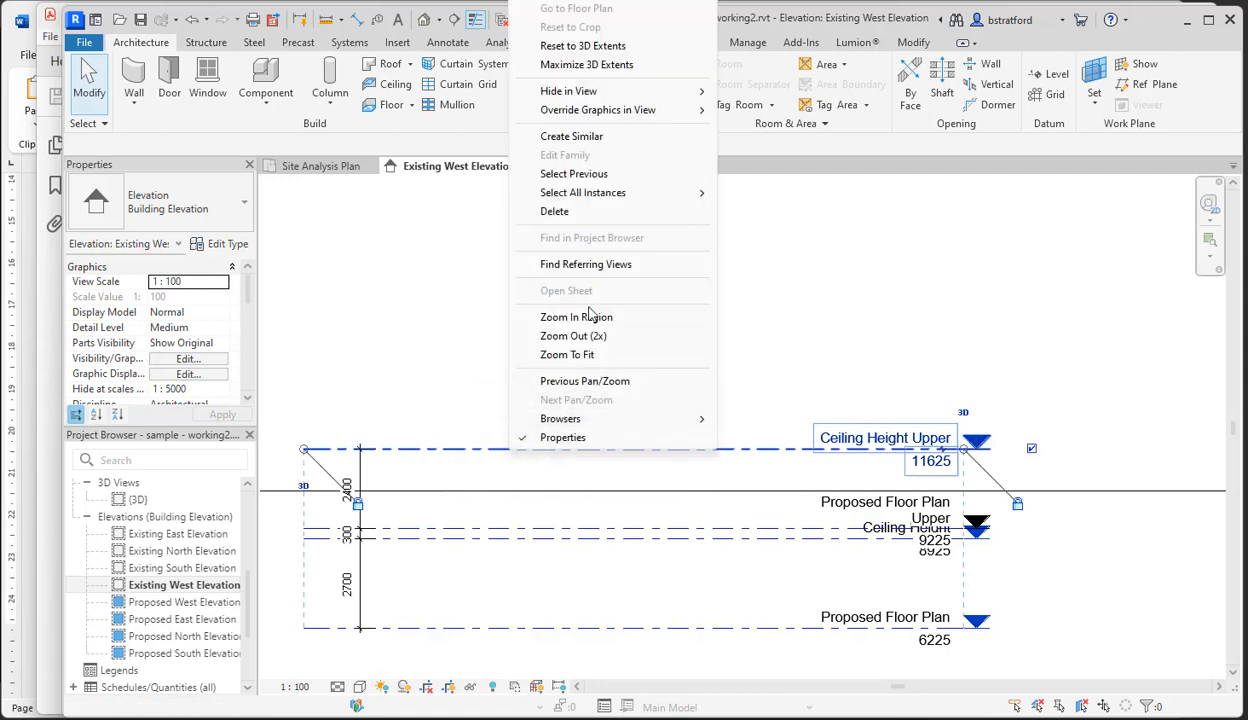
click(599, 138)
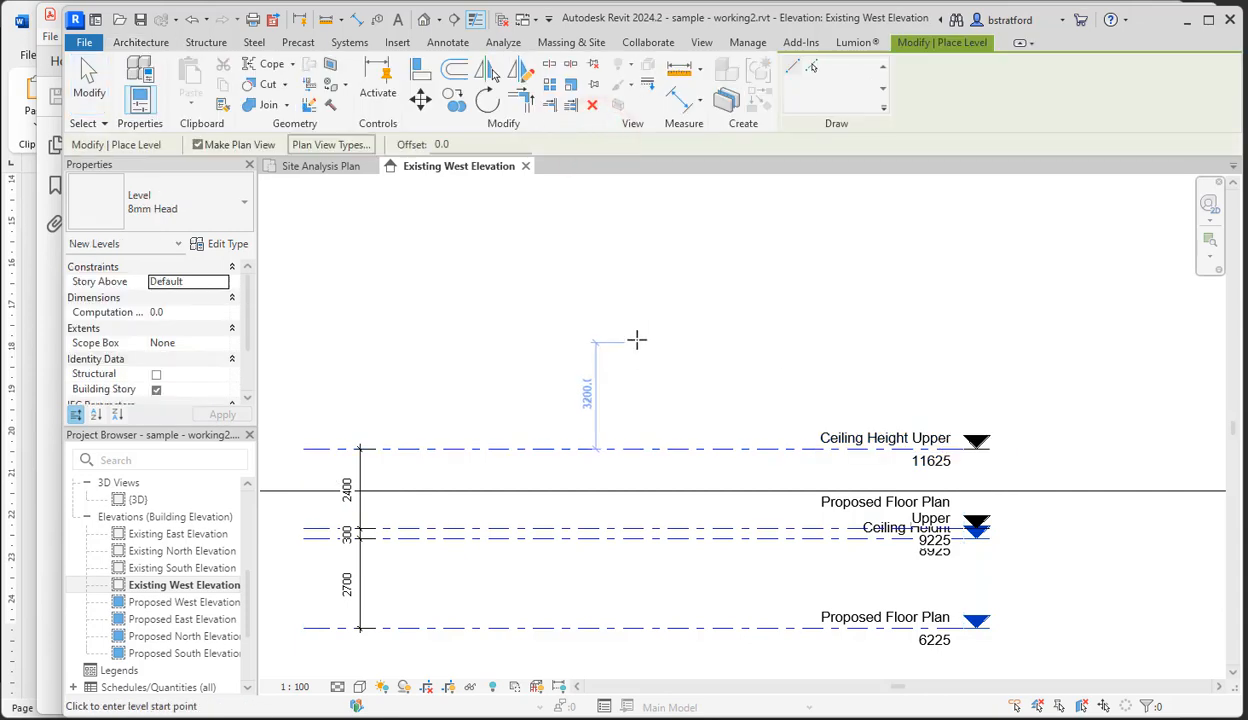
click(88, 92)
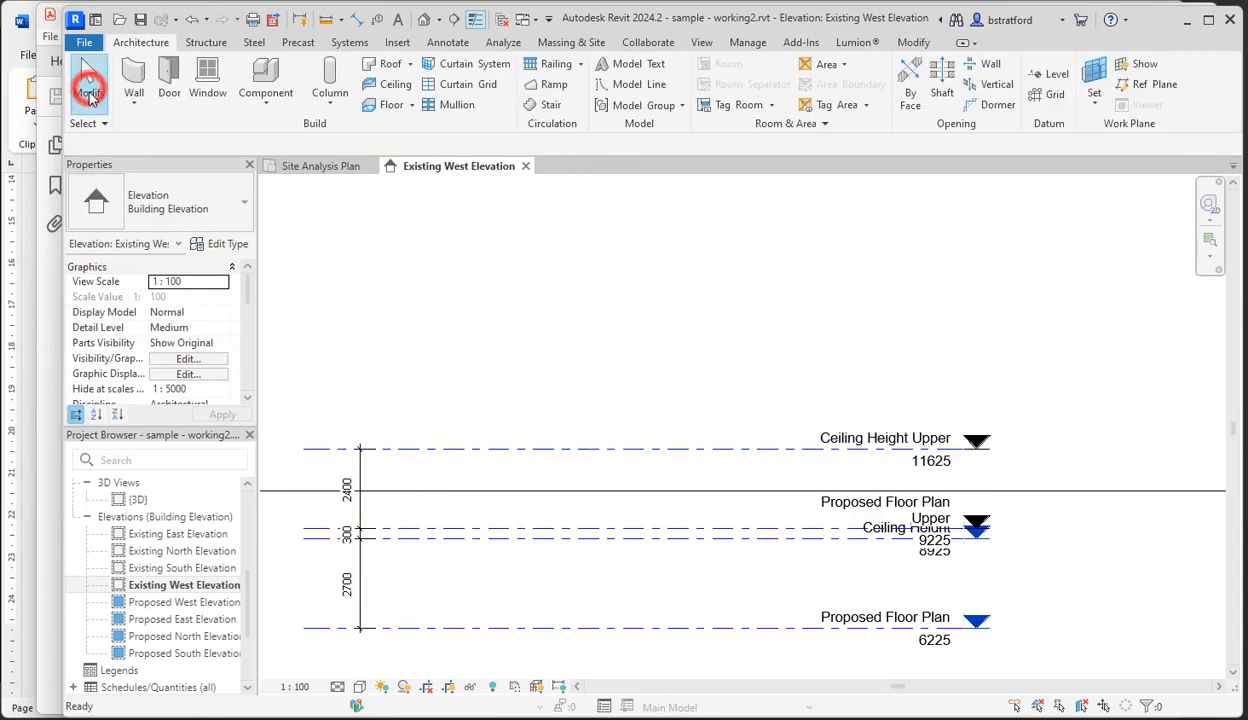
- Draw a new level about 3900 mm above Ceiling Height Upper, spanning the width of the existing levels with its head at the left end
click(1057, 76)
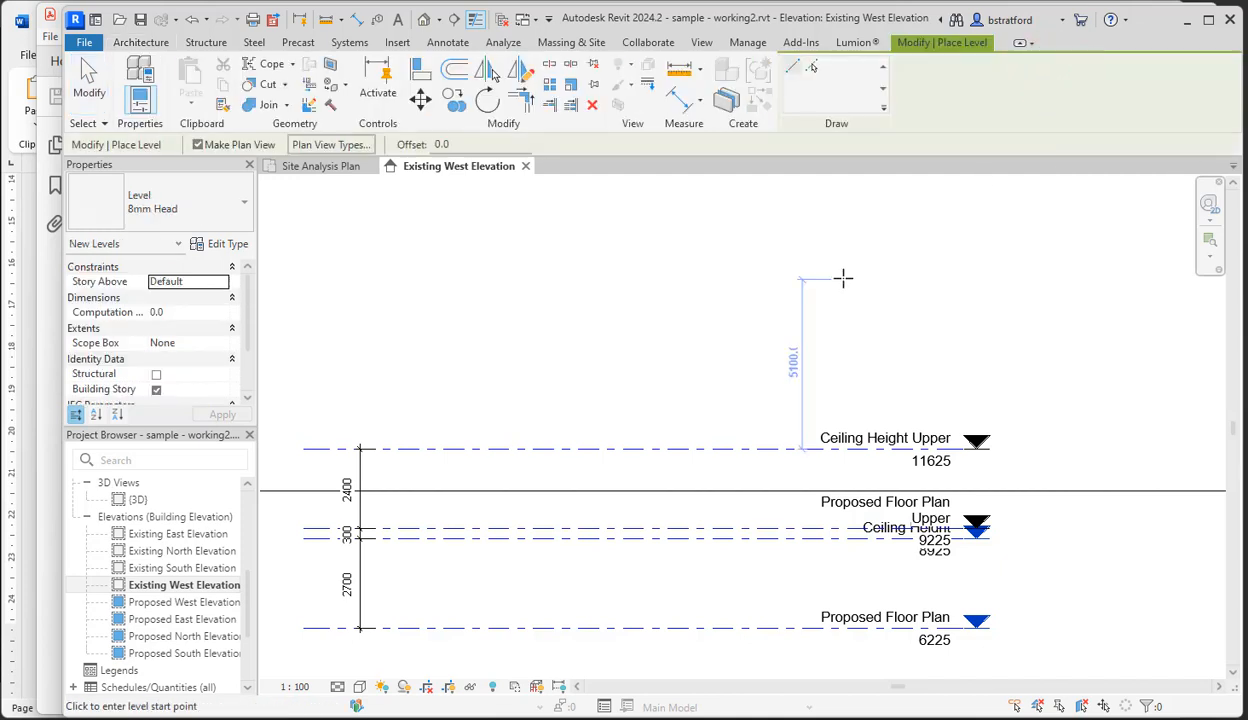
scroll(883, 307, down, 1)
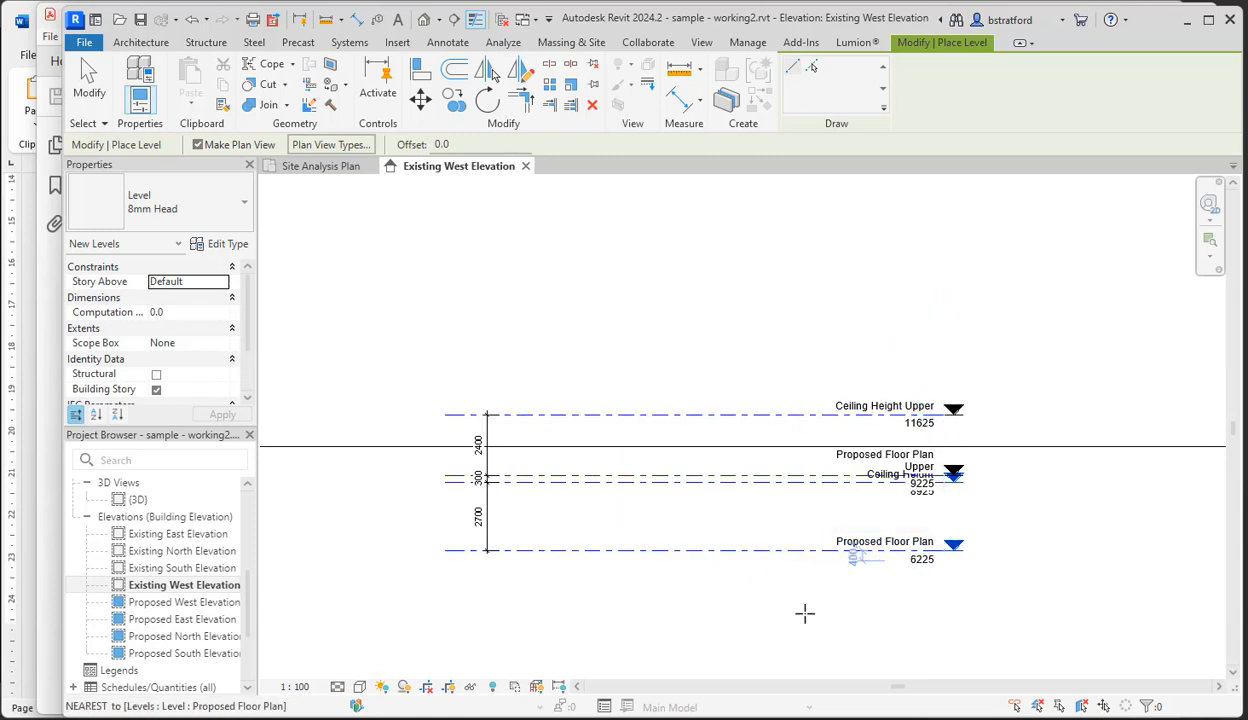
click(945, 316)
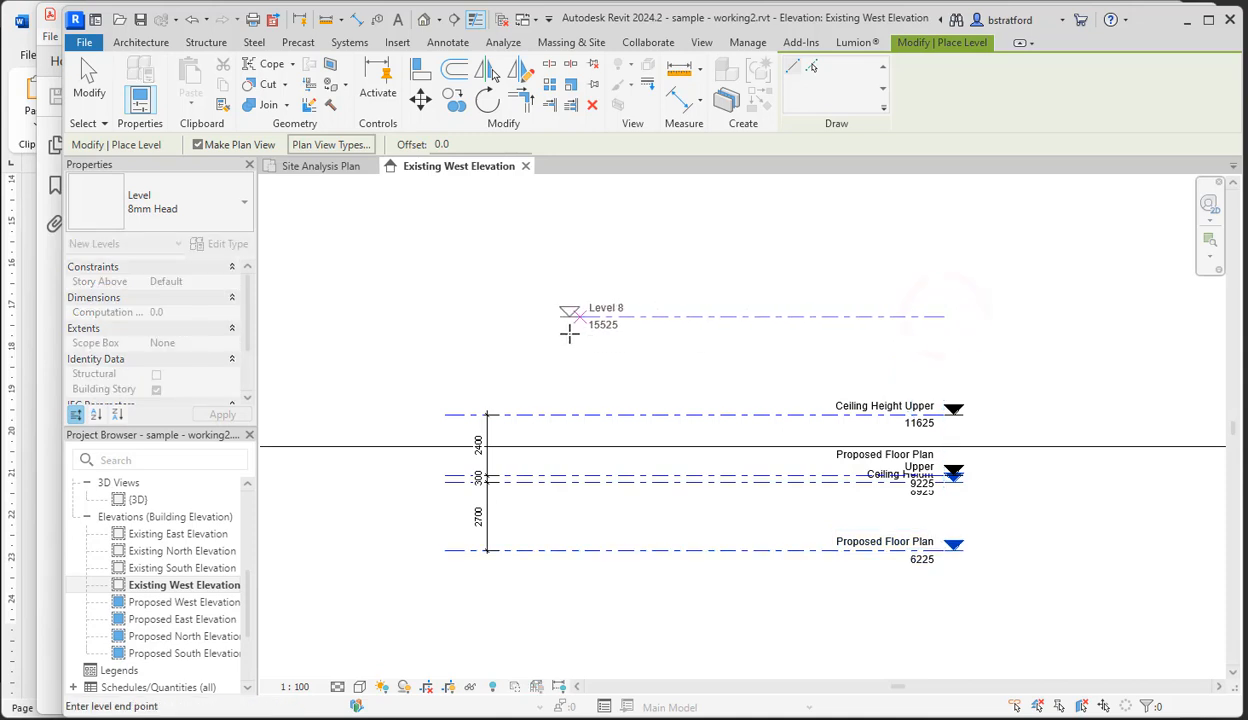
click(446, 336)
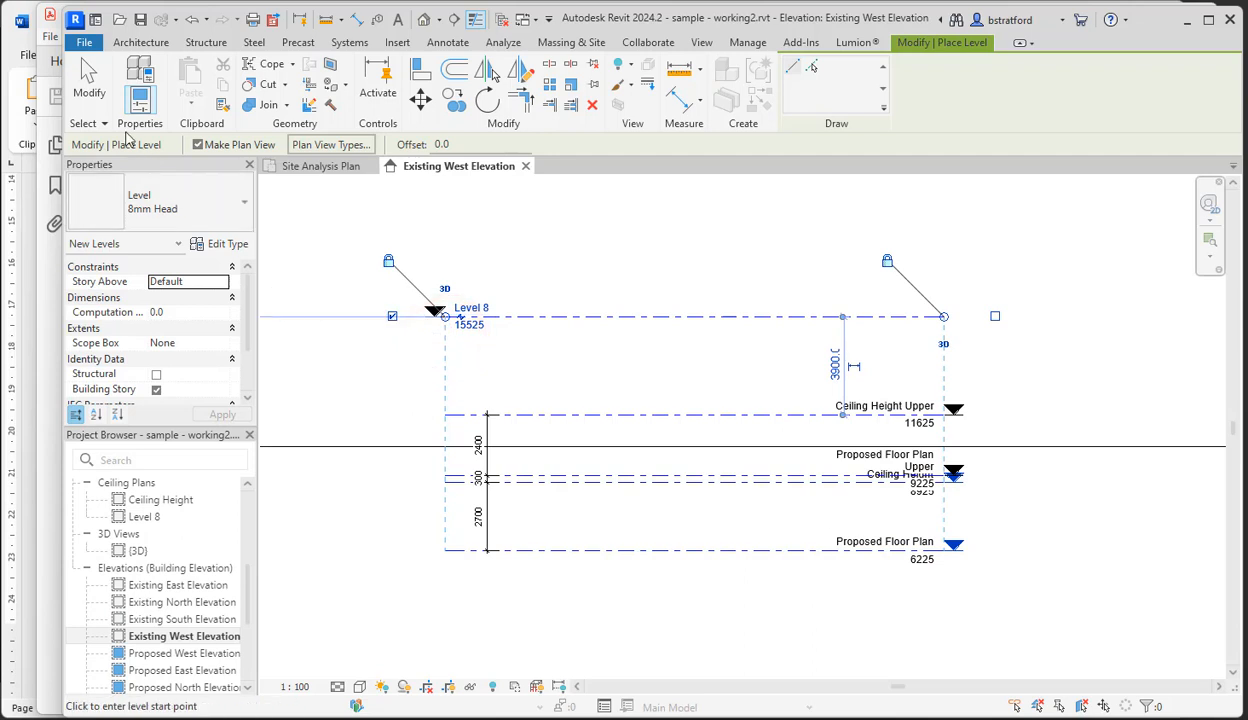
click(88, 80)
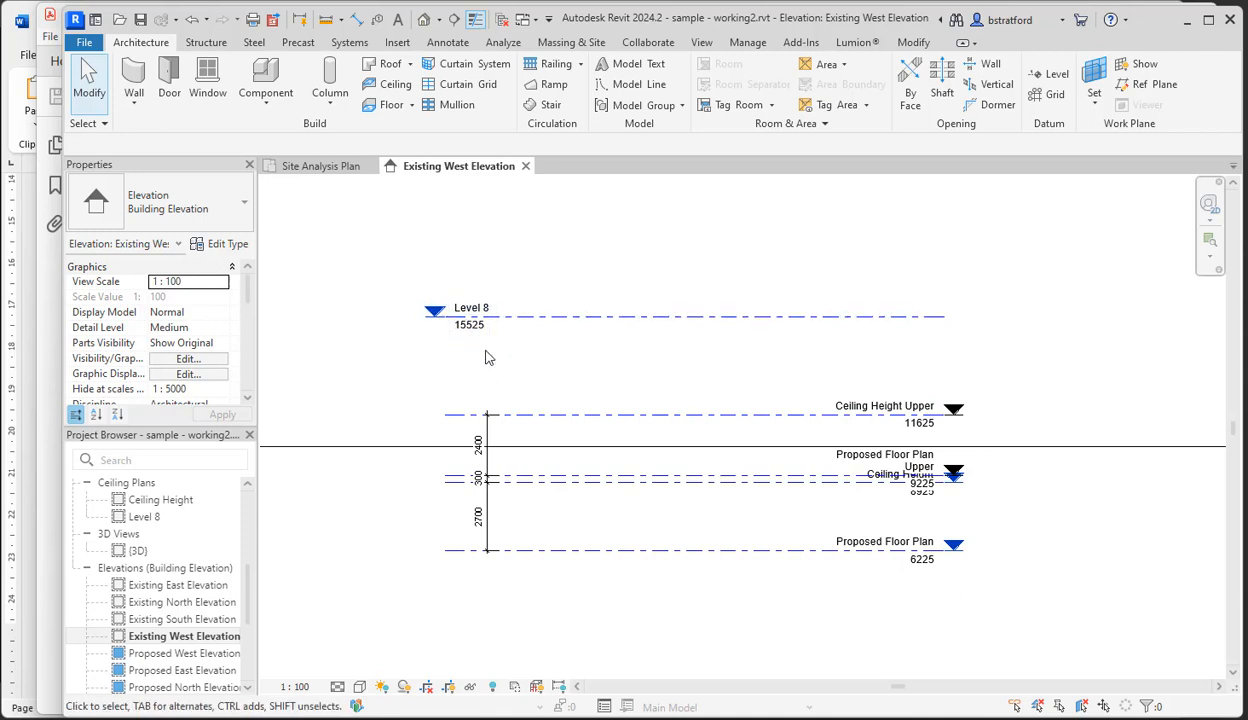
- Rename the new Level 8 to Topographic and have its corresponding views renamed too
scroll(482, 338, up, 2)
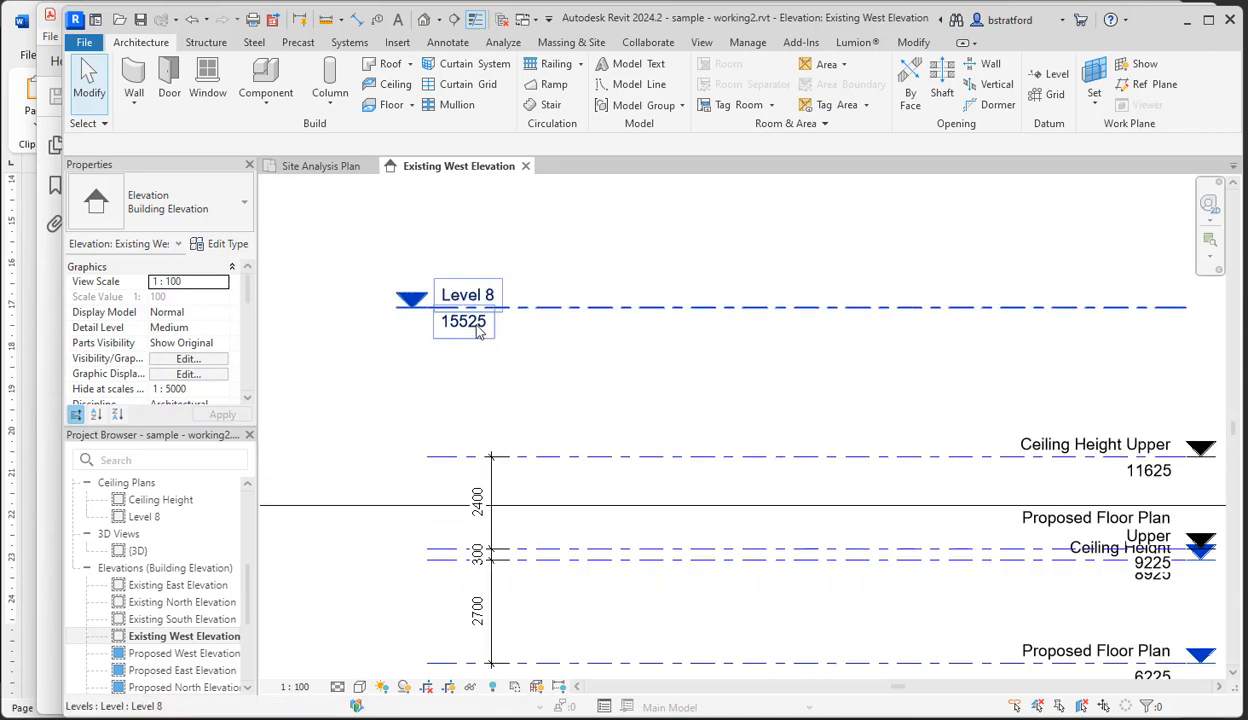
click(481, 292)
click(481, 290)
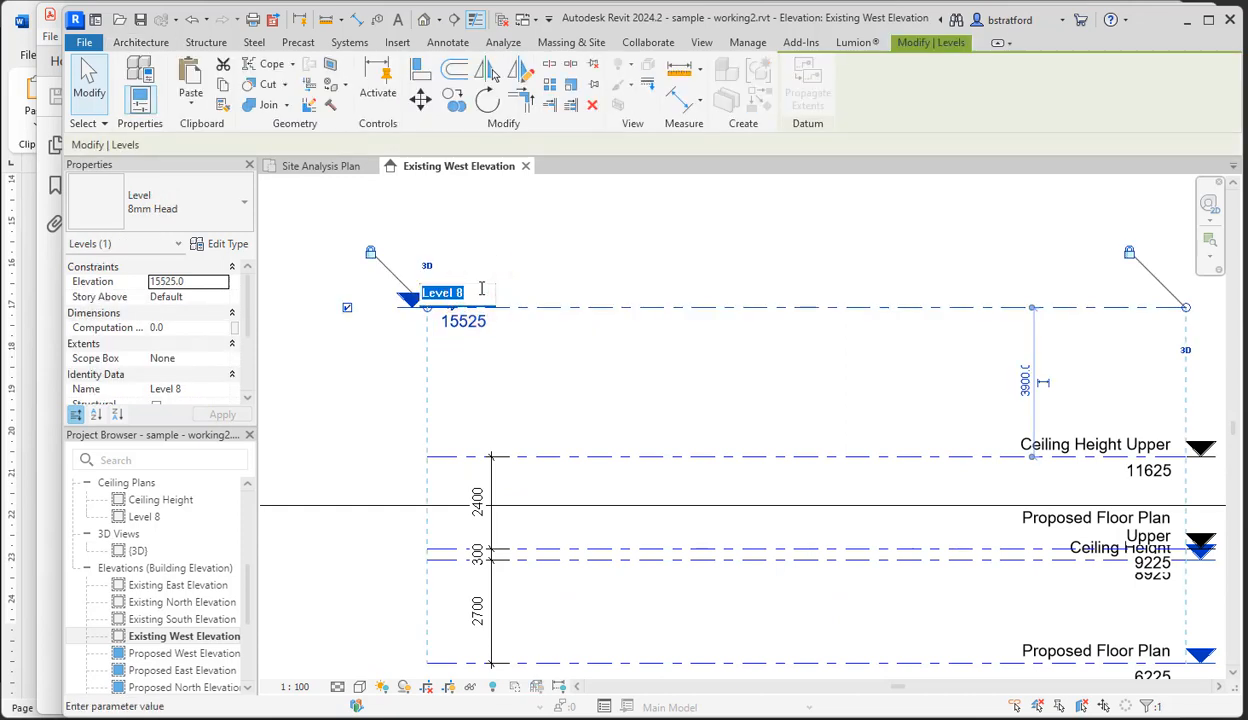
text(Topographic)
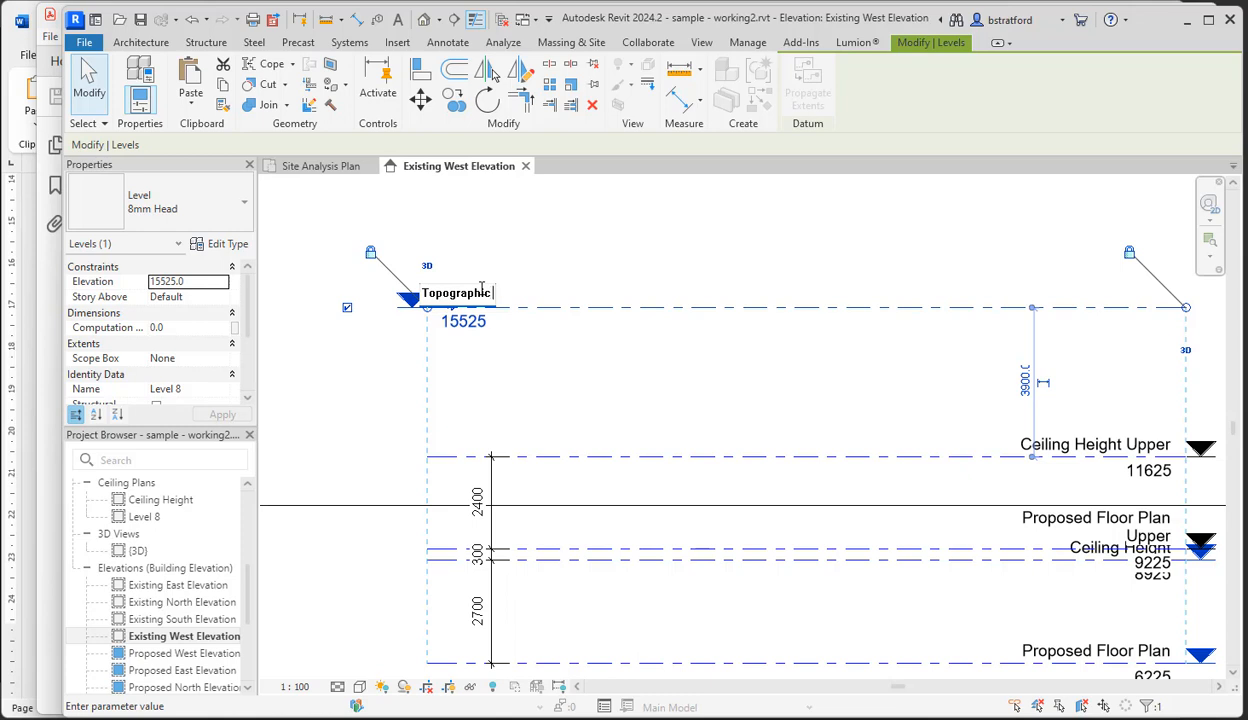
click(650, 368)
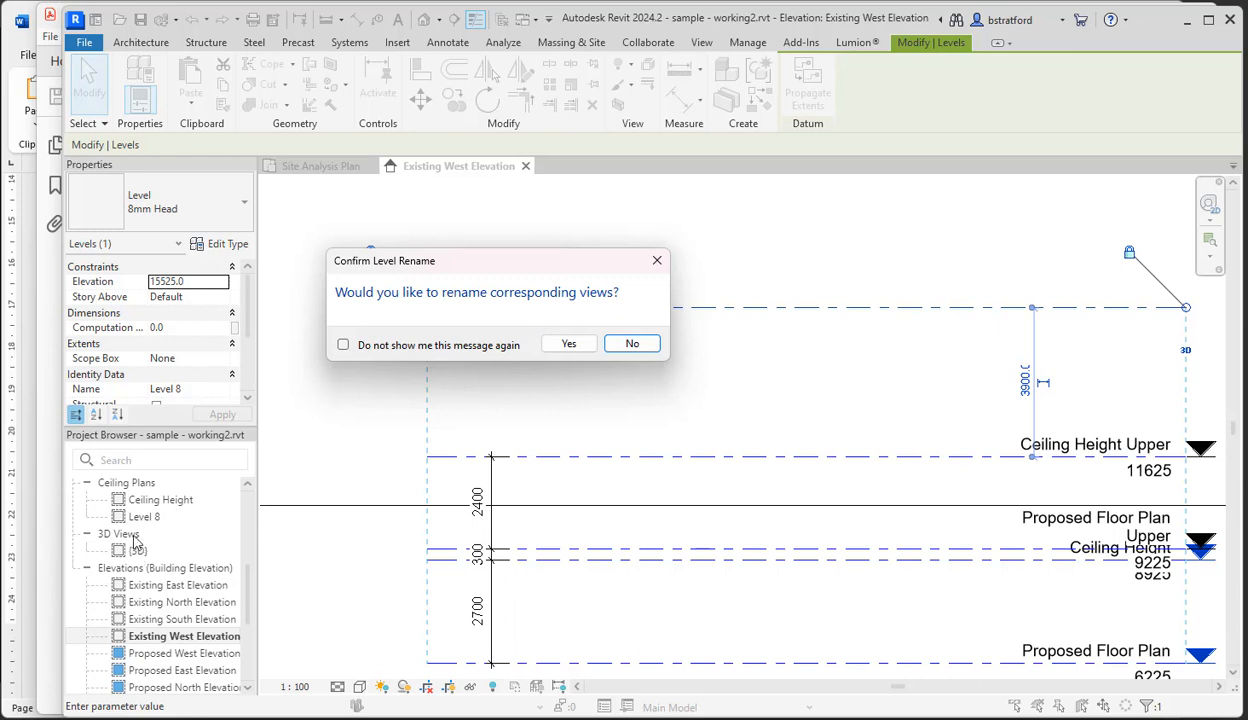
click(200, 536)
click(569, 343)
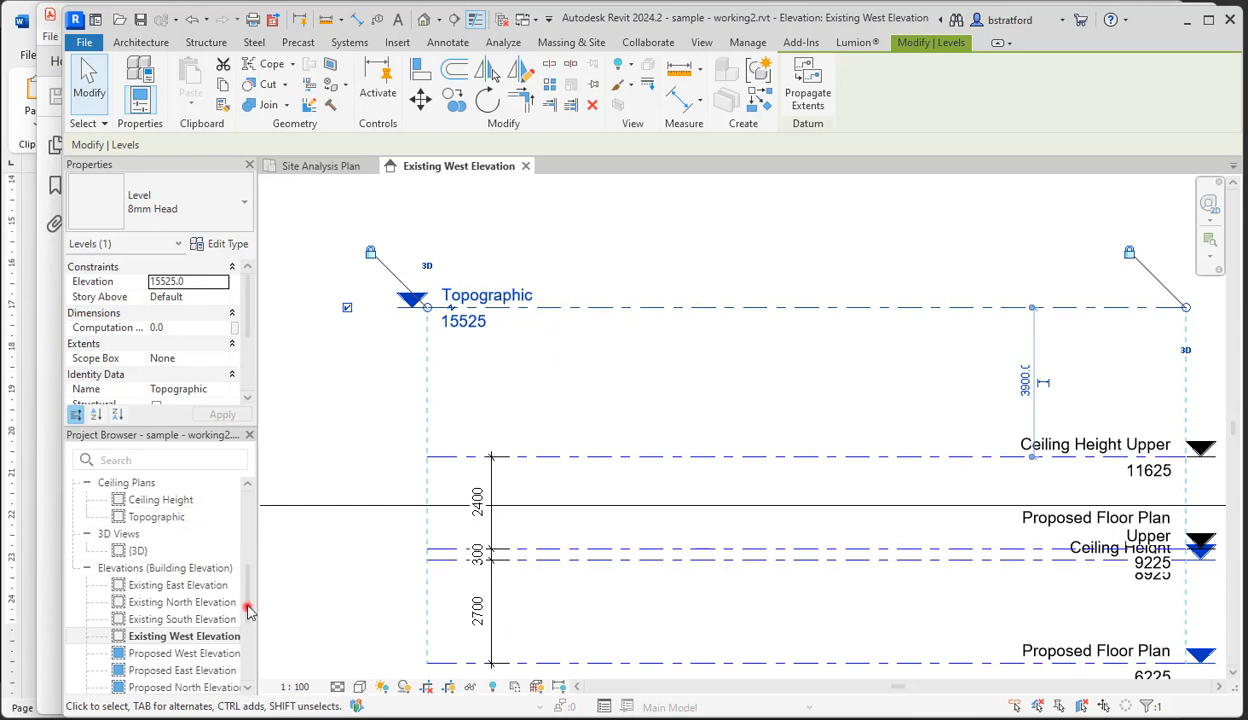
- Collapse the ceiling plans and check the floor plans list for the new Topographic view
drag(248, 608, 248, 585)
click(86, 567)
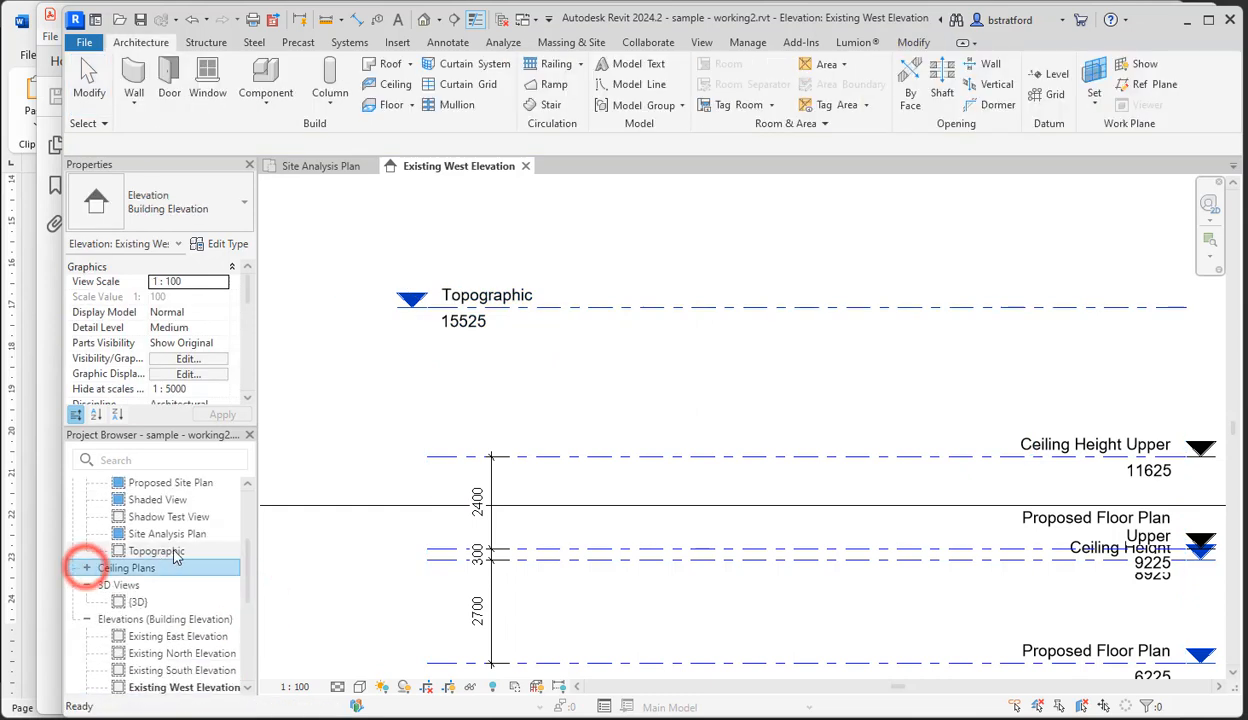
scroll(158, 590, down, 2)
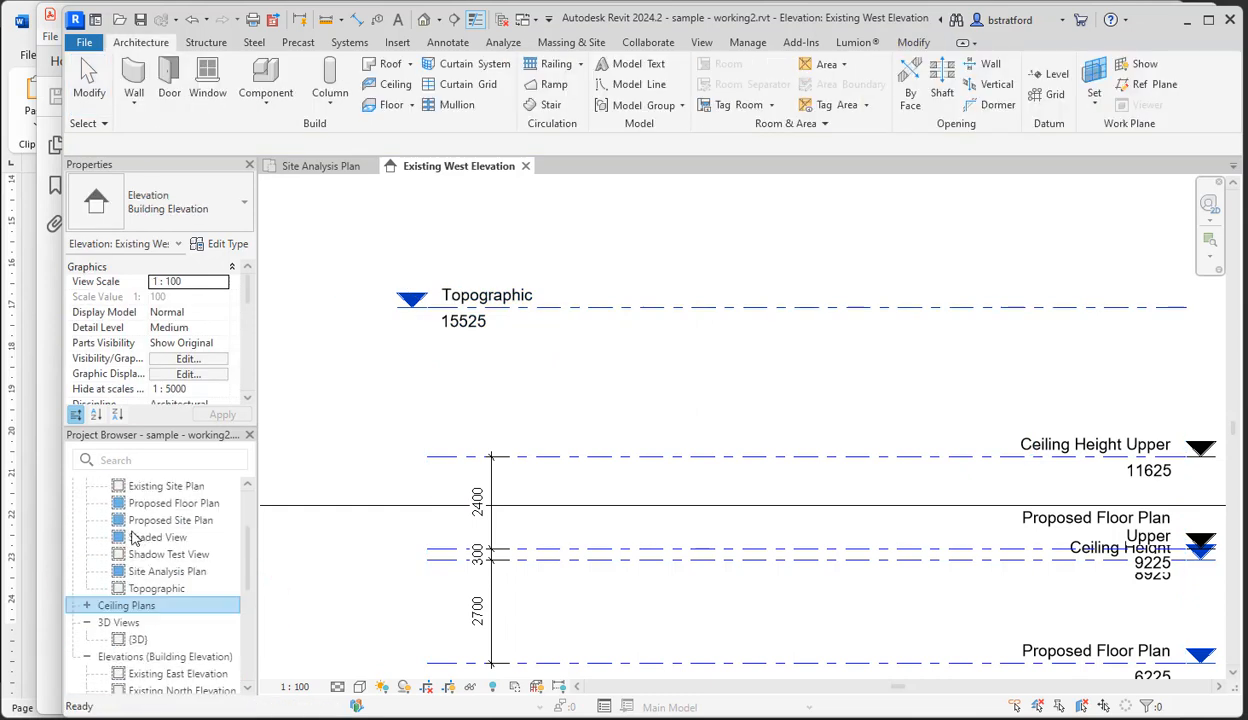
click(152, 590)
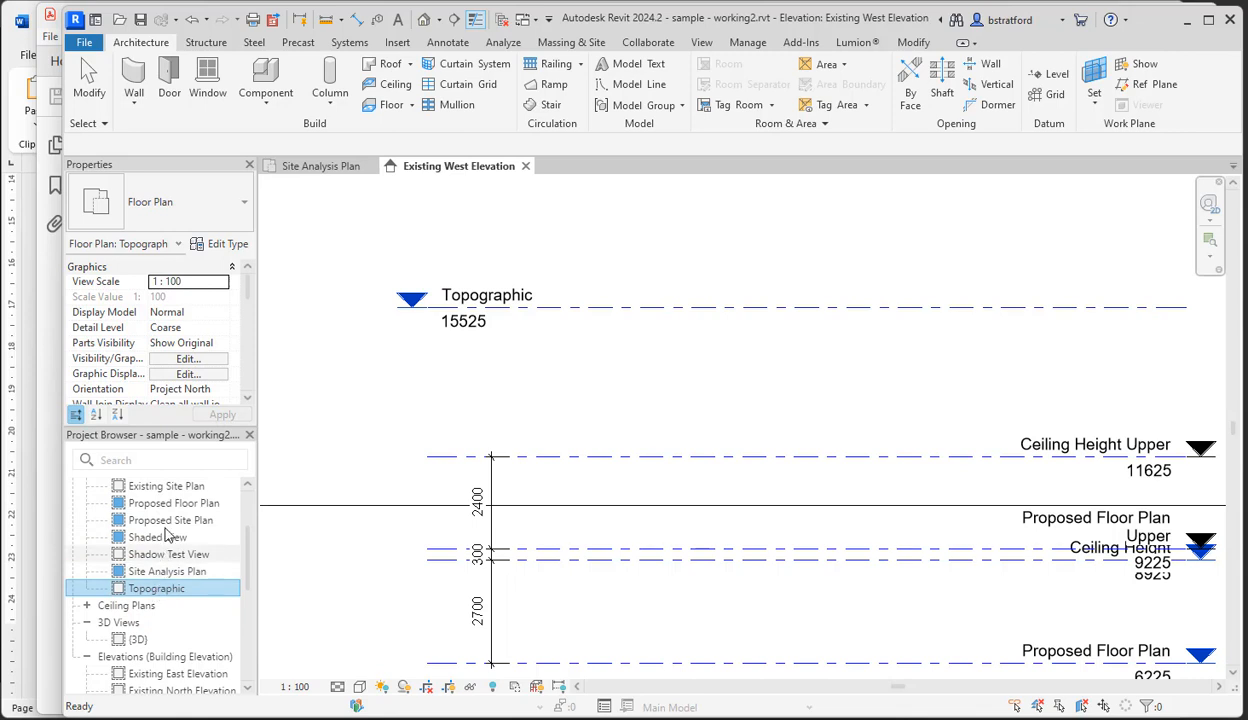
scroll(167, 547, up, 3)
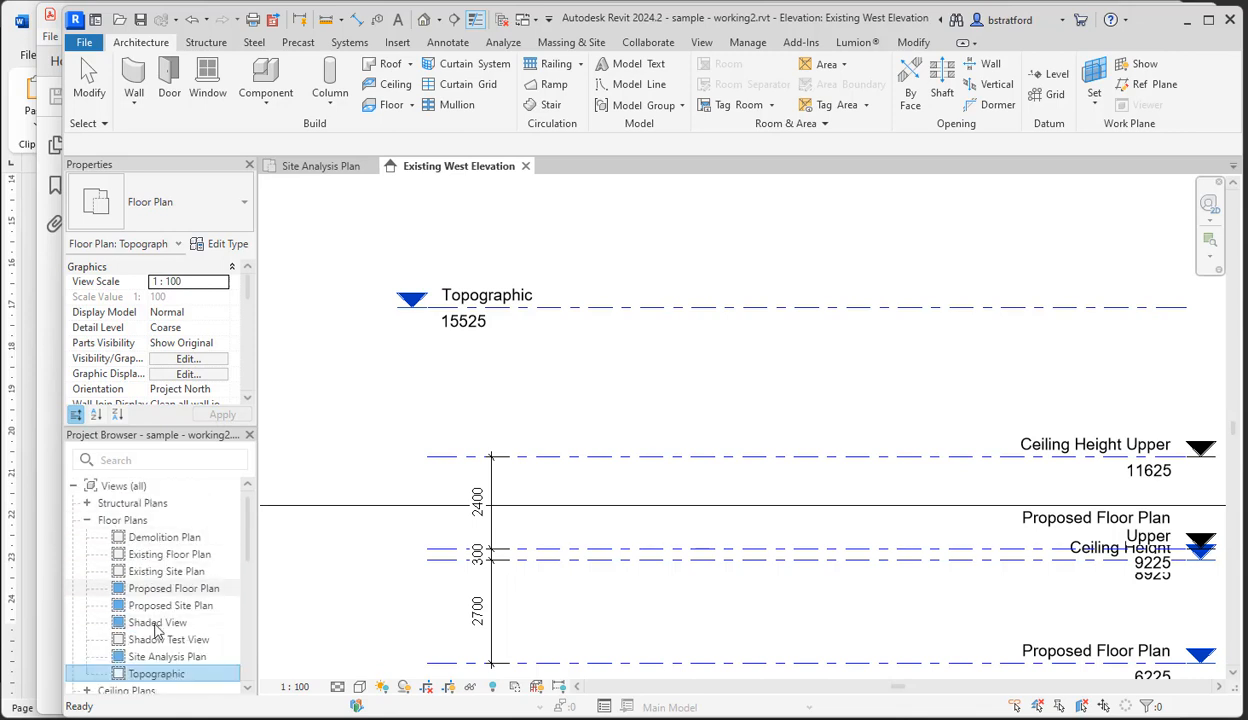
click(361, 420)
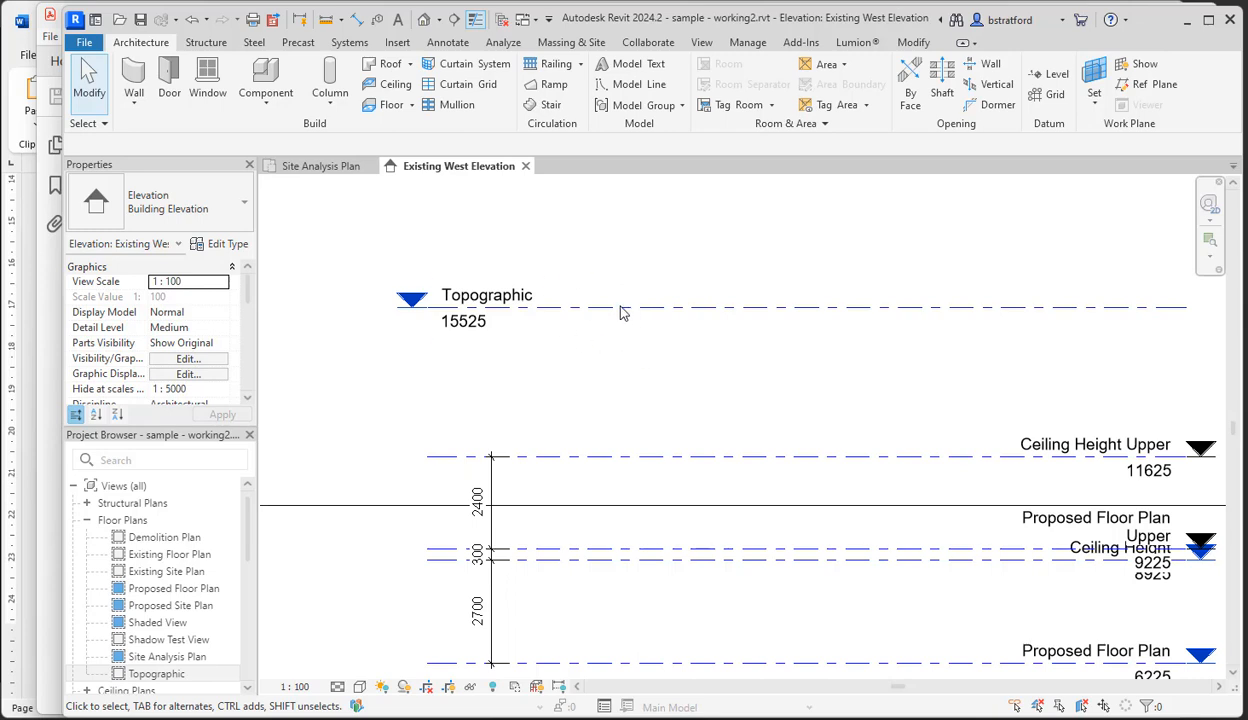
click(665, 331)
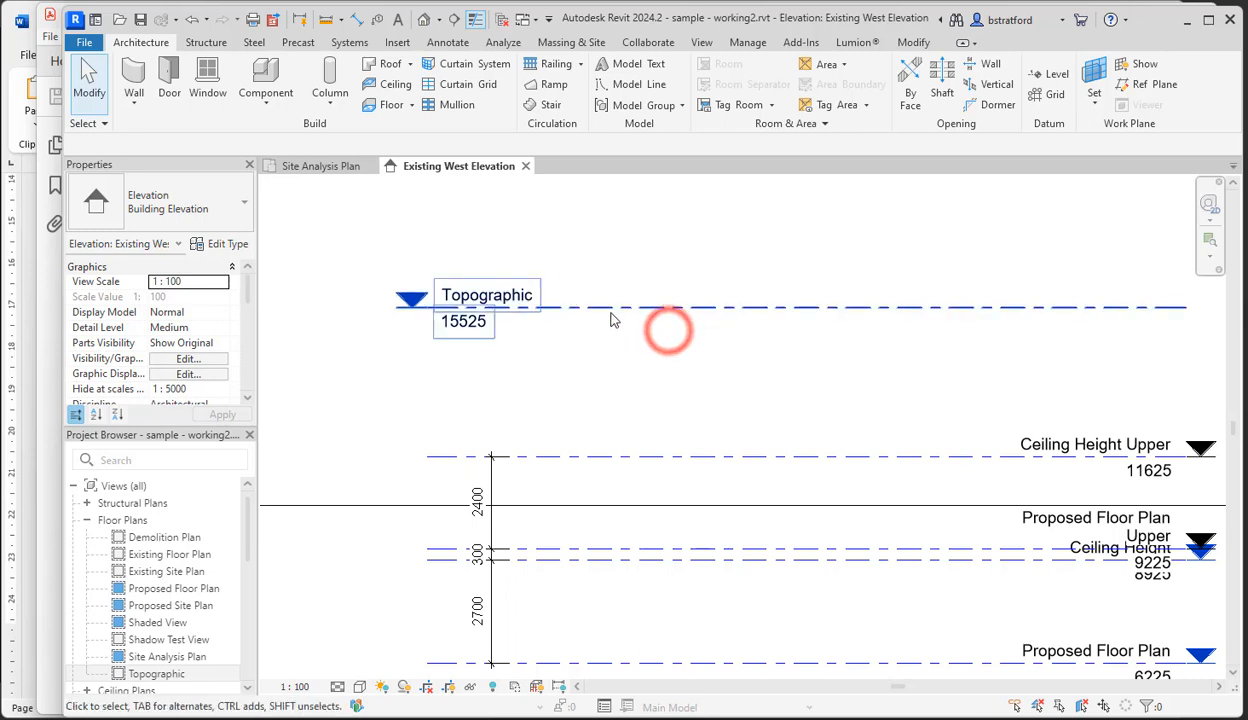
- Set the Topographic level's elevation to 97000
click(571, 42)
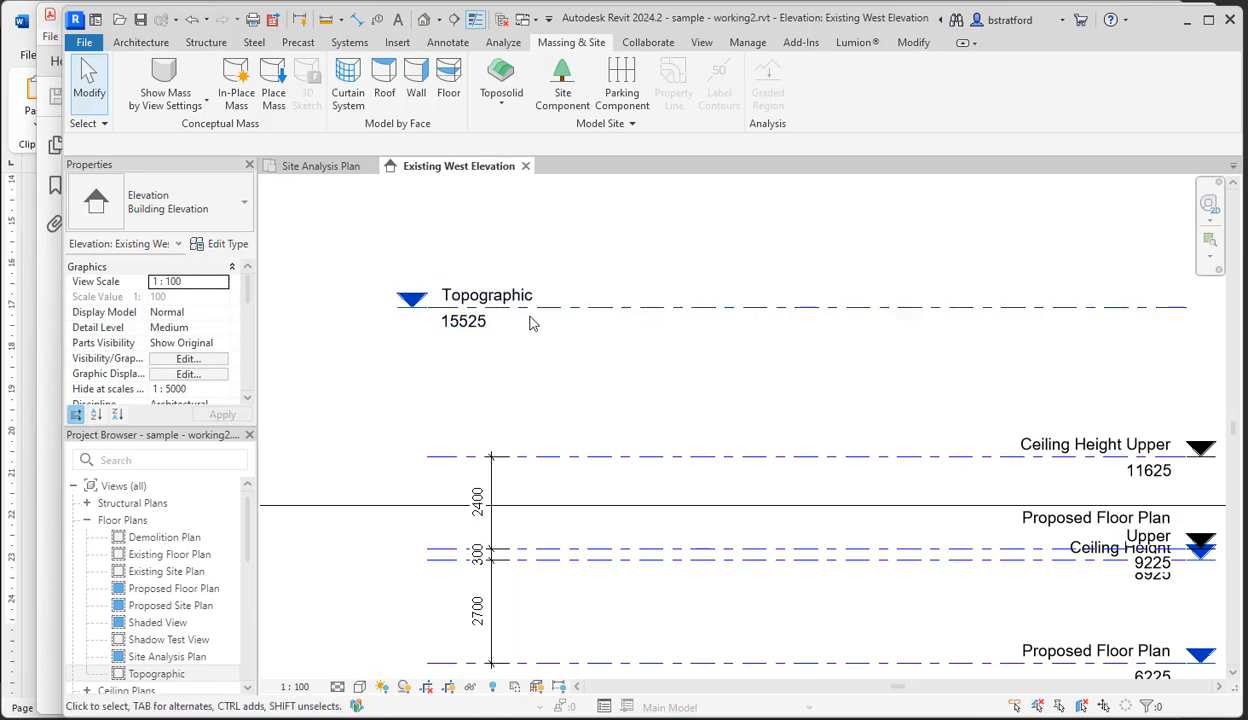
click(573, 278)
click(453, 325)
click(478, 333)
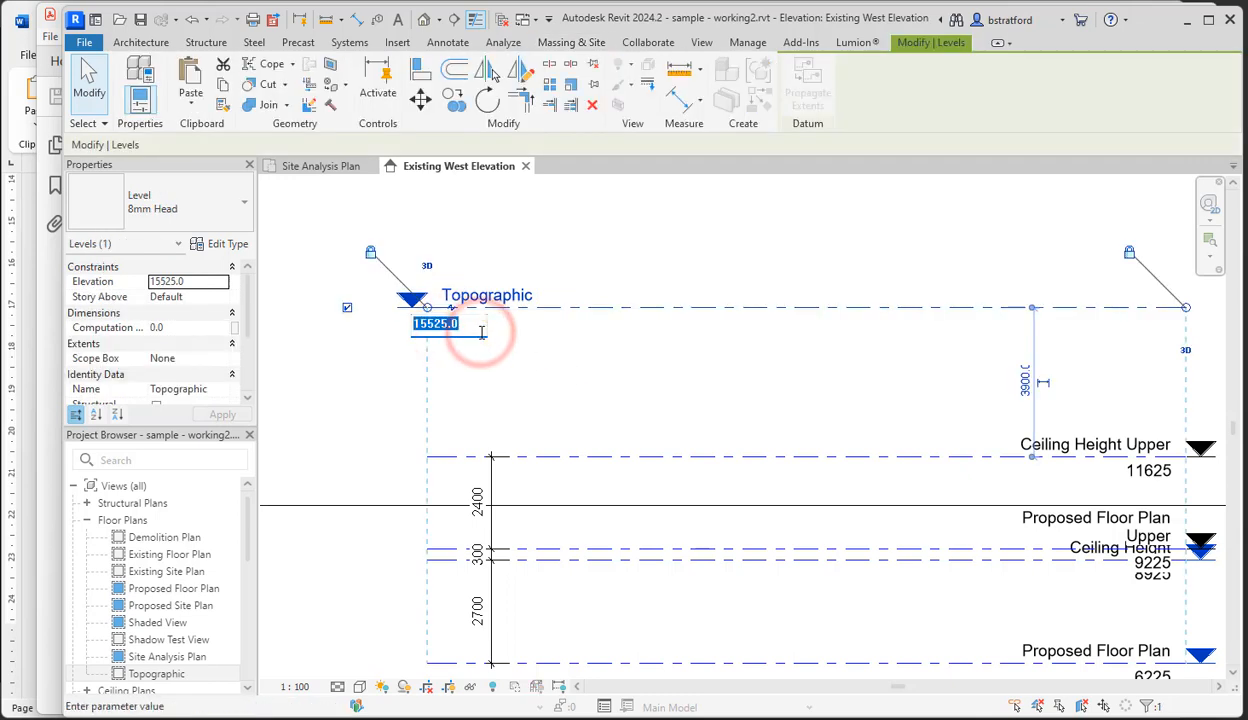
text(97000)
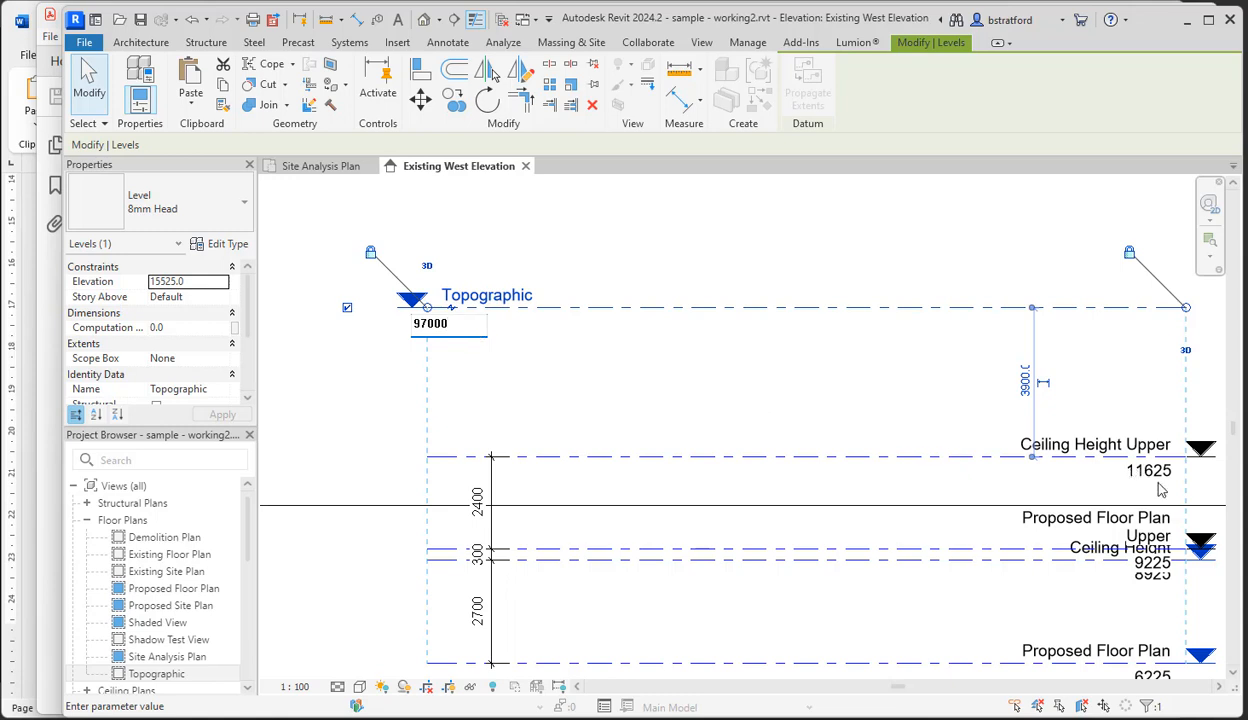
key(Return)
click(468, 330)
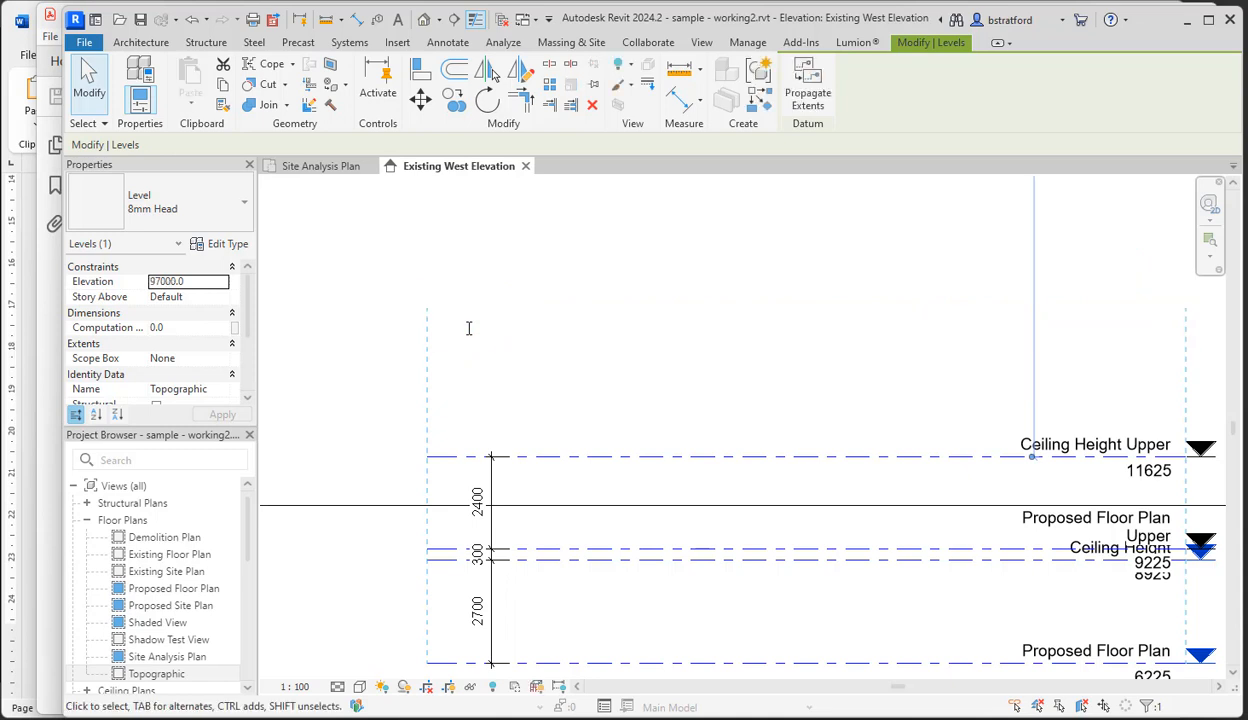
click(468, 329)
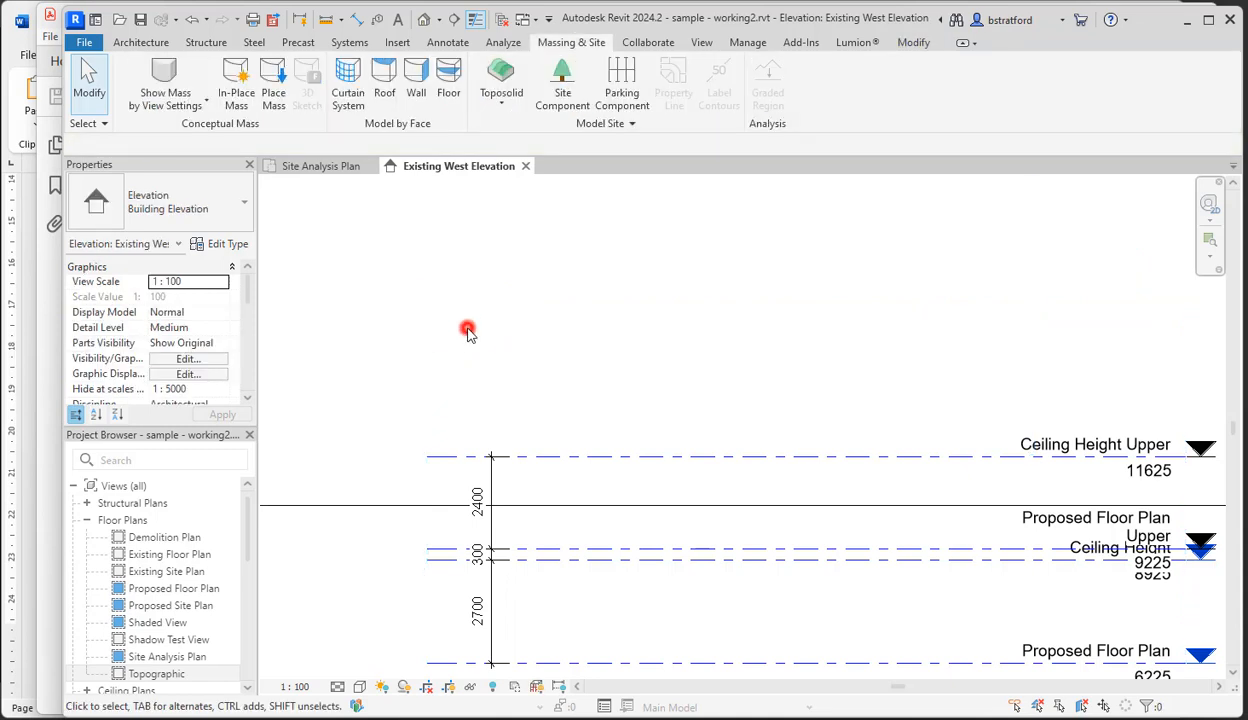
scroll(468, 330, down, 4)
scroll(468, 331, down, 3)
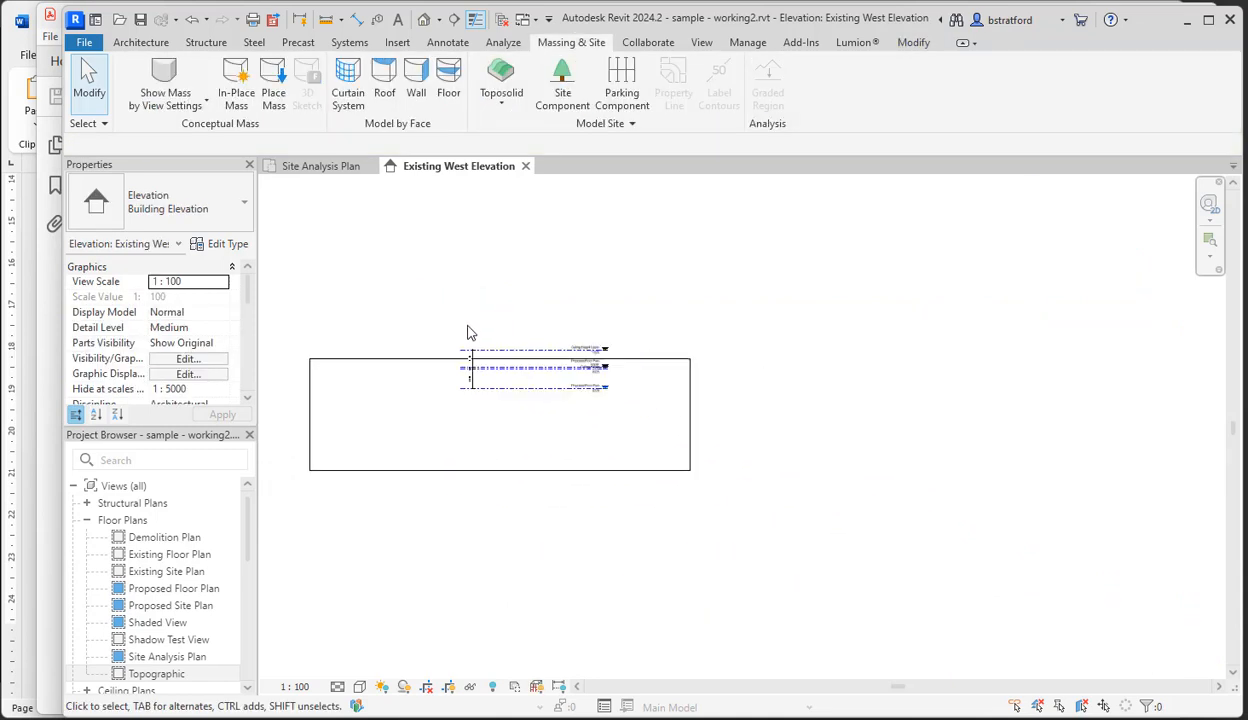
- Toggle the elevation's Crop View twice and compare the Topographic level's position with the existing levels and crop region
middle_drag(468, 331, 540, 521)
scroll(548, 513, down, 1)
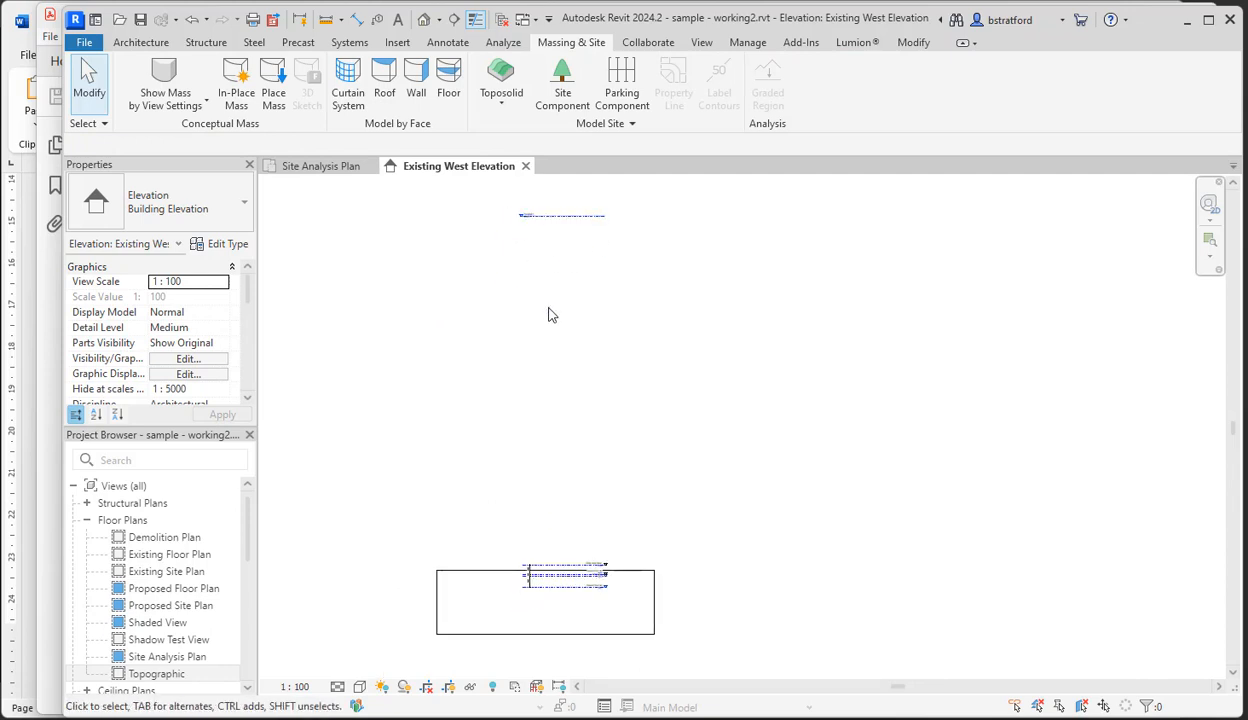
click(430, 690)
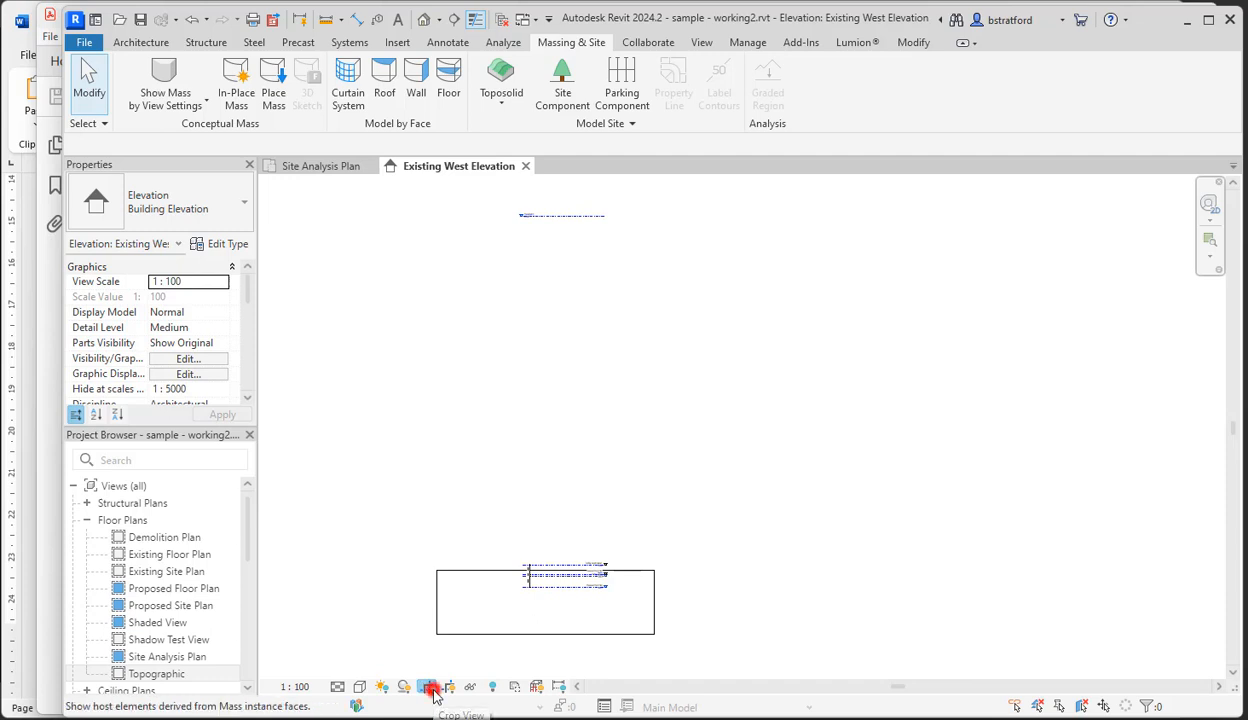
click(428, 690)
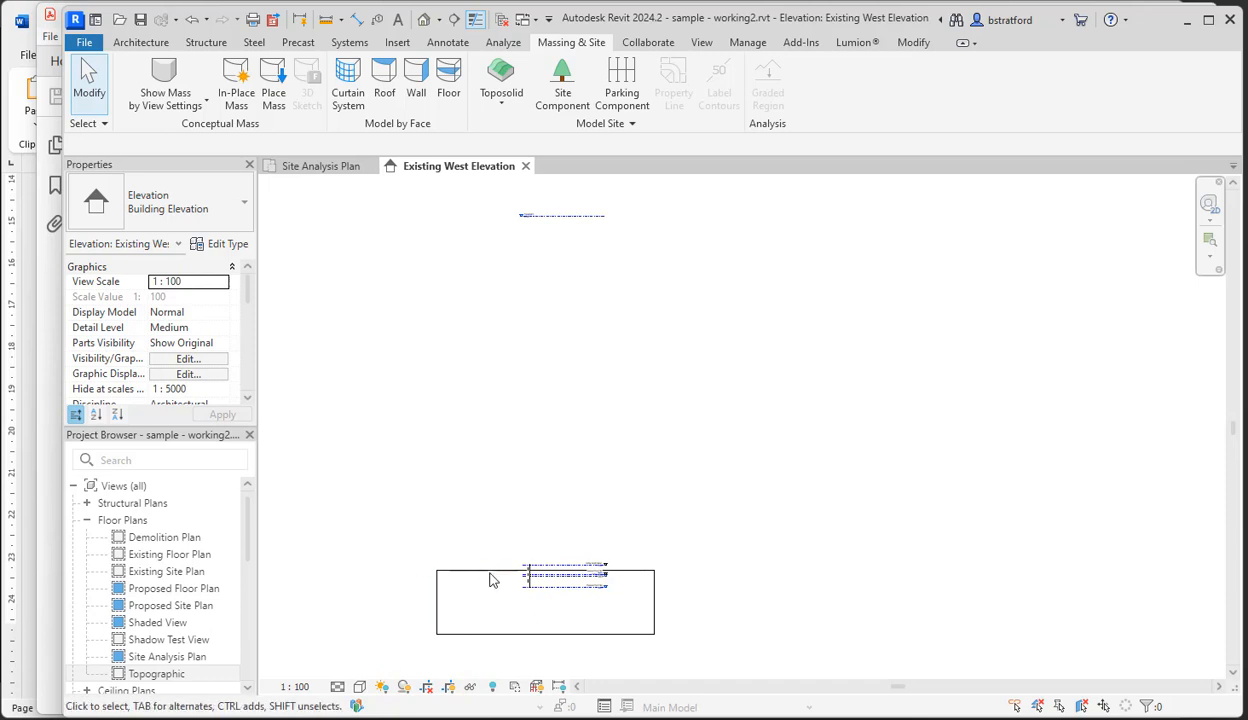
scroll(520, 205, up, 5)
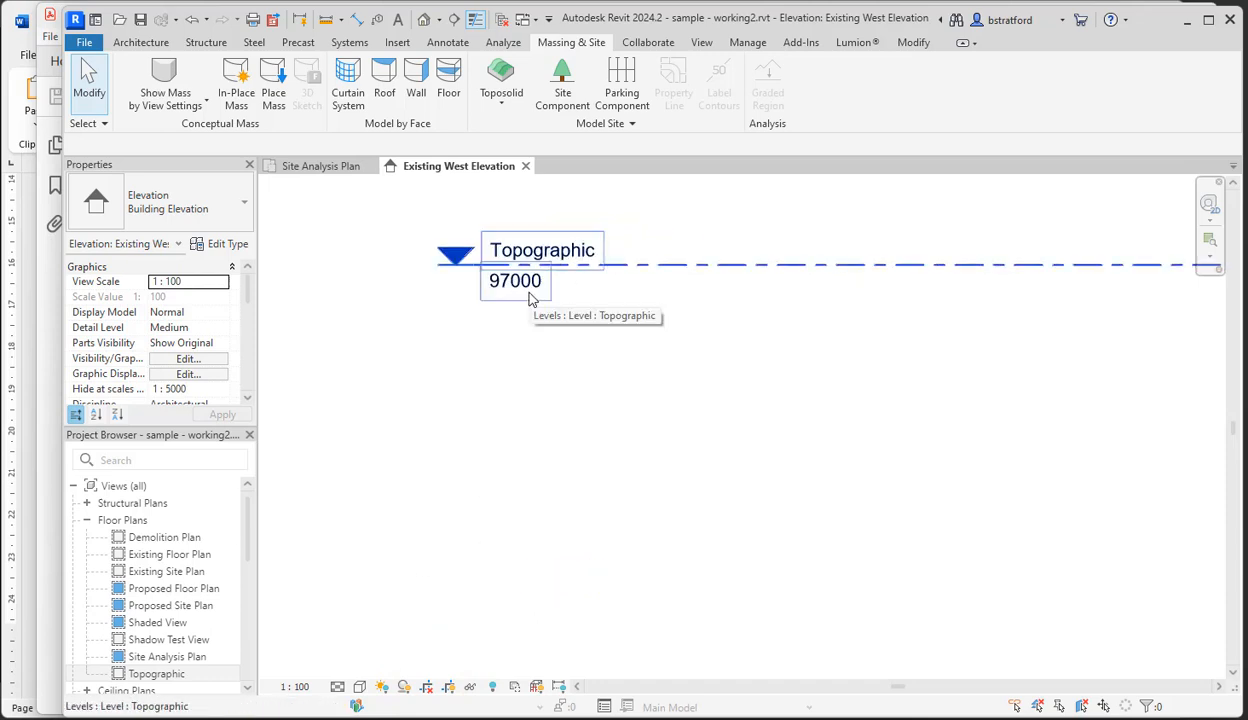
scroll(533, 300, down, 3)
scroll(533, 300, down, 4)
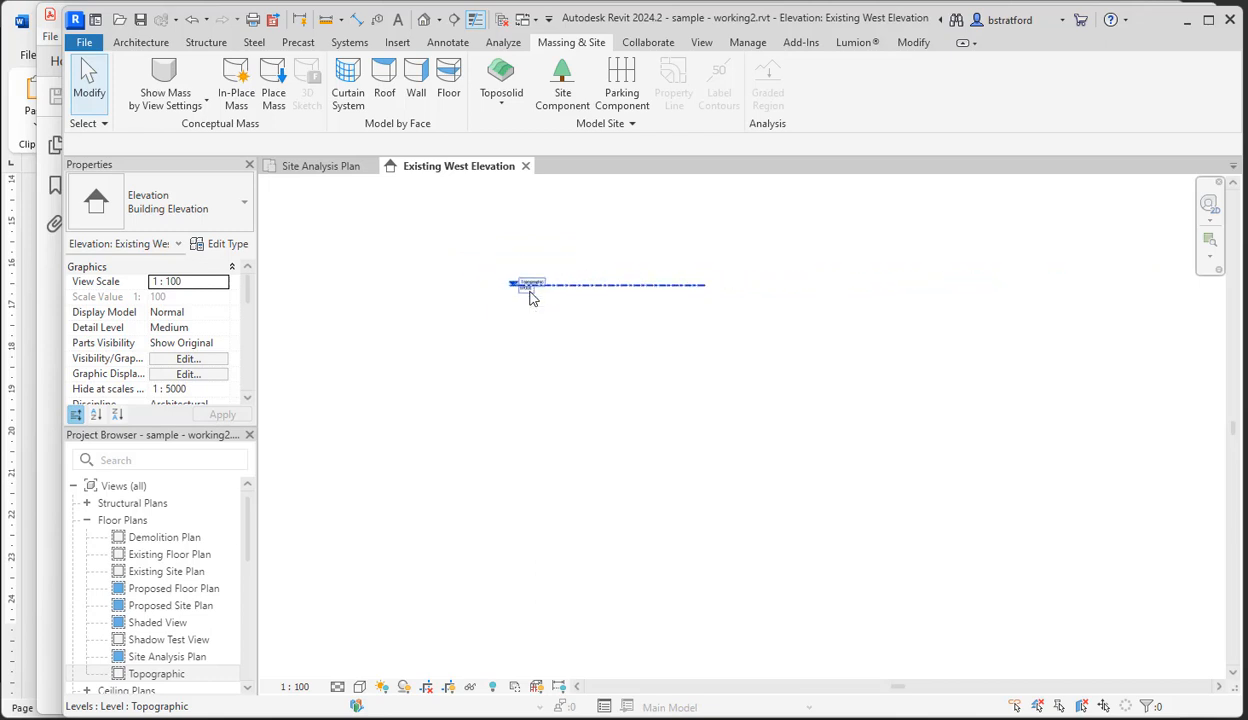
scroll(555, 510, up, 5)
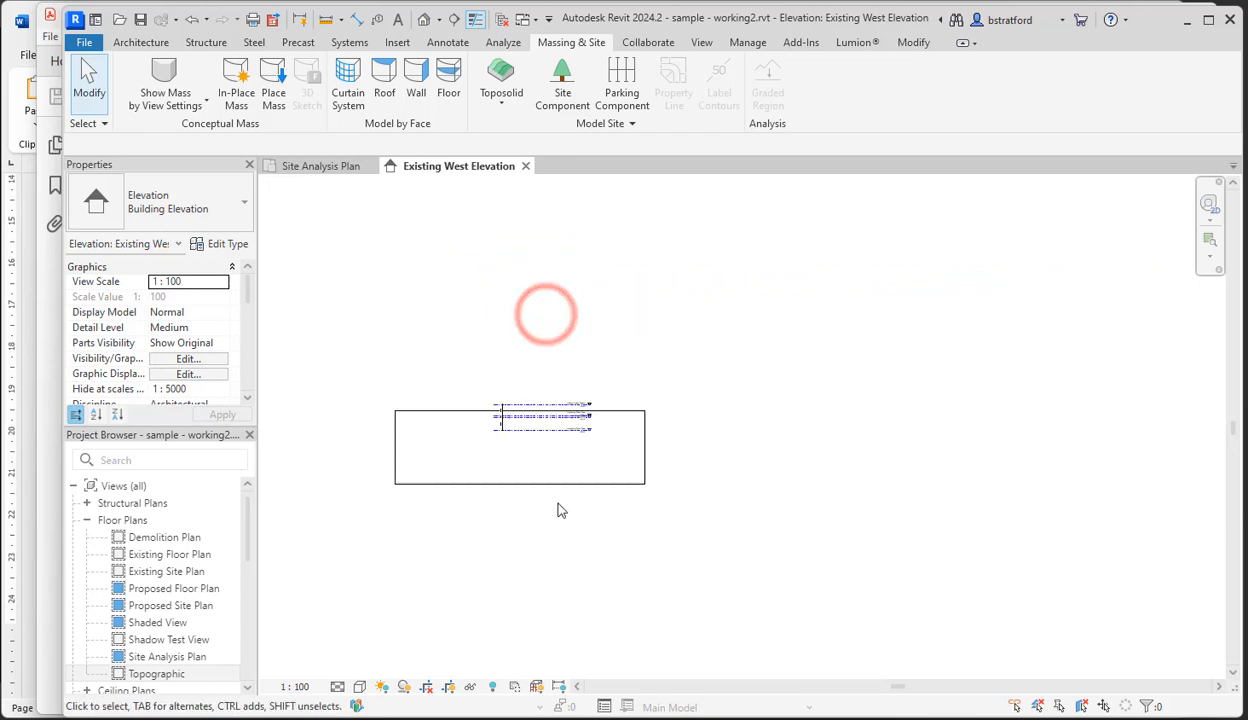
- Set the Proposed Floor Plan level's elevation to 101500 in the Existing West Elevation
click(660, 446)
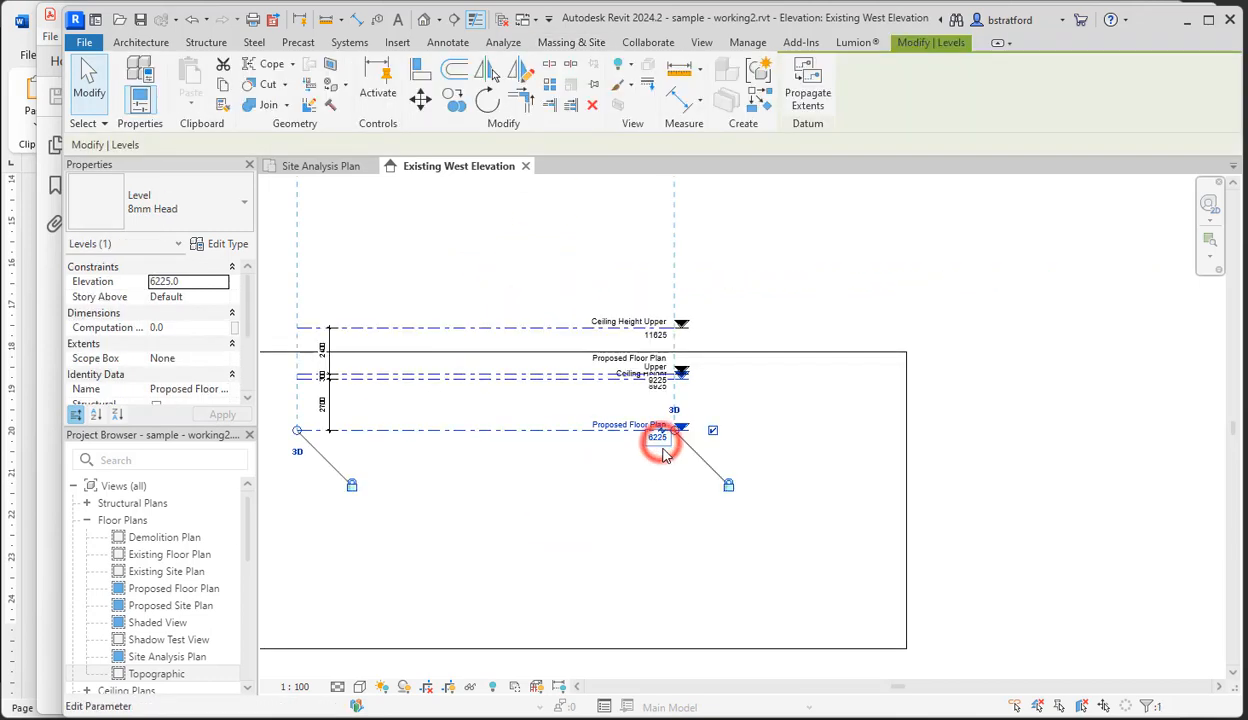
scroll(660, 450, up, 4)
click(646, 405)
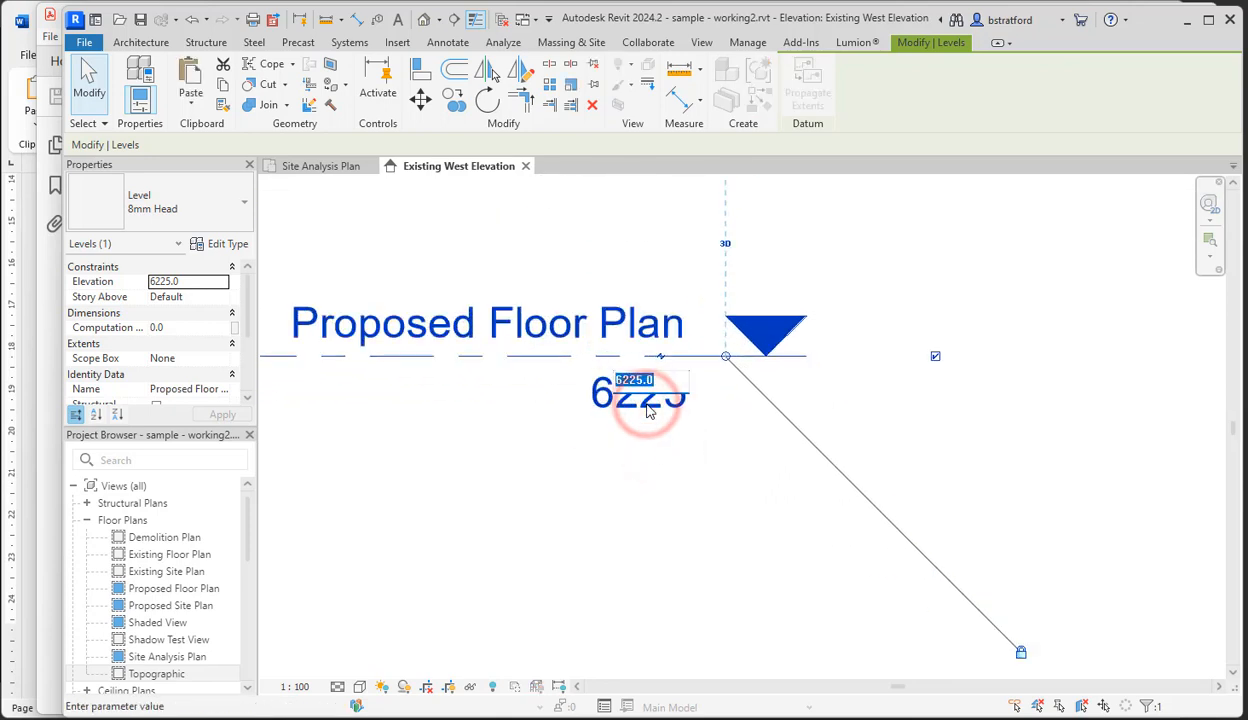
text(101500)
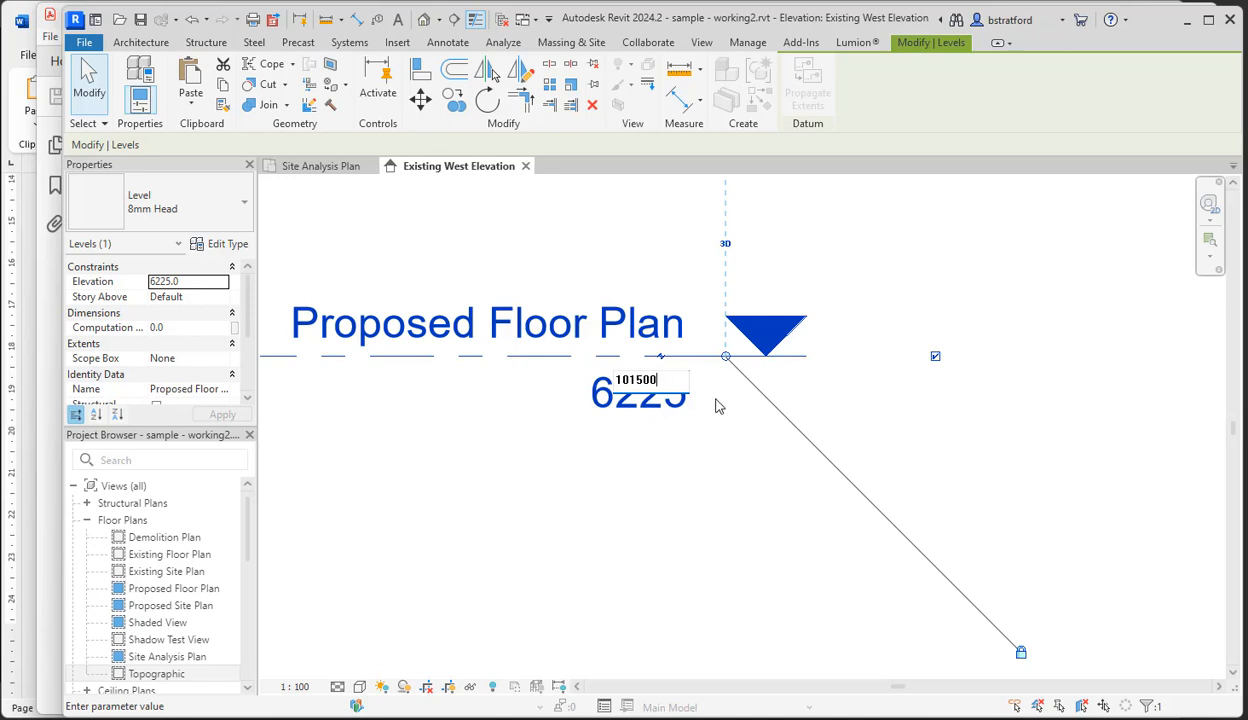
scroll(745, 440, down, 8)
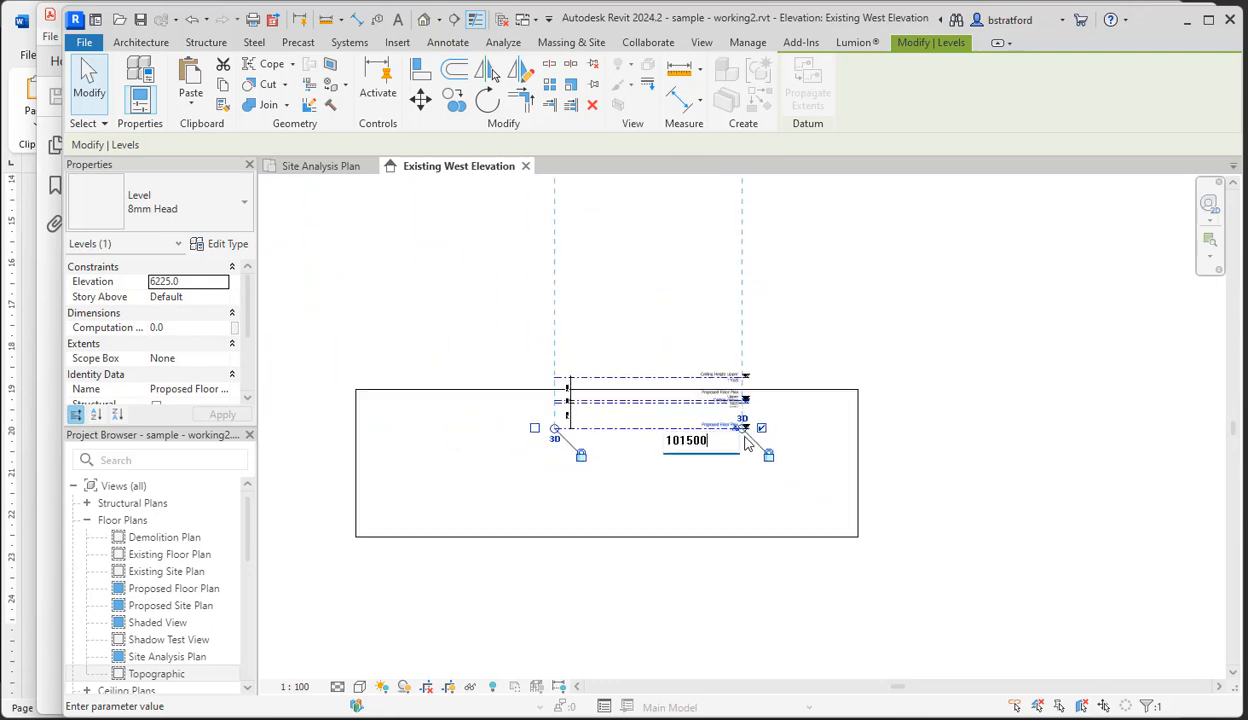
scroll(745, 440, down, 6)
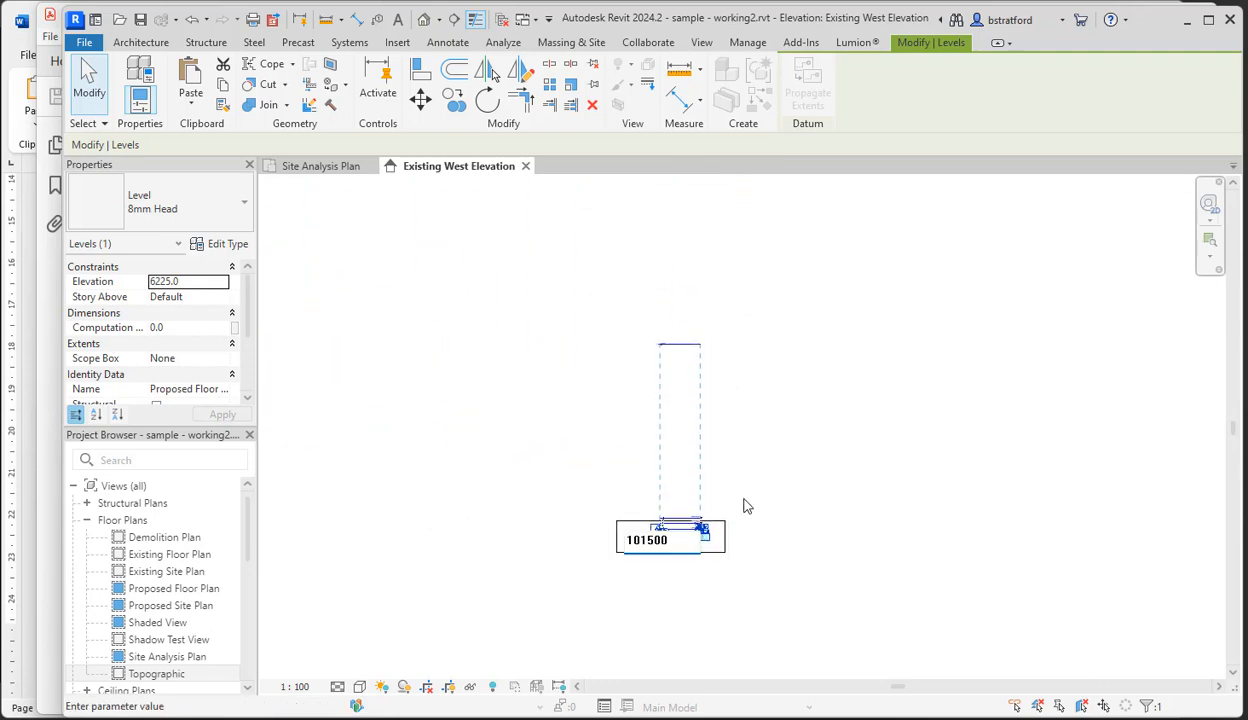
scroll(746, 507, up, 2)
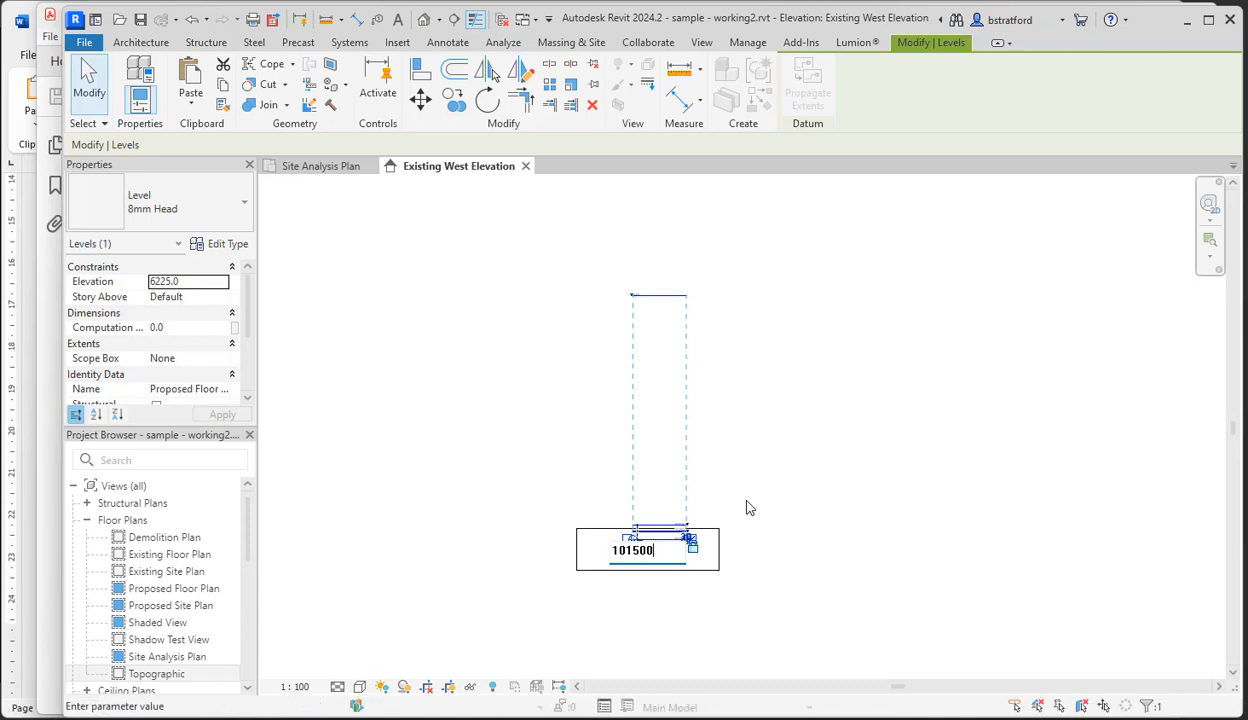
key(Return)
click(746, 507)
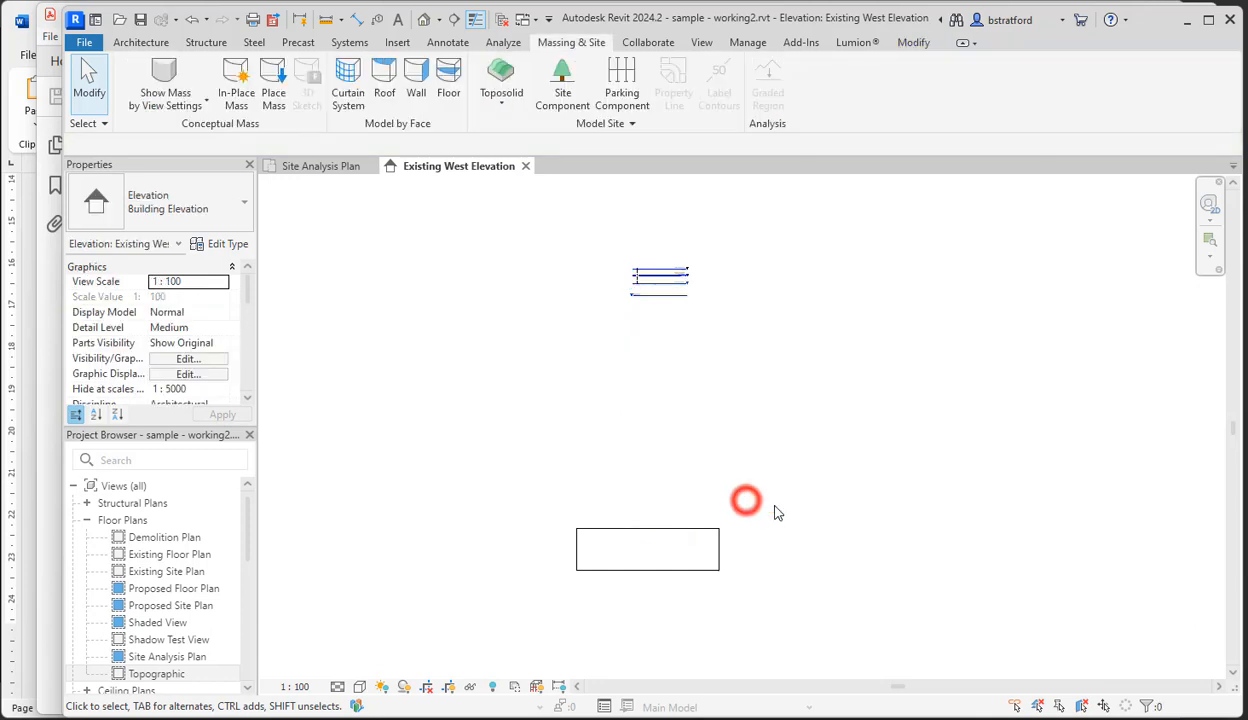
- Examine the Topographic and Proposed Floor Plan elevations and the locked dimension string between the proposed levels
scroll(657, 285, up, 8)
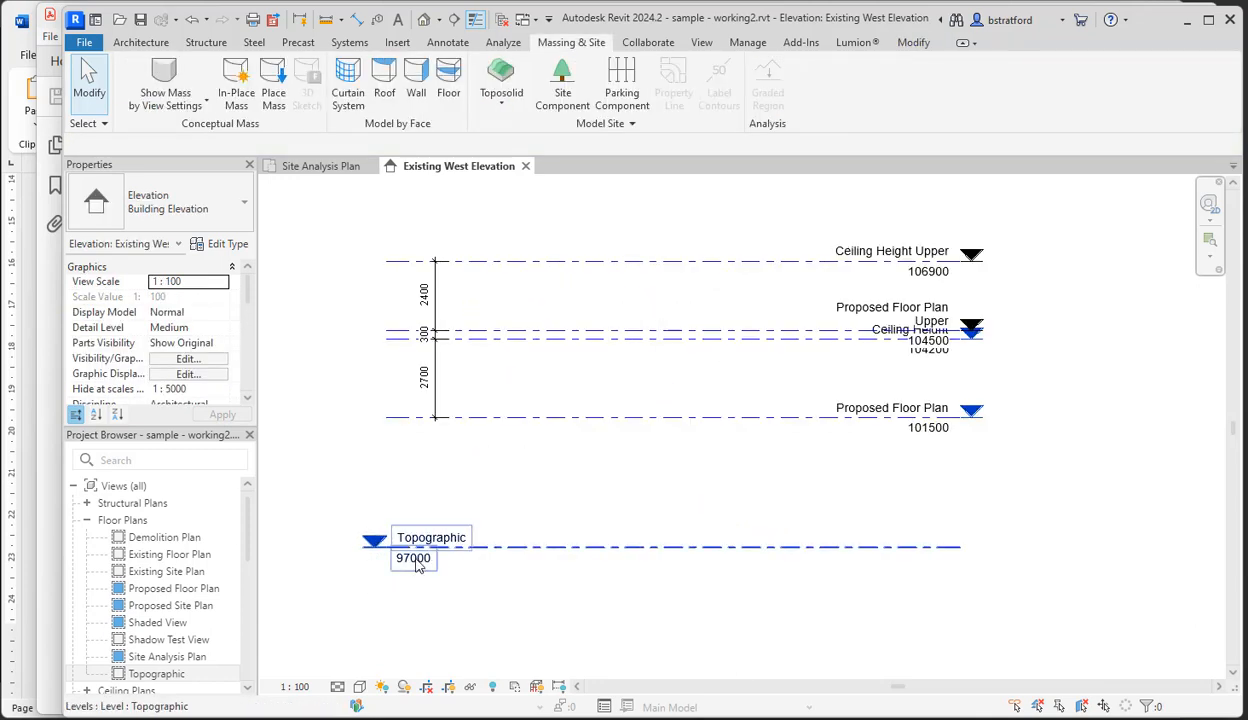
scroll(945, 425, up, 4)
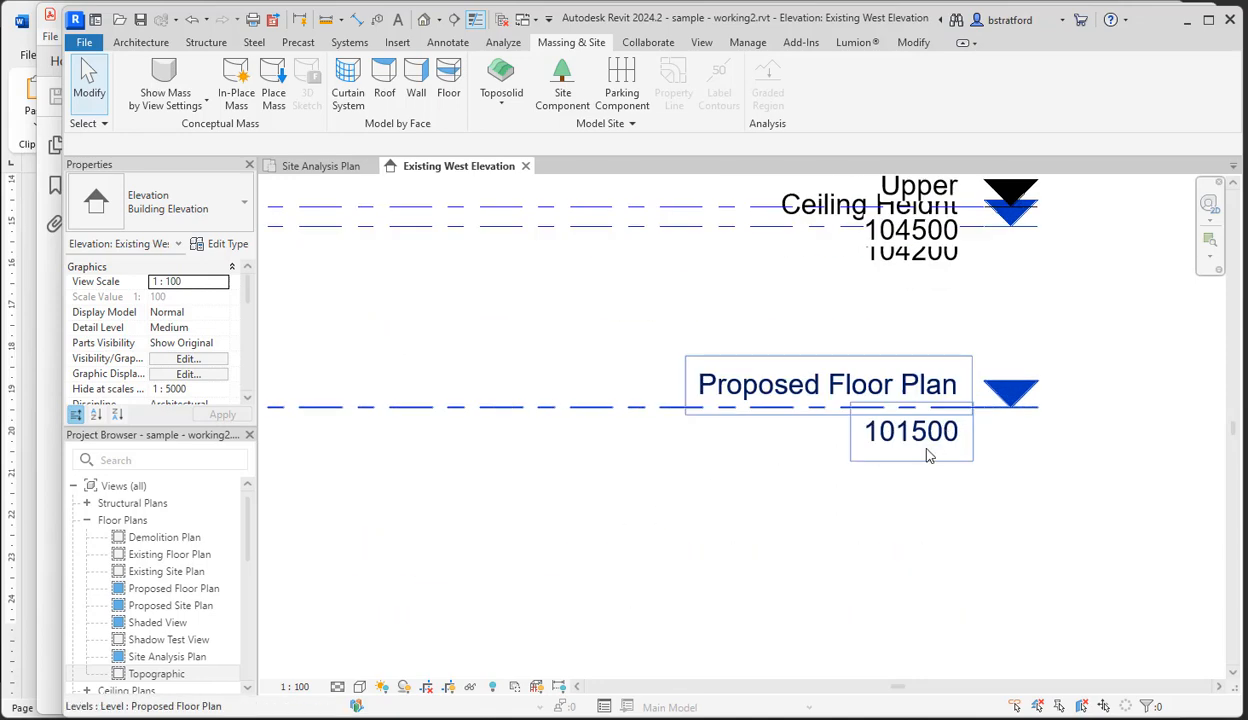
scroll(958, 454, down, 4)
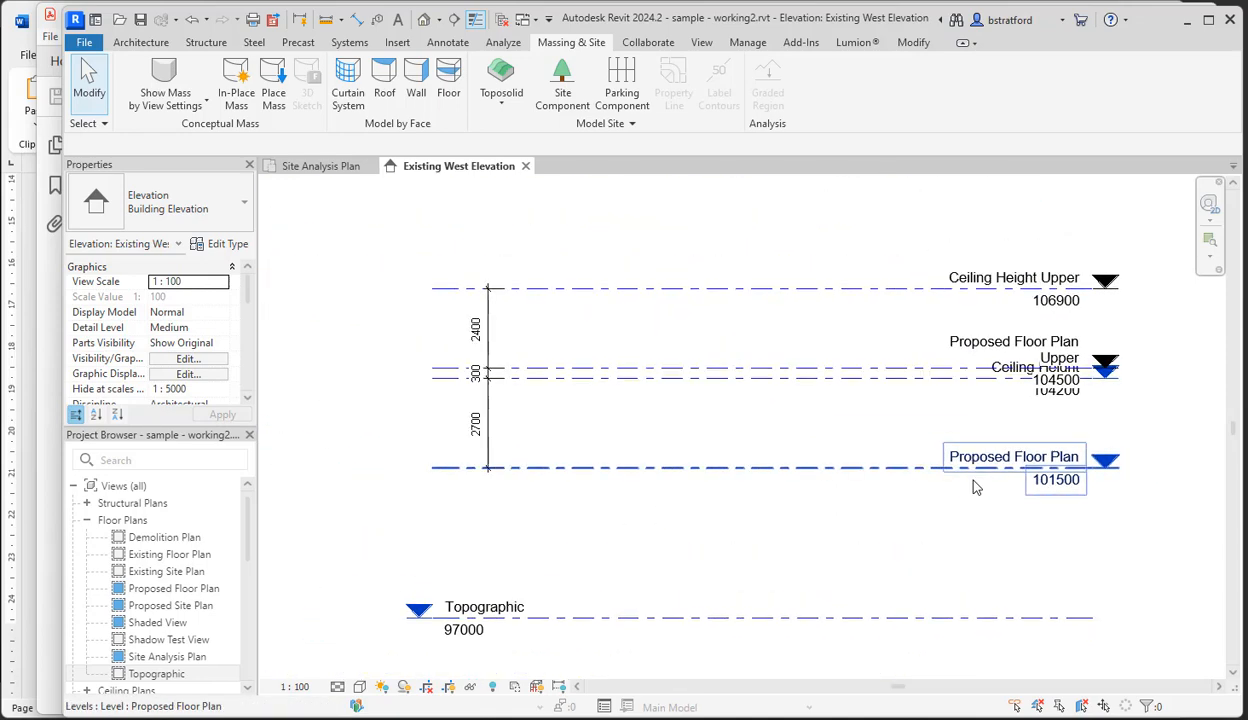
scroll(478, 420, up, 3)
click(478, 426)
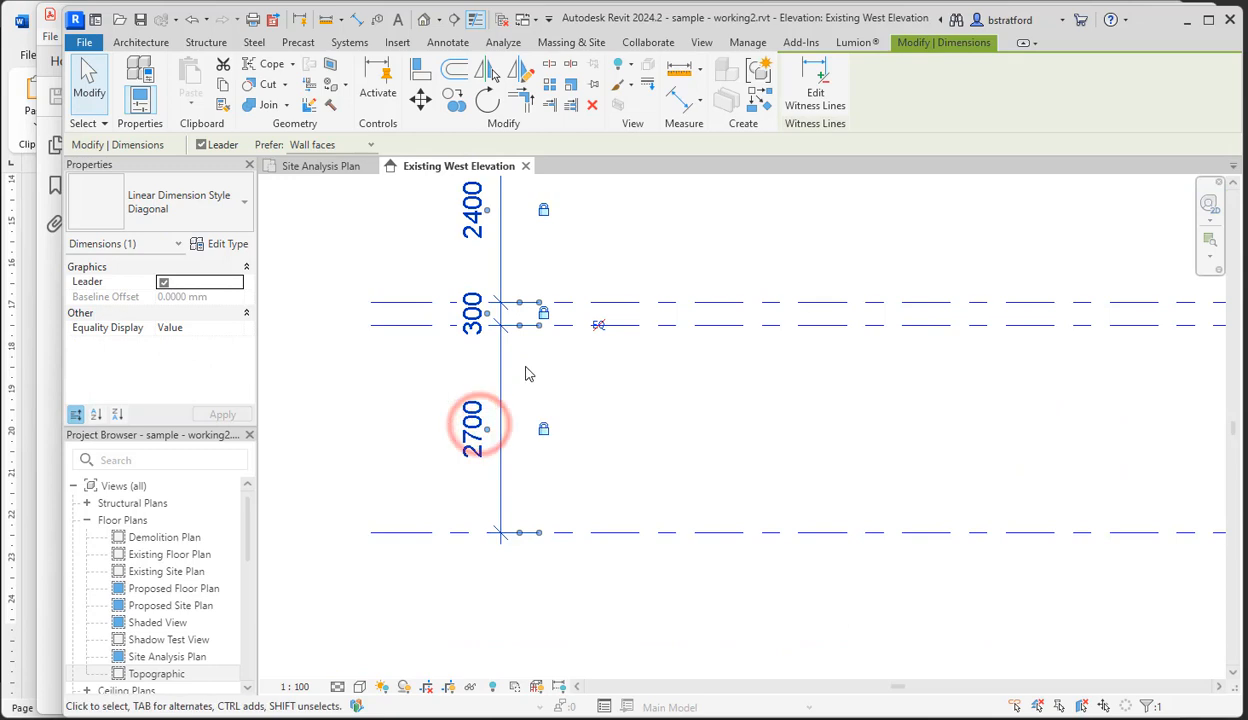
scroll(683, 400, down, 2)
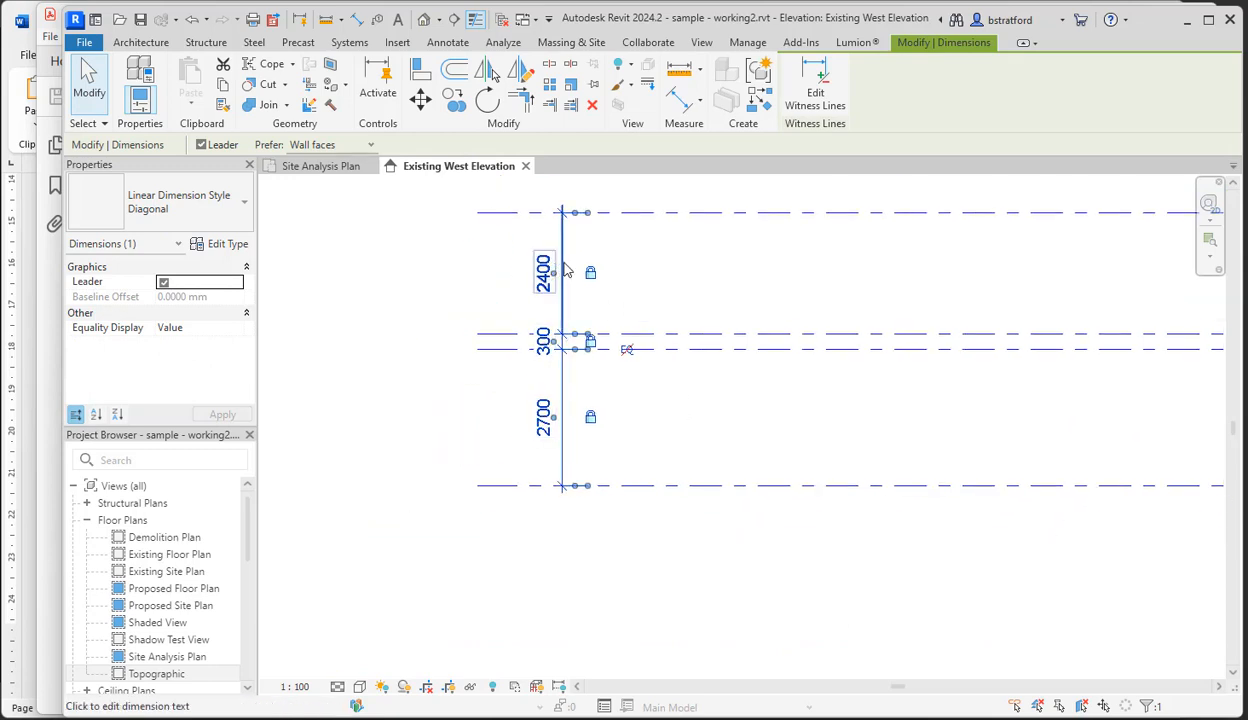
click(719, 348)
click(716, 414)
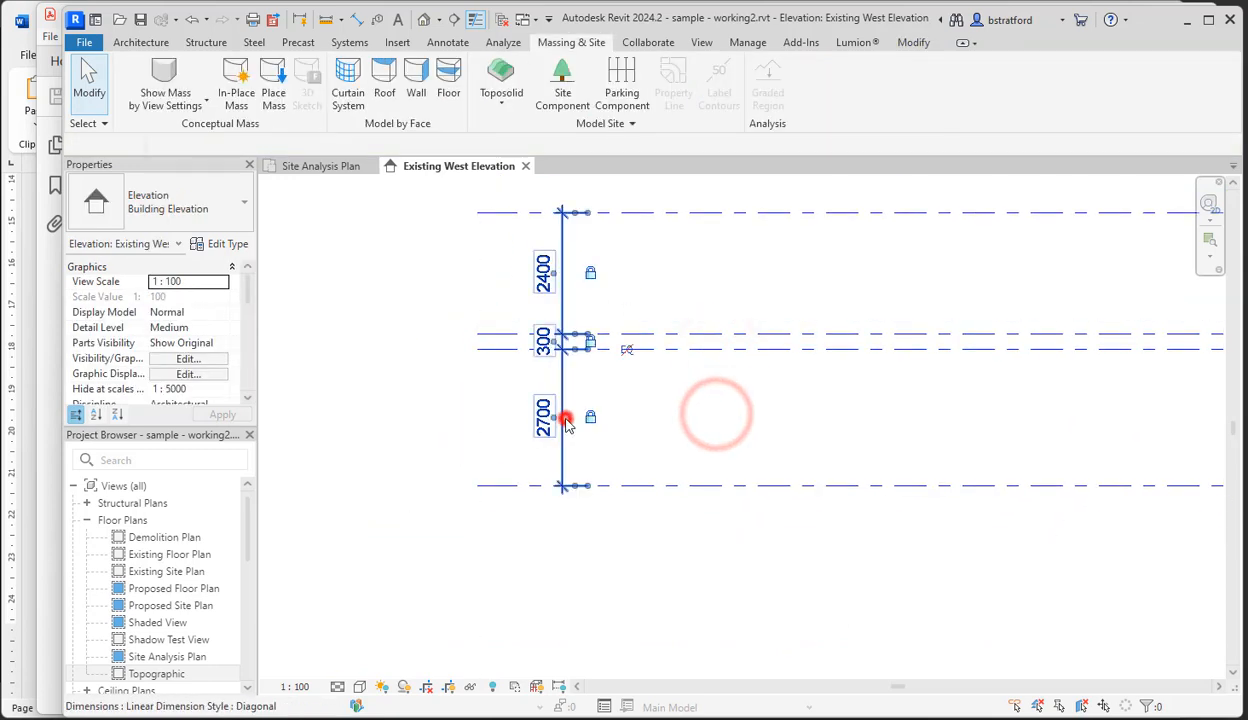
click(566, 422)
click(669, 398)
scroll(686, 386, down, 2)
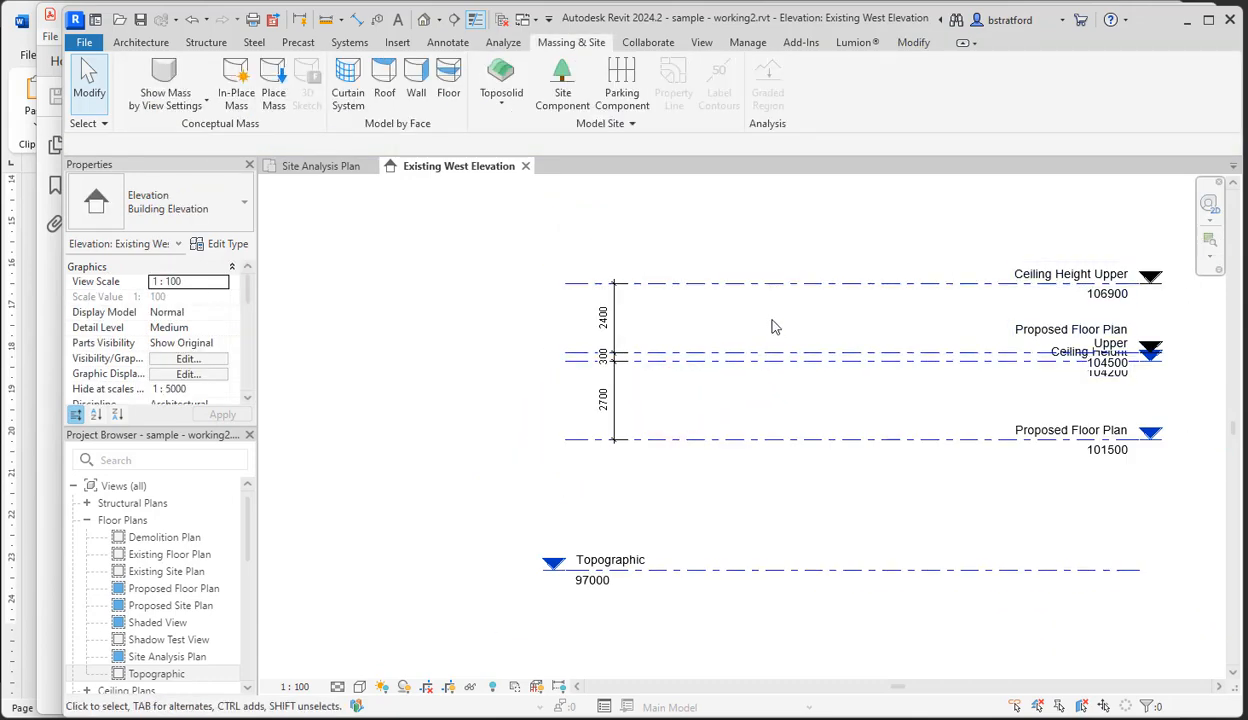
- Undo the elevation change of the Proposed Floor Plan level after checking the levels against the crop region
scroll(794, 368, down, 3)
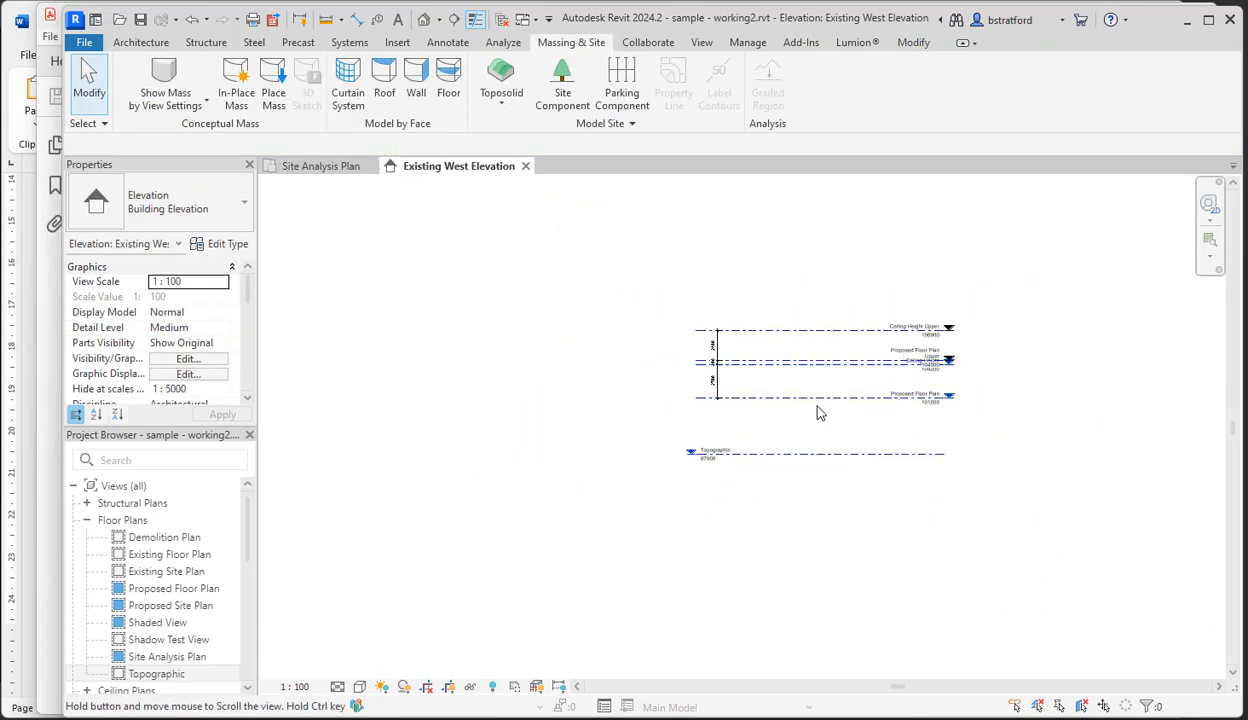
middle_drag(818, 412, 800, 396)
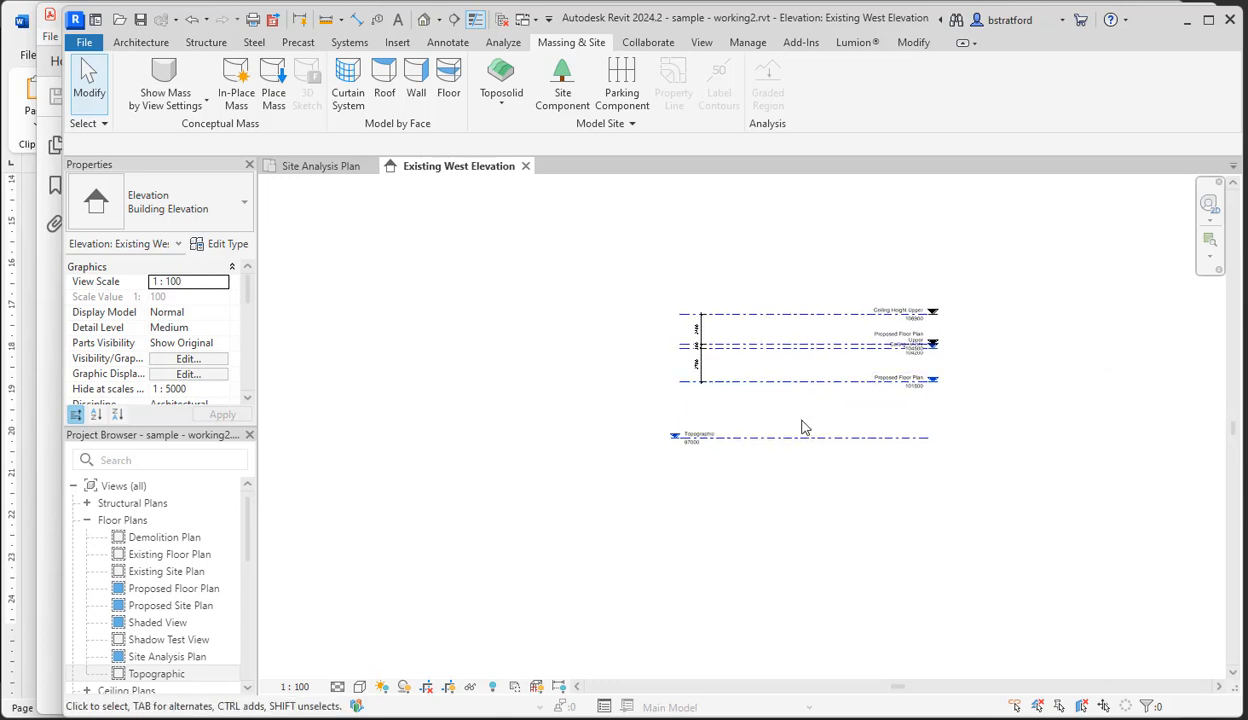
scroll(802, 424, down, 3)
middle_drag(825, 468, 657, 280)
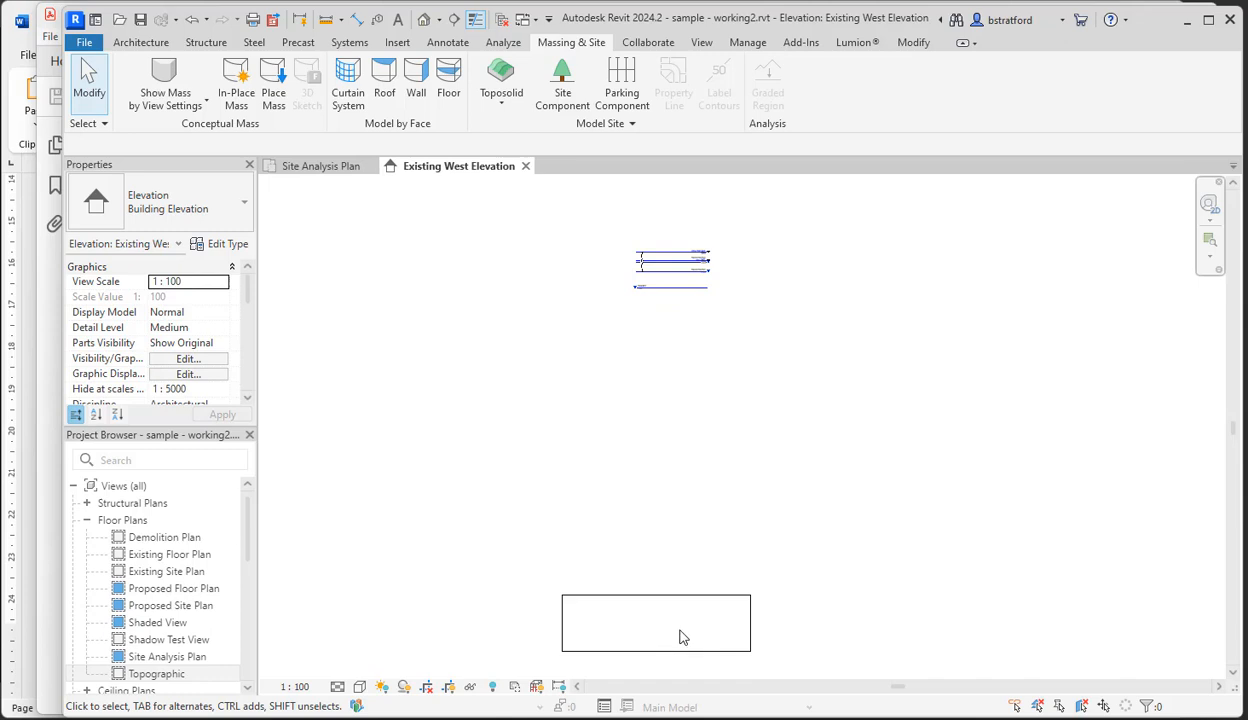
click(690, 445)
scroll(669, 498, up, 5)
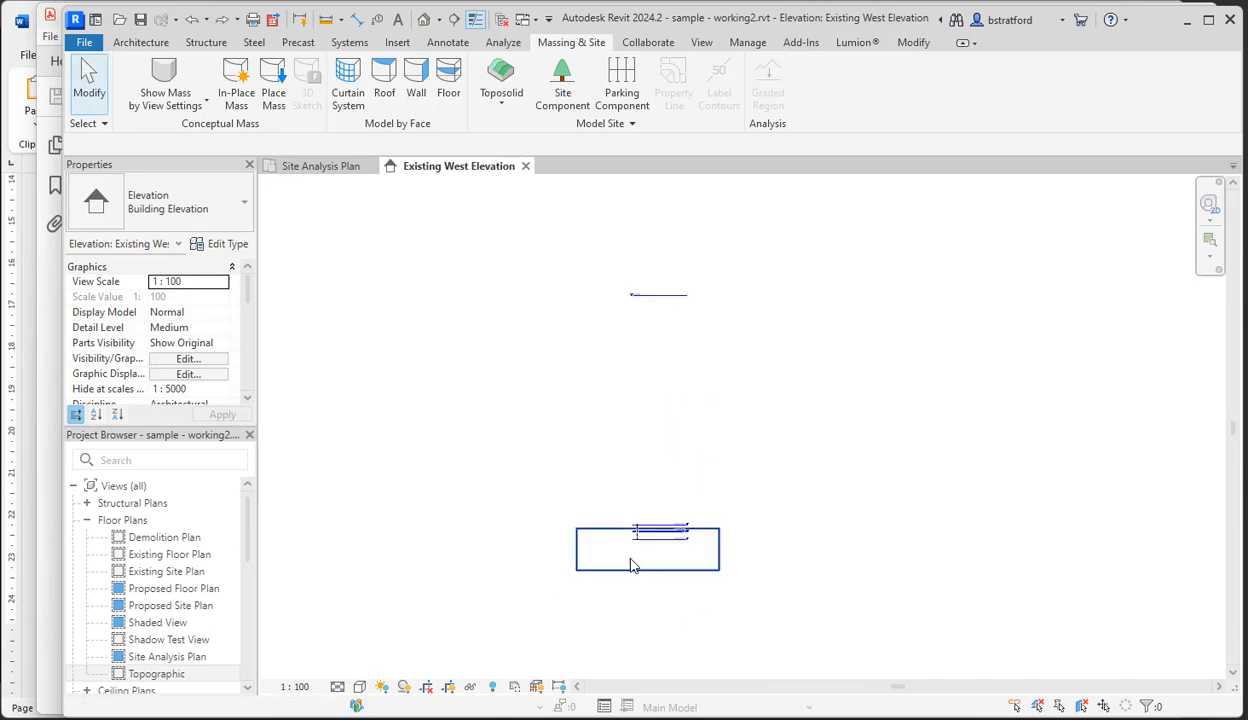
- Unlock the 2400 segment of the vertical dimension string below the Ceiling Height Upper level
scroll(666, 520, up, 3)
scroll(671, 530, down, 4)
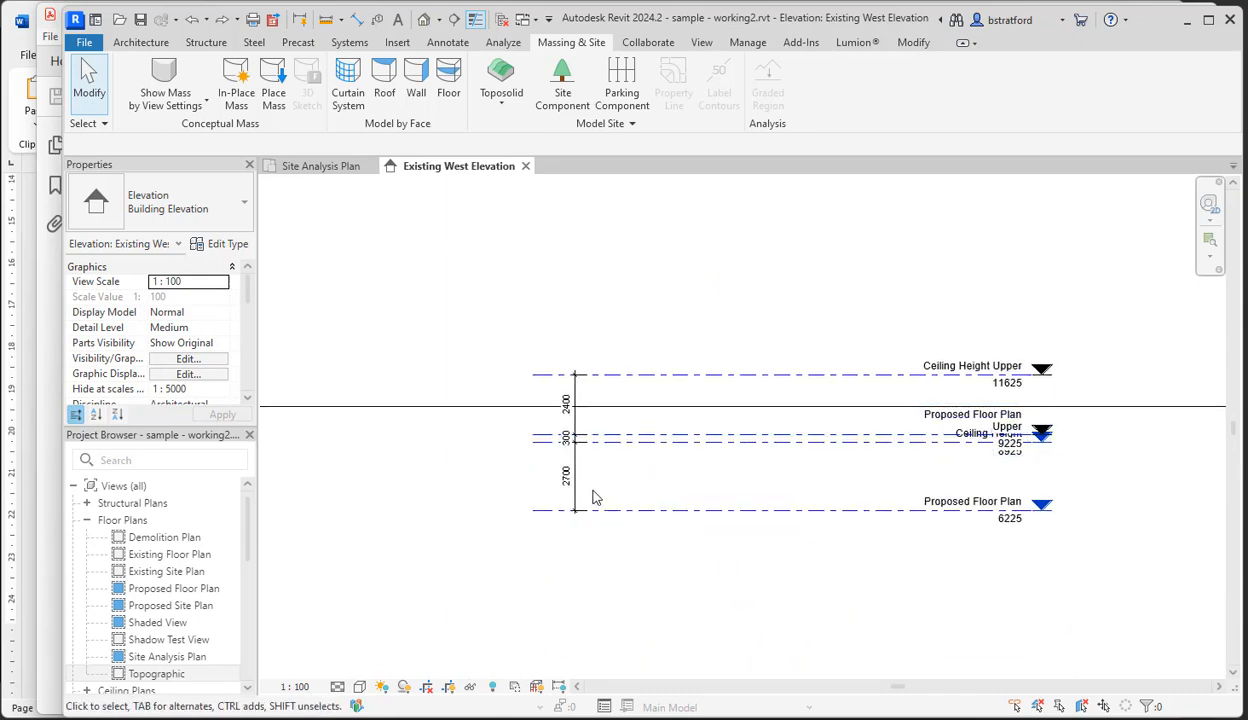
click(571, 475)
scroll(588, 443, up, 3)
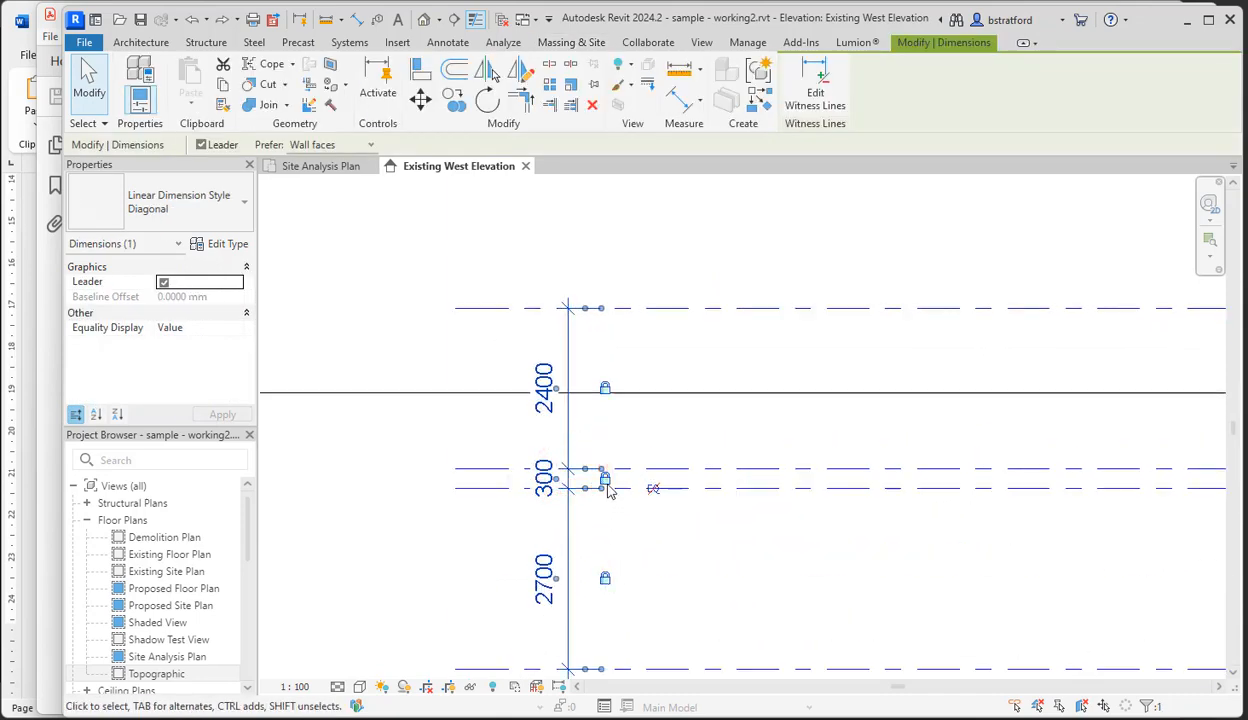
click(605, 388)
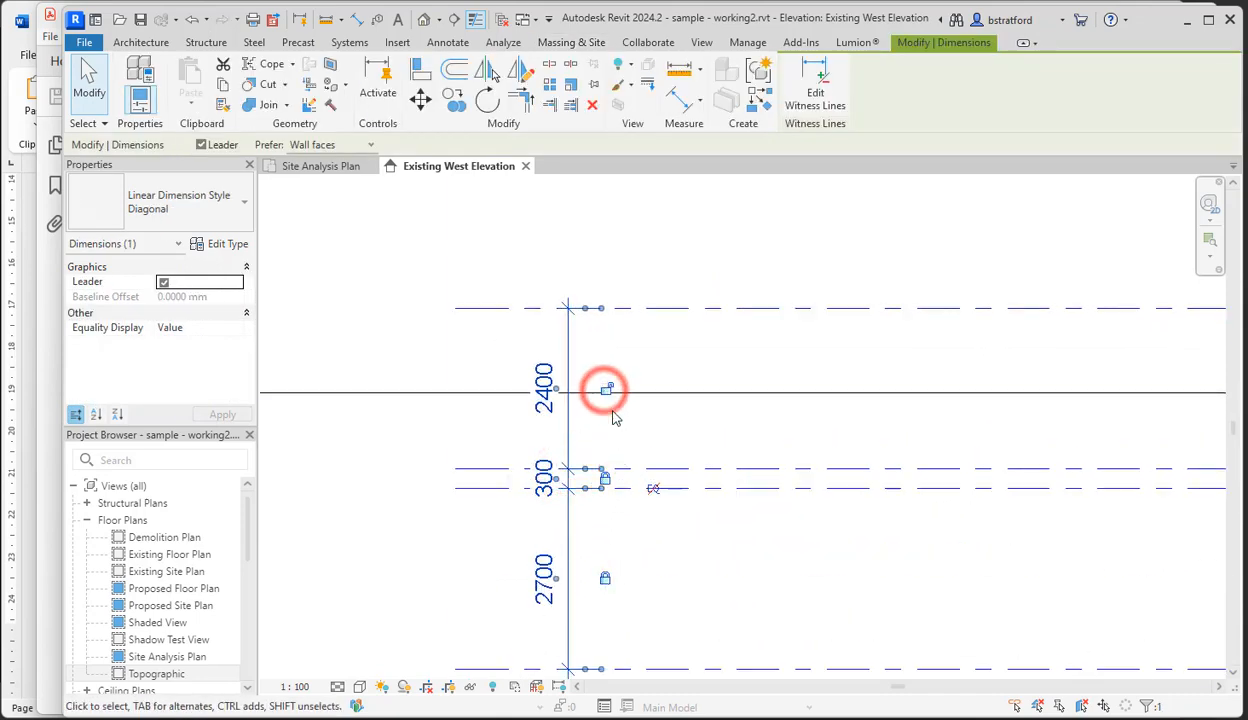
click(612, 411)
- With the 2400 dimension segment unlocked, set the Proposed Floor Plan level's elevation to 101500 again
scroll(612, 411, down, 4)
click(928, 496)
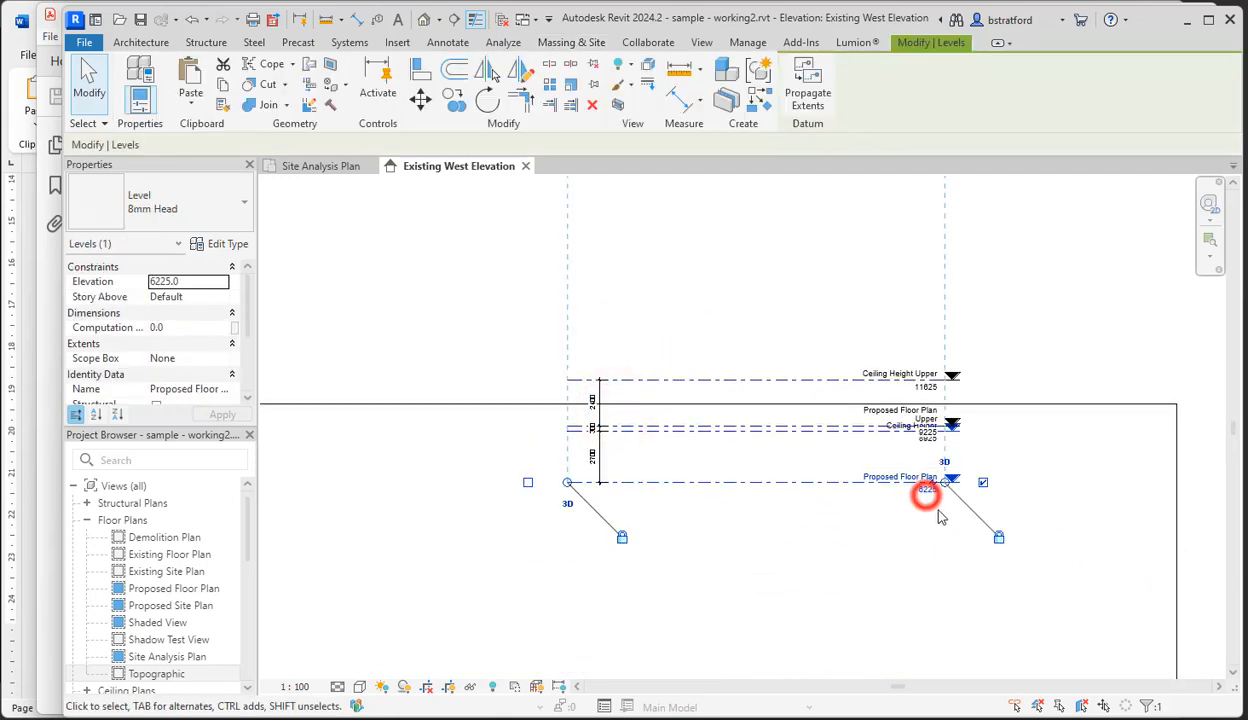
click(930, 498)
text(101500)
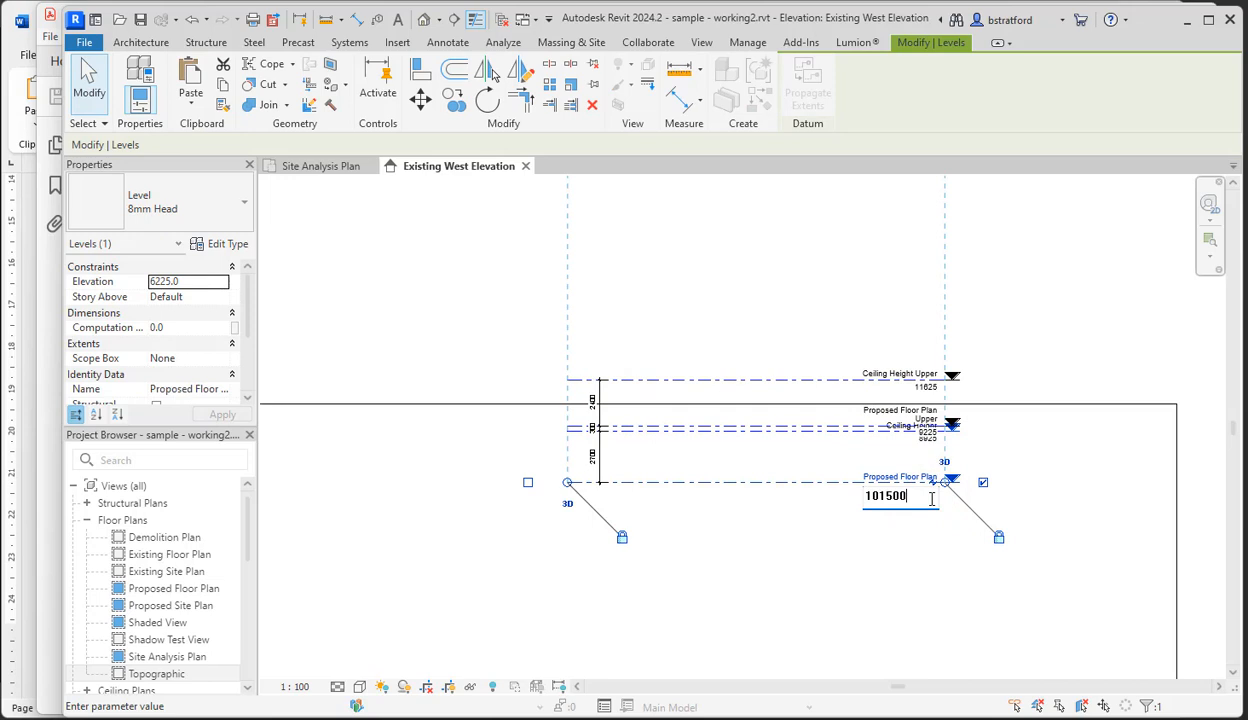
key(Return)
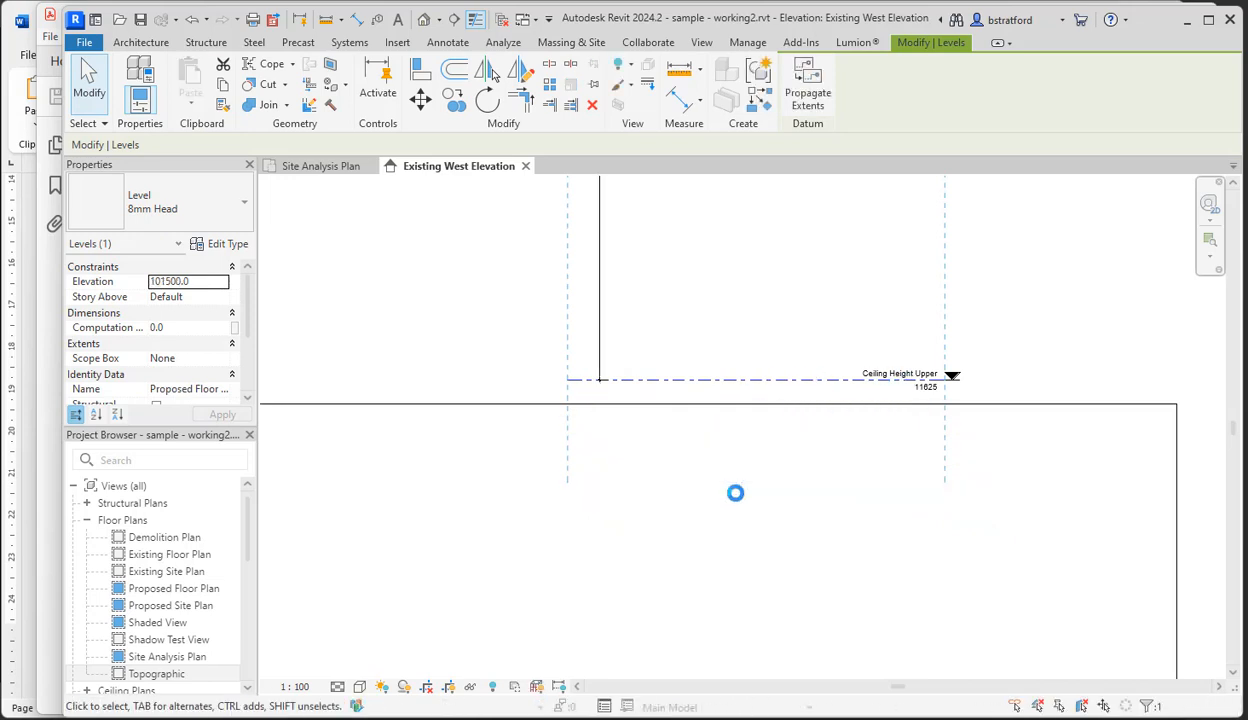
- Inspect the dimension string stretching up from Ceiling Height Upper and undo the repeated Proposed Floor Plan elevation change
click(672, 458)
scroll(911, 410, down, 5)
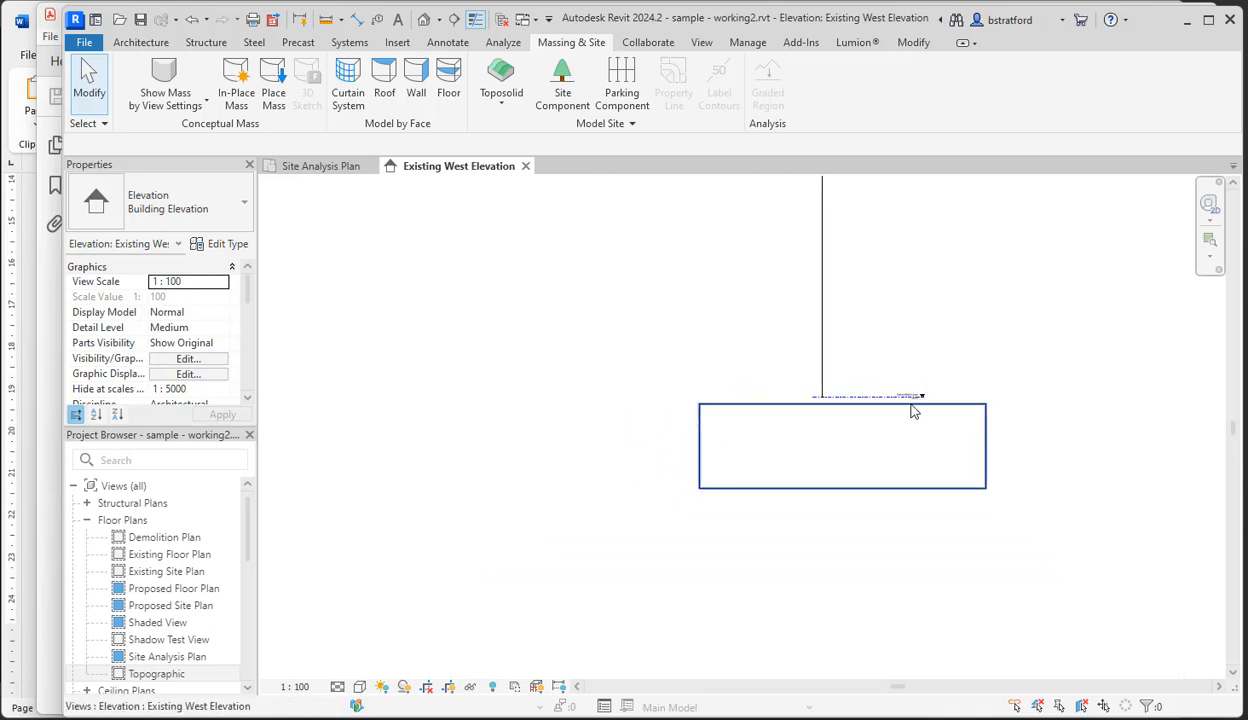
scroll(791, 315, up, 6)
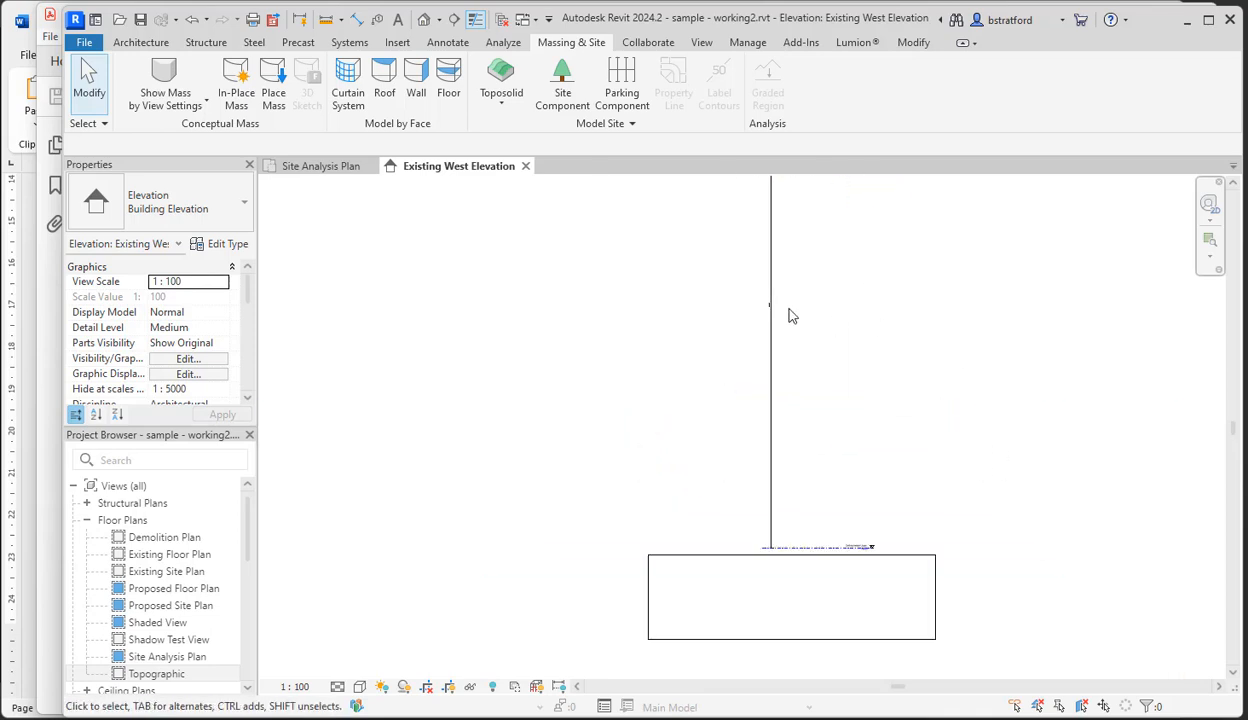
scroll(796, 360, down, 2)
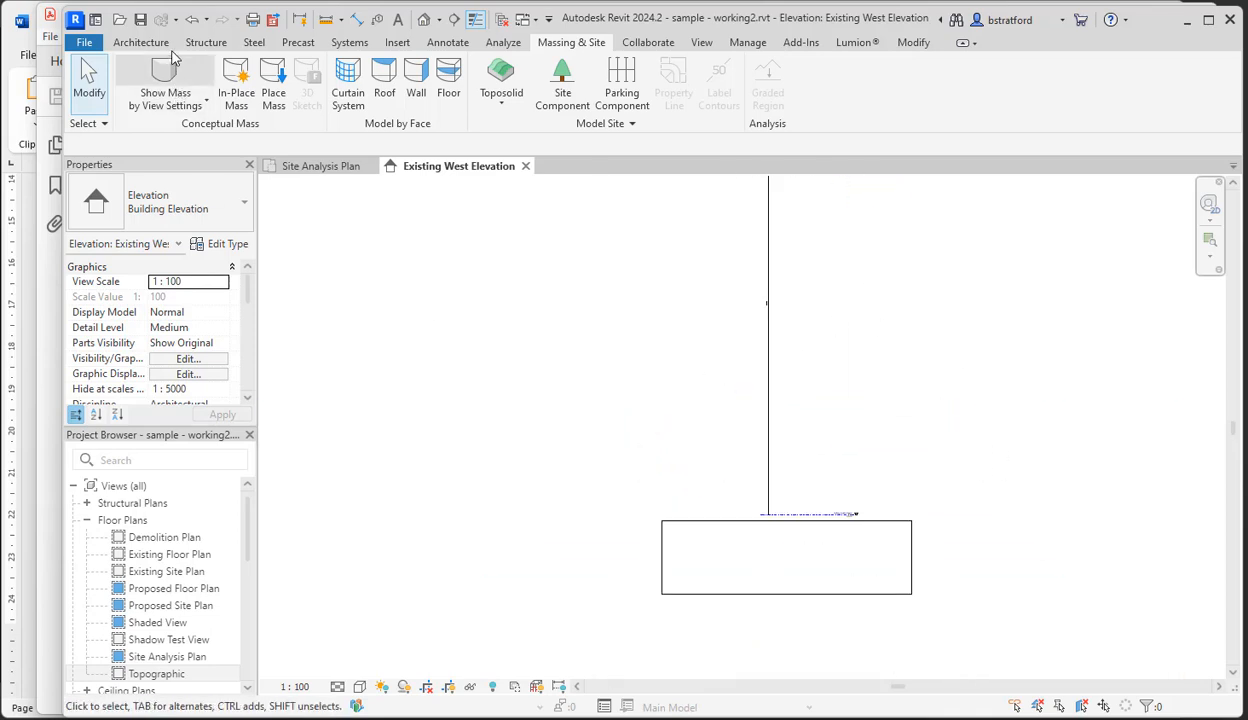
click(191, 21)
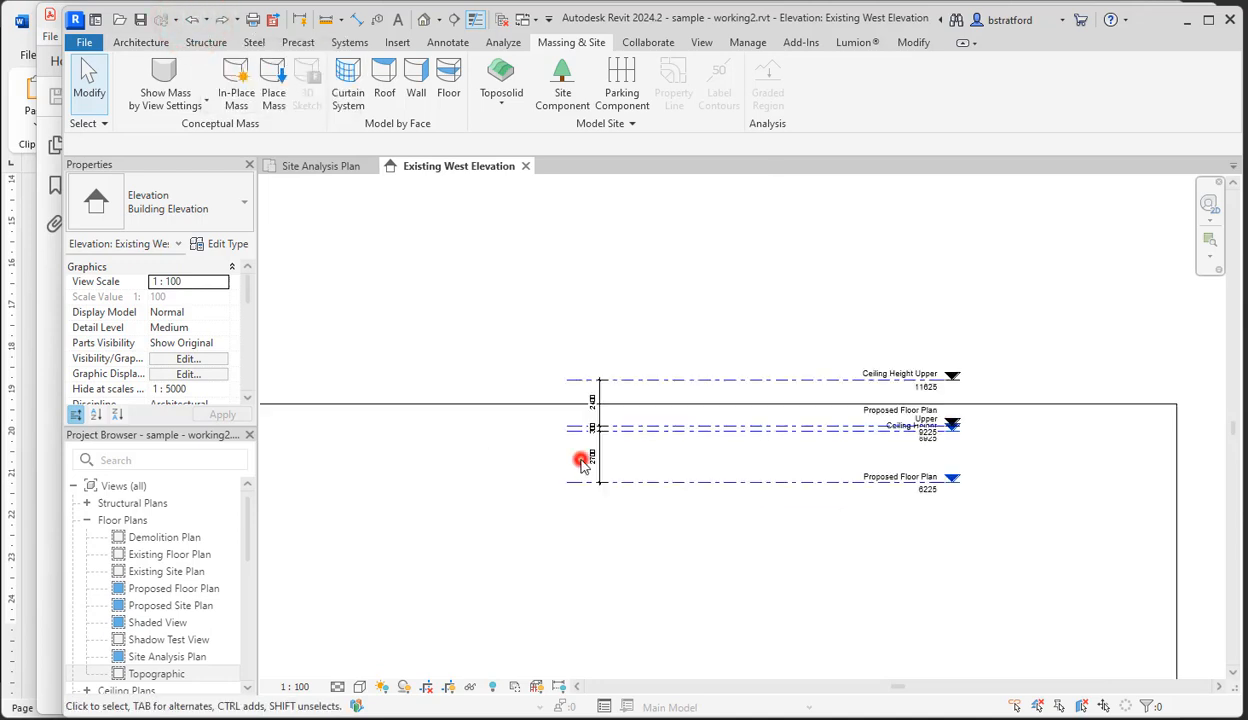
- Lock the 2400 segment of the vertical dimension string between the levels
click(582, 462)
scroll(588, 456, up, 4)
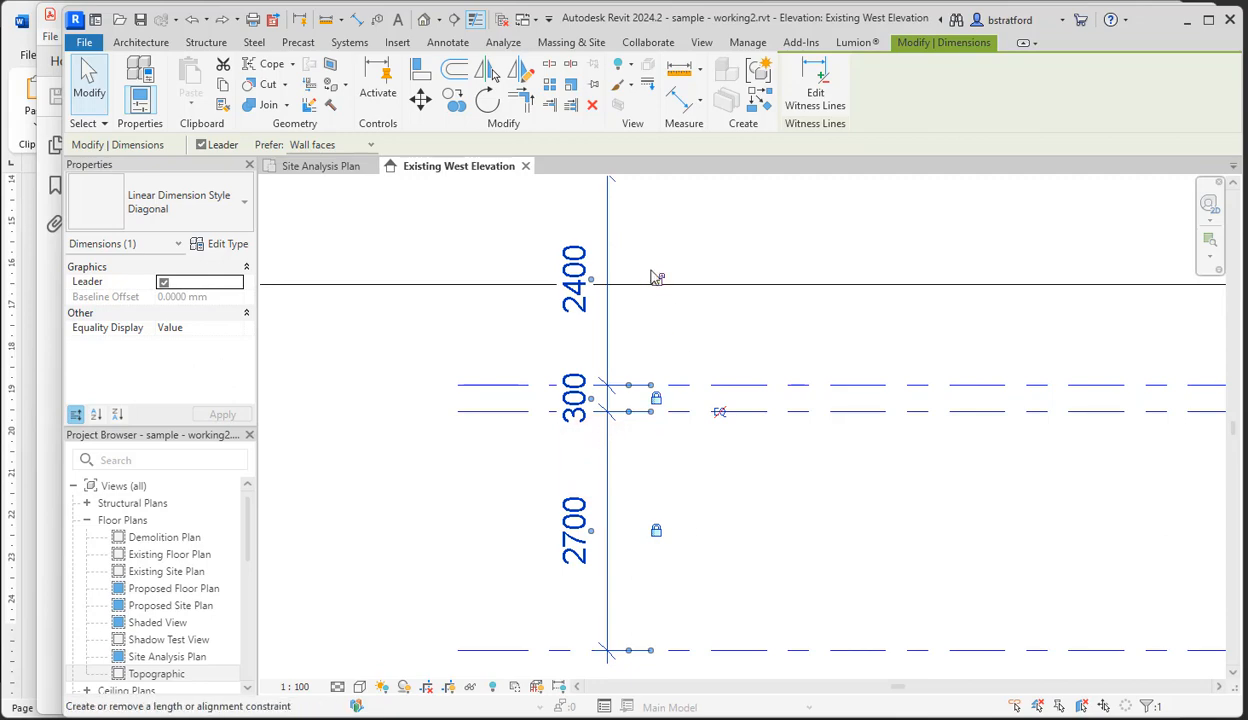
click(659, 280)
scroll(675, 312, down, 4)
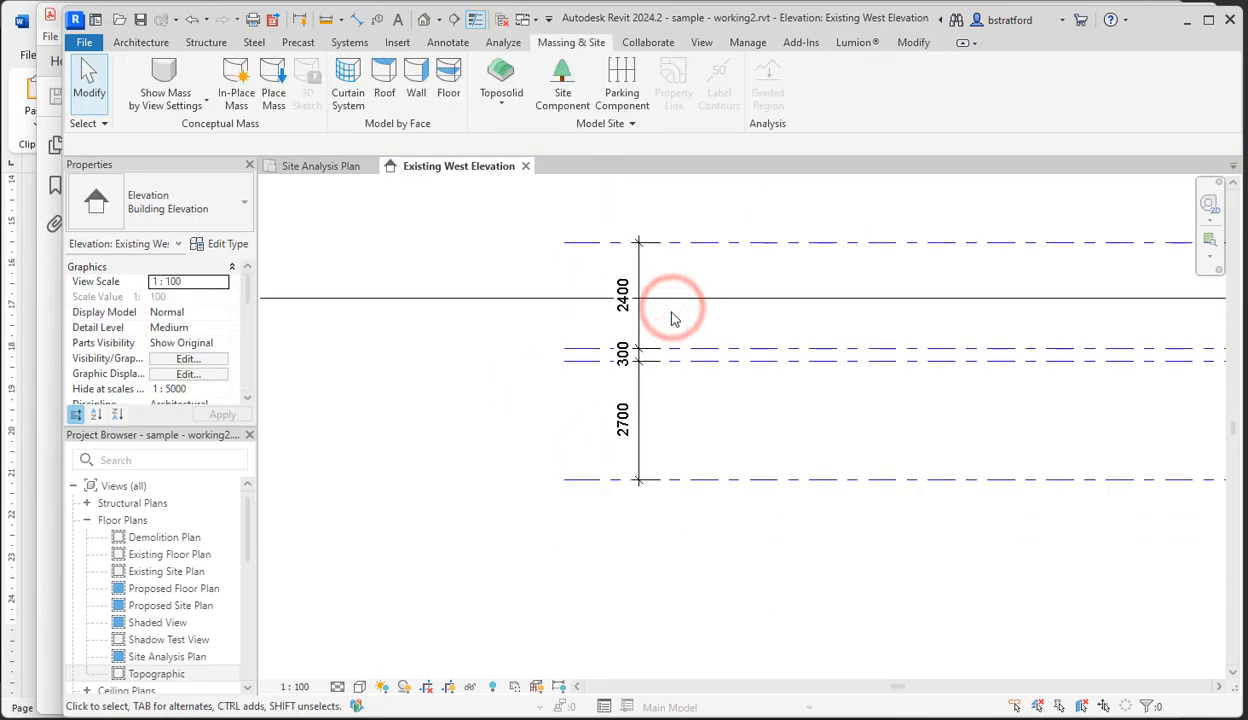
- Set the Proposed Floor Plan level's elevation to 101500
double_click(1141, 438)
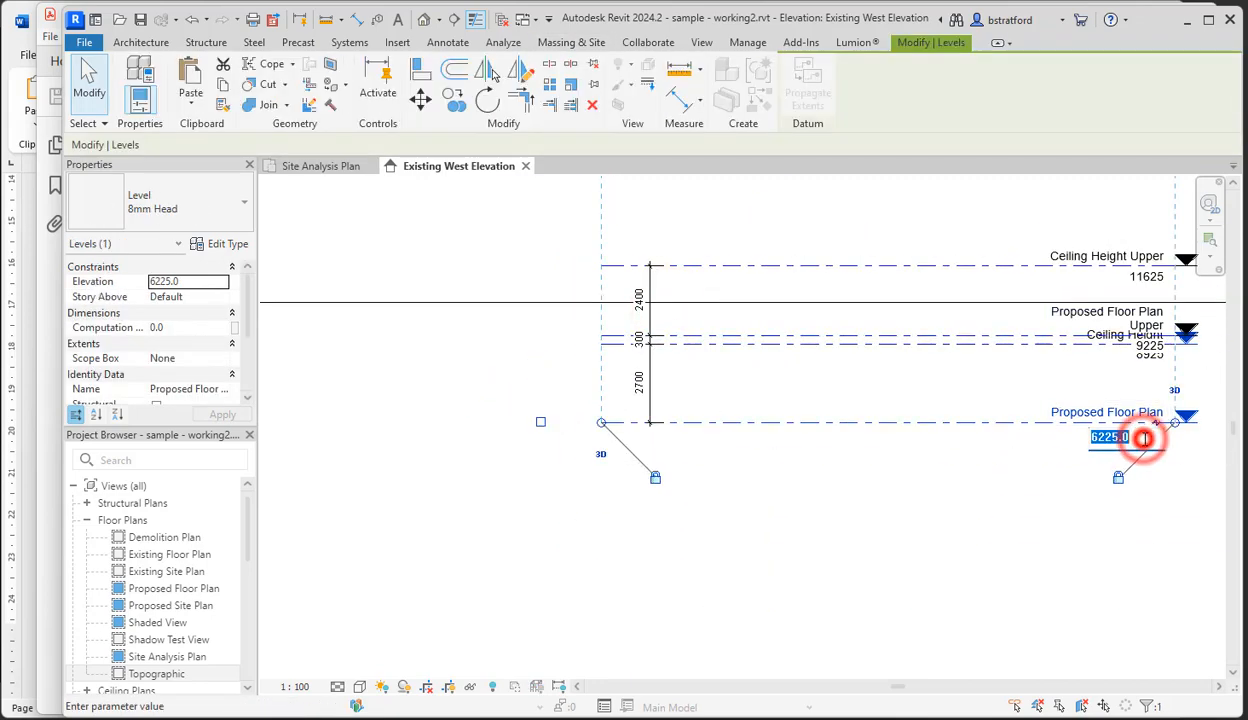
text(10)
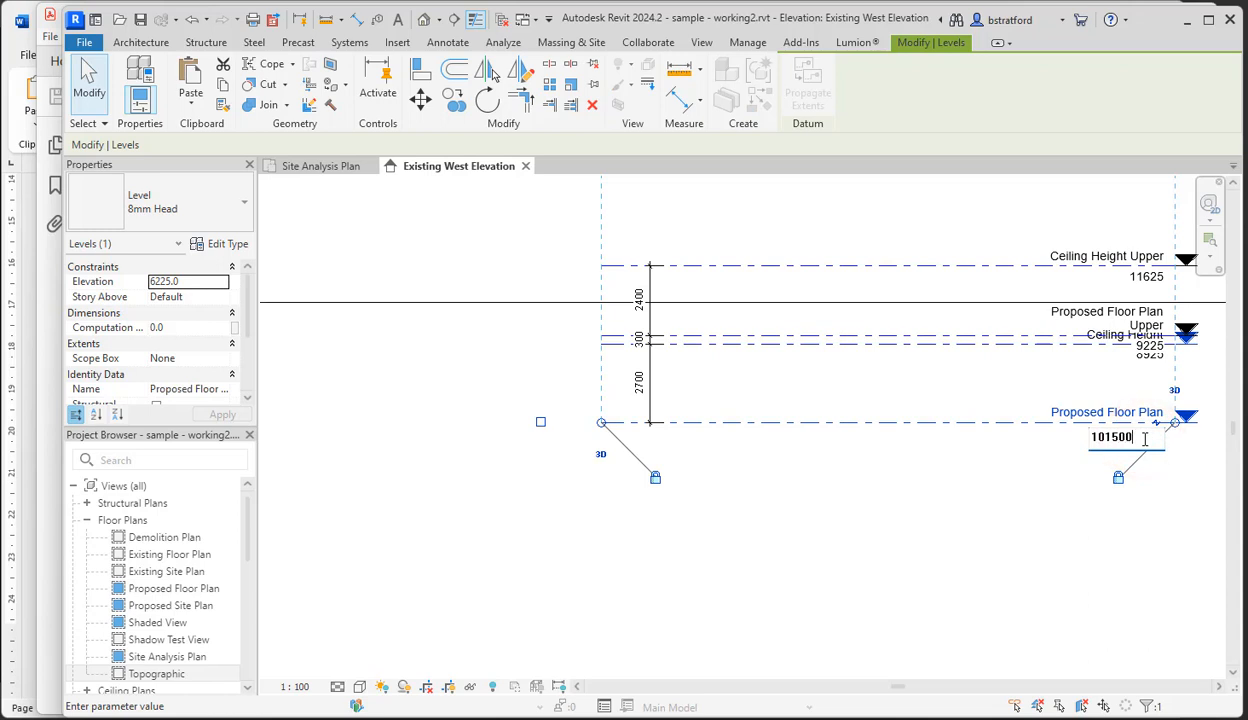
text(1500)
scroll(1070, 497, down, 5)
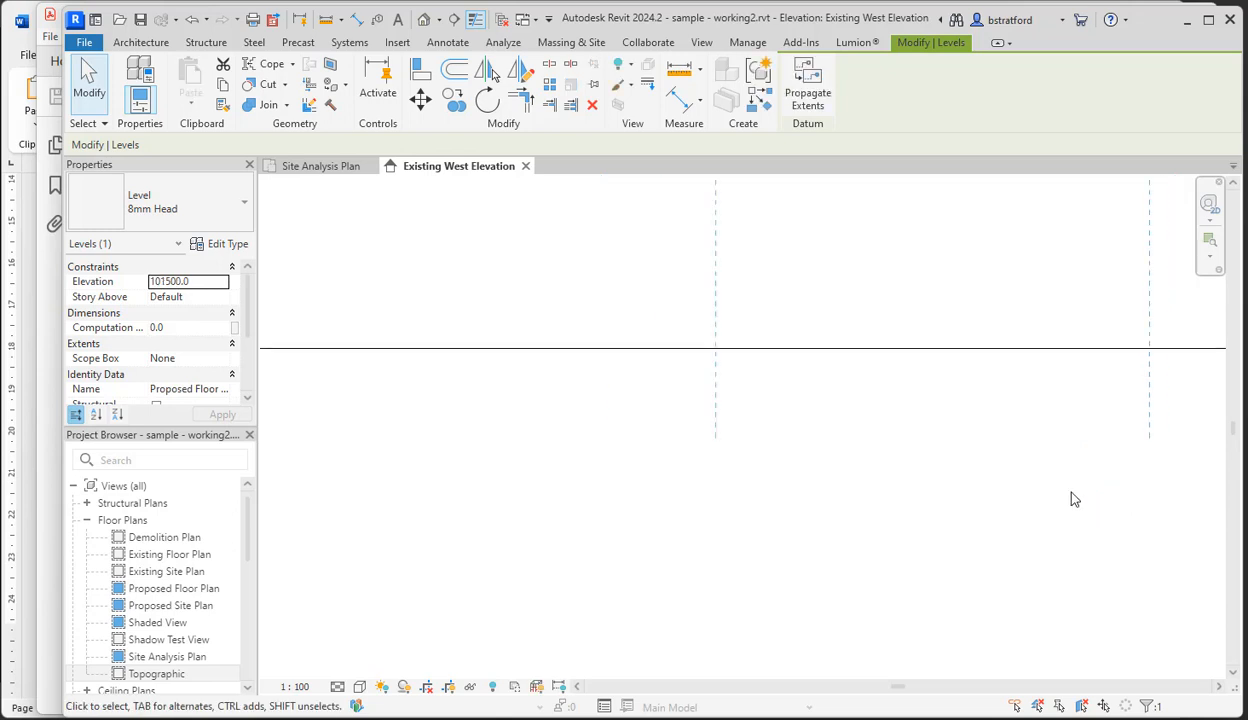
middle_drag(1070, 497, 660, 555)
click(670, 472)
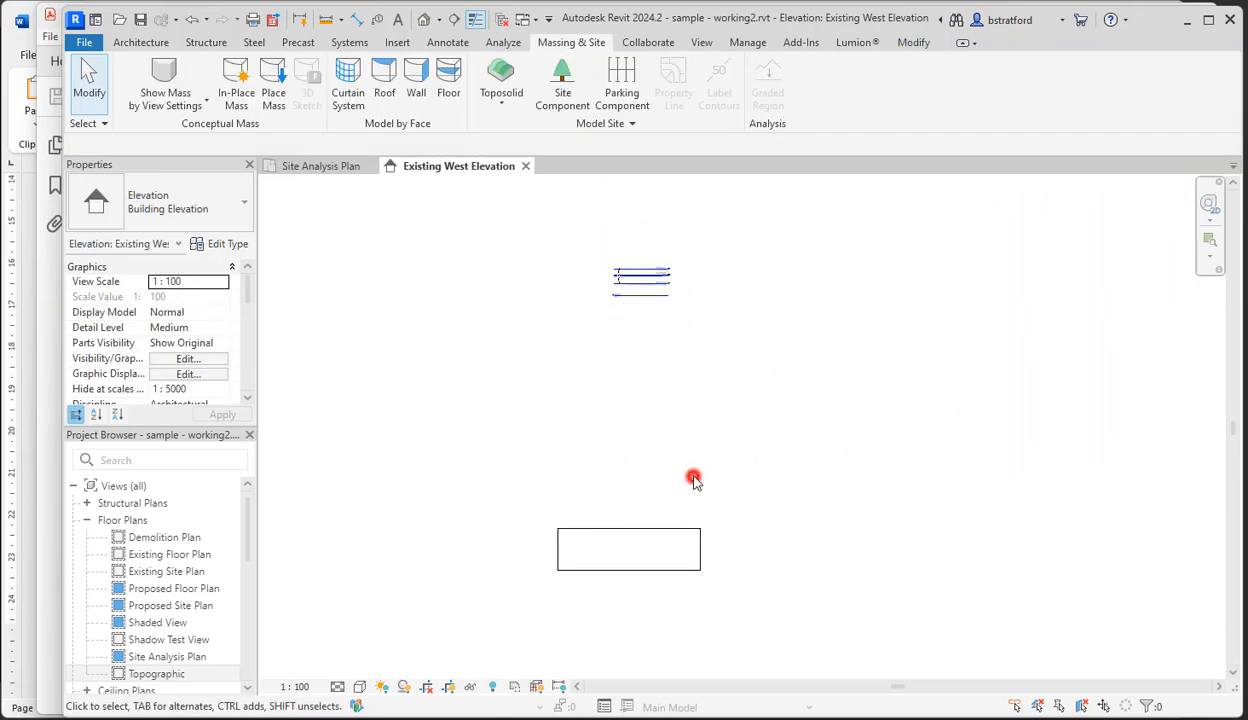
- Move the Existing West Elevation's crop region up so it encloses the Topographic level and all the proposed levels
click(650, 570)
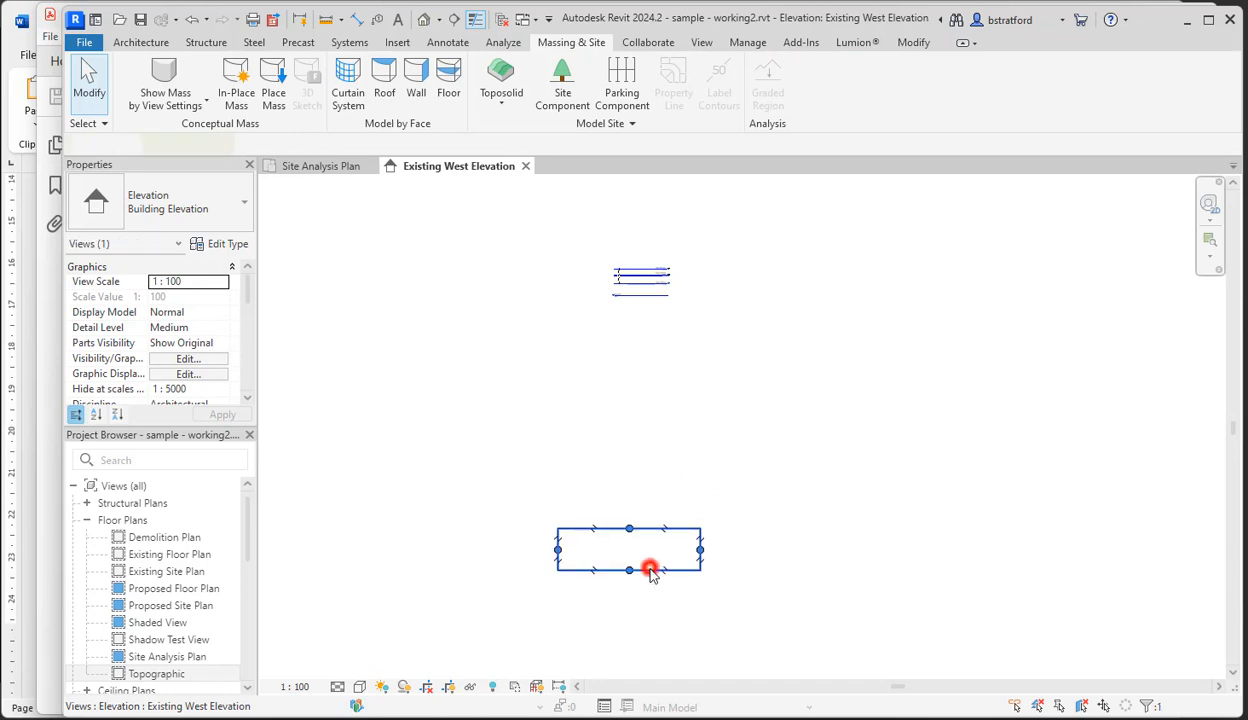
drag(650, 570, 674, 284)
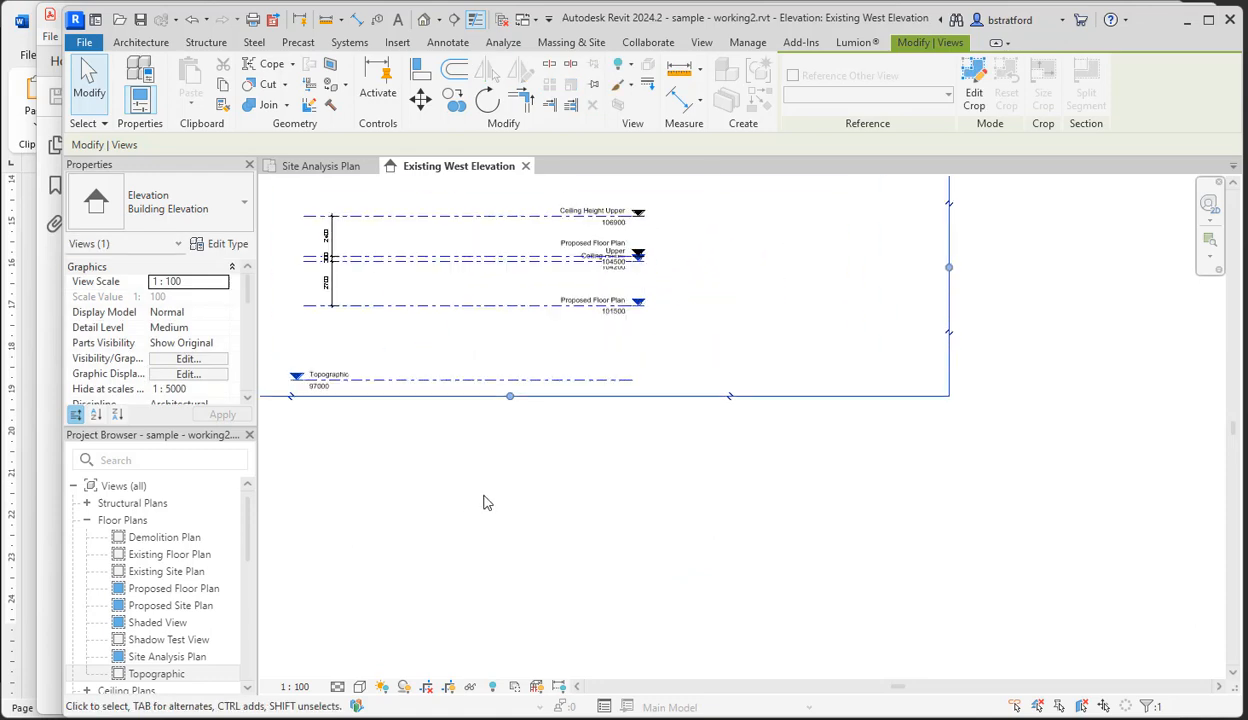
scroll(532, 365, down, 1)
middle_drag(532, 365, 716, 514)
scroll(714, 514, up, 2)
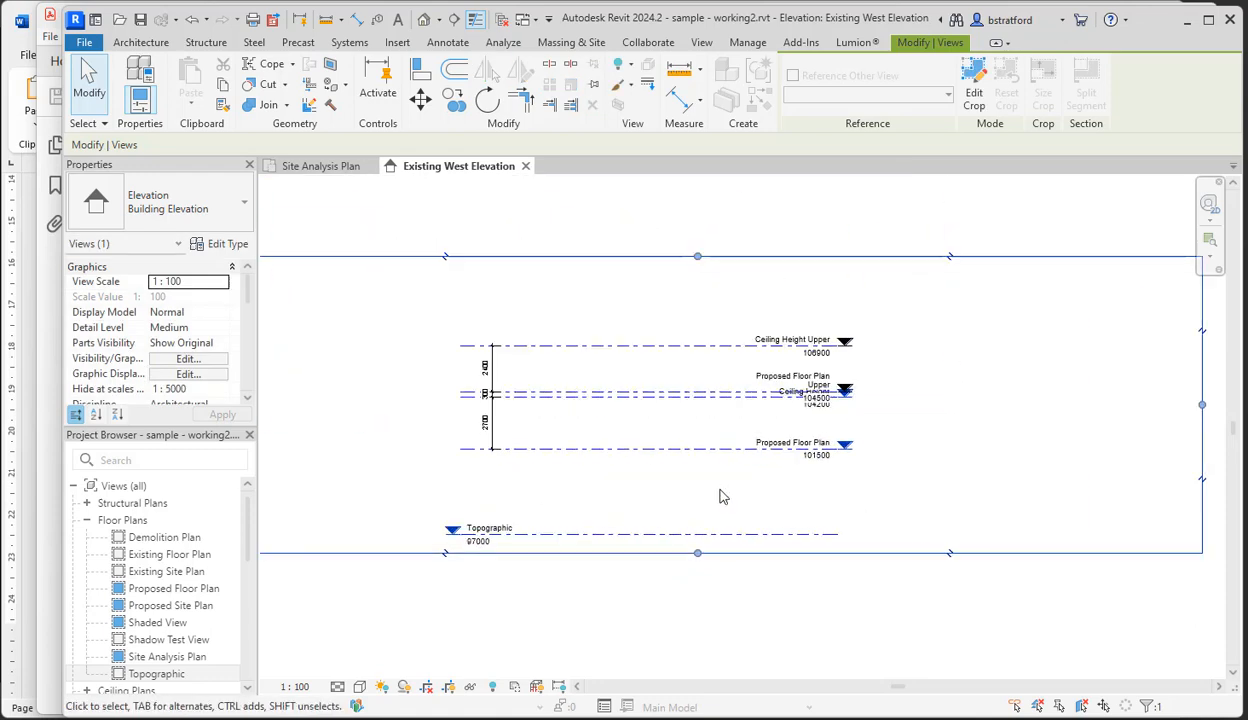
click(720, 490)
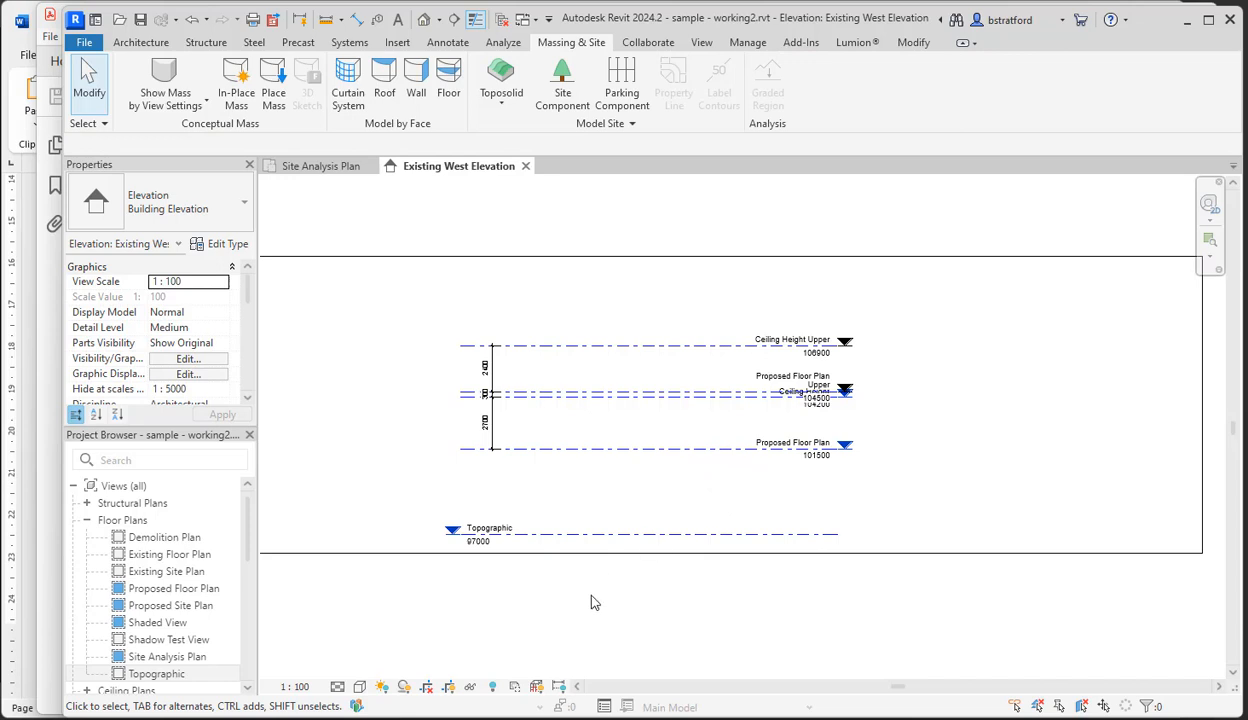
- Examine the Topographic level's head and elevation in relation to the proposed levels above it
scroll(454, 558, up, 3)
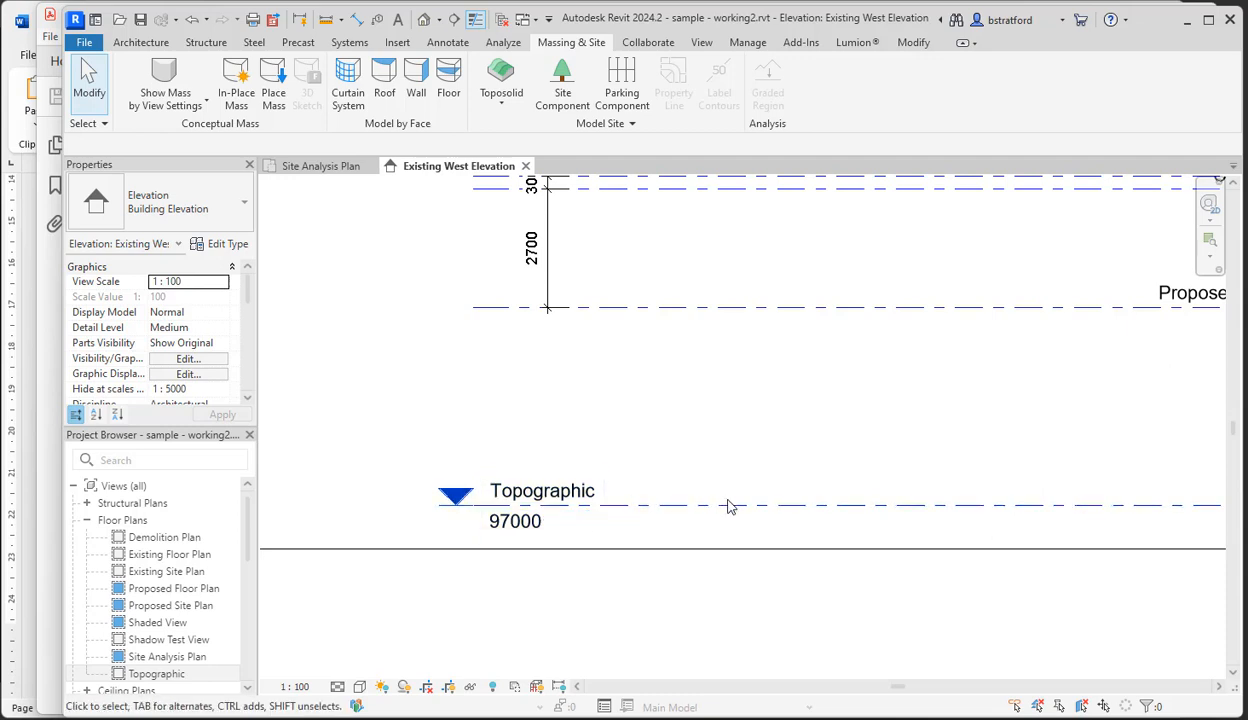
scroll(808, 449, down, 2)
scroll(616, 510, up, 5)
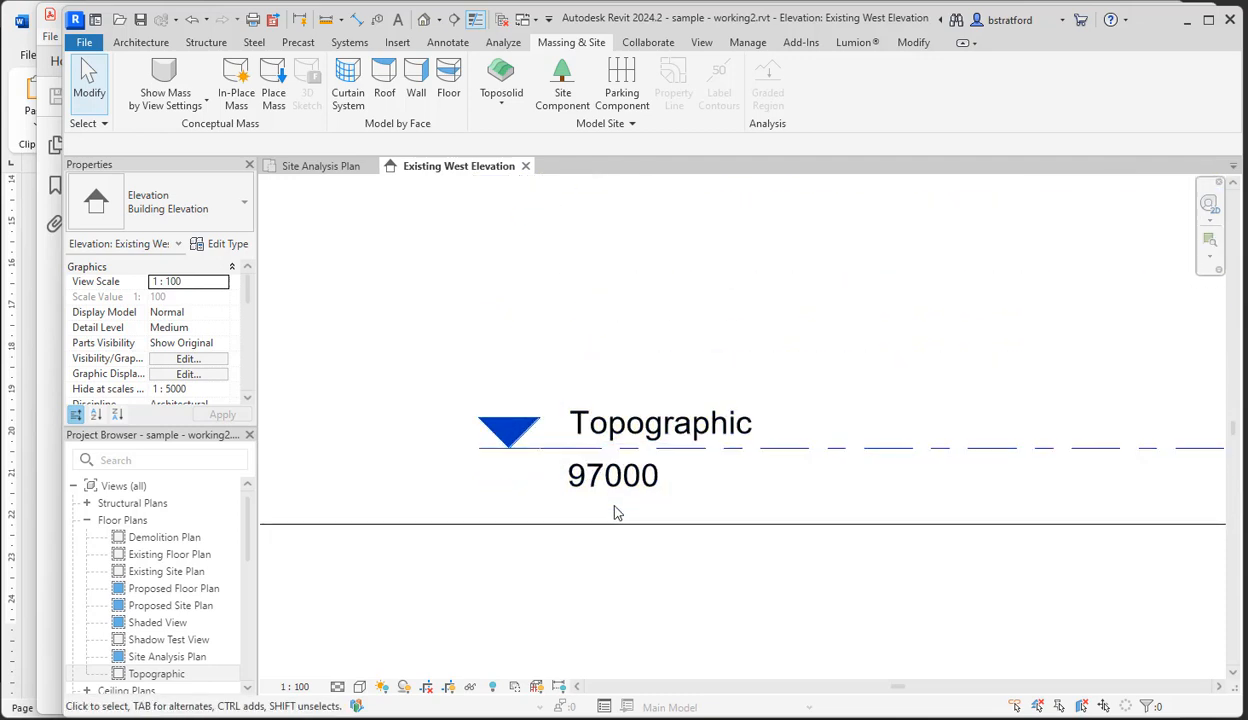
scroll(617, 500, up, 1)
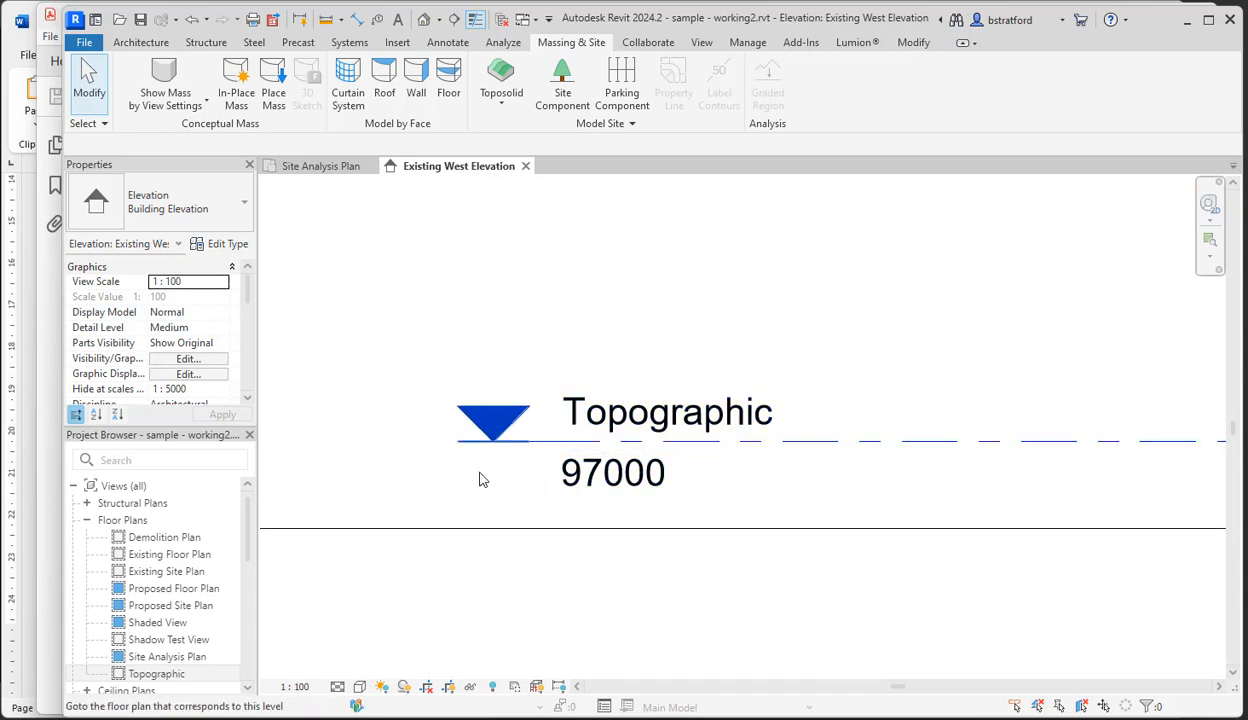
scroll(705, 480, down, 5)
scroll(531, 534, down, 2)
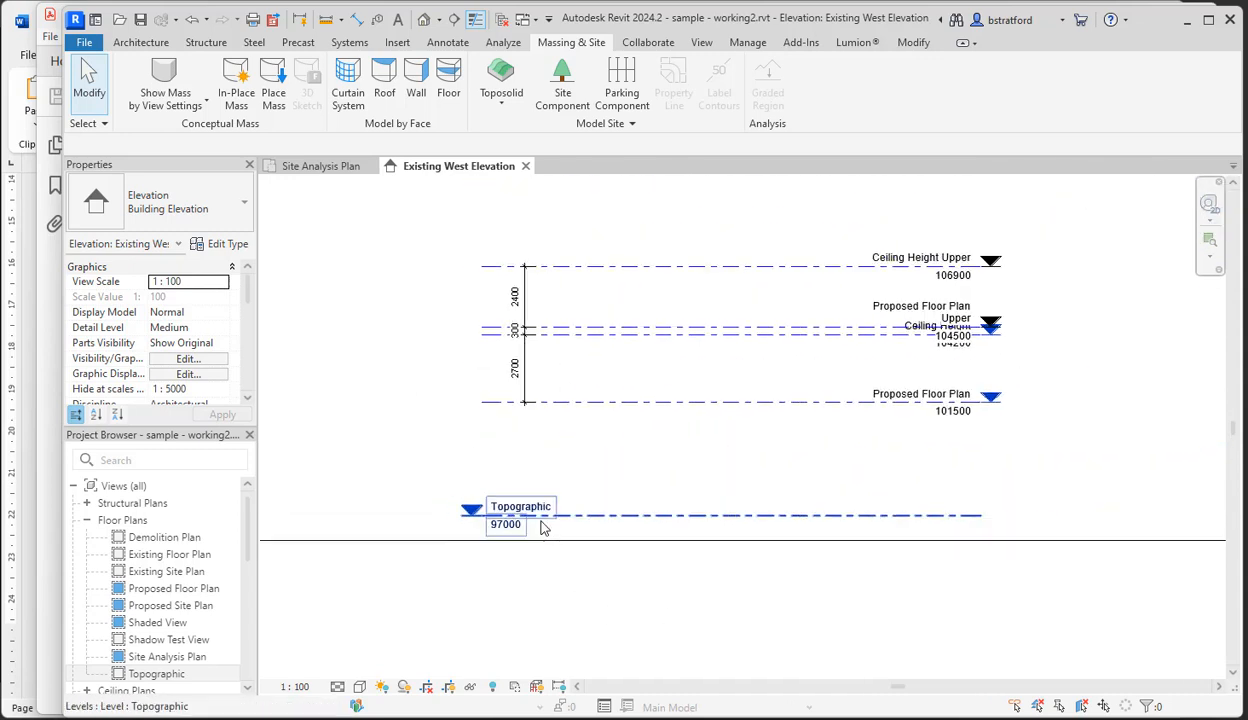
scroll(450, 569, up, 4)
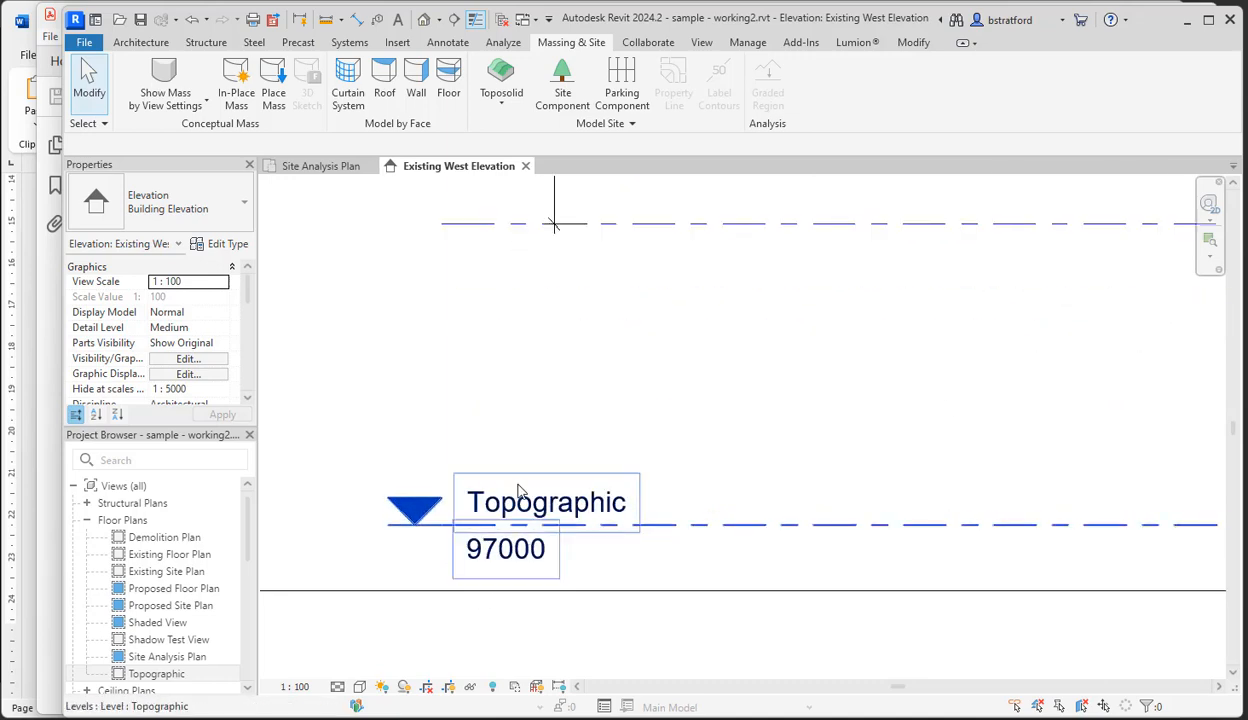
scroll(510, 510, down, 3)
scroll(635, 438, down, 2)
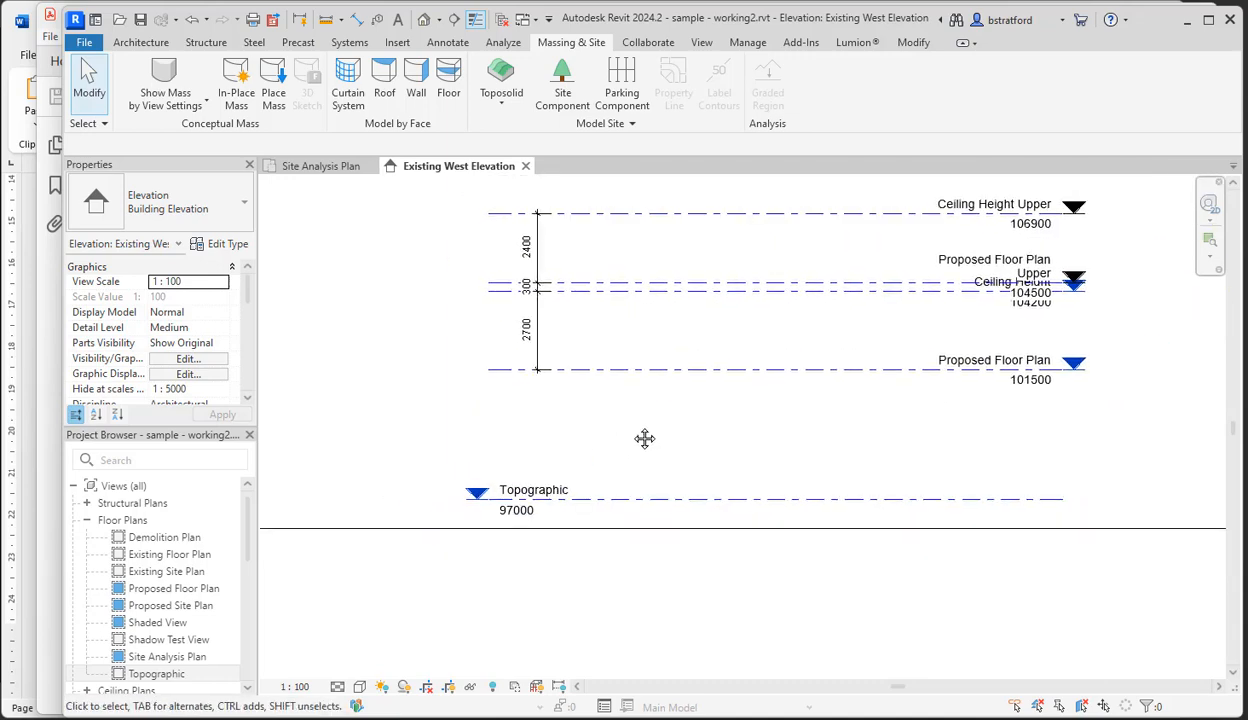
middle_drag(637, 446, 621, 460)
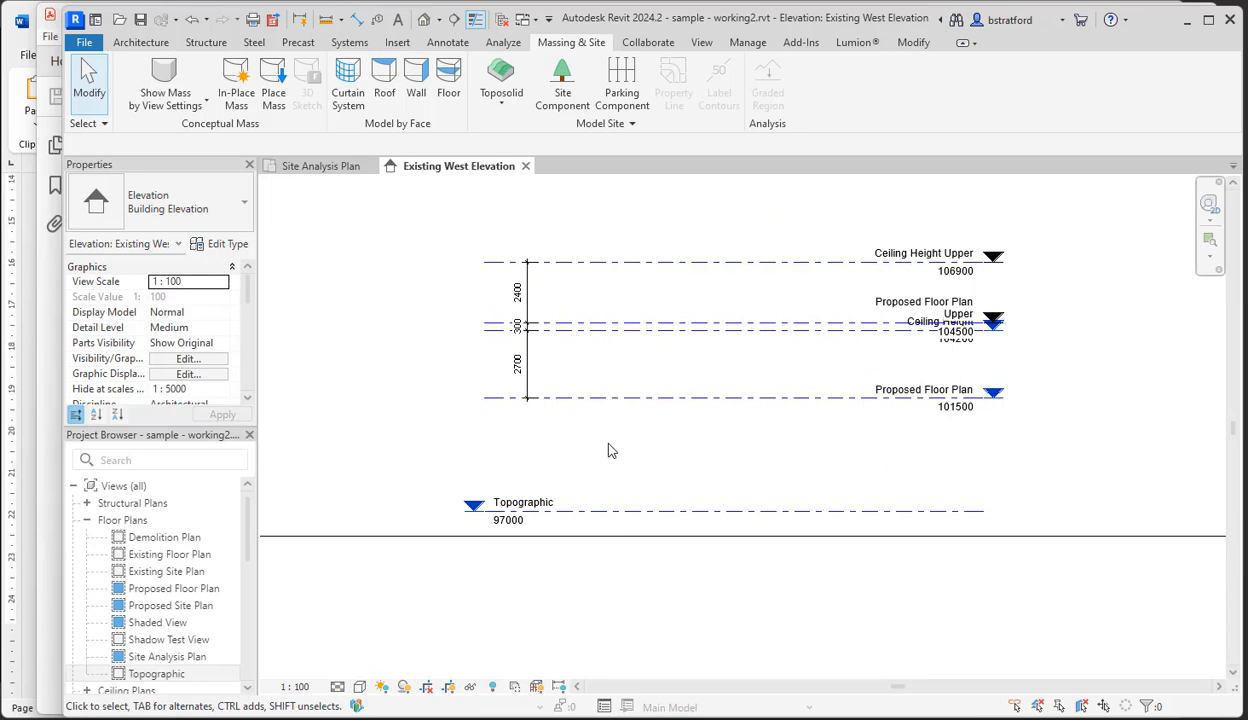
- Move the Proposed Floor Plan level down to an elevation of about 100584, carrying the locked levels with it
drag(607, 399, 605, 436)
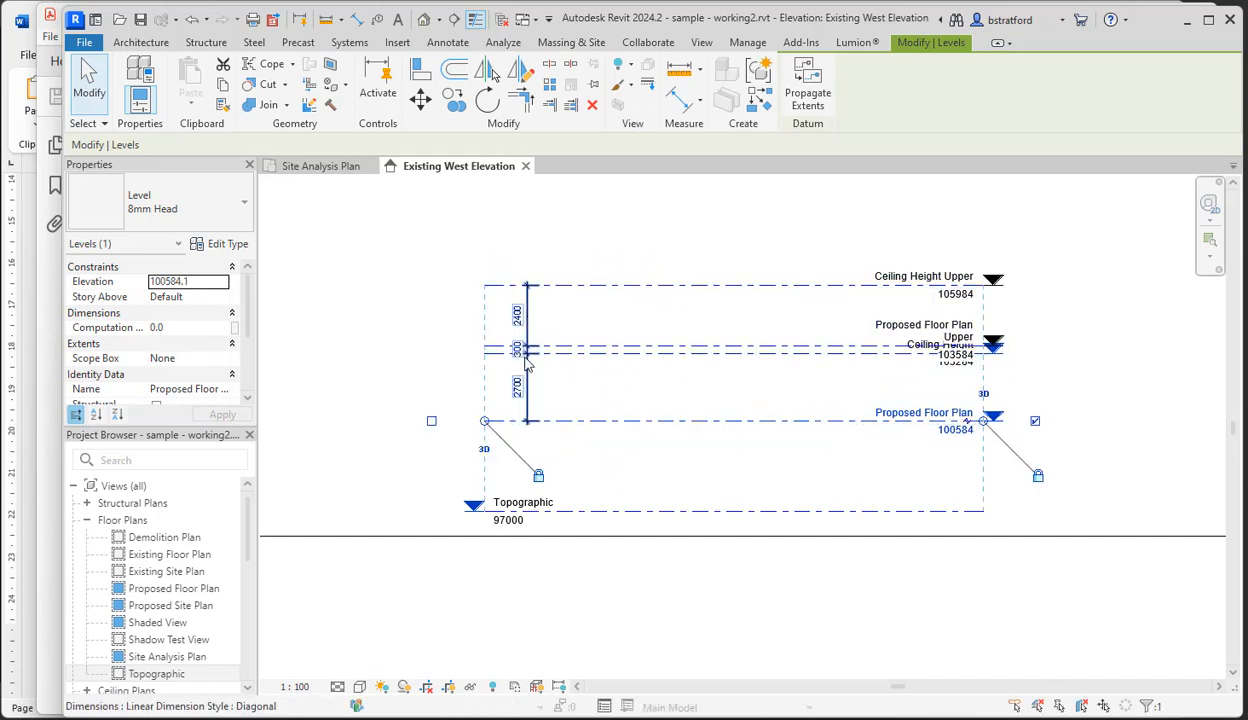
click(640, 466)
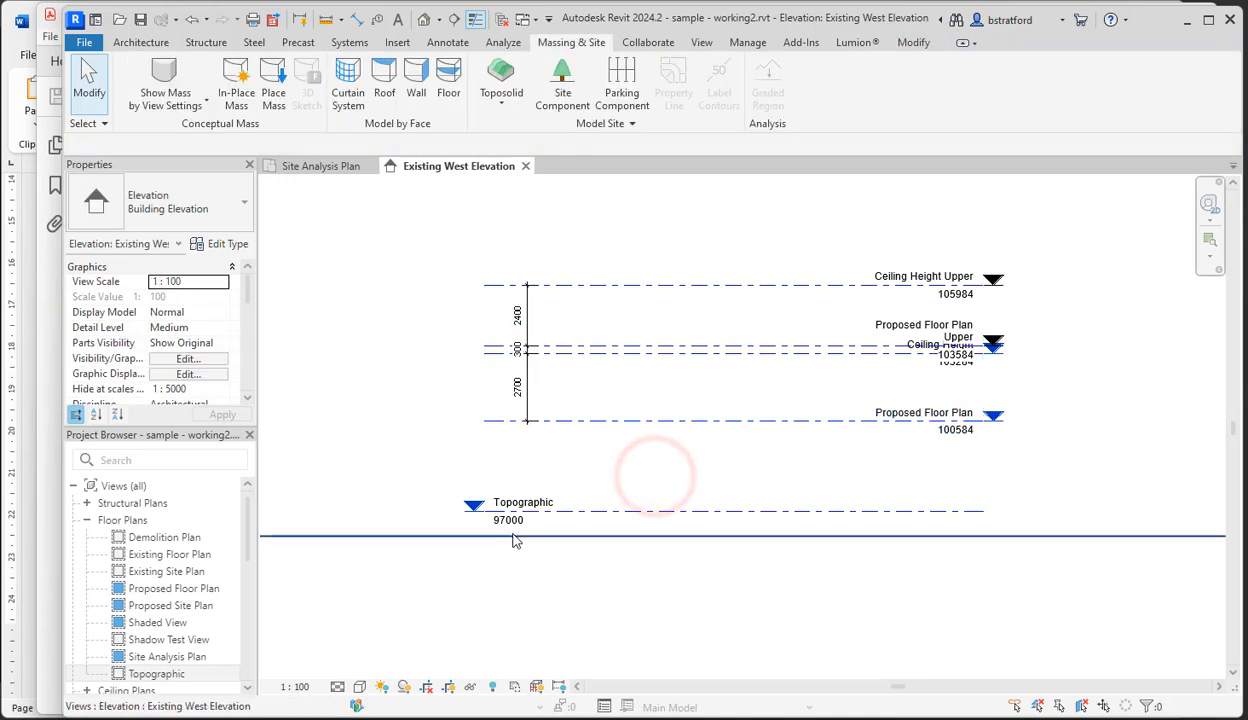
scroll(726, 470, down, 3)
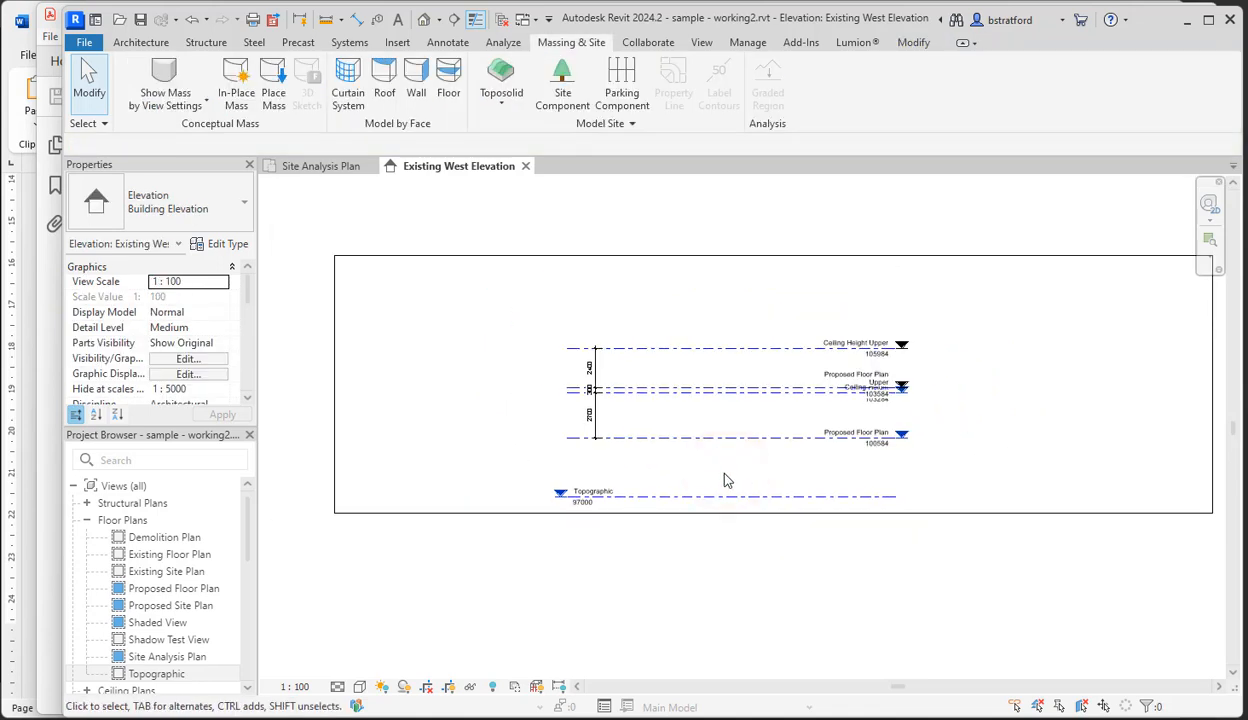
click(700, 577)
click(502, 444)
- Switch to the Site Analysis Plan view with the whole site in sight
click(313, 170)
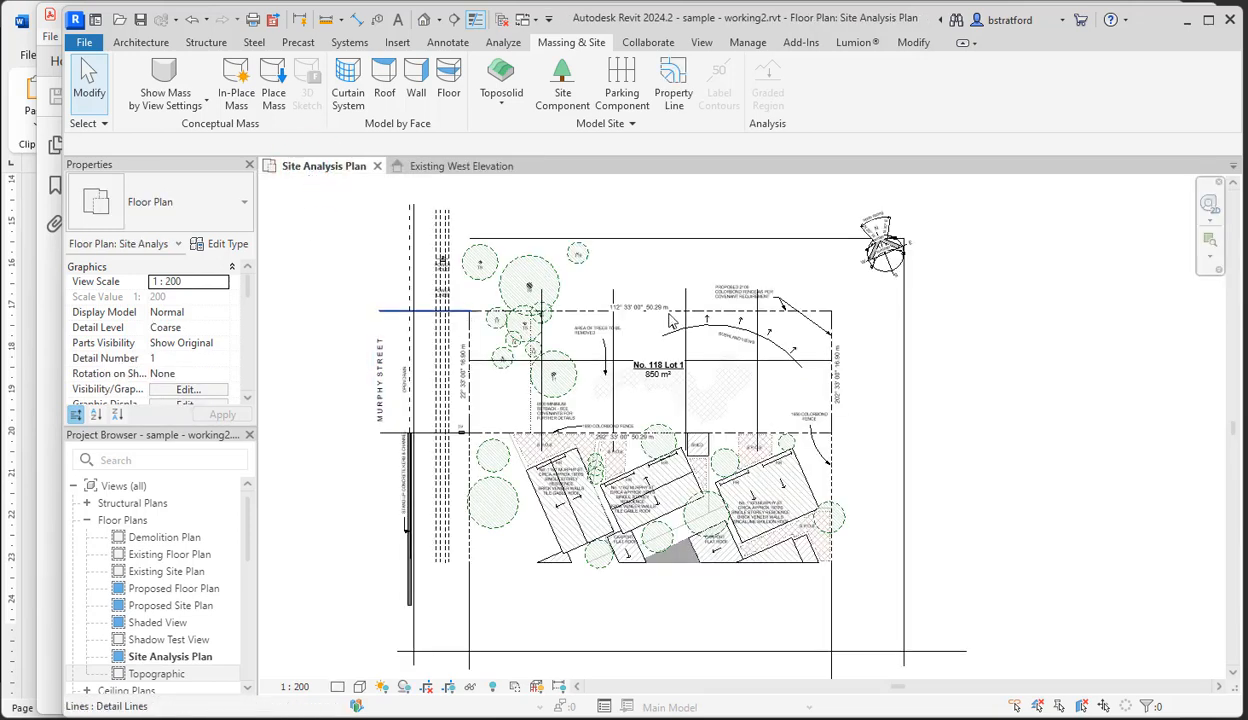
click(968, 378)
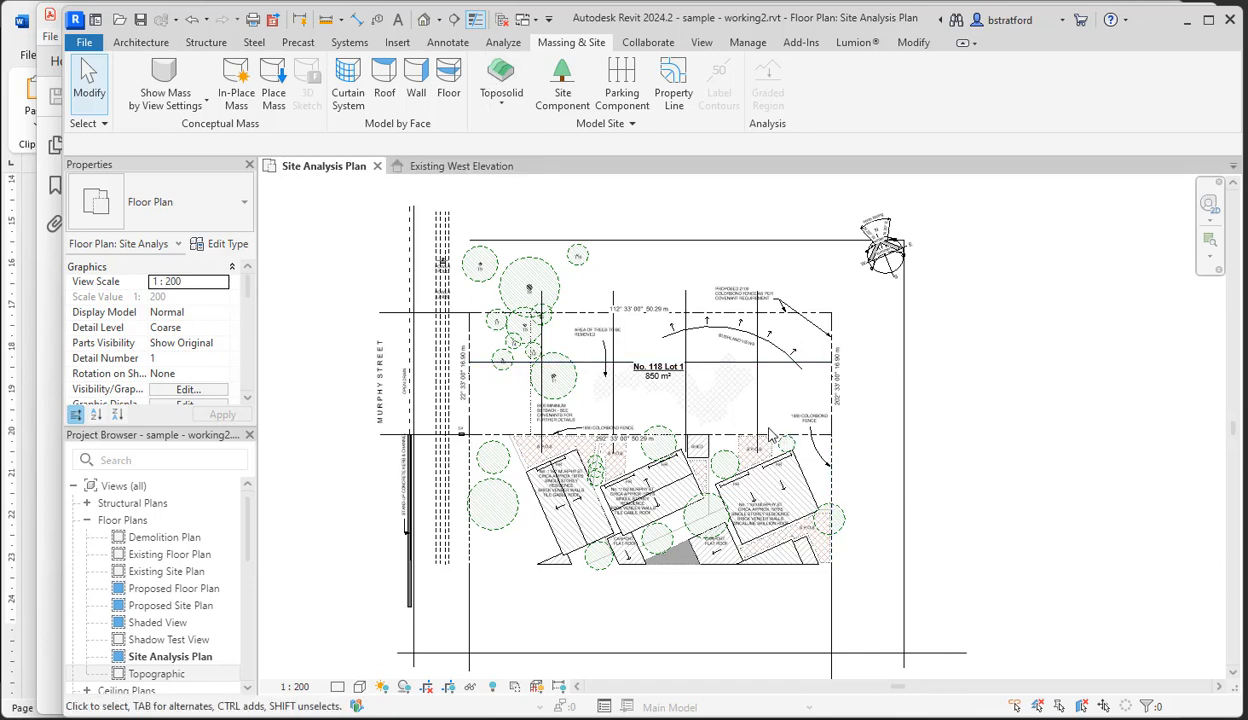
click(996, 533)
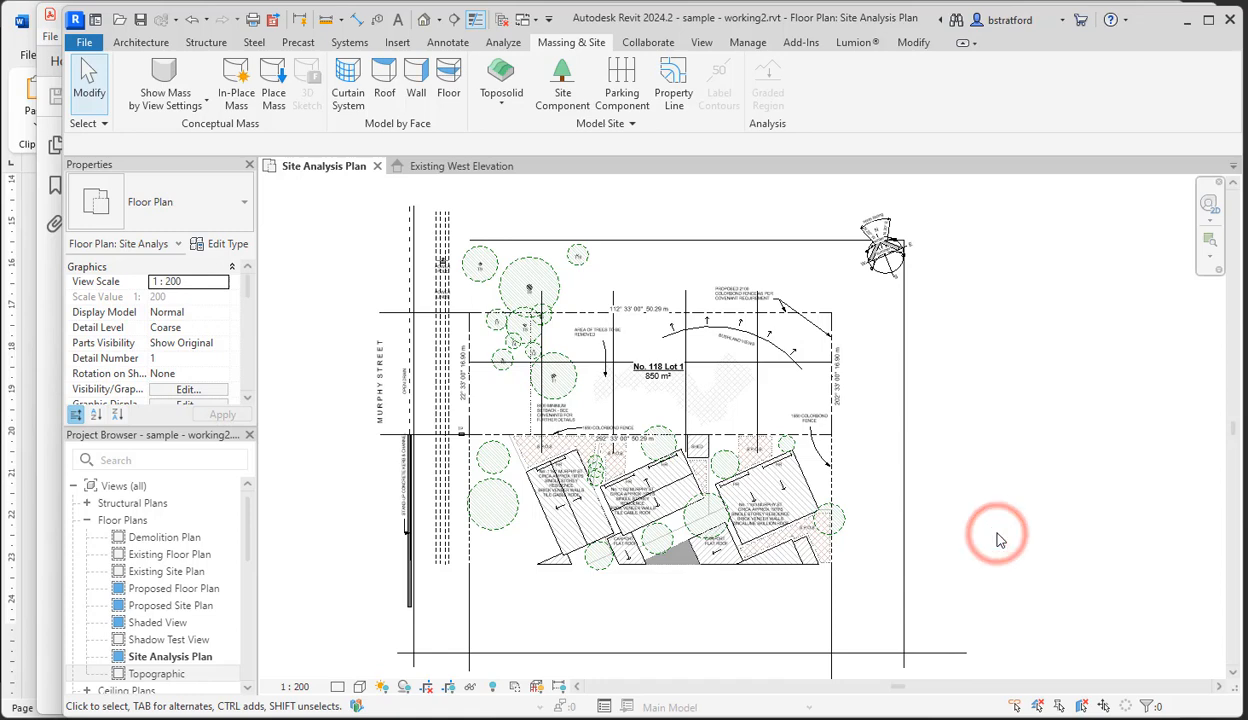
middle_drag(1006, 542, 935, 525)
scroll(991, 530, down, 1)
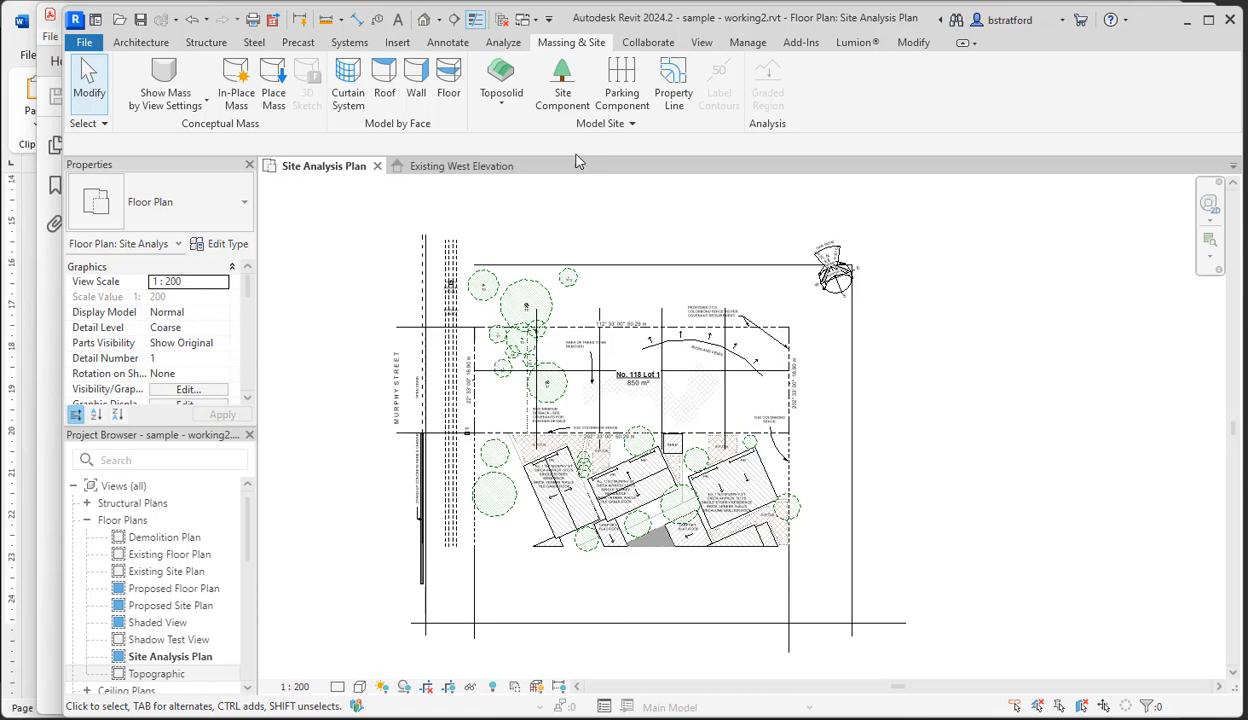
- Start a toposolid from a boundary sketch and set its level constraint to Topographic
click(498, 72)
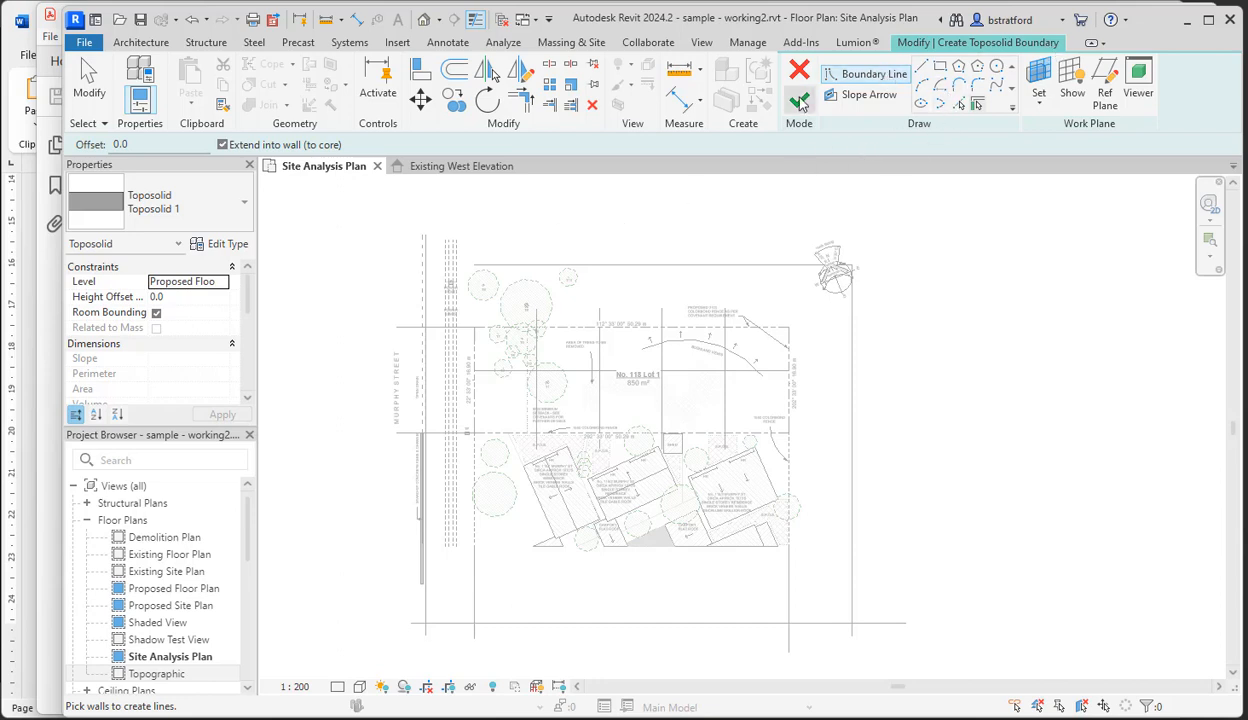
click(798, 72)
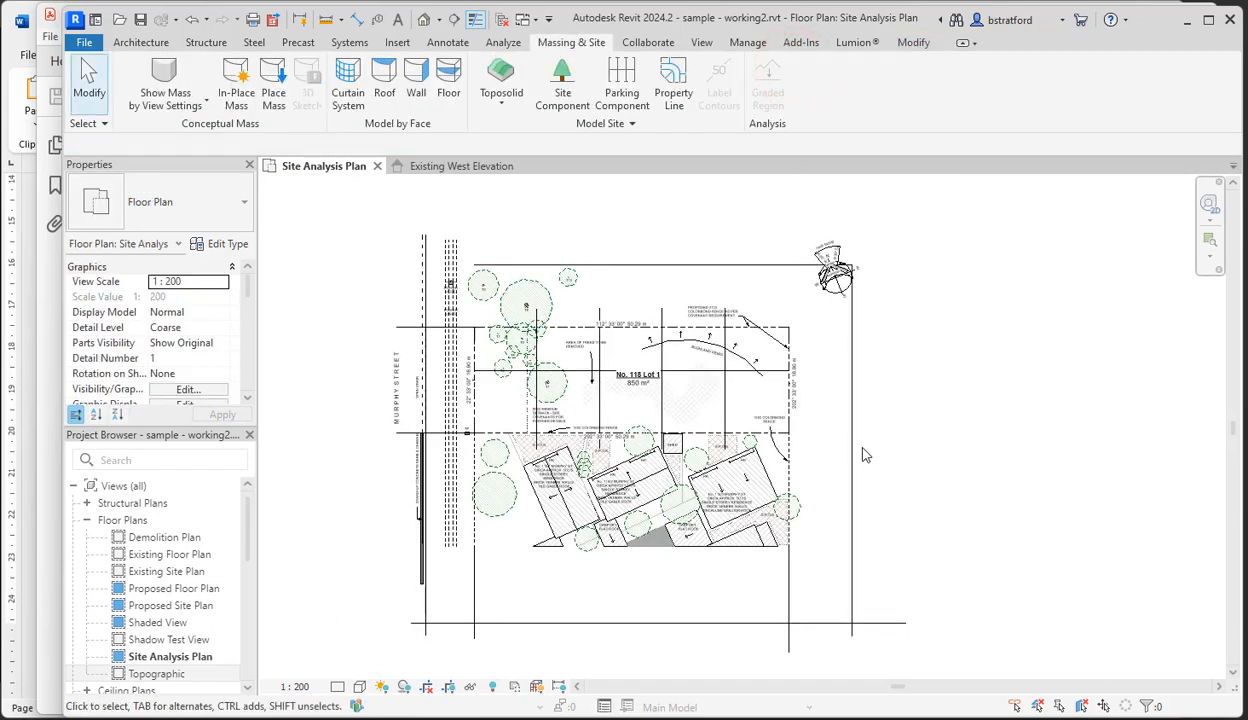
click(502, 70)
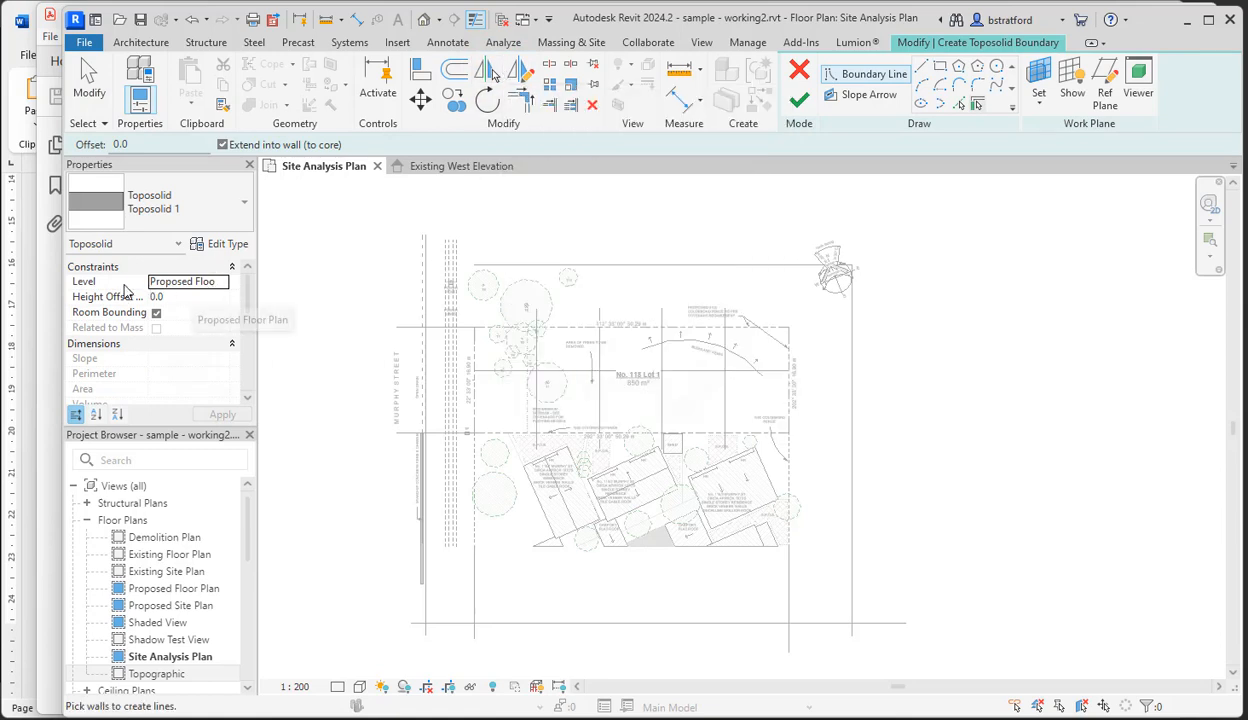
click(172, 285)
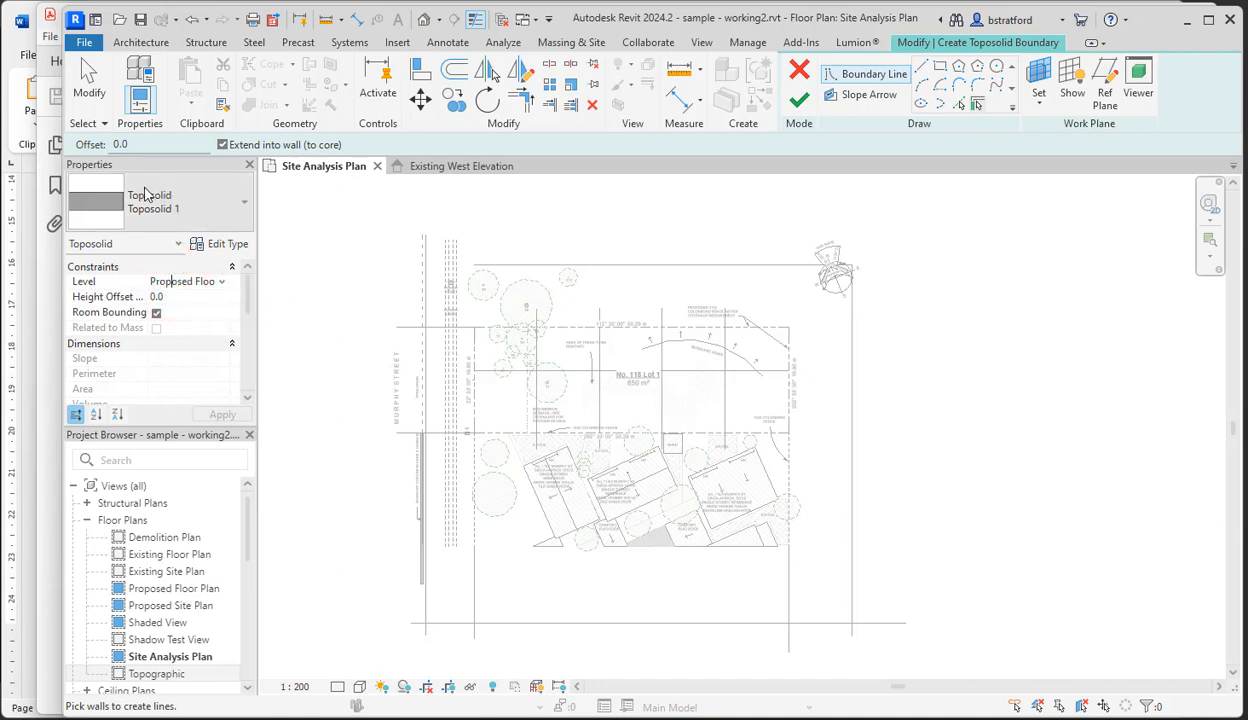
click(221, 283)
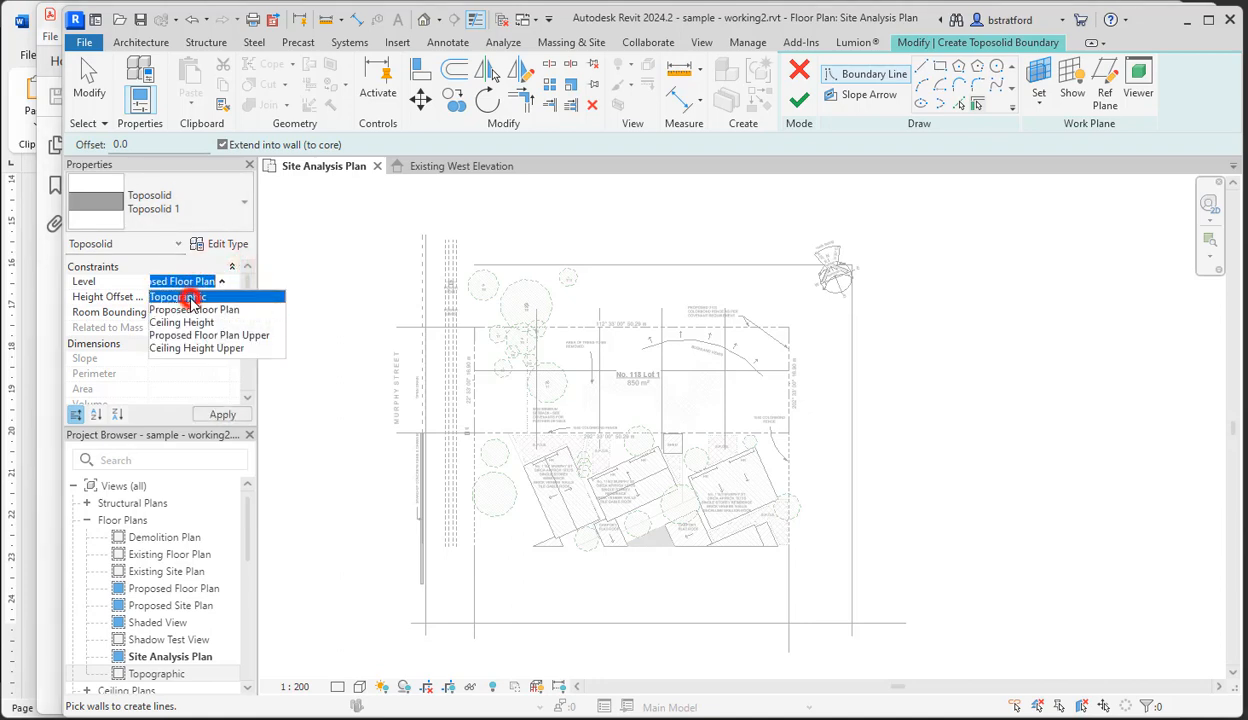
click(190, 298)
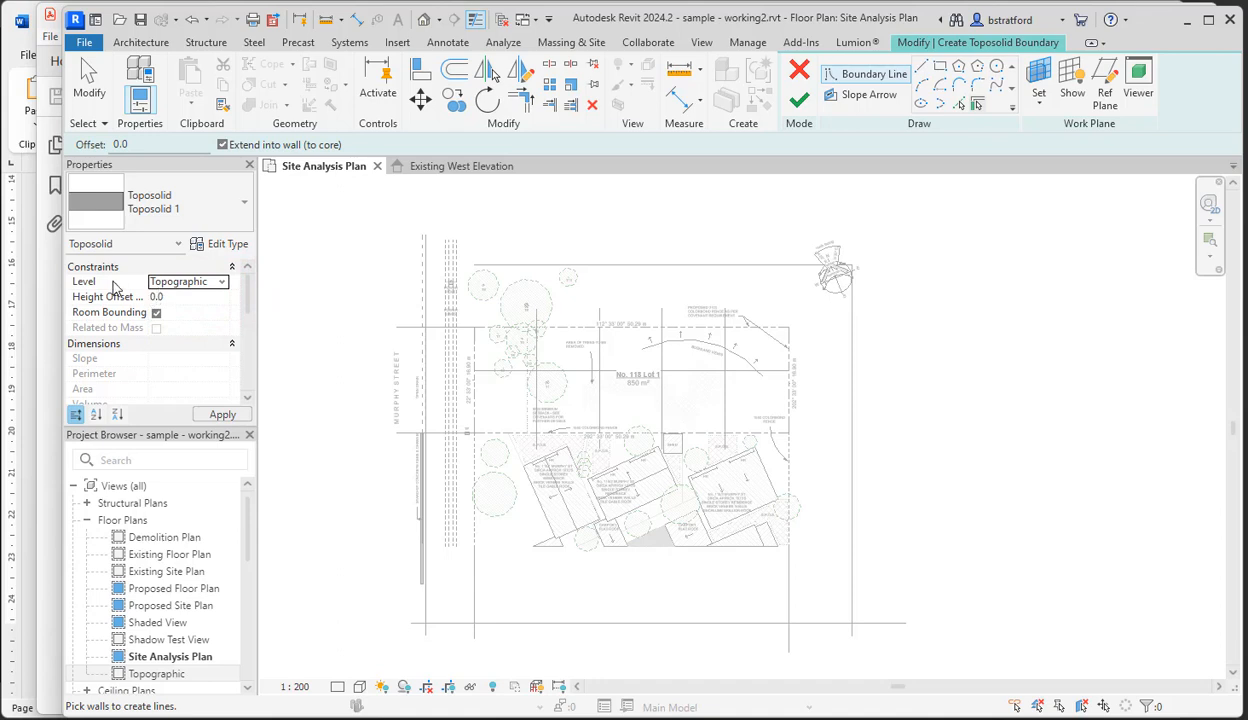
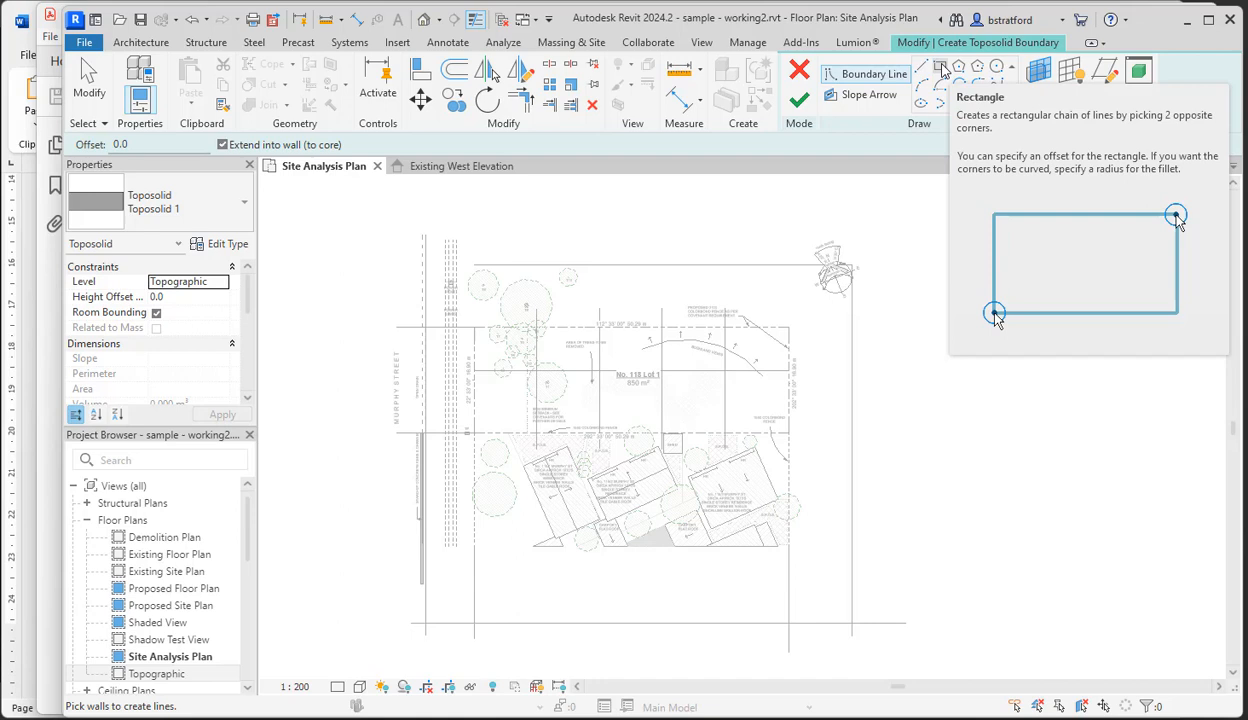
- Sketch a rectangular toposolid boundary of about 68060 by 57200 mm between opposite intersections of the outer site lines
click(941, 66)
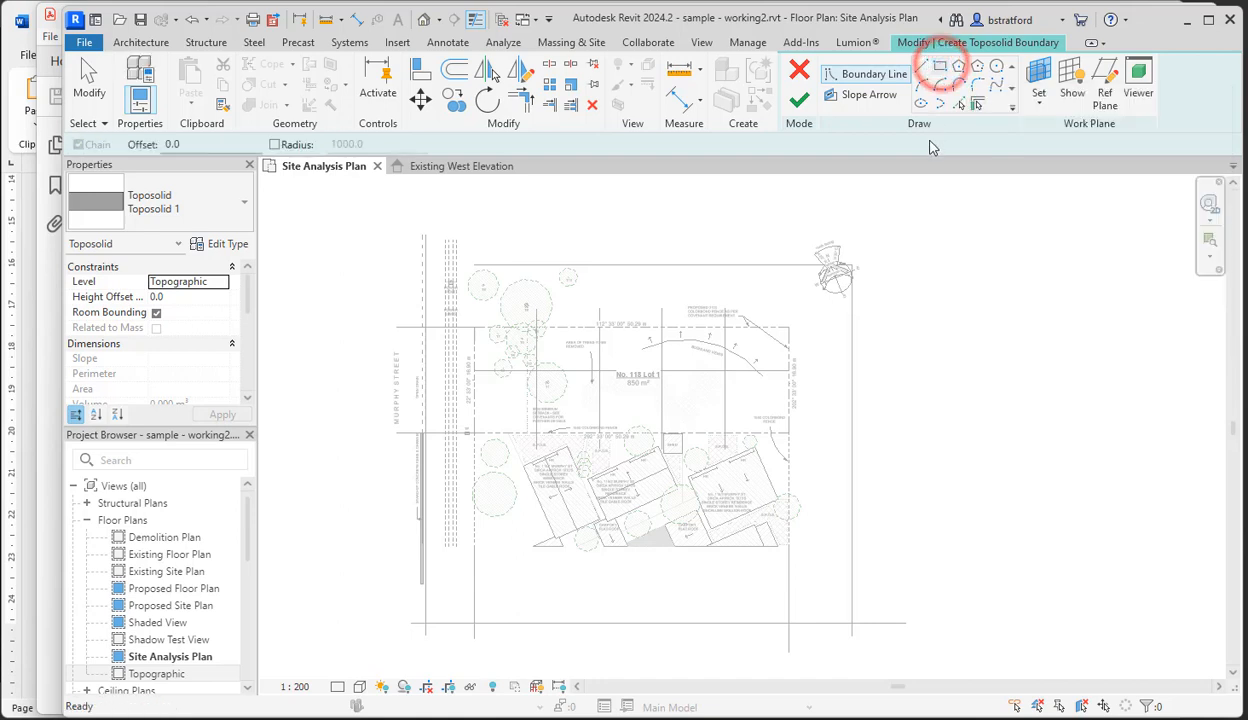
click(853, 265)
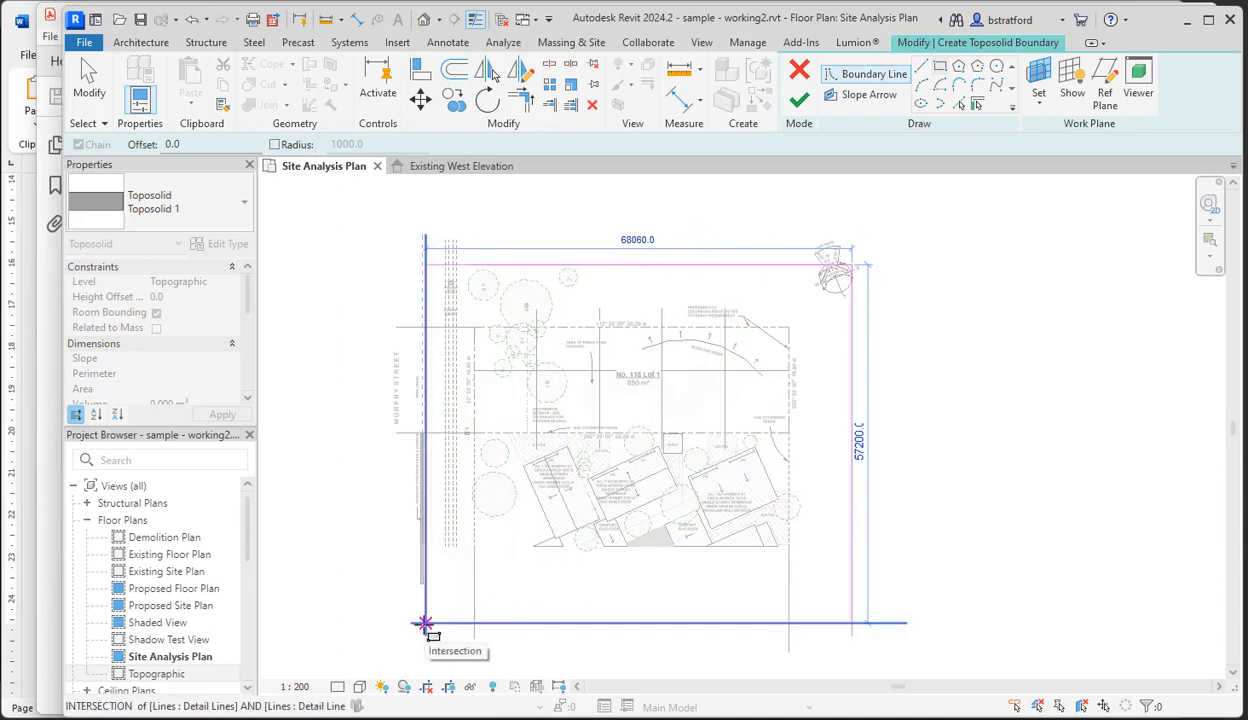
click(425, 624)
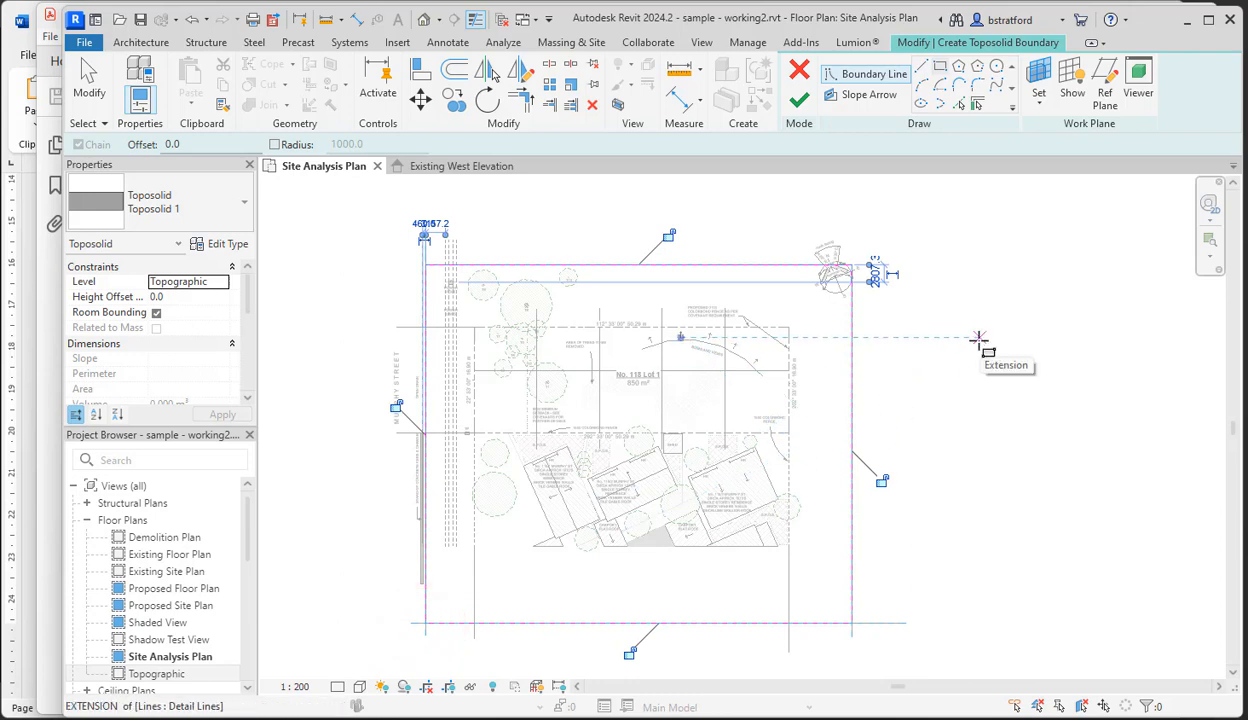
click(92, 80)
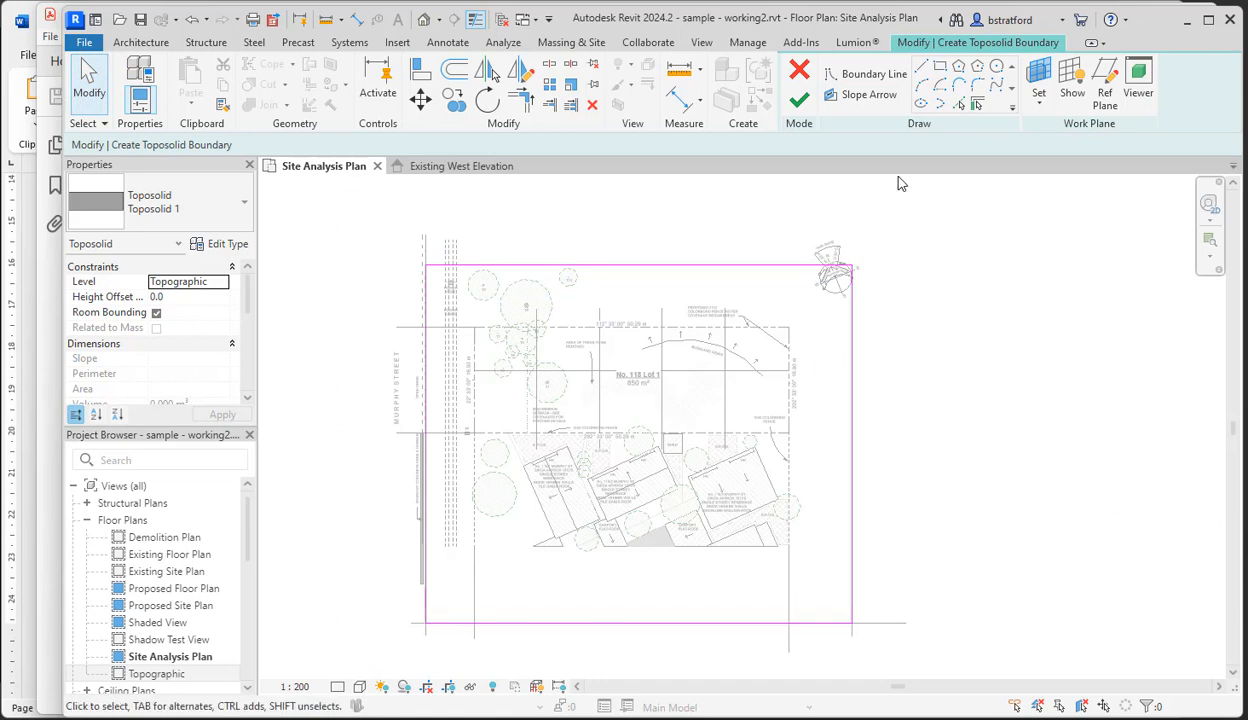
- Finish the rectangular toposolid boundary sketch and deselect the new toposolid
click(797, 101)
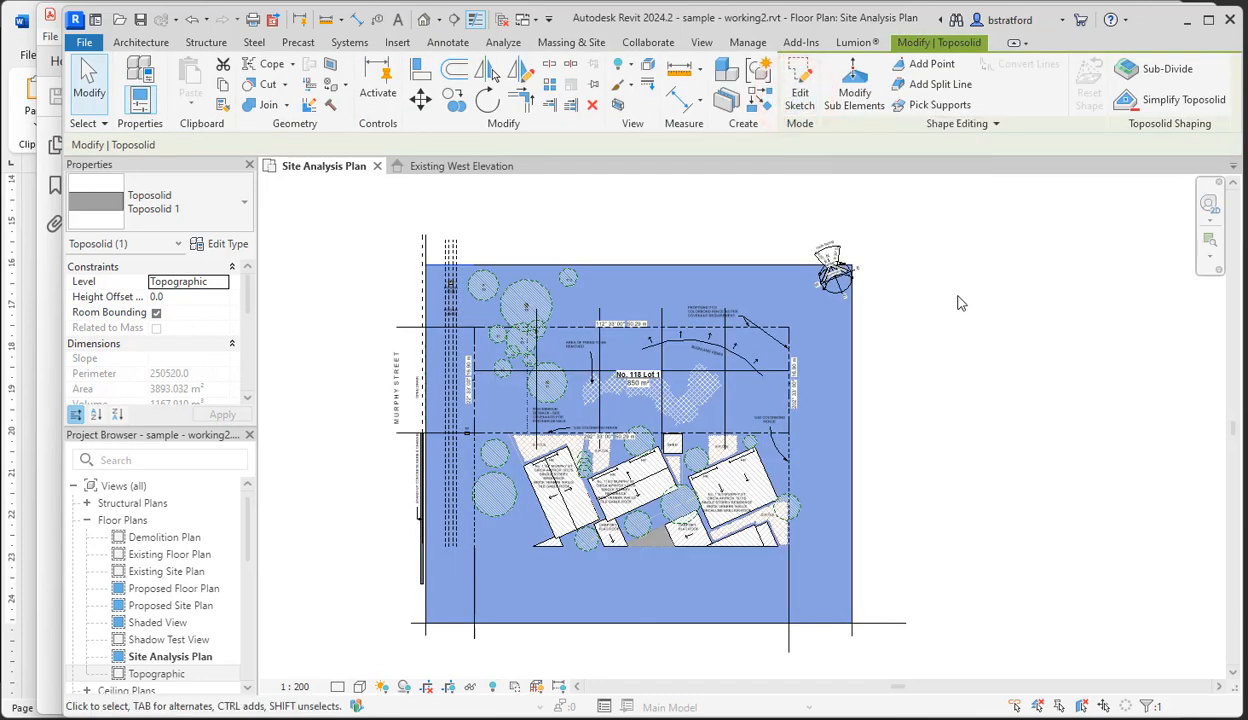
click(958, 302)
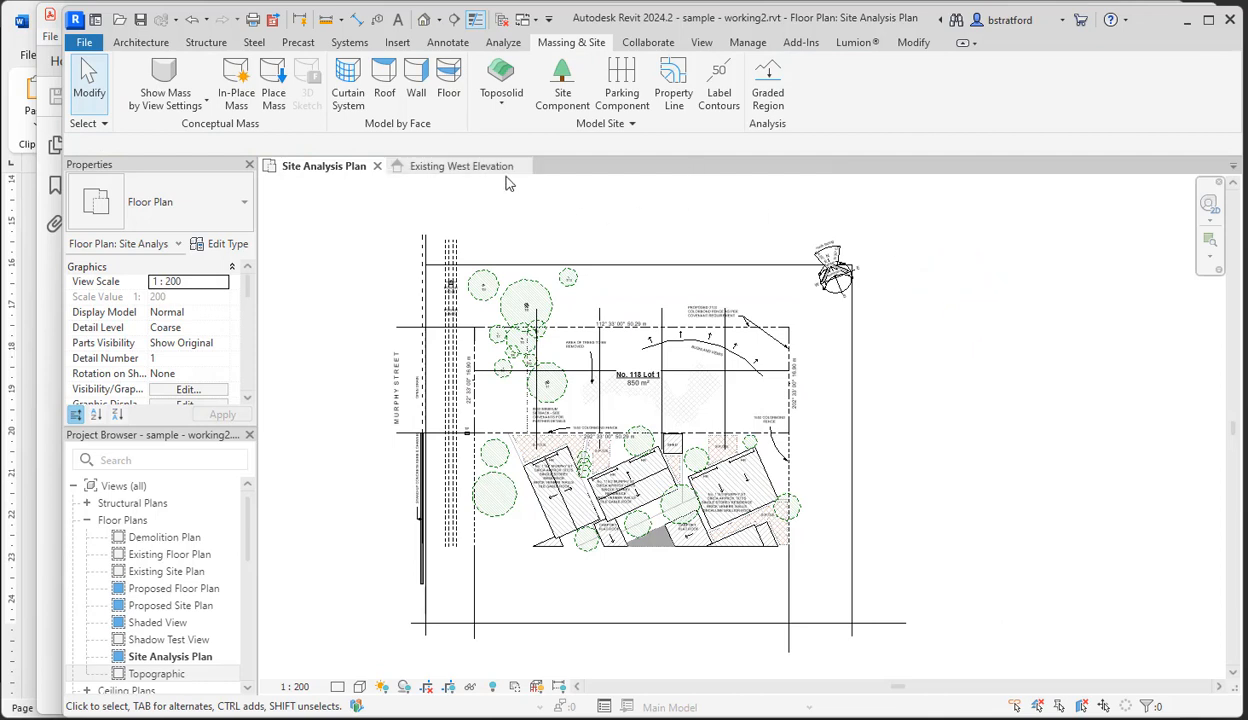
- Examine the toposolid's position against the Topographic level in the Existing West Elevation view
click(480, 176)
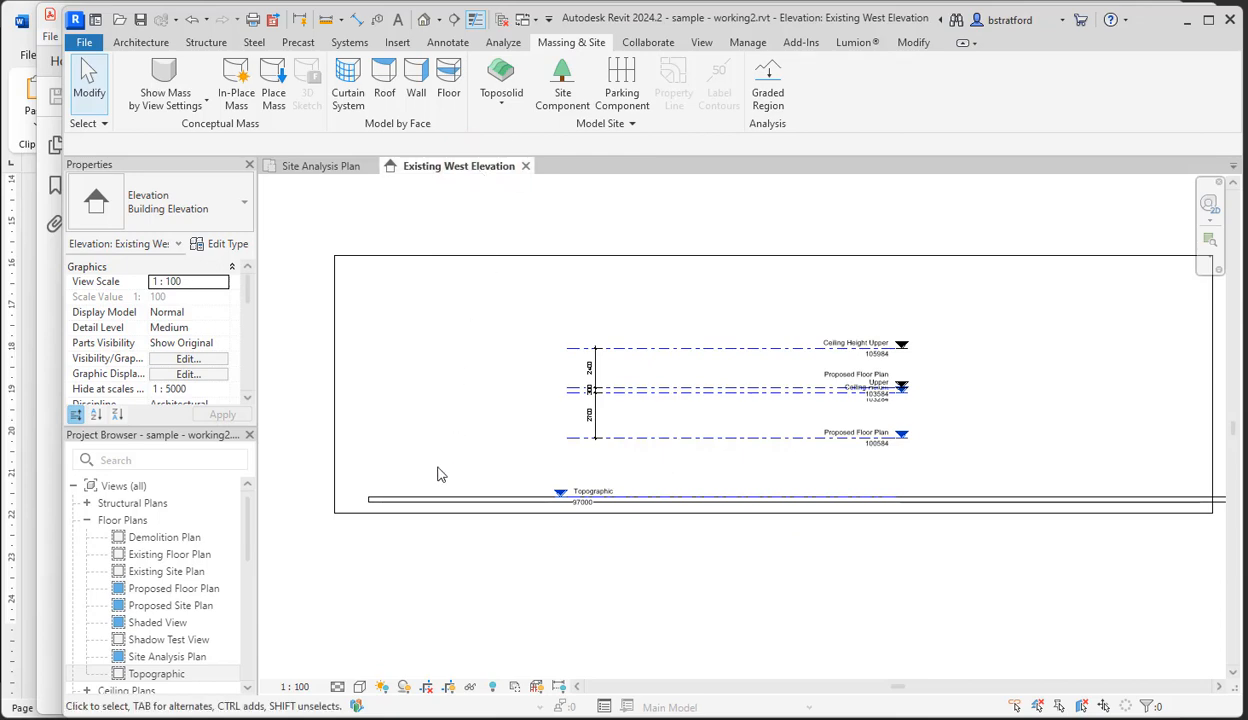
click(437, 503)
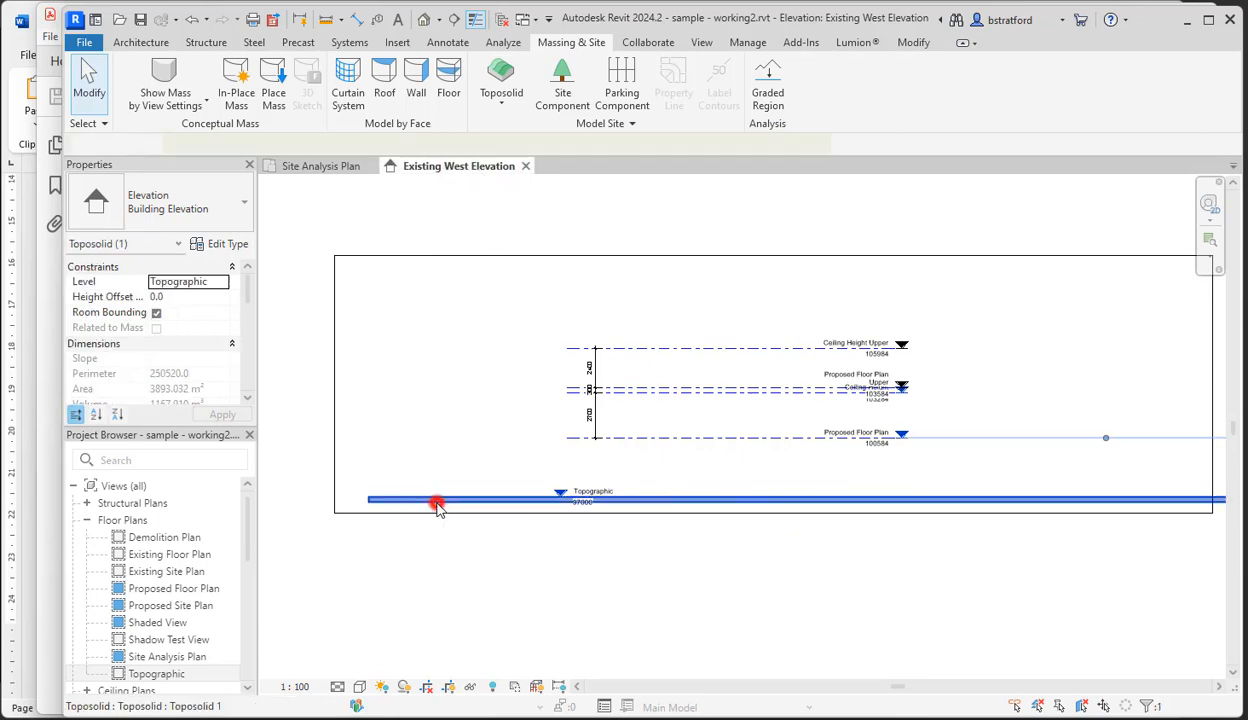
click(542, 573)
scroll(575, 513, up, 4)
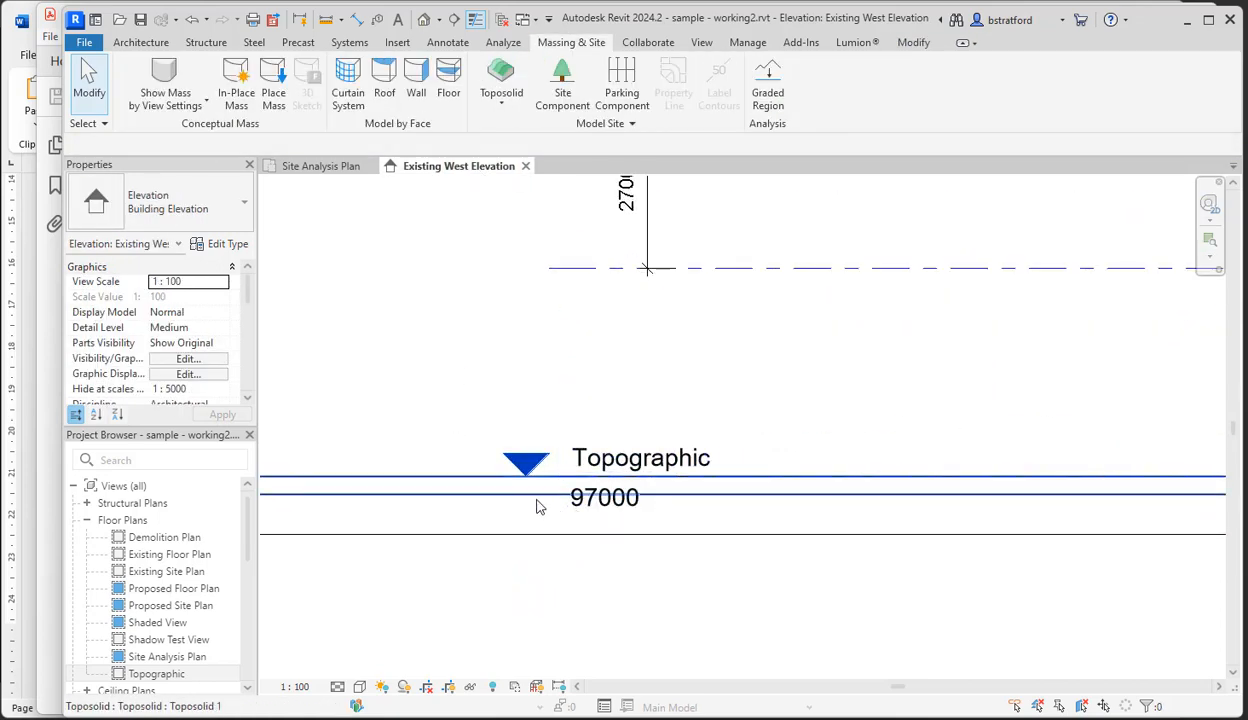
click(543, 577)
scroll(543, 580, down, 3)
scroll(543, 580, down, 2)
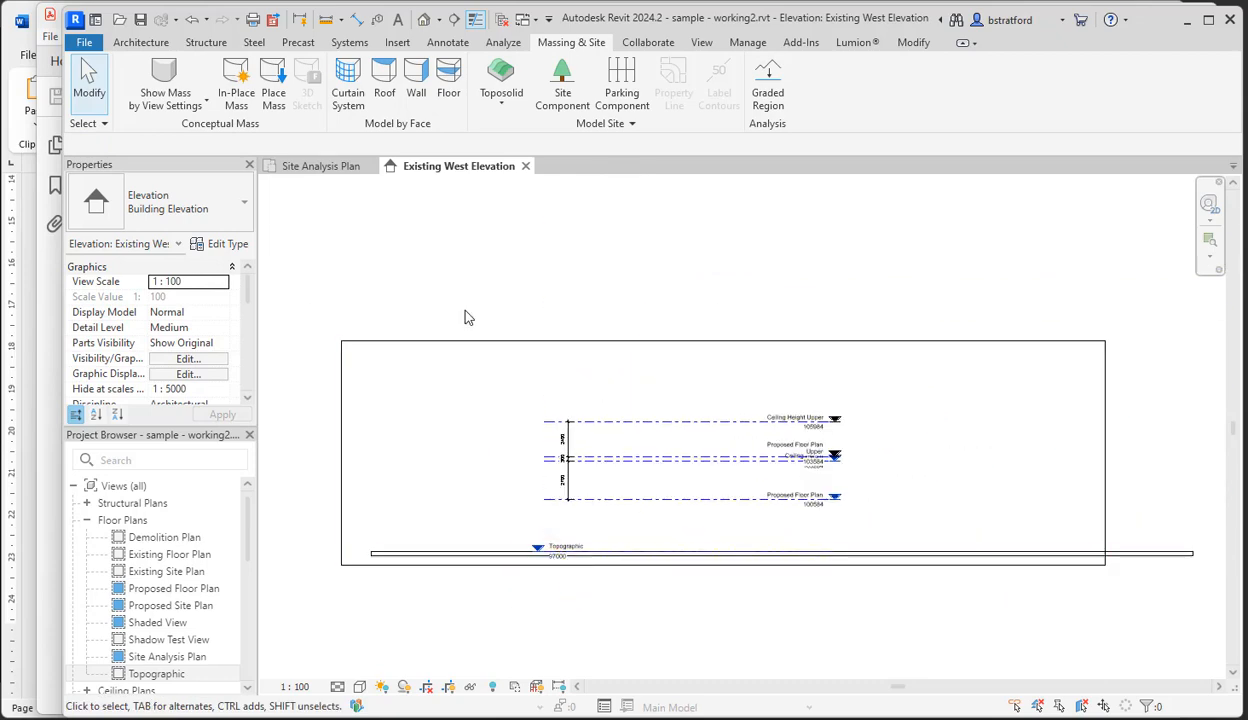
scroll(173, 568, down, 6)
scroll(184, 566, up, 5)
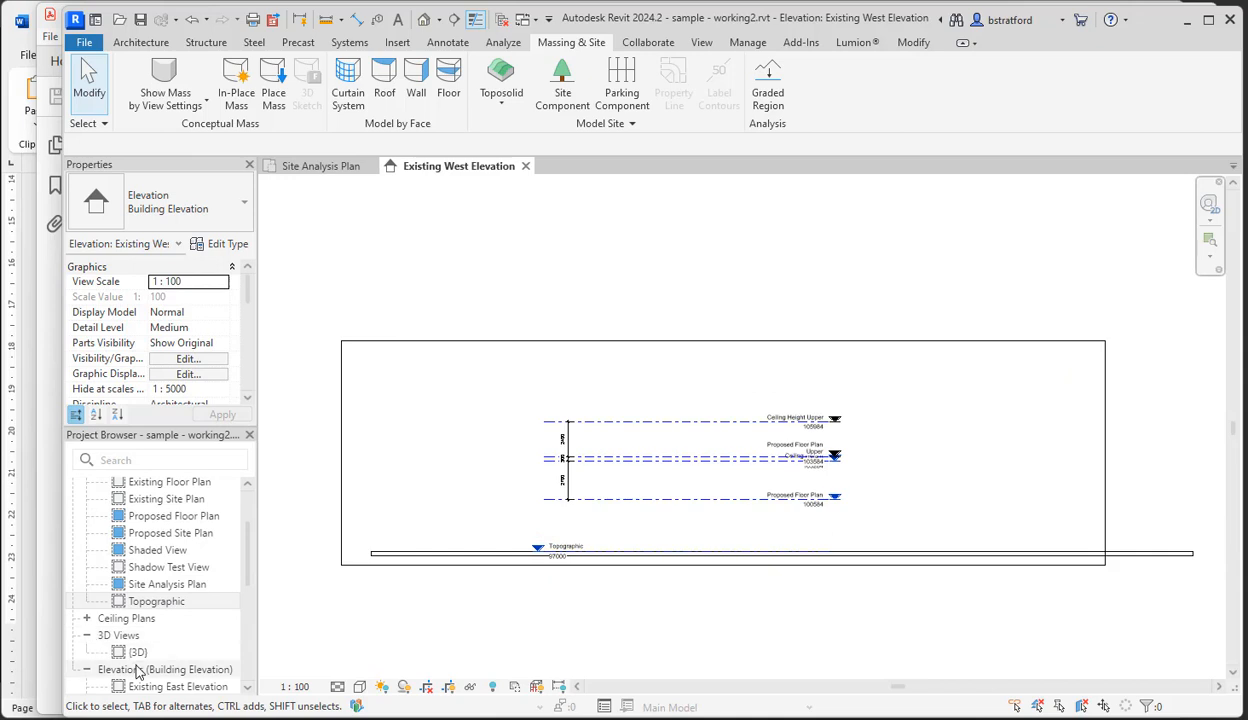
- Open the default 3D view and delete the stud timber wall standing above the toposolid
click(424, 20)
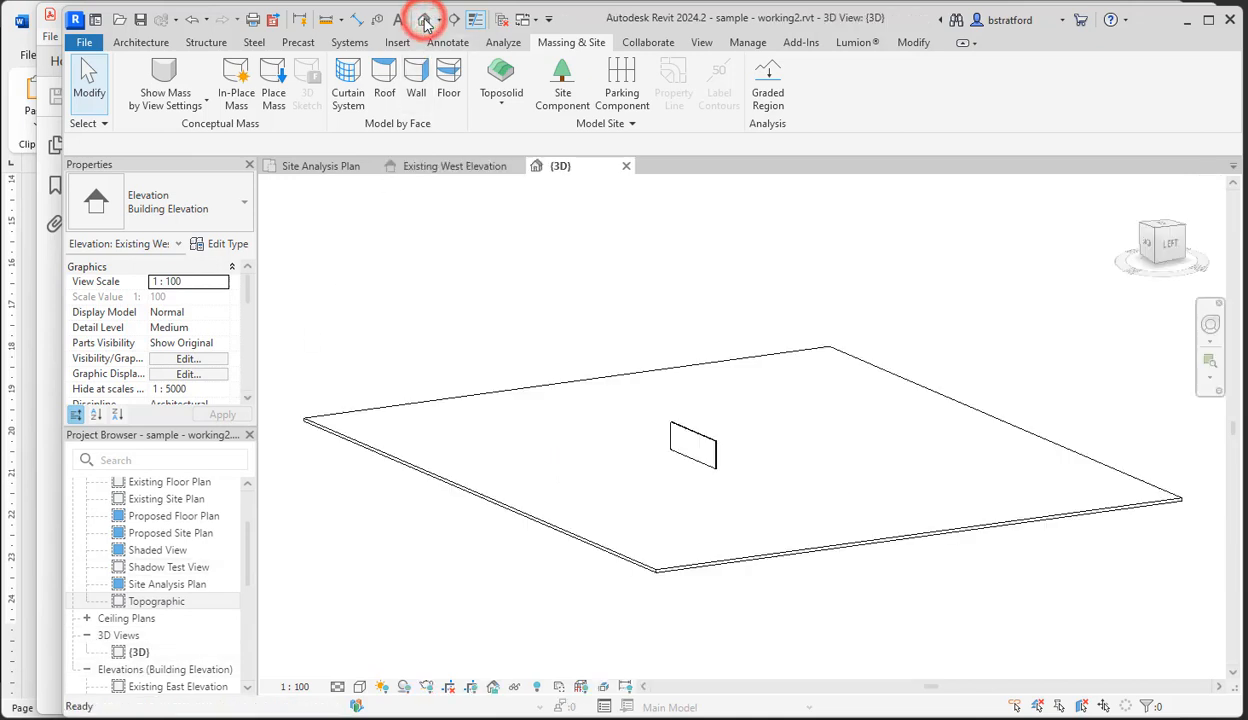
click(571, 528)
click(652, 486)
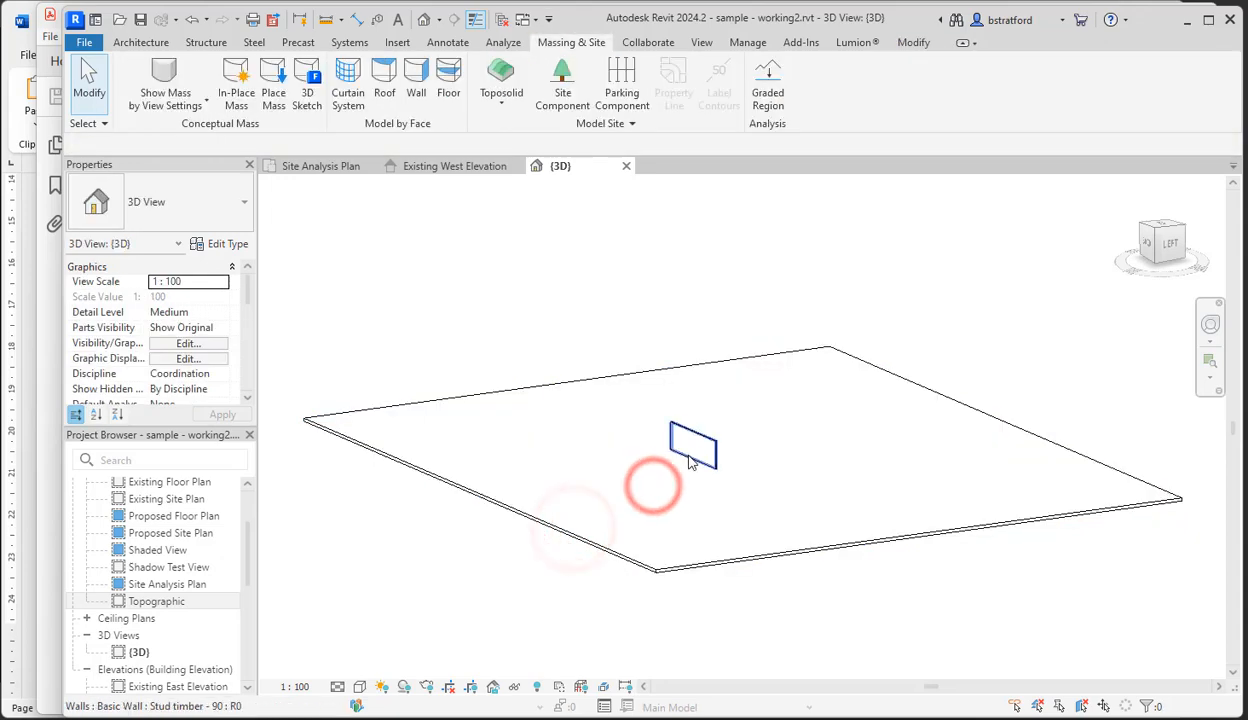
click(679, 453)
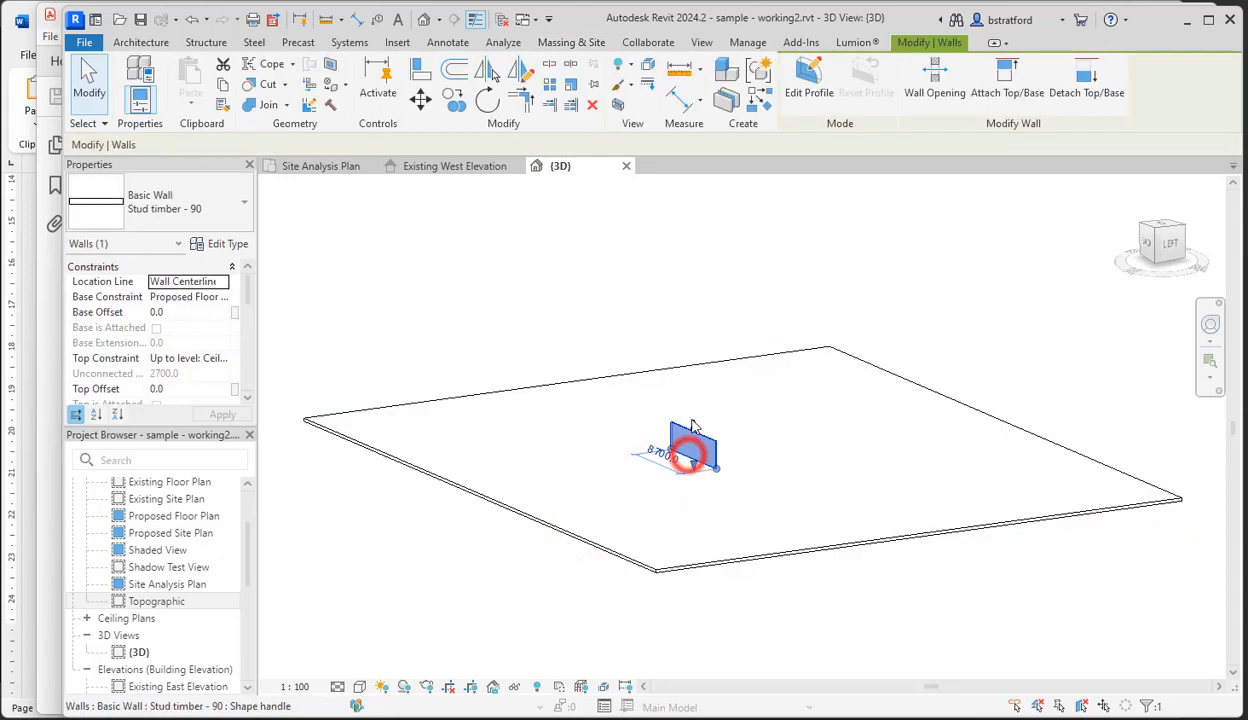
key(Delete)
click(617, 295)
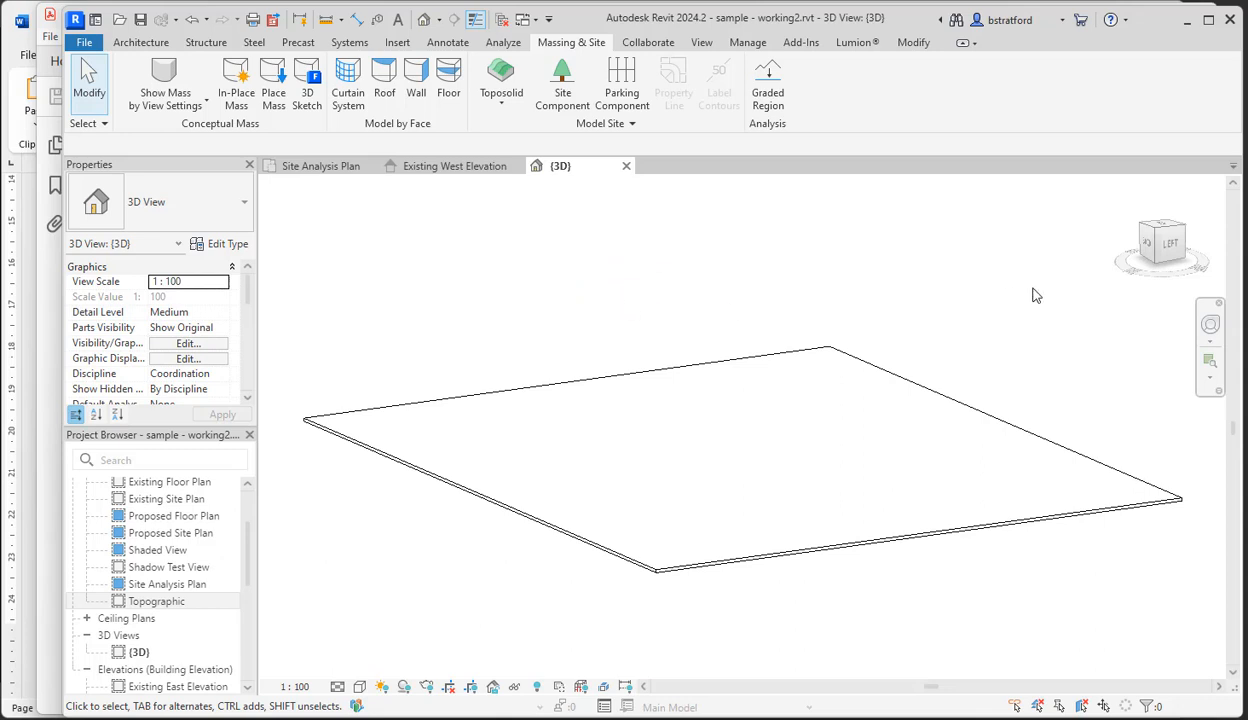
- View the toposolid from a corner in 3D, then close the 3D view and save the project
click(1153, 232)
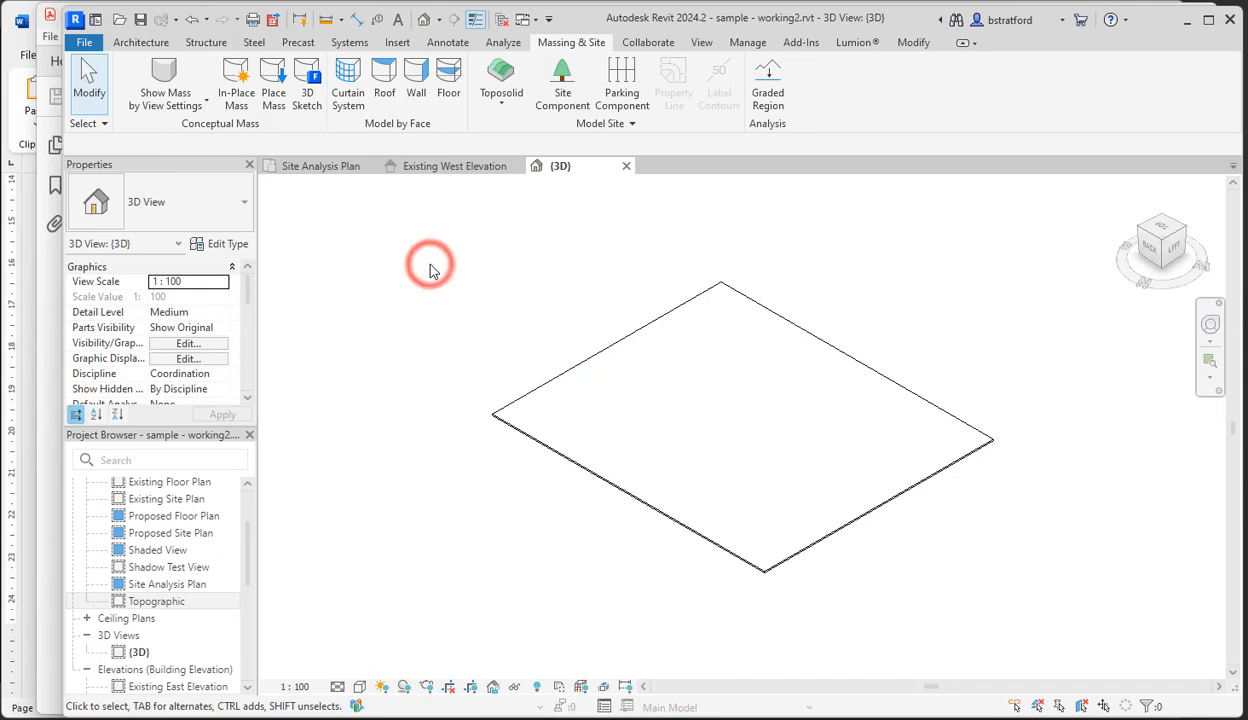
click(626, 171)
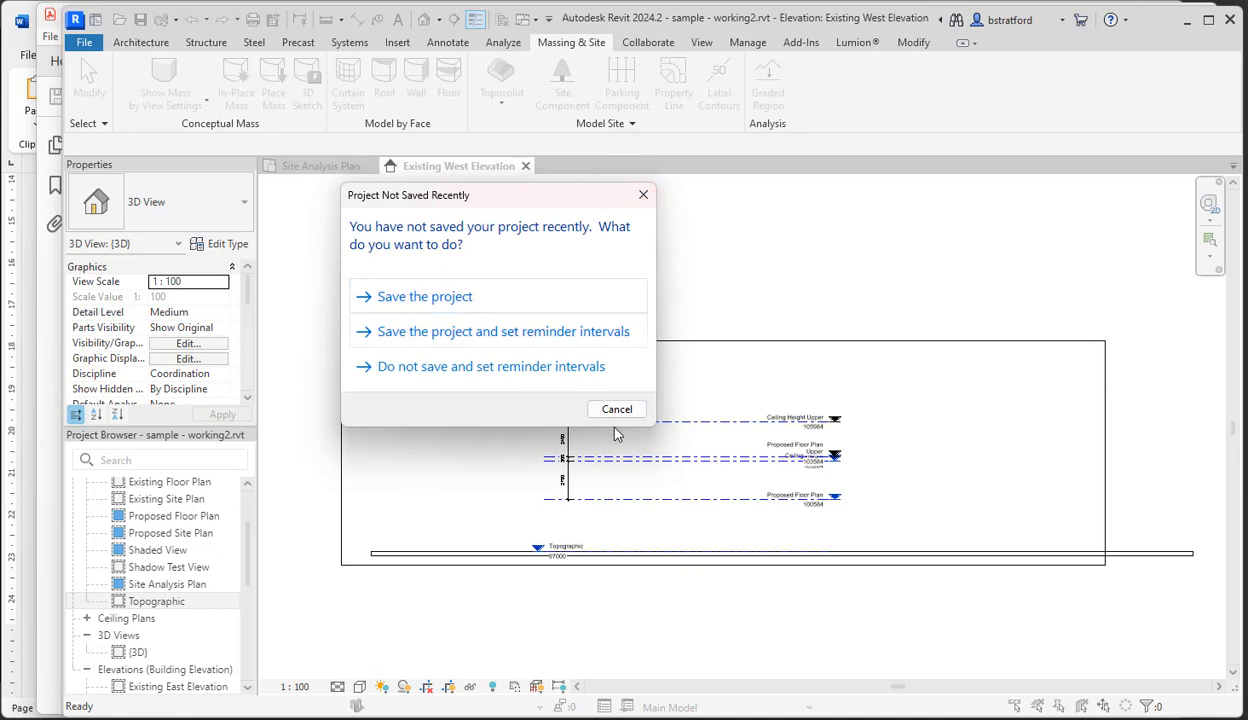
click(434, 298)
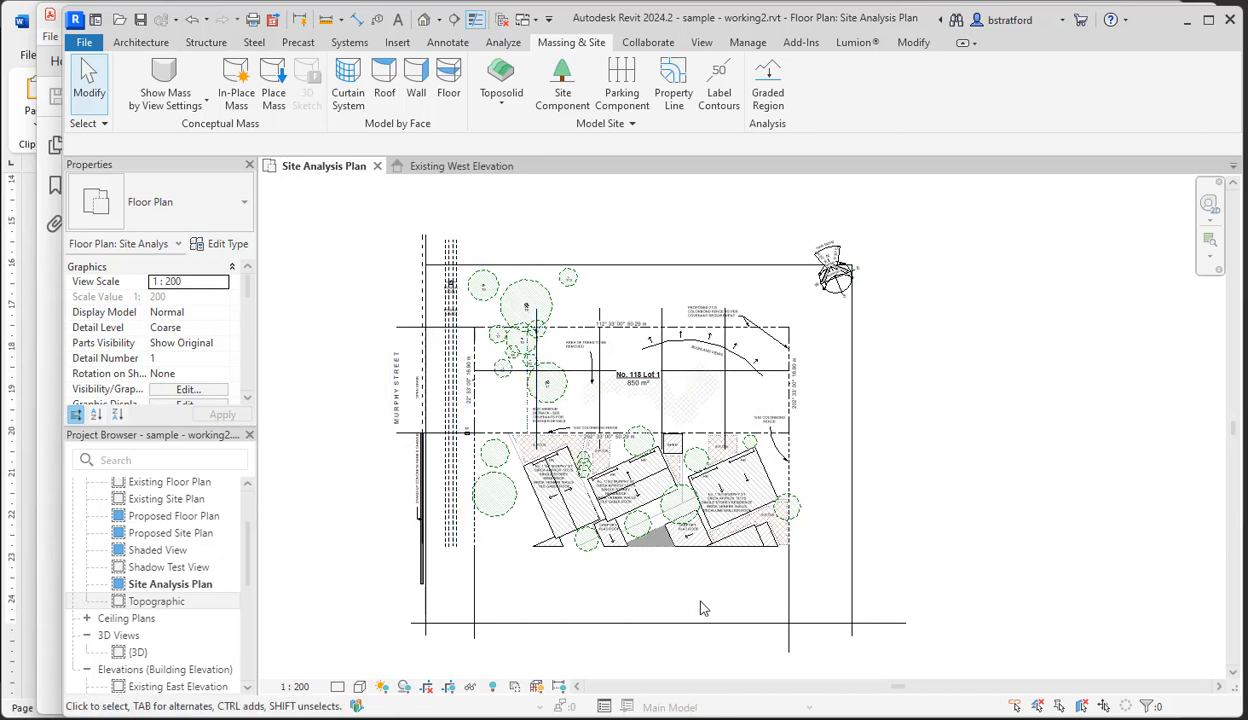
- Select the toposolid in Existing West Elevation and start modifying its sub-elements in the Site Analysis Plan view
click(484, 198)
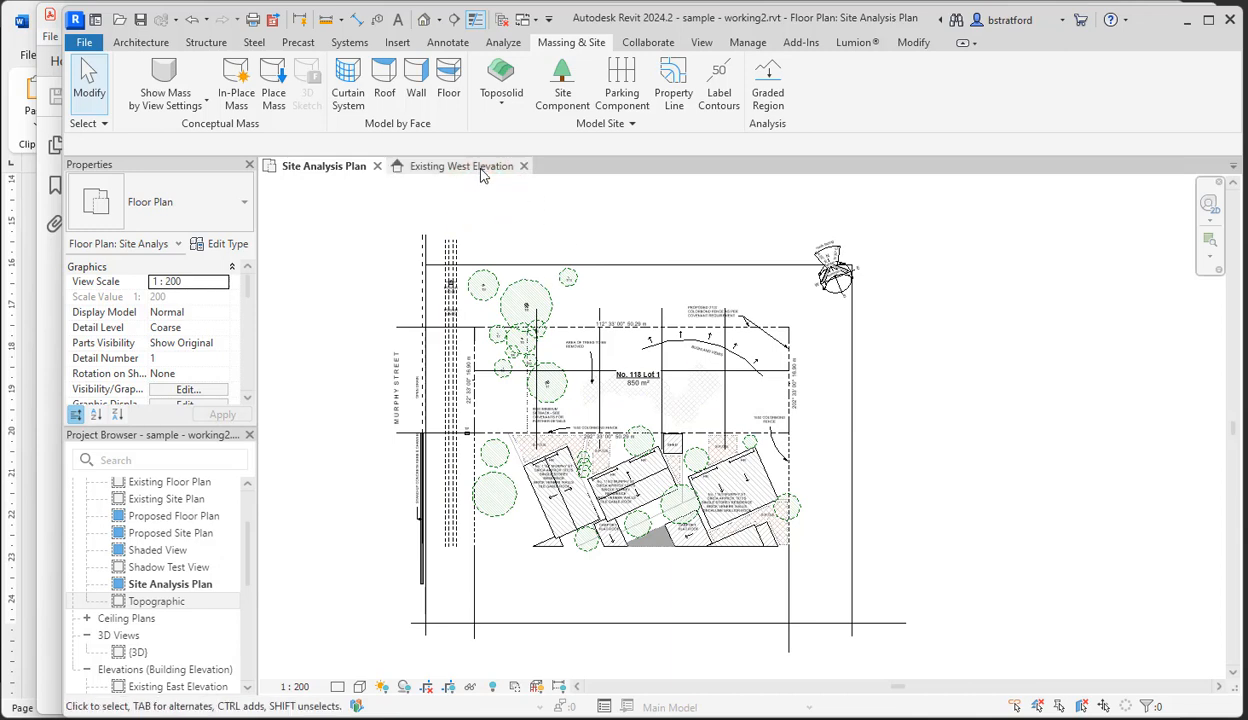
click(480, 170)
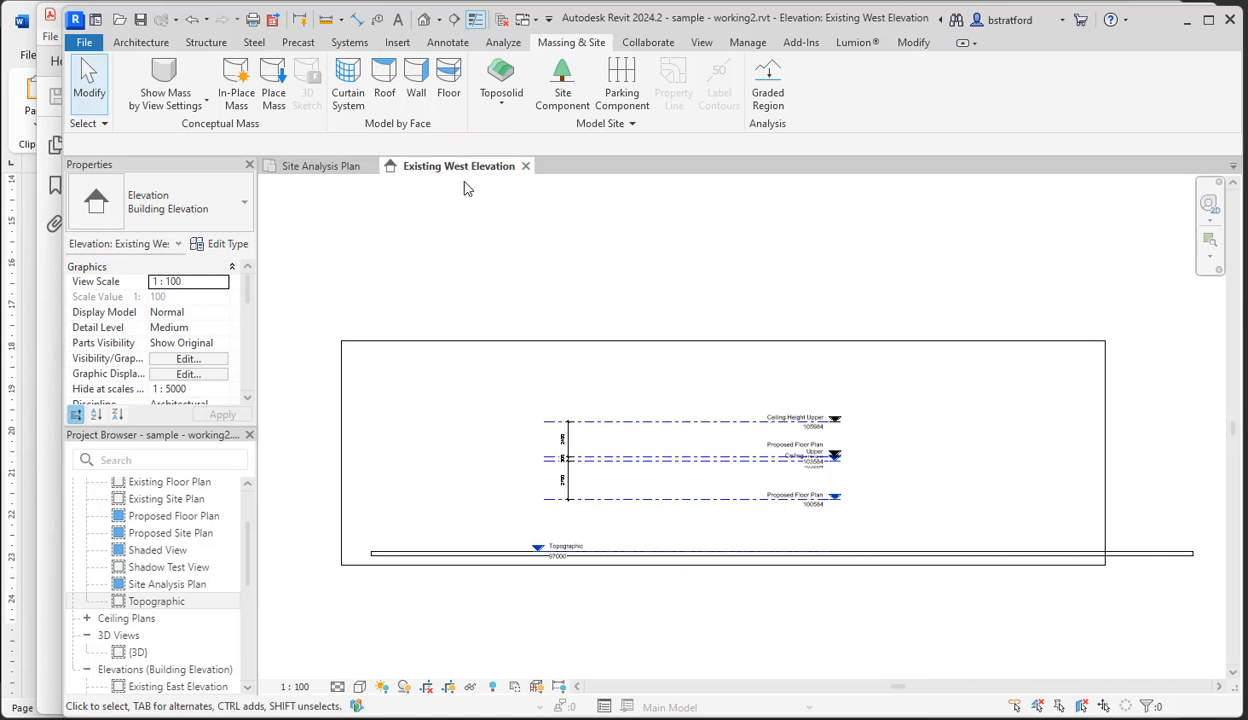
click(433, 552)
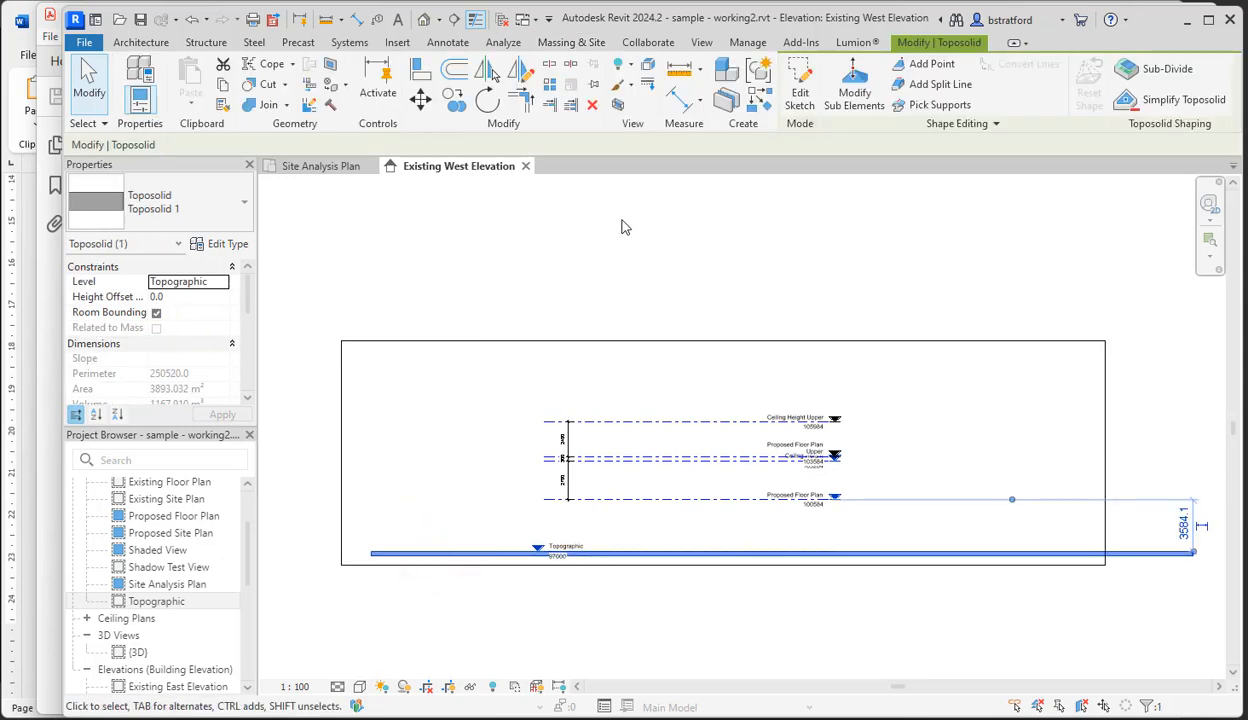
click(332, 166)
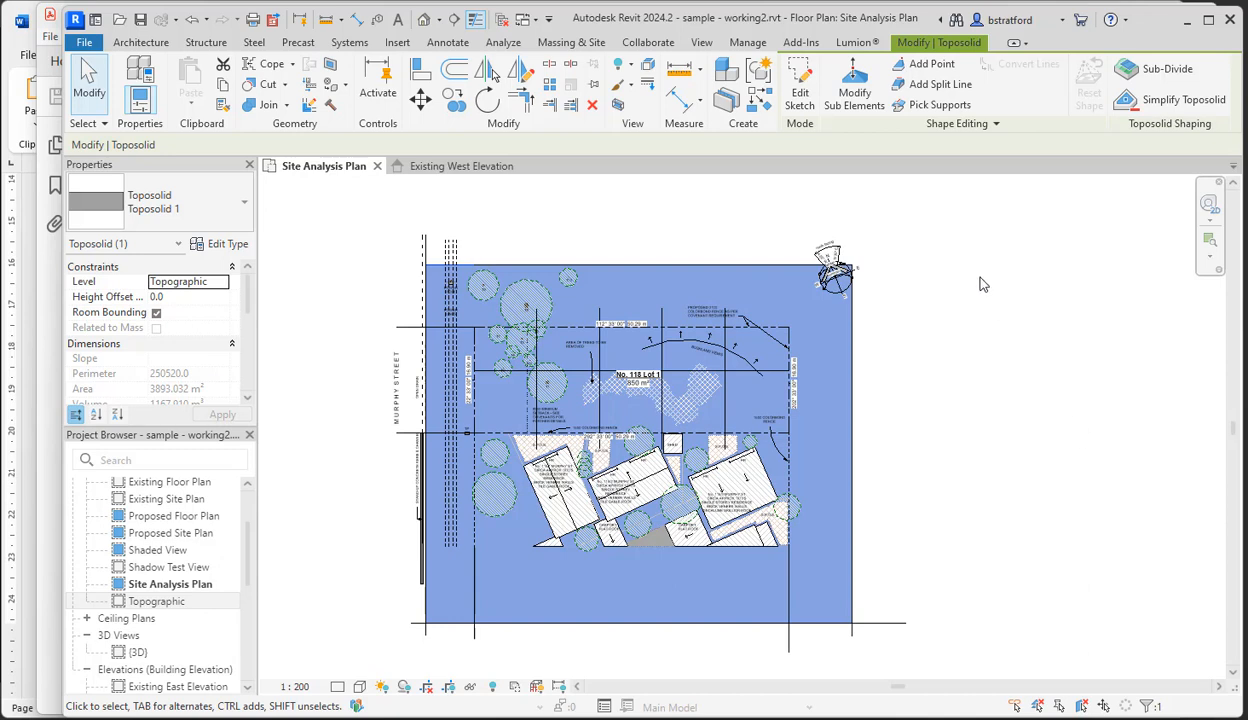
click(856, 99)
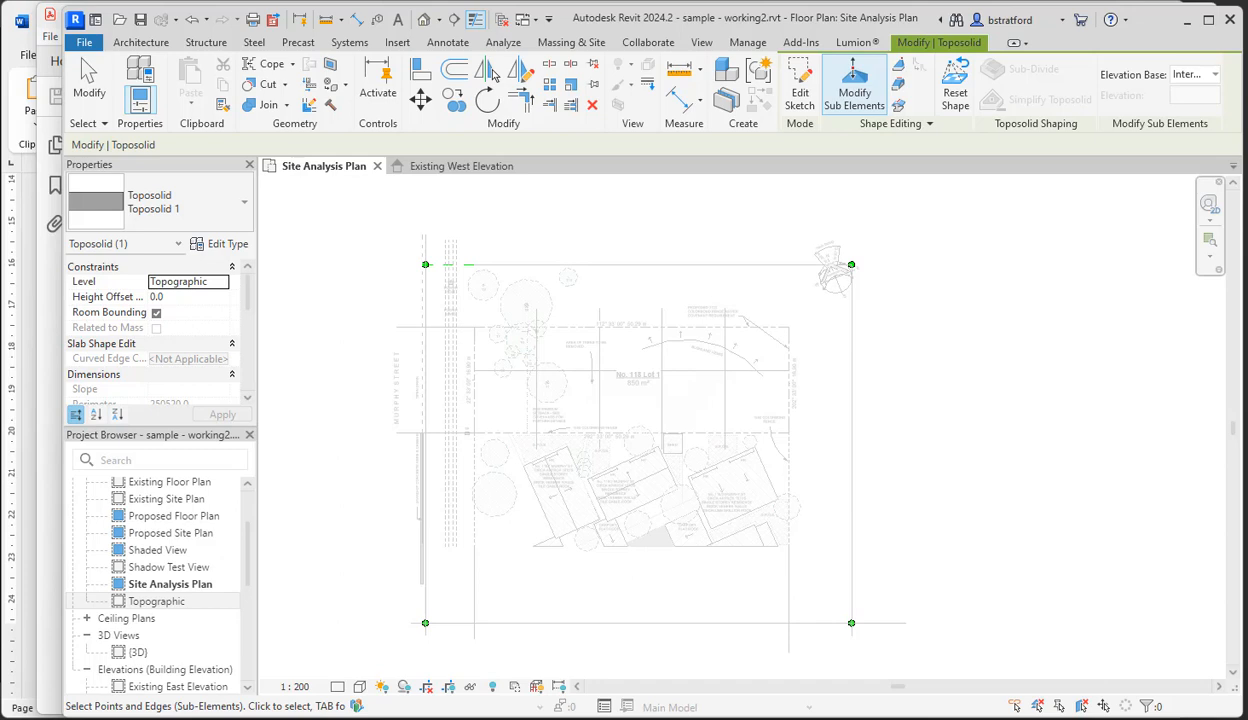
- Consult Site measure-up.pdf in Acrobat, look up point J's reduced level in the Word survey booking sheet, and return to Revit
click(47, 420)
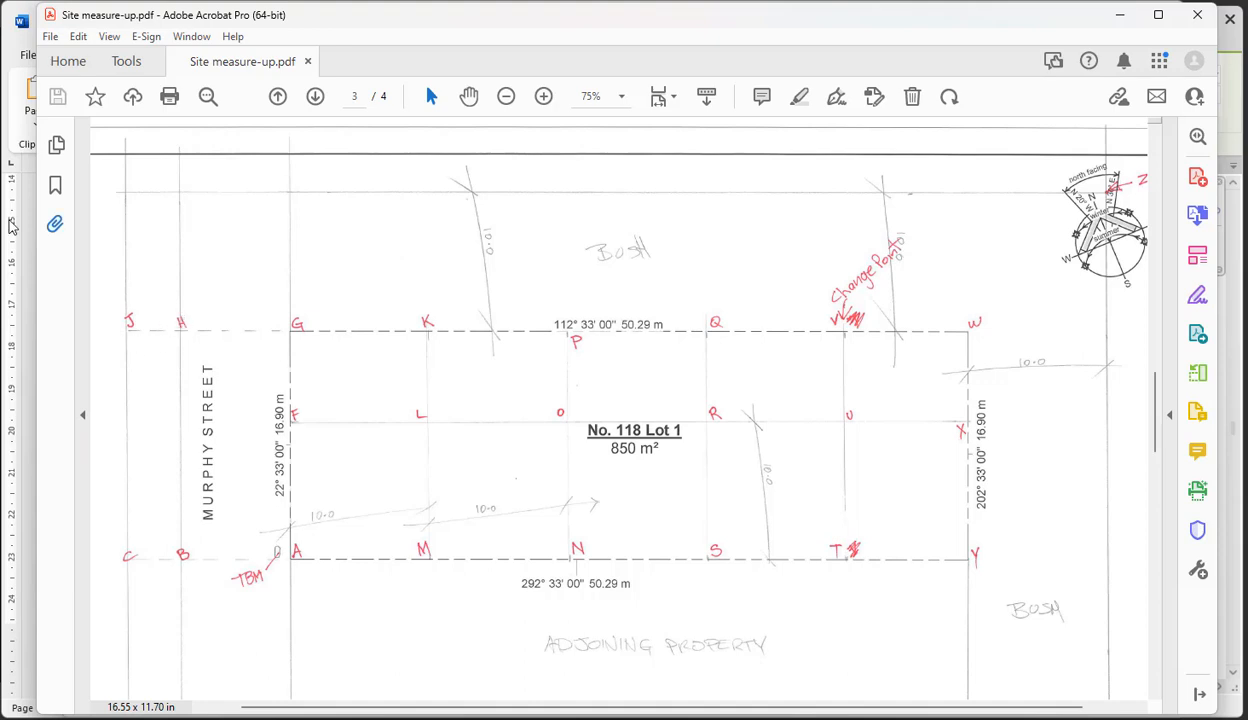
click(15, 66)
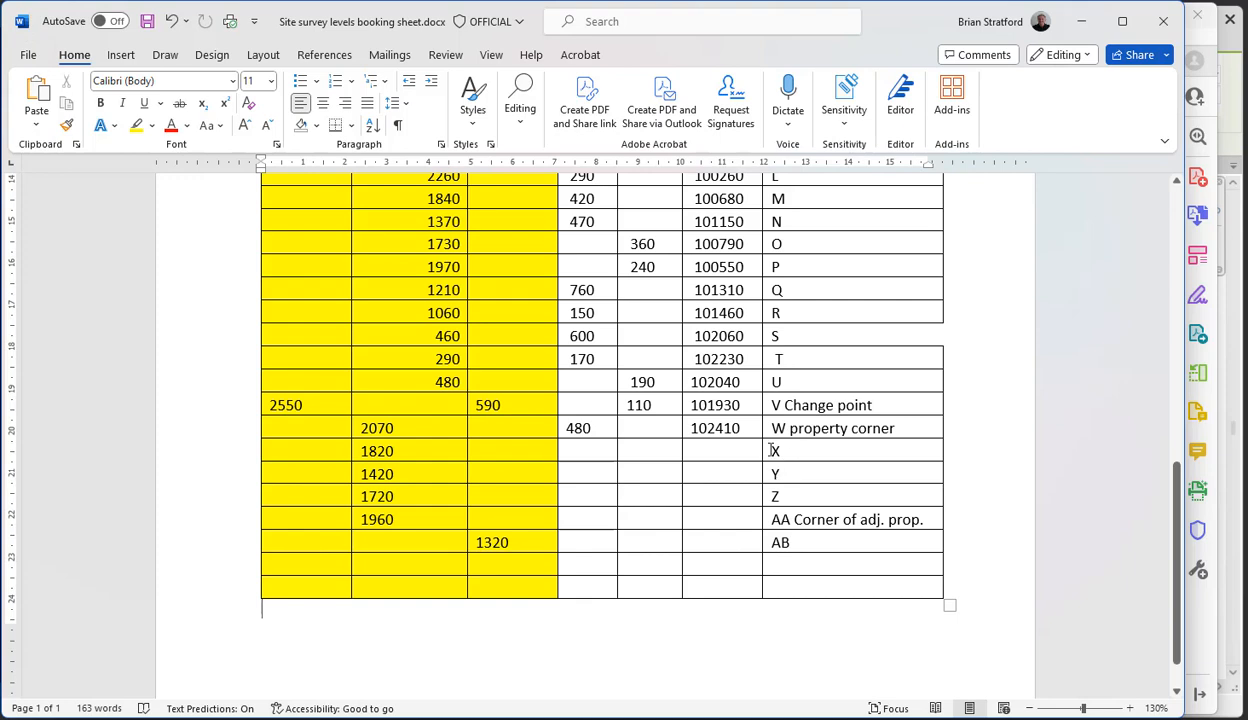
scroll(808, 405, up, 4)
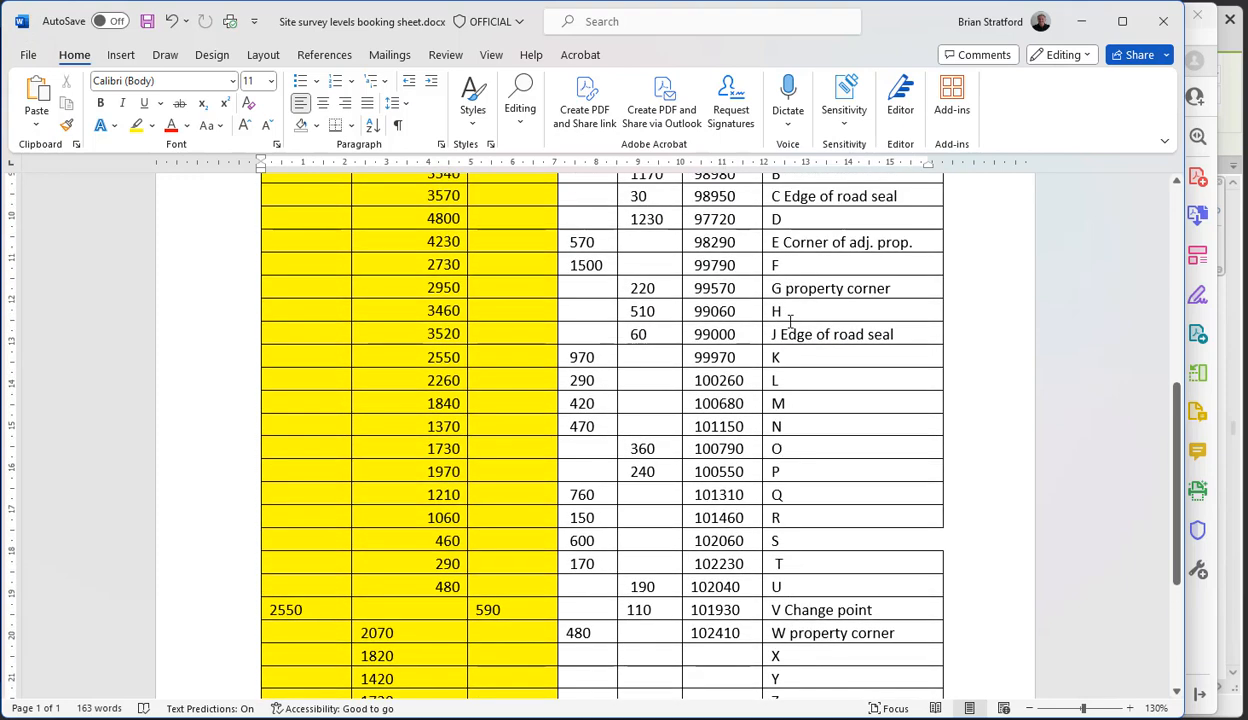
double_click(733, 335)
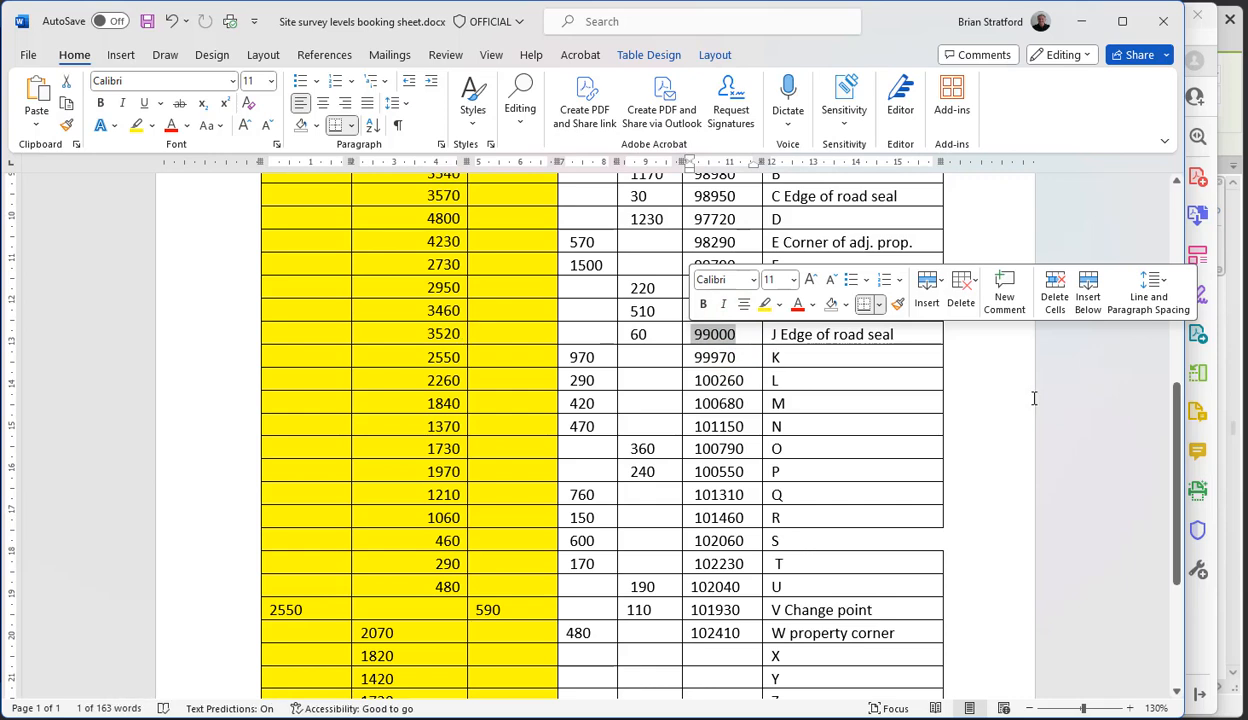
click(1240, 93)
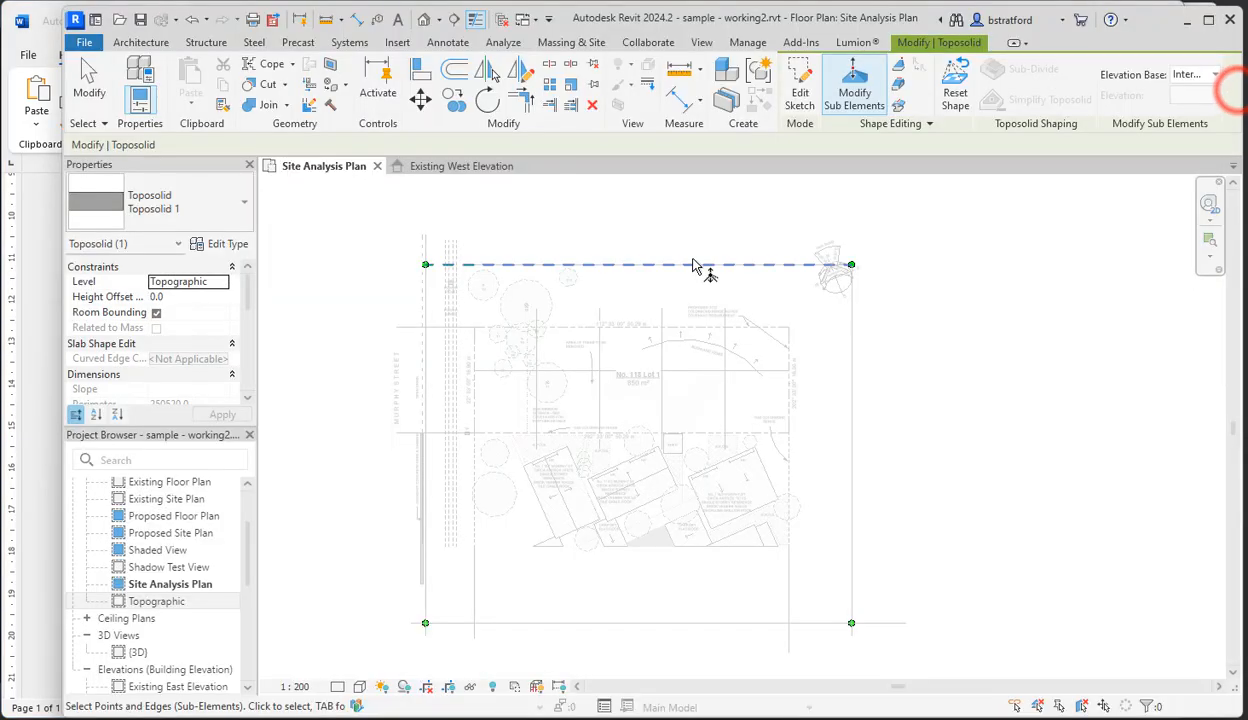
- Set the elevation of the toposolid's upper corner point on the Murphy Street side to 99000
click(424, 267)
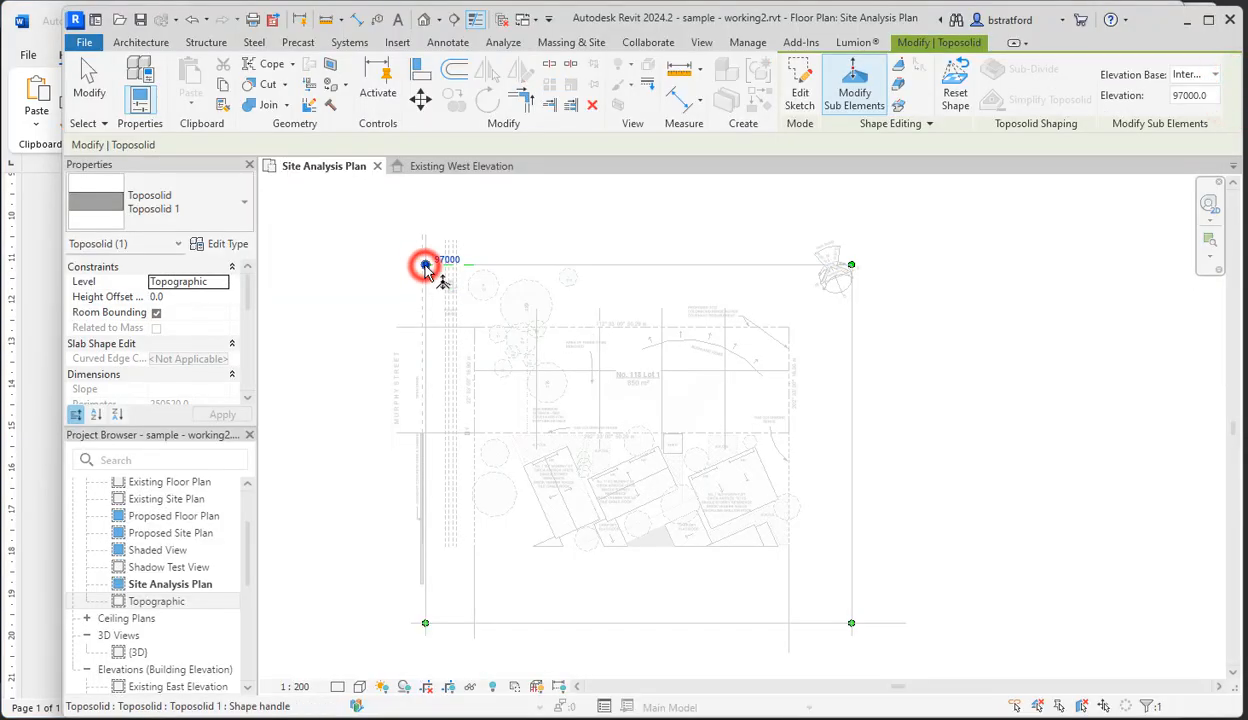
click(443, 259)
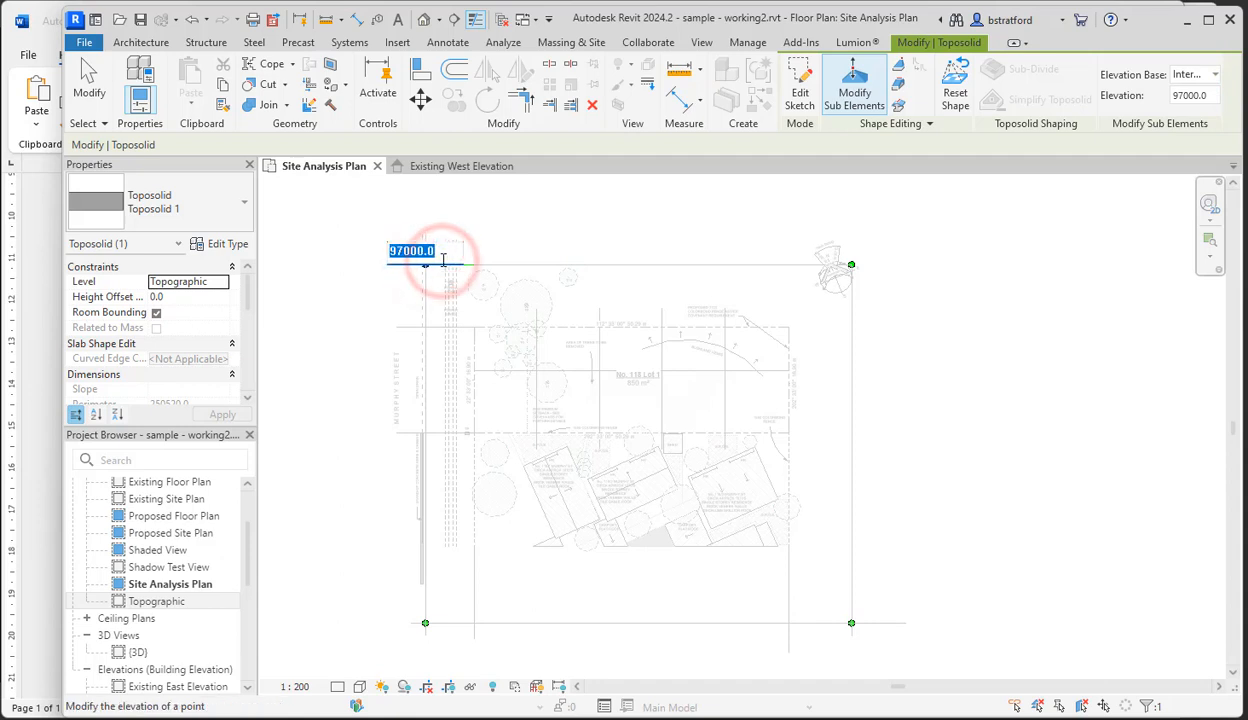
text(9)
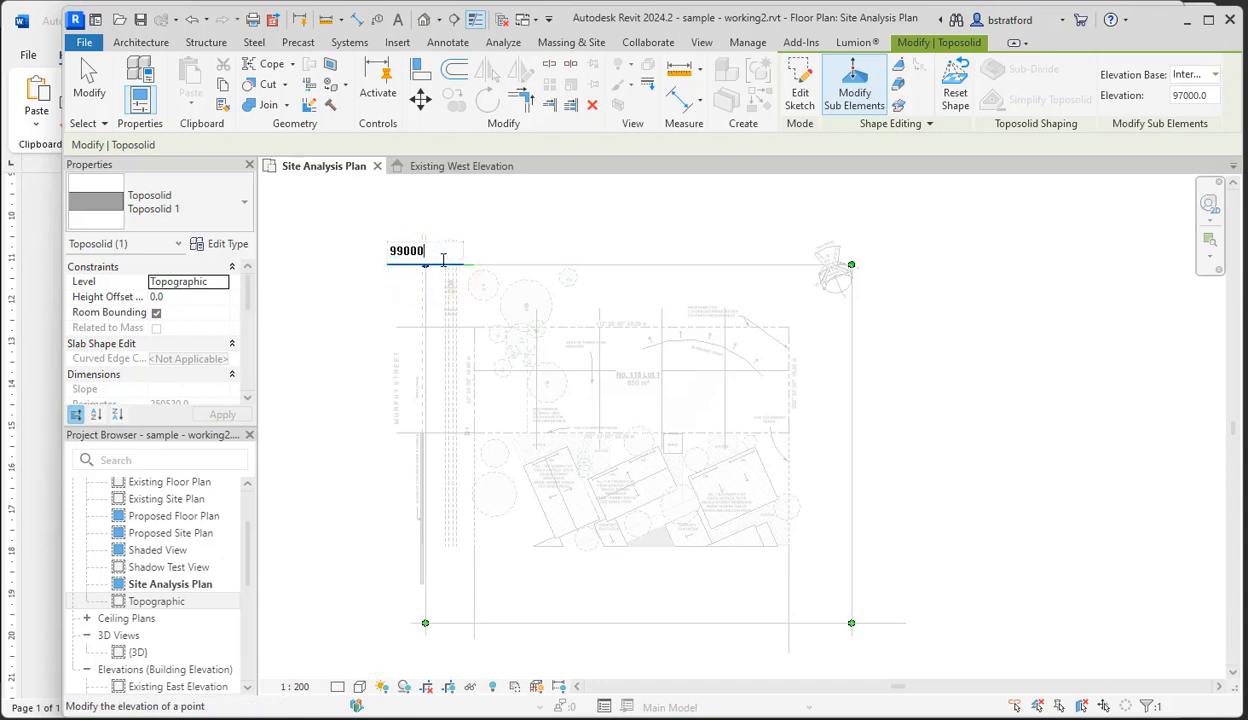
text(9000)
click(478, 245)
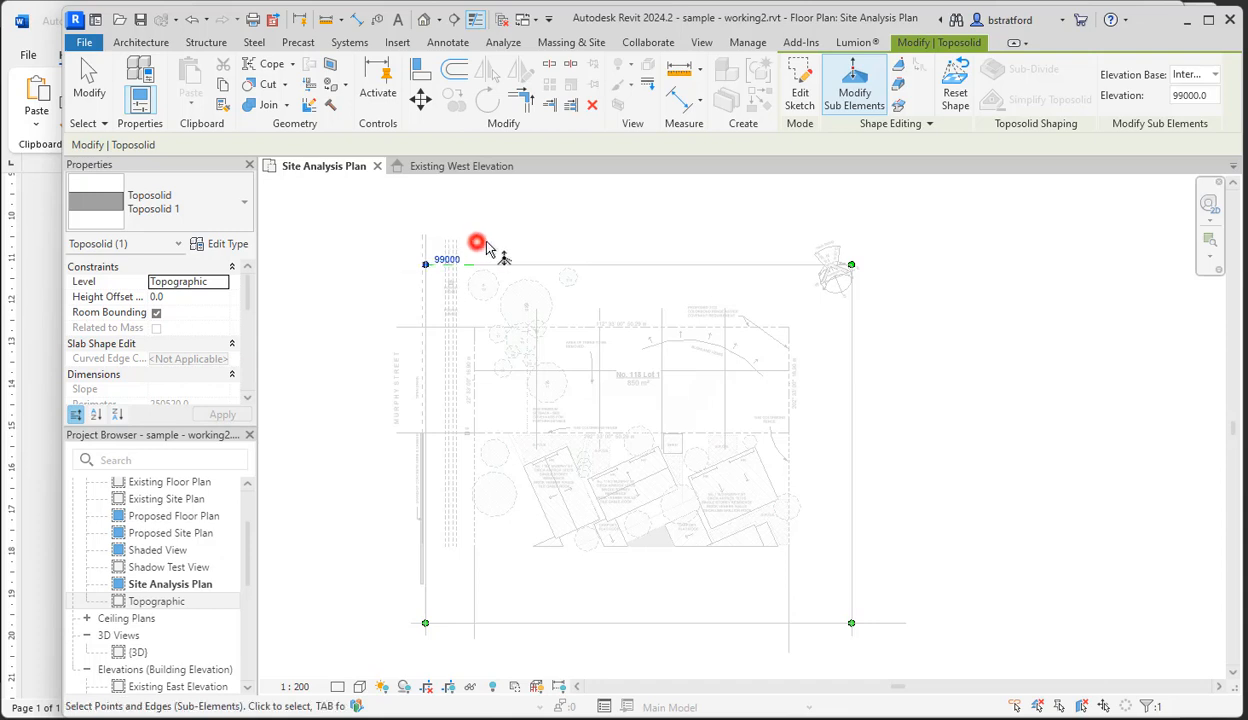
click(427, 268)
click(1213, 95)
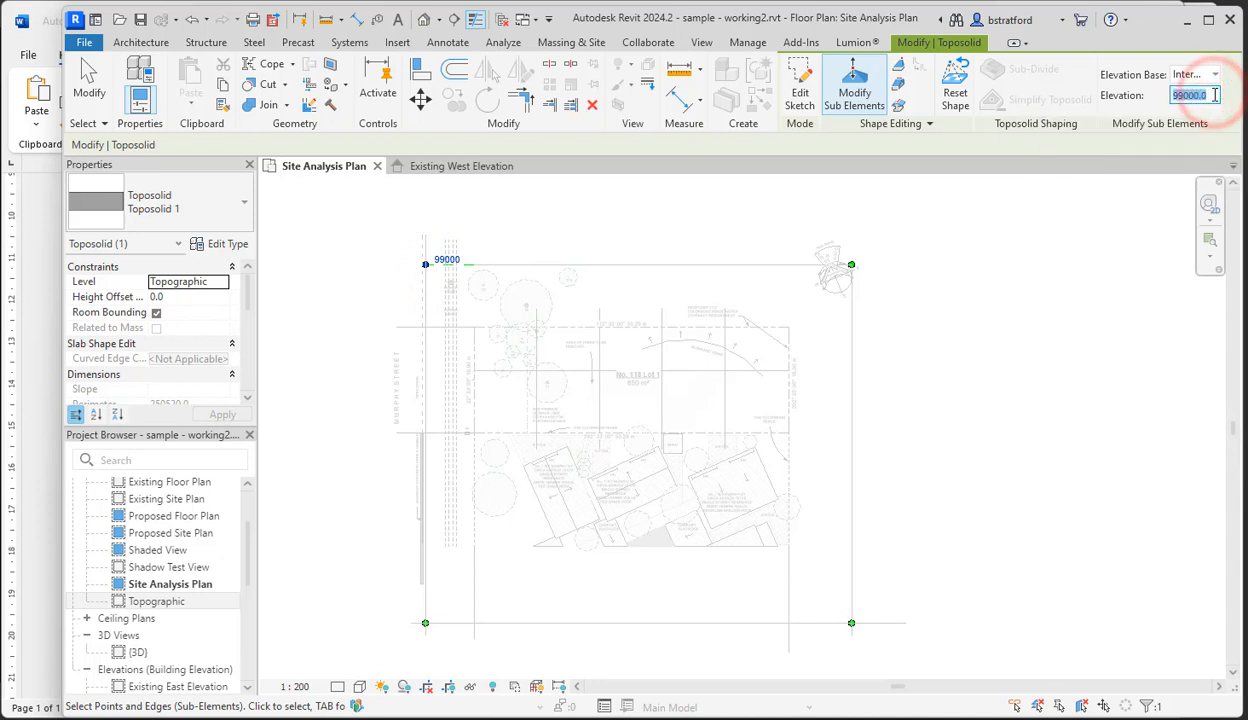
click(594, 236)
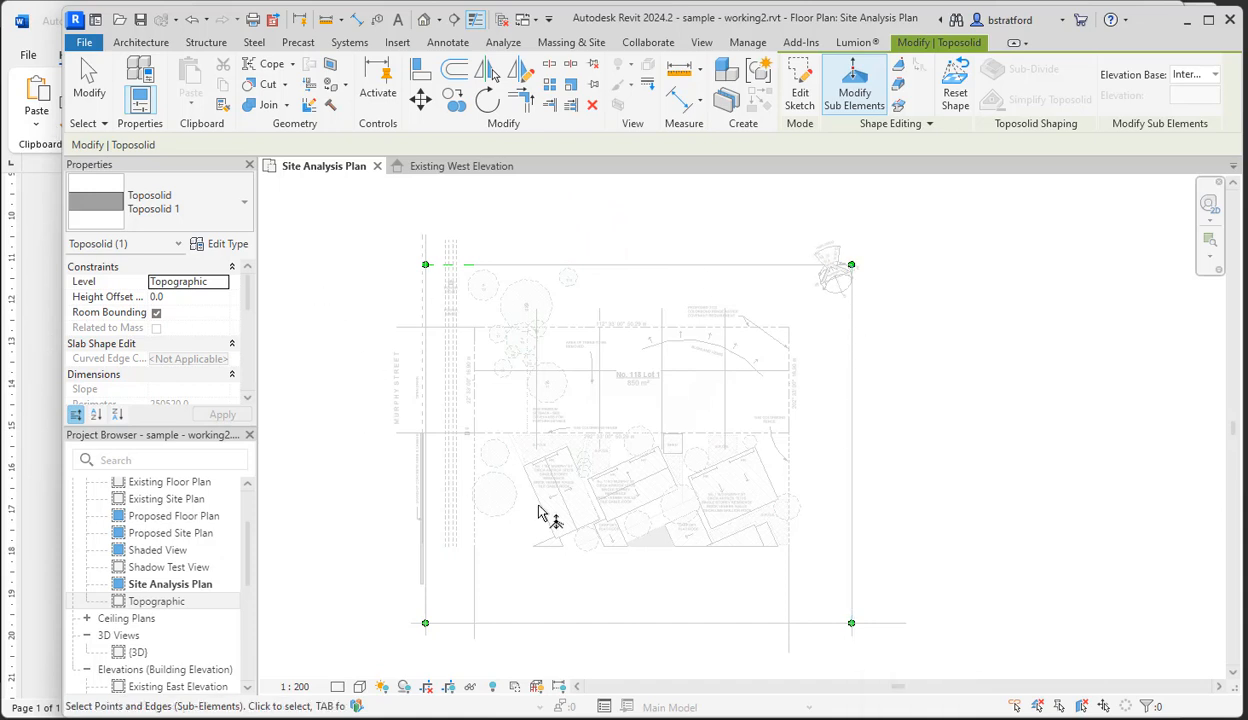
- Check the upper corner away from Murphy Street in Site measure-up.pdf, then set that toposolid corner's elevation to 102760 in Revit
key(alt+Tab)
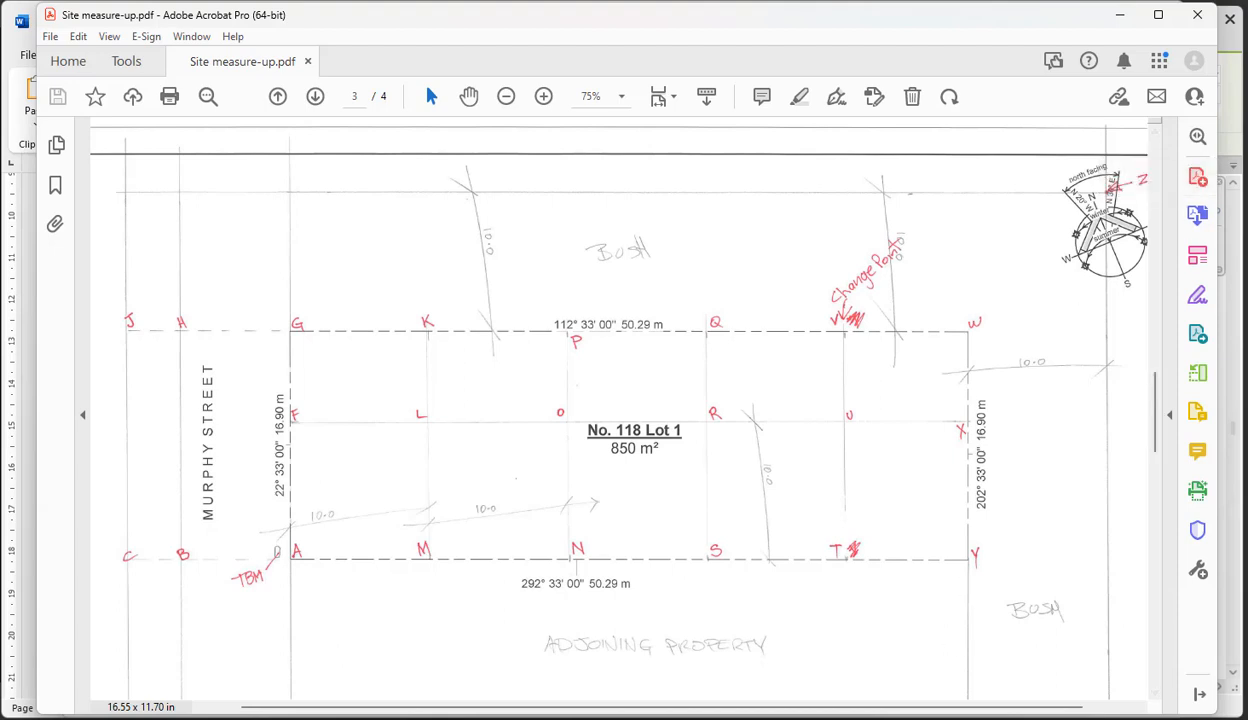
drag(940, 712, 995, 708)
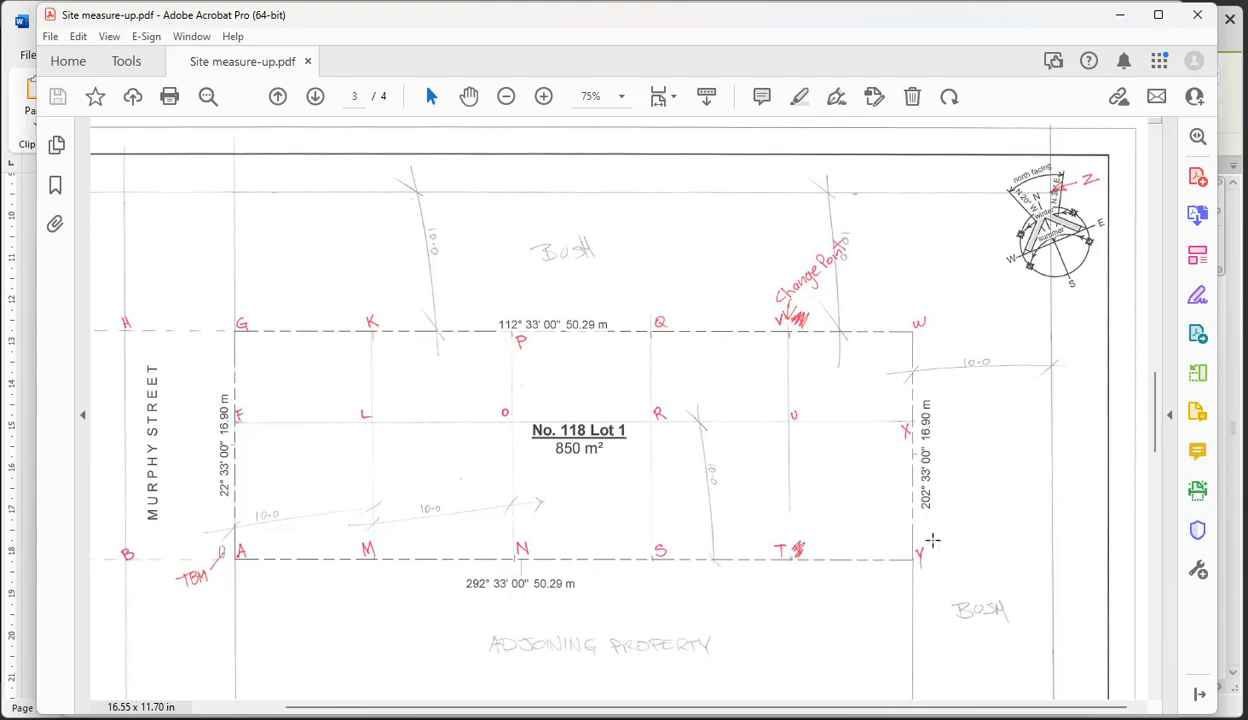
click(1232, 90)
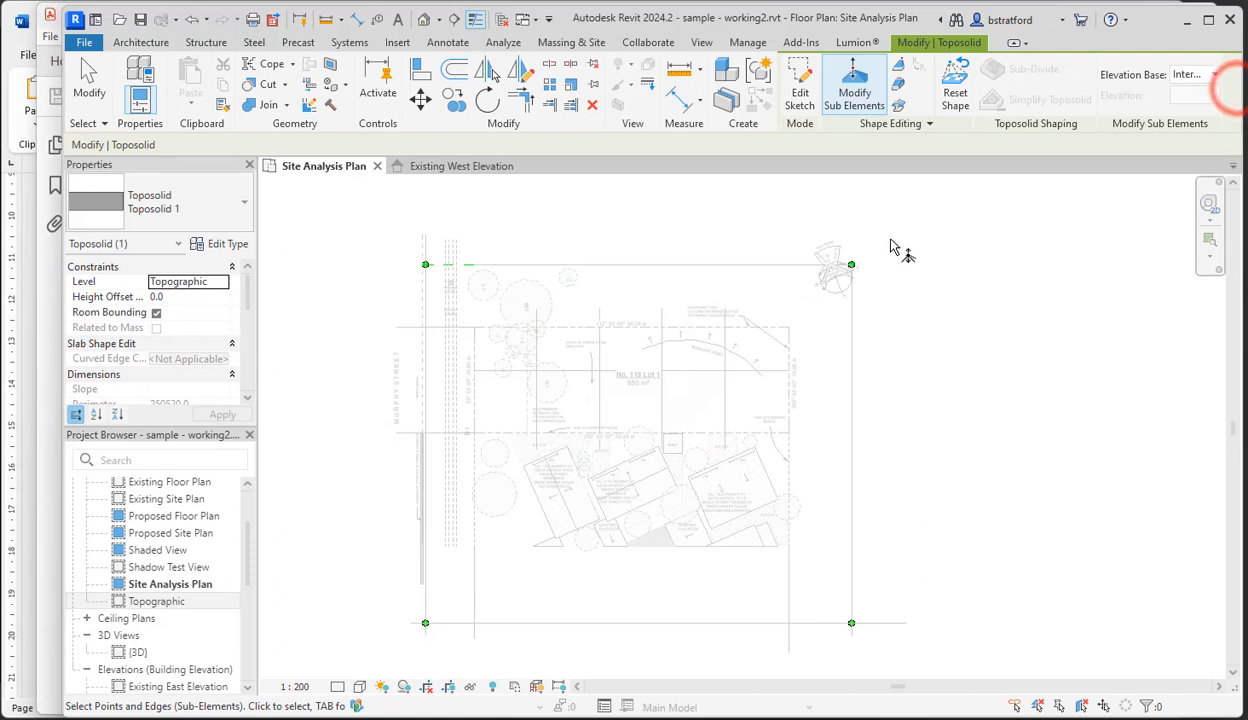
click(851, 264)
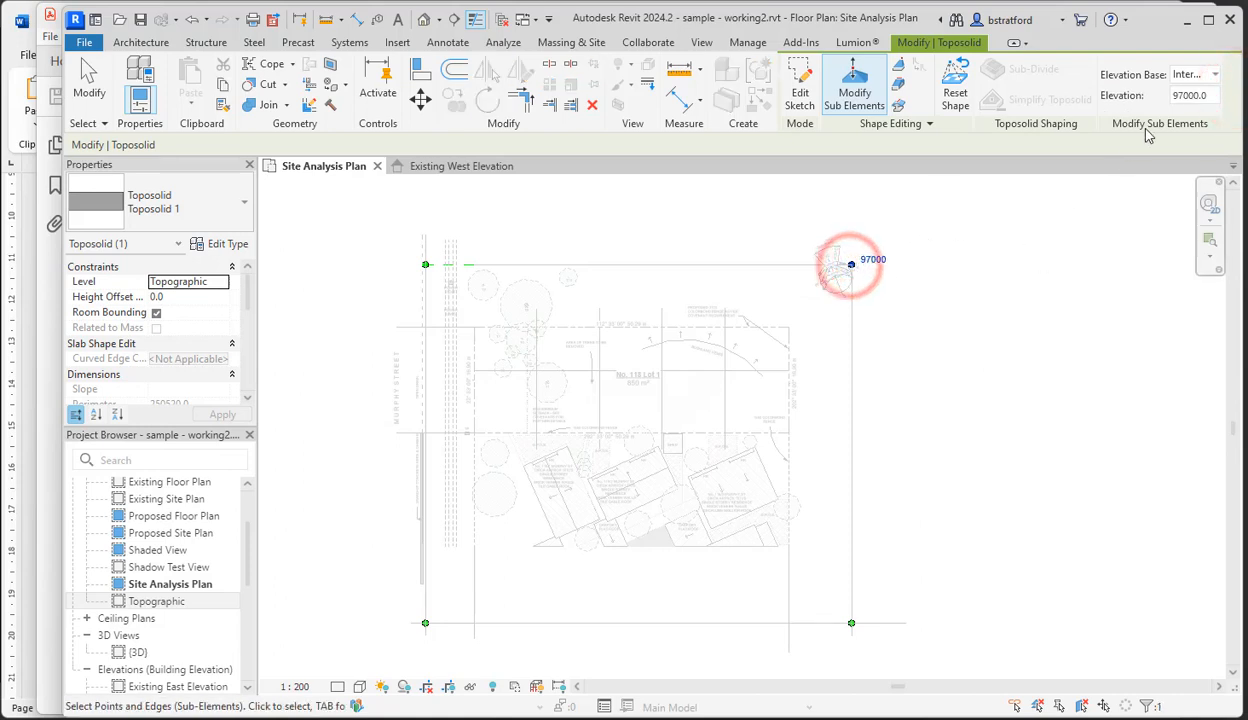
click(1206, 95)
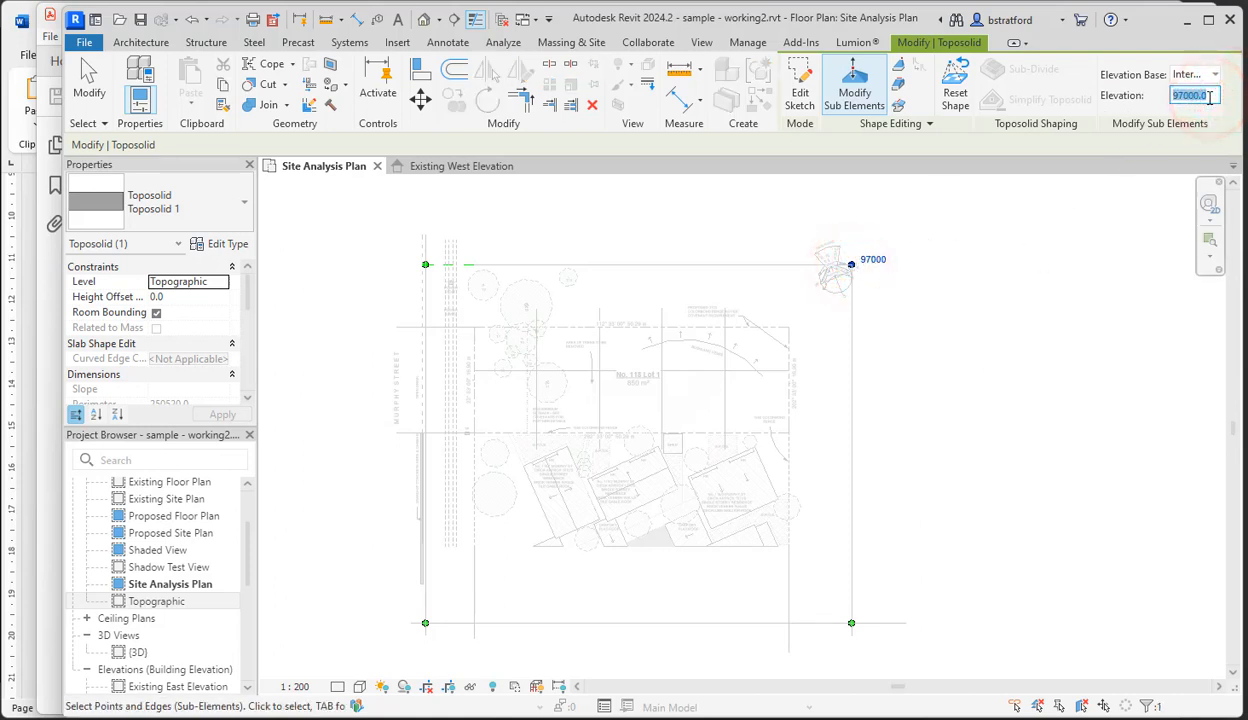
text(102760)
key(Return)
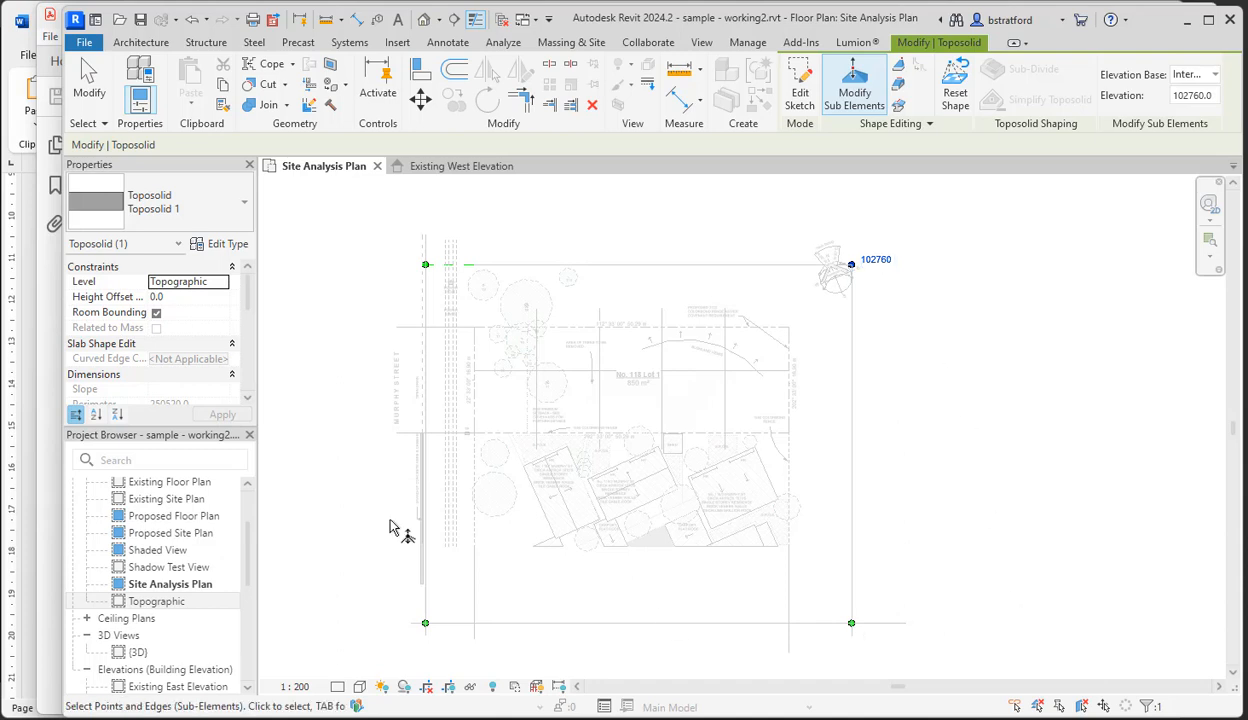
- Consult Site measure-up.pdf for the lower corner points, check the levels in the Word survey booking sheet, and return to Revit
click(42, 392)
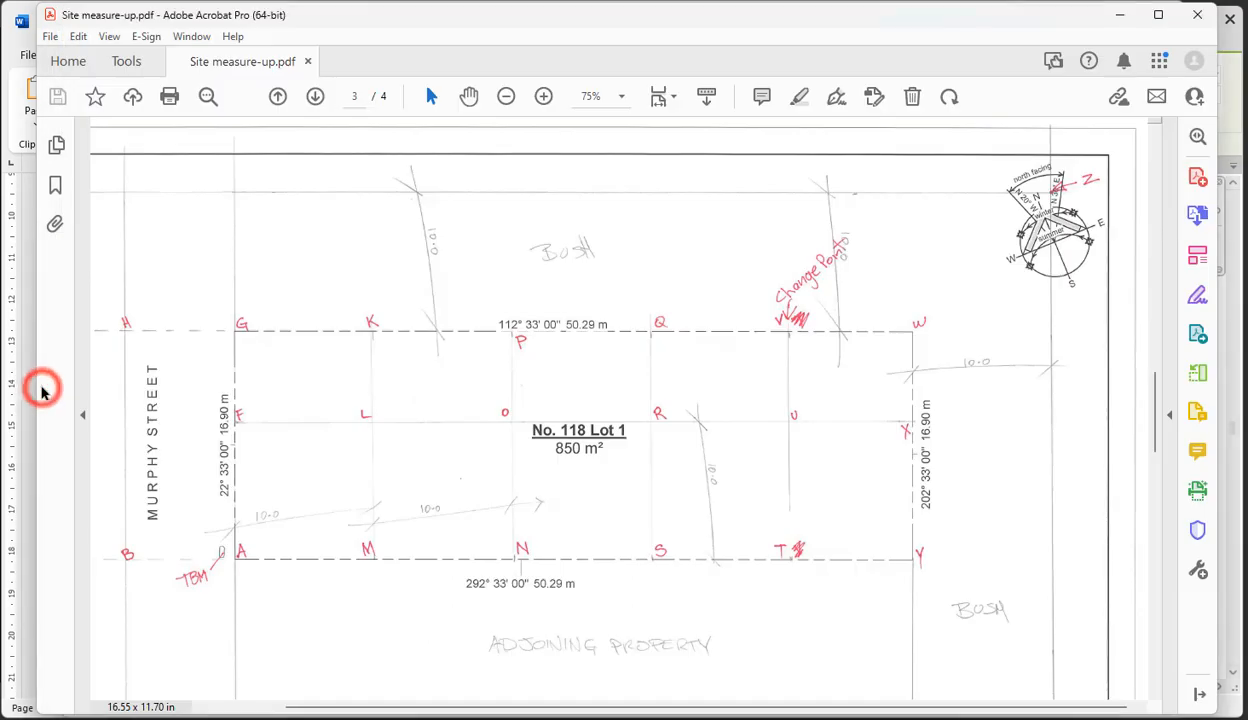
scroll(42, 388, down, 5)
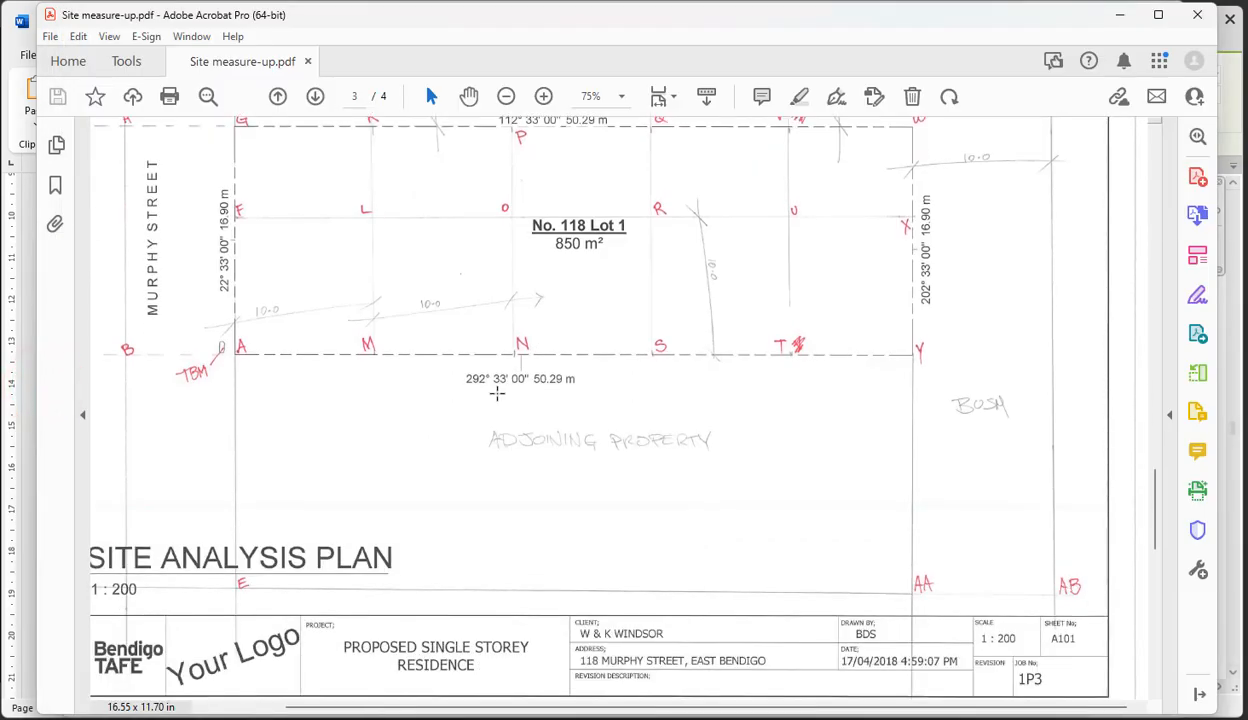
click(30, 352)
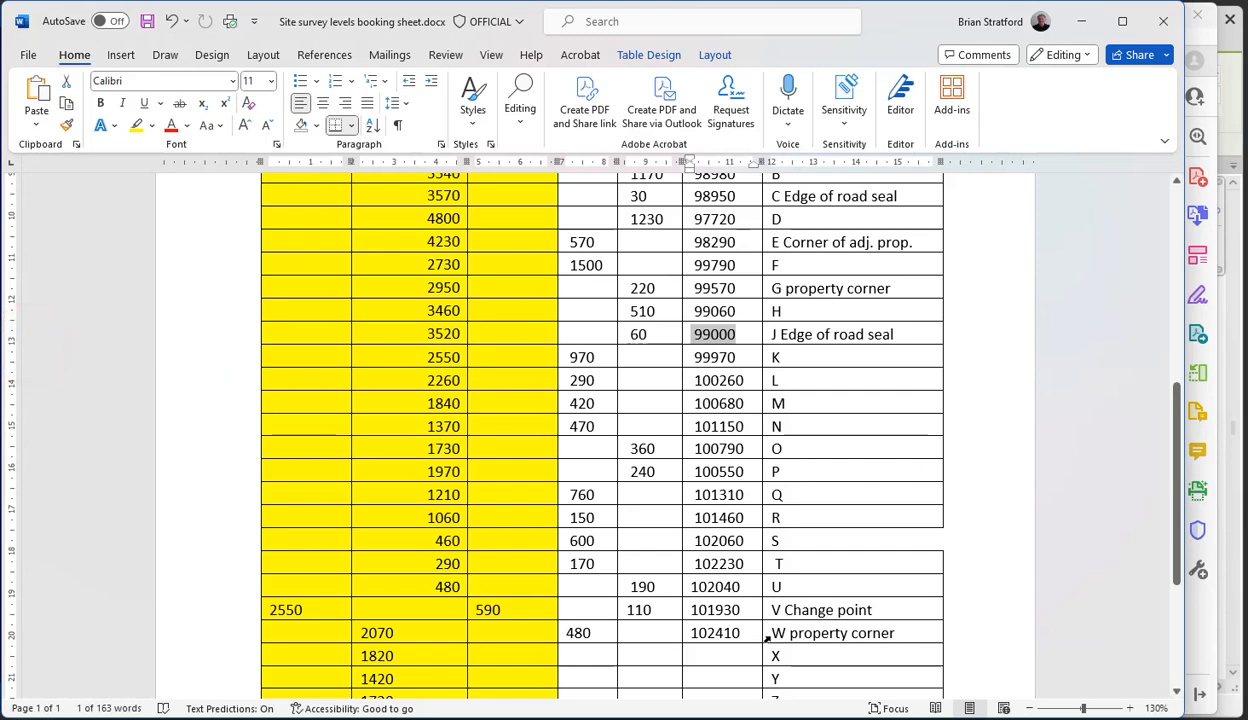
scroll(770, 635, down, 5)
scroll(780, 630, up, 4)
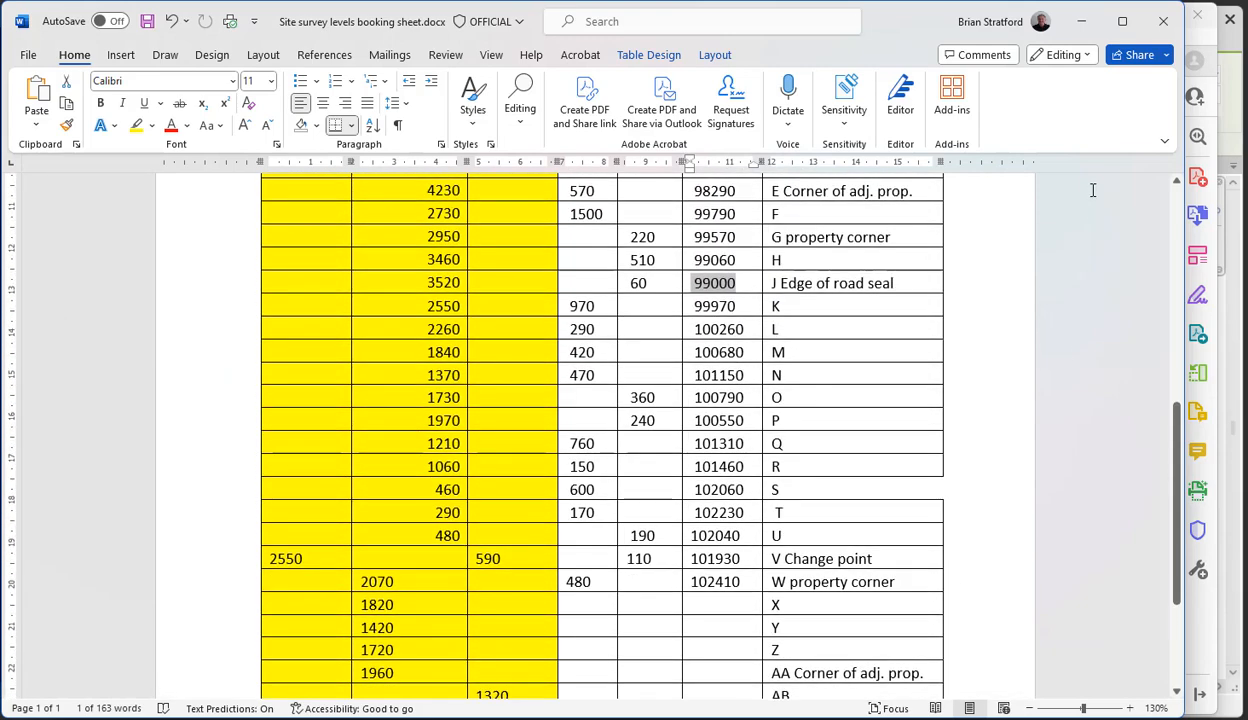
click(1081, 21)
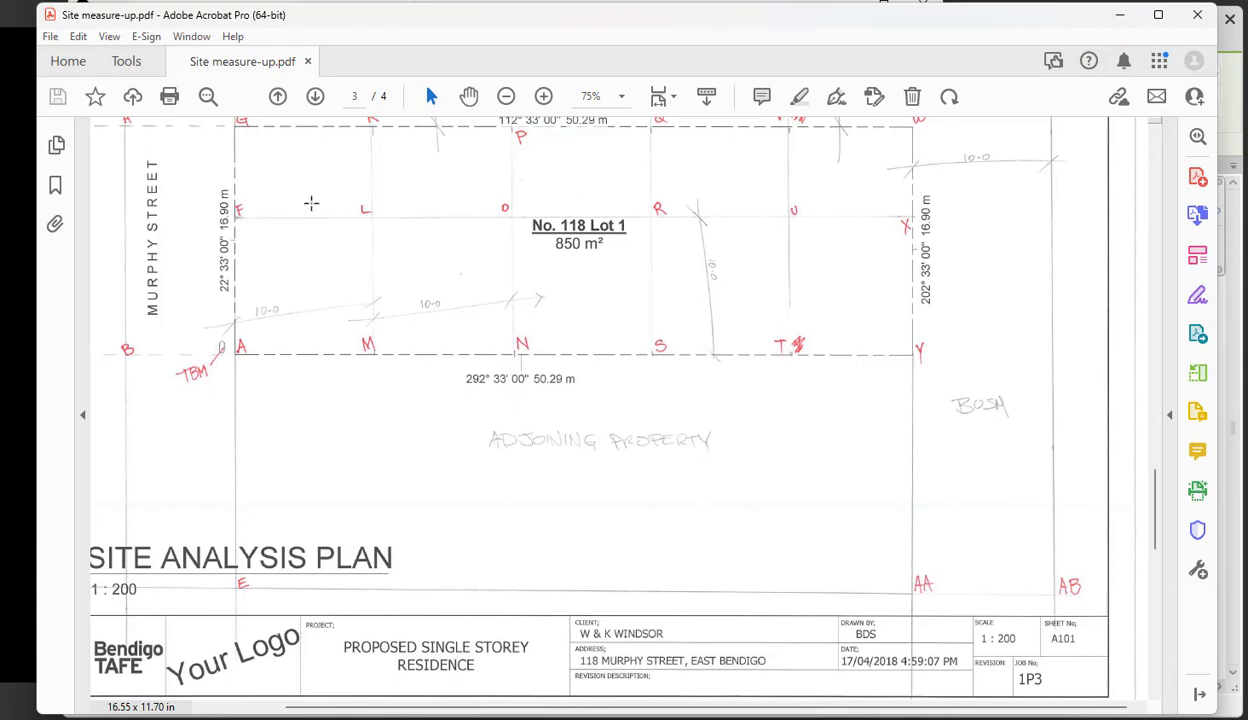
click(1236, 92)
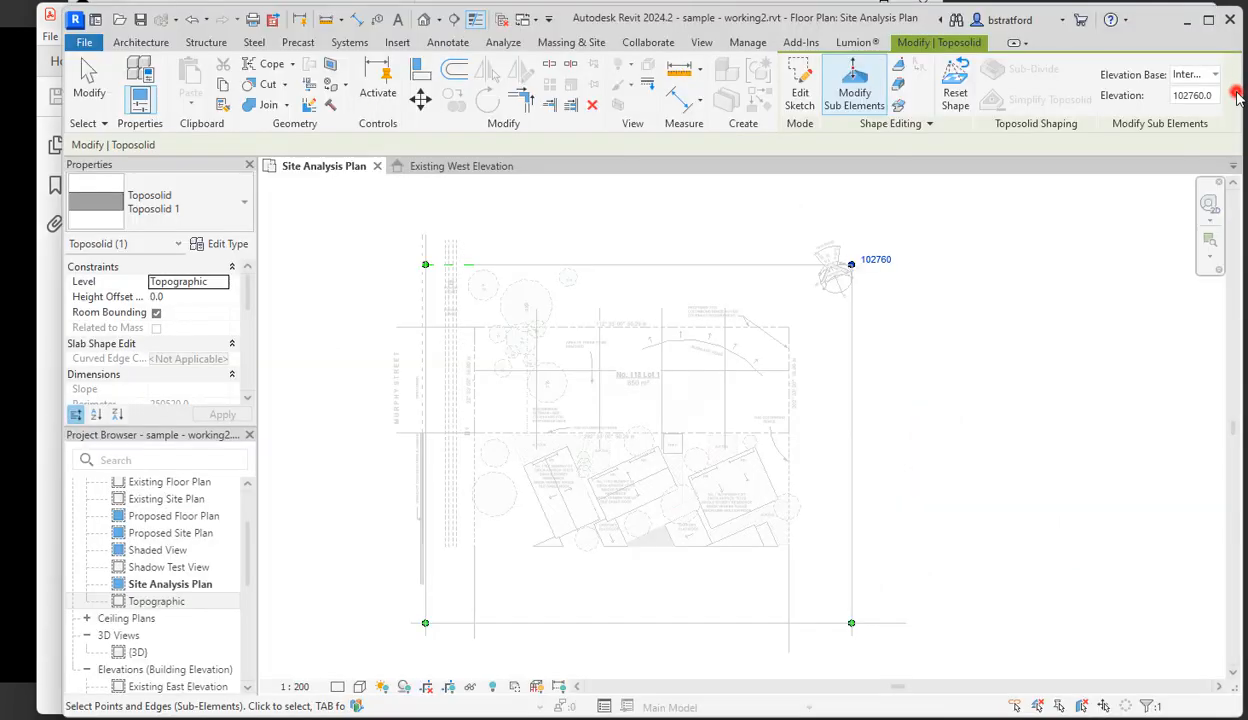
- Set the elevation of the toposolid's lower corner point away from Murphy Street to 103160
click(850, 624)
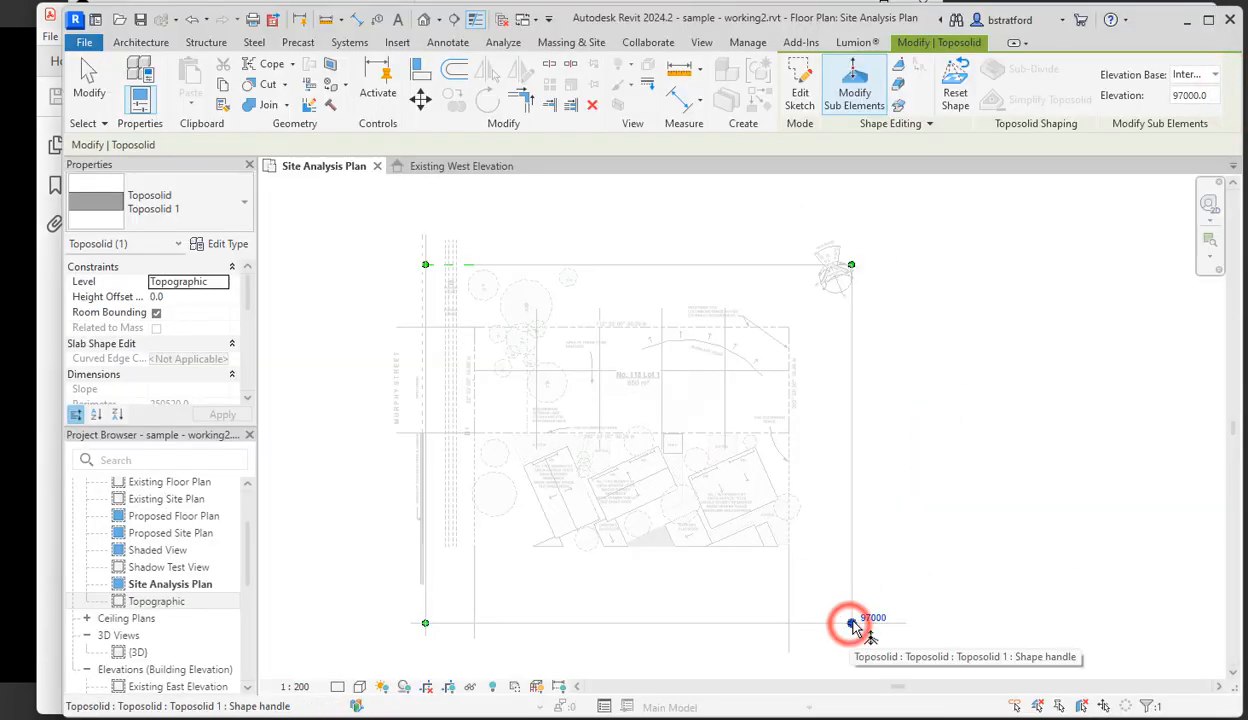
click(872, 612)
text(103160)
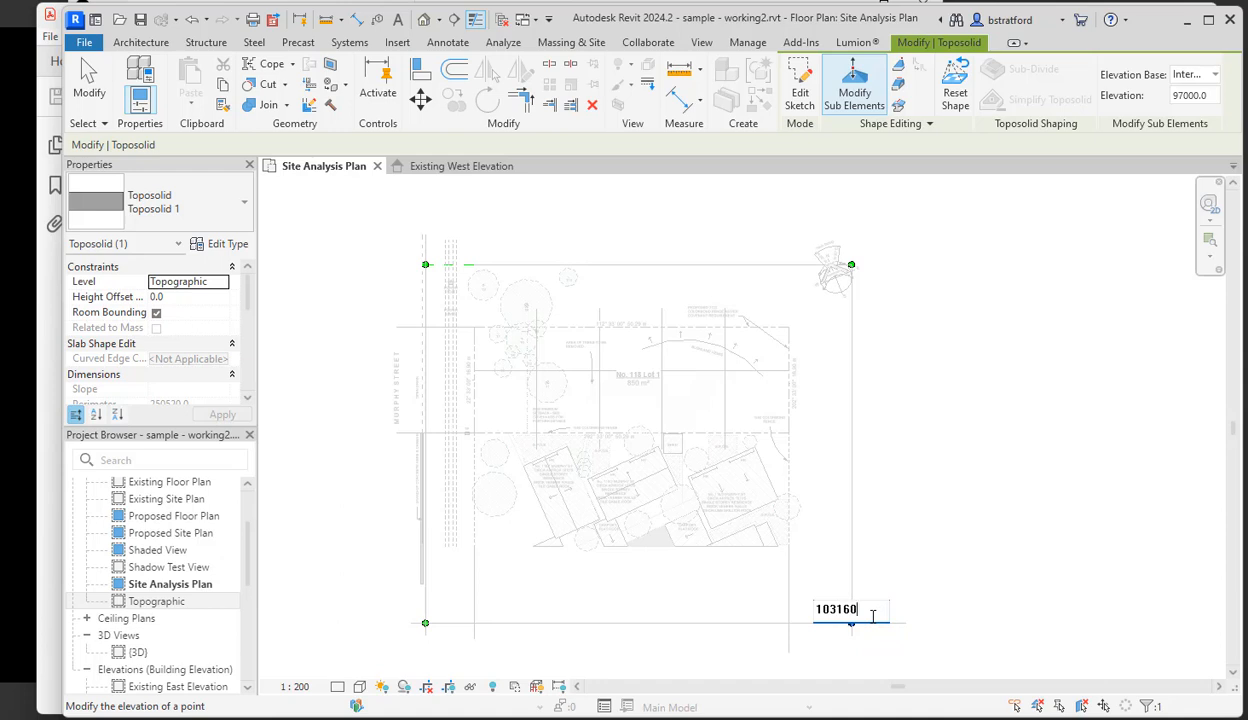
key(Return)
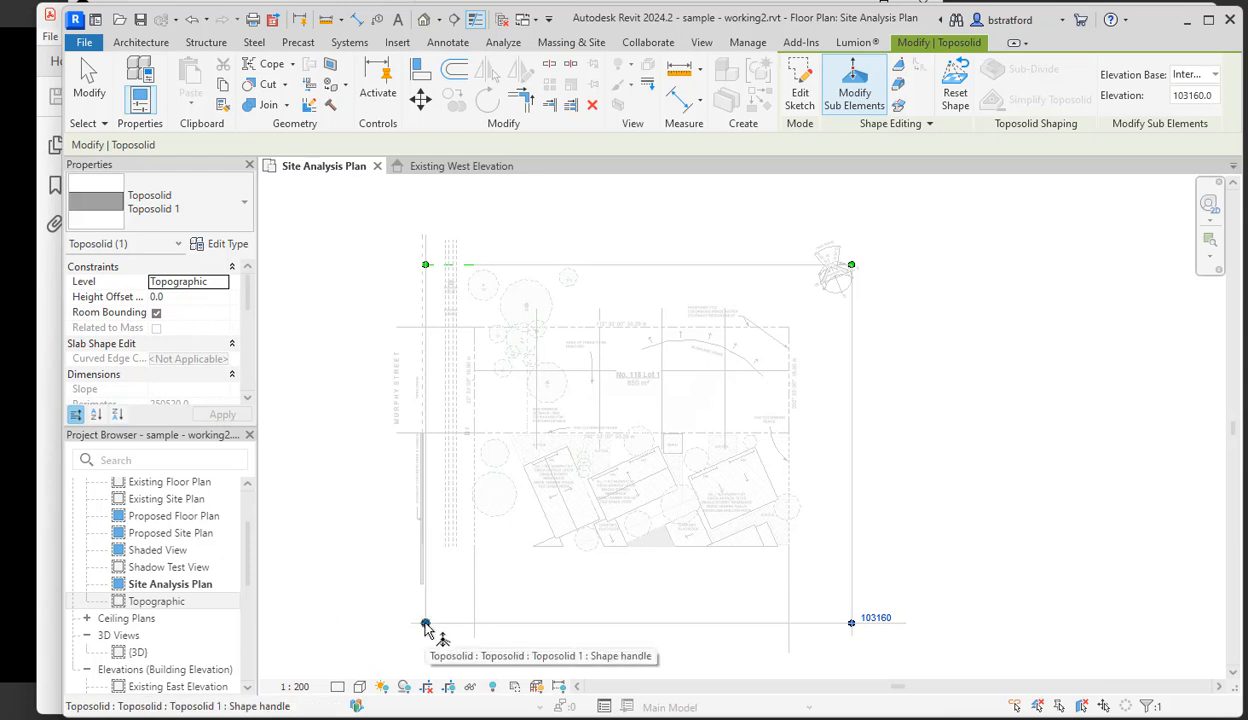
- Check point D in Site measure-up.pdf and set the elevation of the toposolid's lower corner point on the Murphy Street side to 97720
click(425, 625)
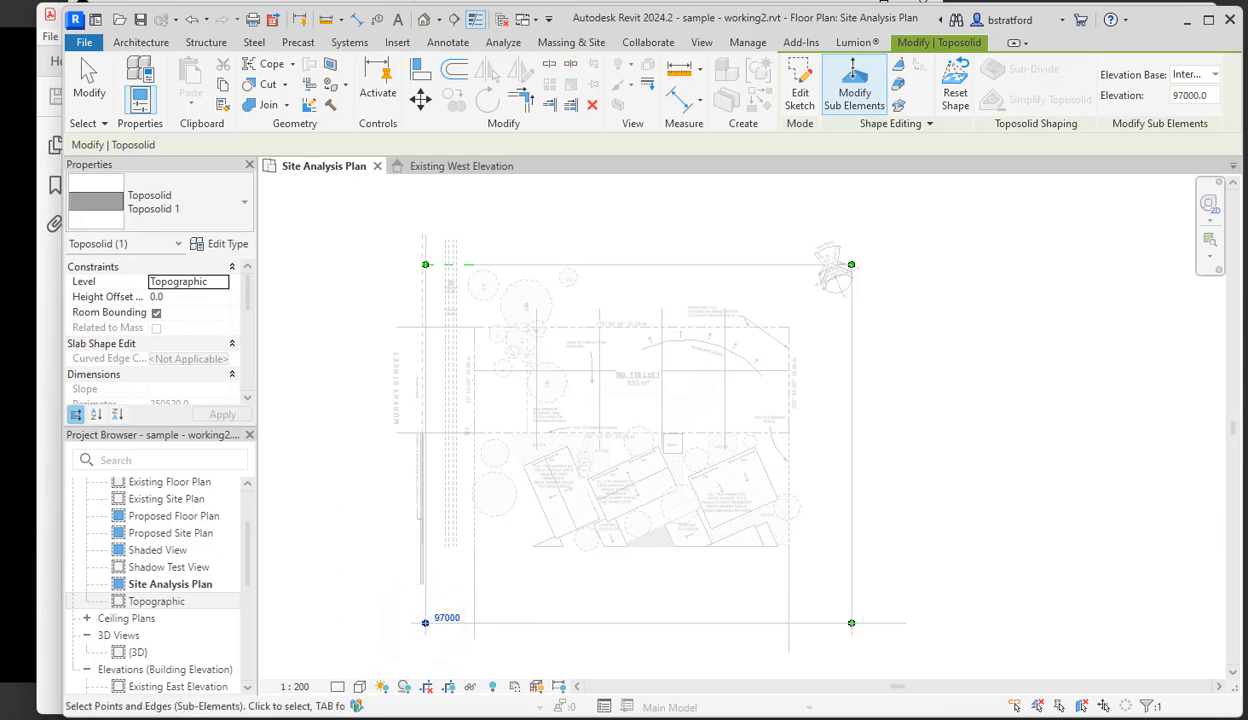
key(alt+Tab)
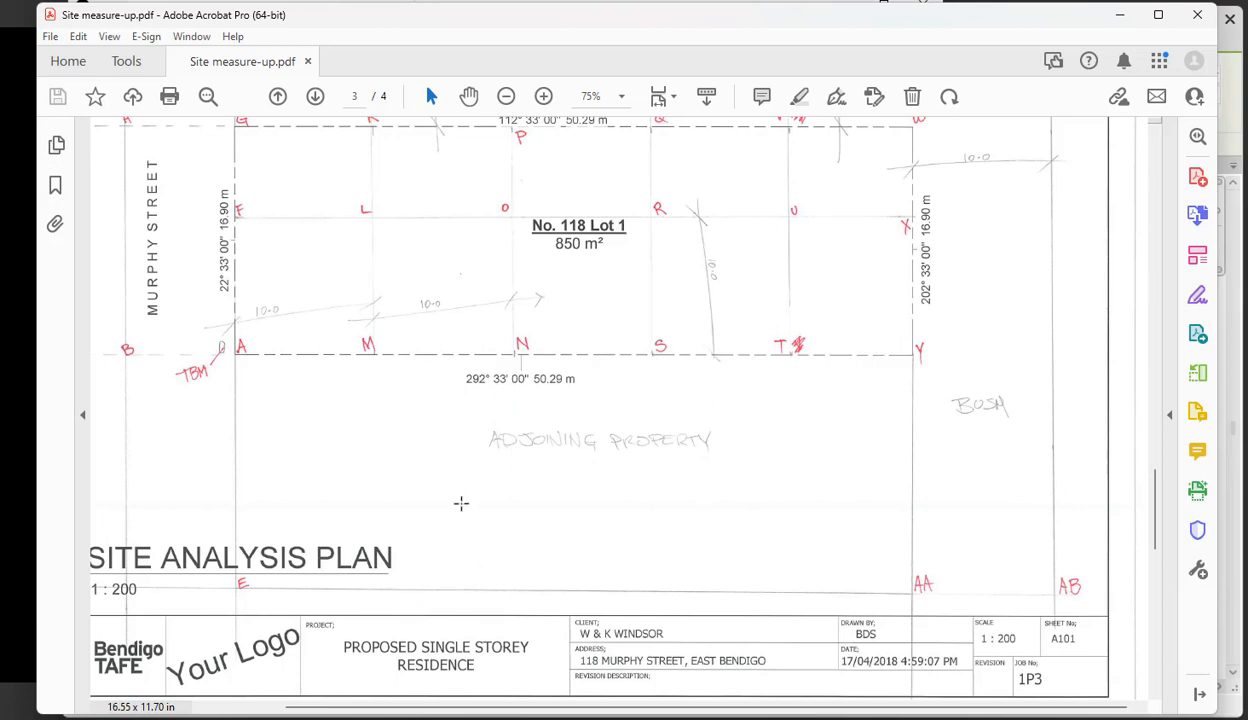
scroll(176, 523, down, 1)
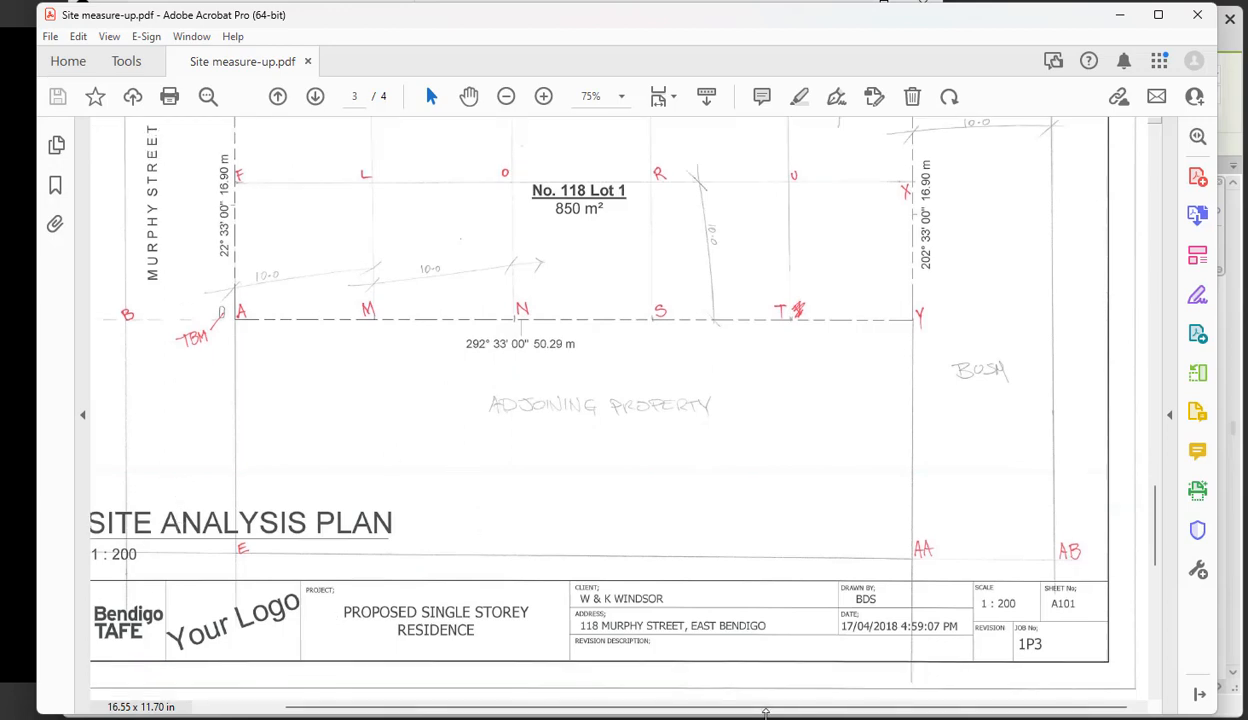
drag(744, 706, 664, 706)
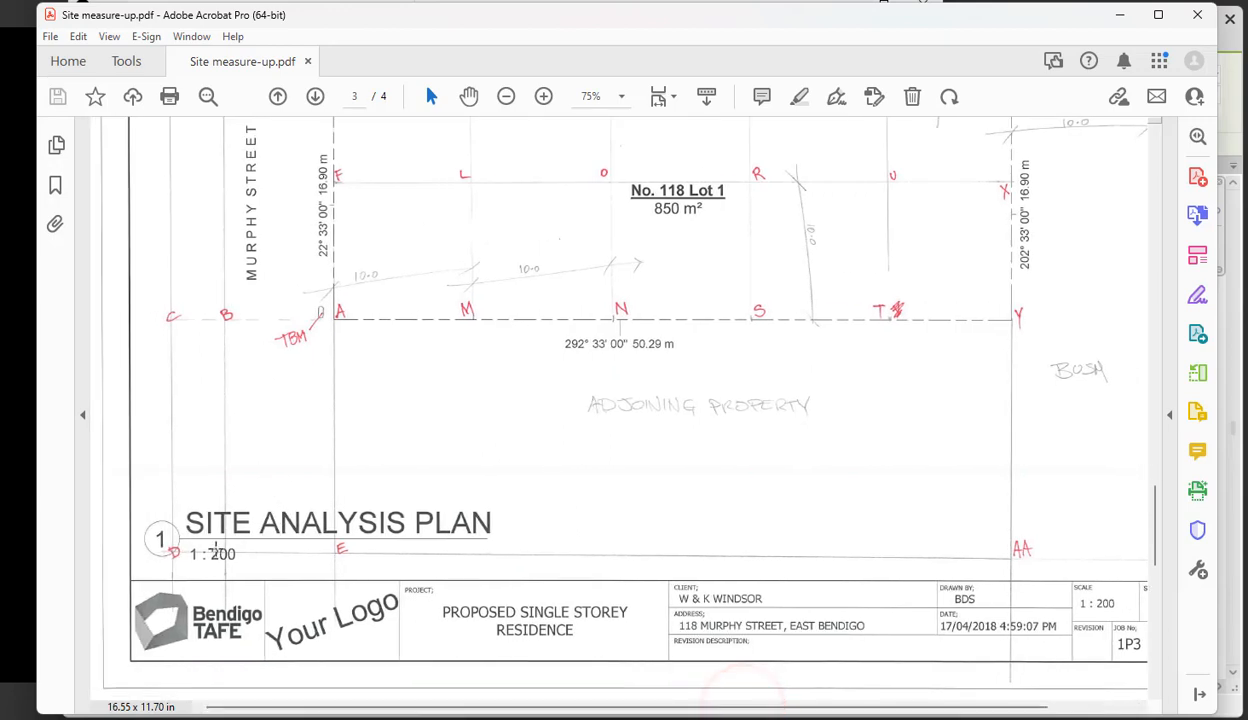
drag(158, 527, 211, 575)
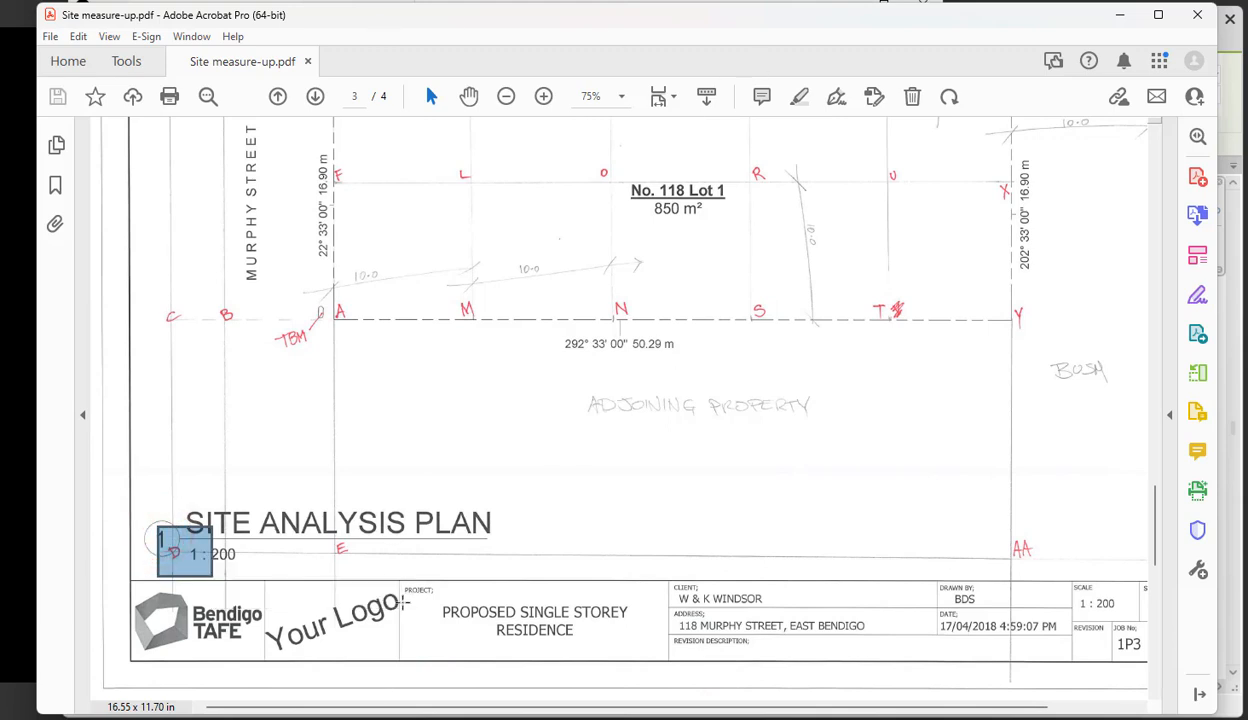
click(1237, 88)
click(452, 615)
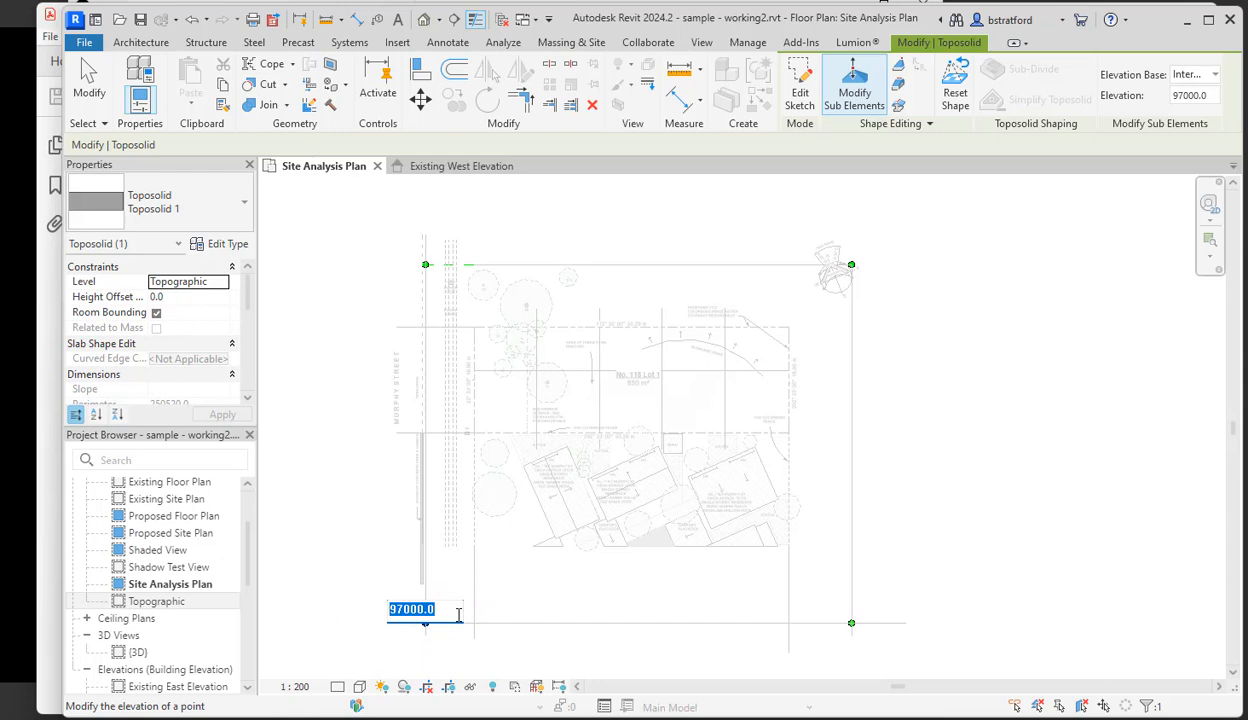
text(97720)
key(Return)
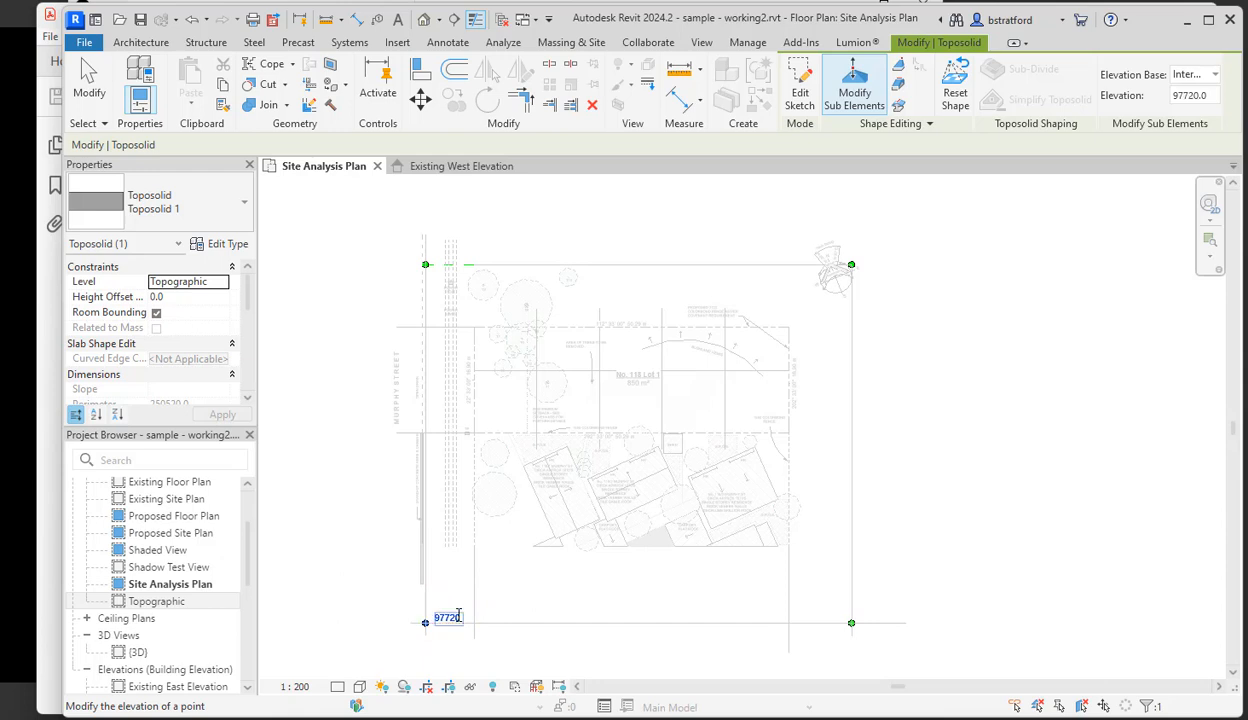
- Review the elevations of the other three toposolid corner points and finish modifying the sub-elements
click(425, 264)
click(851, 264)
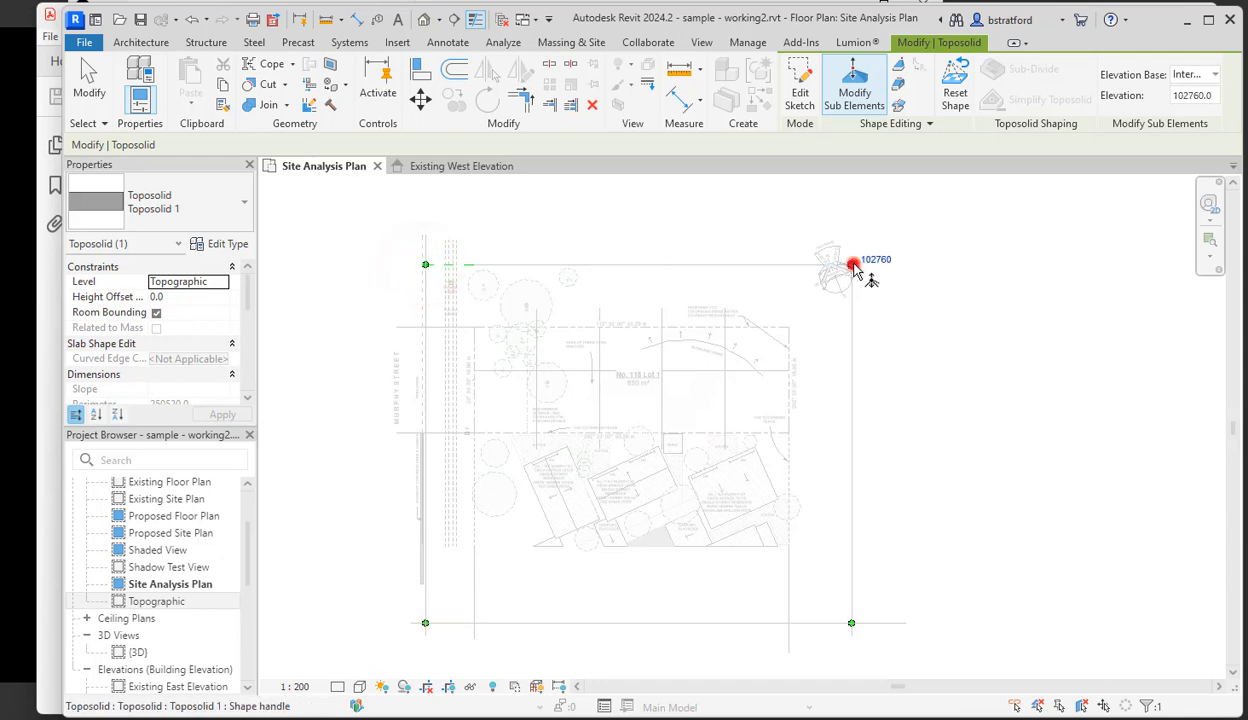
click(851, 623)
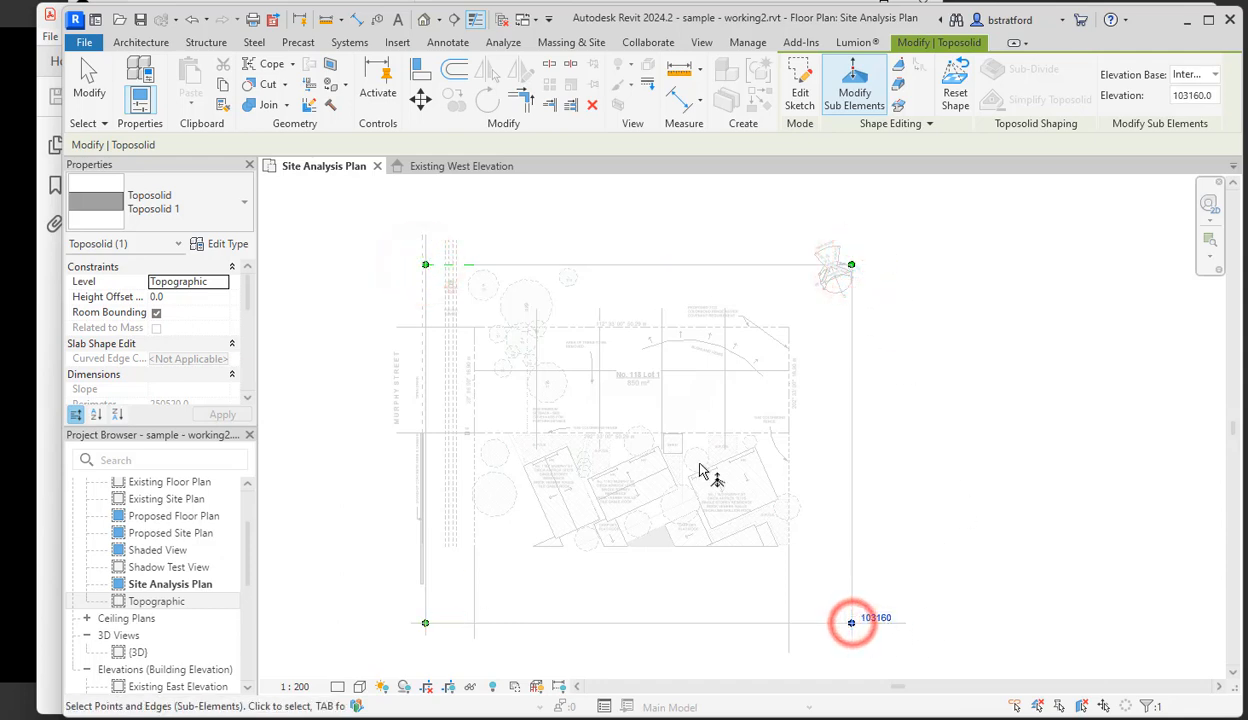
click(89, 84)
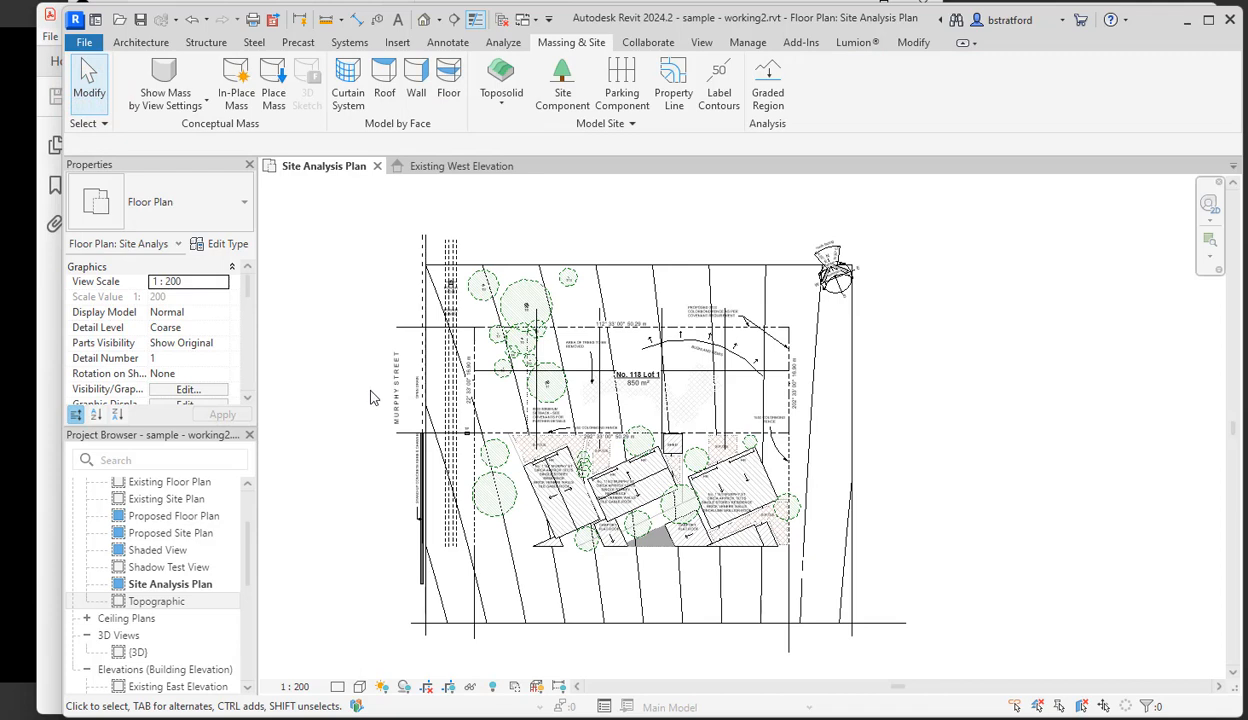
- Inspect the contours in the Site Analysis Plan and open the Contour Display settings of the Toposolid 1 type
scroll(512, 617, up, 4)
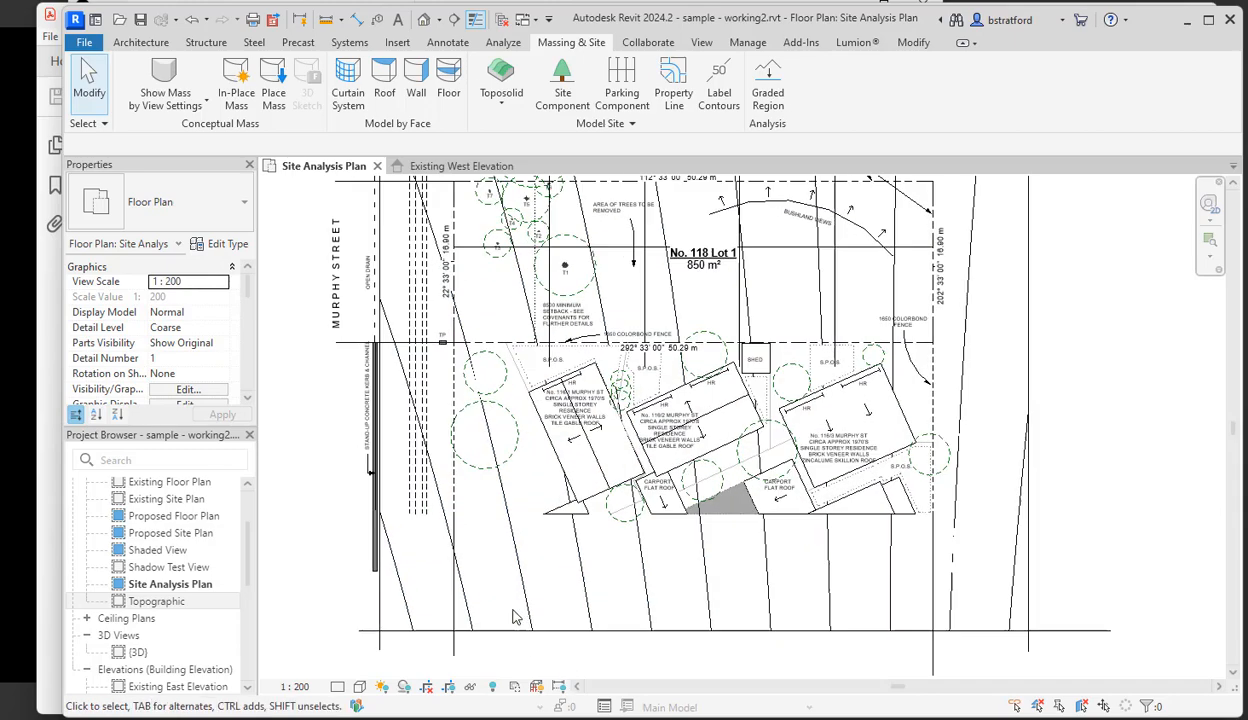
scroll(516, 617, down, 5)
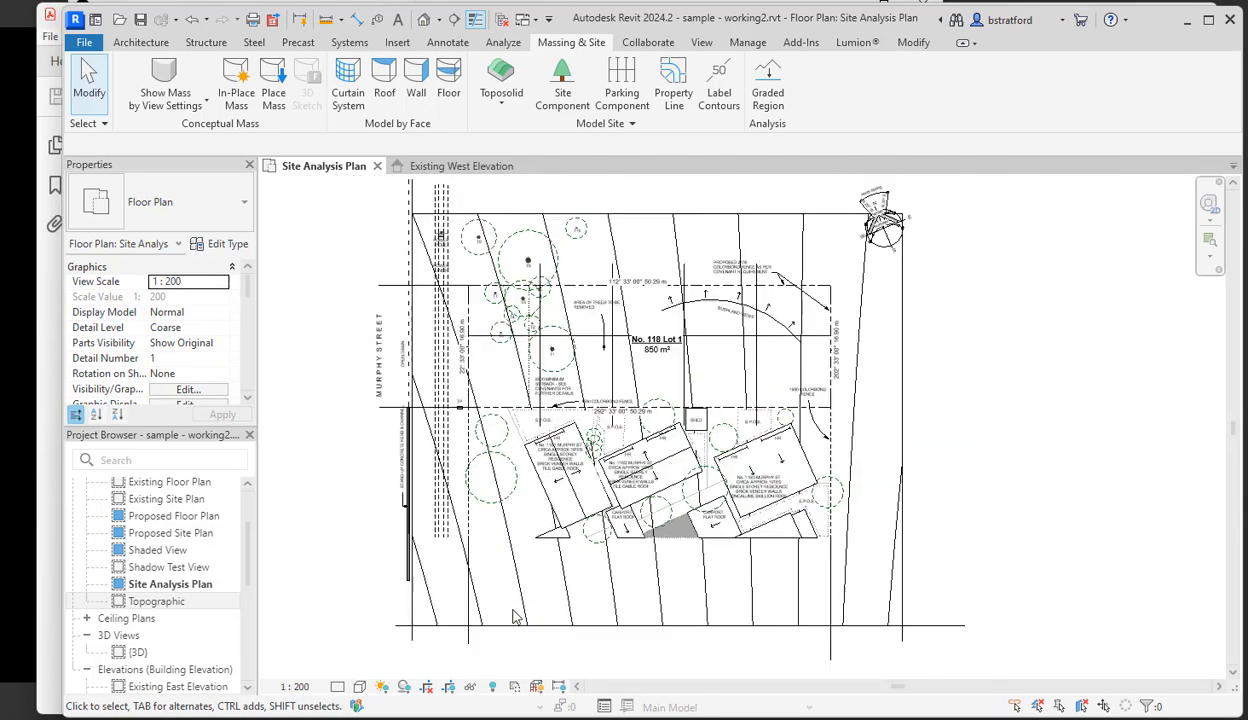
scroll(516, 614, up, 4)
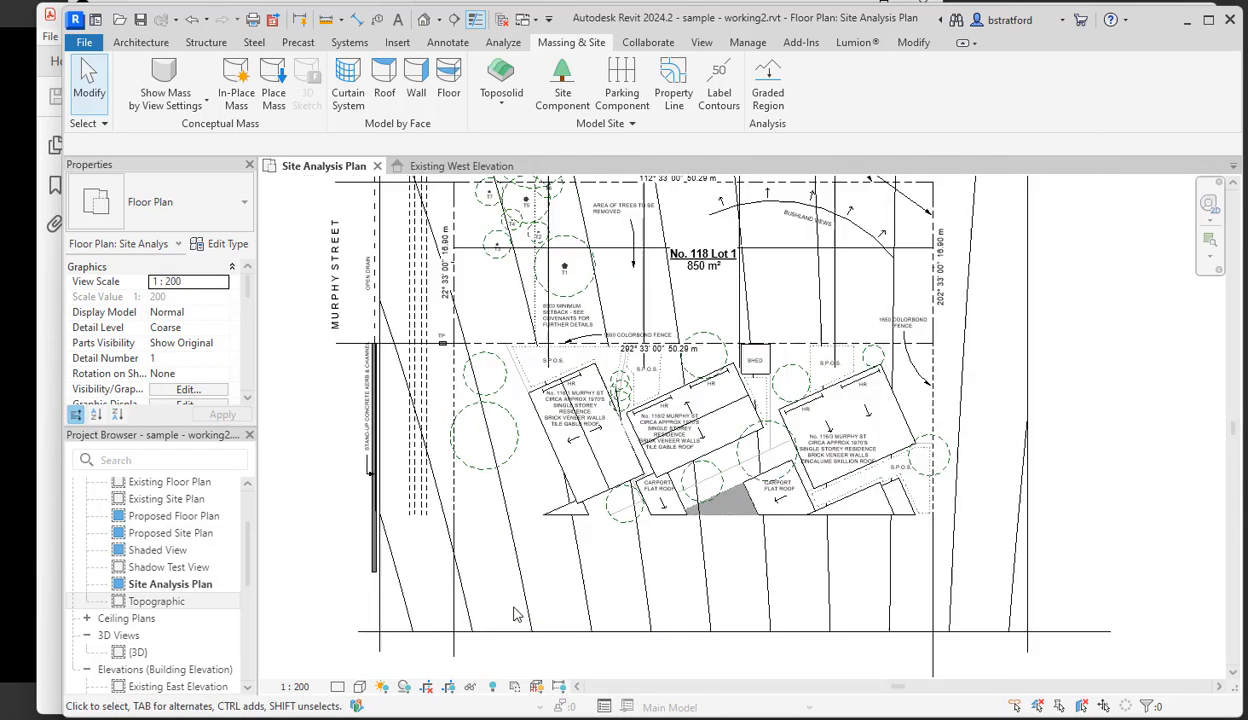
click(565, 601)
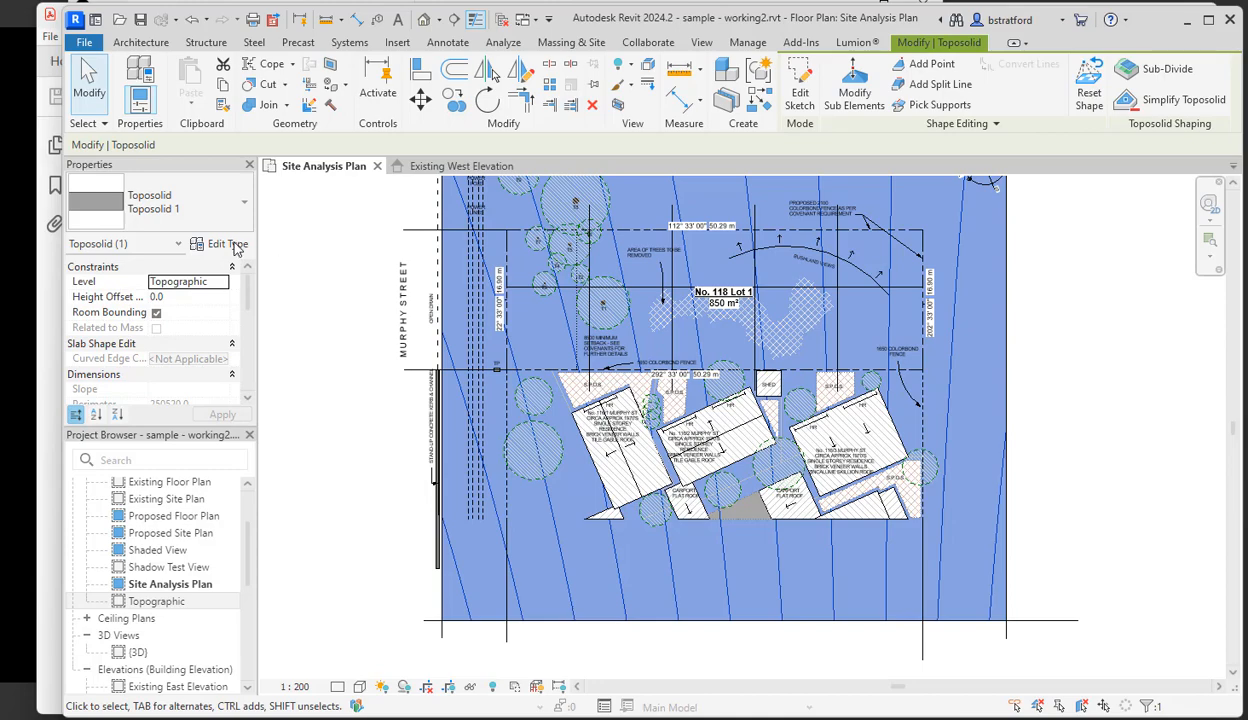
click(234, 246)
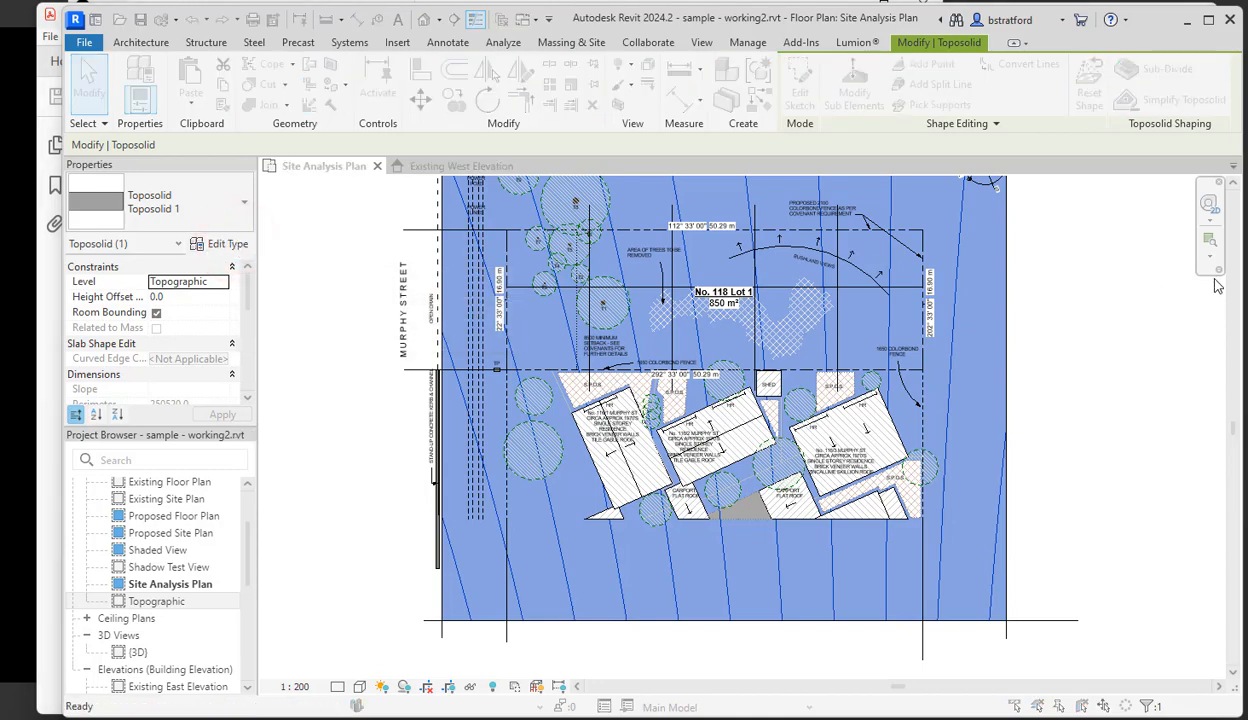
drag(998, 172, 679, 122)
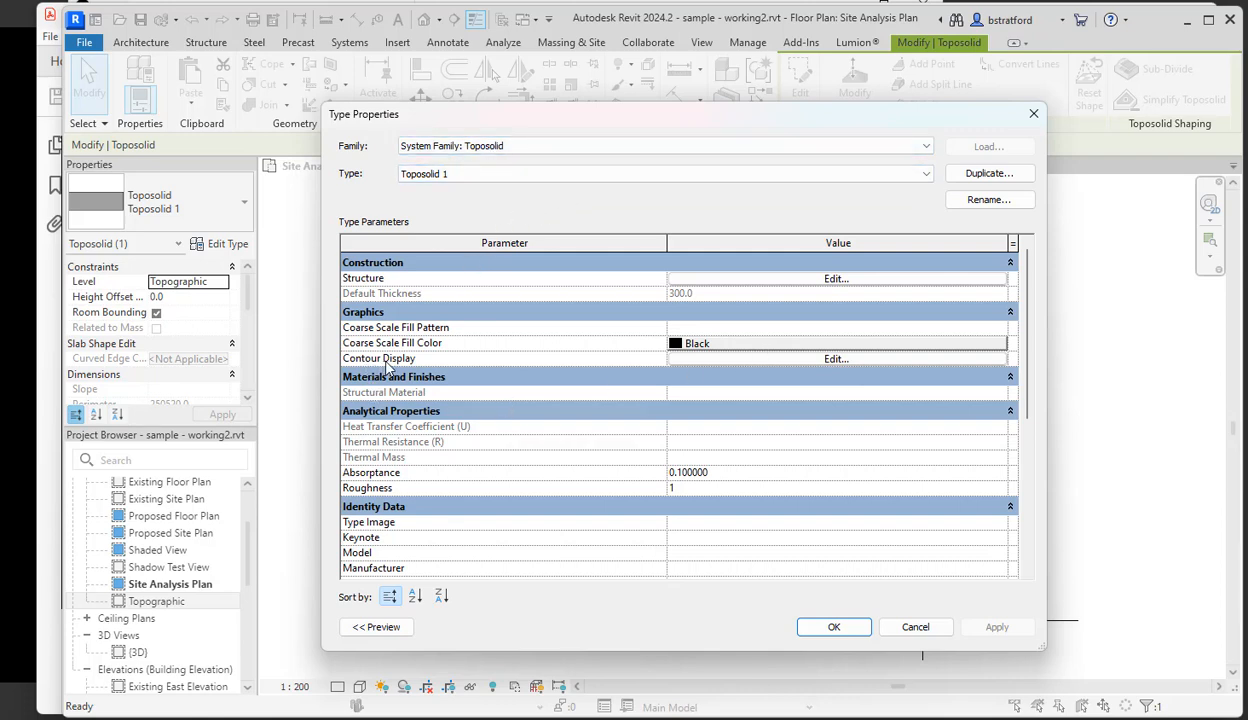
click(757, 362)
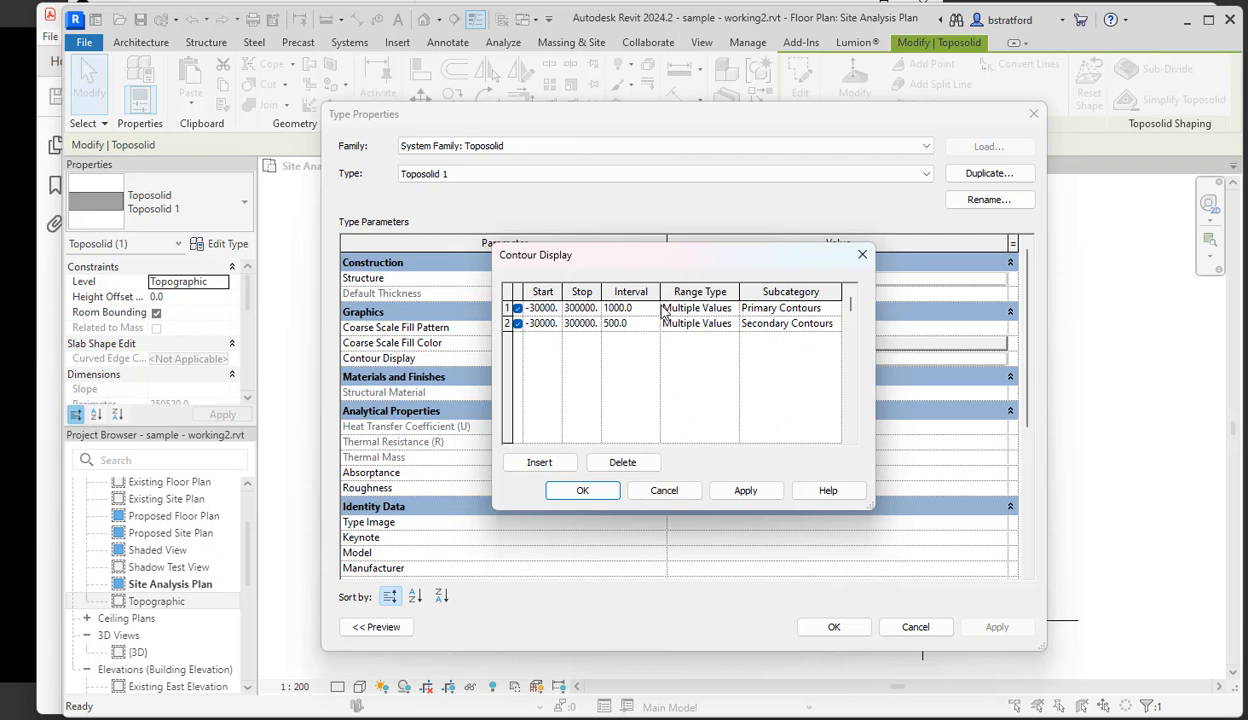
click(816, 308)
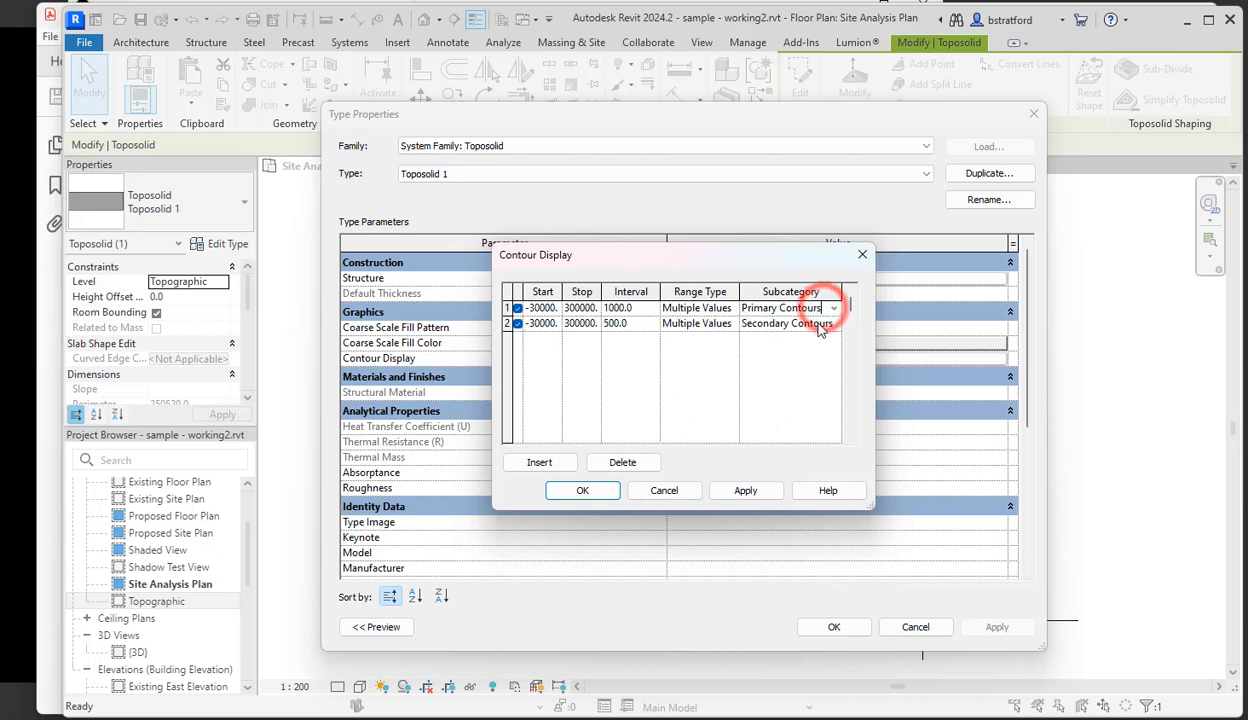
click(818, 326)
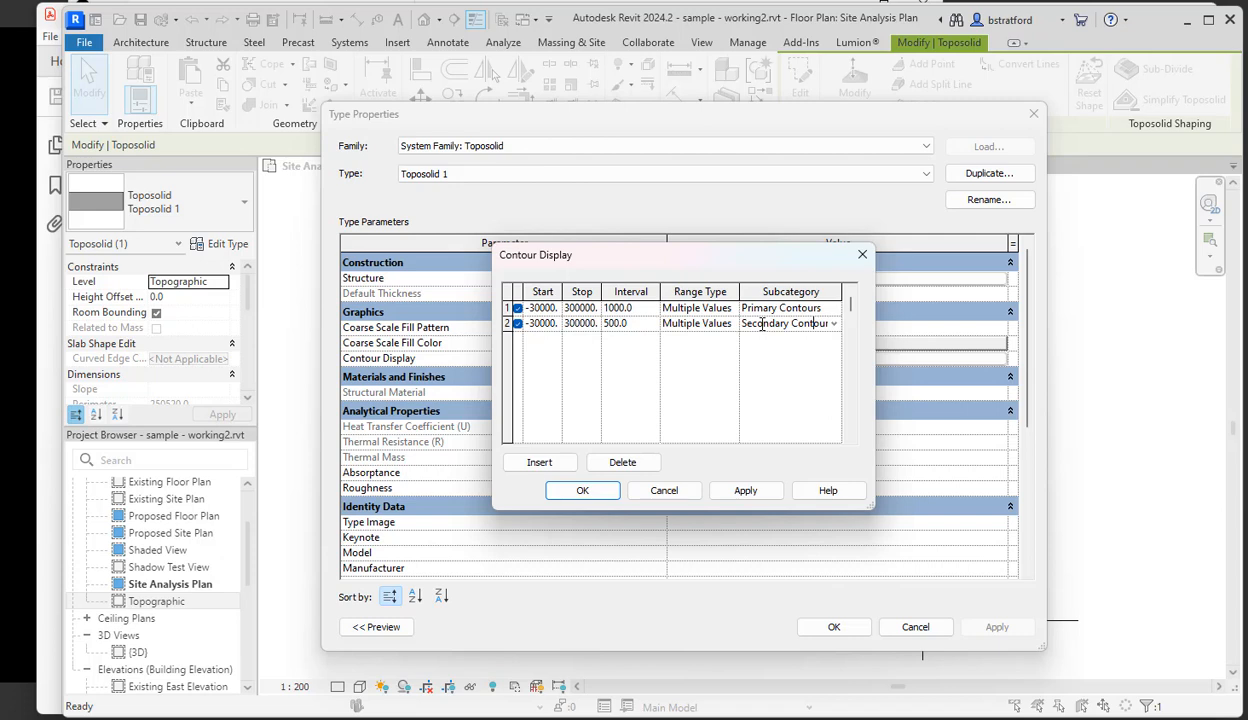
- Set the interval of the Secondary Contours row to 100 in the toposolid type's contour settings
click(639, 323)
text(100)
click(628, 378)
click(640, 310)
click(756, 309)
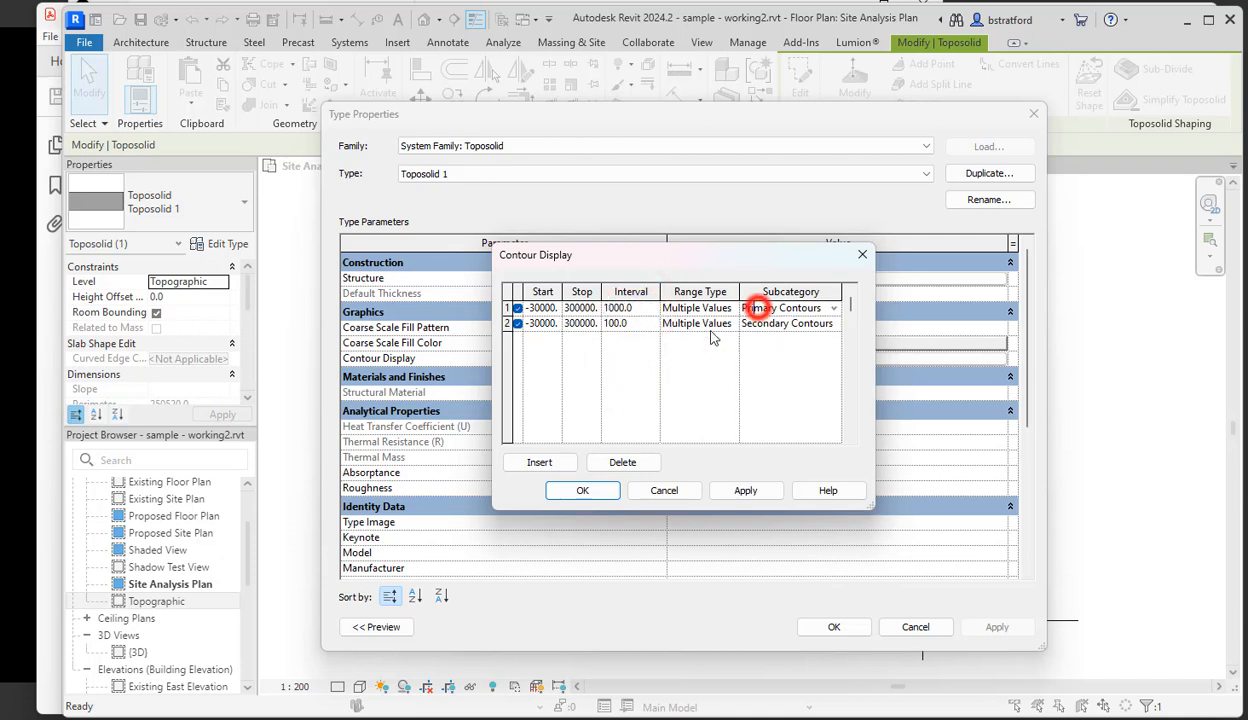
- Apply the contour display settings, confirm the Toposolid 1 type properties and clear the toposolid selection
click(638, 325)
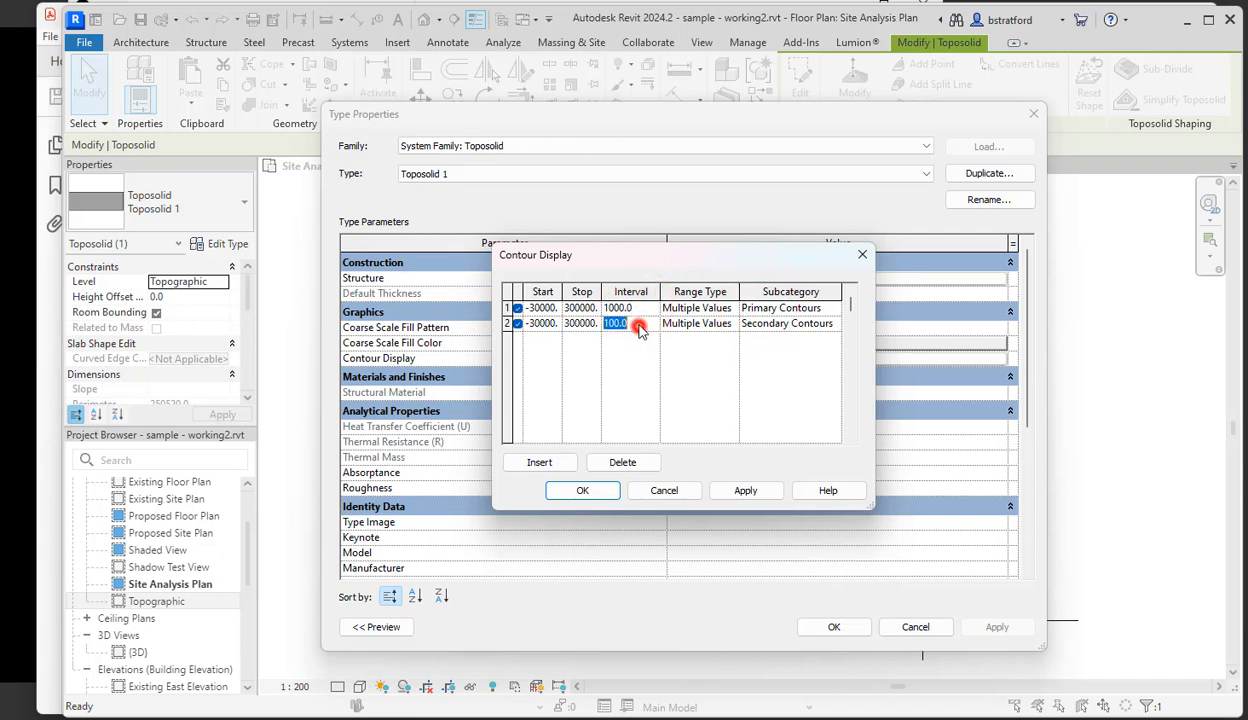
click(618, 342)
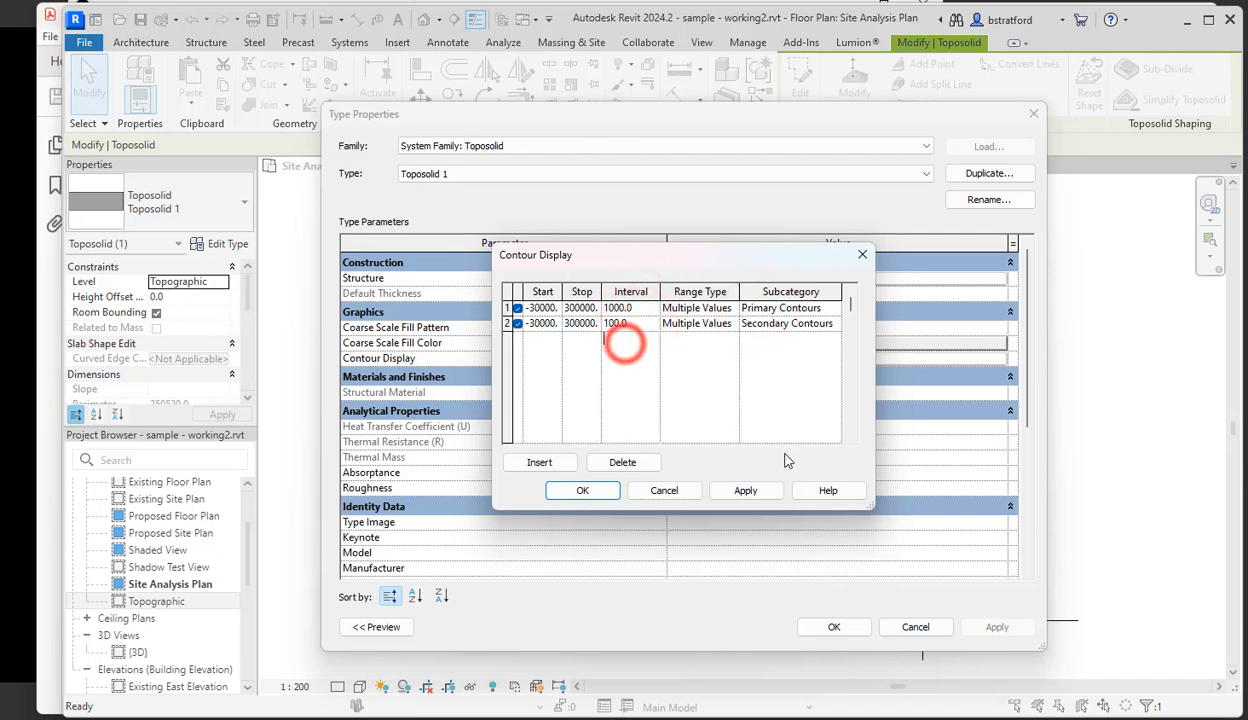
click(744, 491)
click(578, 491)
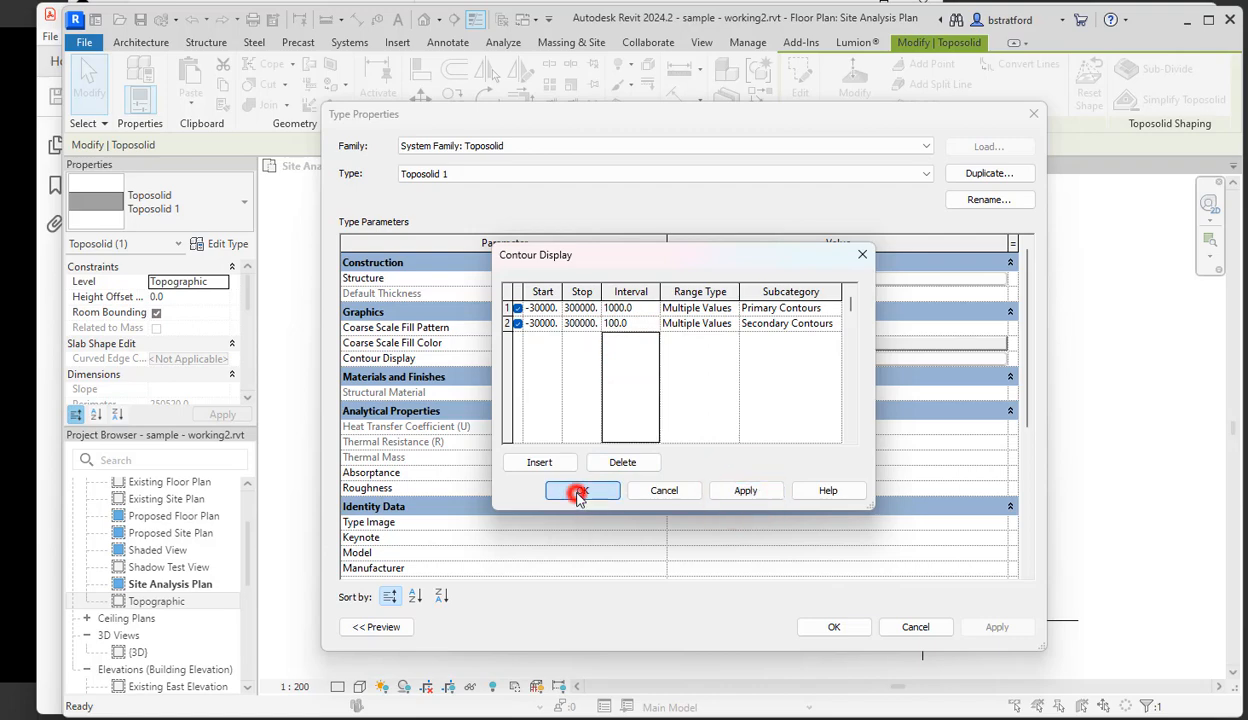
click(836, 627)
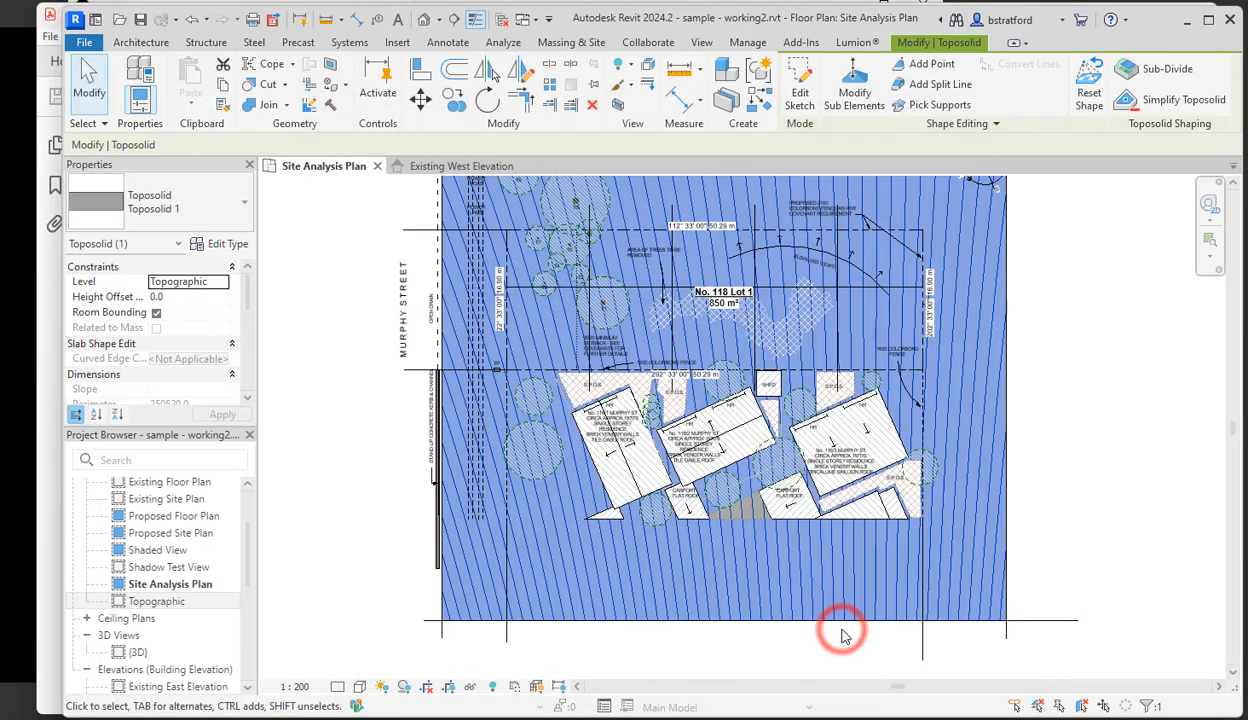
click(843, 636)
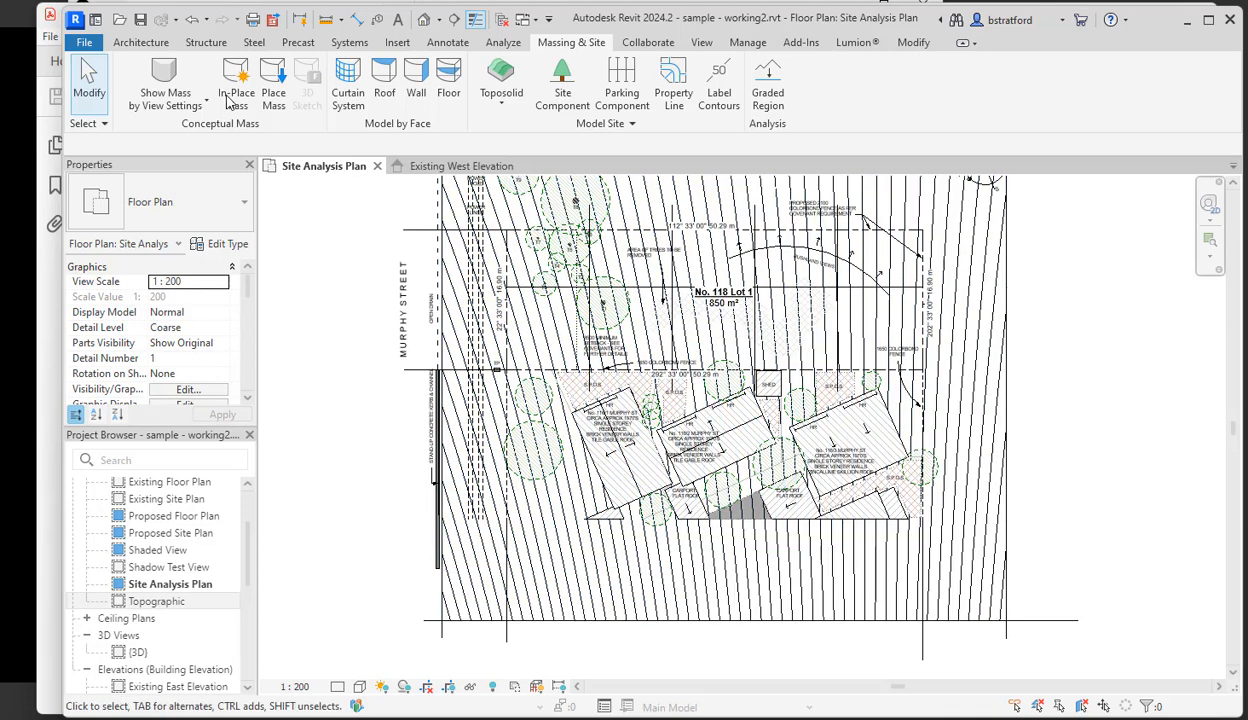
click(916, 44)
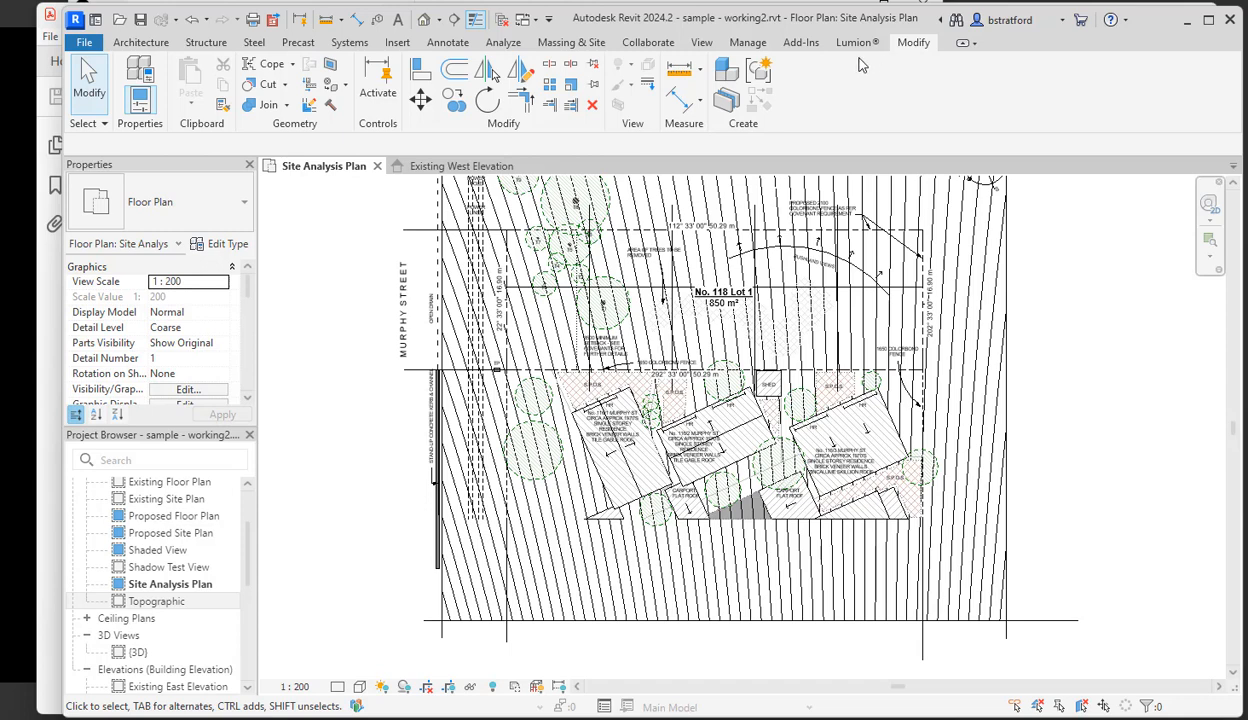
click(738, 44)
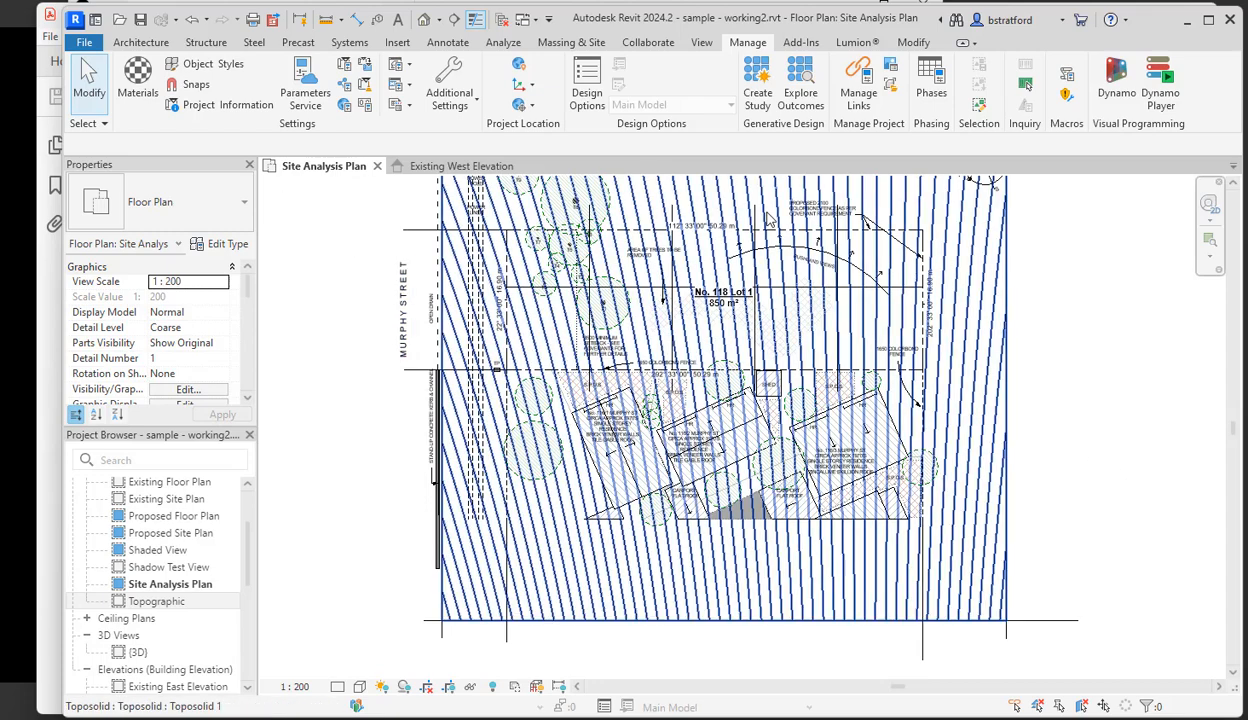
click(139, 43)
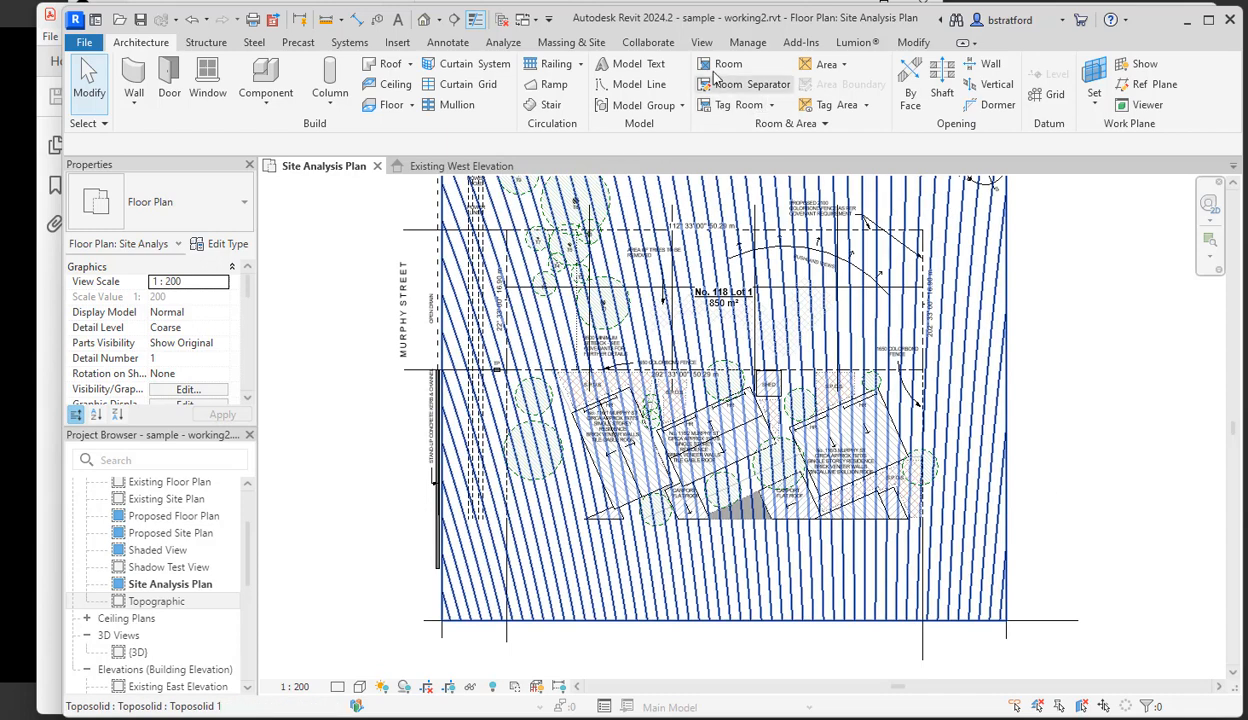
- Open the project's Object Styles and expand the Toposolid model category to show its subcategories
click(745, 42)
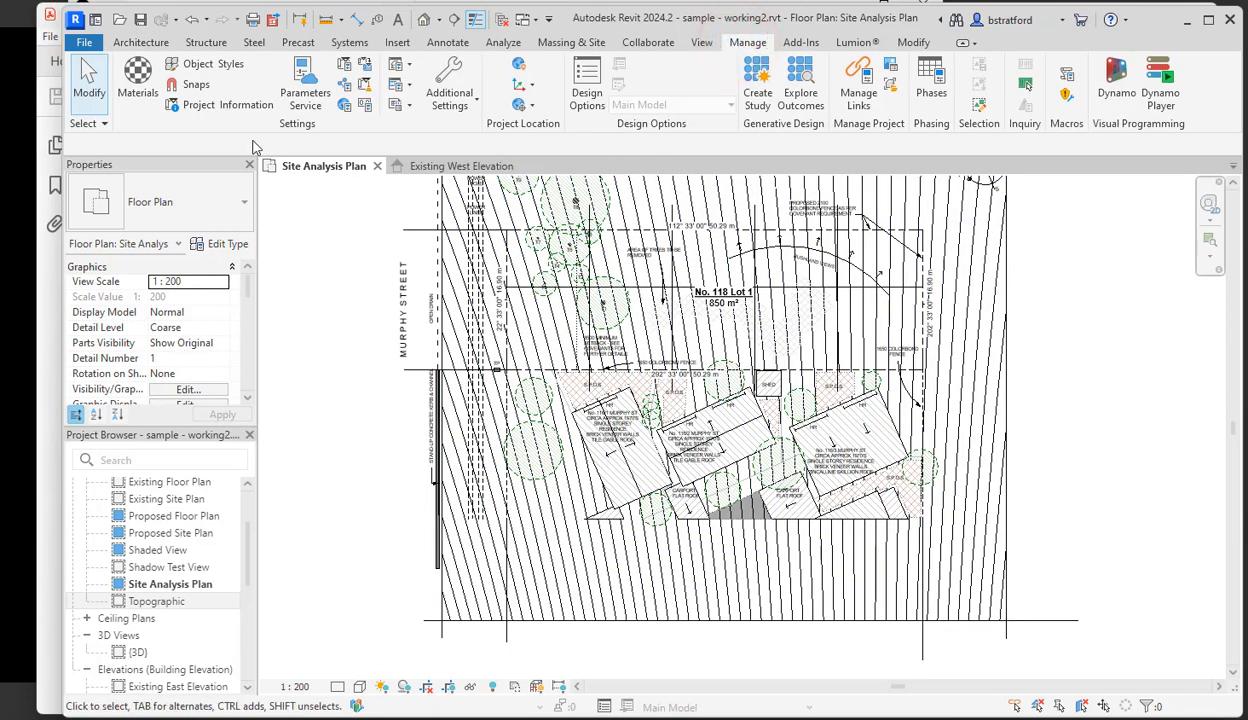
click(230, 66)
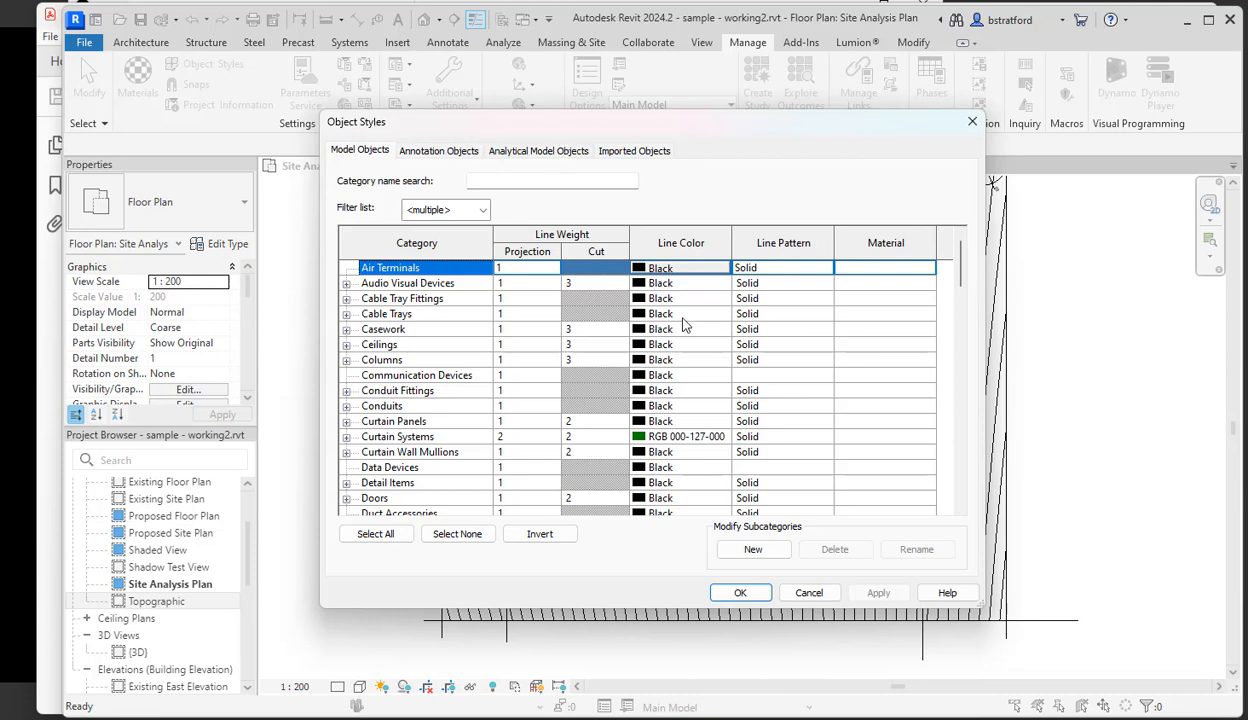
scroll(684, 320, down, 2)
scroll(684, 320, down, 9)
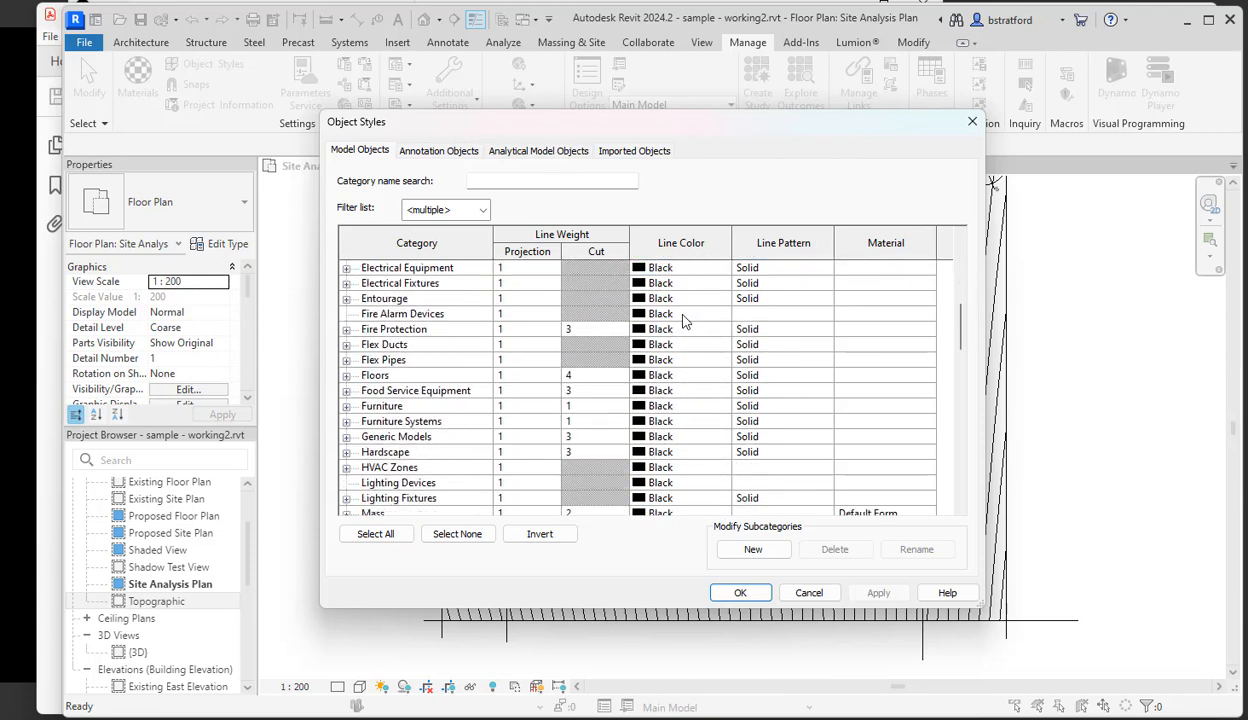
scroll(684, 320, down, 2)
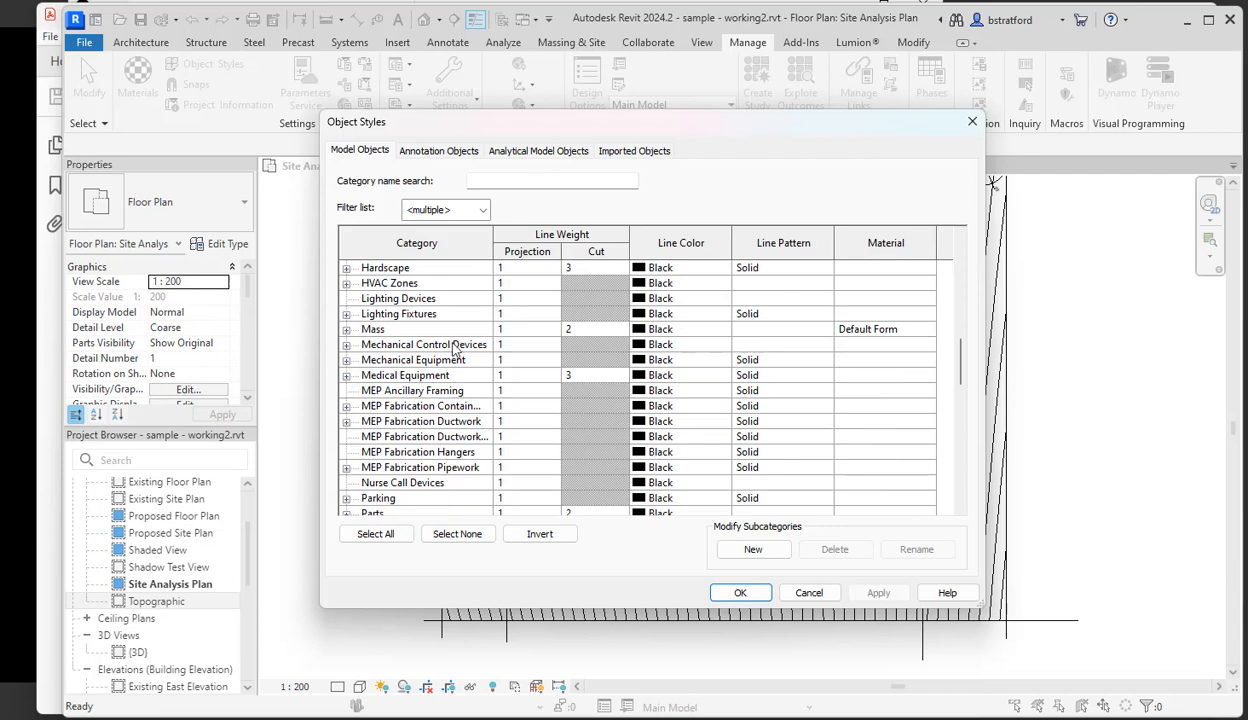
scroll(452, 347, down, 1)
scroll(452, 347, down, 7)
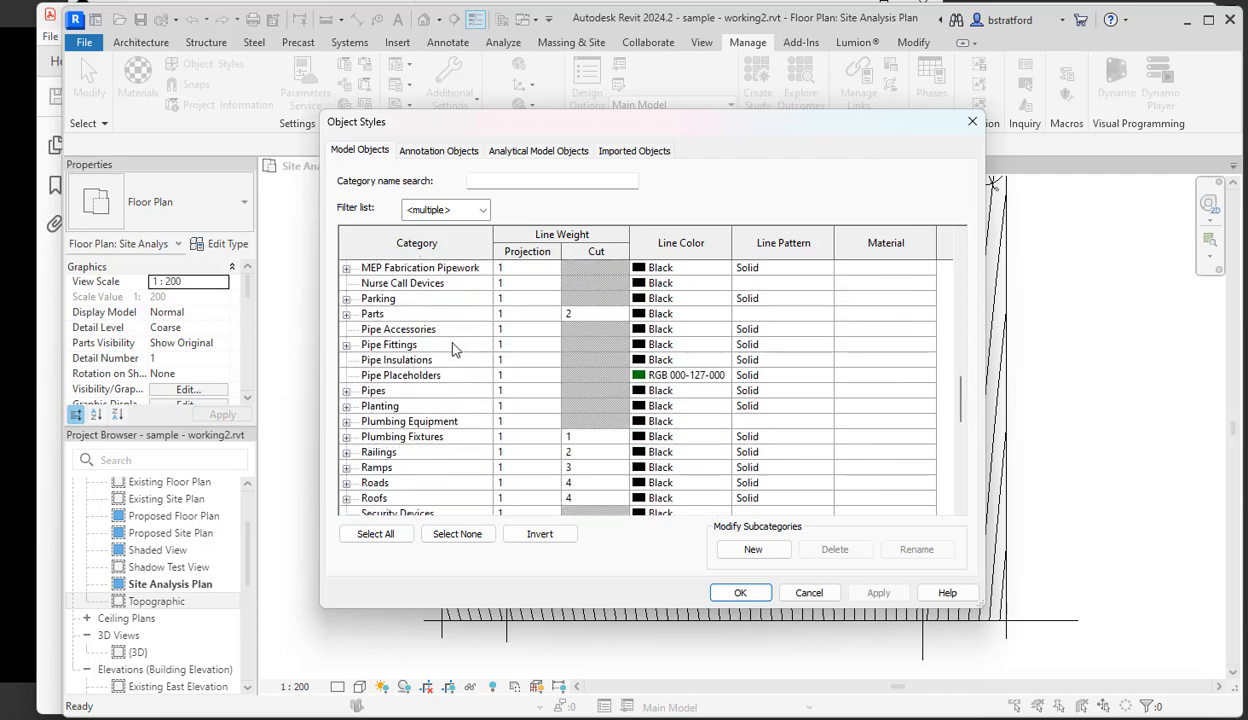
key(t)
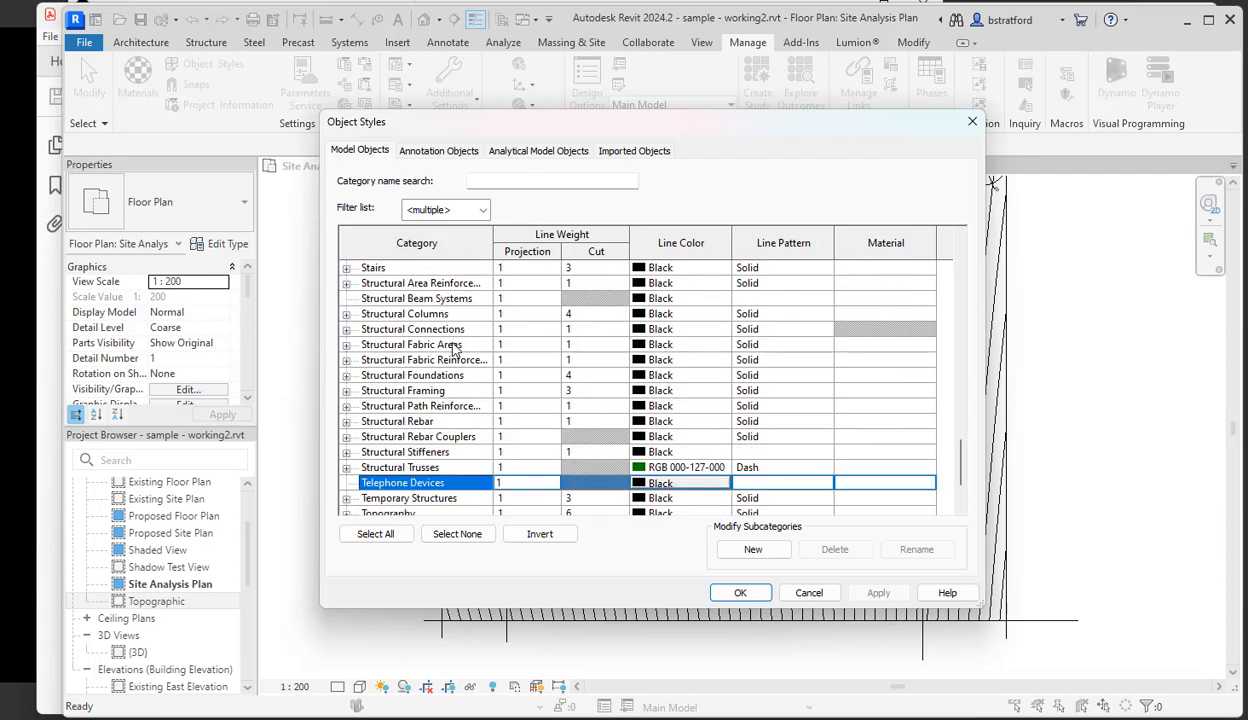
scroll(447, 355, down, 3)
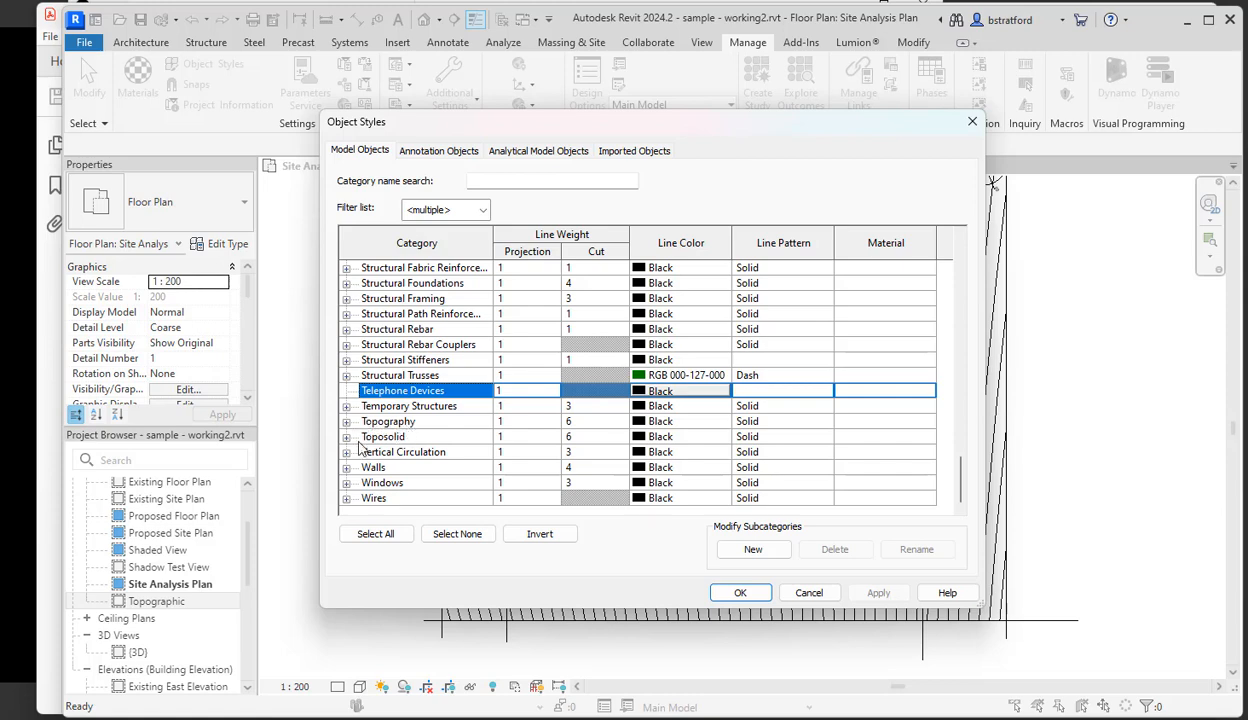
click(380, 437)
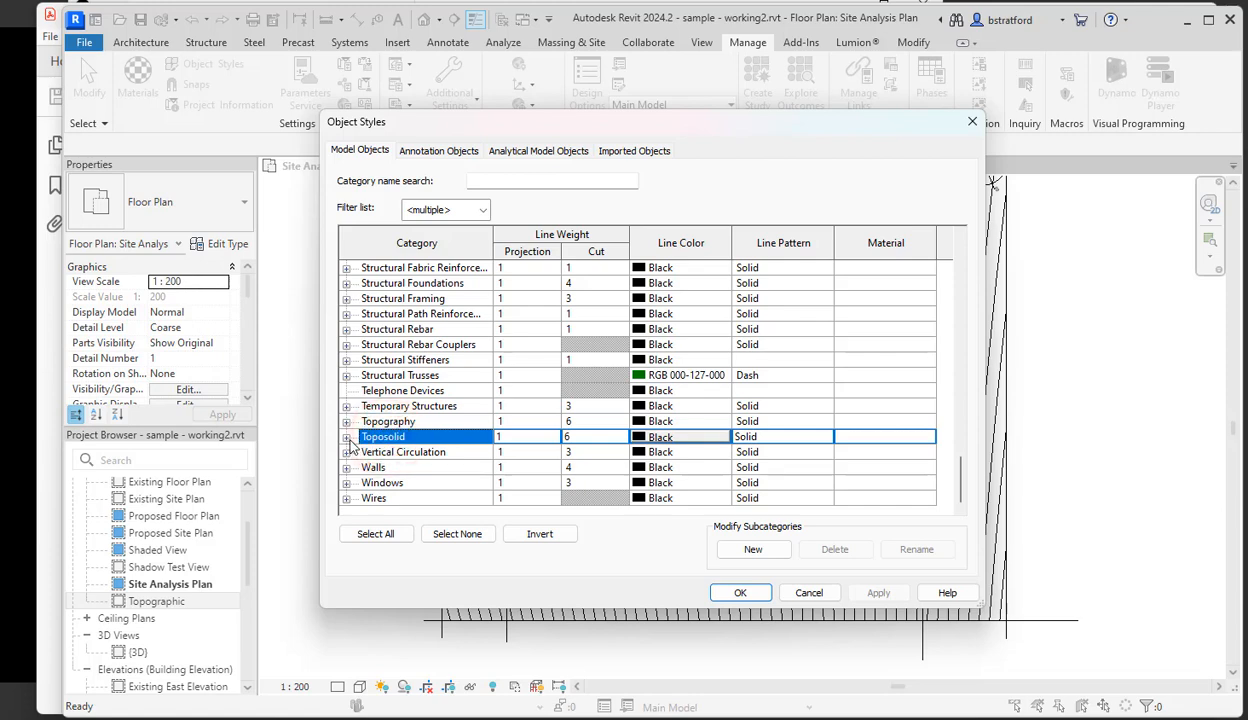
click(346, 437)
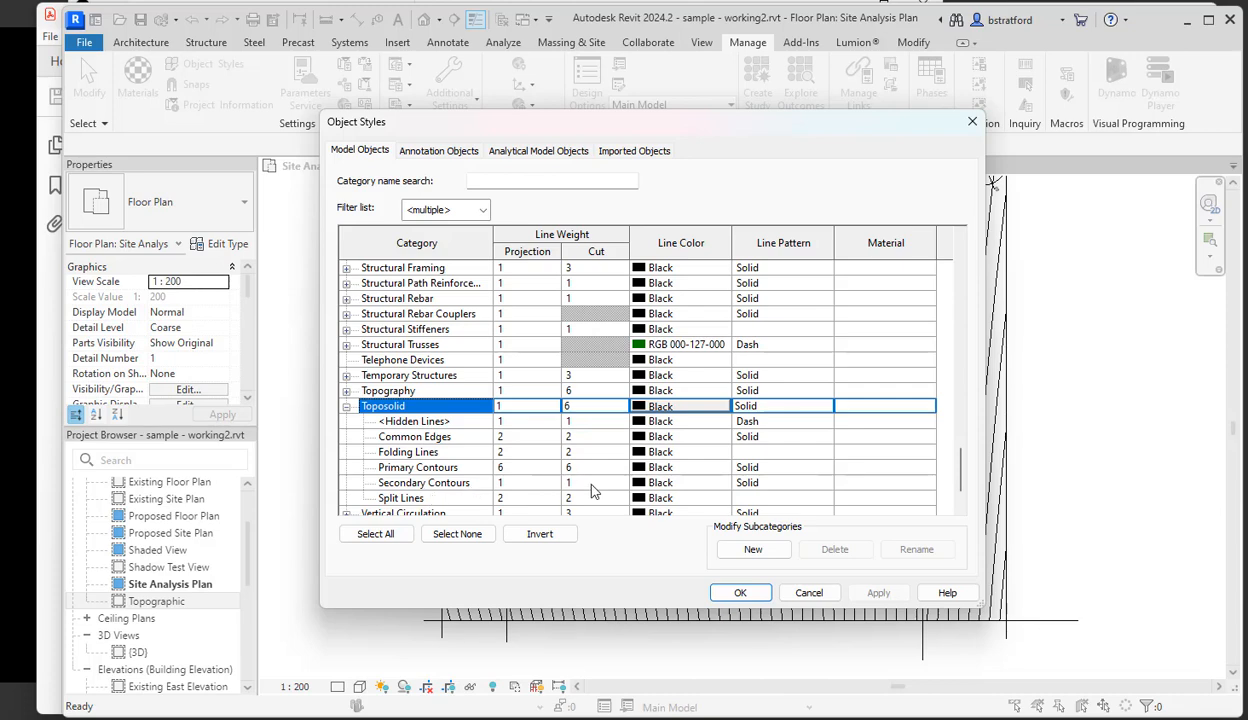
- Set the line color of the toposolid's Secondary Contours subcategory to light grey, RGB 192-192-192
click(662, 483)
click(664, 486)
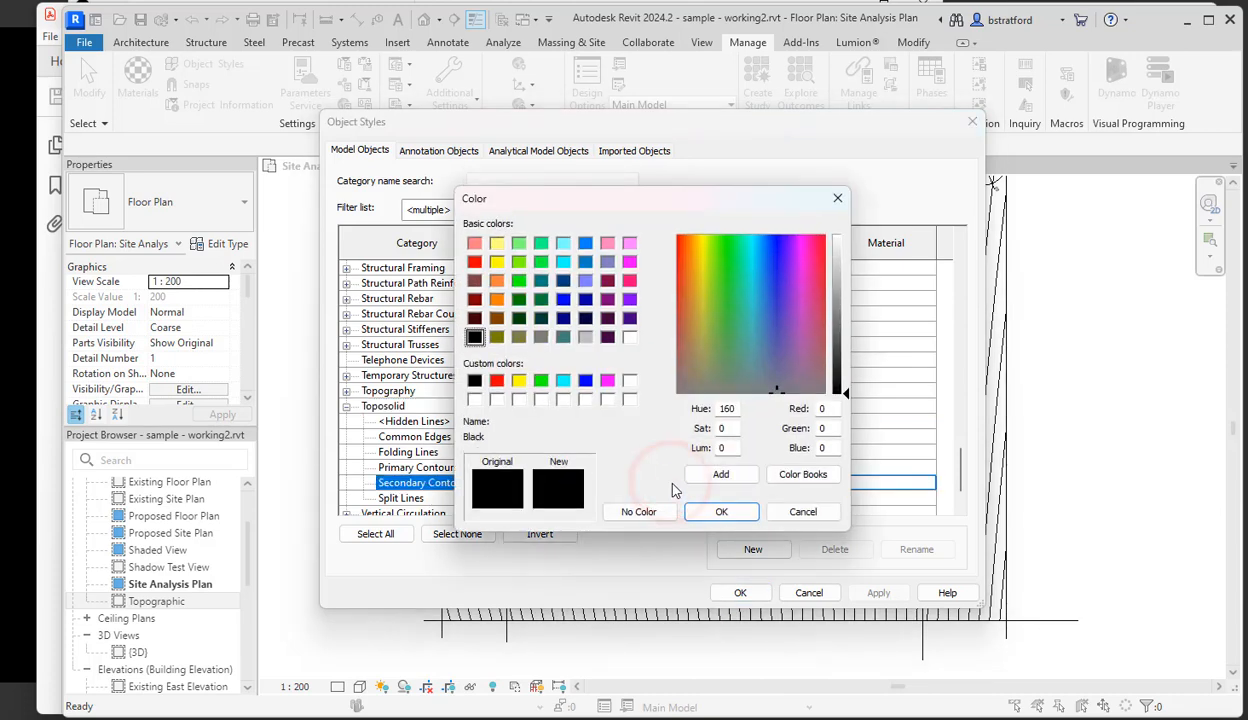
drag(847, 396, 848, 302)
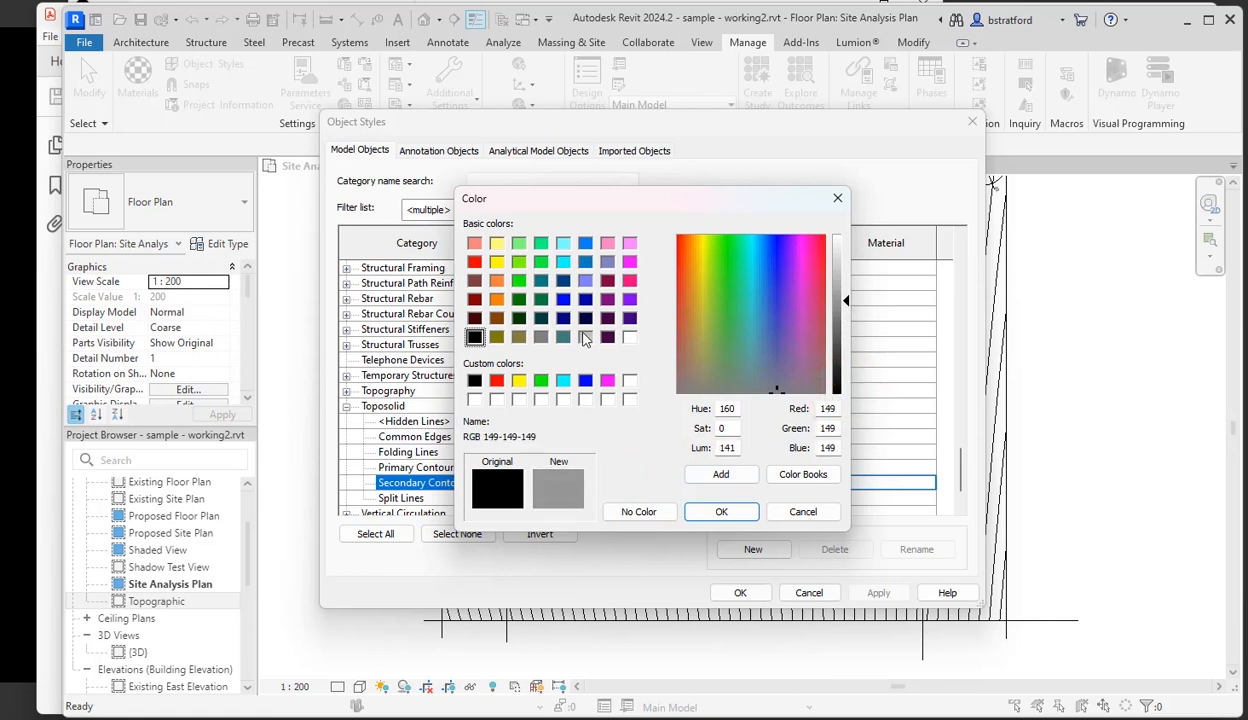
click(585, 337)
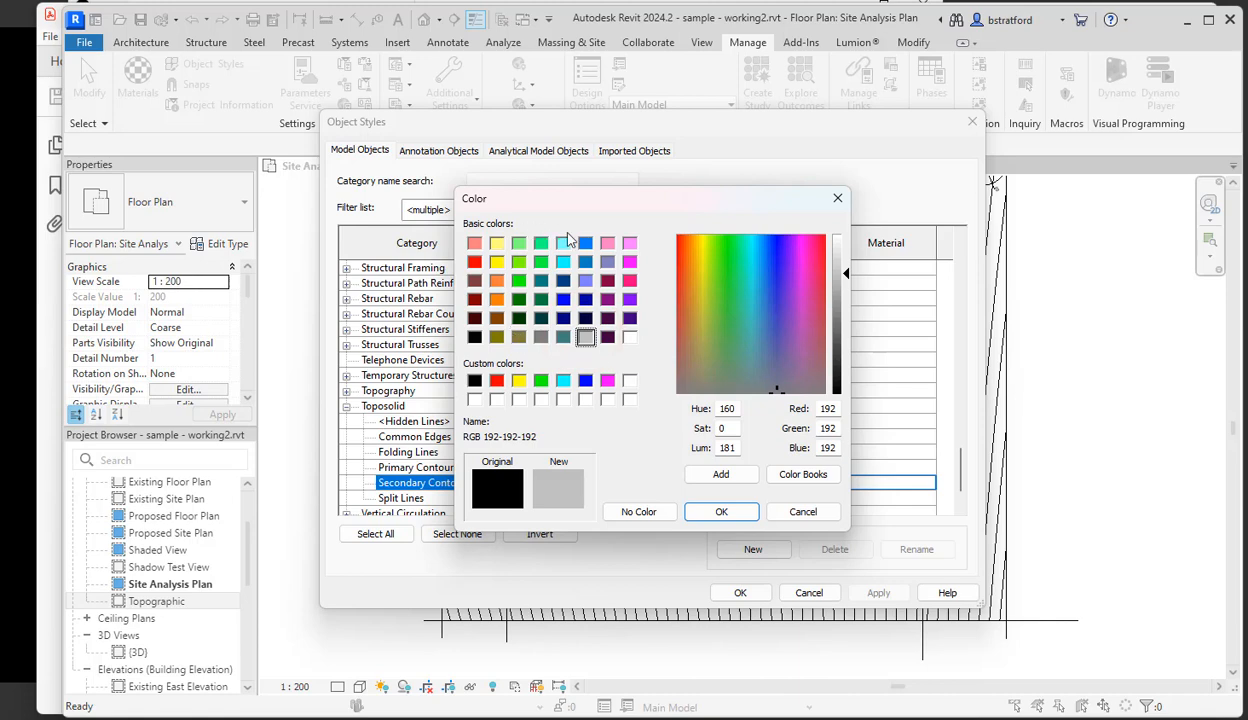
click(722, 512)
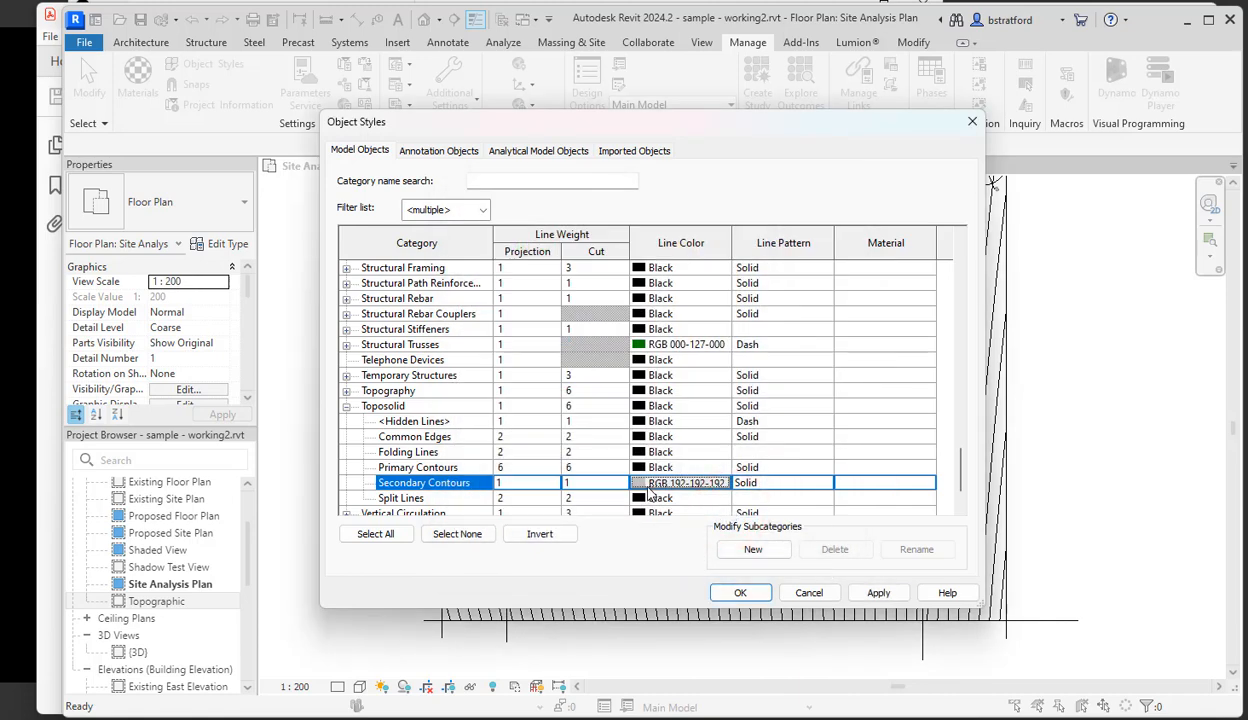
- Set the line pattern of the toposolid's Secondary Contours to Dash - Double and confirm the object styles
click(753, 485)
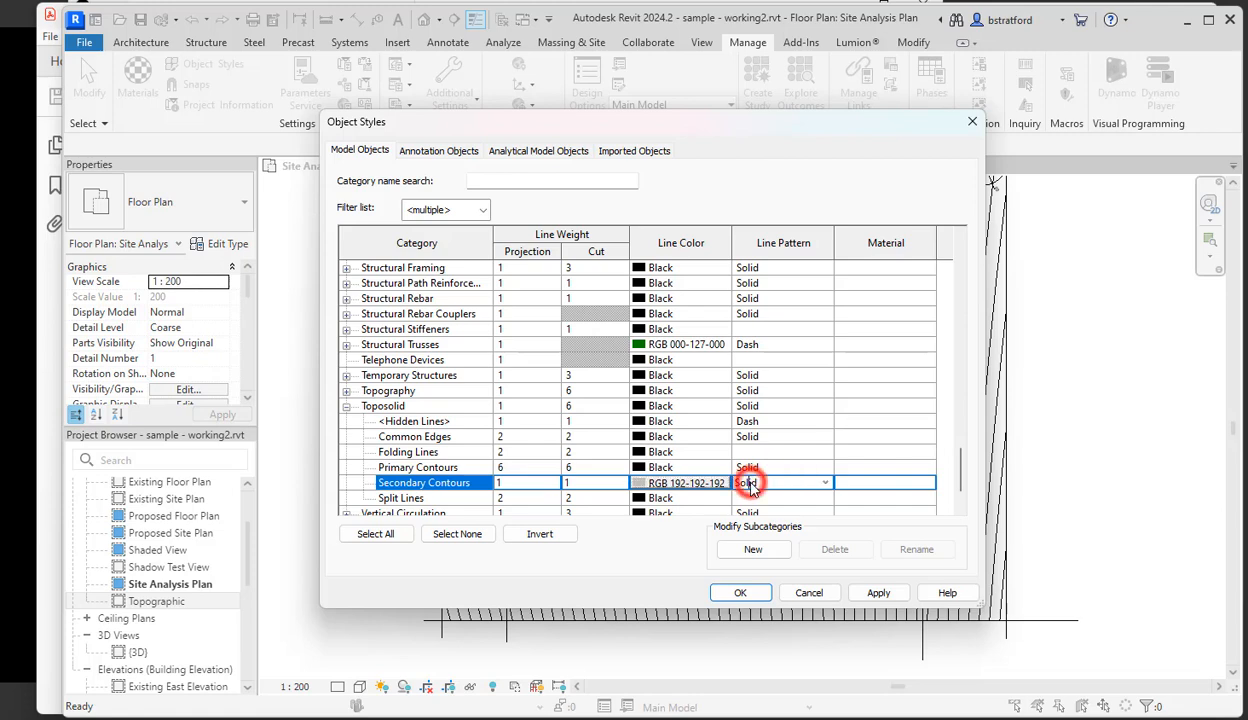
click(826, 484)
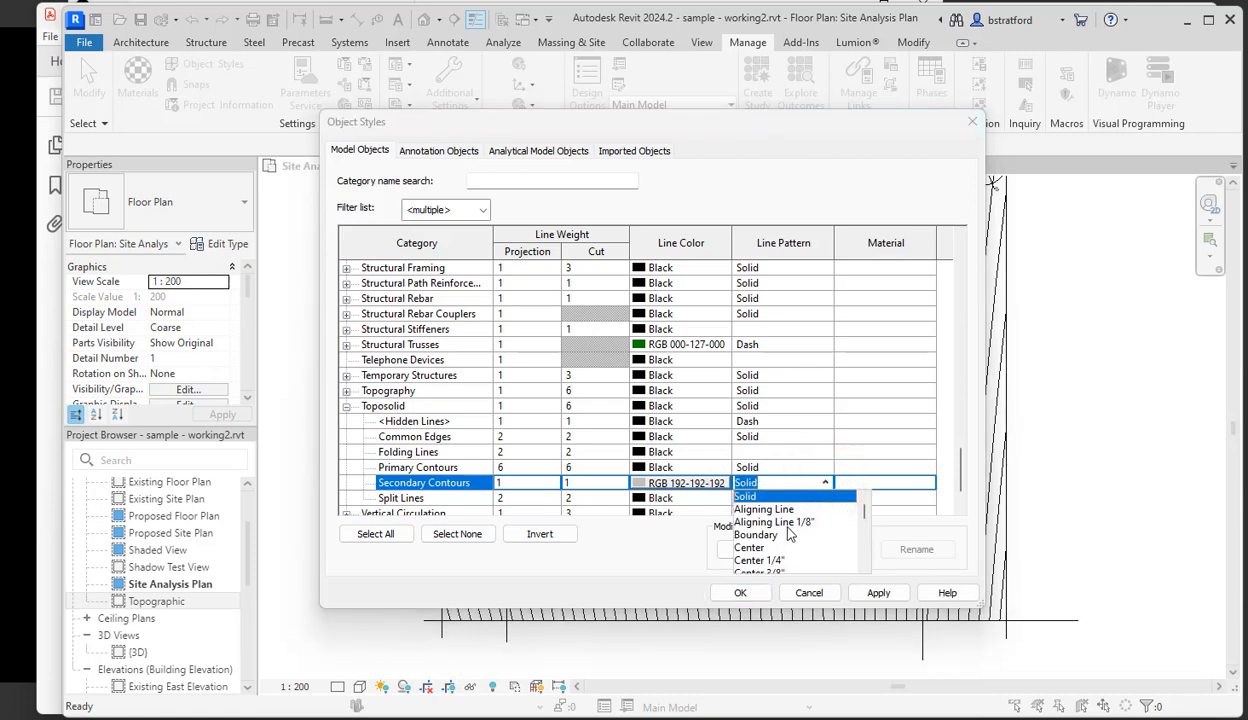
scroll(788, 535, down, 1)
scroll(790, 536, down, 2)
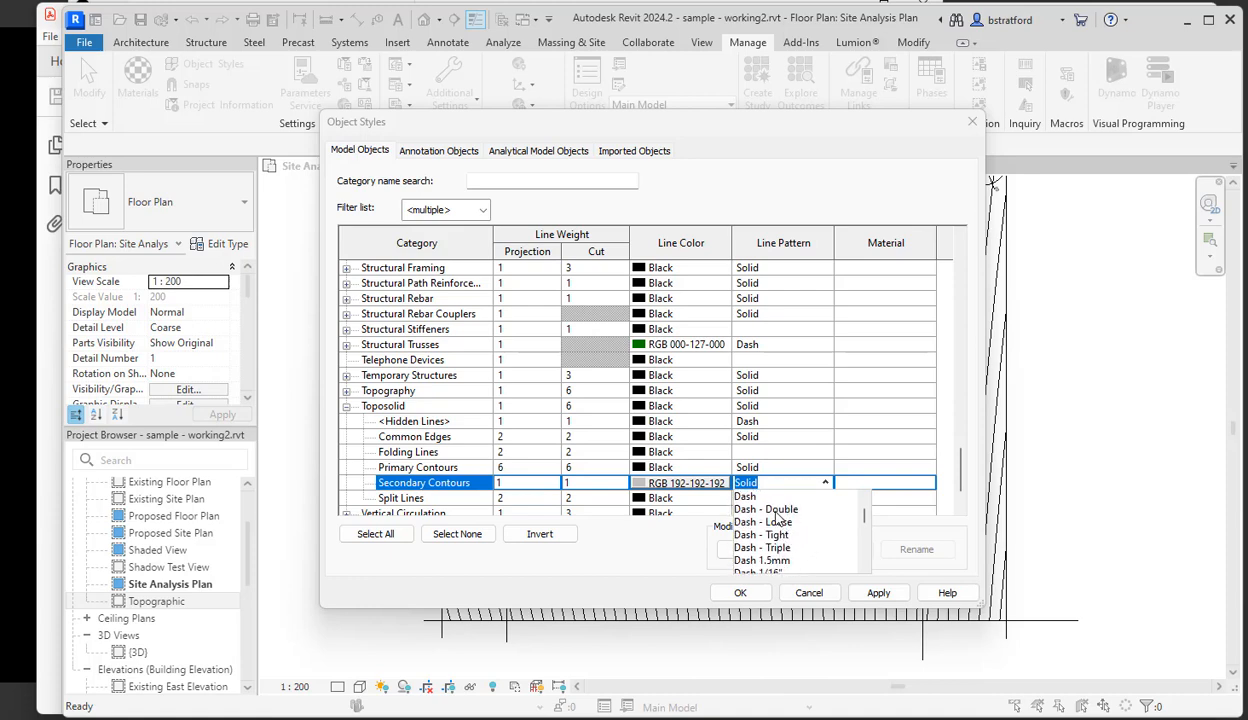
click(766, 509)
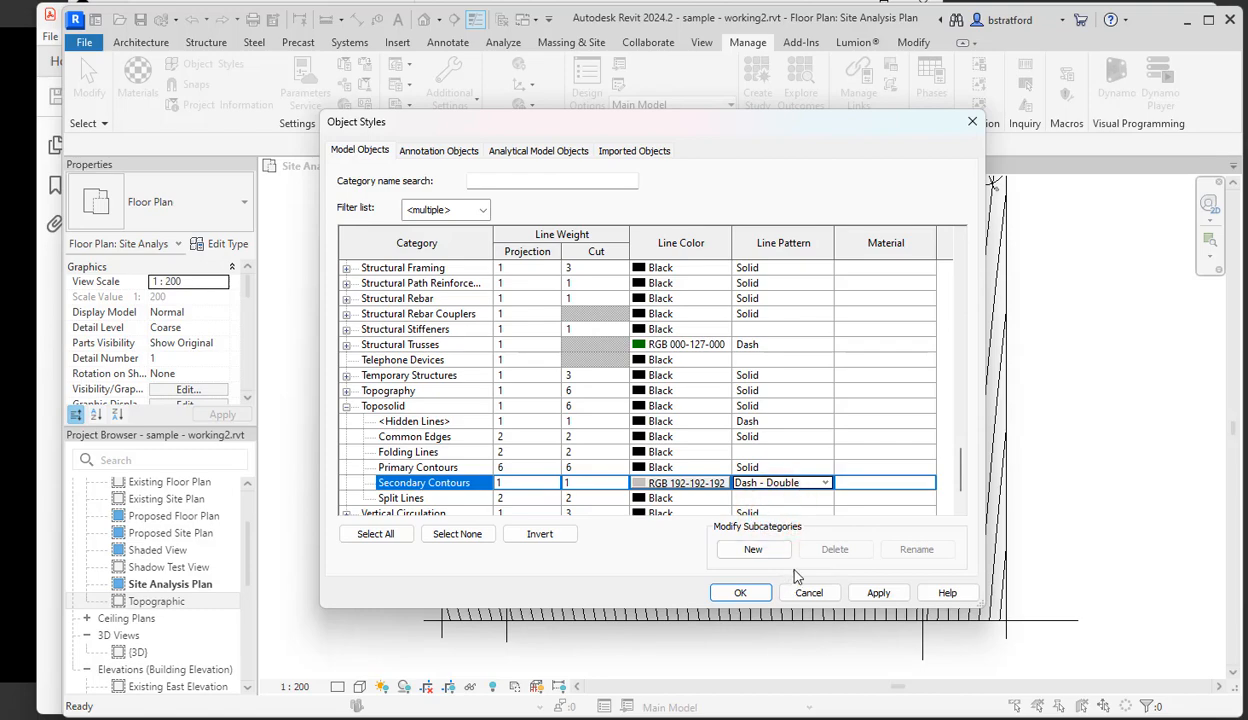
click(741, 594)
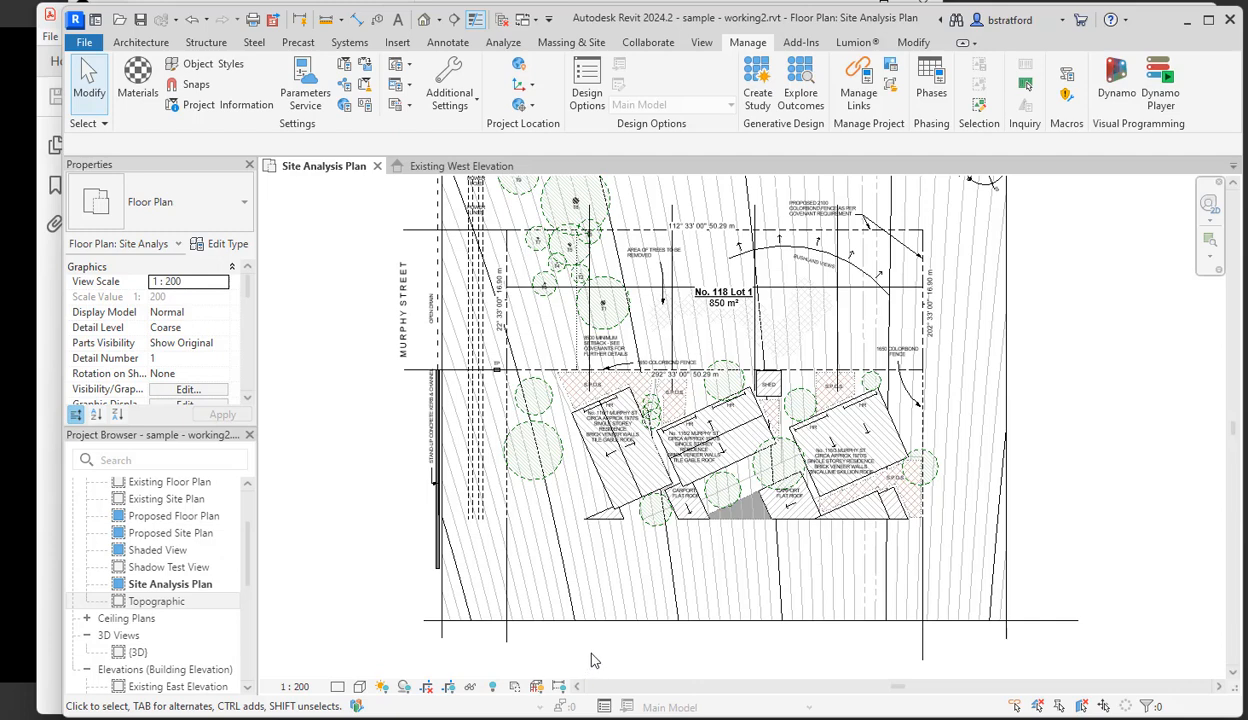
click(645, 640)
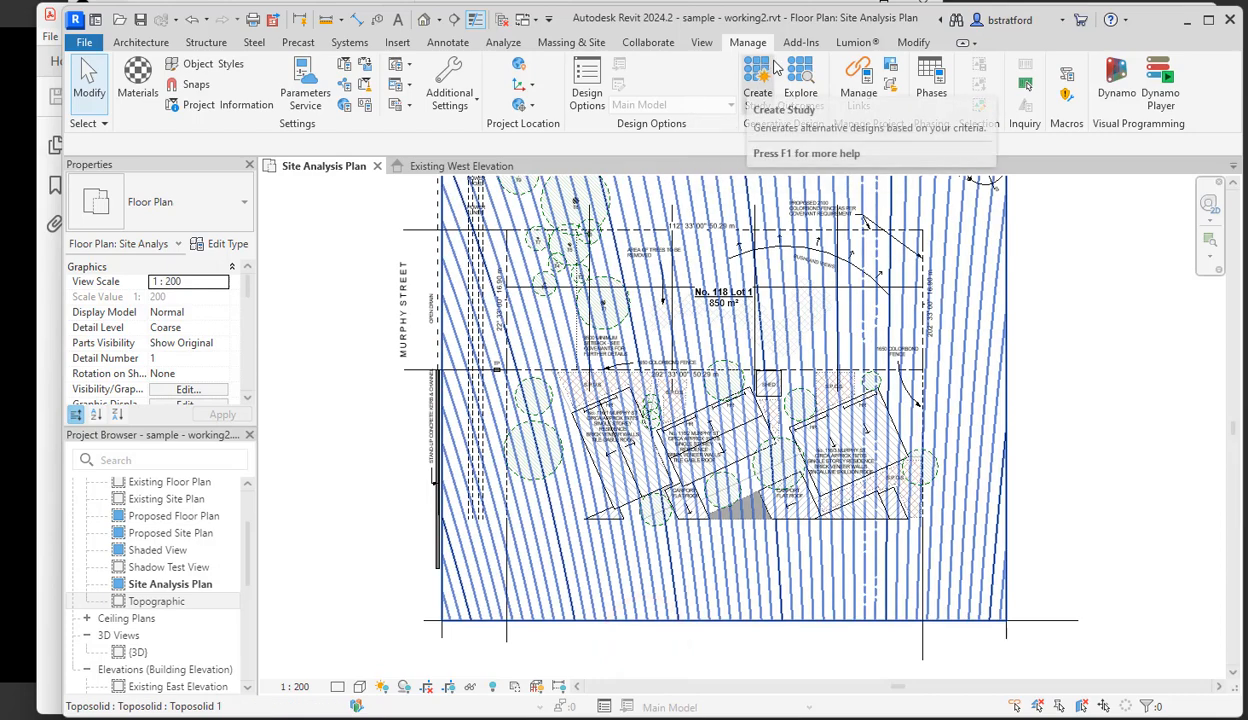
- Label the contours along a line from the toposolid's lower corner on the Murphy Street side to its opposite edge, below the existing houses
click(567, 42)
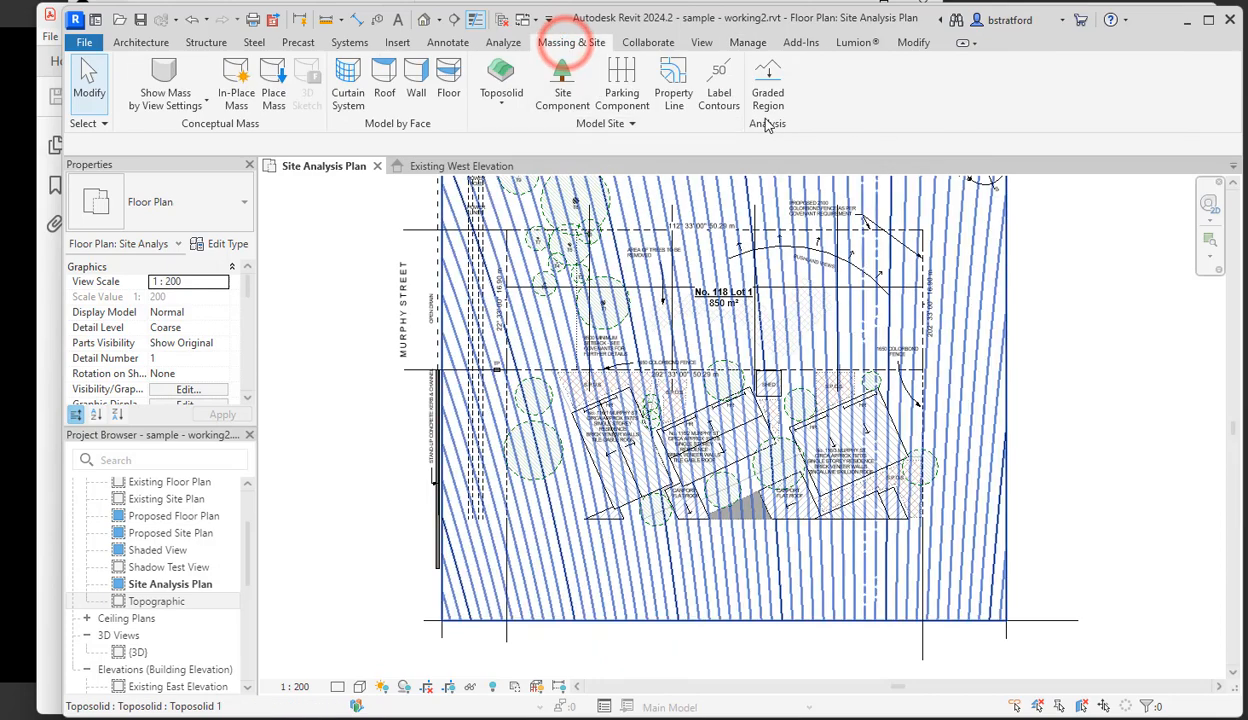
click(718, 90)
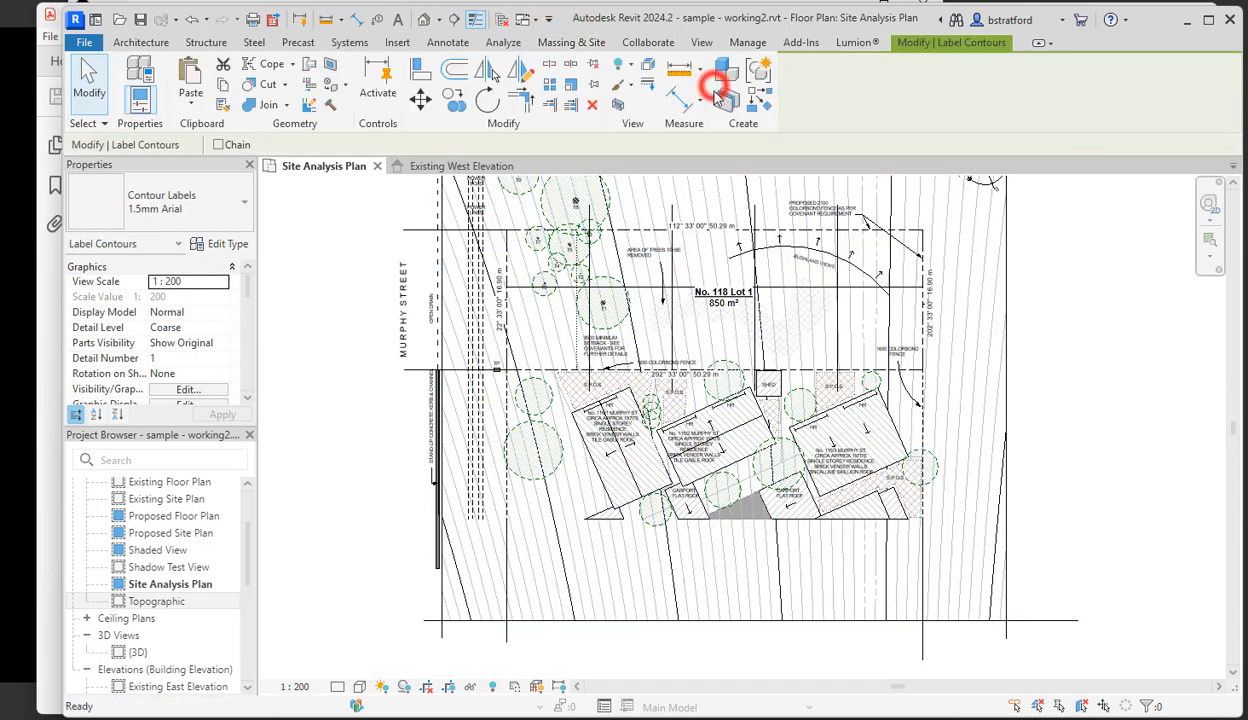
click(450, 614)
click(1000, 543)
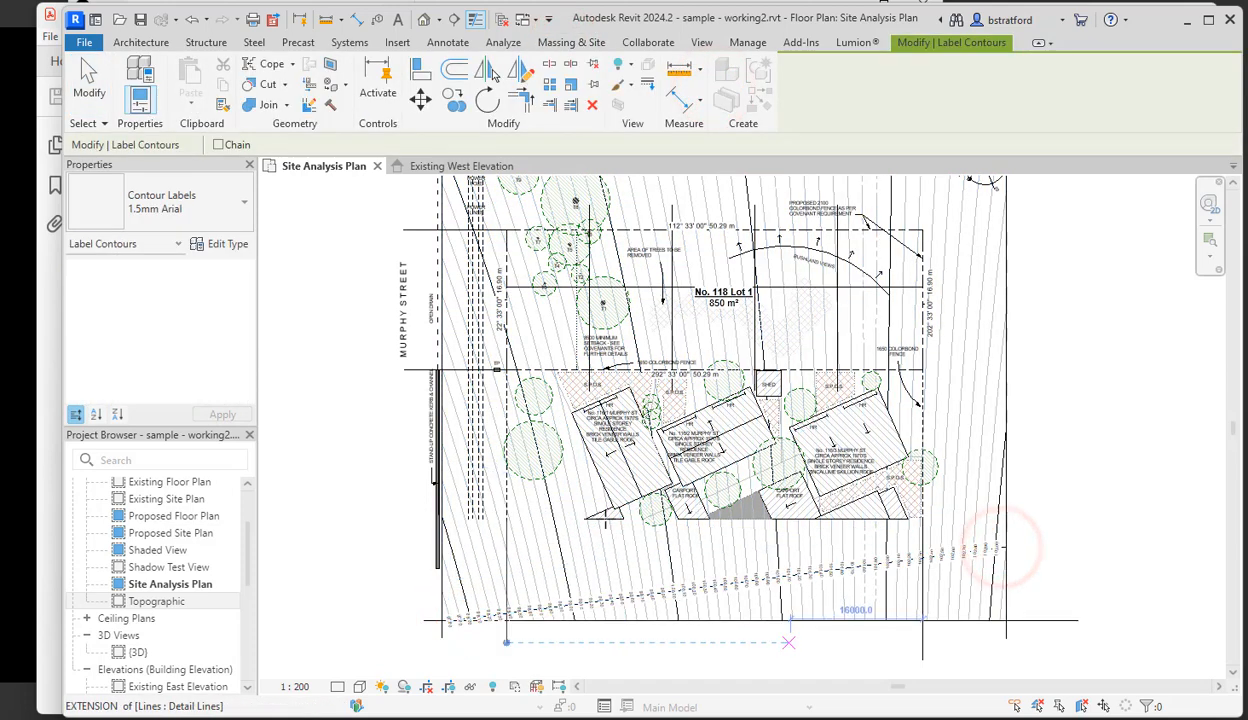
click(88, 82)
- Examine the contour labels and their elevations along the lower part of the site in the Site Analysis Plan
scroll(706, 618, up, 5)
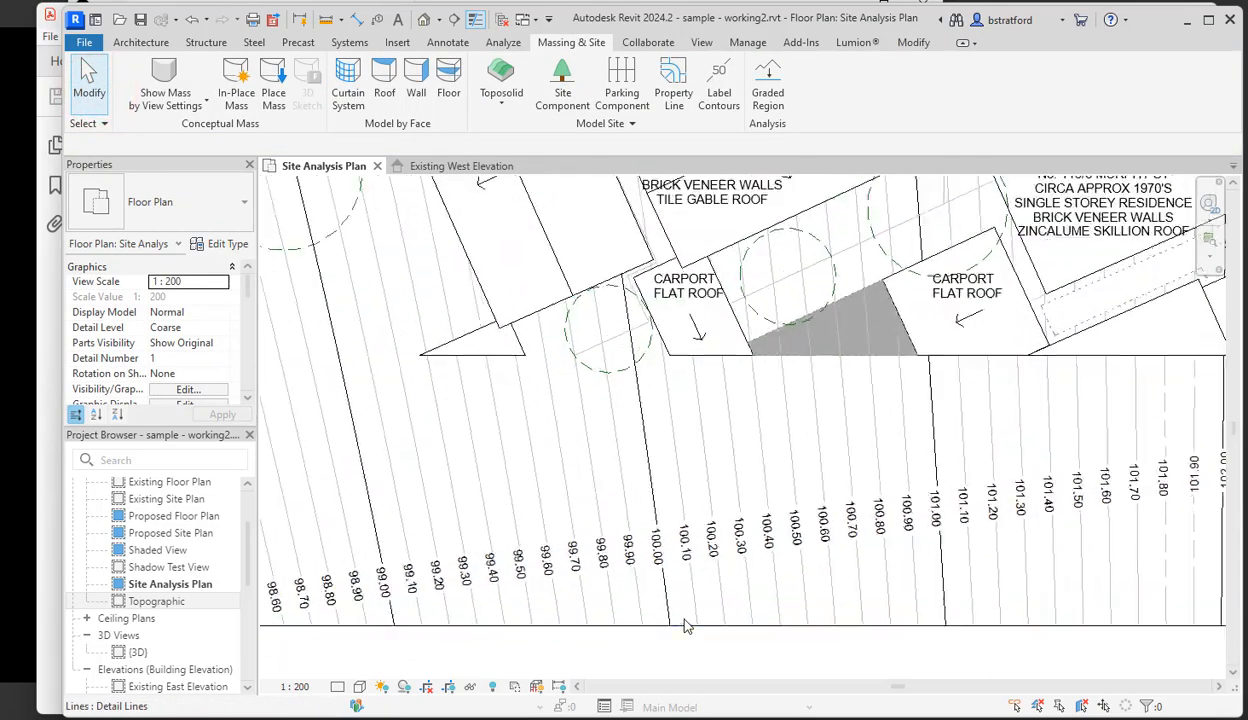
scroll(686, 625, down, 5)
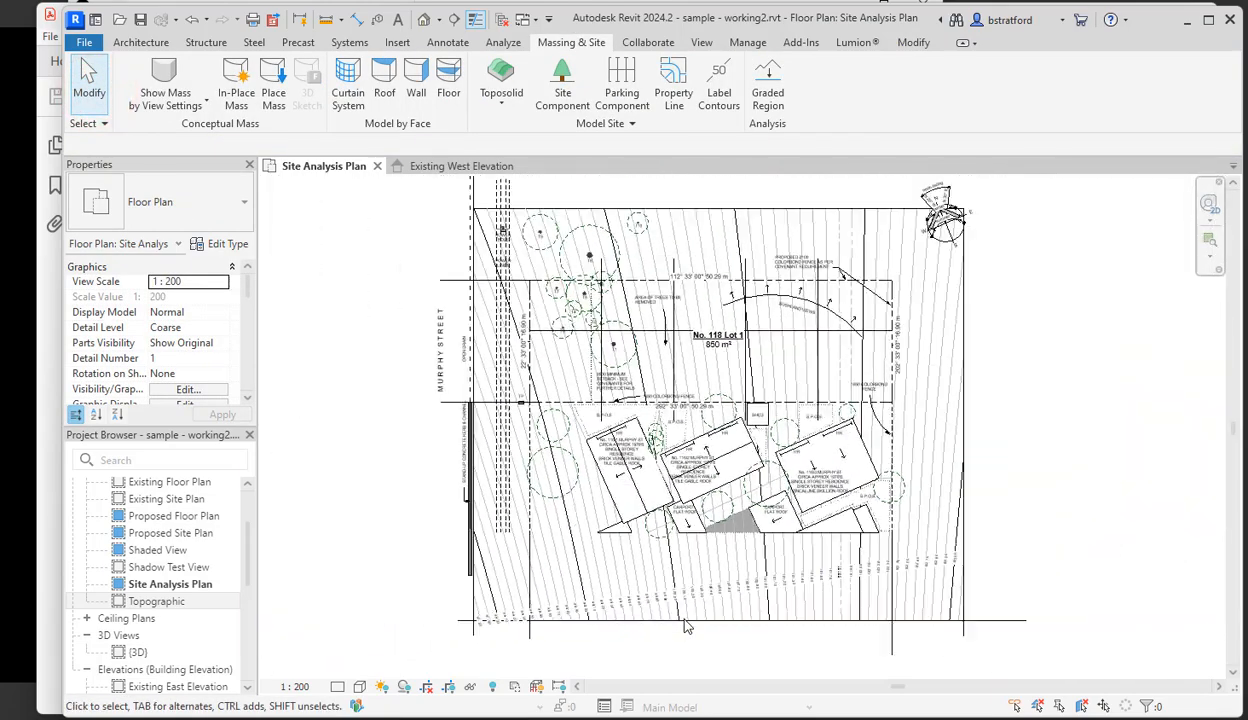
click(437, 541)
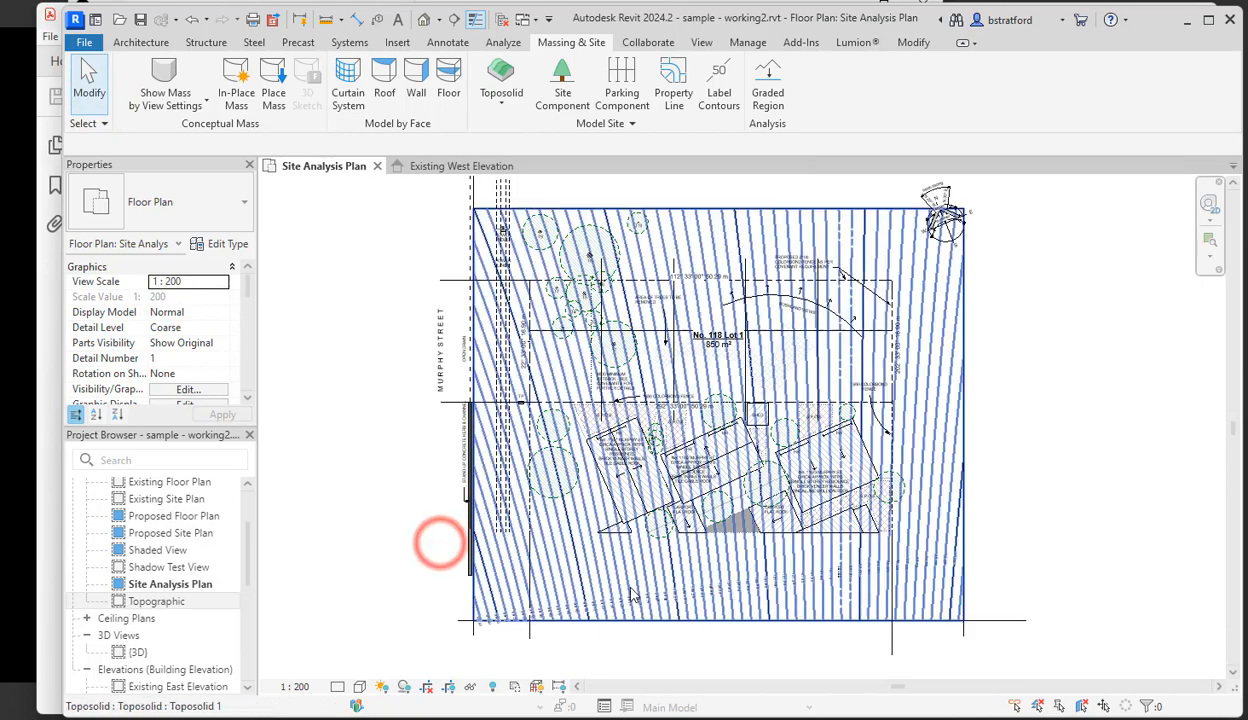
scroll(641, 612, up, 5)
scroll(641, 612, down, 5)
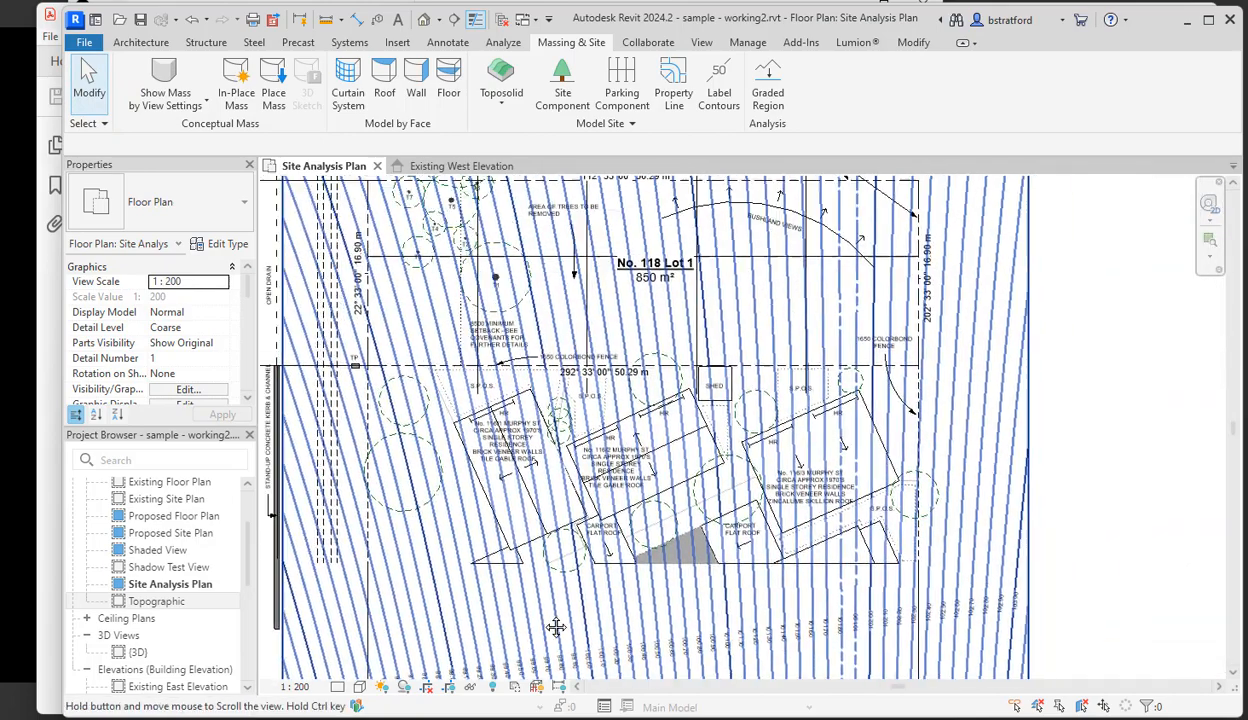
middle_drag(609, 475, 701, 418)
scroll(674, 569, up, 1)
middle_drag(674, 569, 659, 573)
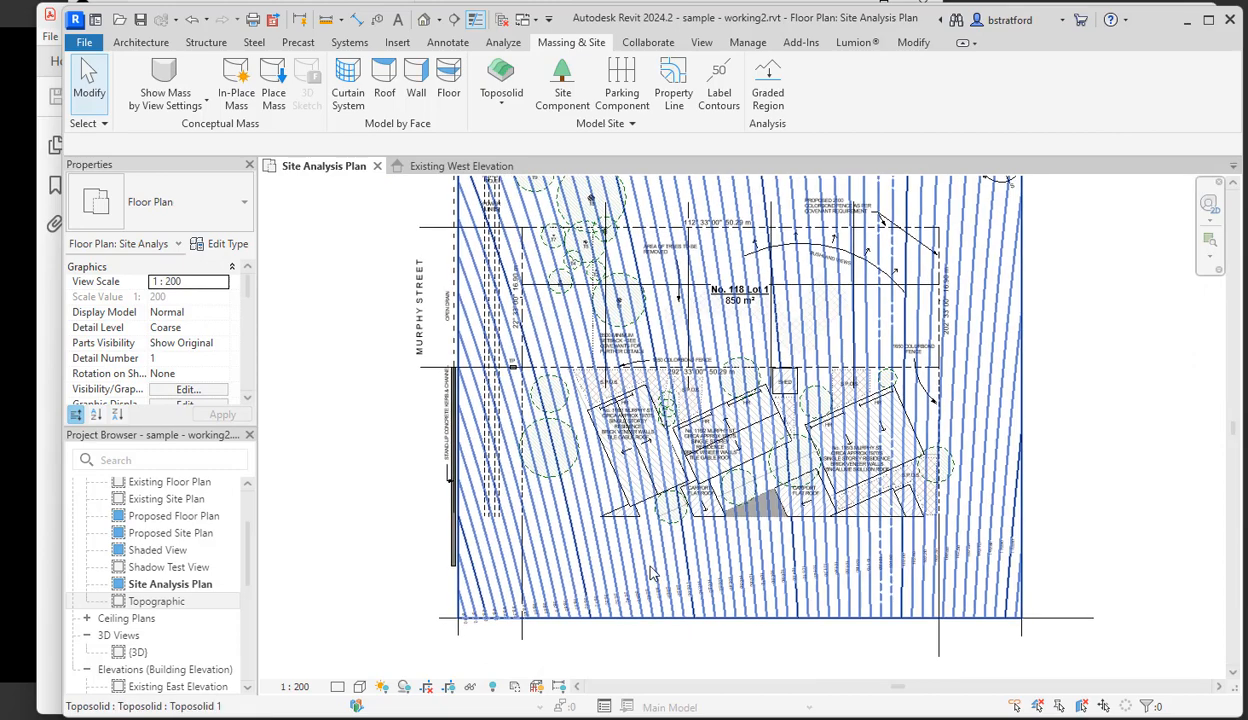
- Set the Secondary Contours interval to 200 in the contour display of the Toposolid 1 type and confirm the type properties
click(651, 572)
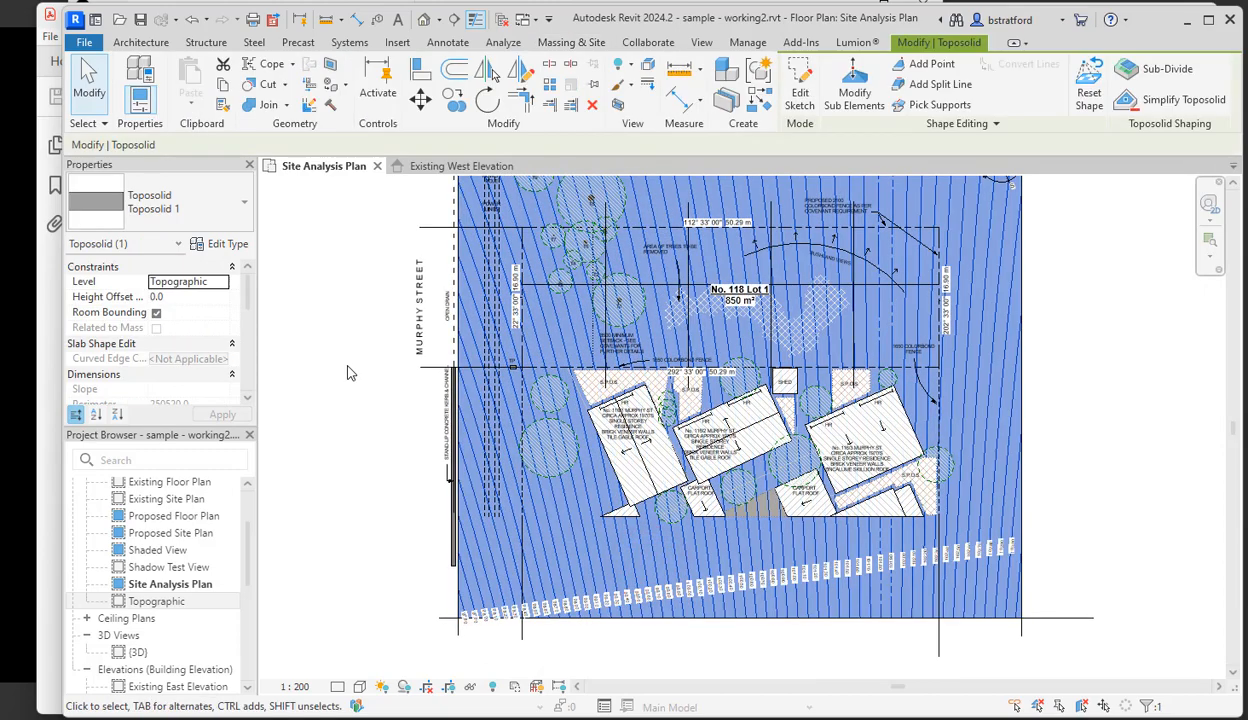
click(348, 372)
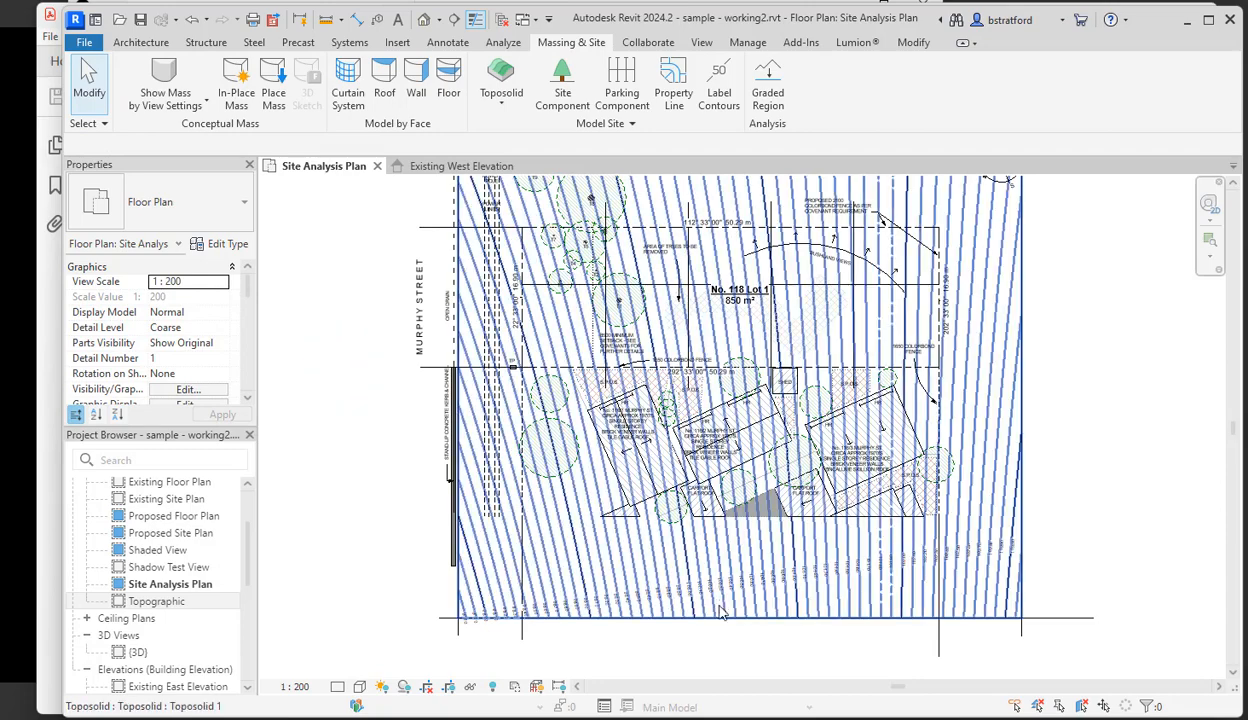
click(622, 576)
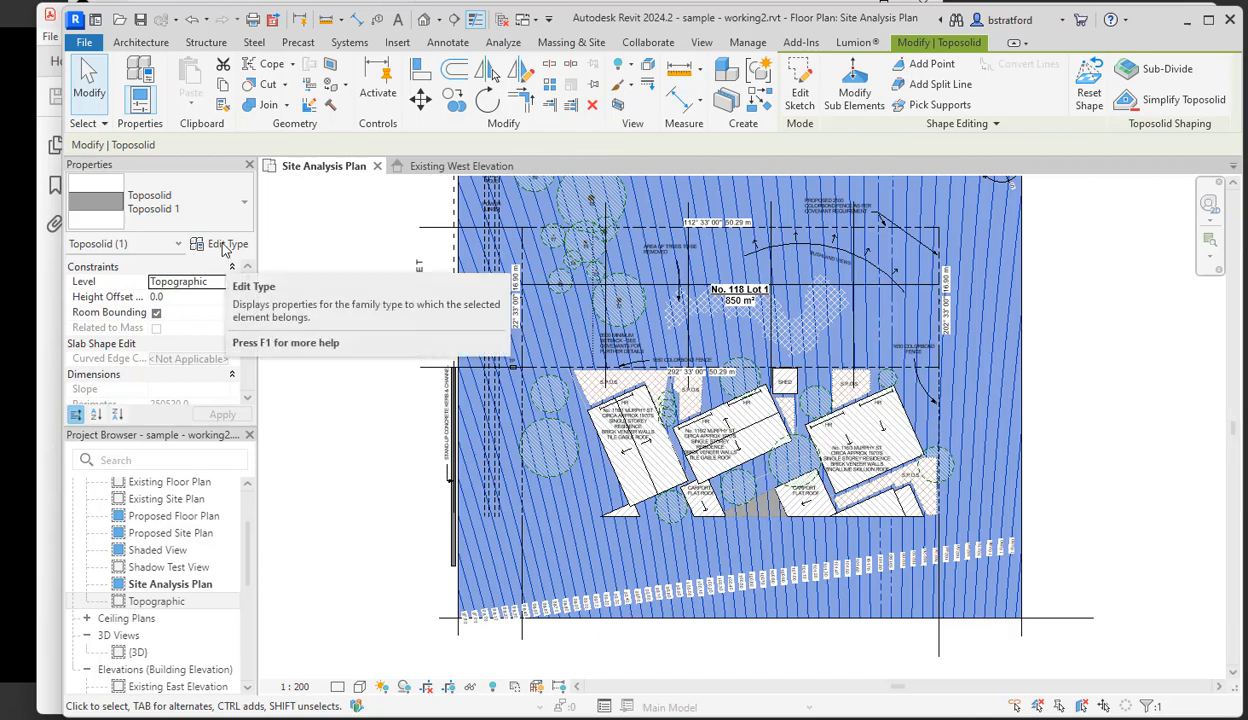
click(225, 246)
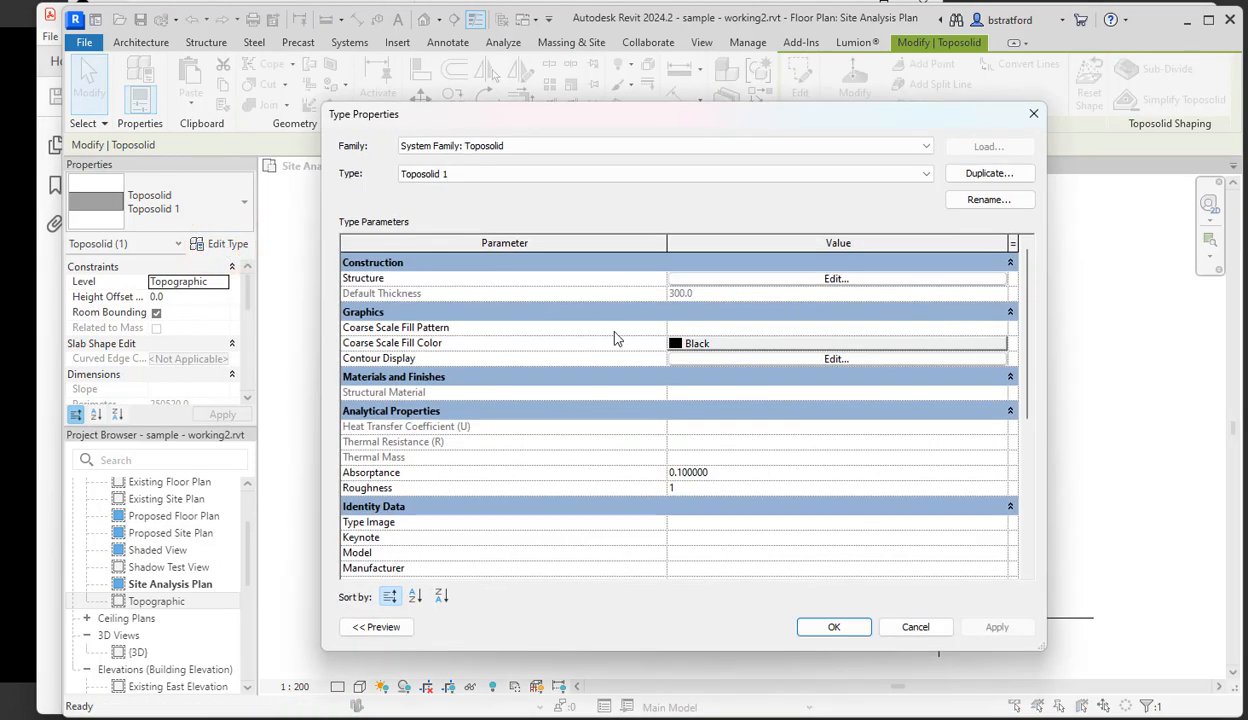
click(402, 358)
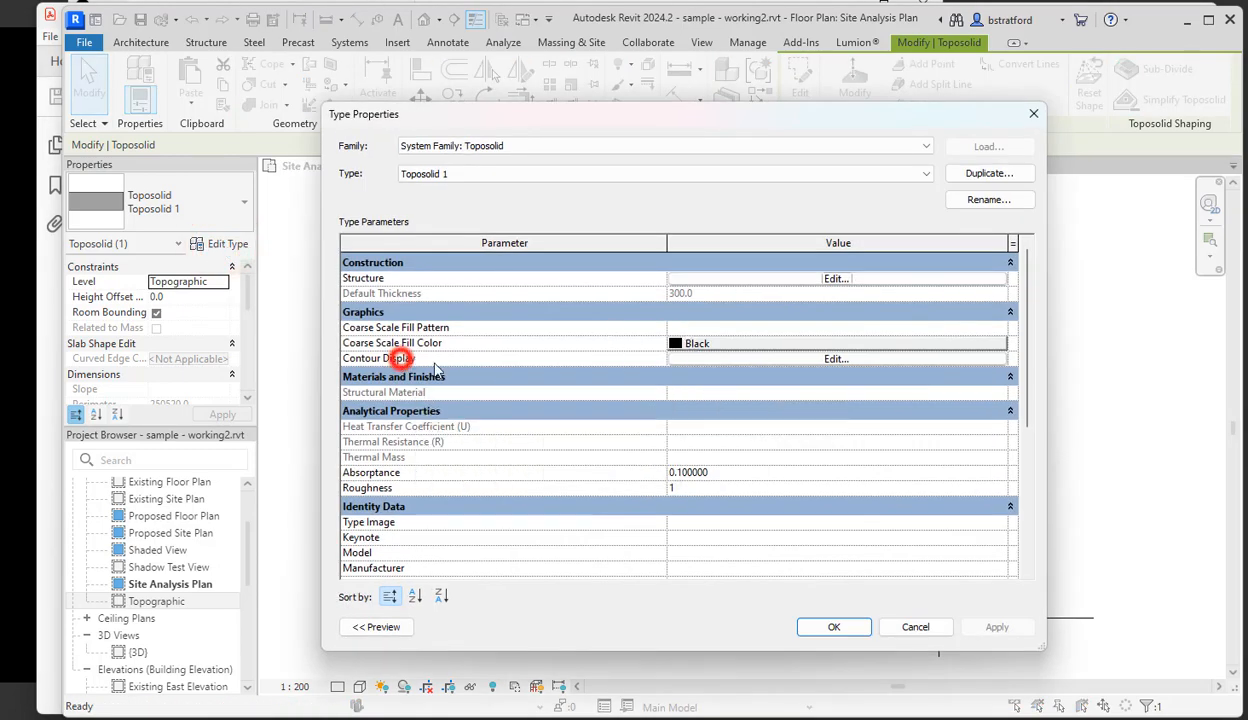
click(812, 358)
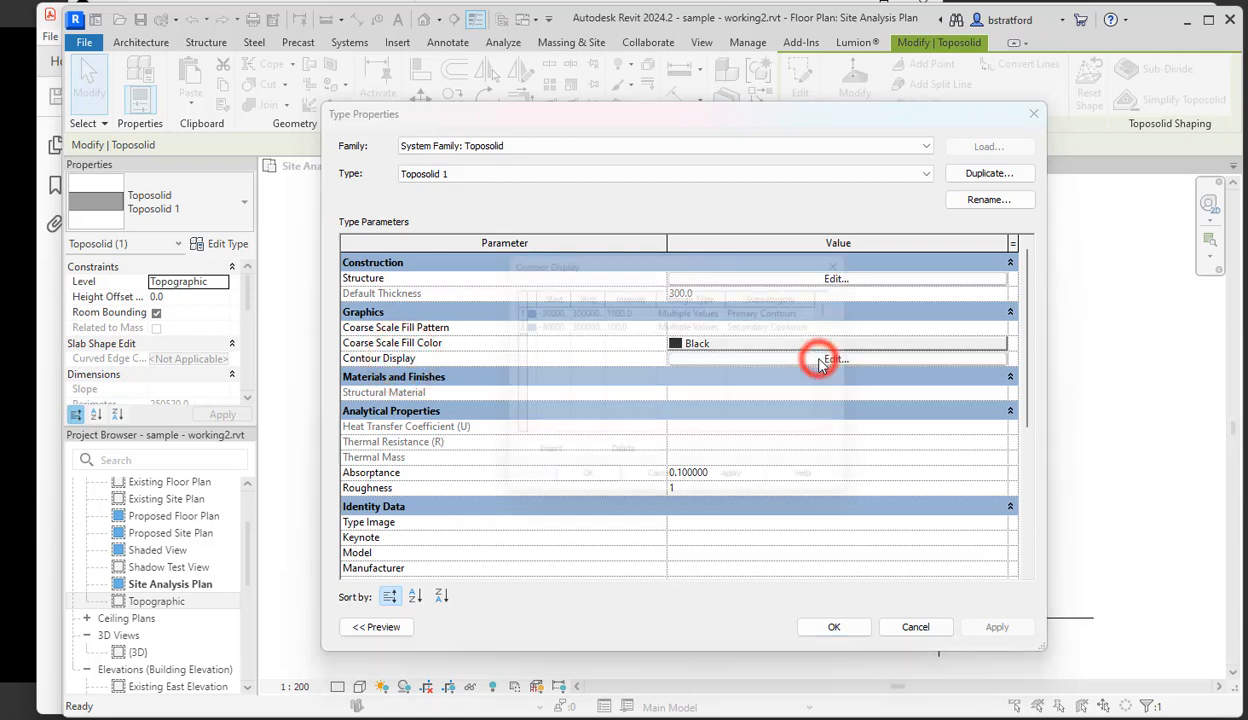
click(634, 325)
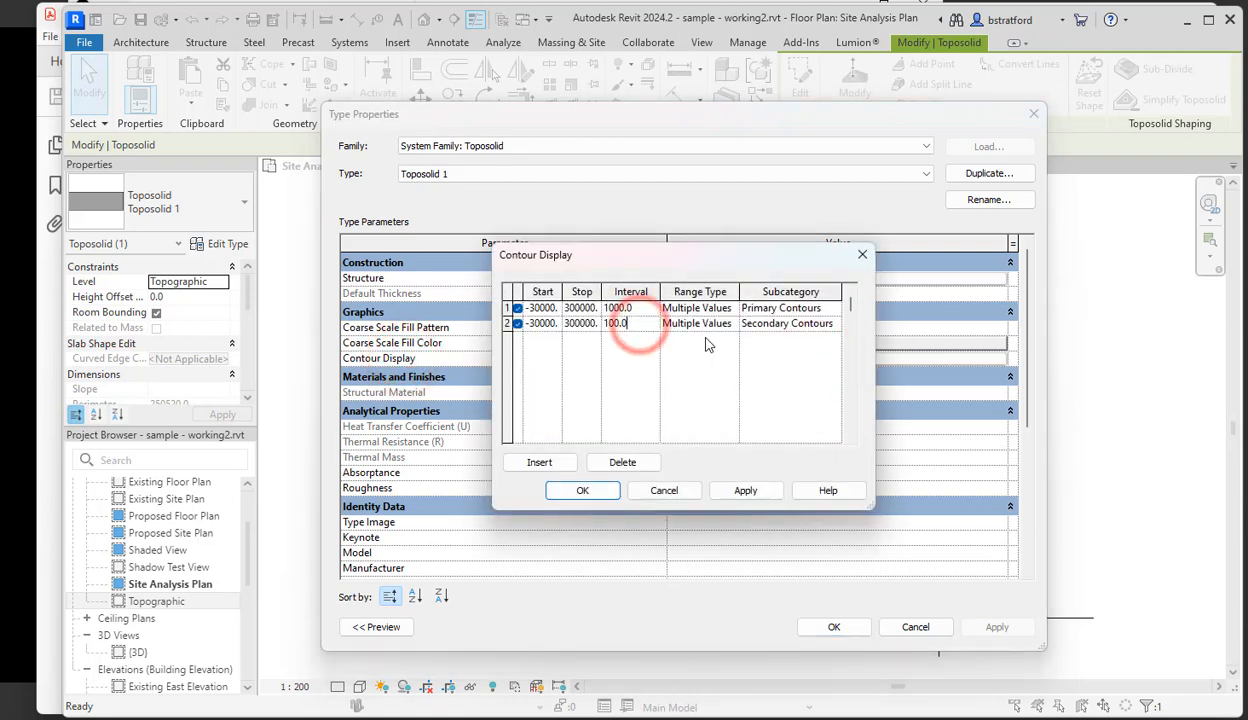
double_click(614, 323)
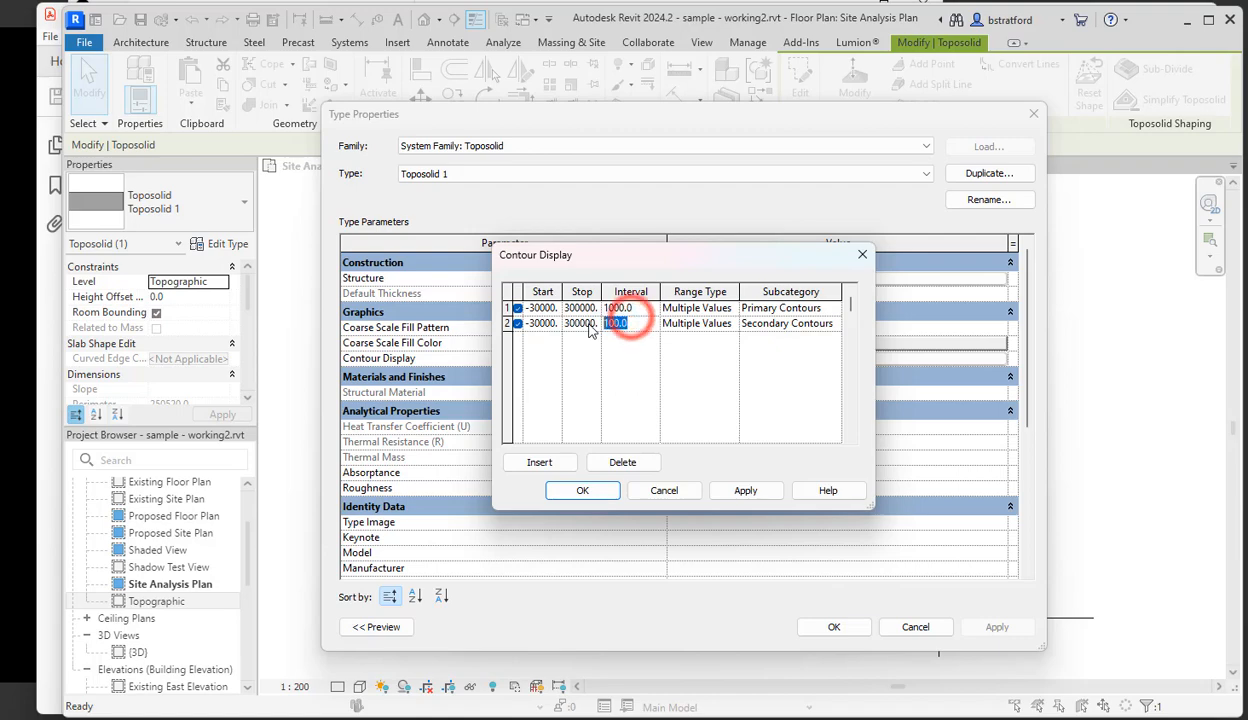
text(20)
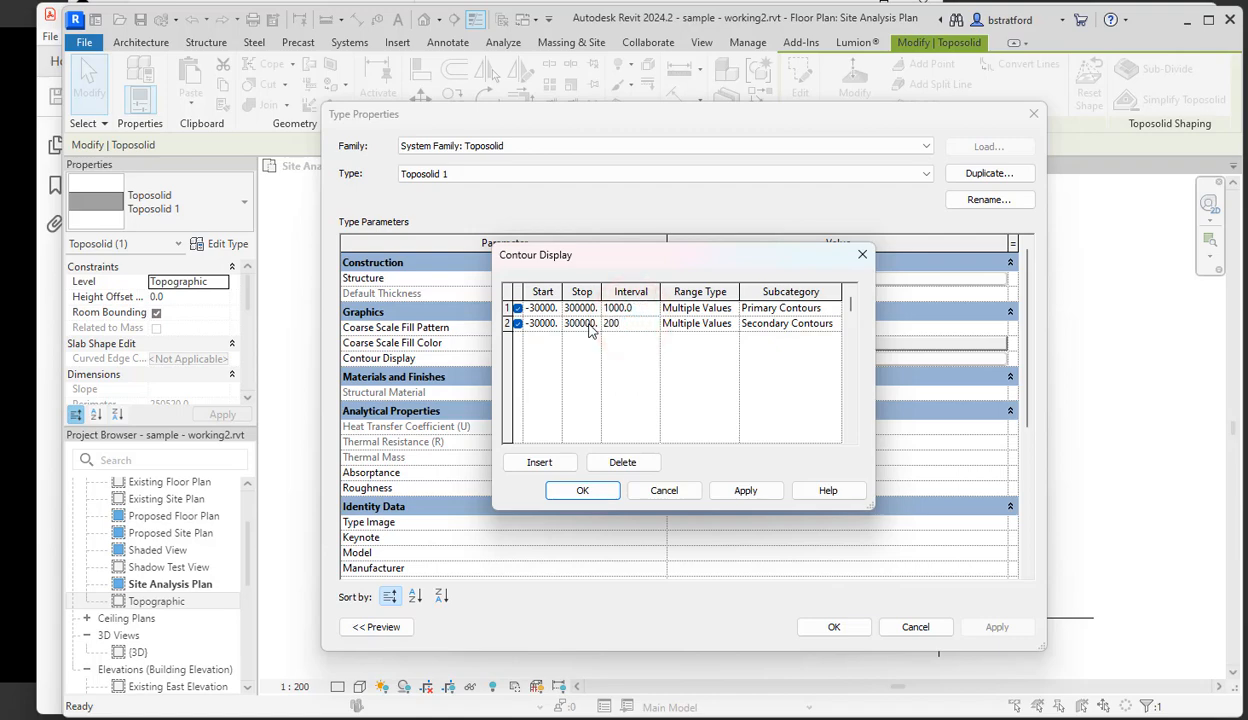
click(585, 490)
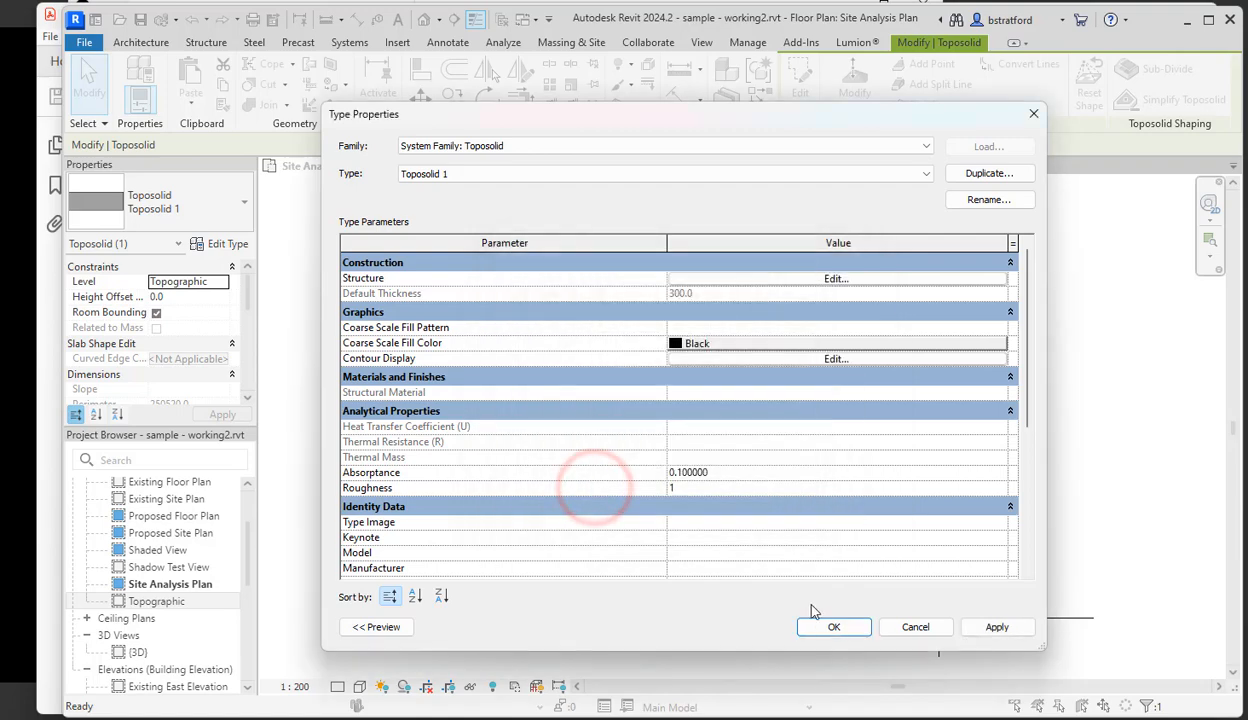
click(830, 627)
click(1095, 546)
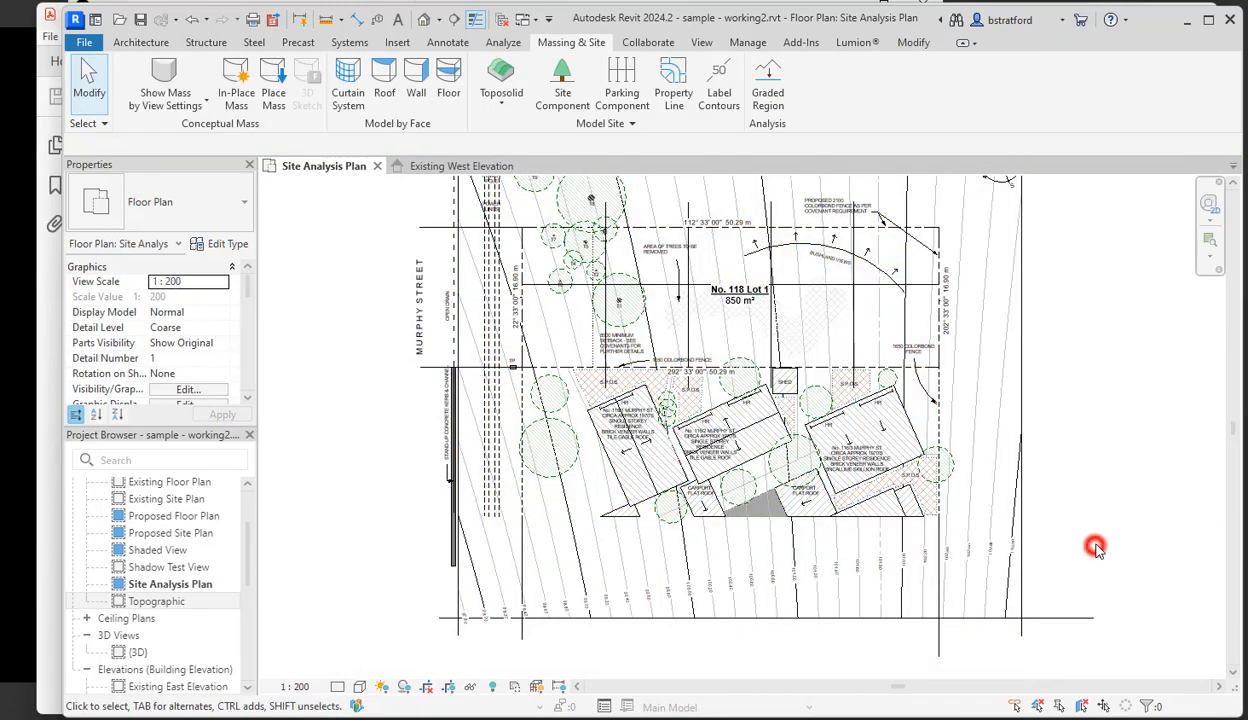
- Examine the respaced contours and their elevation labels across the site, from the lower edge to the lot above the houses
scroll(530, 607, up, 5)
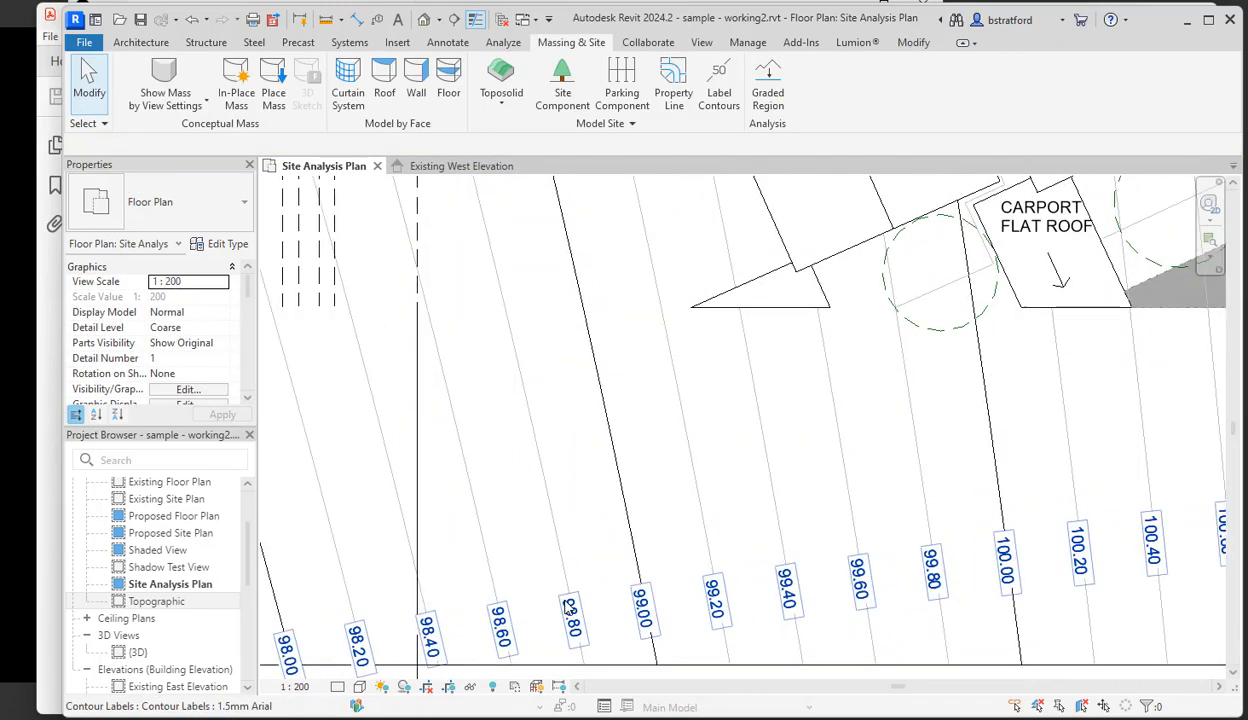
scroll(568, 607, down, 5)
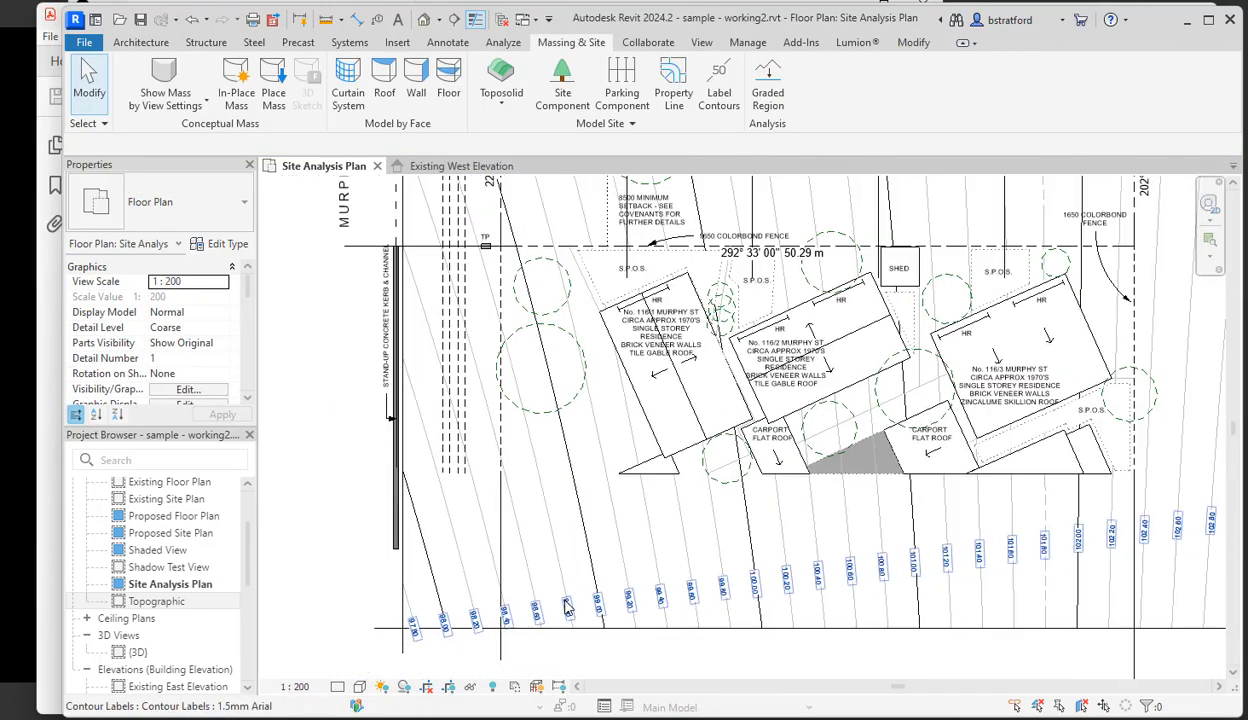
scroll(565, 607, down, 1)
click(997, 516)
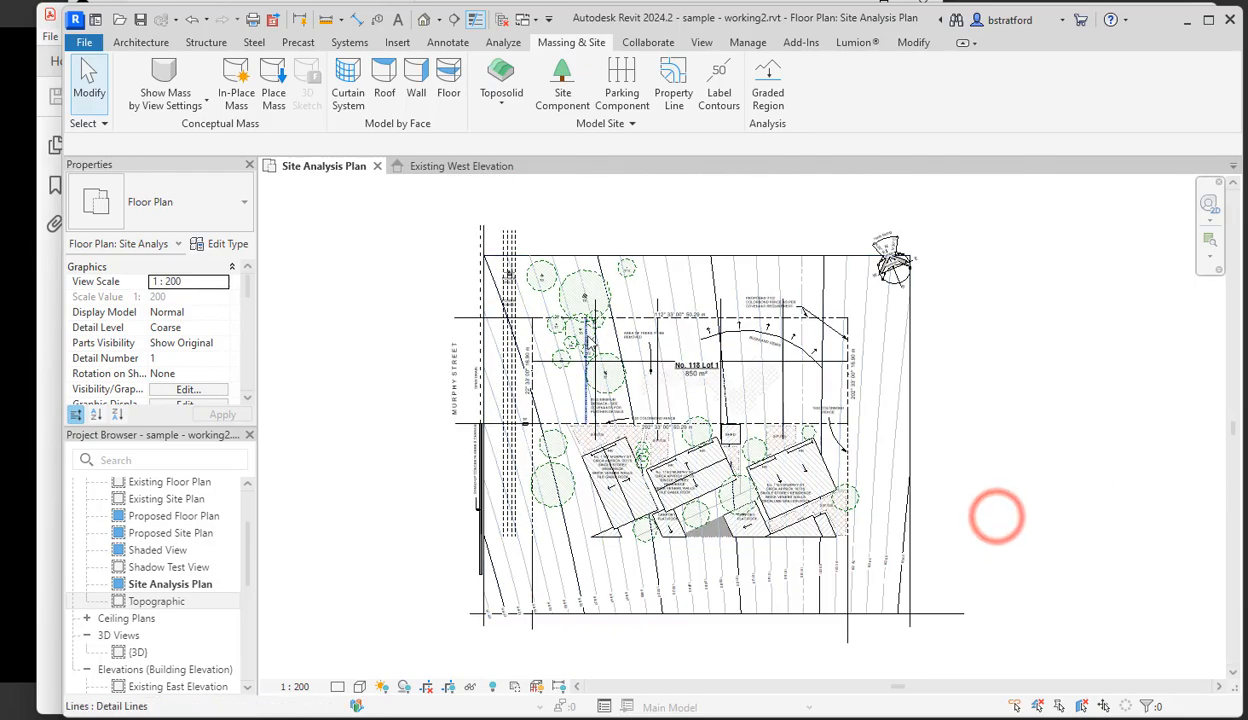
scroll(588, 343, up, 4)
scroll(588, 343, down, 4)
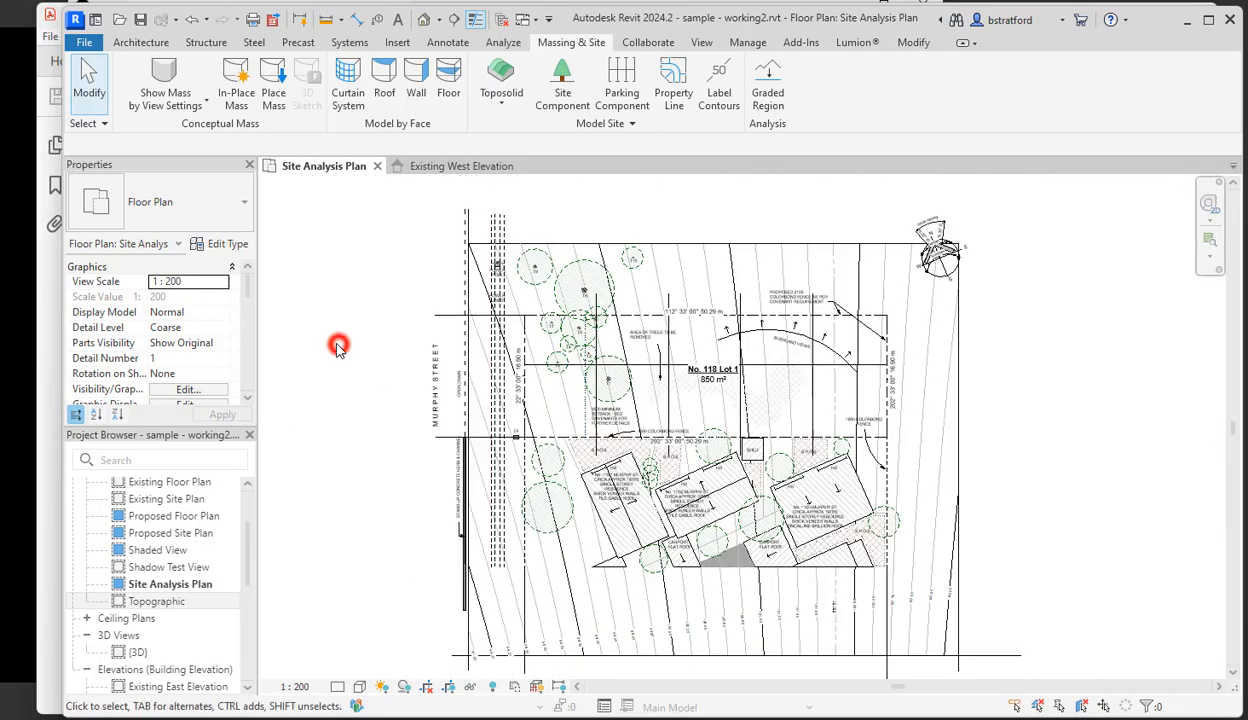
middle_drag(338, 345, 267, 341)
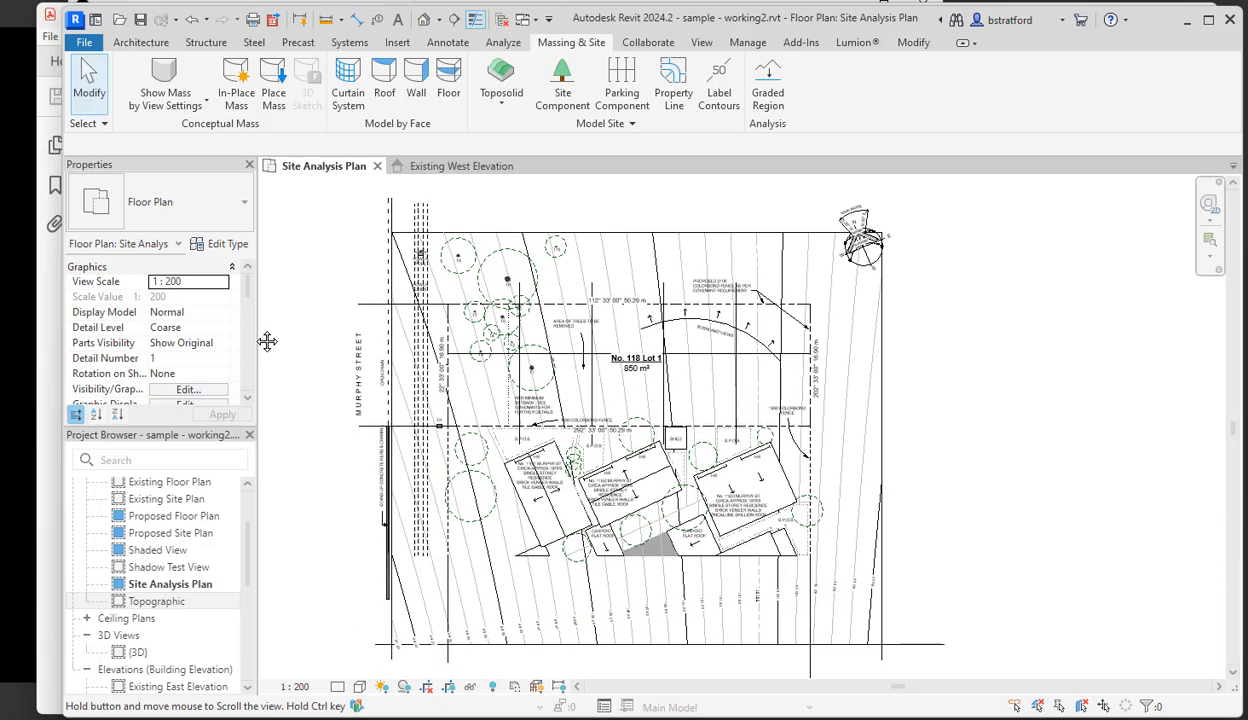
scroll(270, 340, up, 3)
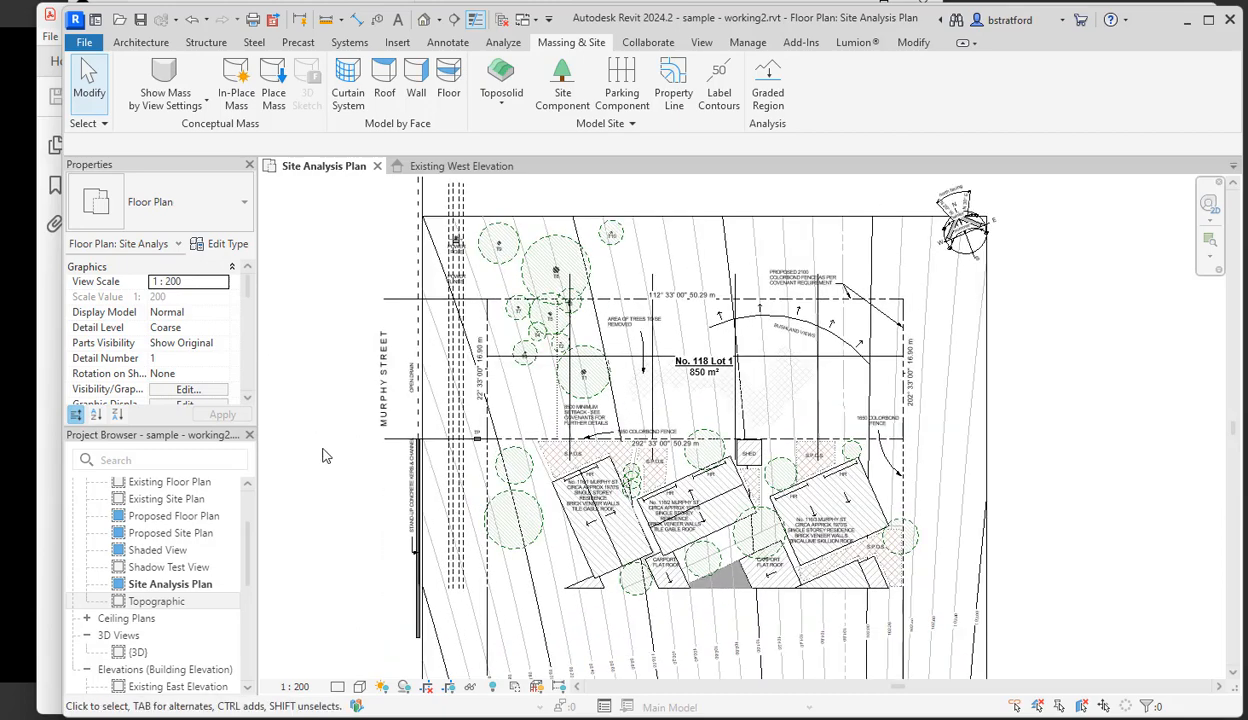
- Add a shape point to the toposolid at the TP marker beside Murphy Street, with an elevation of 100000
scroll(436, 434, up, 5)
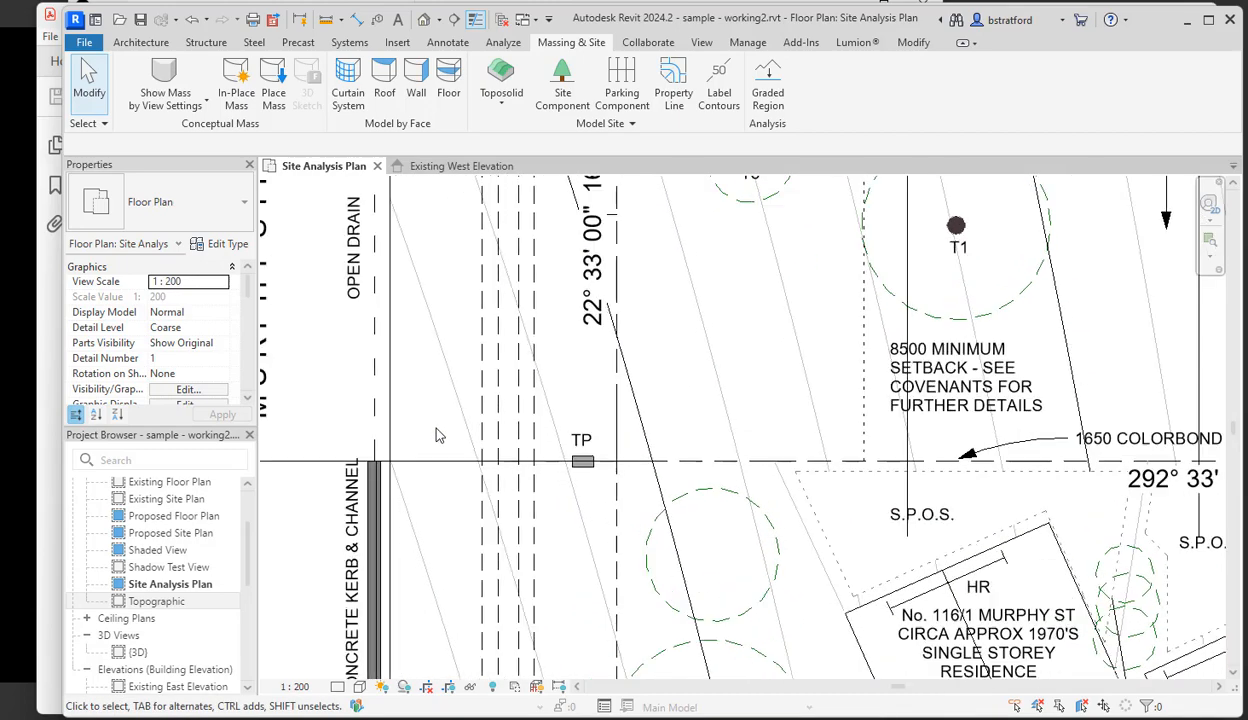
click(462, 422)
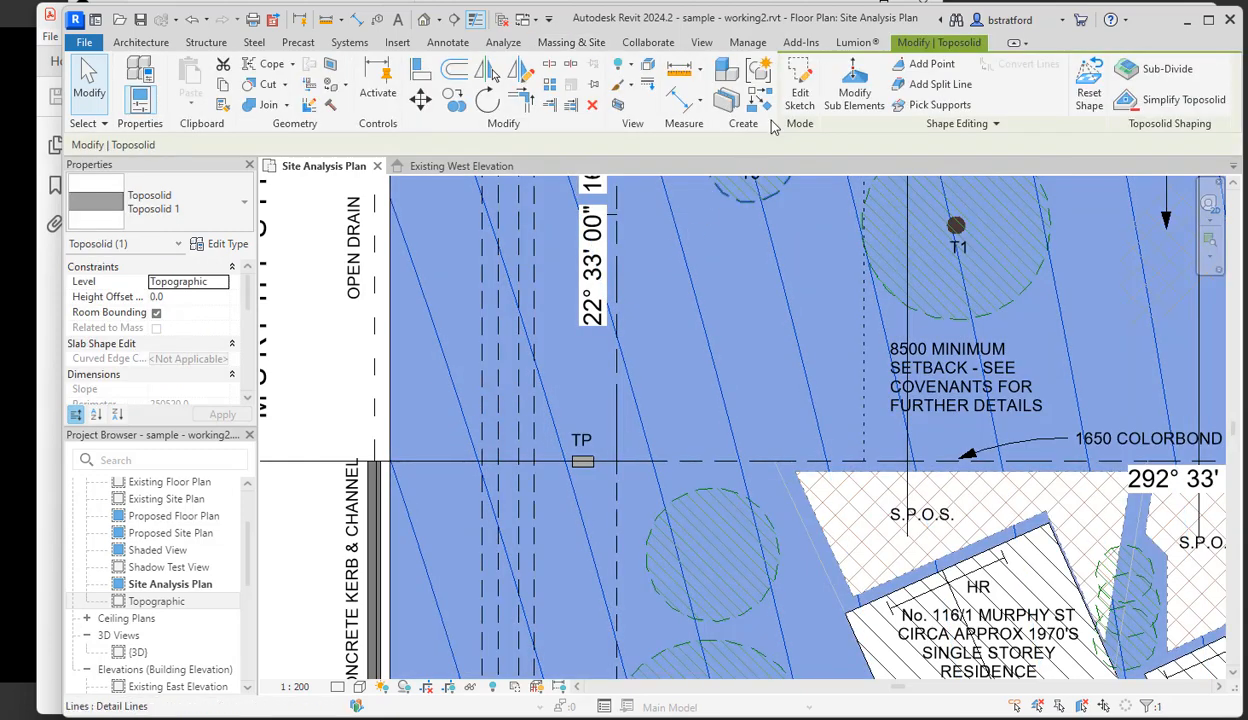
click(855, 98)
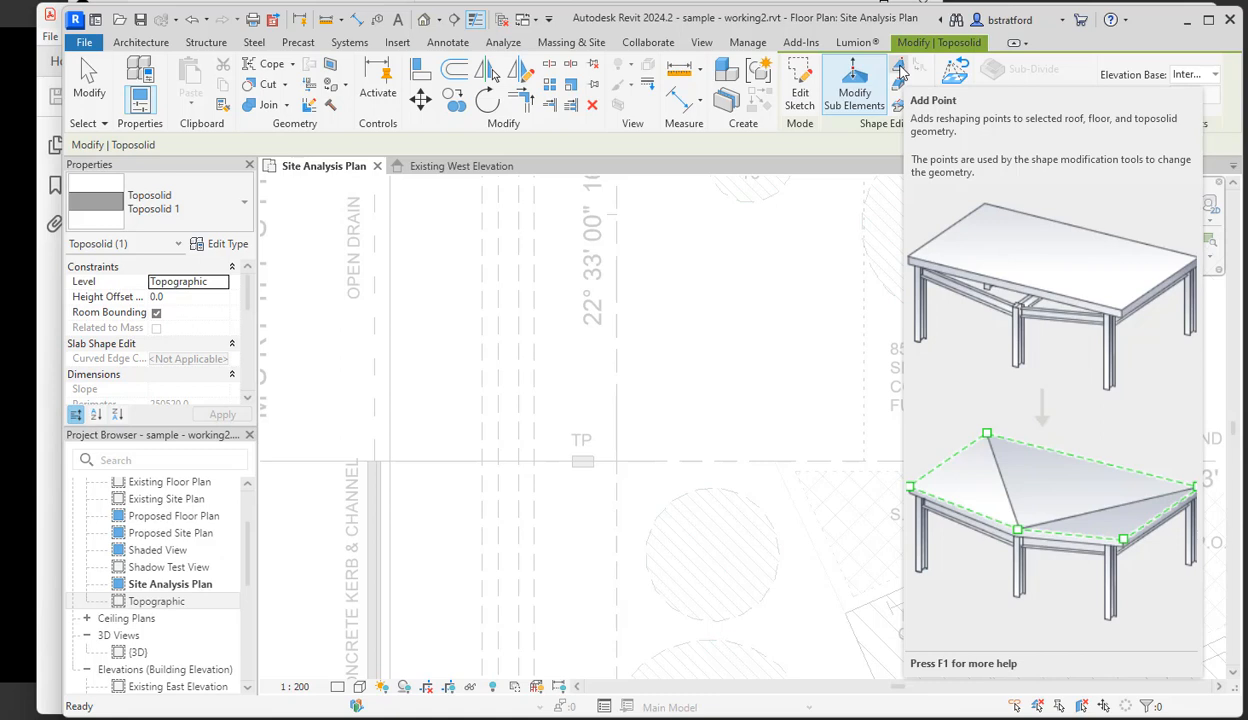
click(900, 70)
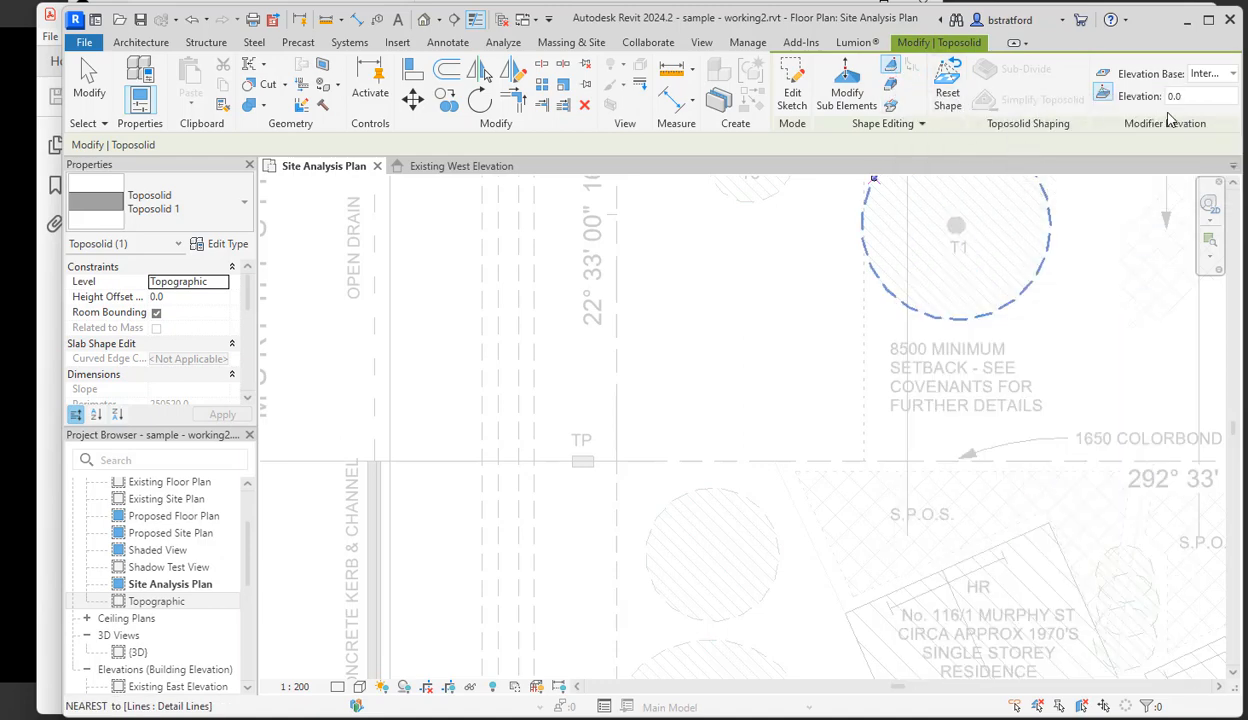
click(1193, 96)
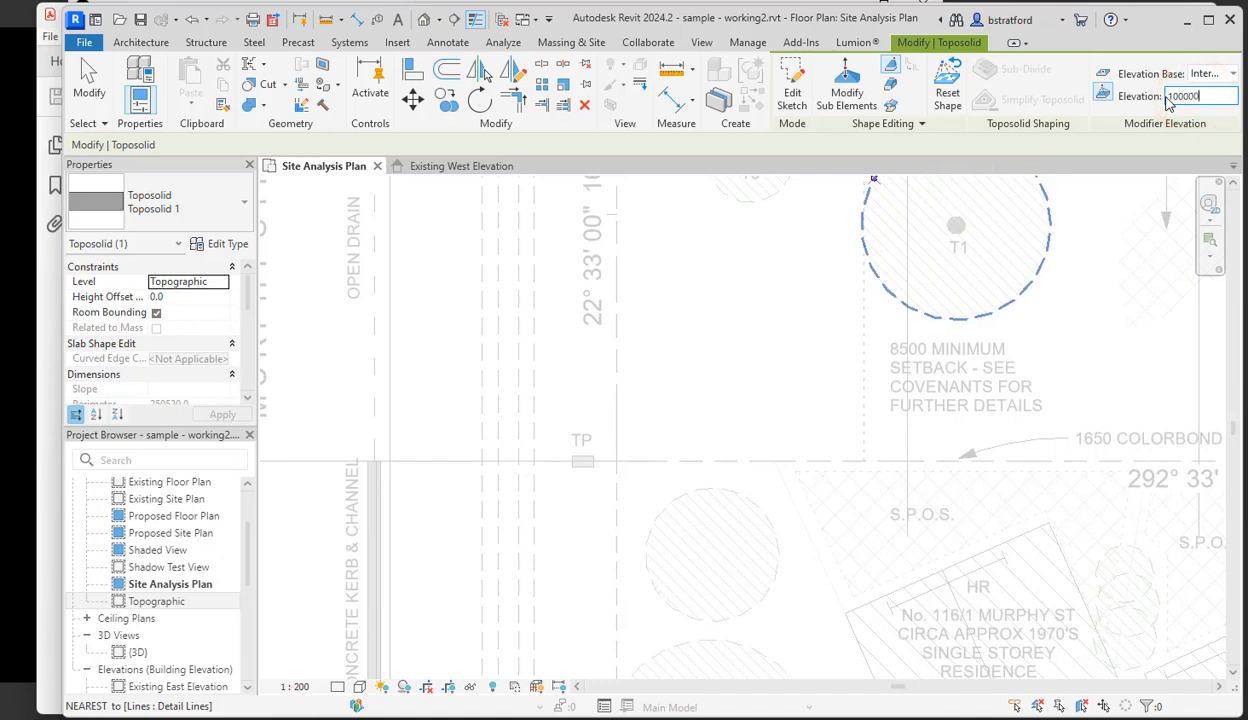
key(Return)
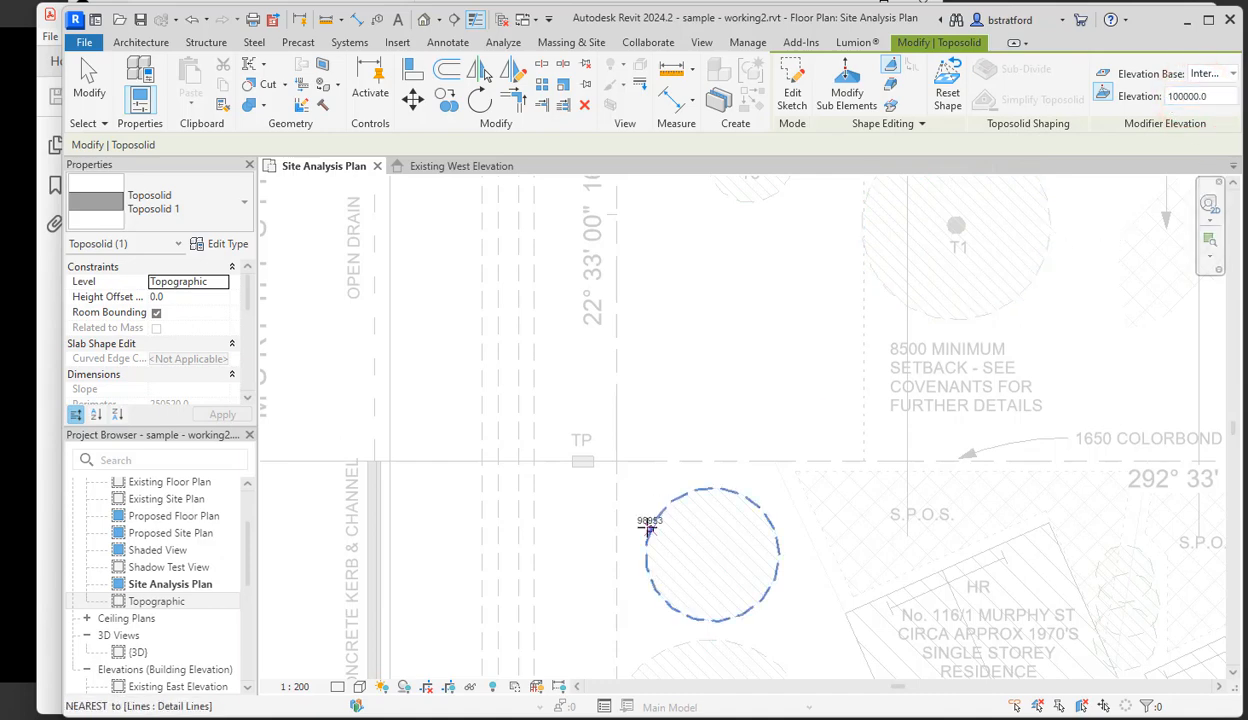
scroll(588, 470, up, 5)
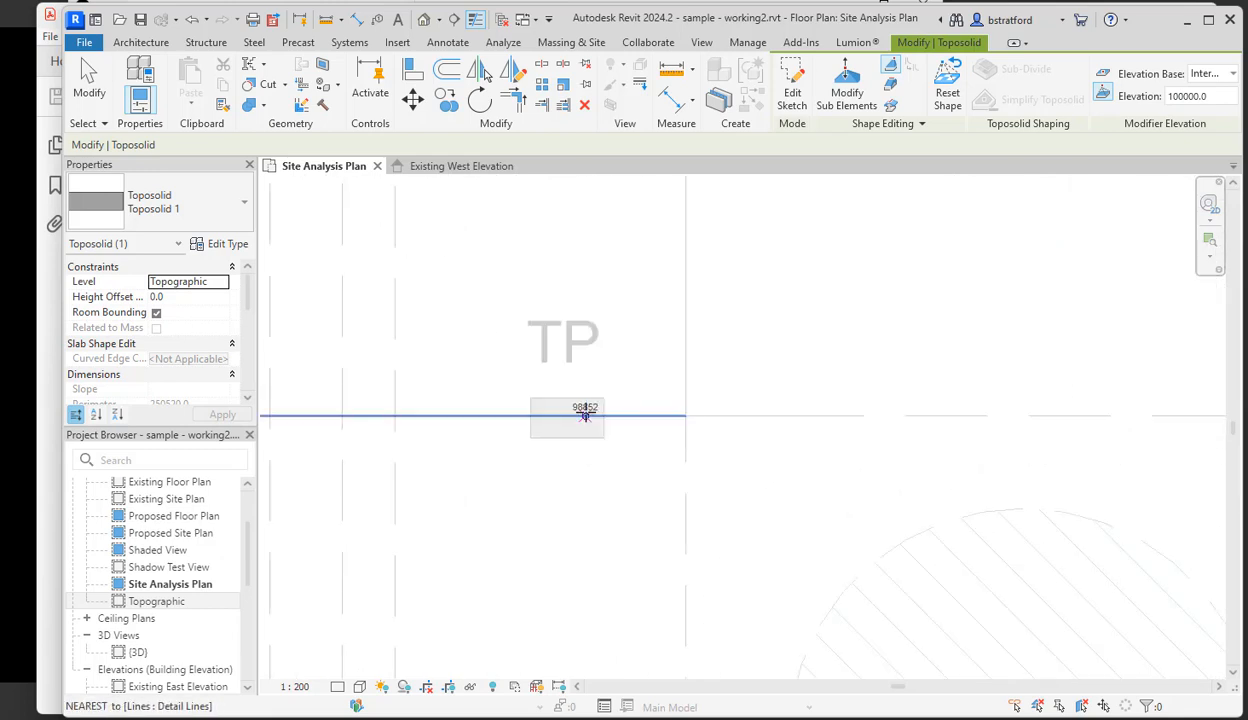
click(585, 413)
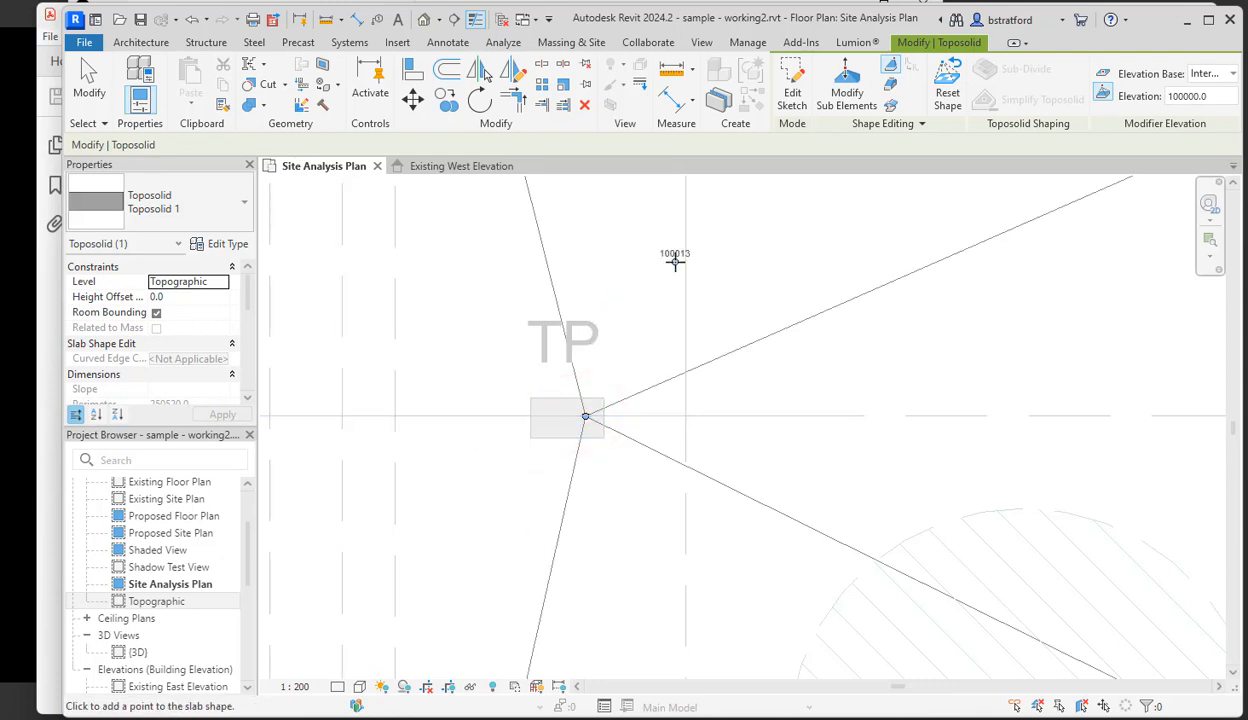
- Check the elevation of the shape point at the TP marker
click(846, 95)
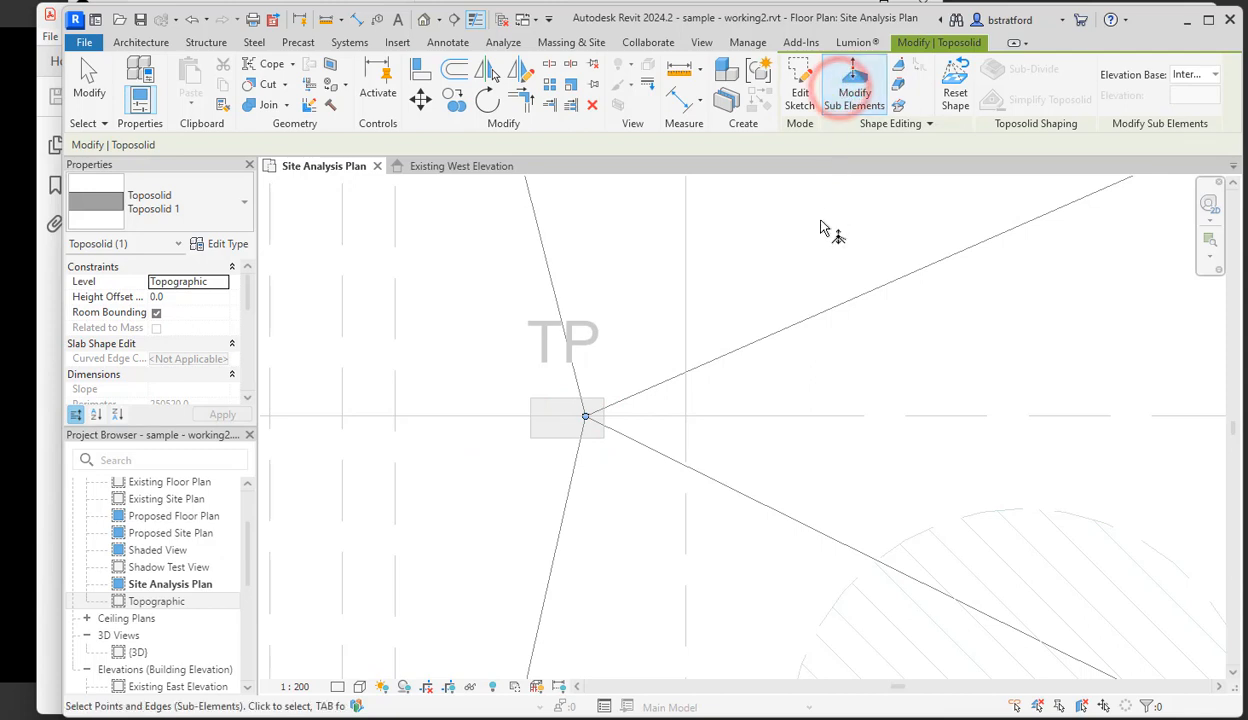
click(587, 416)
click(610, 411)
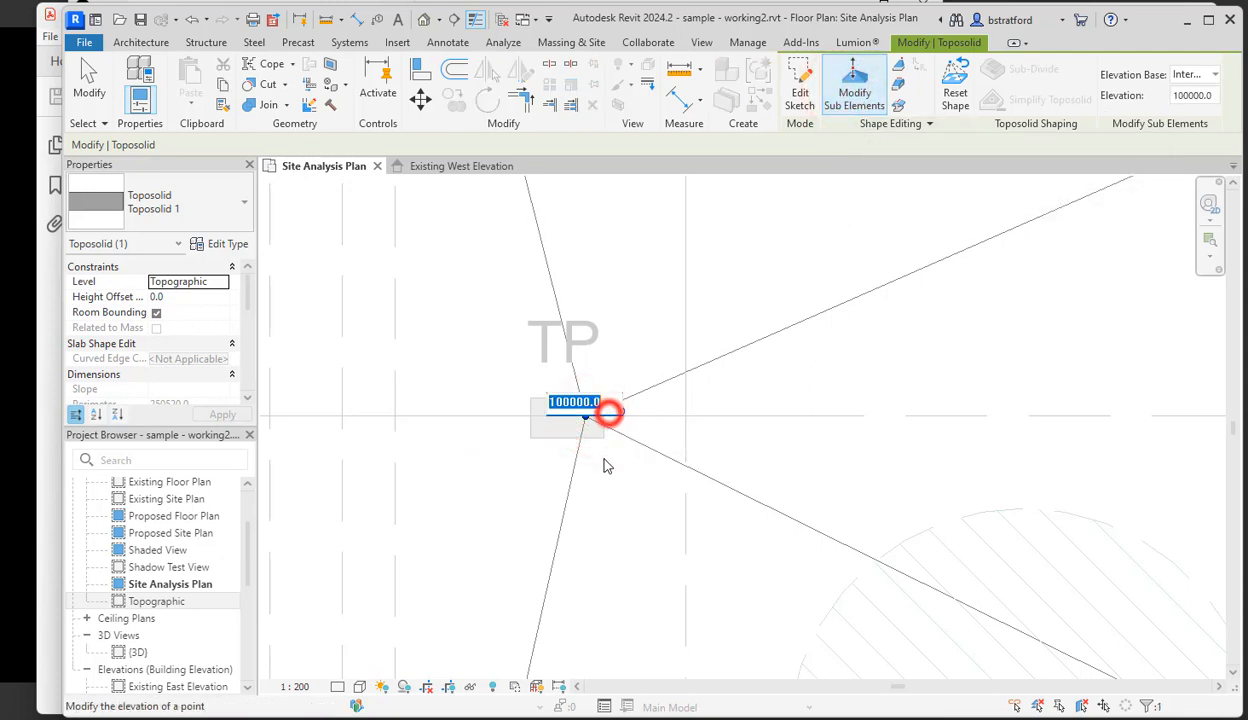
click(592, 457)
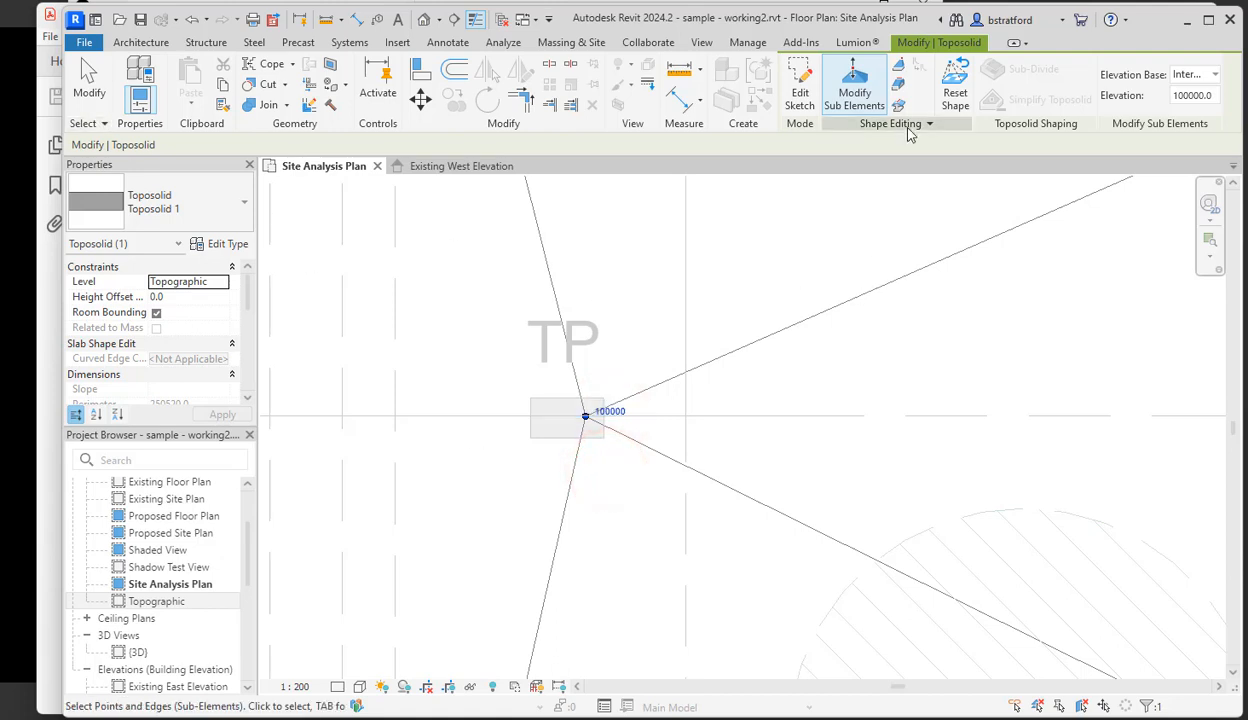
- Add a shape point at elevation 100150 on the Lot 1 boundary corner beside TP, where the 22° 33' and 292° 33' lines meet
click(899, 68)
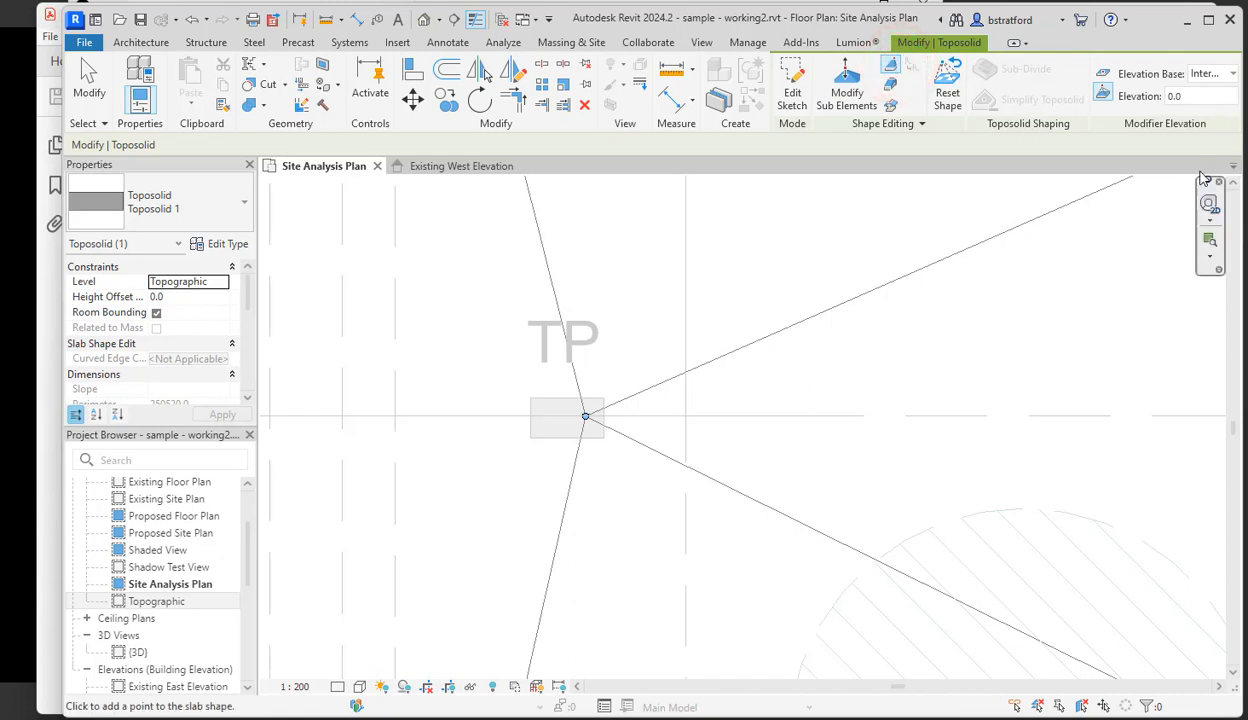
click(1170, 97)
text(1)
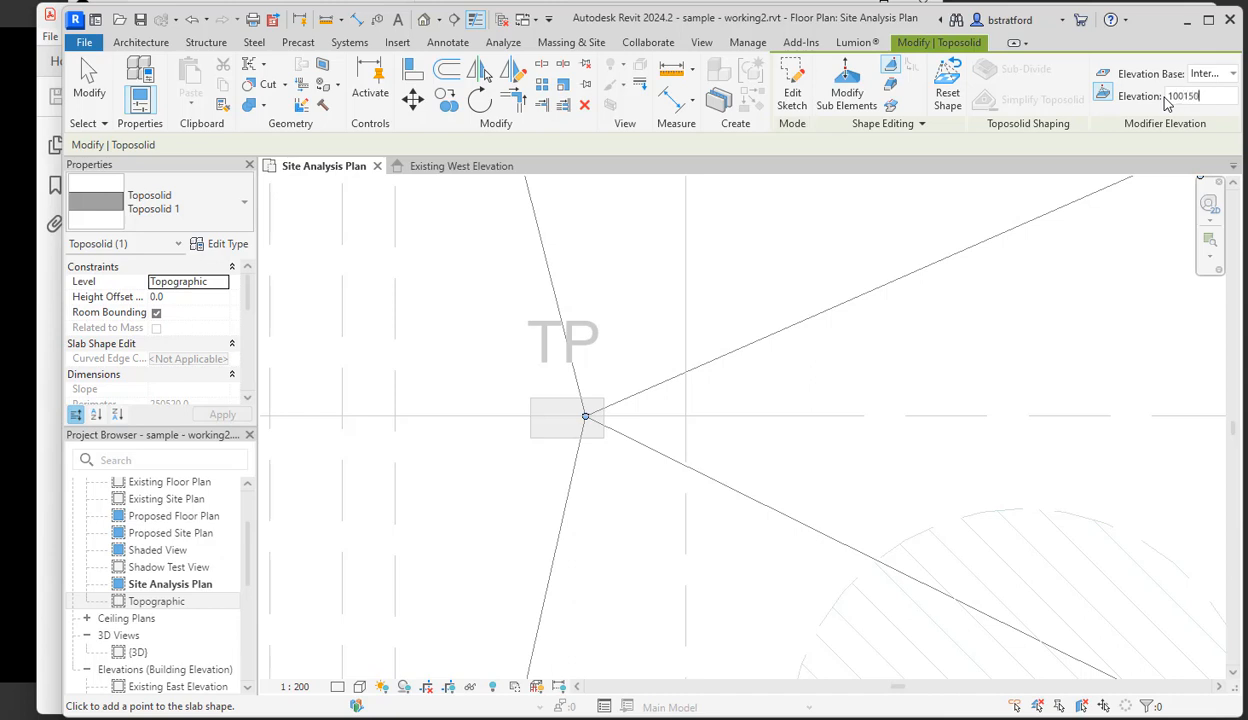
text(00150)
key(Return)
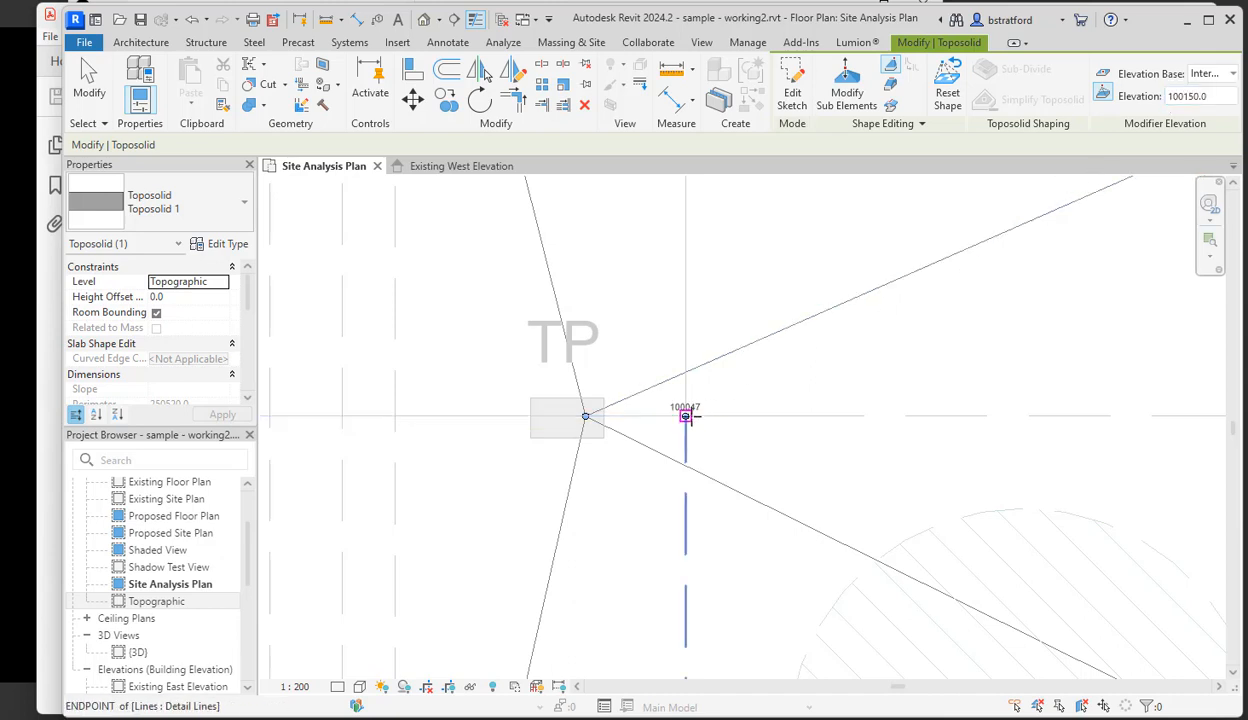
click(686, 416)
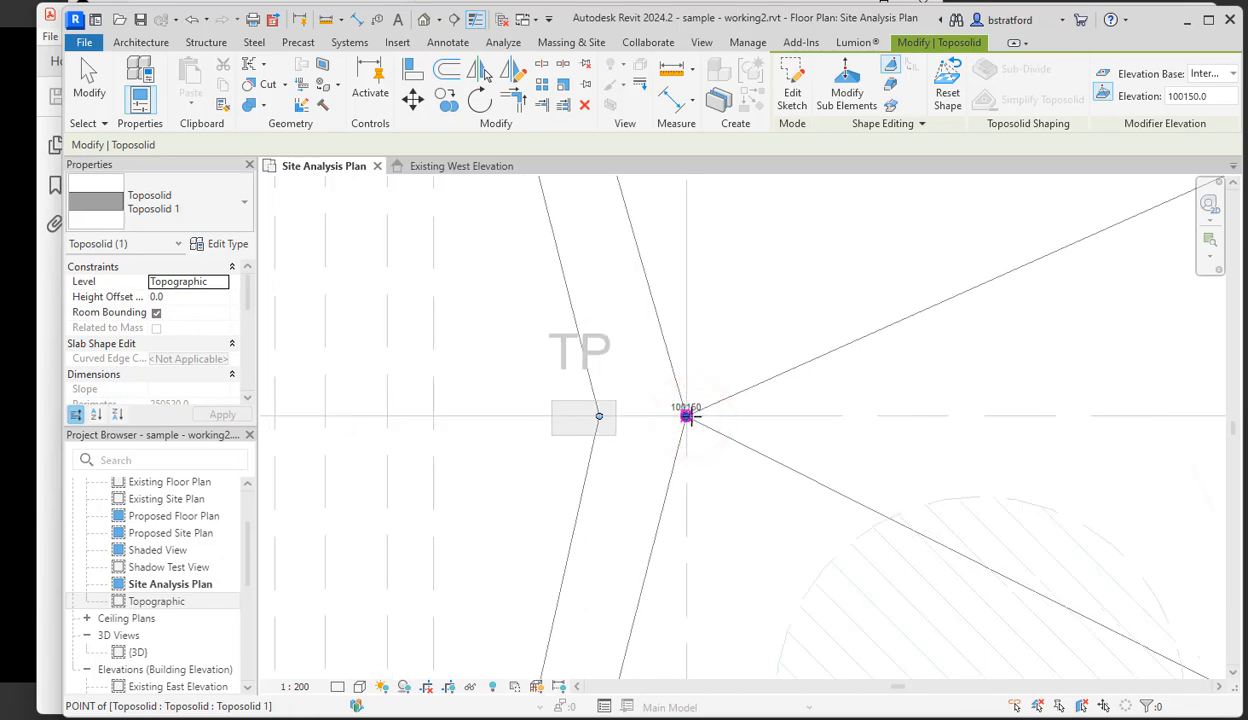
scroll(689, 416, down, 3)
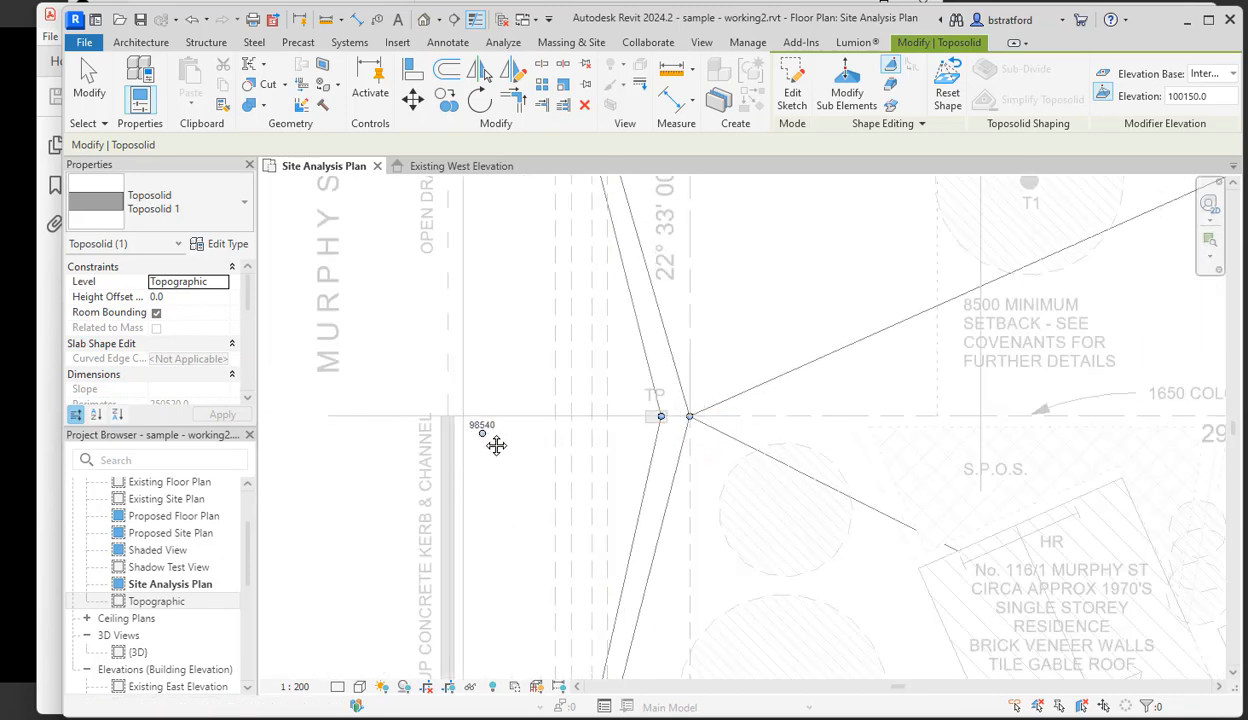
middle_drag(489, 432, 692, 468)
scroll(593, 443, down, 3)
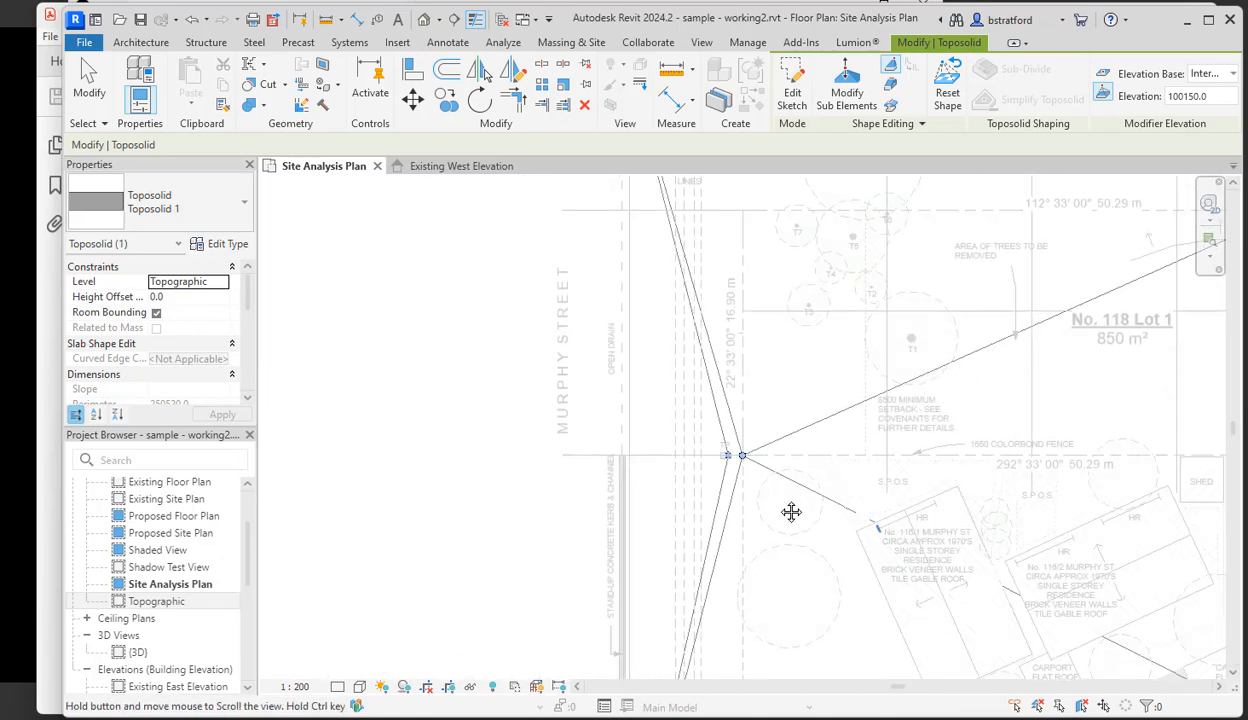
mouse_move(791, 510)
middle_down()
mouse_move(738, 584)
mouse_move(641, 442)
middle_up()
scroll(712, 533, down, 3)
middle_drag(731, 498, 640, 516)
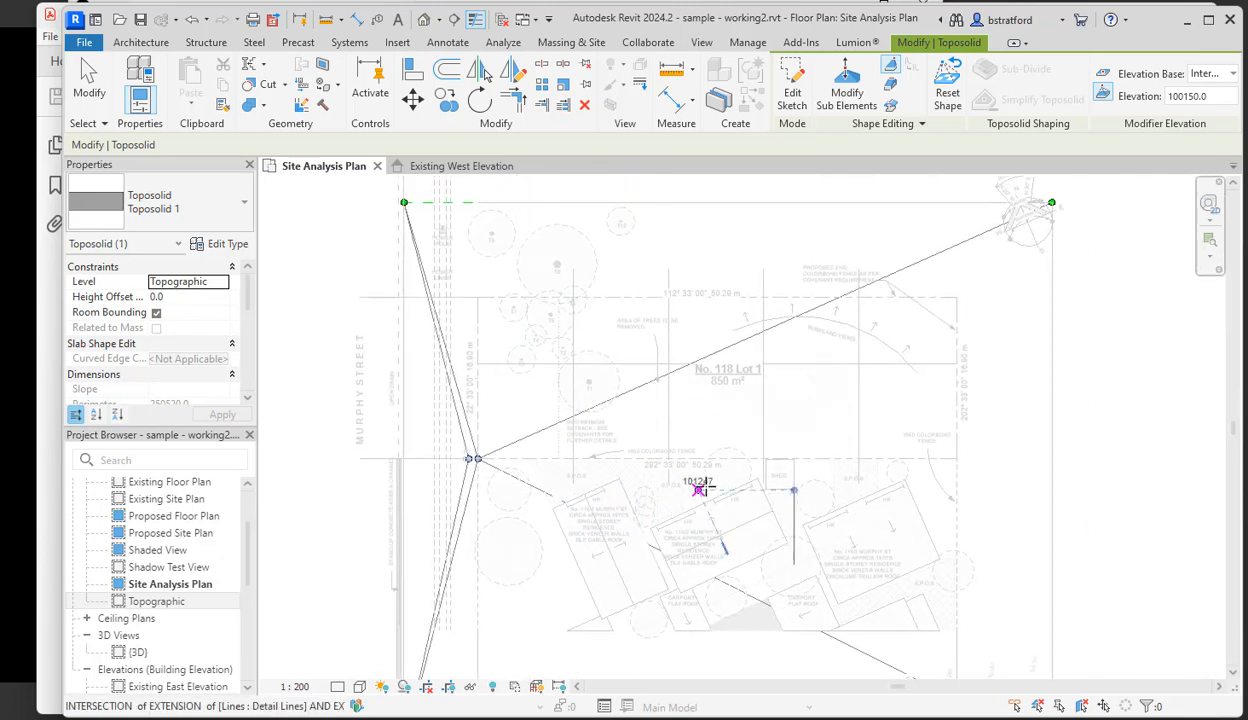
- Switch to the Site measure-up PDF in Acrobat and locate survey point Y on the lot boundary
scroll(768, 474, up, 3)
scroll(760, 470, down, 3)
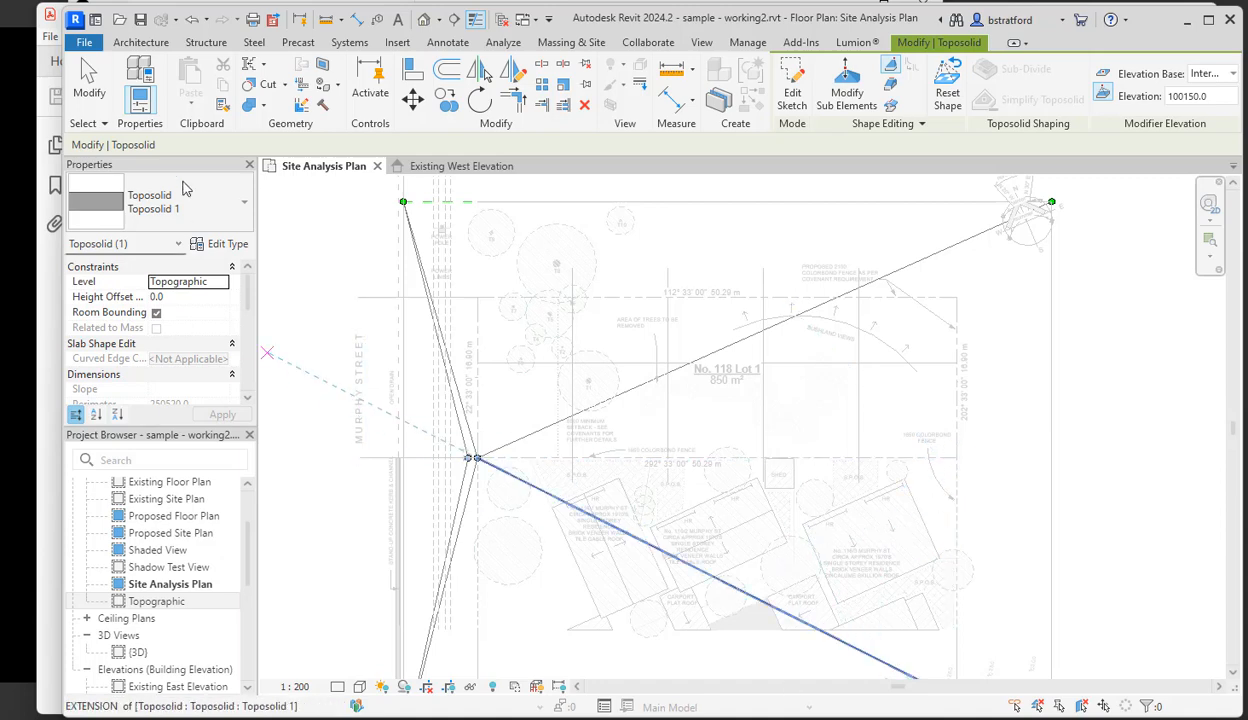
click(55, 316)
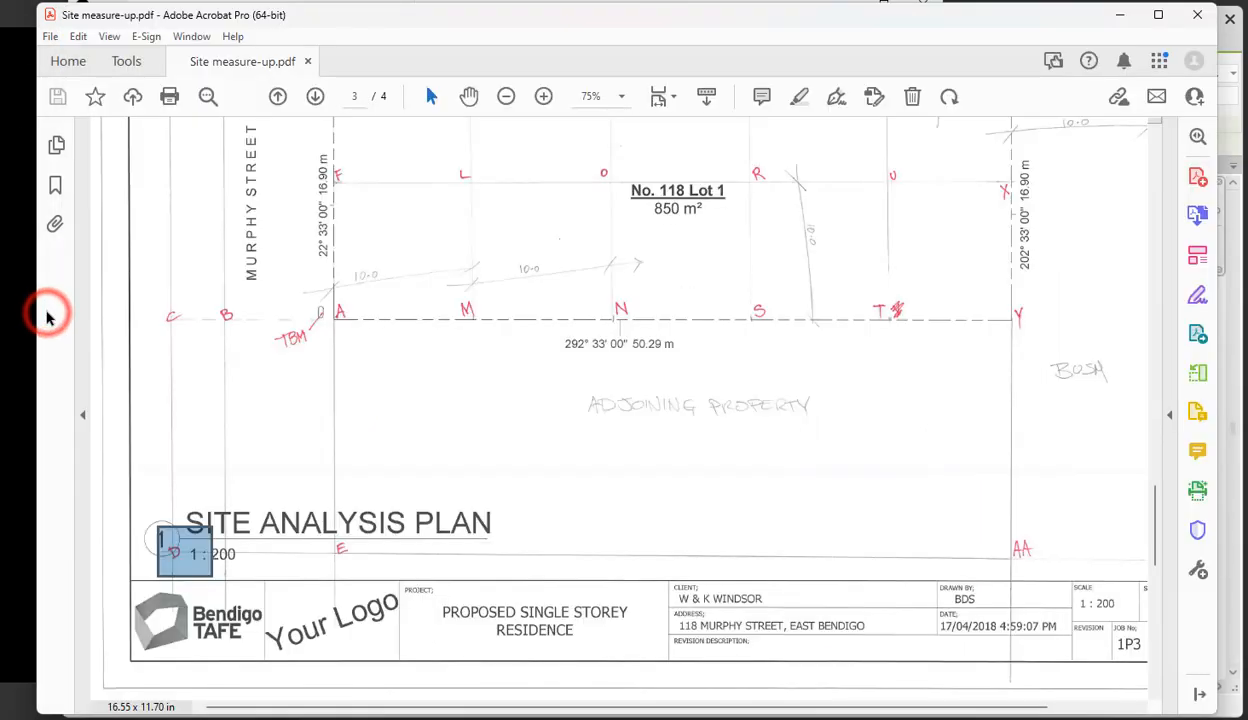
click(1027, 313)
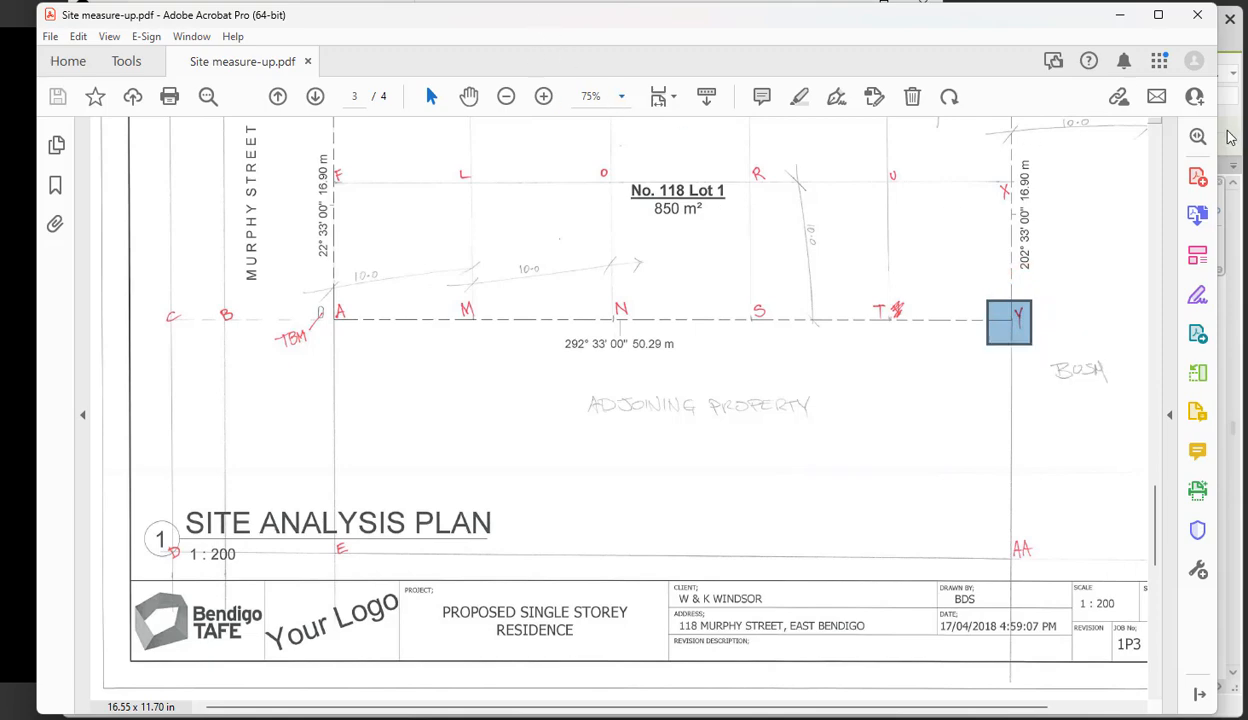
click(1230, 137)
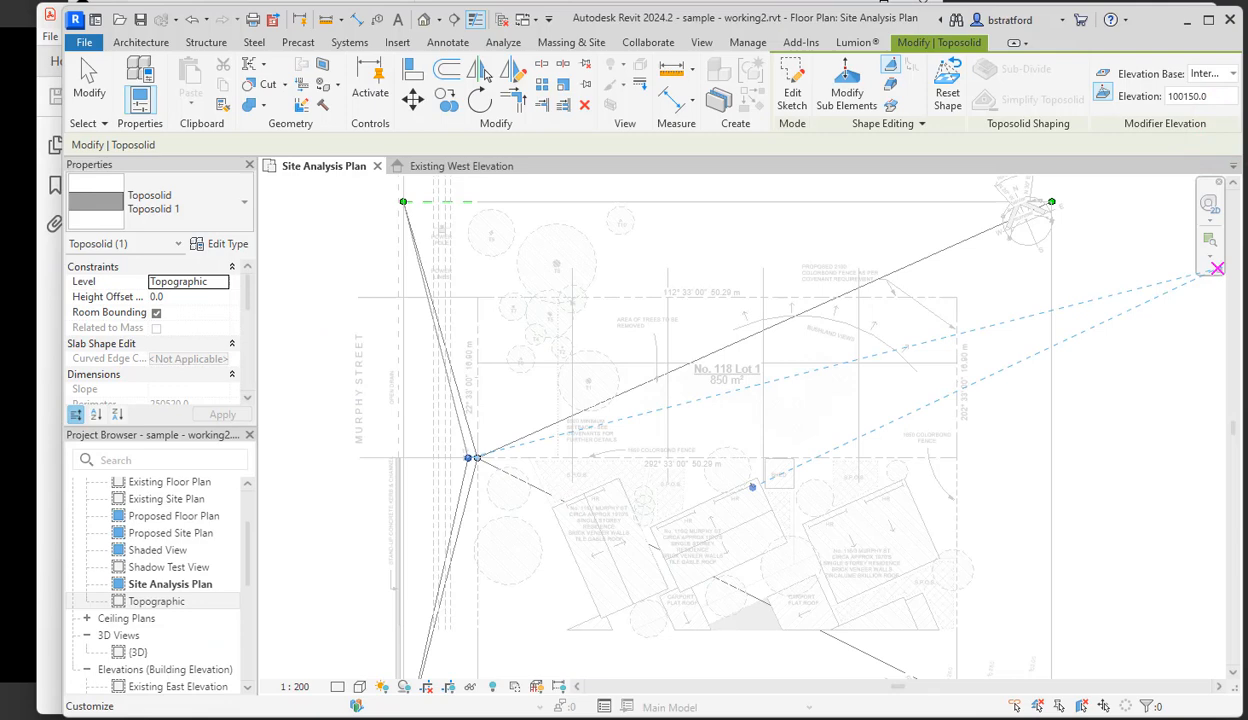
- Add a shape point at elevation 103060 on the Lot 1 corner where the 292° 33' and 202° 33' boundaries meet
scroll(814, 535, down, 1)
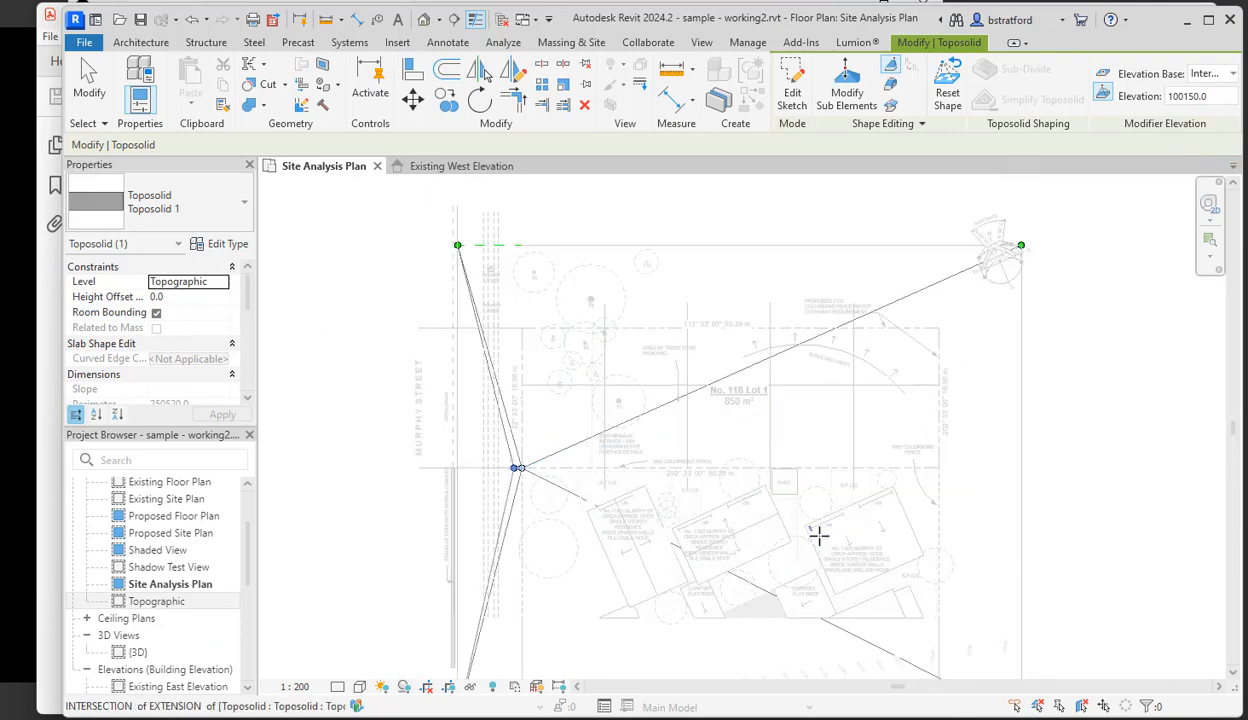
double_click(1175, 96)
text(1)
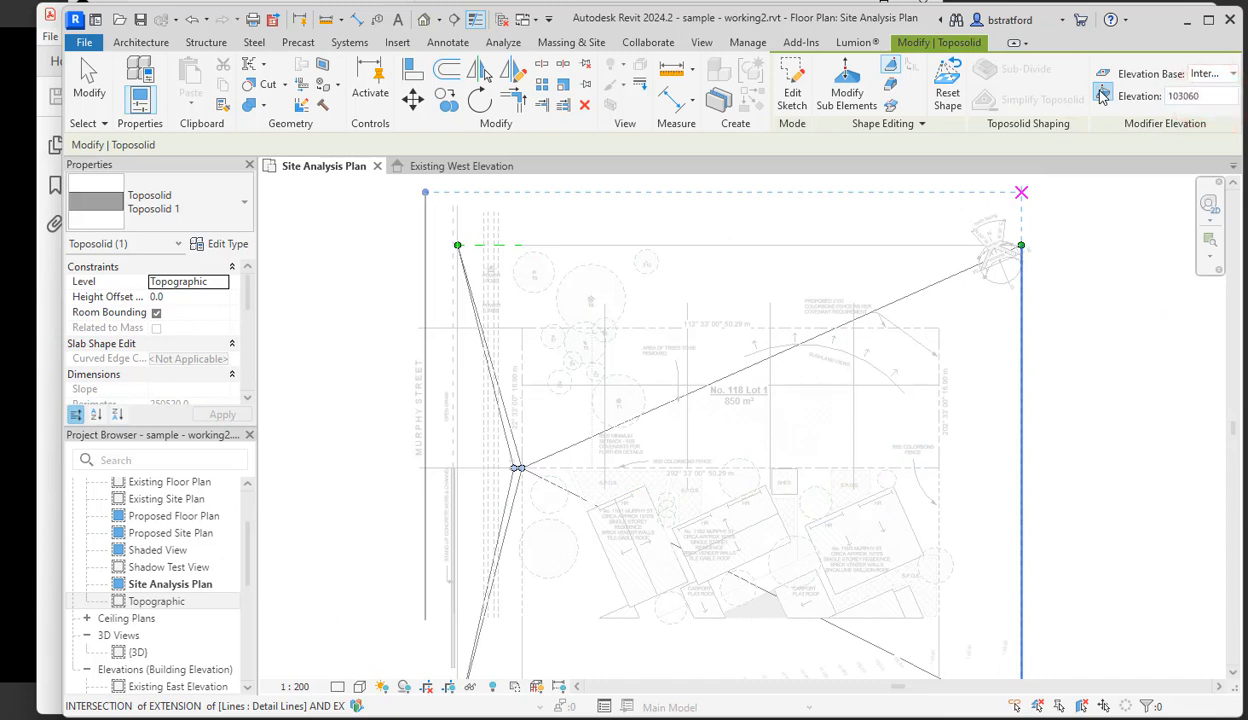
scroll(941, 465, up, 3)
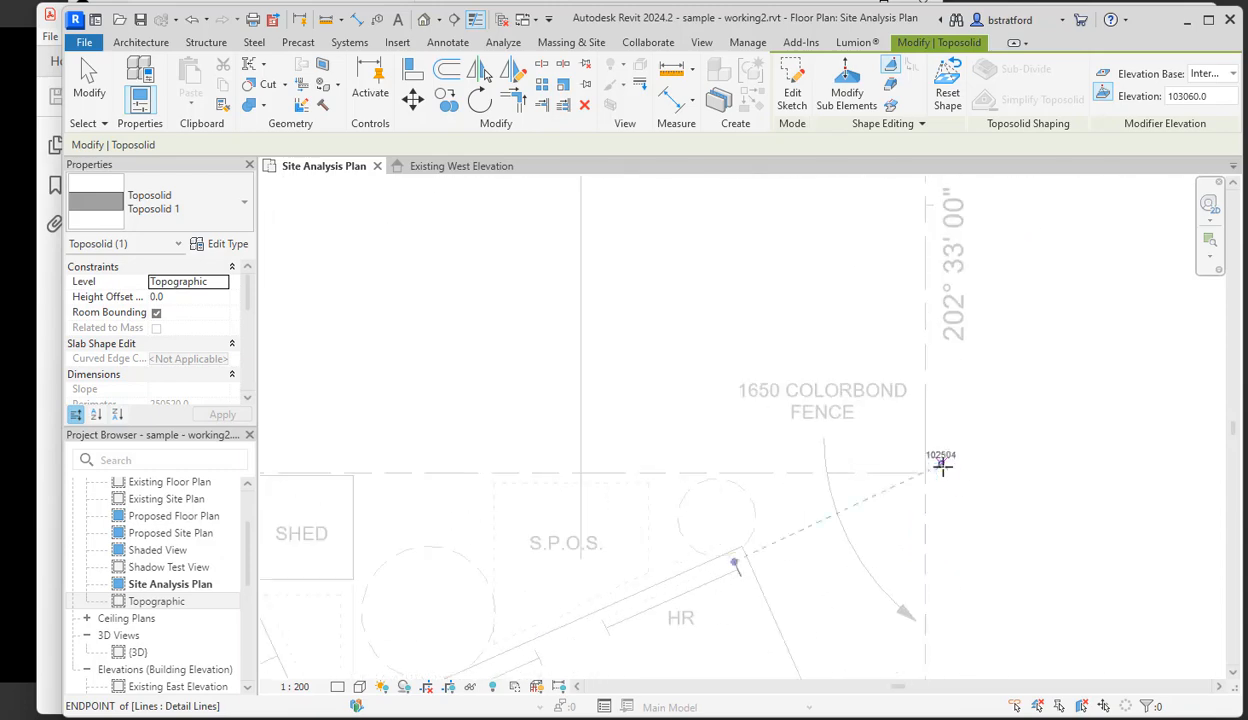
click(930, 472)
click(925, 472)
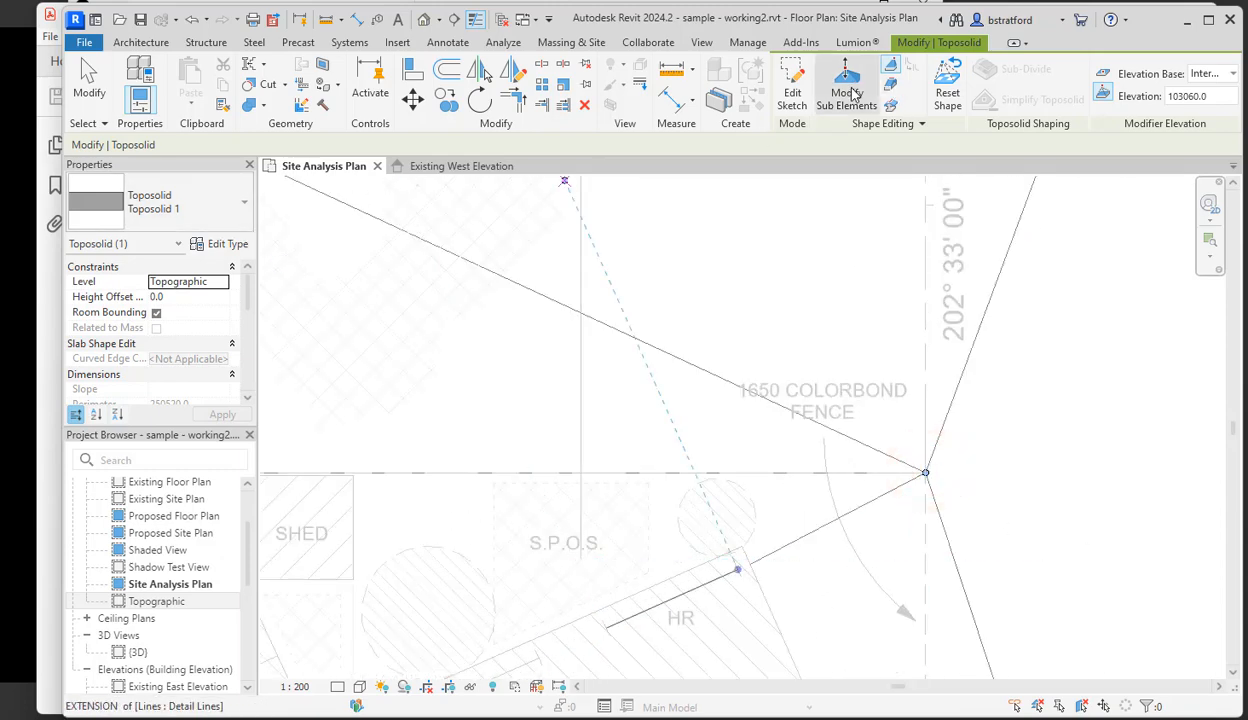
- Check the elevation of the new shape point at the 202° 33' boundary corner, and leave shape editing to view the contours
click(848, 82)
click(928, 476)
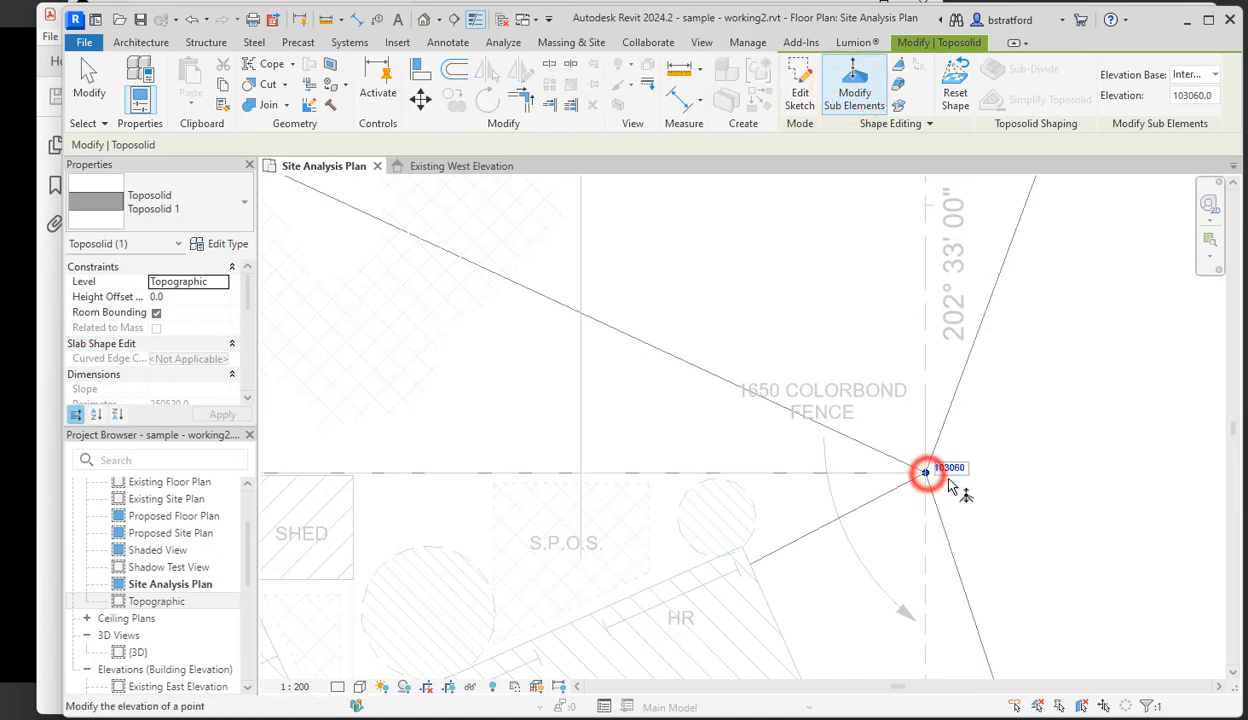
click(1002, 527)
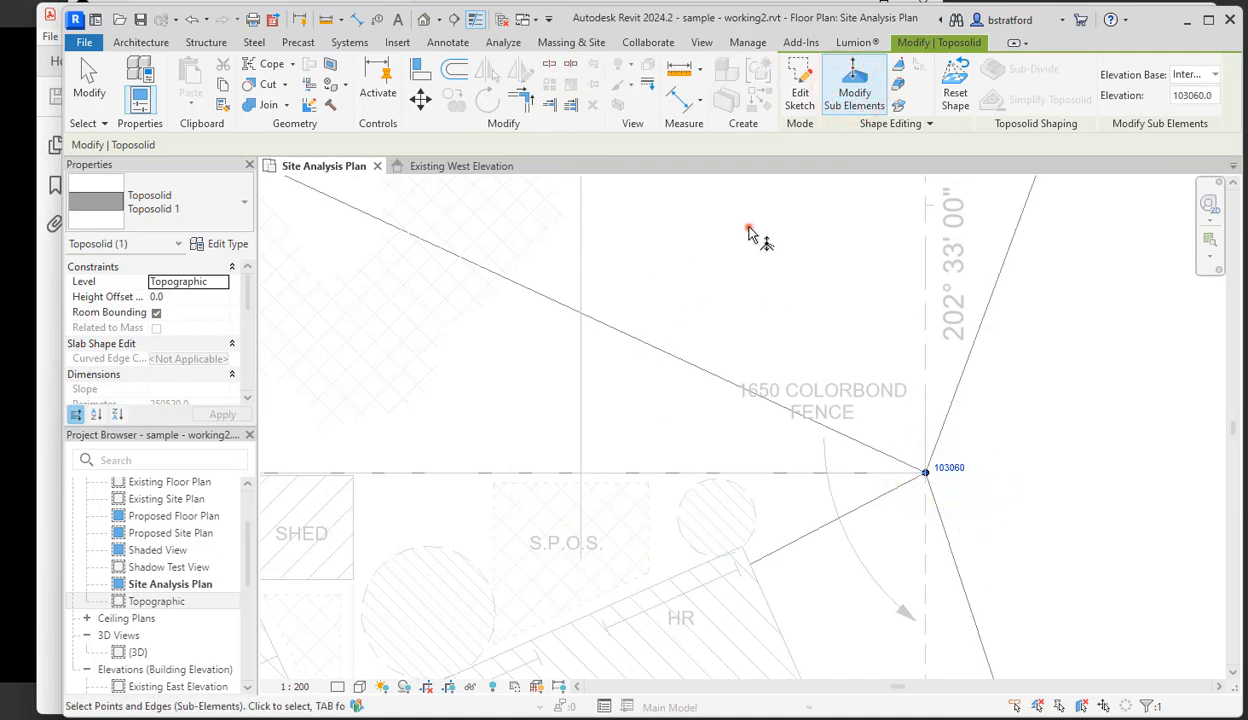
click(750, 232)
scroll(749, 232, down, 1)
click(100, 93)
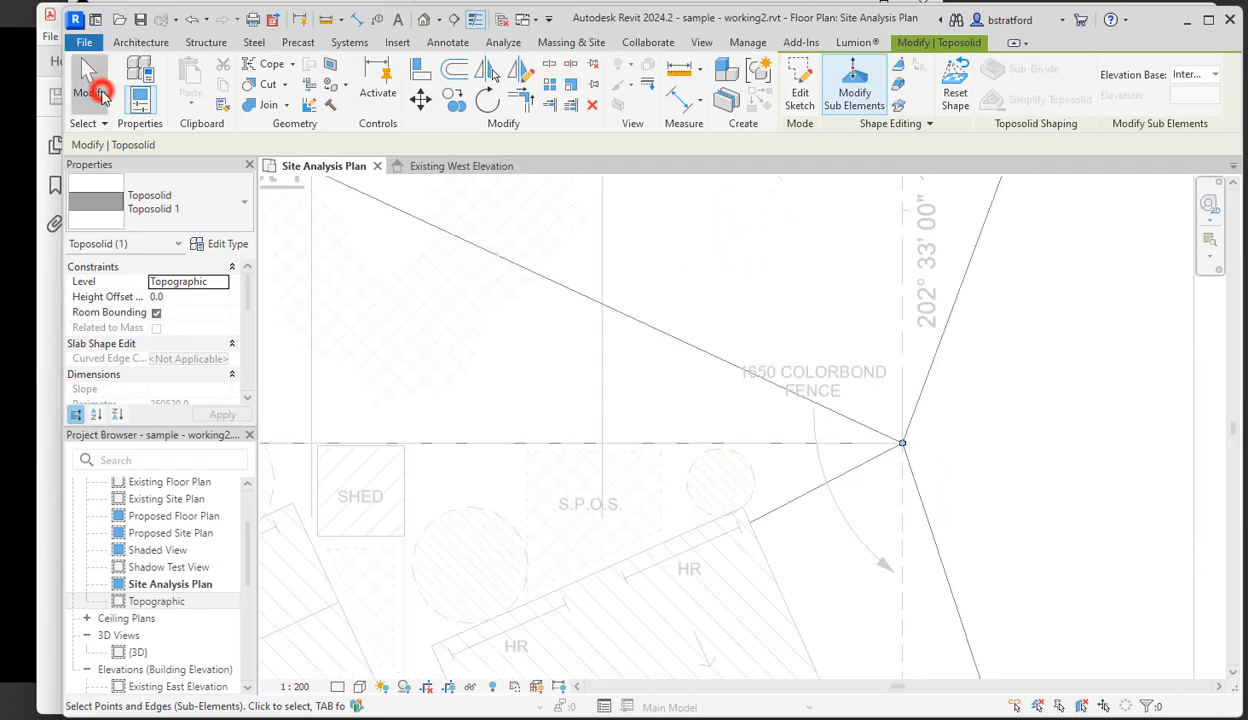
scroll(1025, 565, down, 5)
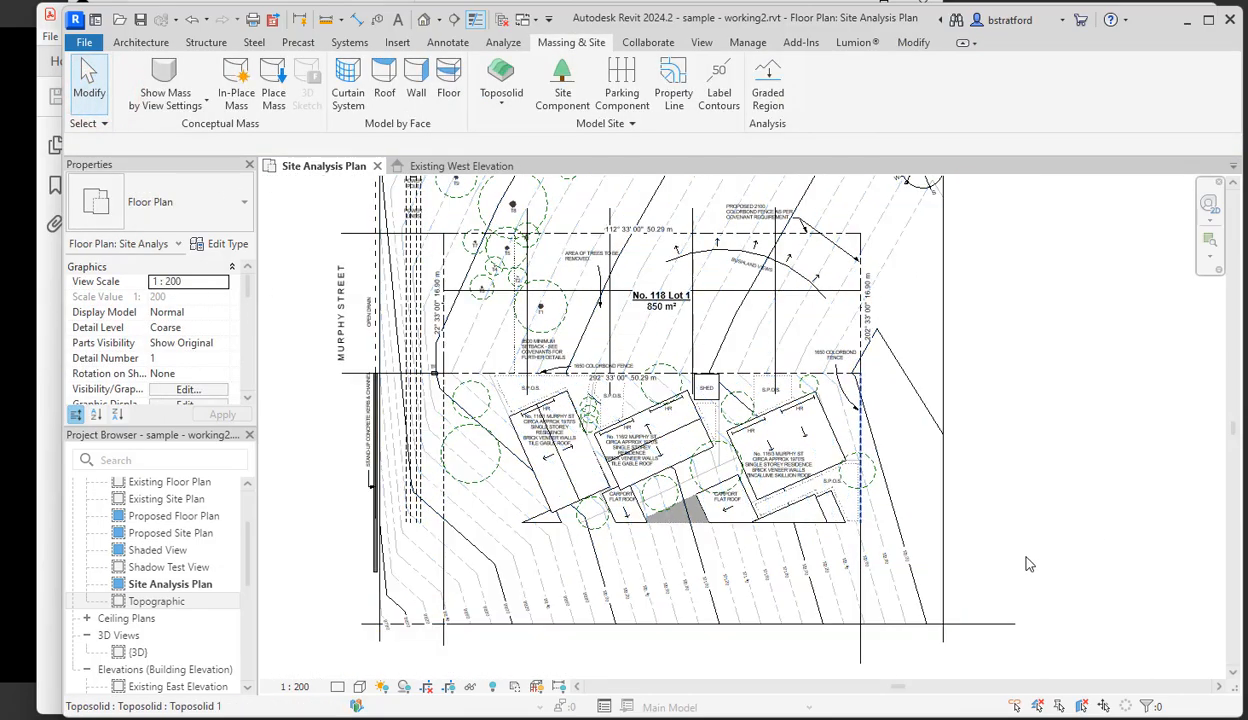
scroll(1039, 549, down, 1)
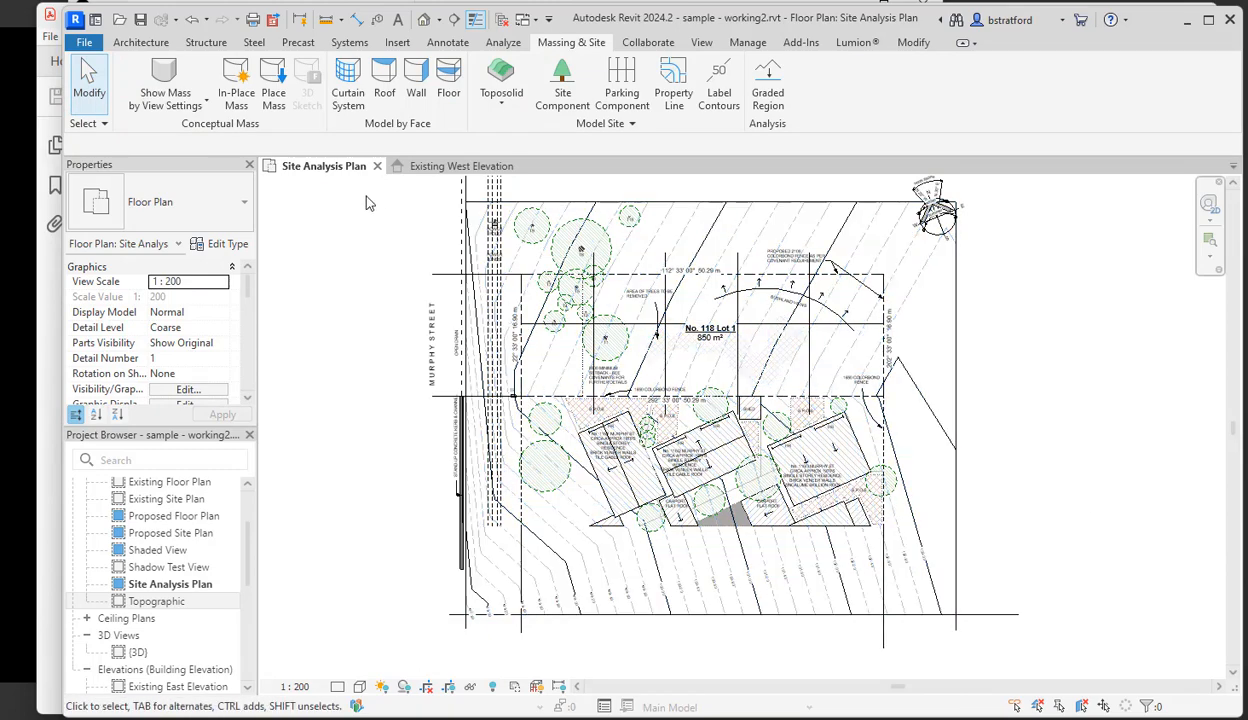
- Examine the toposolid's profile against the Topographic level in the Existing West Elevation view
click(432, 168)
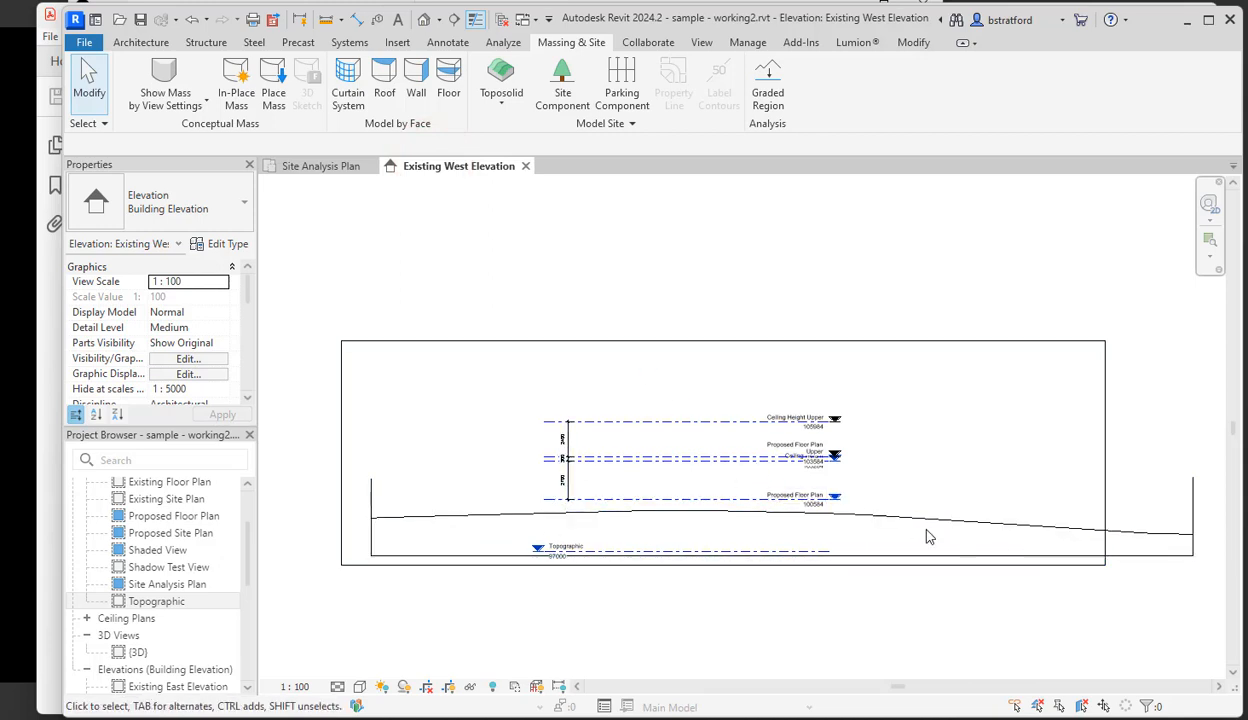
scroll(583, 625, up, 3)
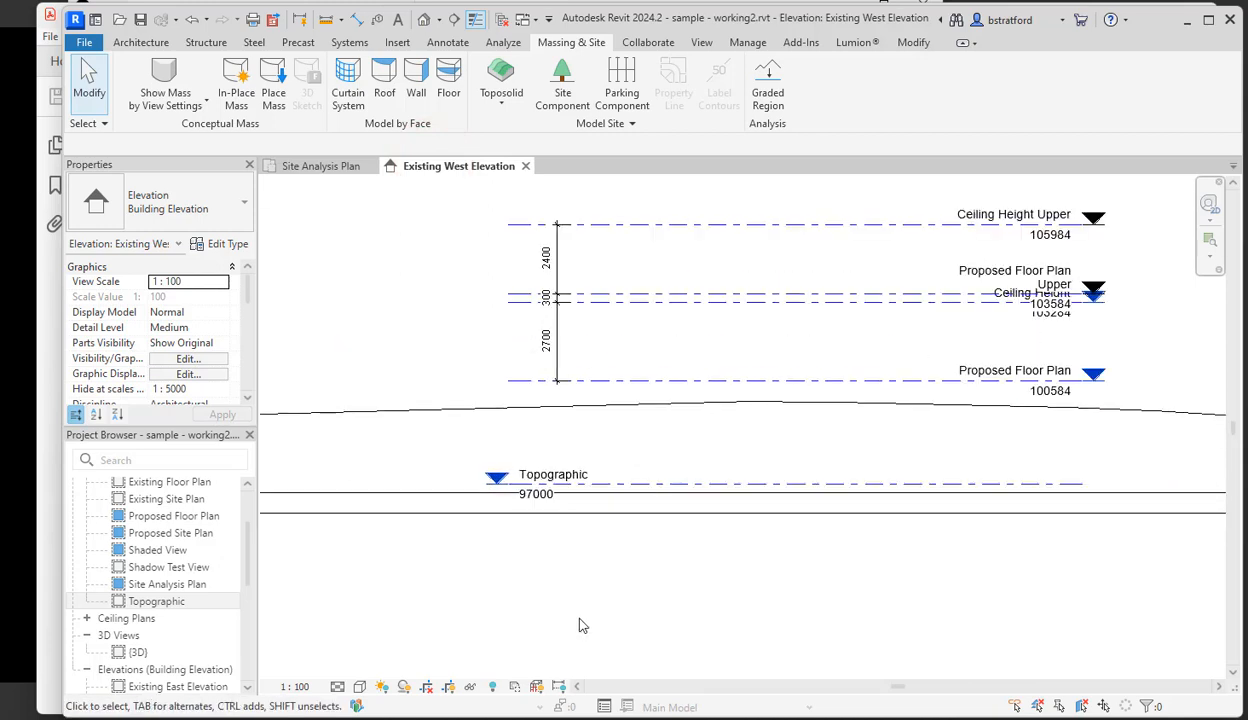
scroll(570, 480, up, 3)
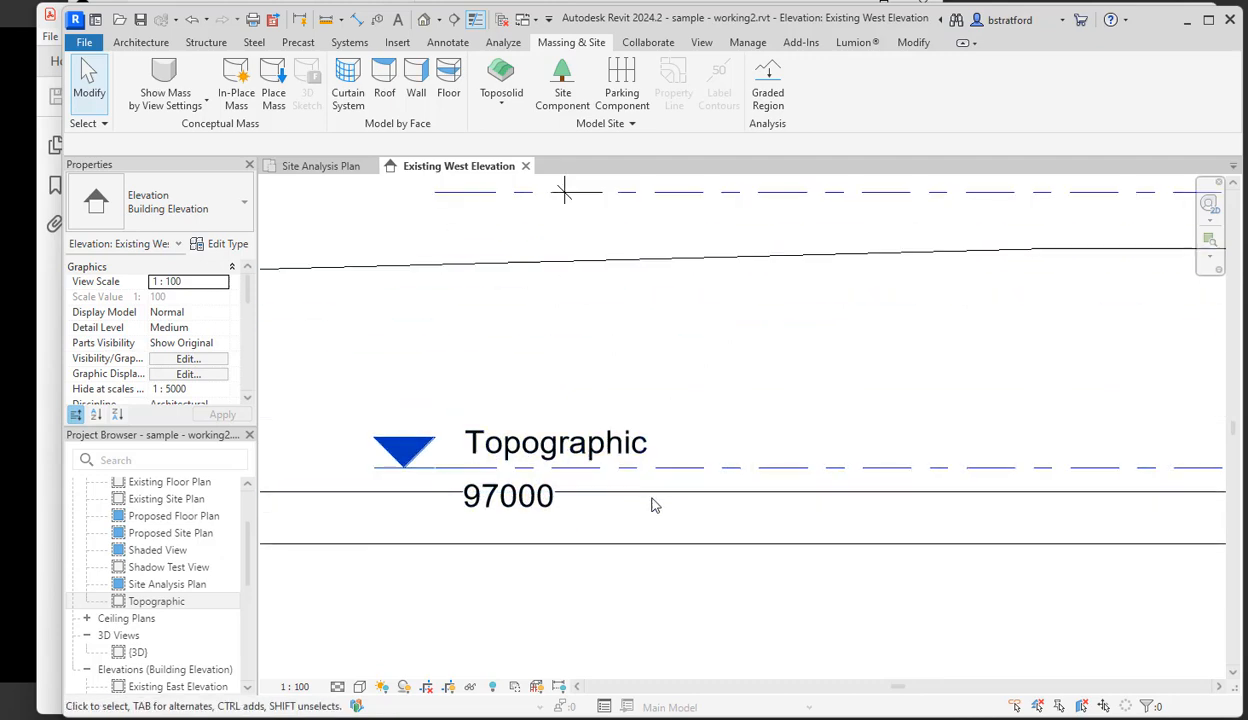
scroll(585, 495, down, 3)
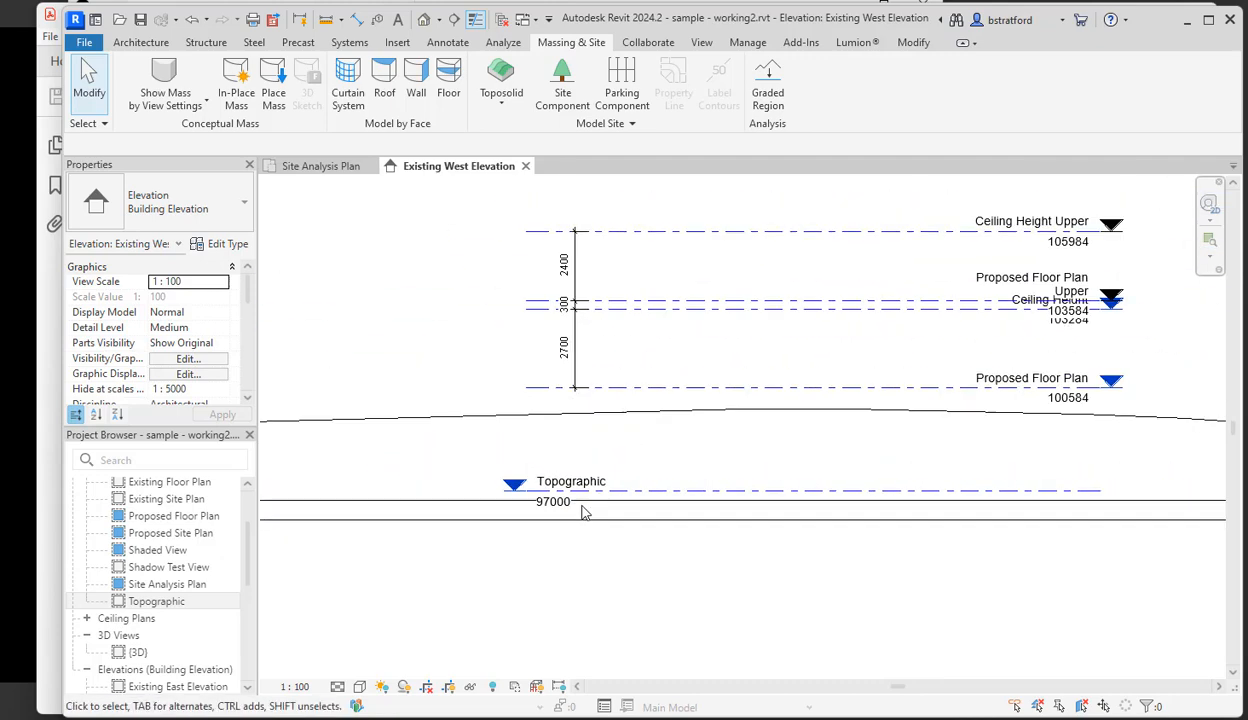
scroll(625, 528, up, 3)
scroll(630, 465, down, 3)
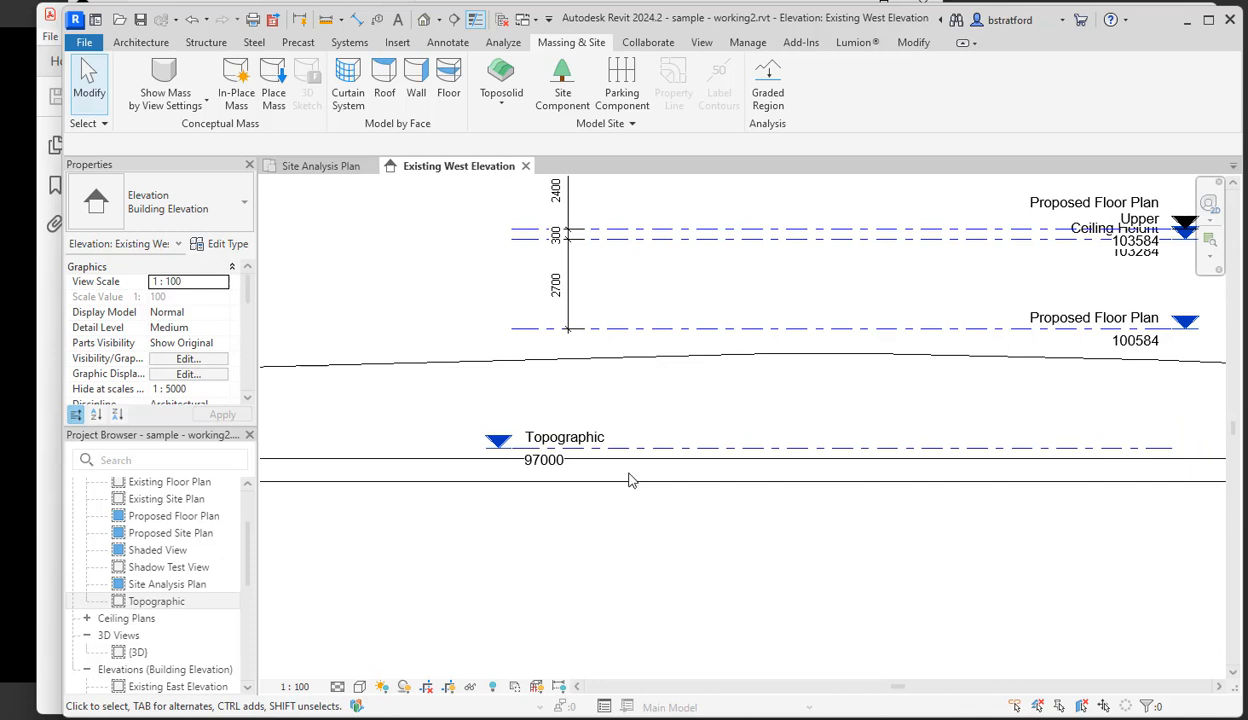
- Check the toposolid's instance dimensions and default type thickness, and compare its base with the Topographic level in the elevation
click(416, 361)
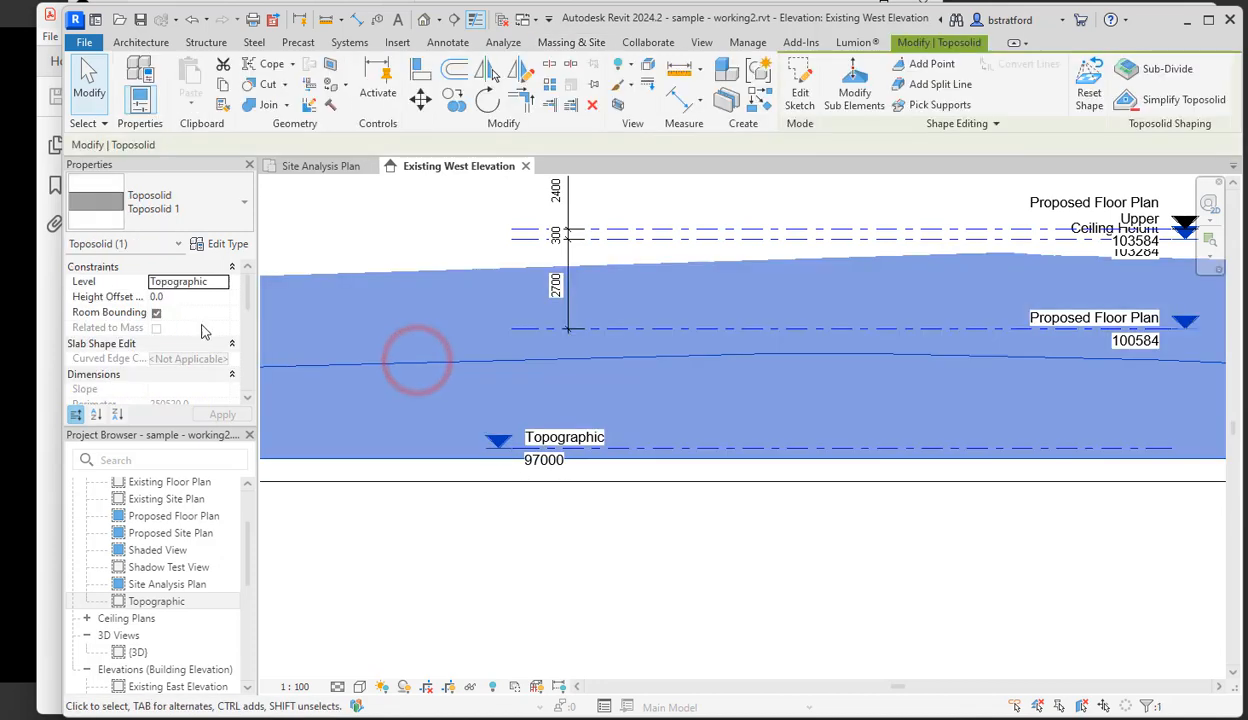
scroll(192, 340, down, 6)
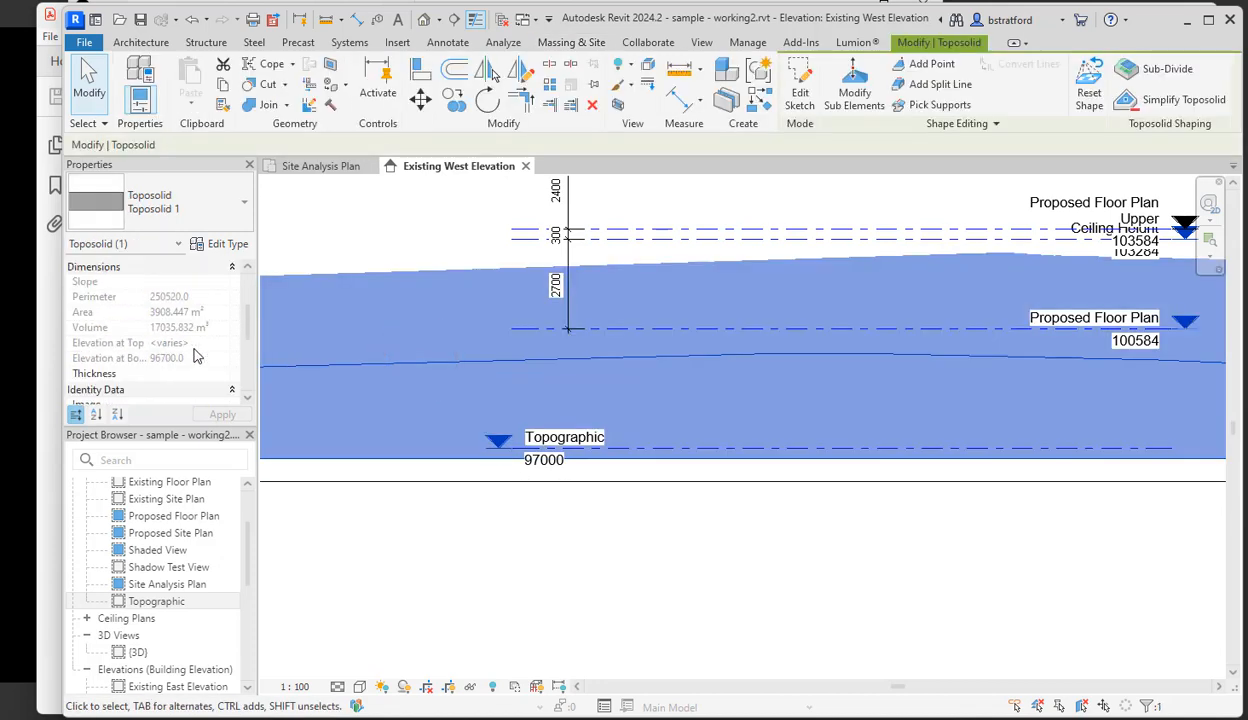
scroll(200, 345, up, 5)
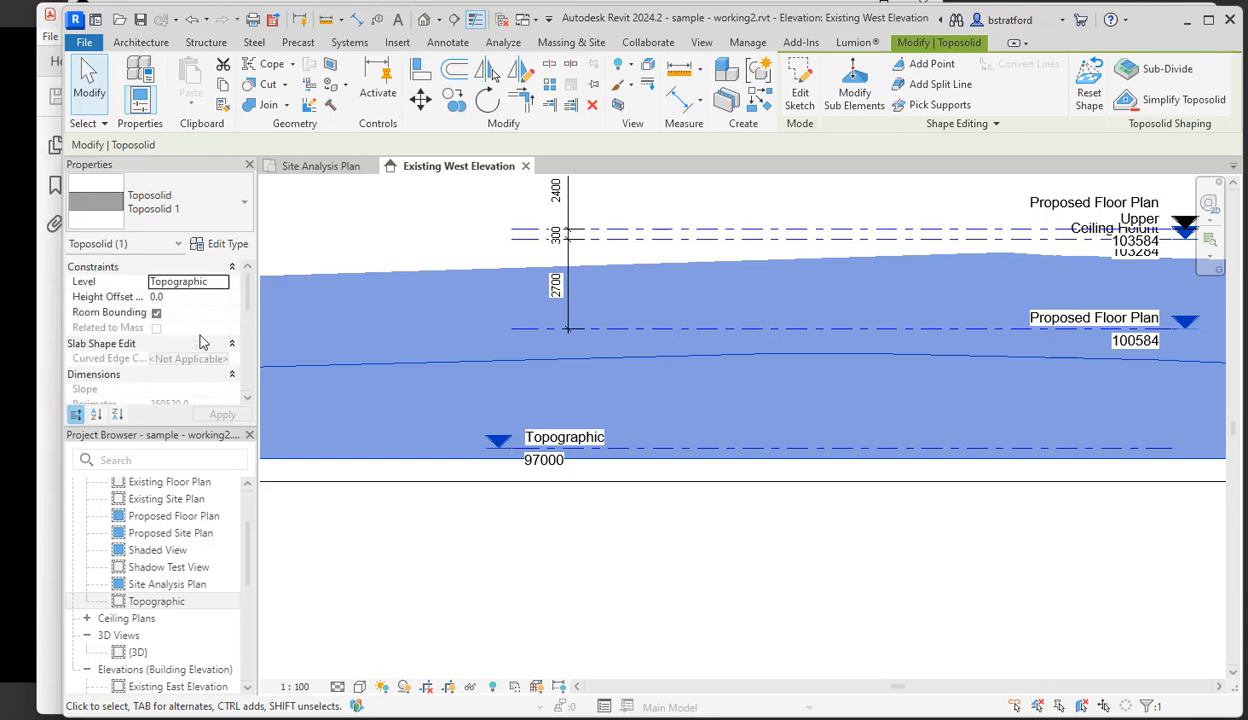
click(221, 245)
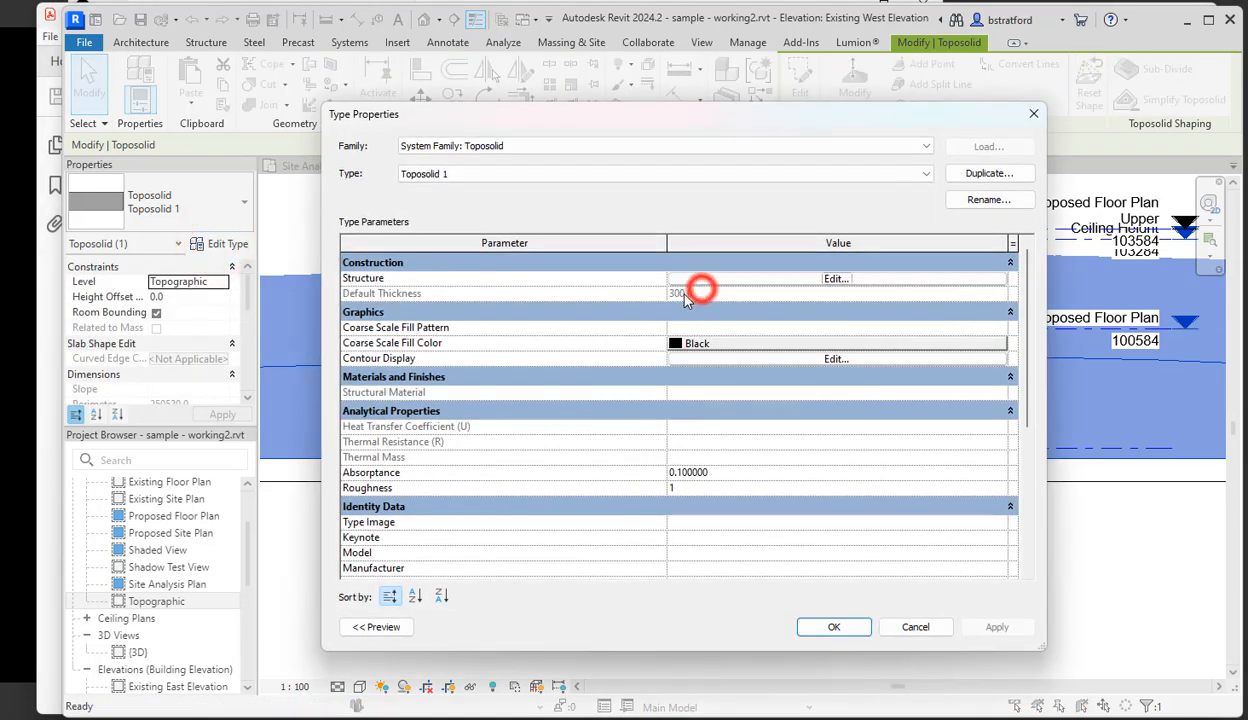
click(915, 628)
click(705, 573)
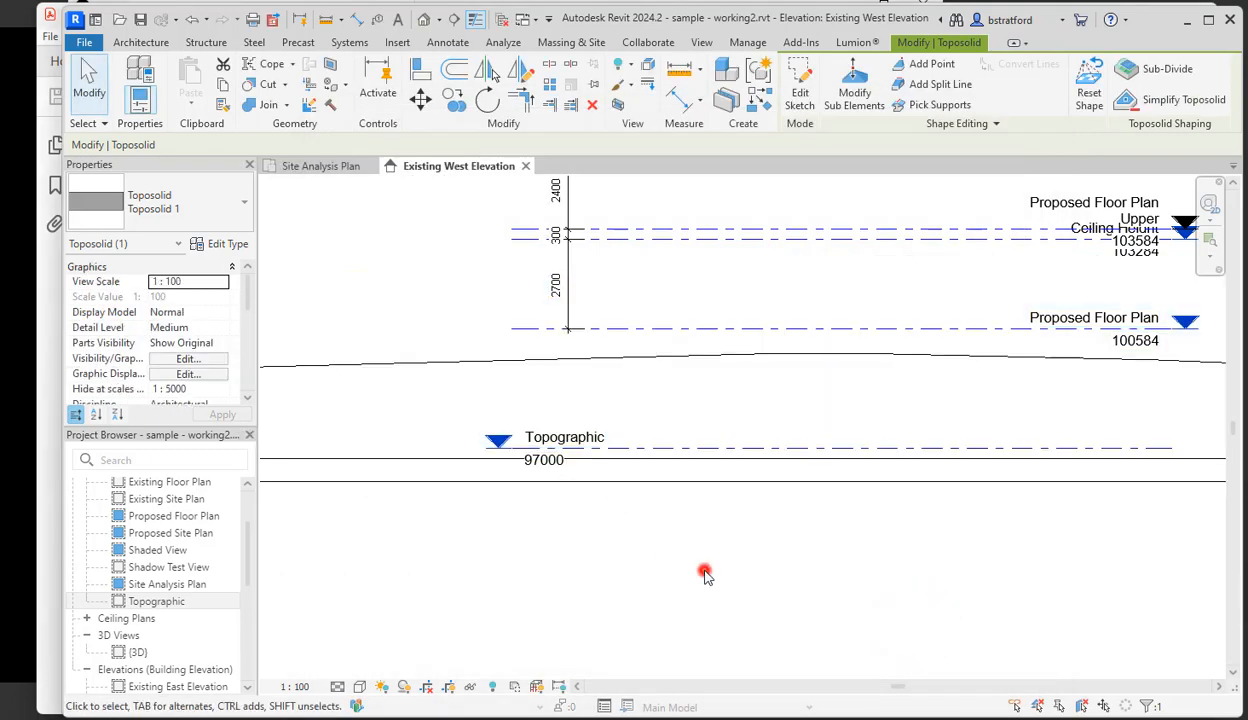
scroll(705, 572, down, 5)
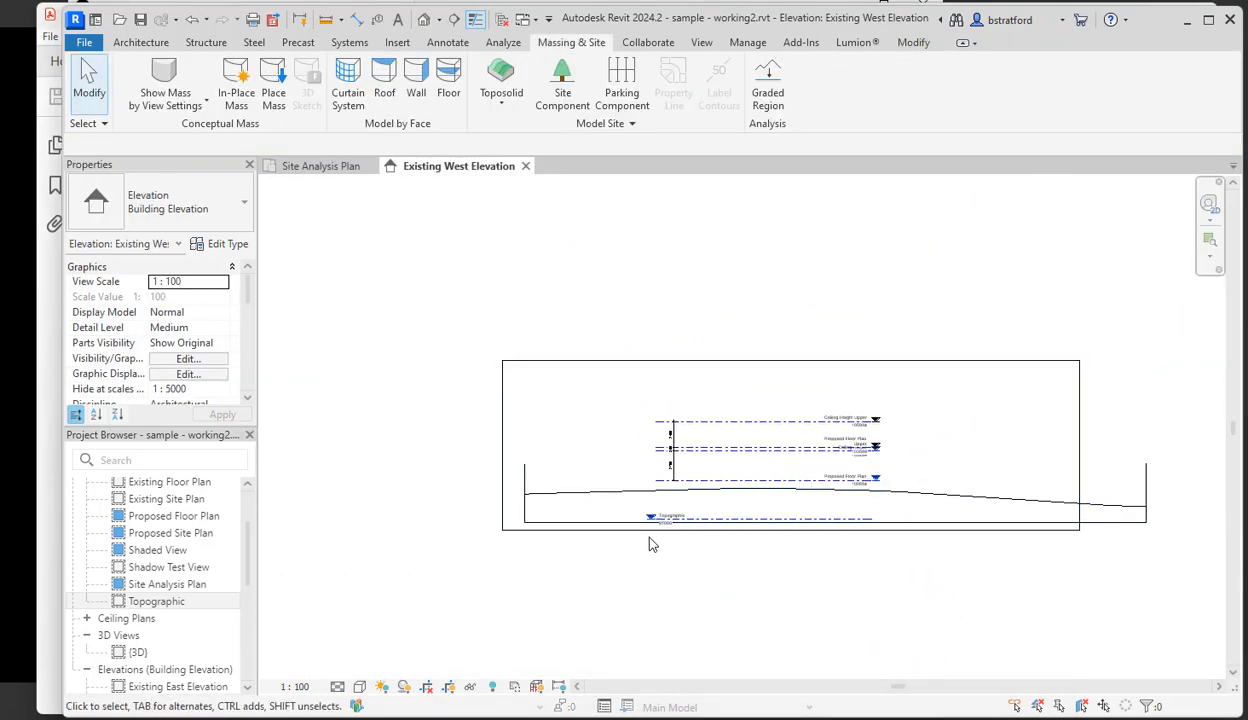
scroll(655, 540, up, 8)
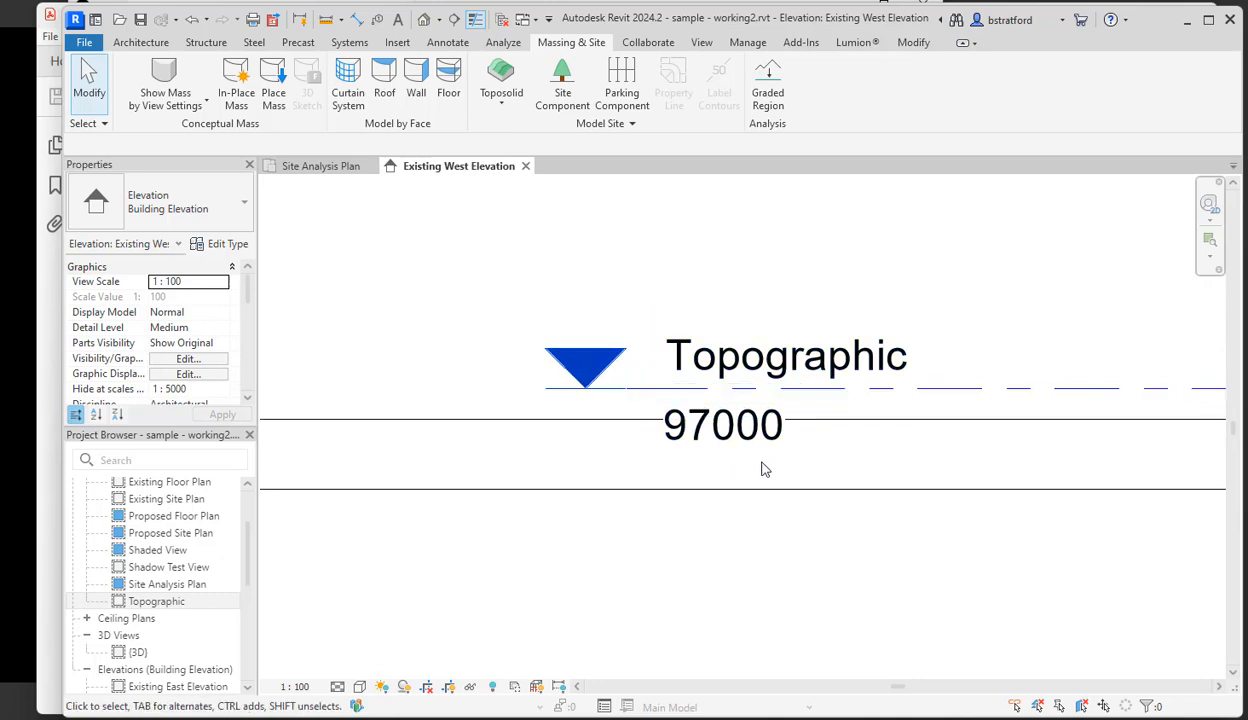
scroll(764, 469, down, 6)
middle_drag(799, 547, 634, 539)
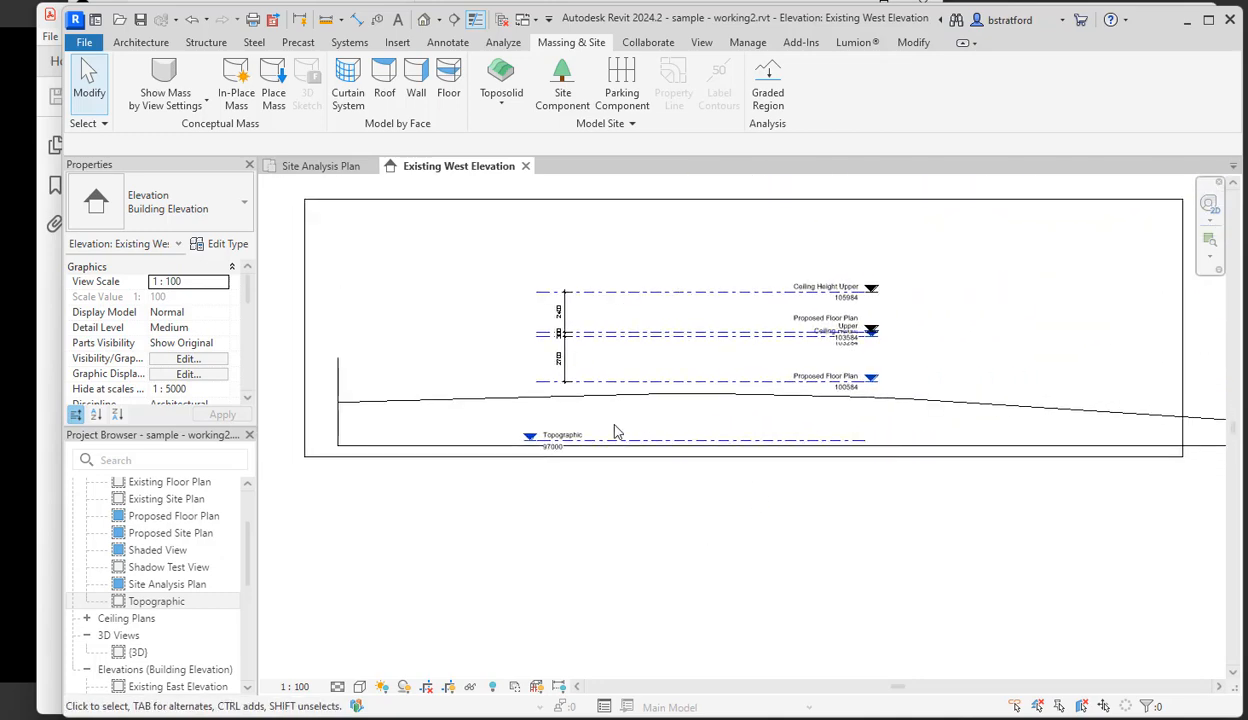
- Examine the reshaped toposolid and its contours from another angle in the default 3D view
click(422, 20)
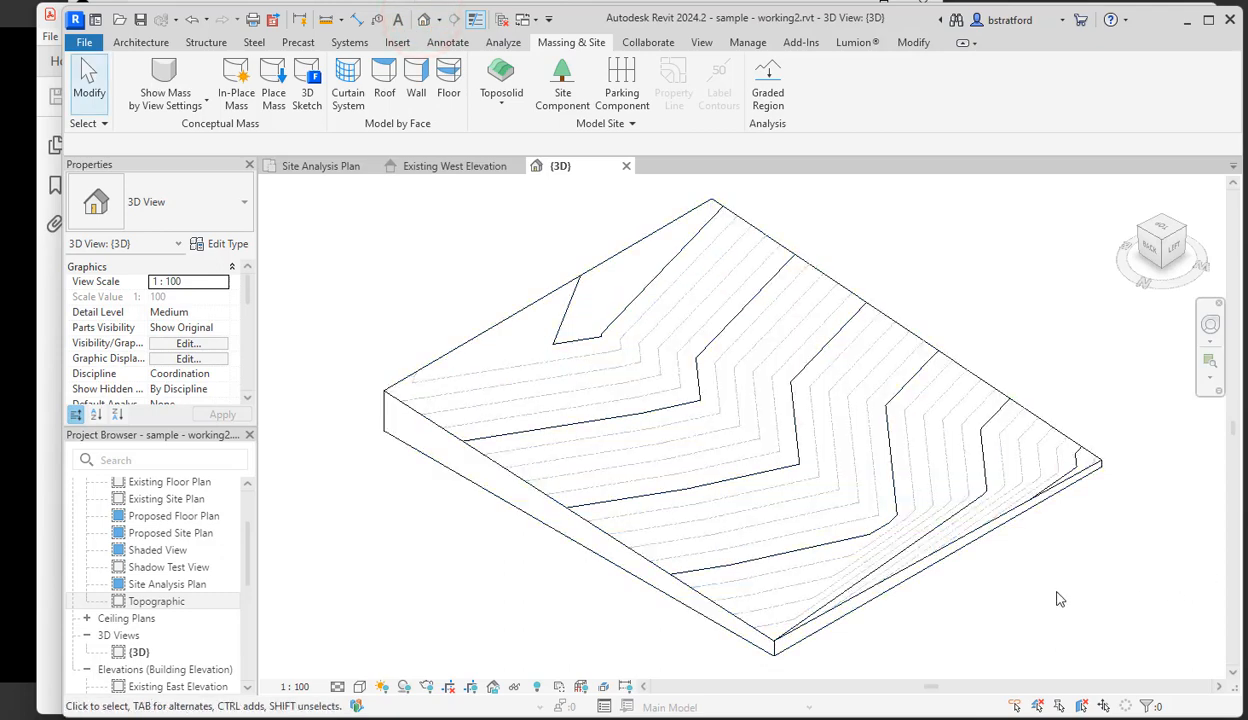
shift+middle_drag(1036, 566, 730, 636)
scroll(730, 636, up, 3)
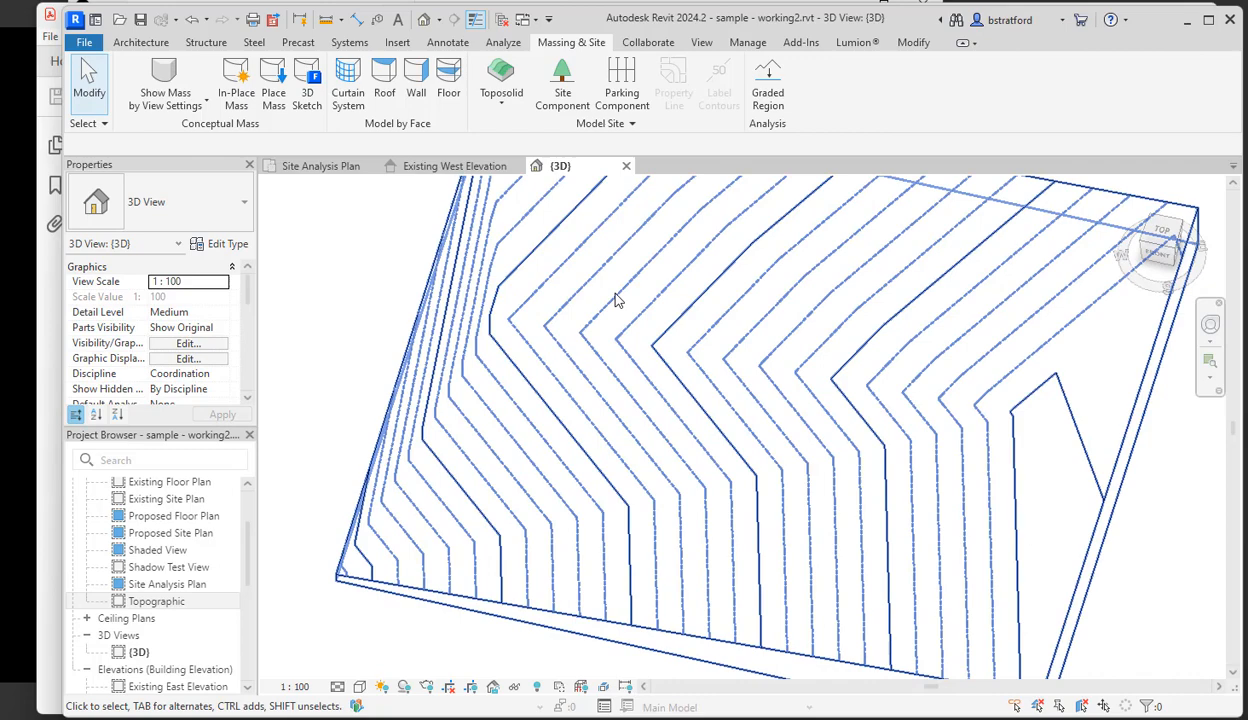
- Return to the Site Analysis Plan and reopen the toposolid's shape editing with the Add Point tool
click(330, 167)
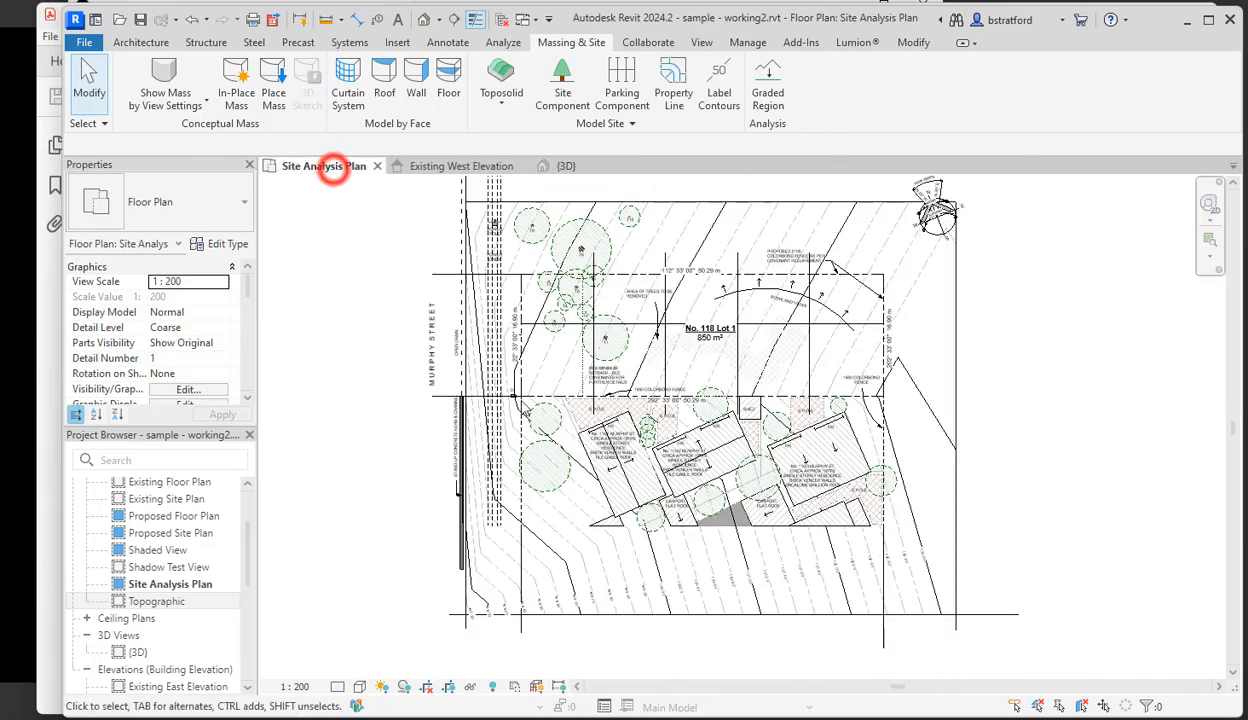
click(658, 560)
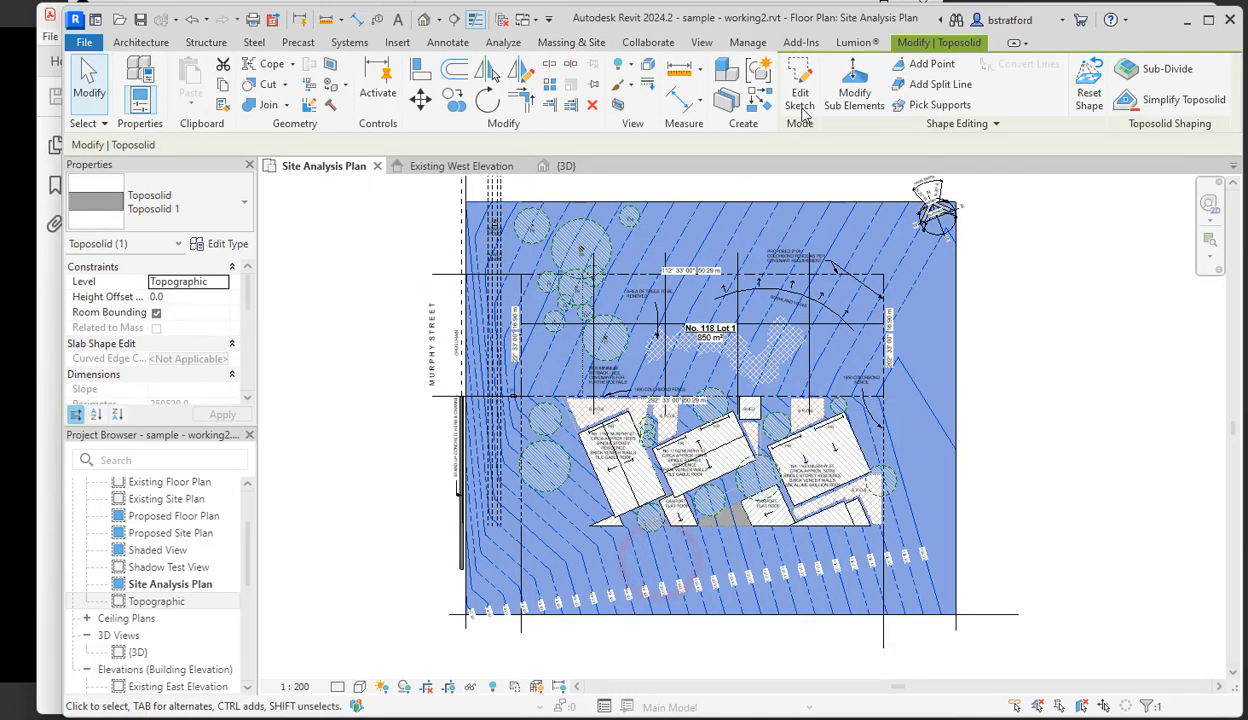
click(854, 95)
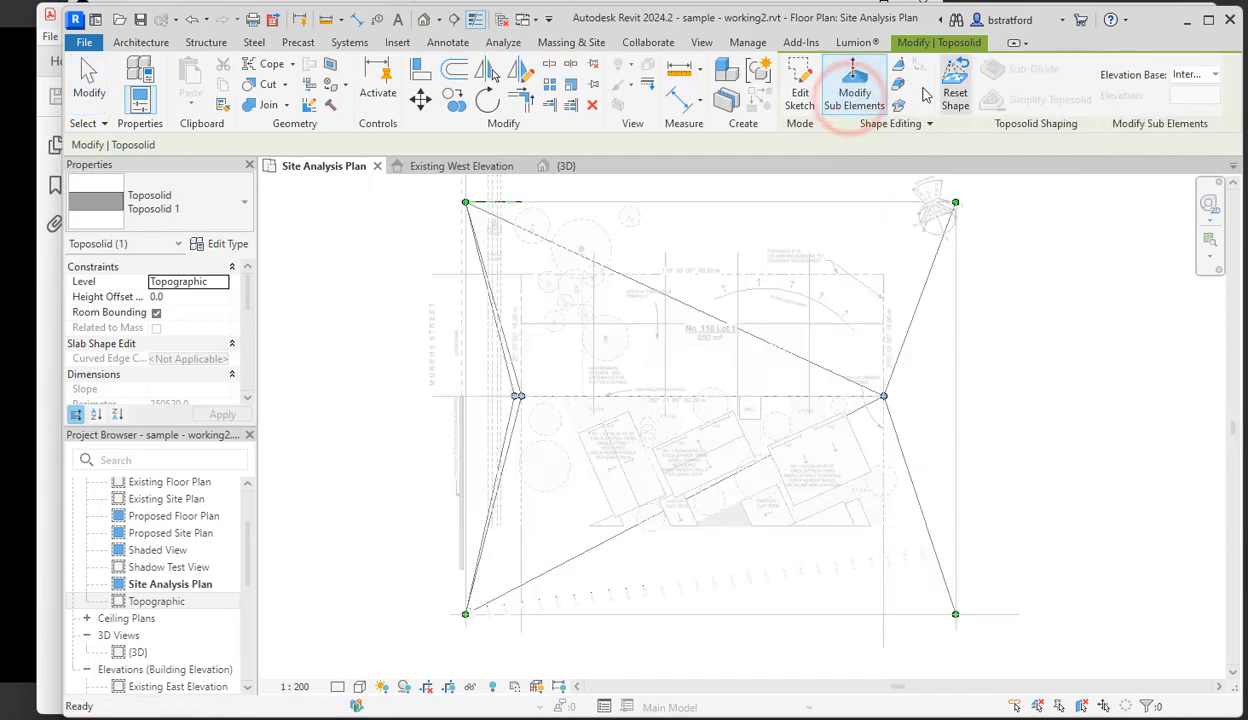
click(898, 65)
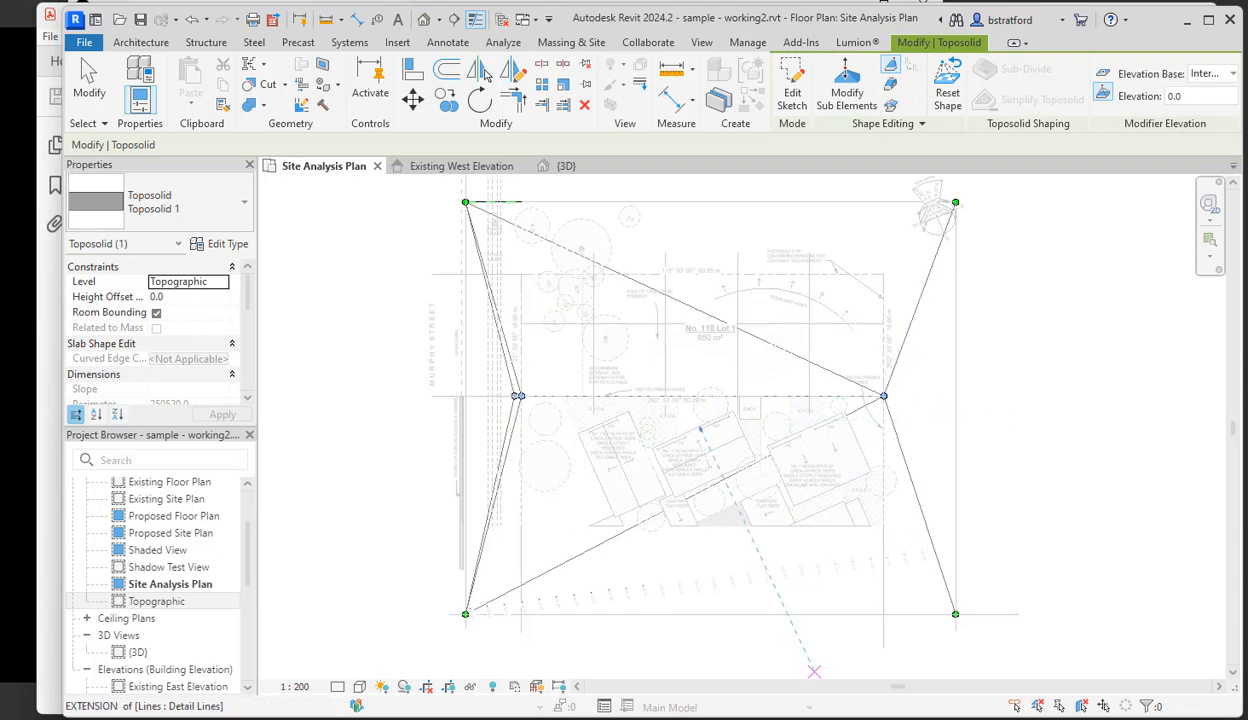
- Review the lettered survey point grid for Lot 1 on the Site measure-up PDF and return to the Revit plan
key(alt+Tab)
scroll(587, 320, up, 5)
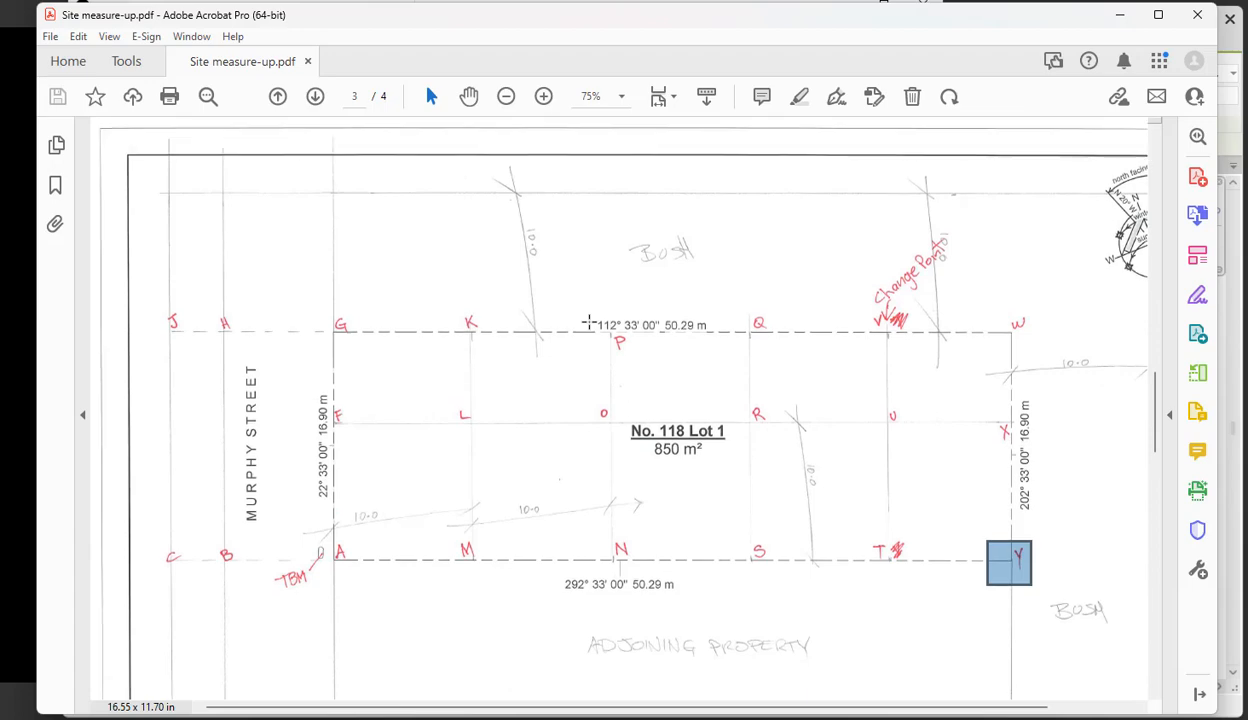
scroll(589, 321, down, 3)
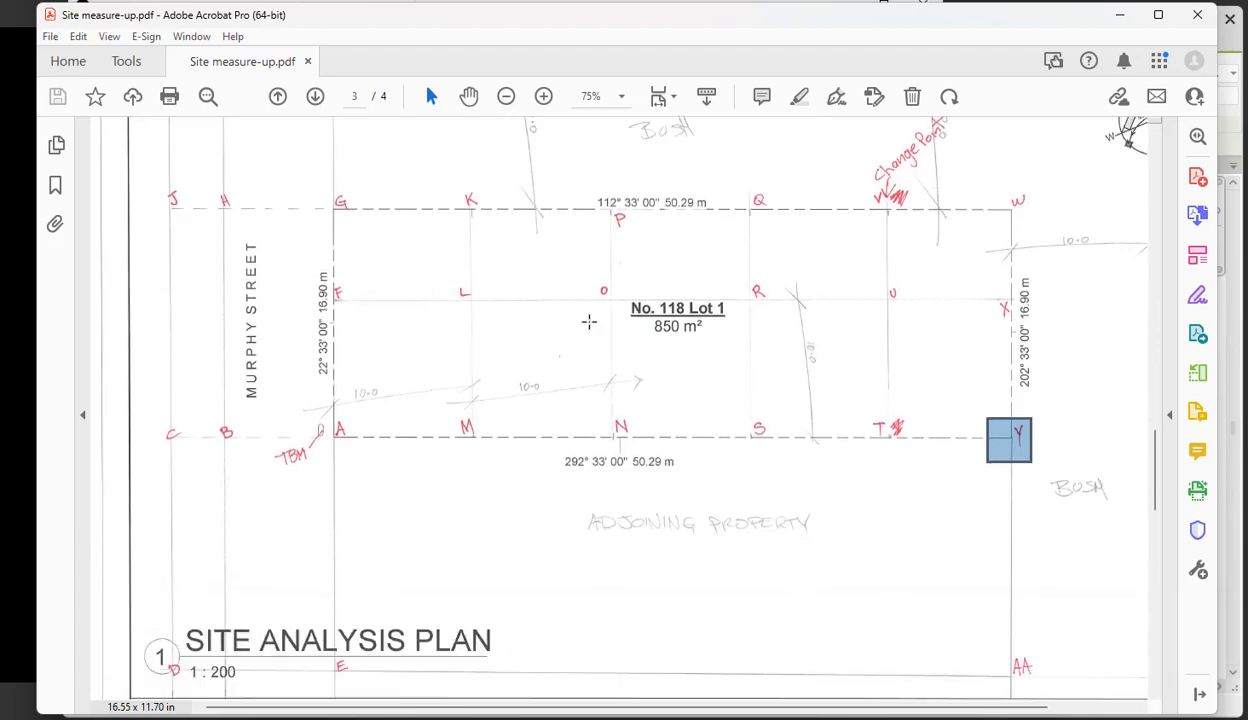
click(1124, 16)
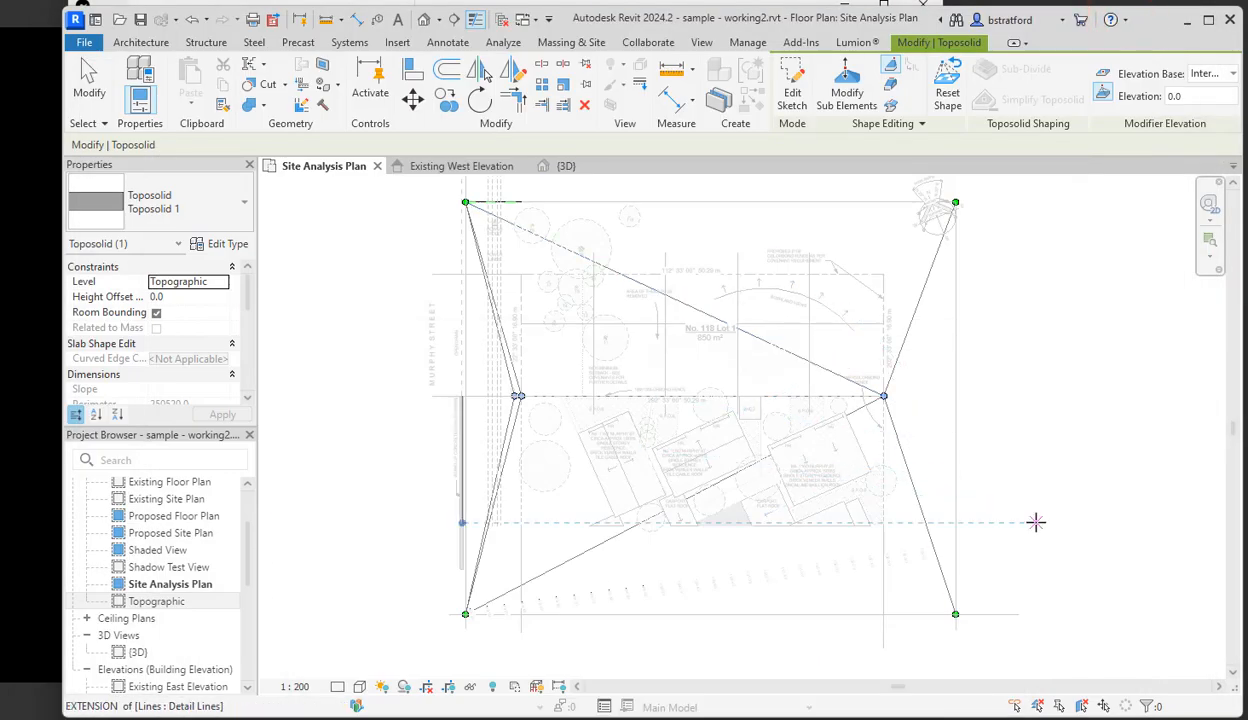
- Exit the toposolid's shape editing and examine its contours across the Site Analysis Plan
key(Escape)
key(Escape)
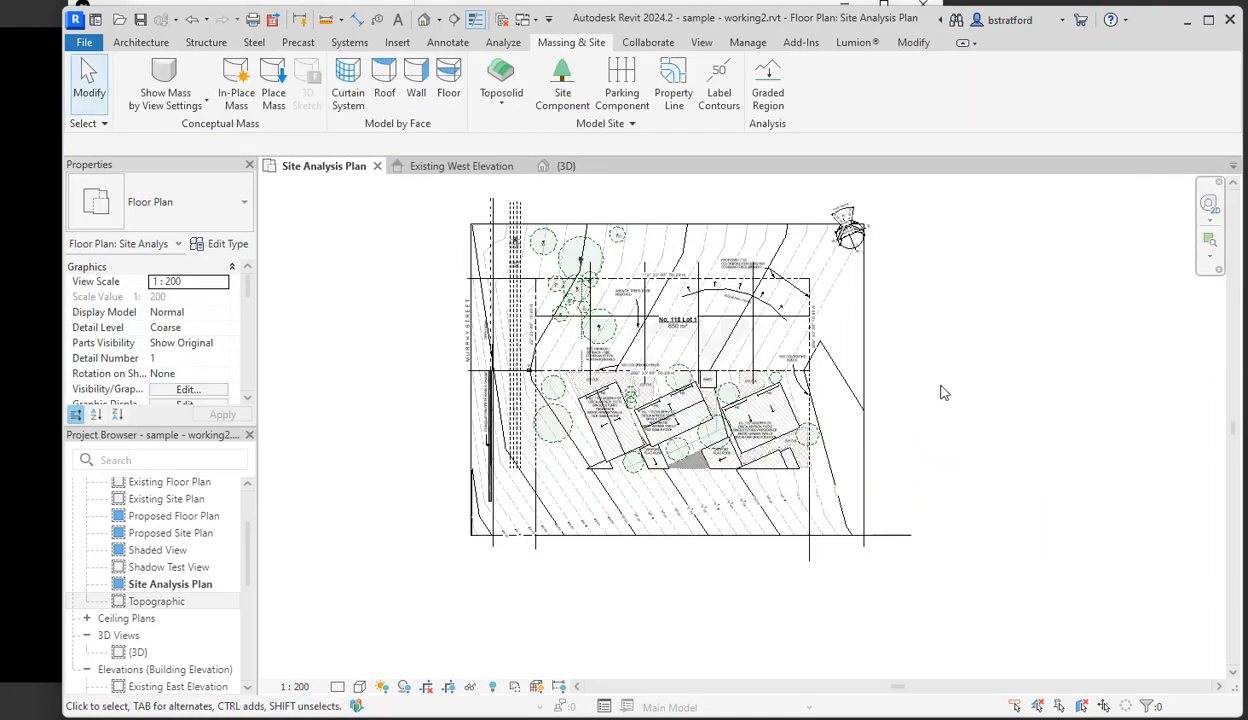
scroll(943, 393, up, 1)
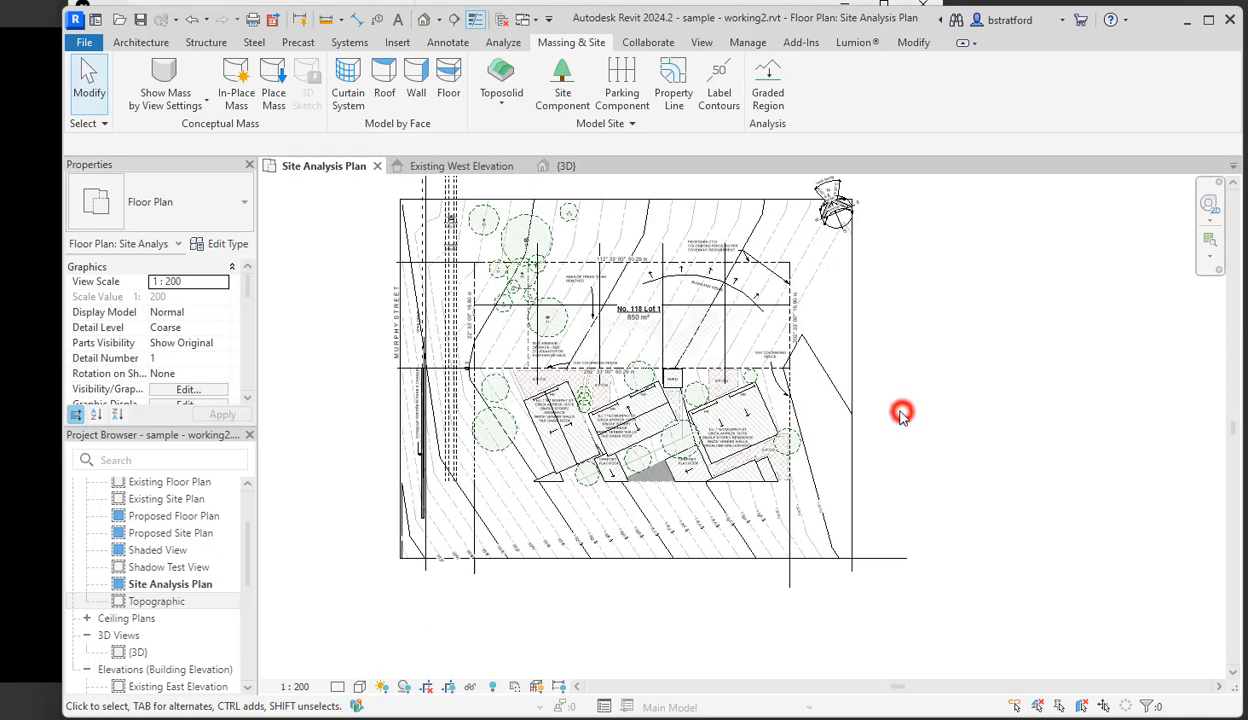
middle_drag(901, 415, 989, 460)
scroll(978, 452, up, 2)
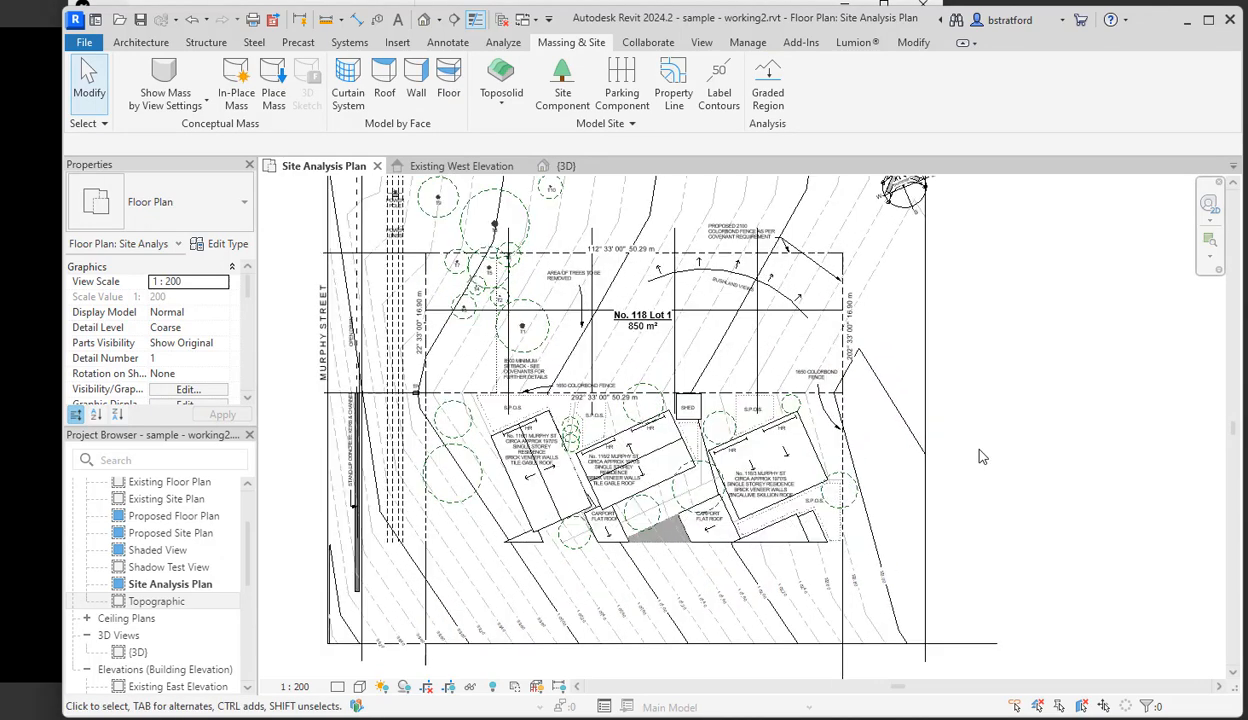
scroll(984, 462, down, 1)
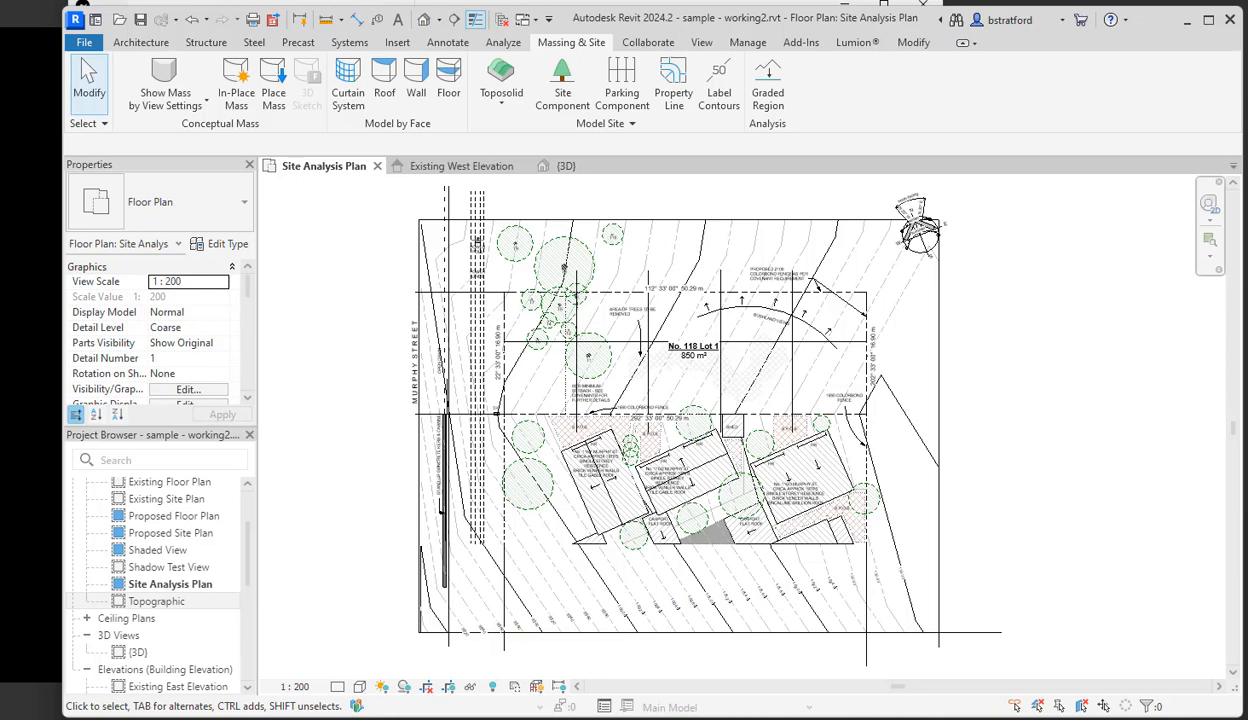
- Review the full surveyed extent and outer corner points around Lot 1 on the Site measure-up PDF, then return to Revit
drag(1247, 14, 744, 17)
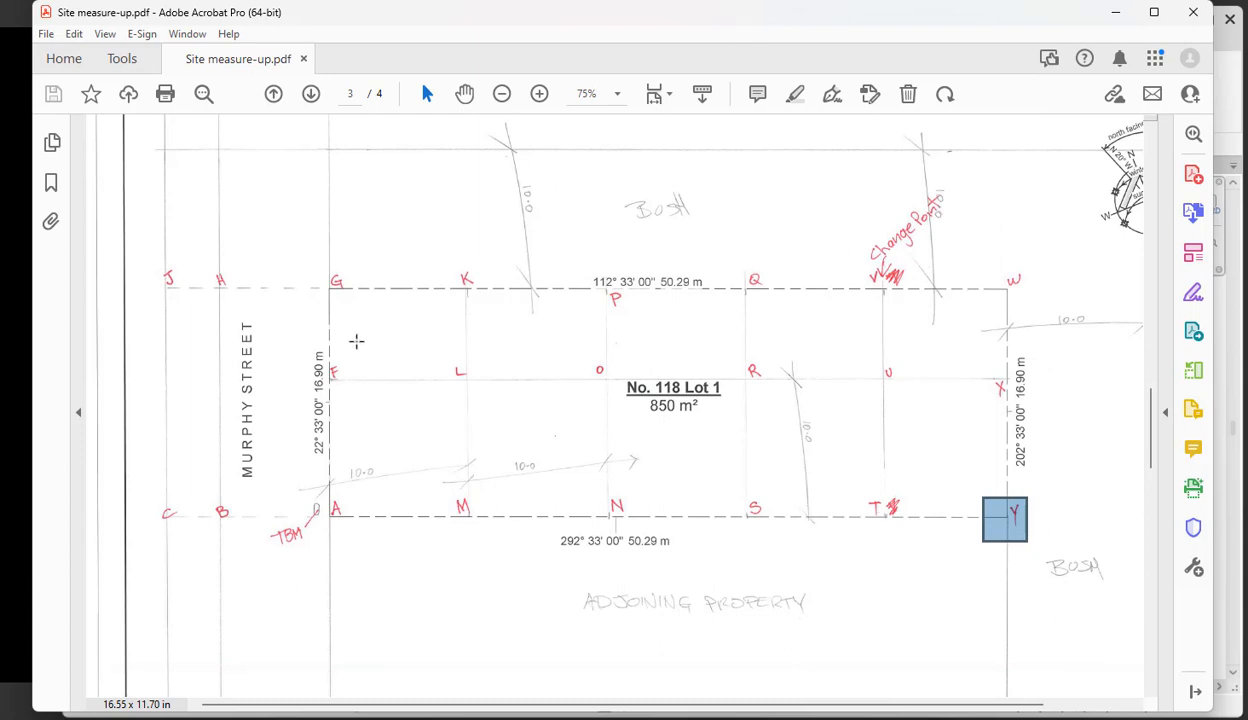
click(749, 434)
ctrl+scroll(755, 454, down, 1)
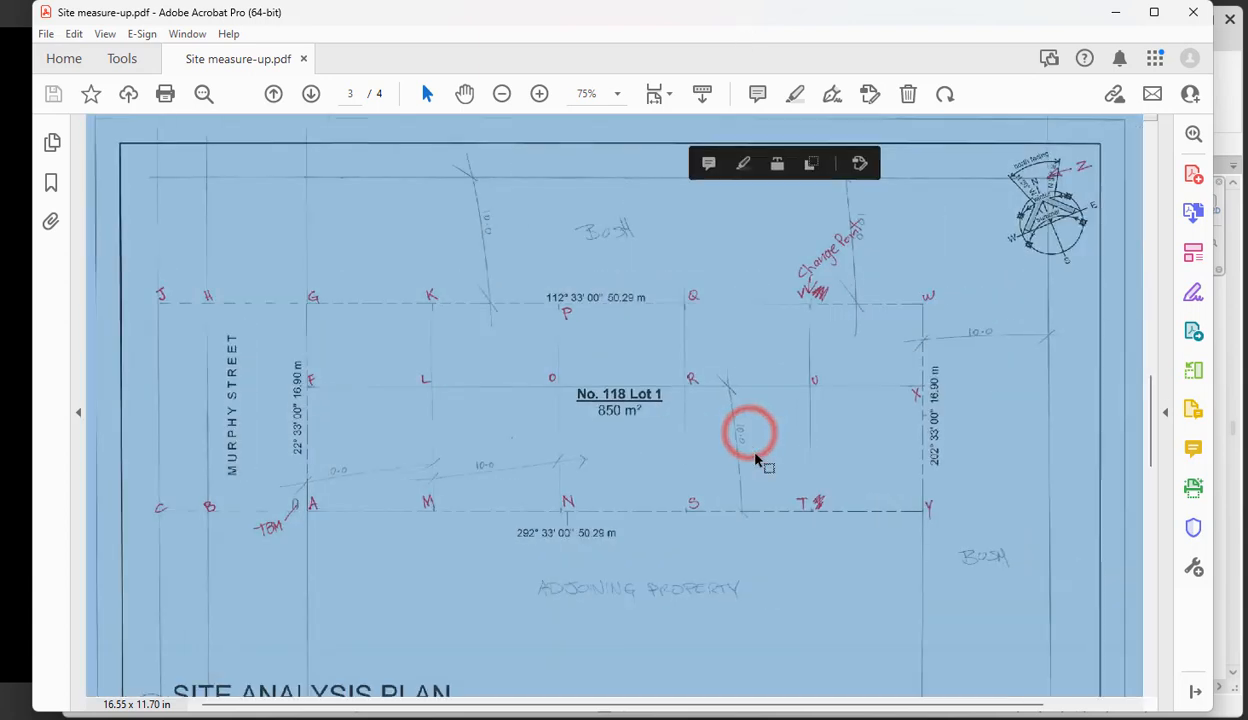
scroll(757, 434, down, 1)
scroll(1049, 274, up, 1)
ctrl+scroll(1009, 282, down, 1)
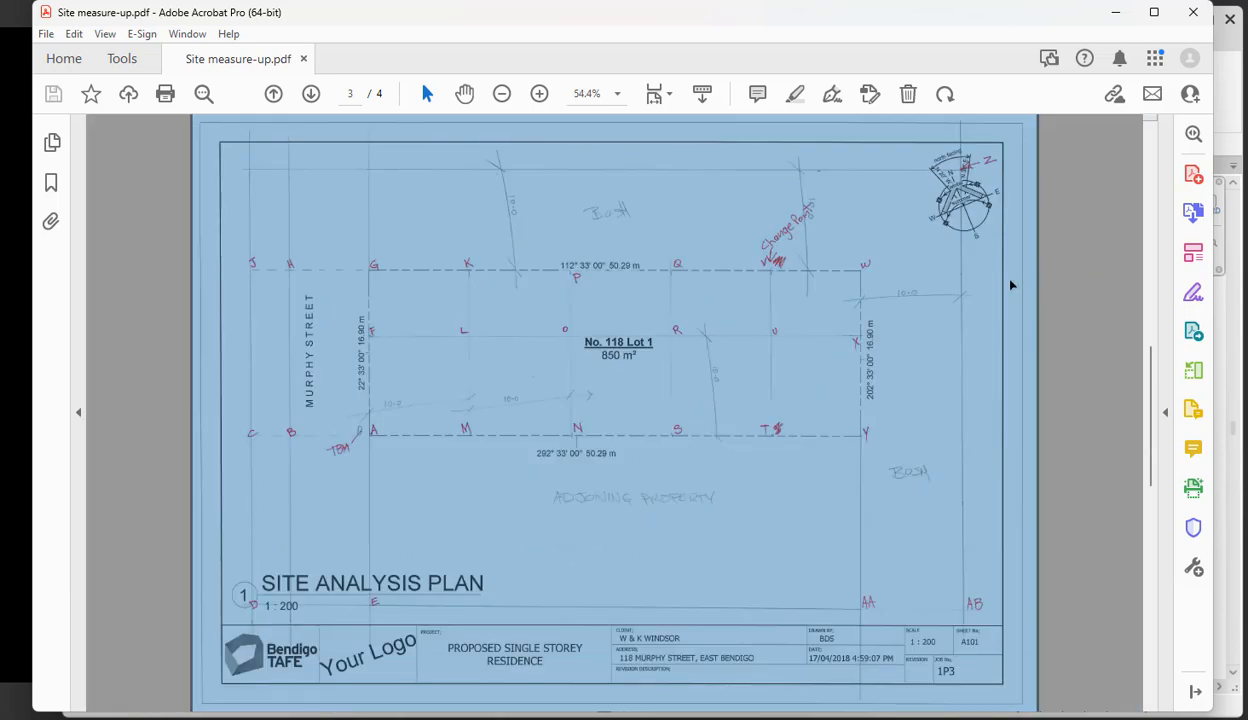
click(961, 298)
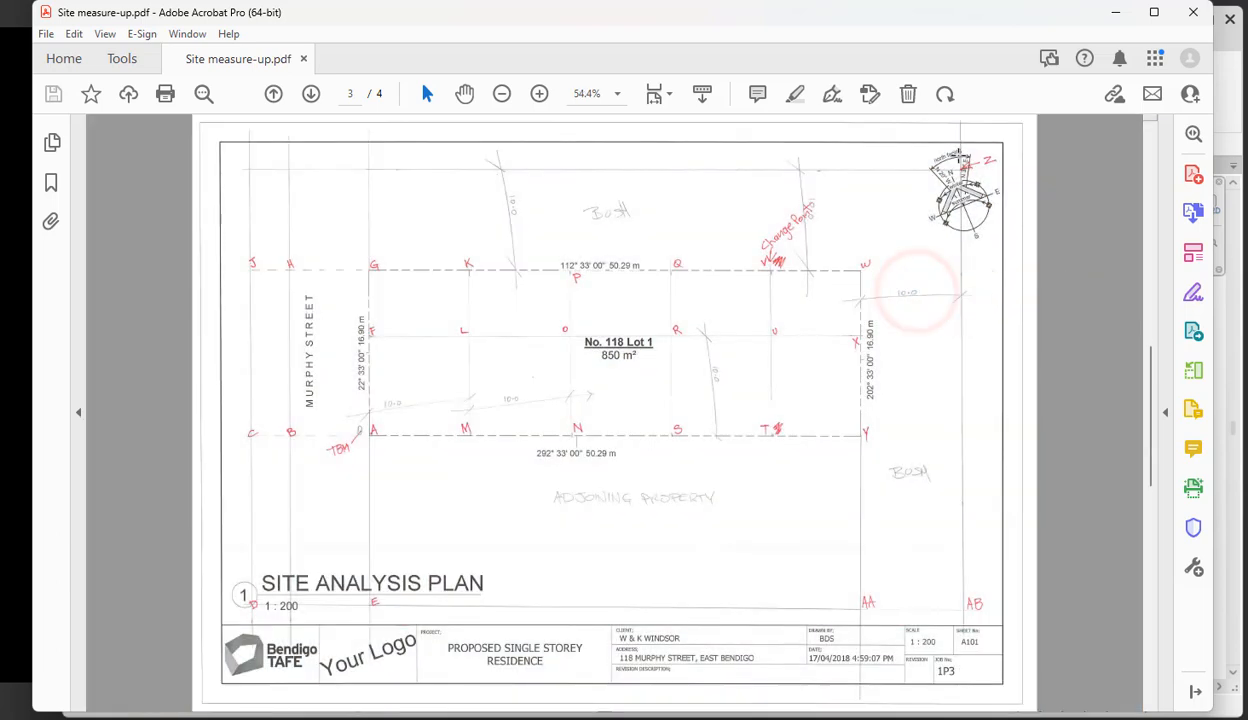
click(969, 158)
click(970, 162)
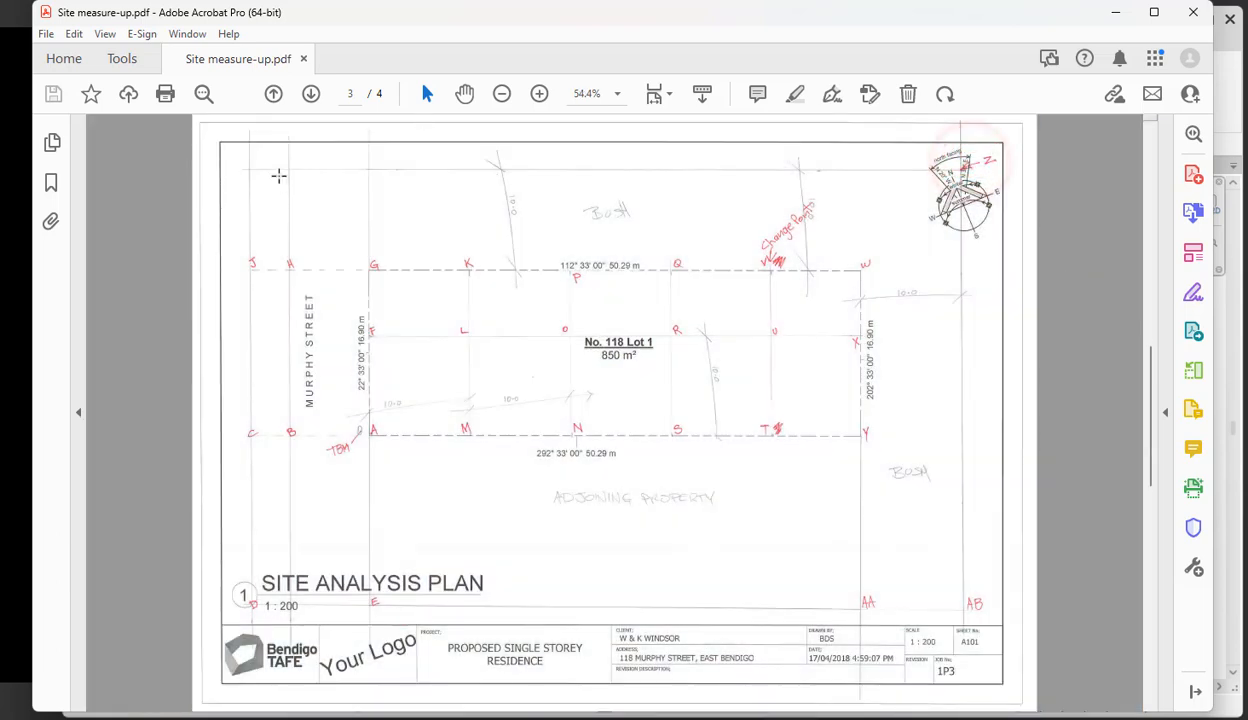
drag(243, 174, 242, 177)
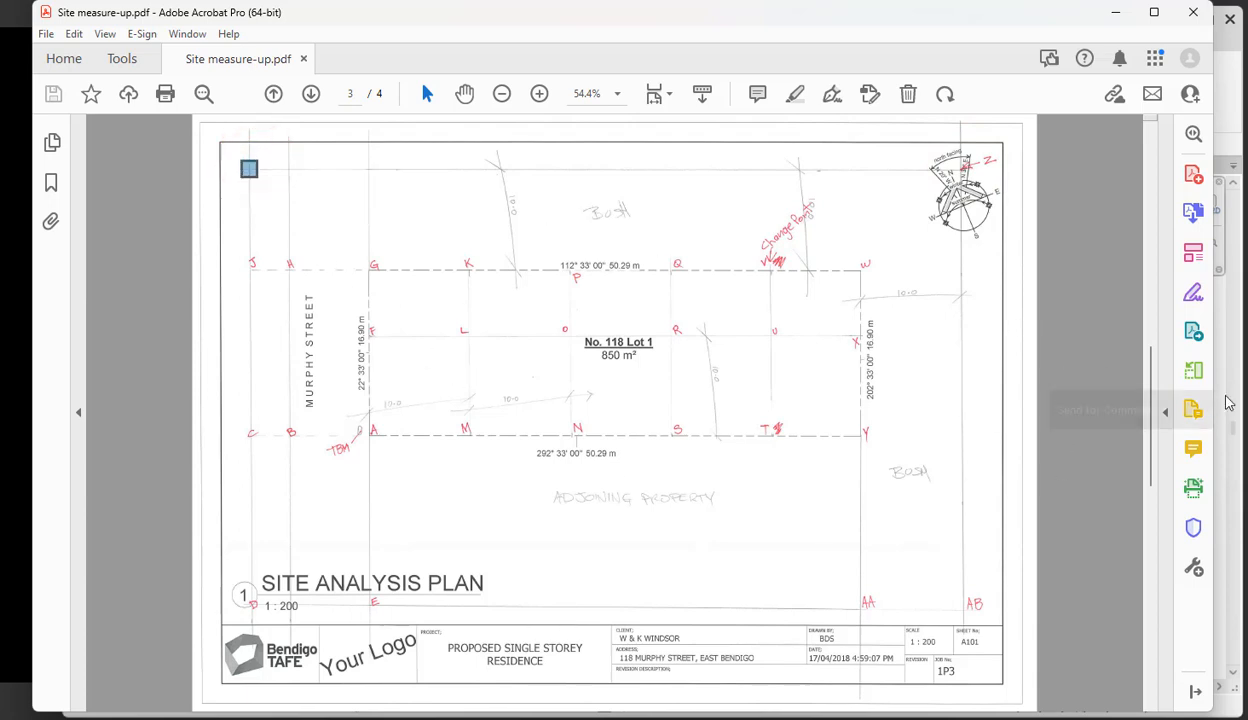
click(1237, 97)
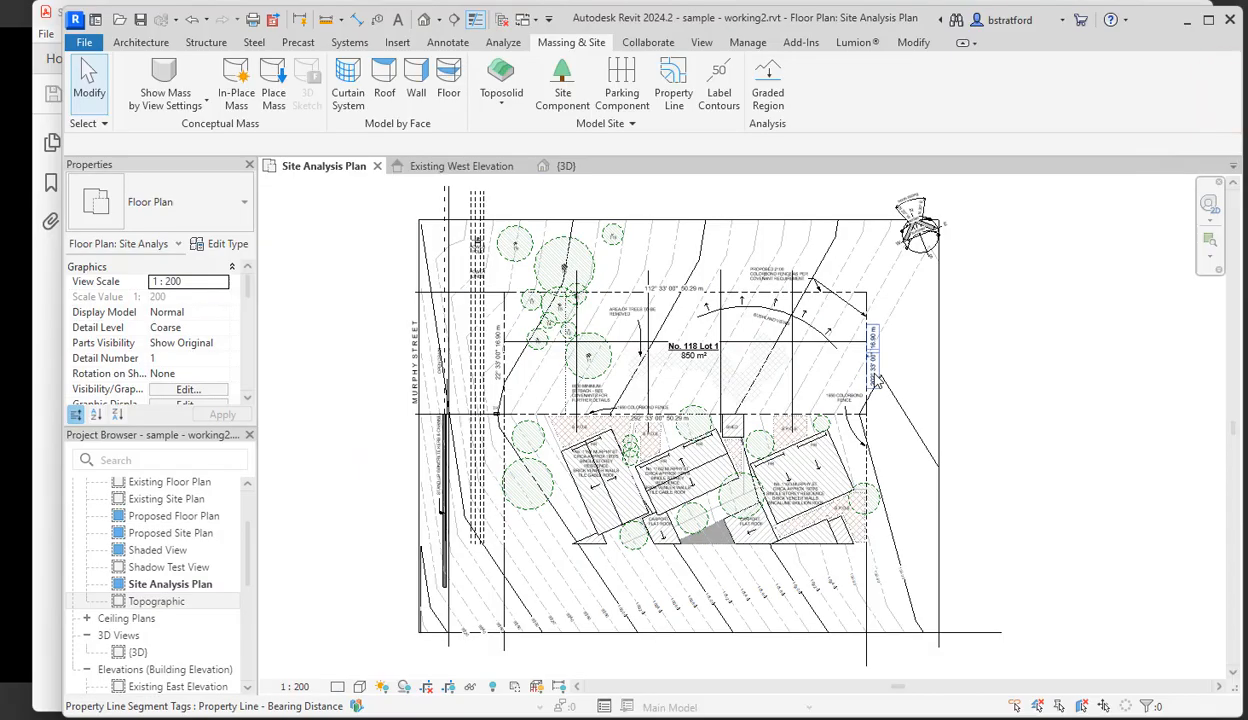
- Edit the toposolid's boundary sketch, moving the Murphy Street end of the northern line down to the lot's northern boundary line
click(811, 258)
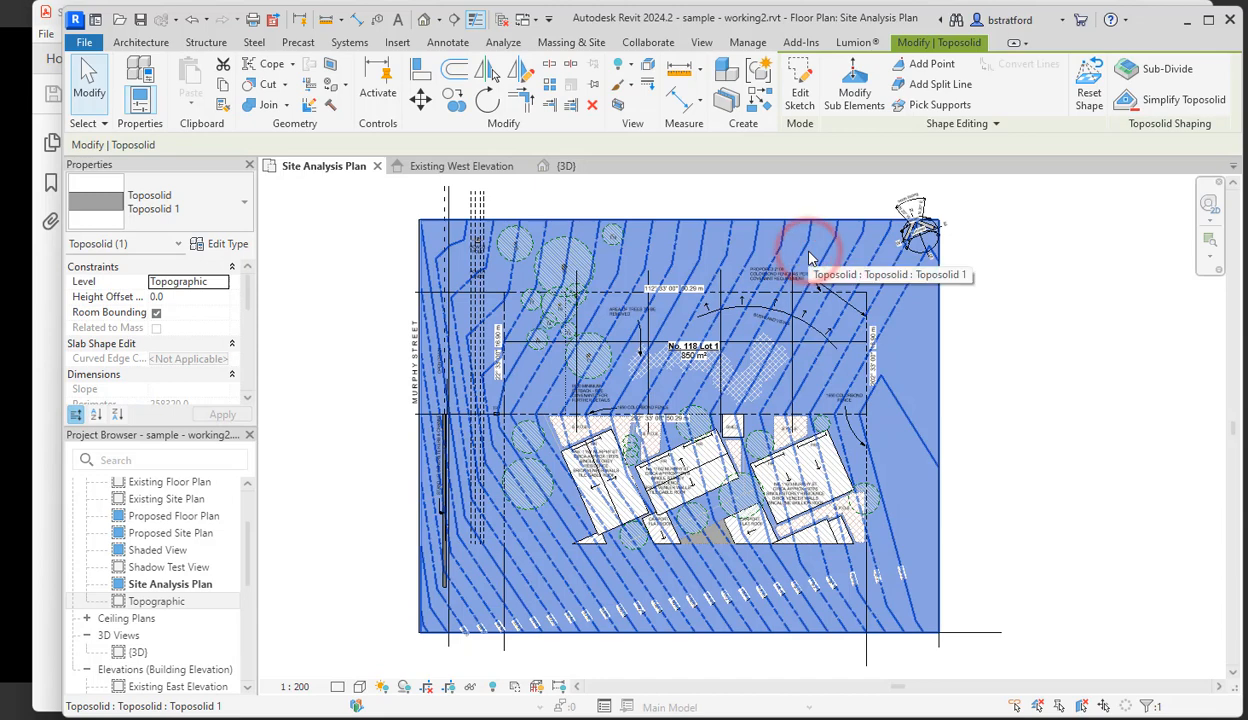
click(803, 95)
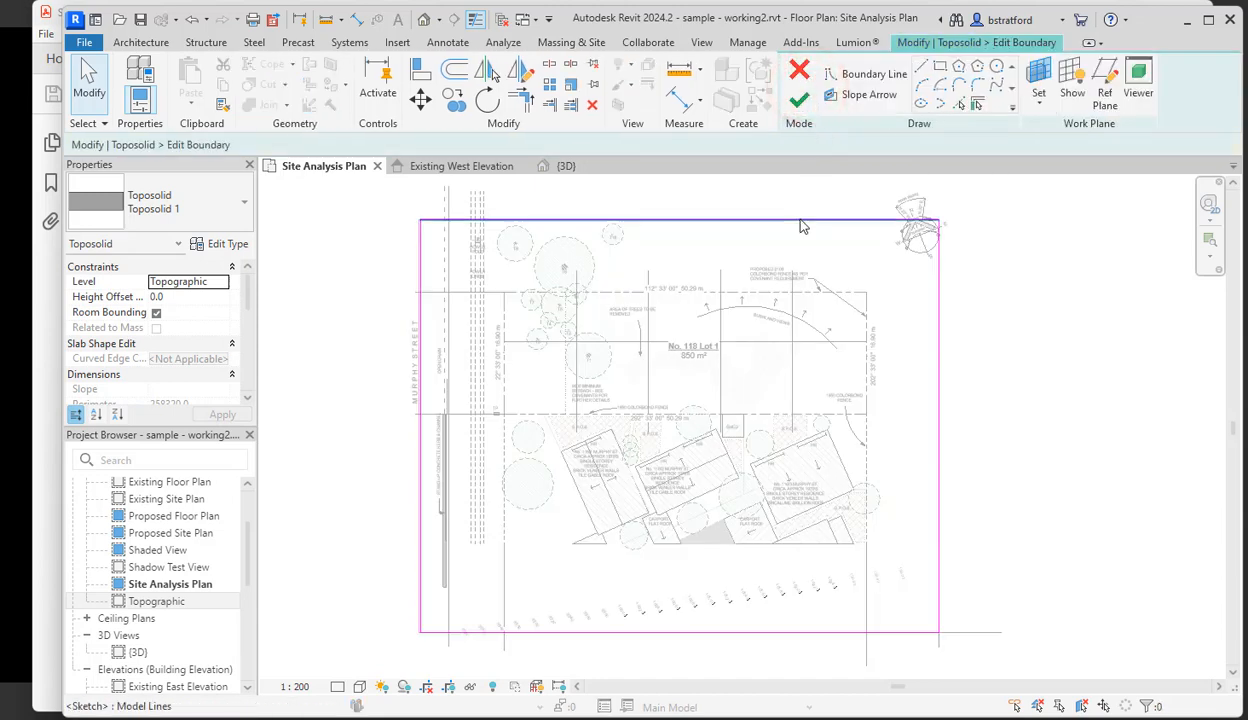
click(800, 219)
scroll(439, 220, up, 5)
scroll(439, 220, down, 3)
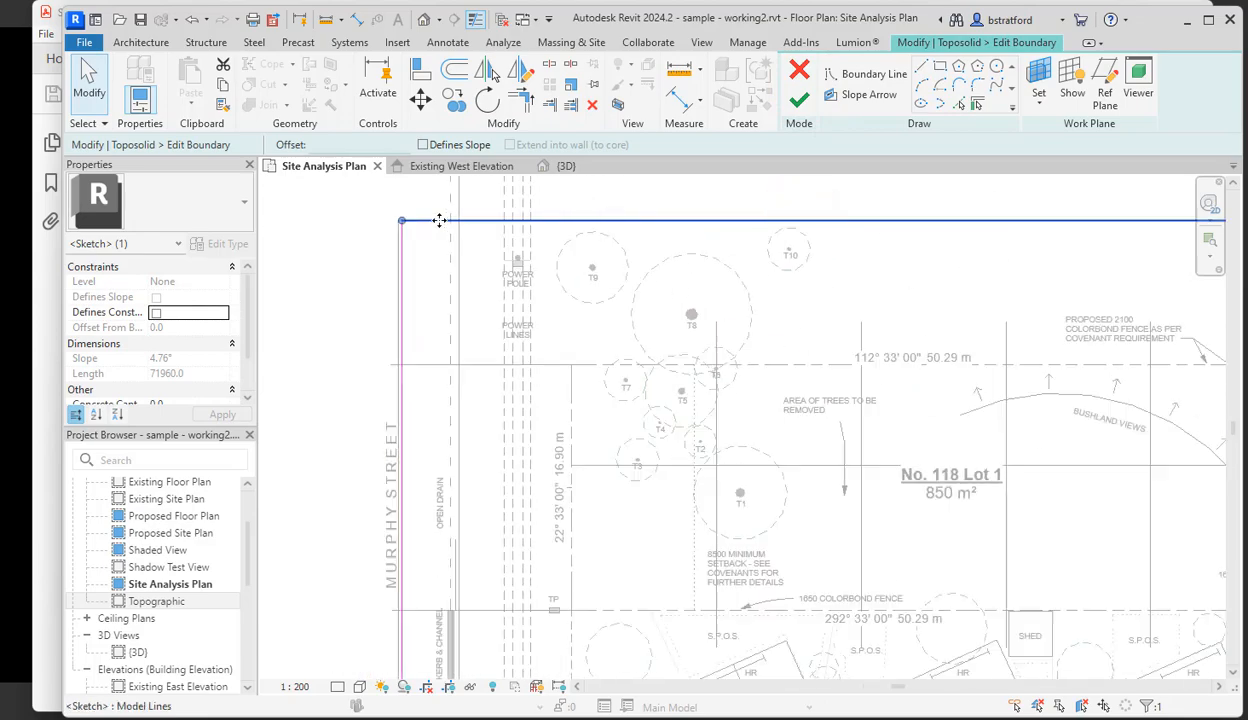
scroll(418, 220, up, 3)
mouse_move(412, 213)
mouse_down()
mouse_move(488, 358)
mouse_move(410, 505)
mouse_up()
scroll(398, 505, down, 5)
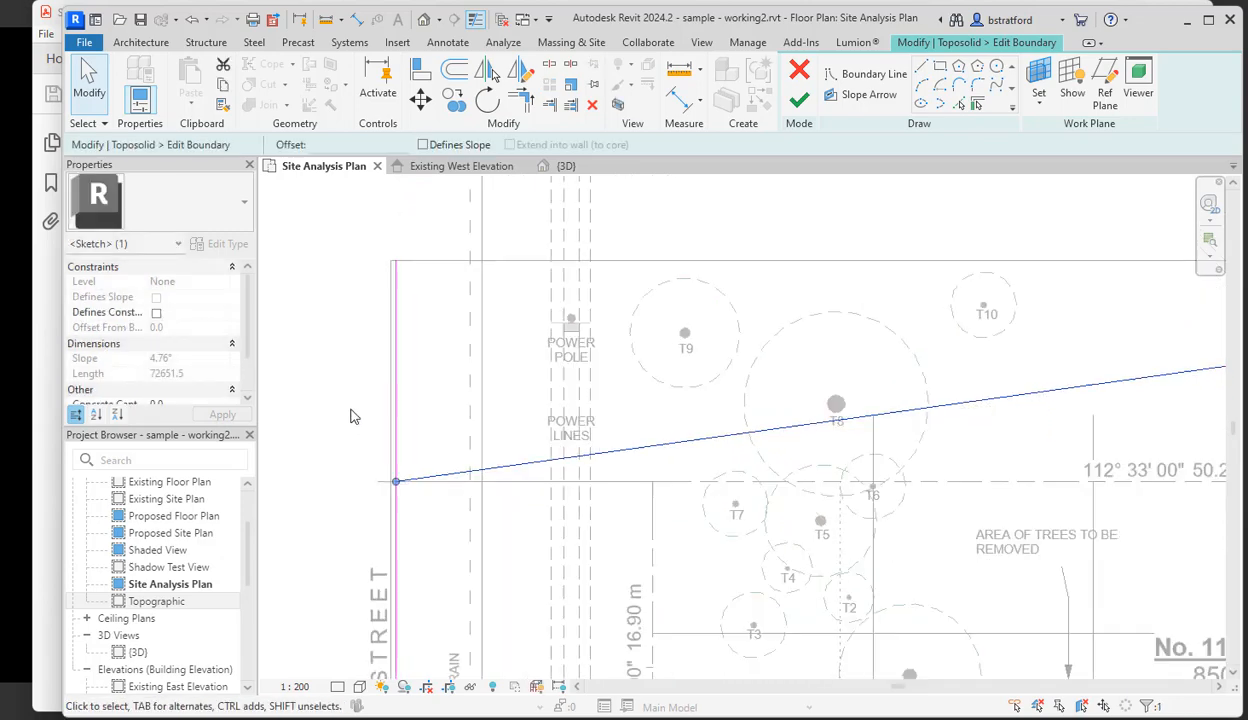
click(420, 345)
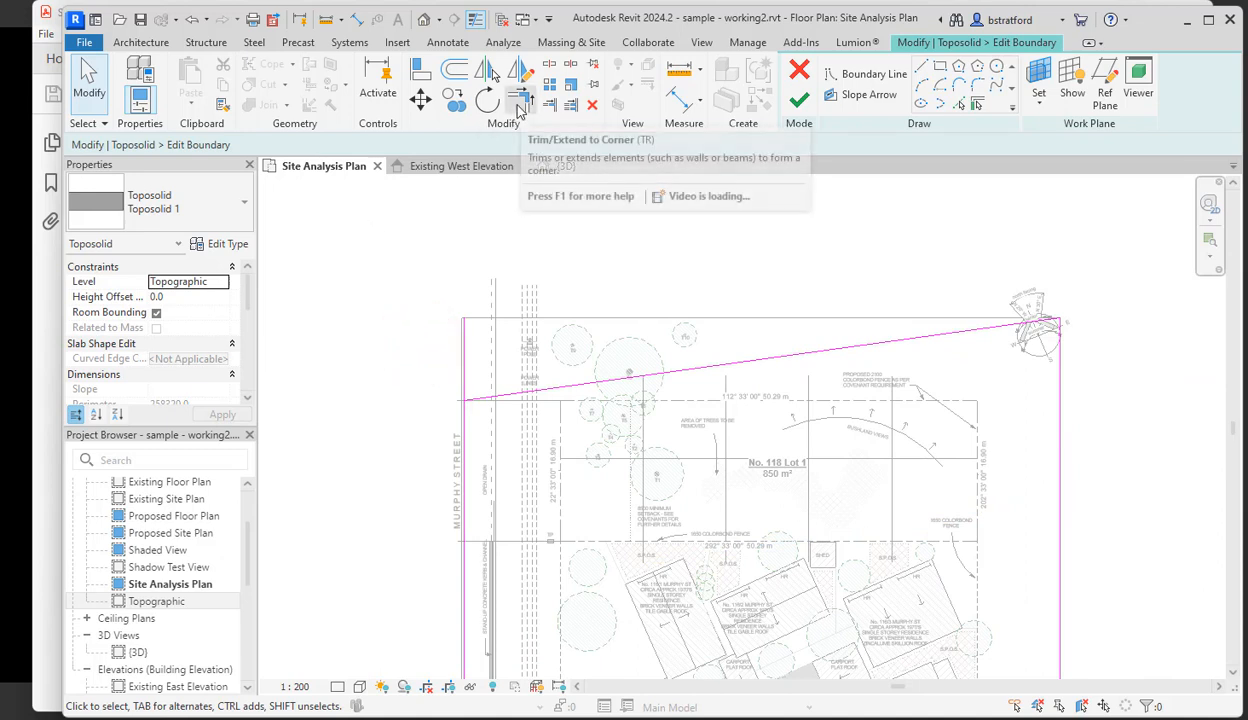
- Trim the Murphy Street boundary line and the sloped northern line to a corner, and finish the boundary sketch
click(520, 103)
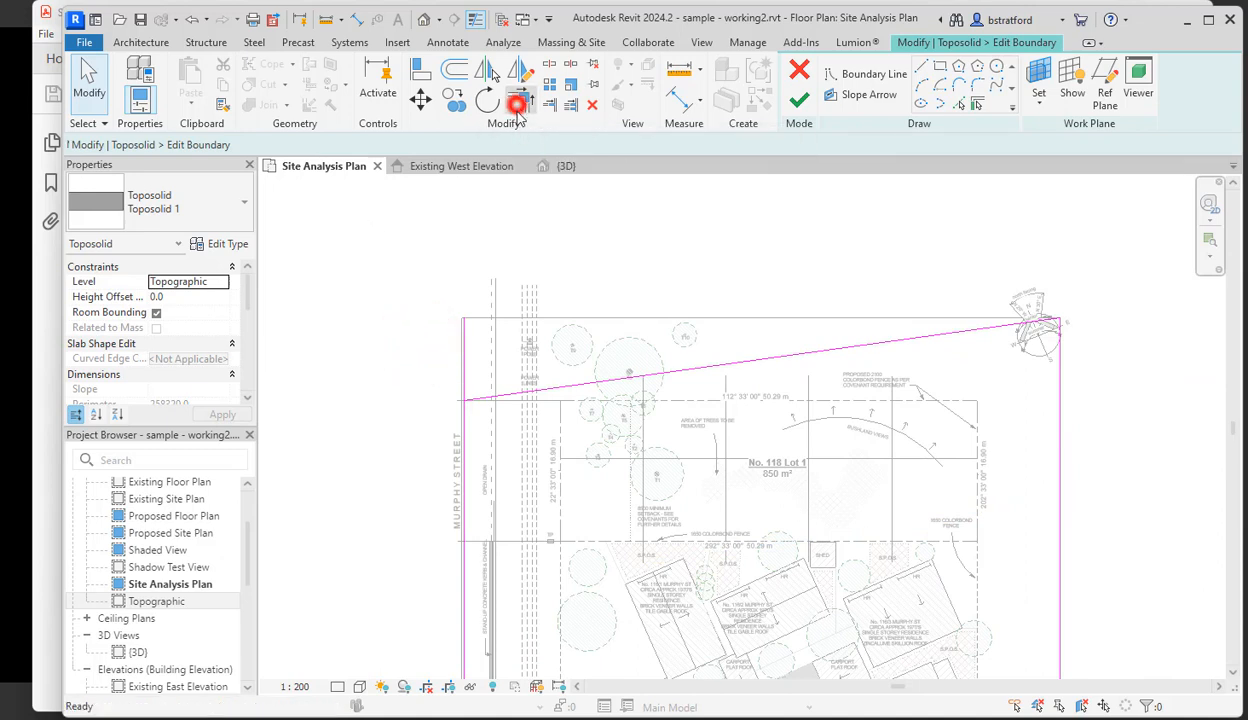
click(464, 466)
click(484, 399)
scroll(486, 258, down, 3)
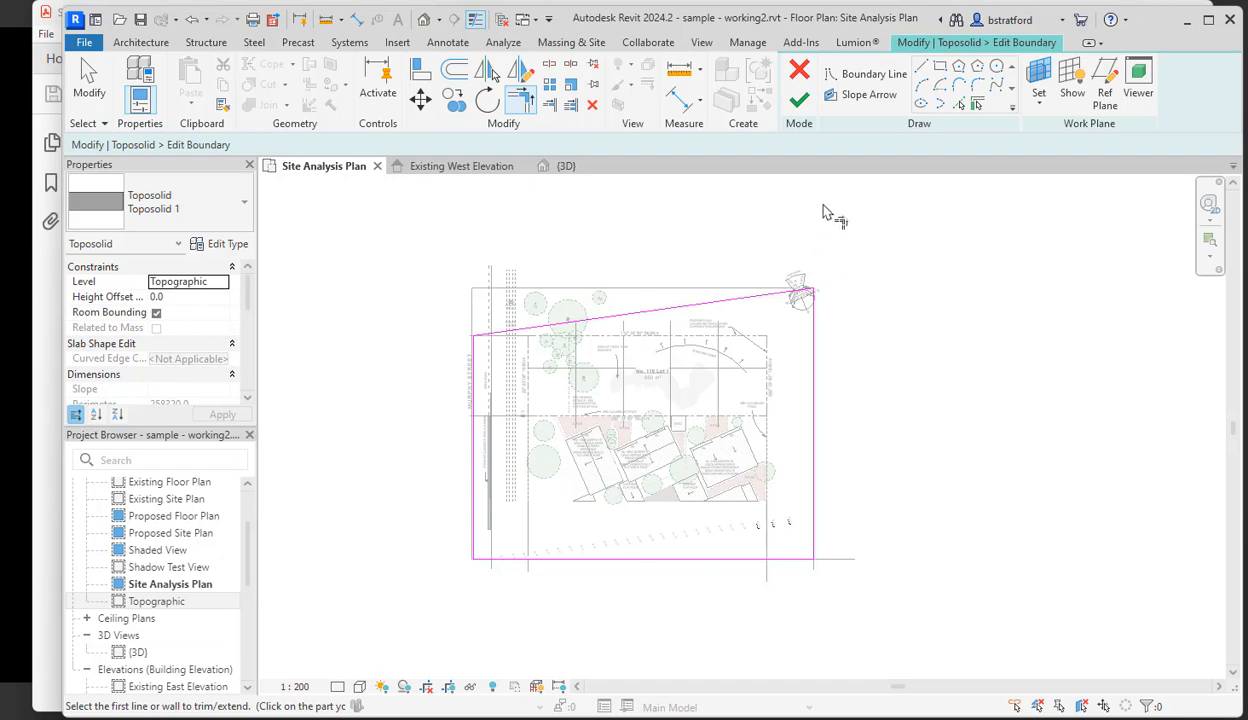
click(801, 102)
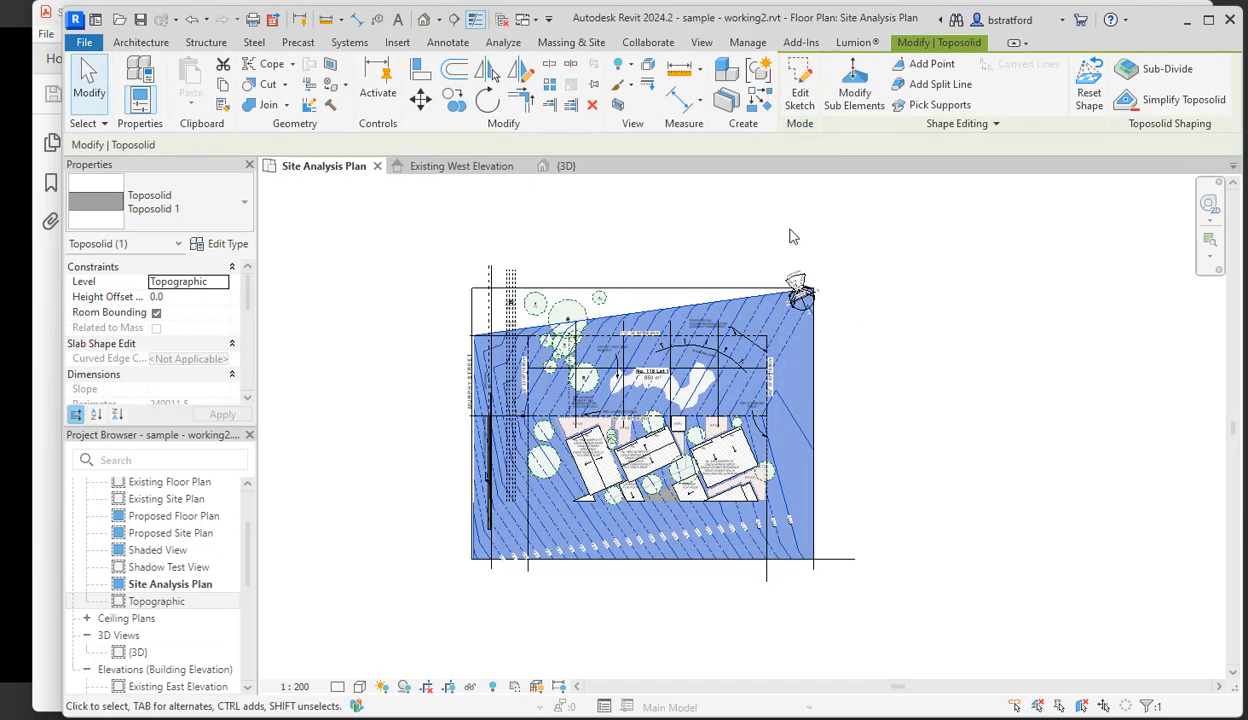
- Open the toposolid's sub-elements and check the elevation of its northern corner point on Murphy Street
click(854, 90)
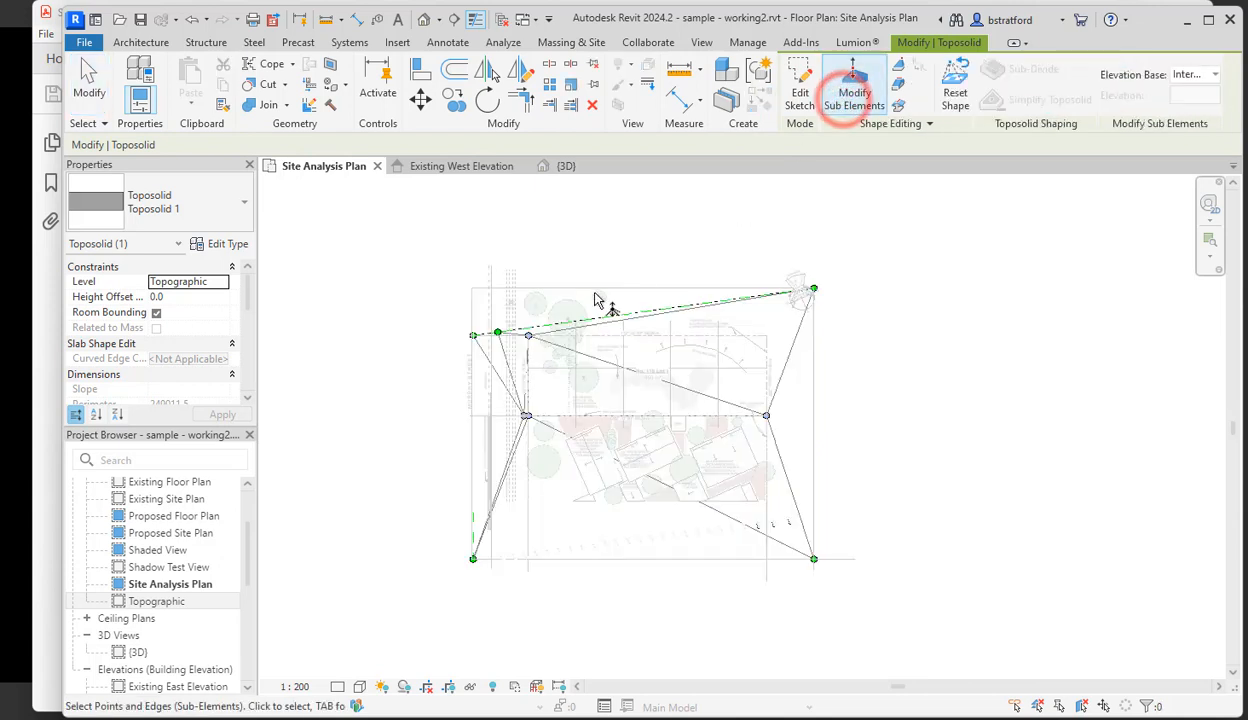
click(478, 335)
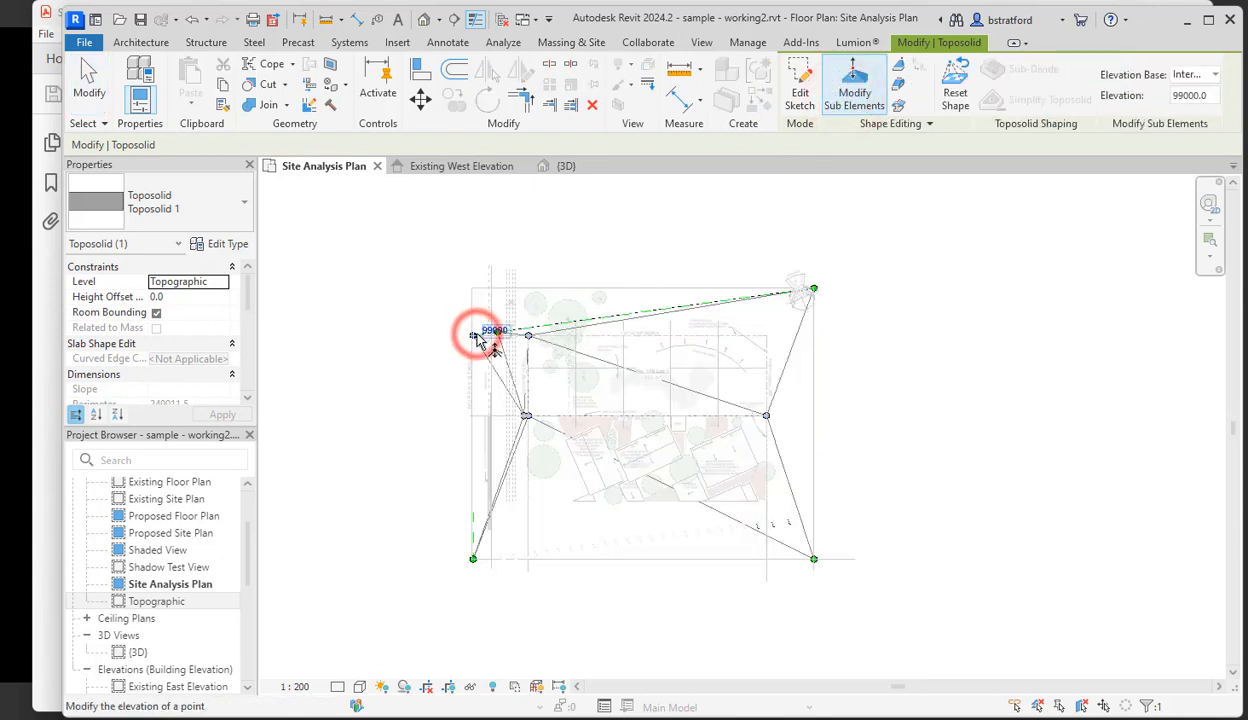
click(424, 370)
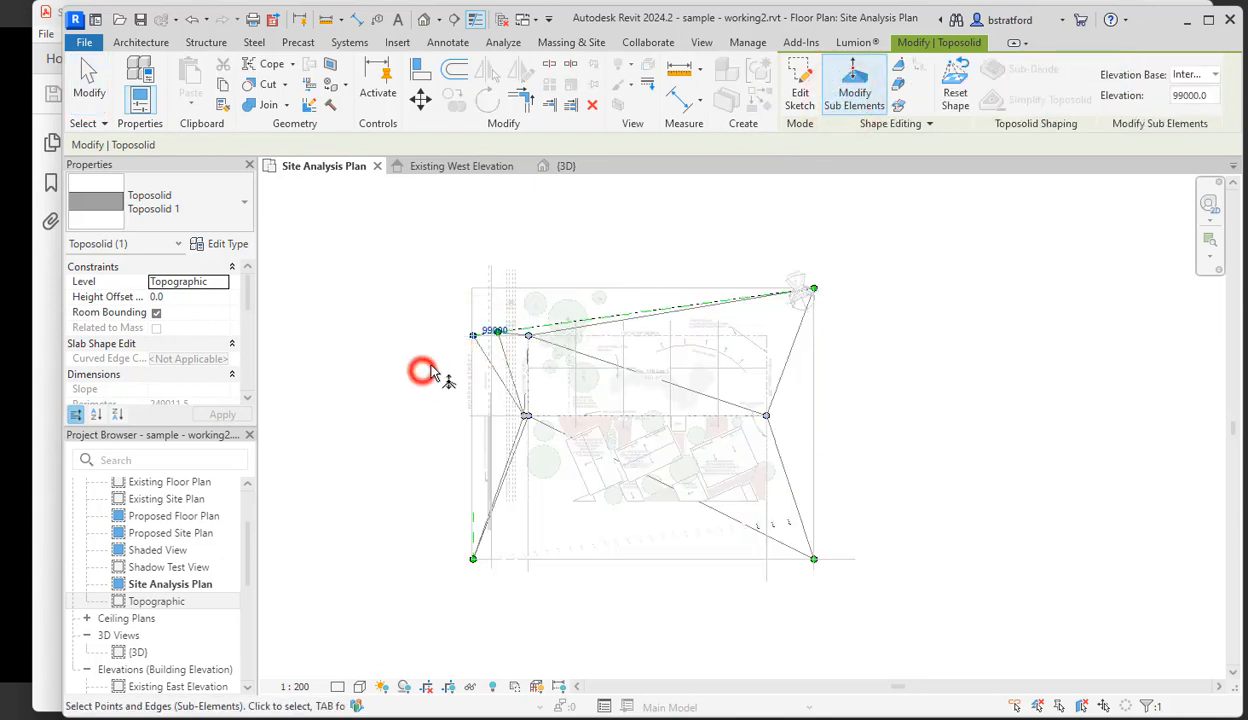
scroll(479, 341, up, 4)
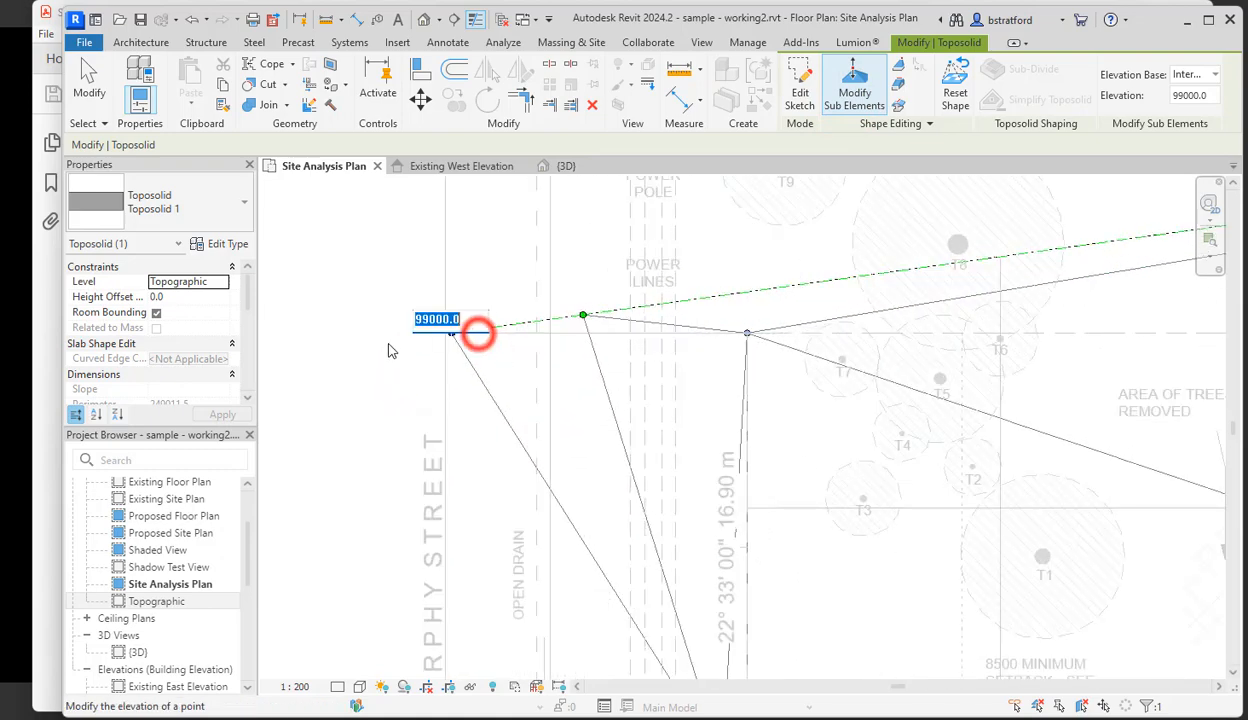
click(370, 380)
scroll(527, 375, down, 4)
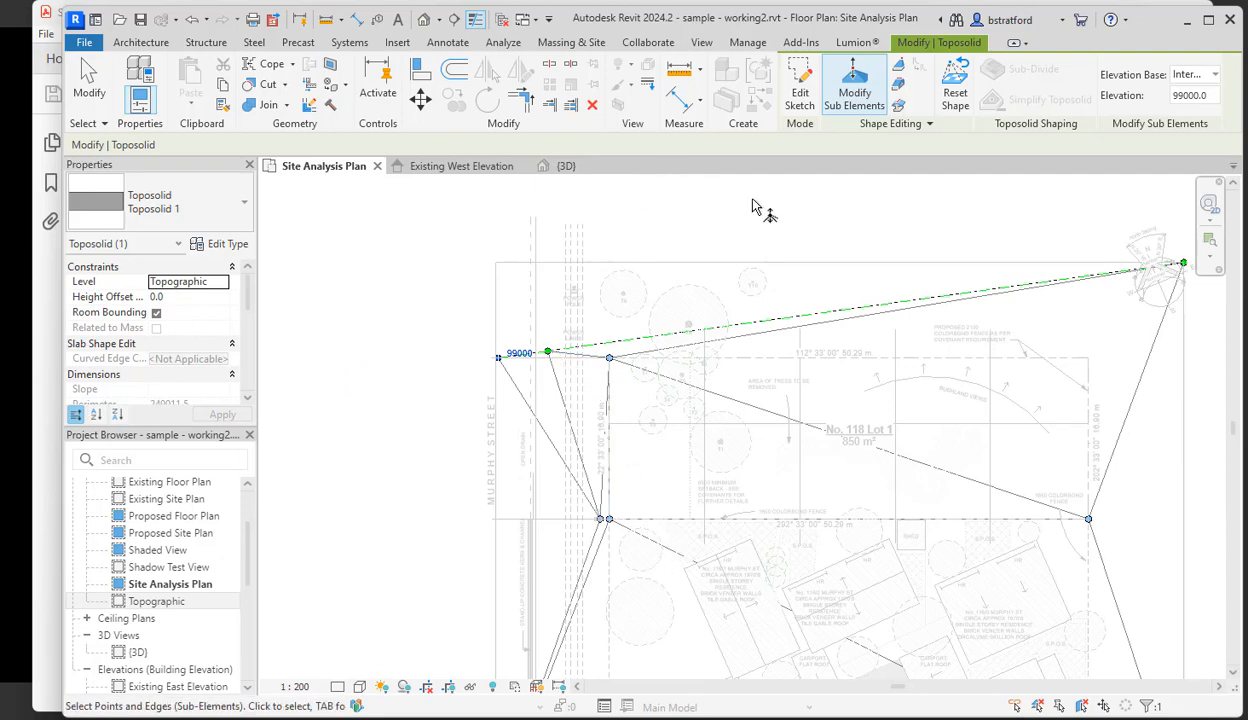
- Delete the stray point on the toposolid's sloped northern edge, check the elevation at Lot 1's north-west corner, and exit shape editing
click(551, 350)
click(553, 352)
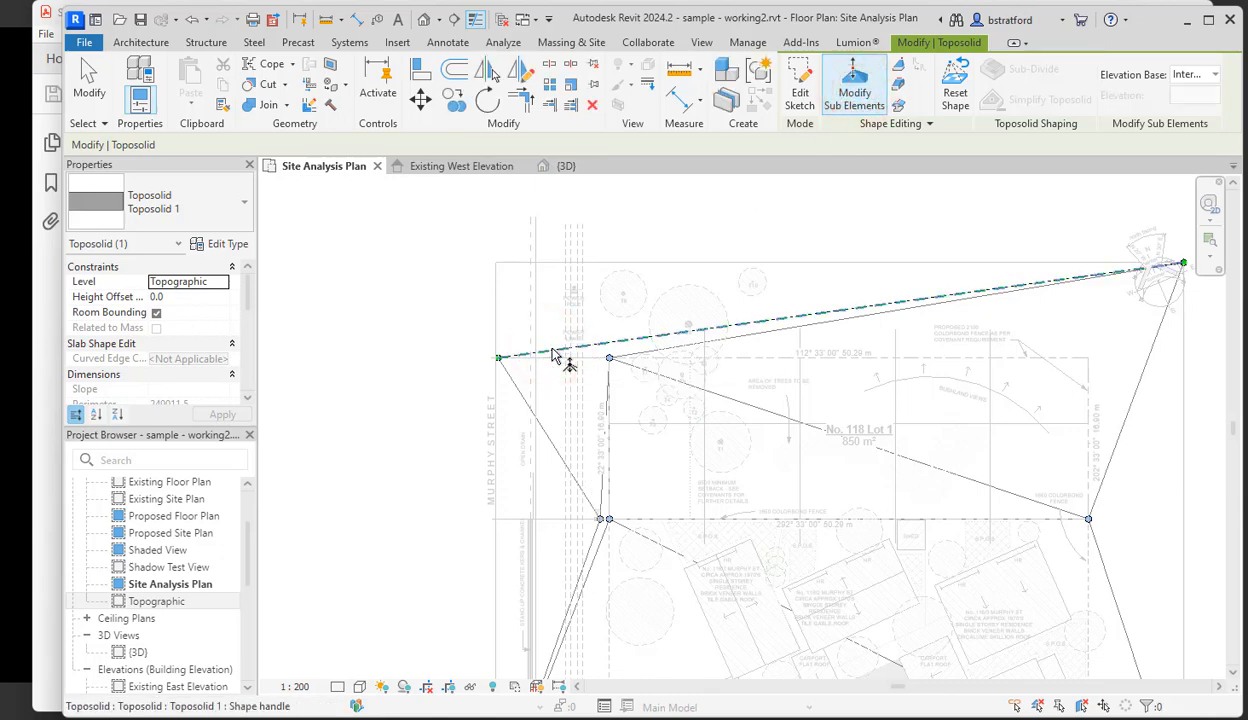
click(609, 359)
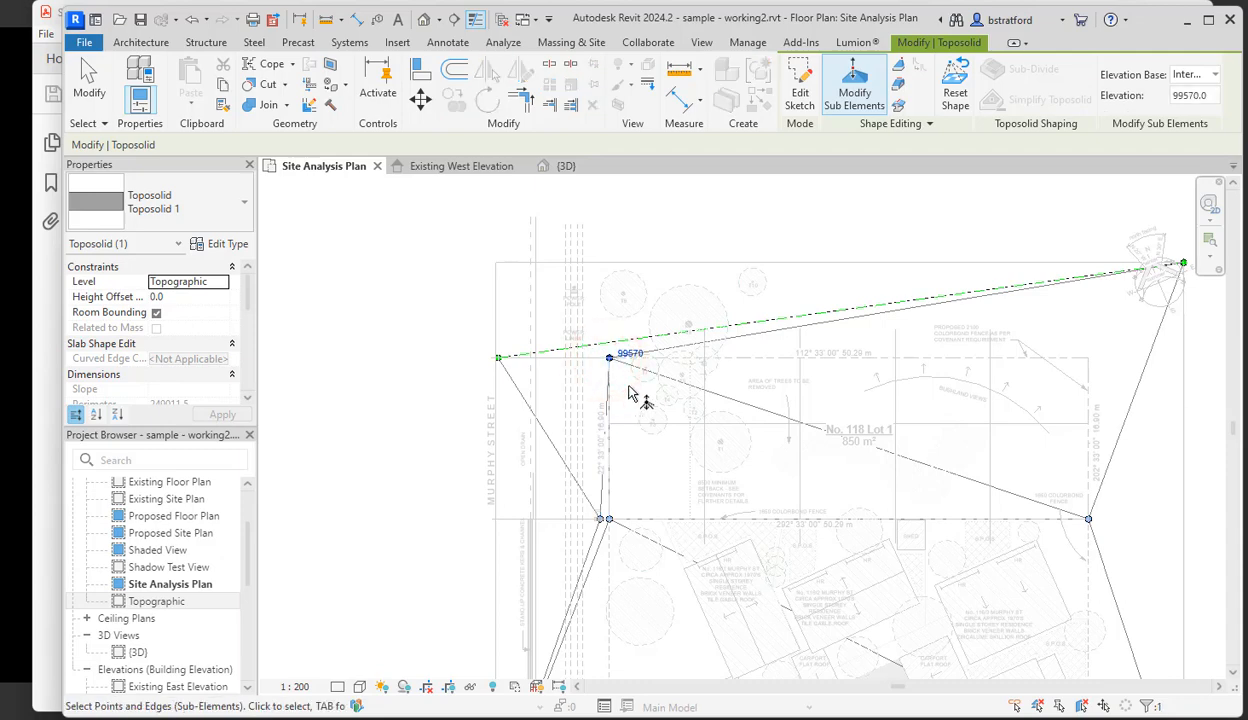
scroll(617, 357, up, 3)
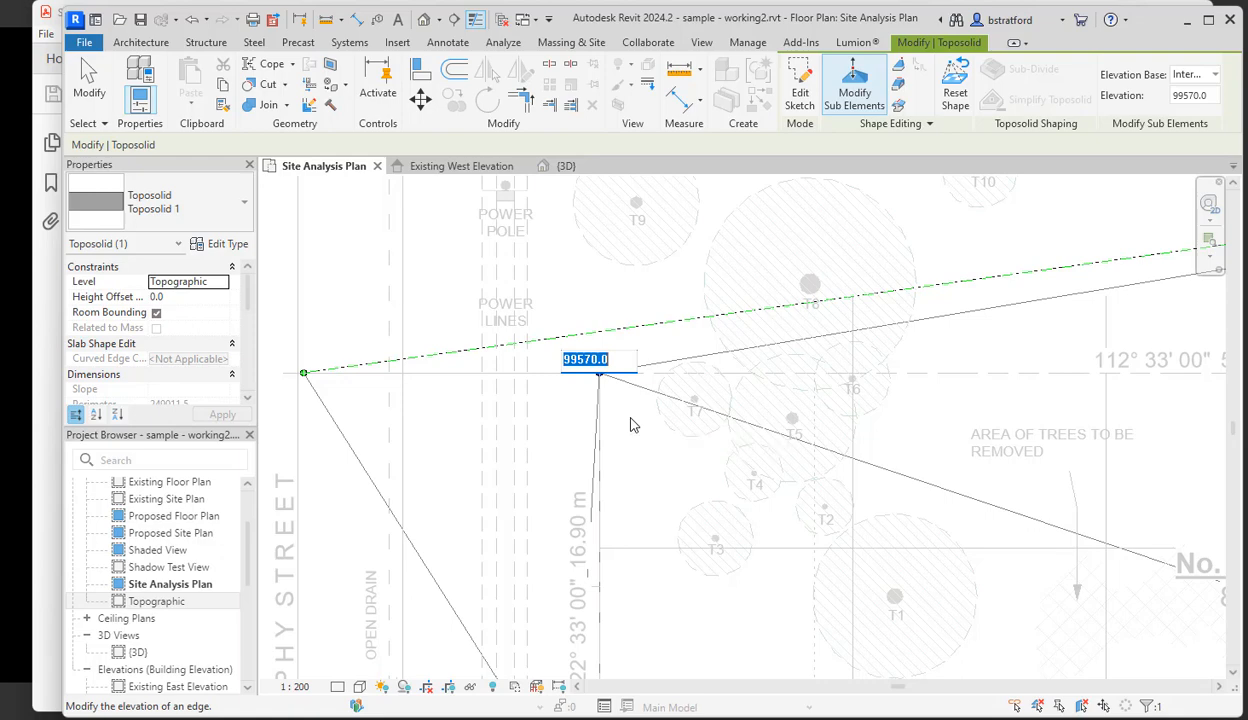
click(557, 460)
scroll(565, 456, down, 5)
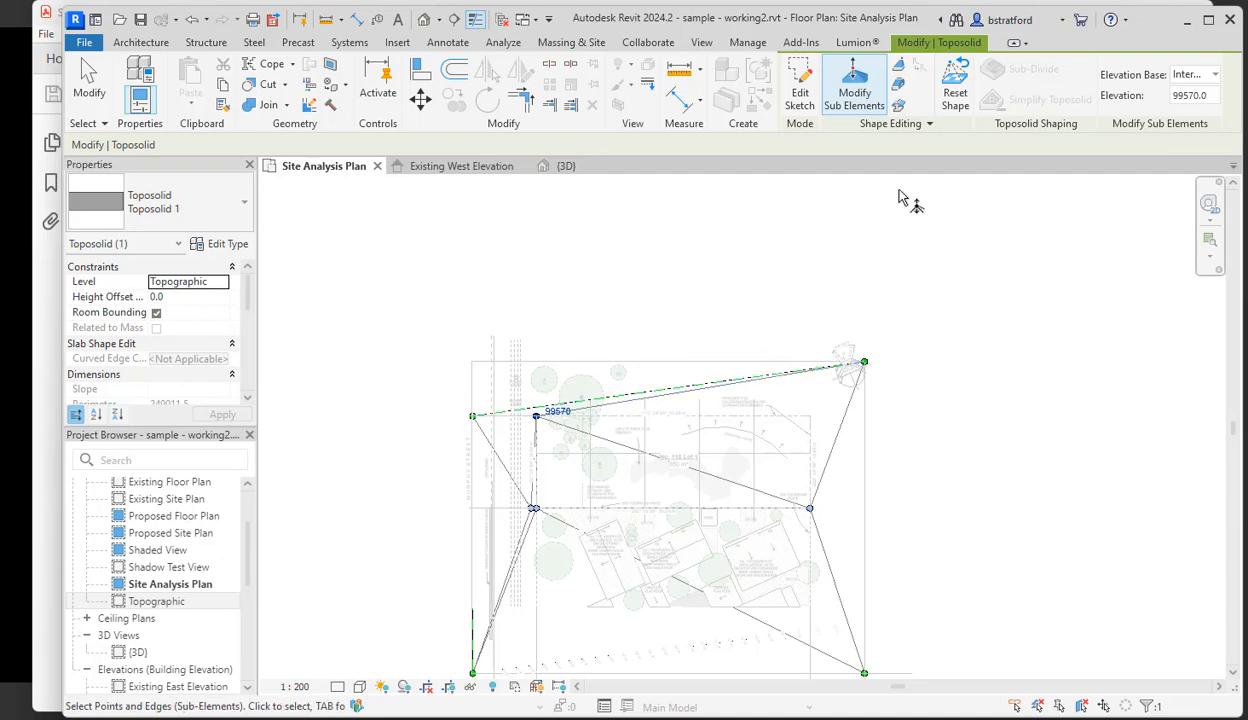
click(854, 80)
click(89, 80)
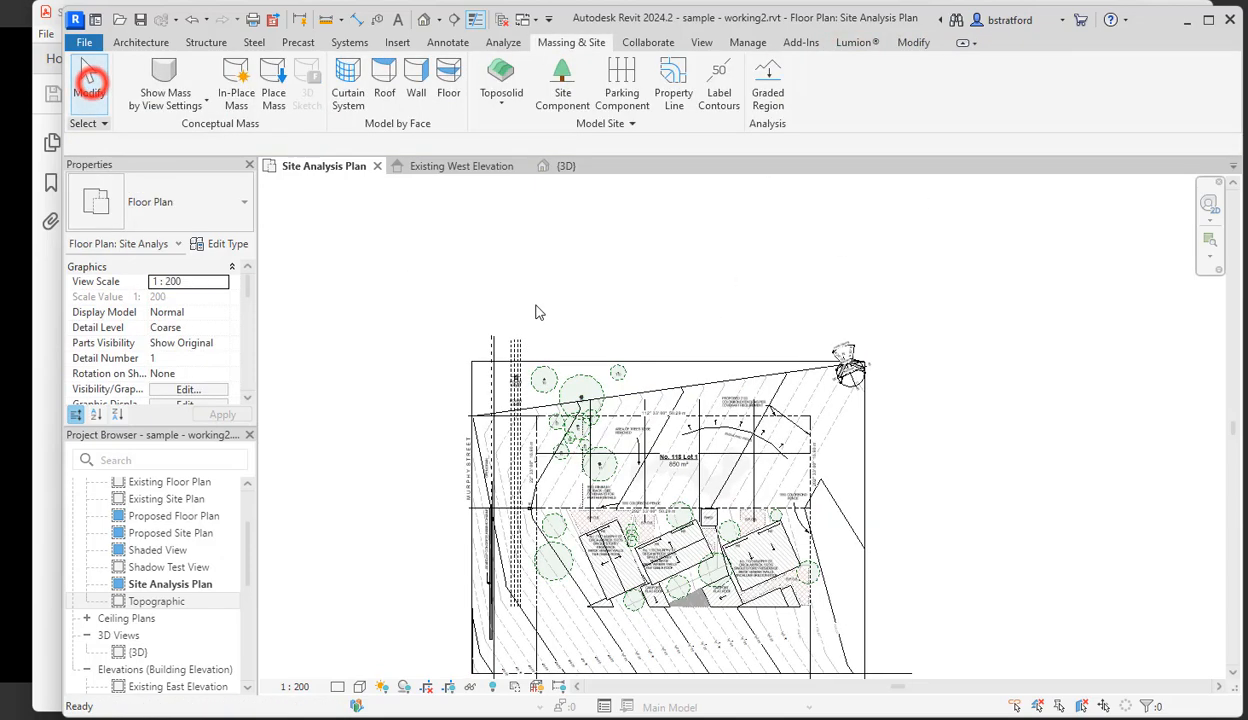
- Reopen the toposolid's shape editing and check the elevation of the middle grid point on Lot 1's eastern boundary
middle_drag(673, 315, 685, 215)
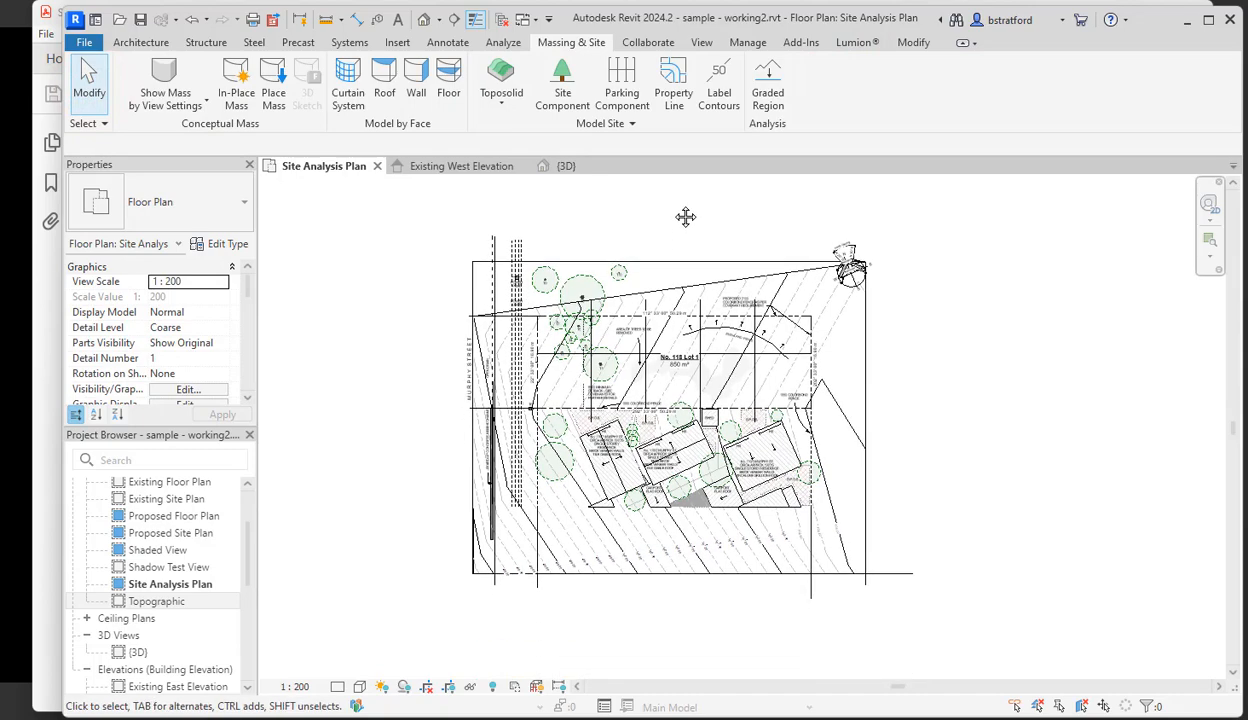
scroll(685, 215, up, 3)
scroll(742, 413, down, 1)
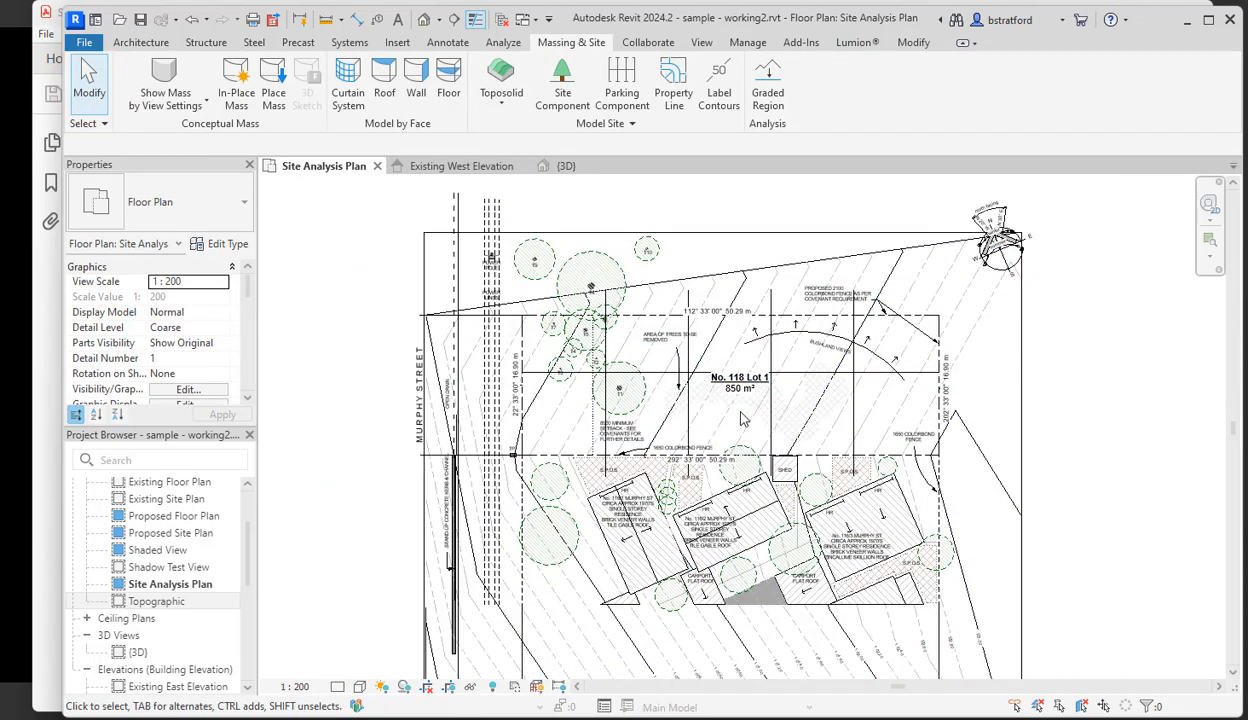
middle_drag(742, 420, 758, 374)
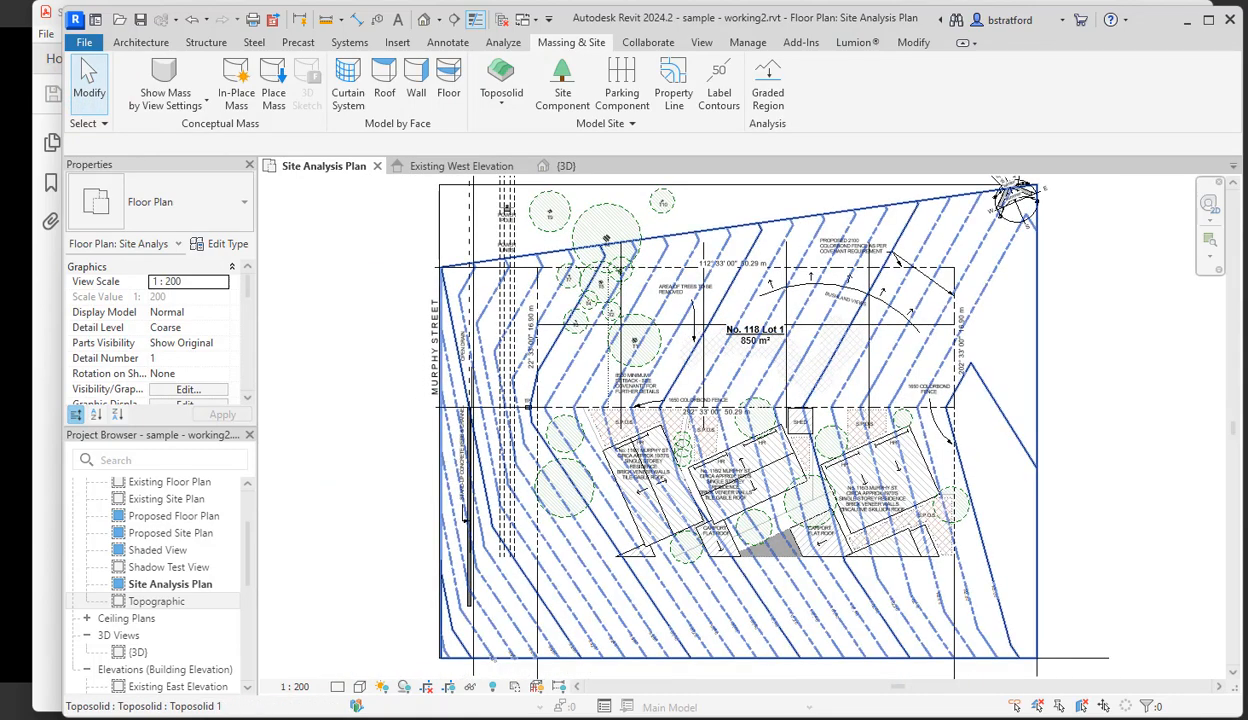
double_click(995, 432)
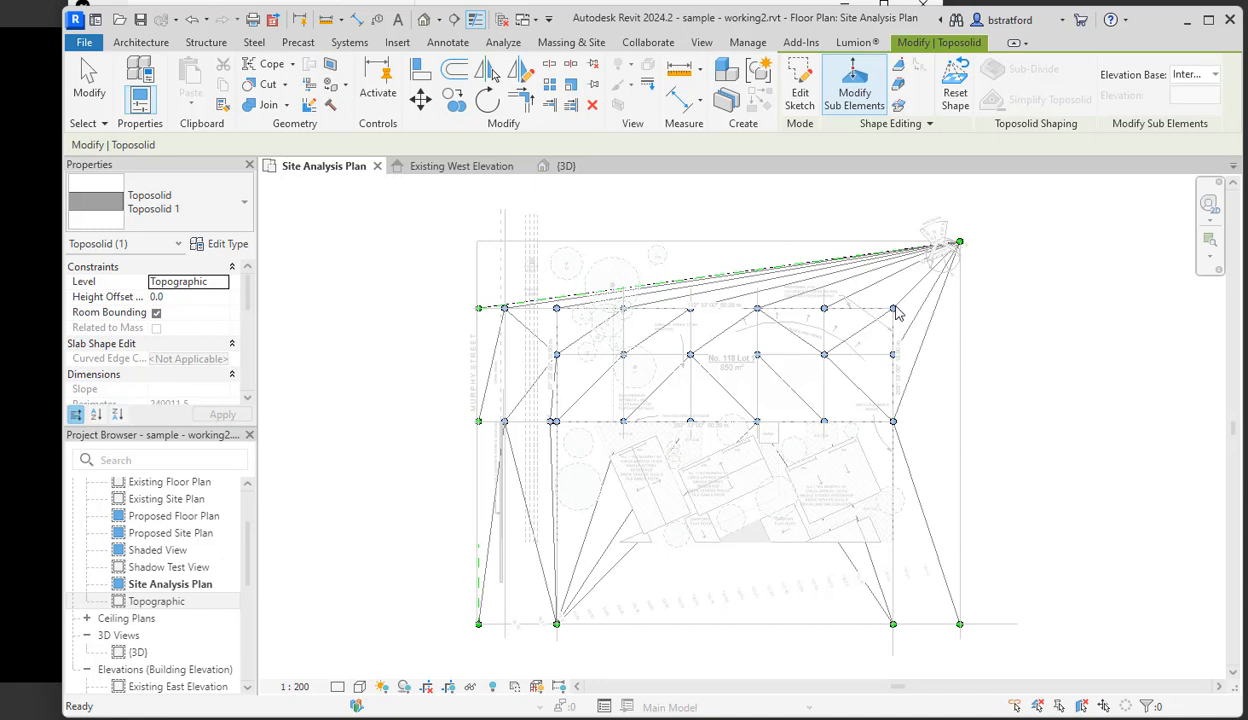
click(1059, 380)
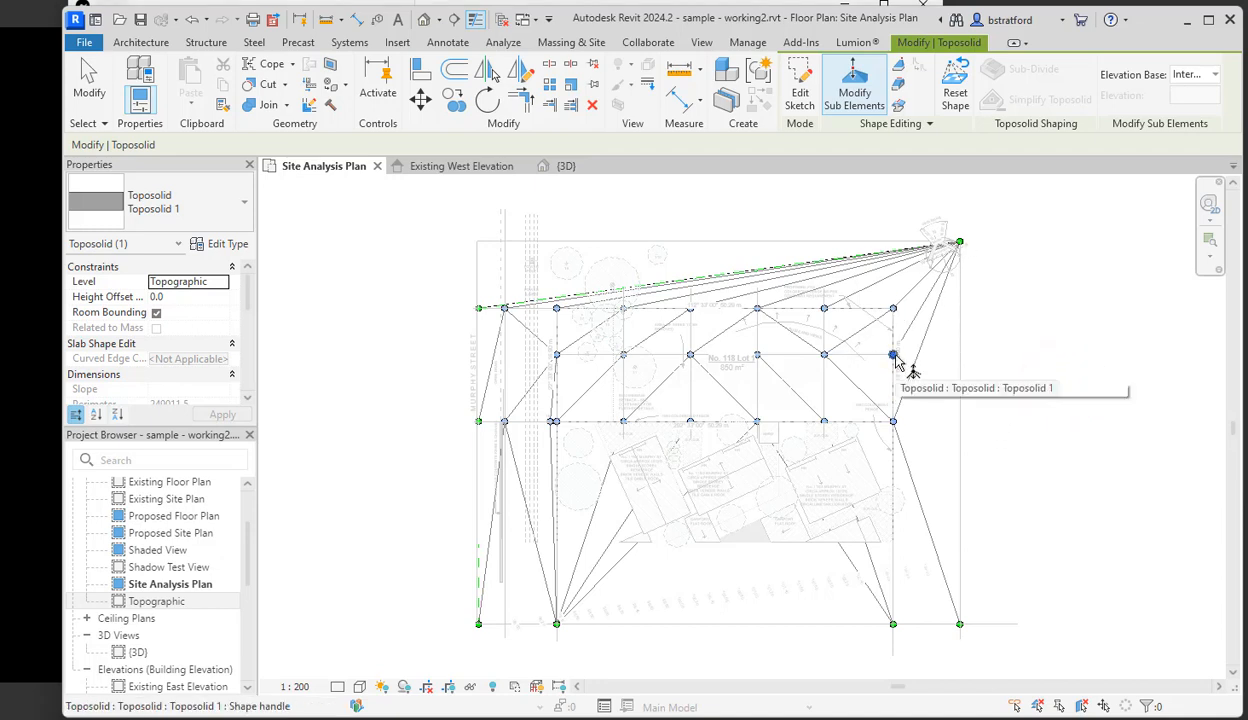
click(893, 355)
click(1037, 385)
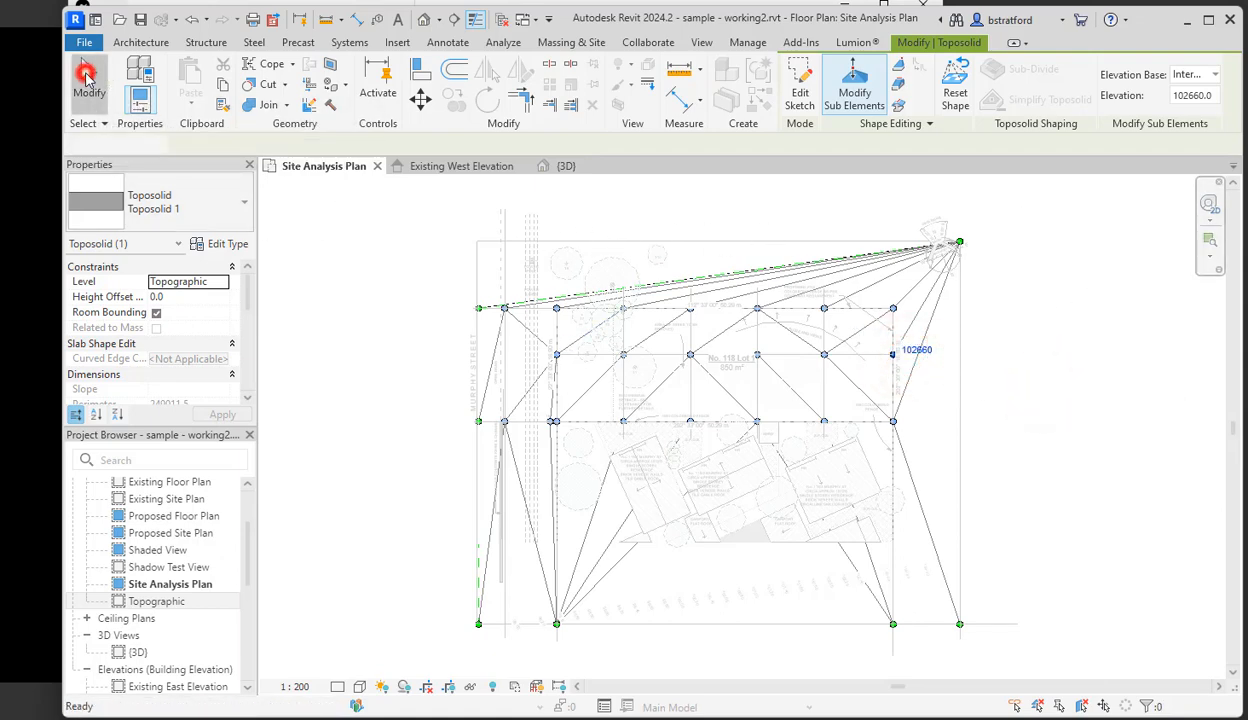
- Exit the toposolid's shape editing and review the contours across Lot 1
click(88, 84)
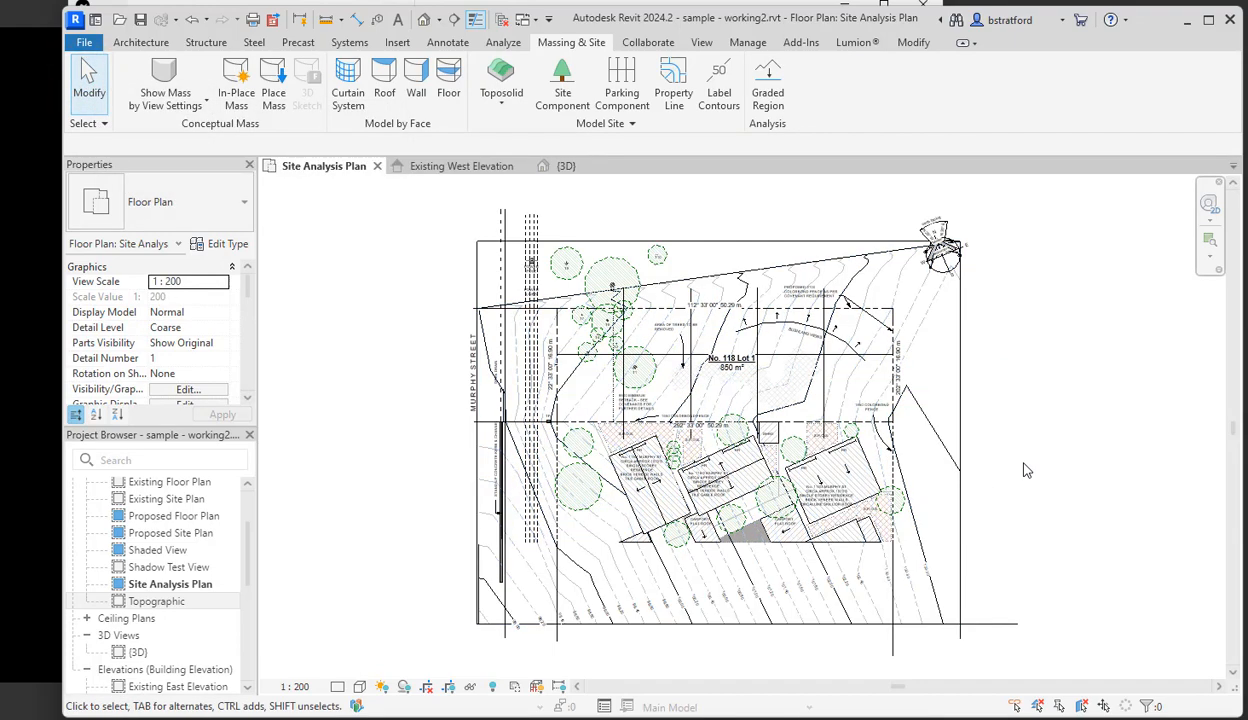
scroll(875, 360, up, 5)
scroll(1100, 505, down, 3)
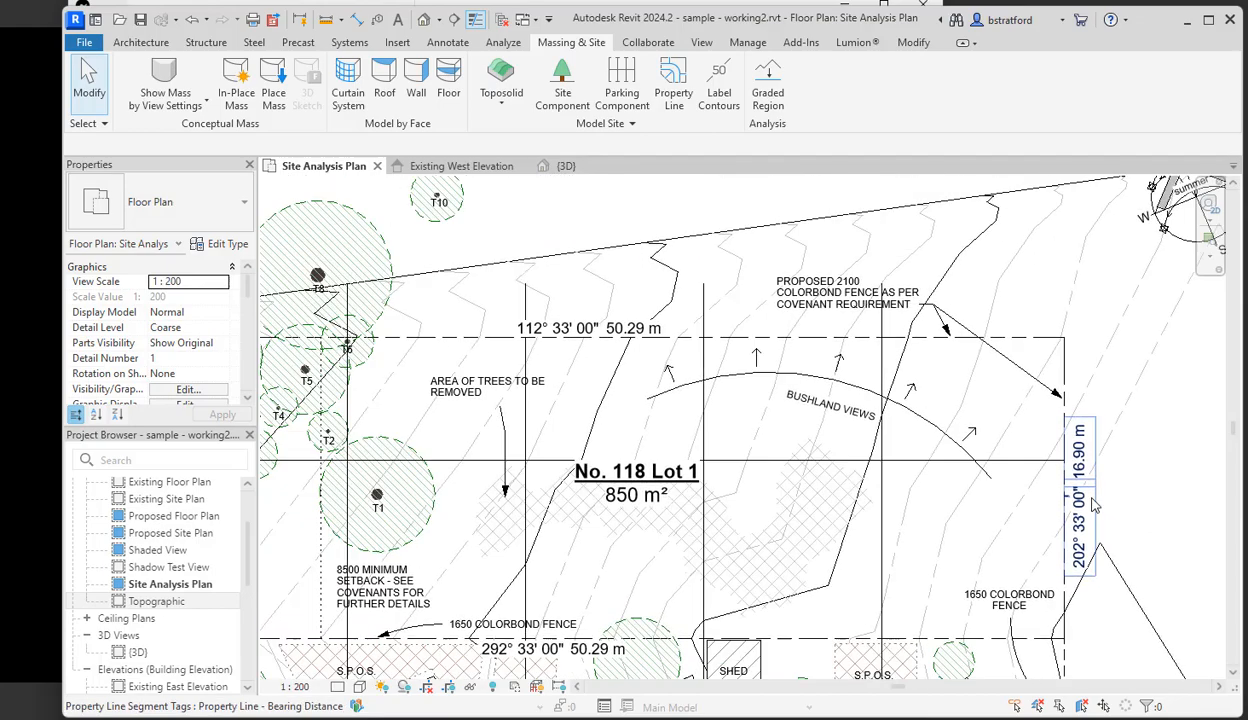
scroll(1104, 510, down, 2)
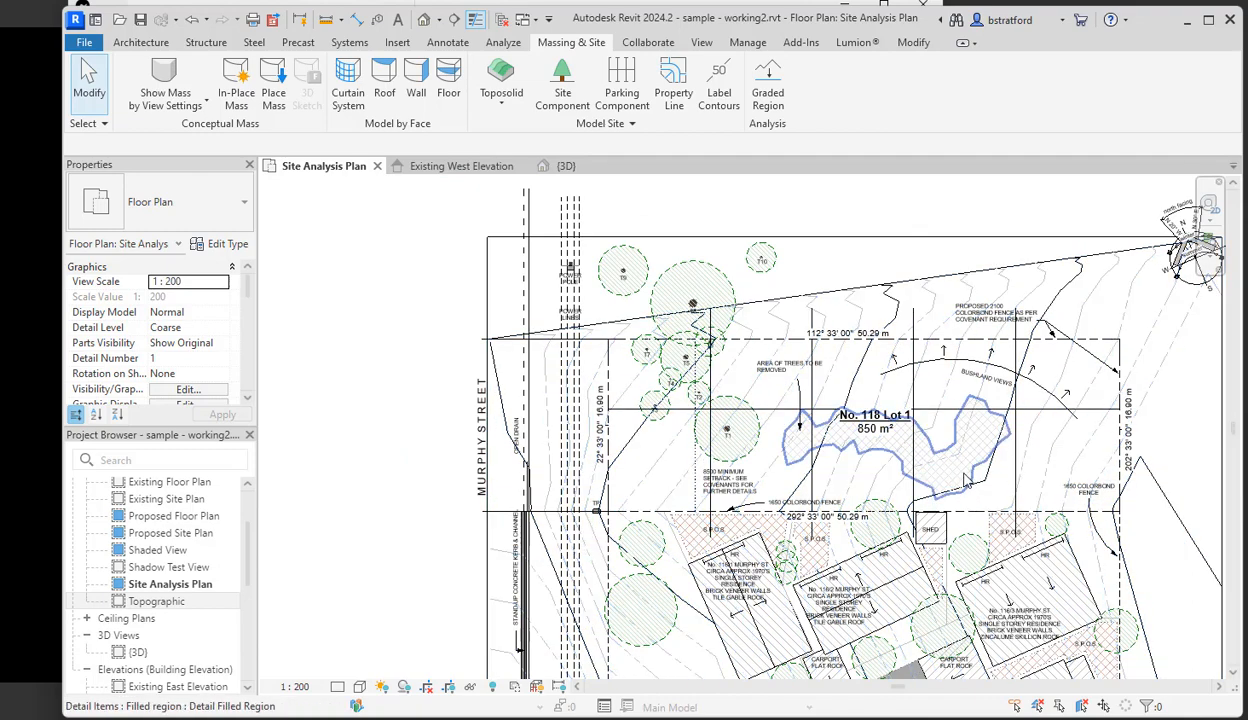
- Label the 99.80, 100.00 and 100.20 contours in the western part of Lot 1 with short separate label lines
click(716, 80)
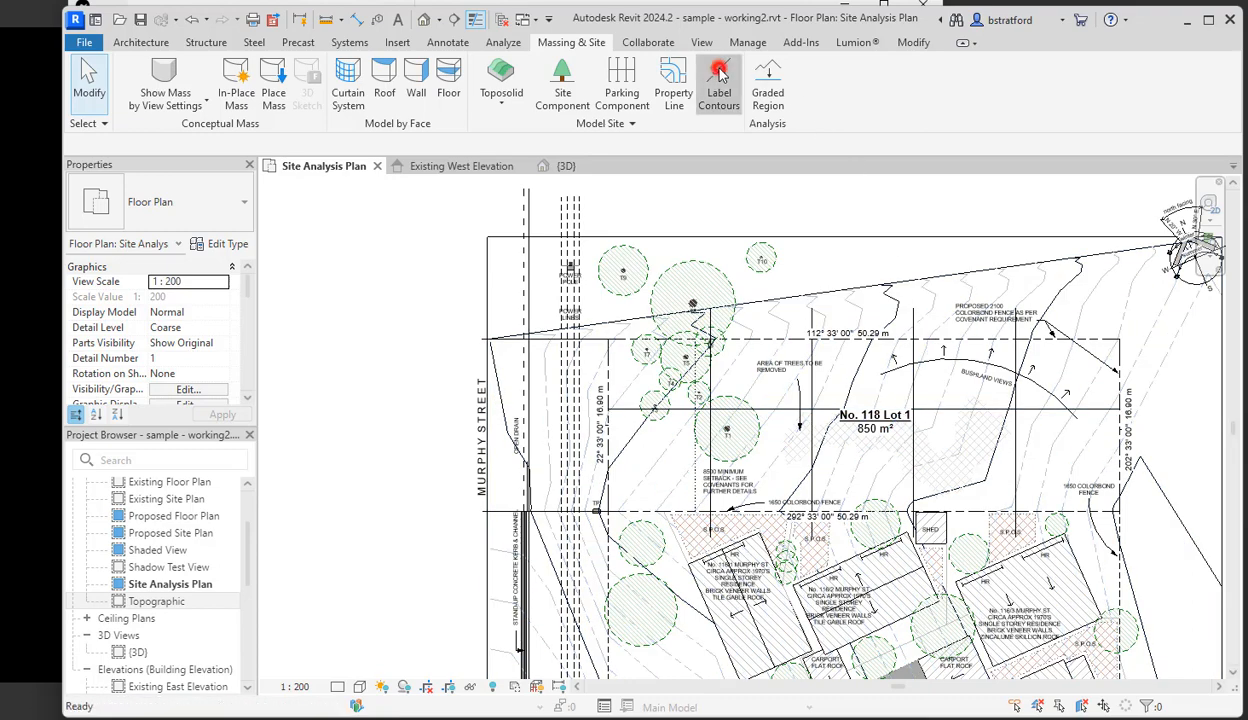
scroll(770, 345, up, 5)
scroll(749, 378, down, 2)
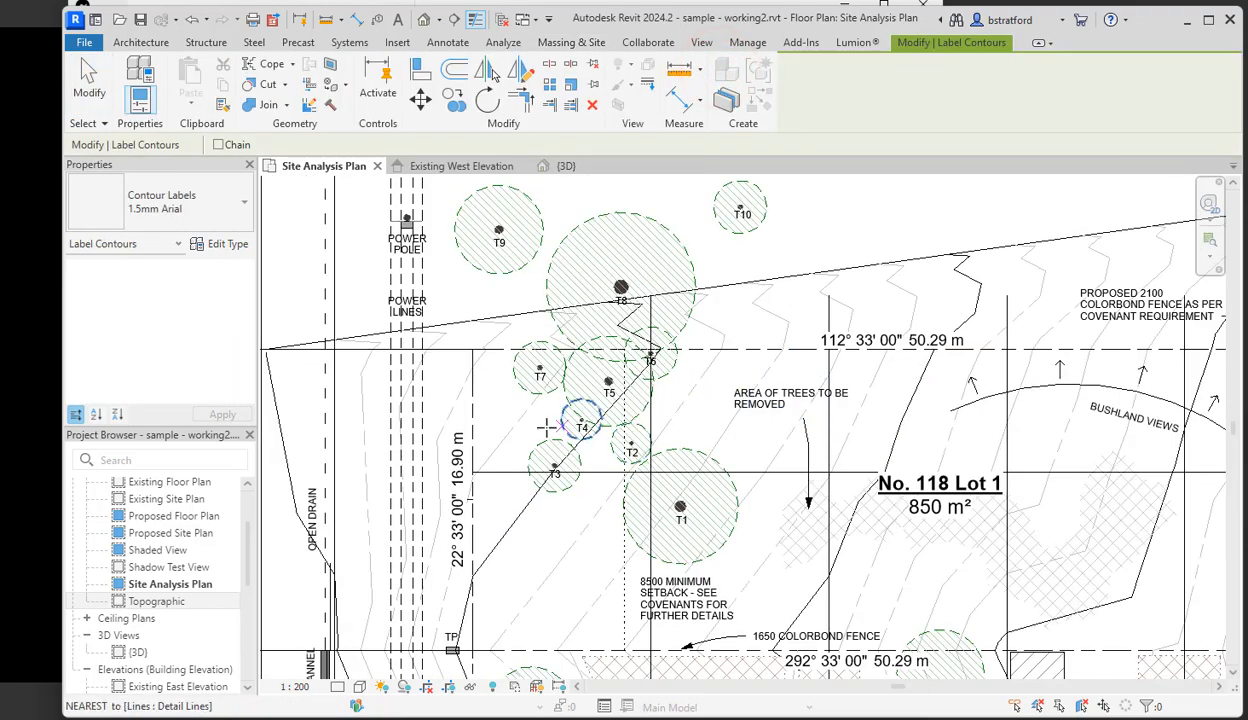
click(502, 413)
click(497, 508)
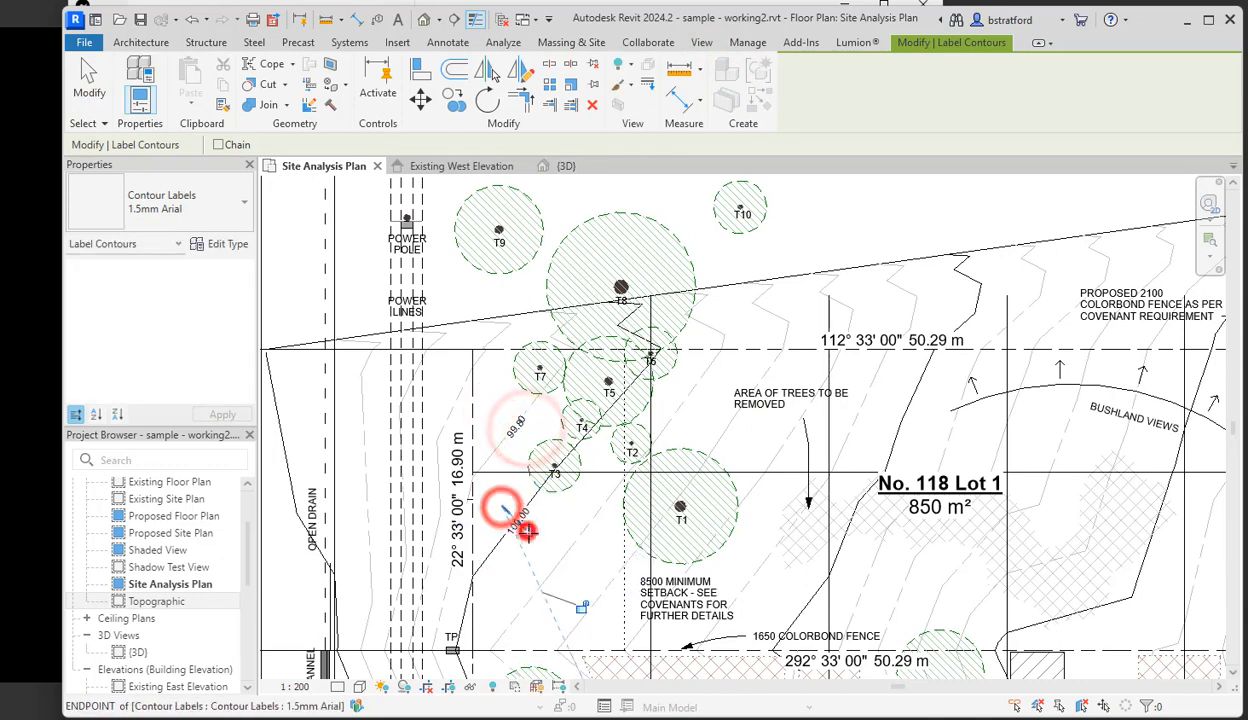
click(525, 527)
click(567, 530)
click(589, 566)
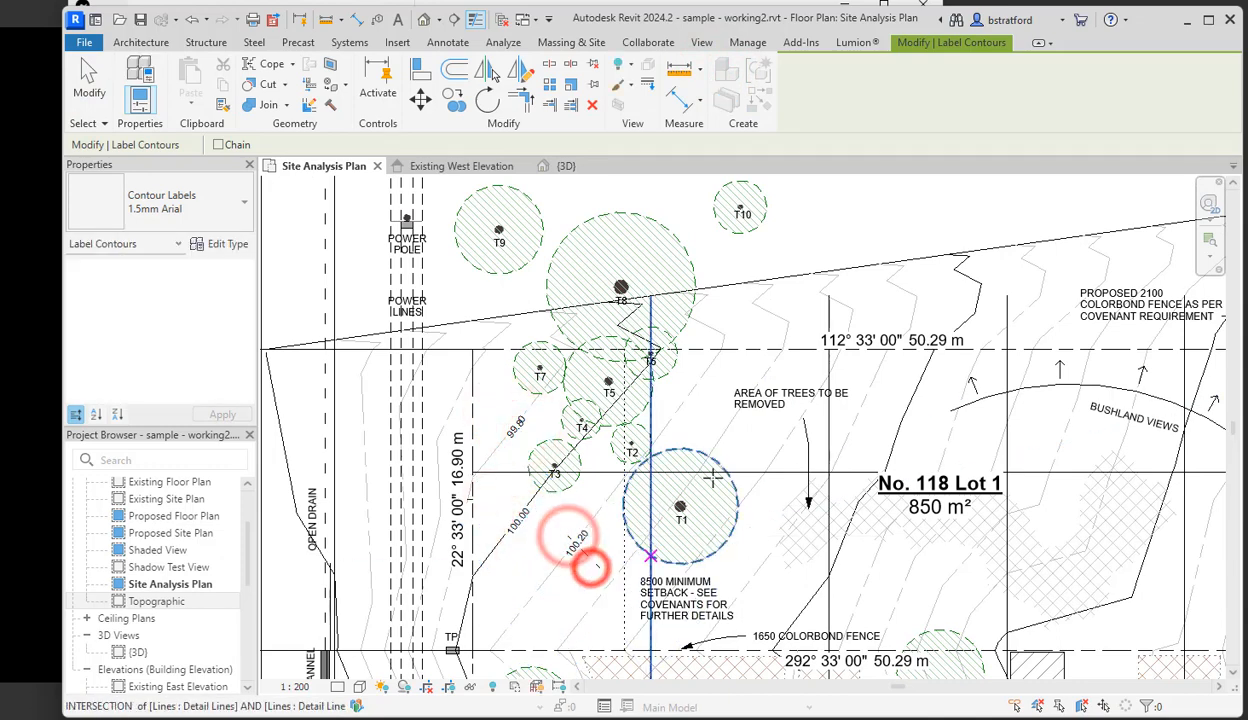
- Label the 100.40, 100.60, 100.80 and 101.00 contours between tree T1 and the bushland views arc
click(708, 413)
click(741, 445)
click(772, 430)
click(797, 458)
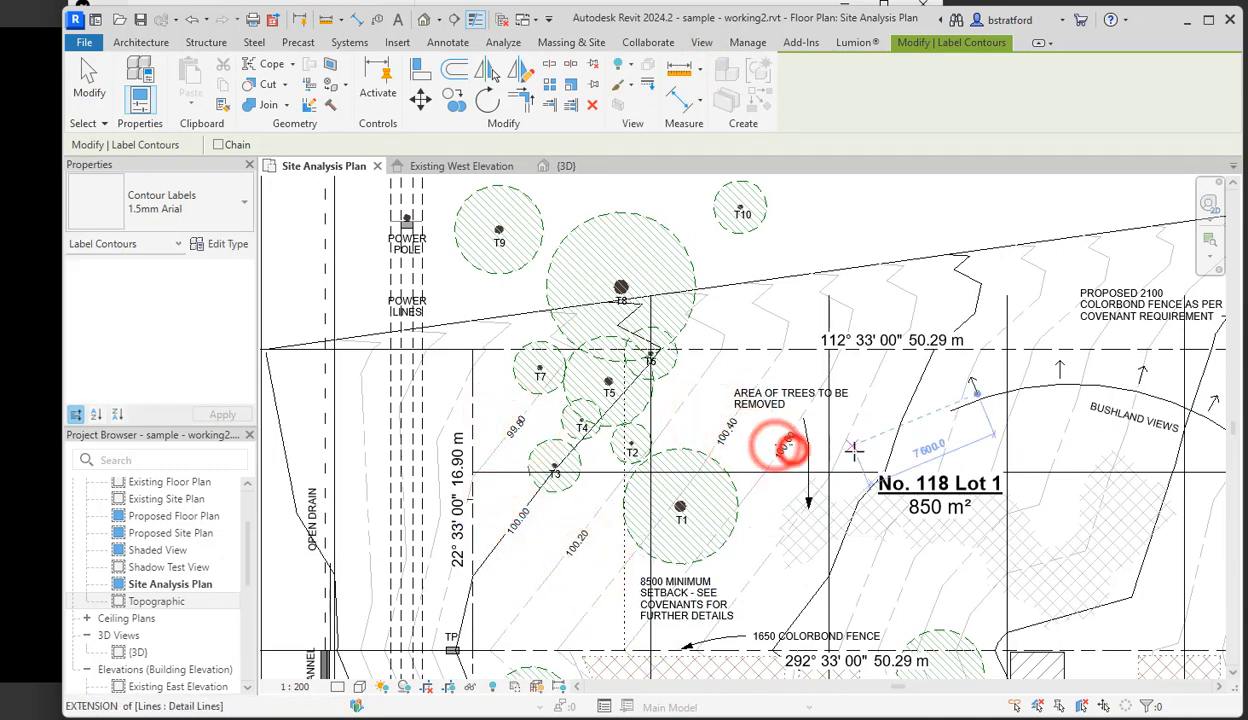
click(868, 370)
click(886, 383)
click(885, 416)
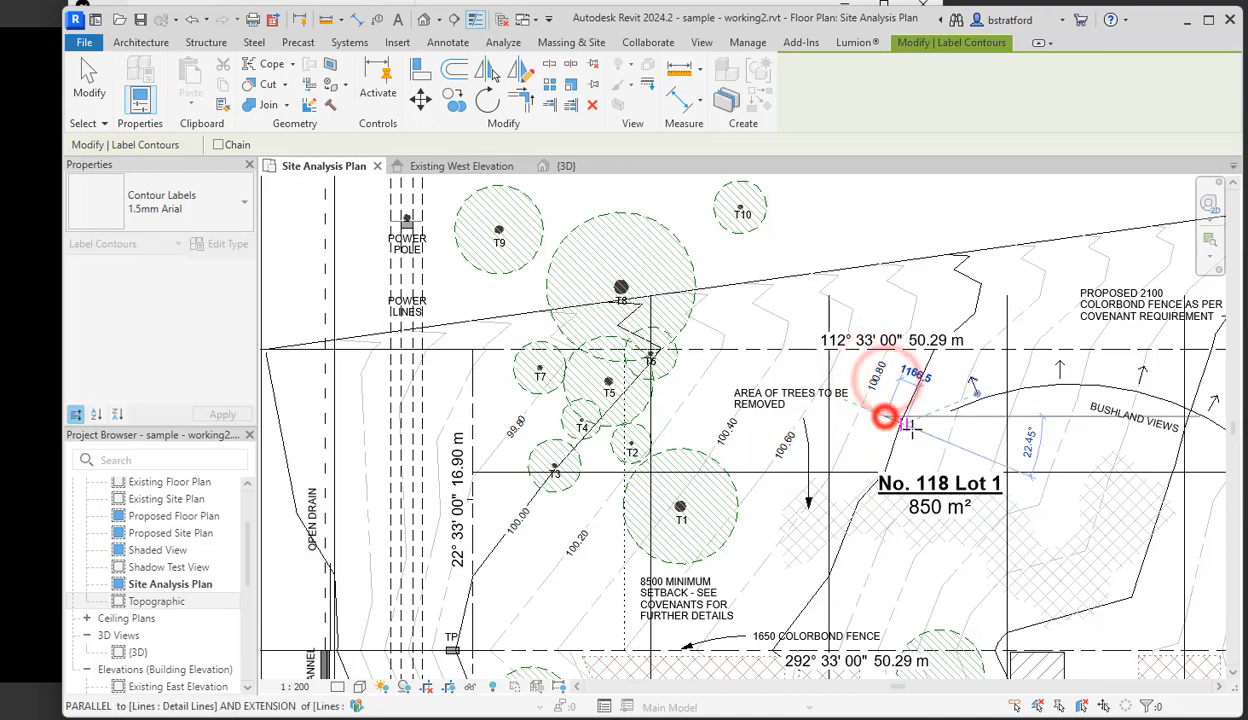
click(913, 430)
- Label the contours from 101.20 to 102.00 along the bushland views arc and end contour labelling
scroll(947, 400, up, 3)
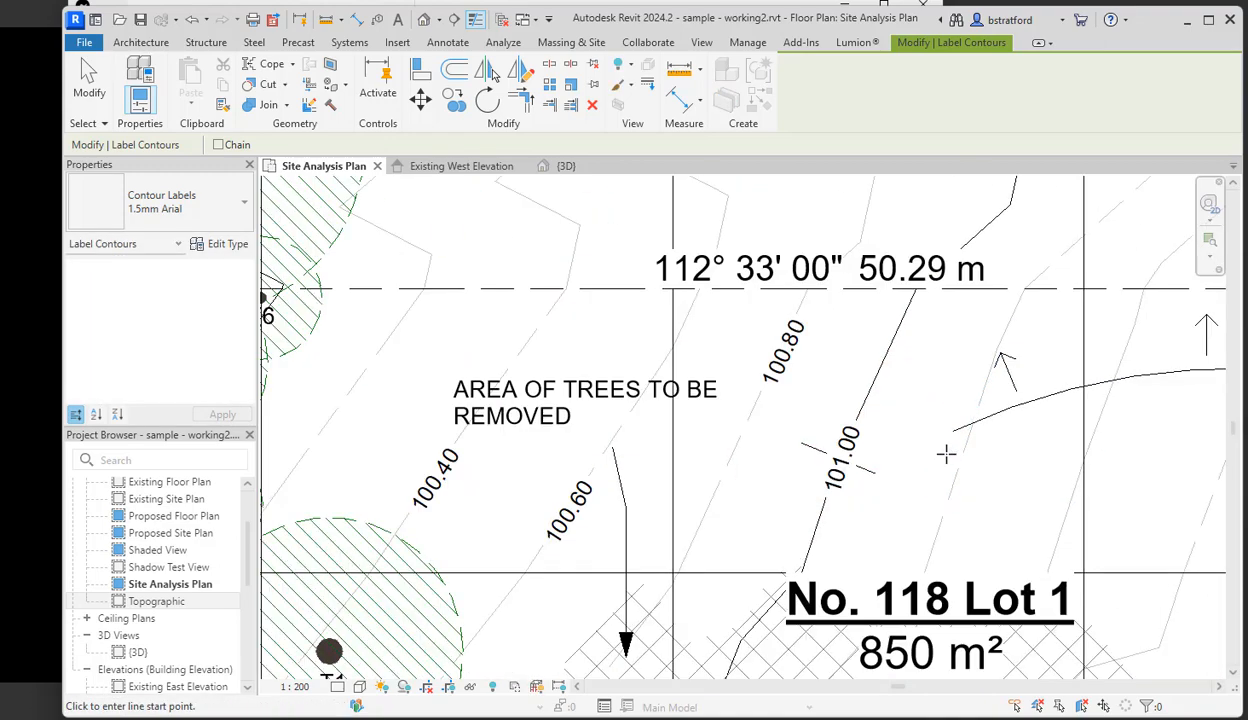
click(945, 420)
click(958, 427)
scroll(1030, 512, down, 2)
middle_drag(1030, 512, 844, 329)
scroll(846, 329, down, 2)
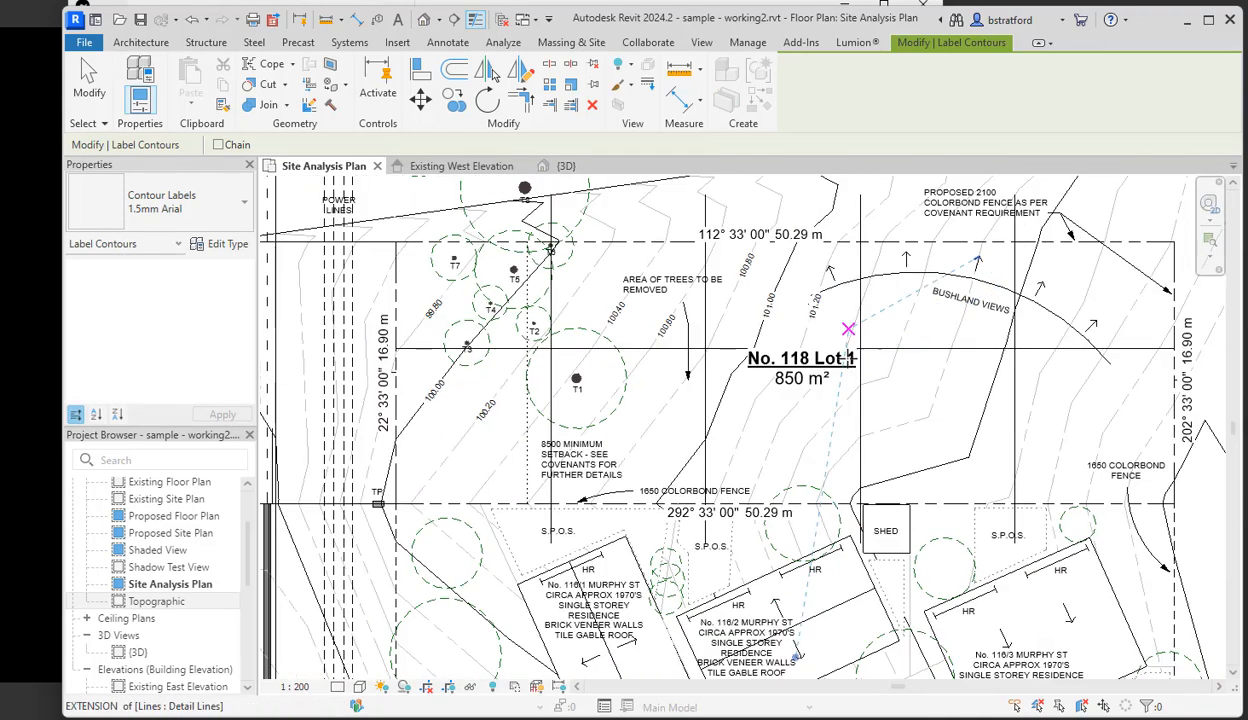
scroll(801, 449, up, 3)
scroll(908, 428, down, 2)
scroll(962, 262, up, 2)
middle_drag(953, 361, 886, 557)
scroll(904, 433, down, 1)
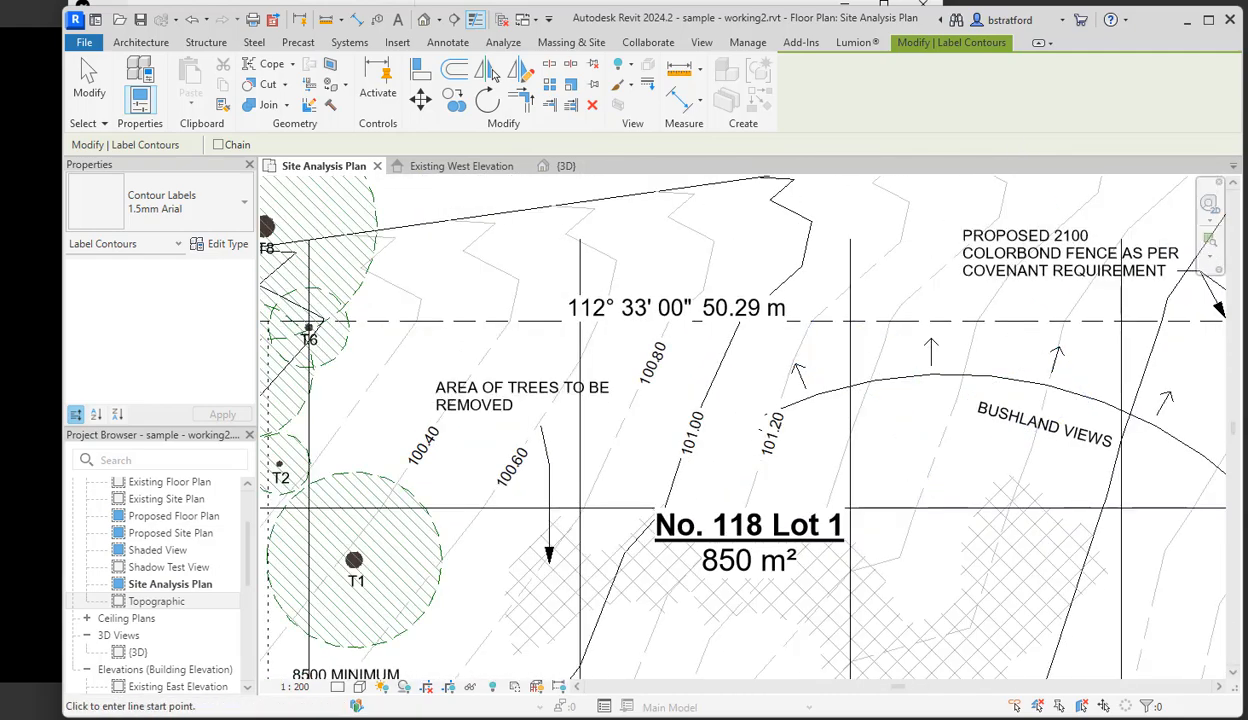
key(Escape)
- Delete the leftover construction lines inside Lot 1 and the vertical ones extending south past the toposolid's edge, keeping the Murphy Street line
key(z)
key(f)
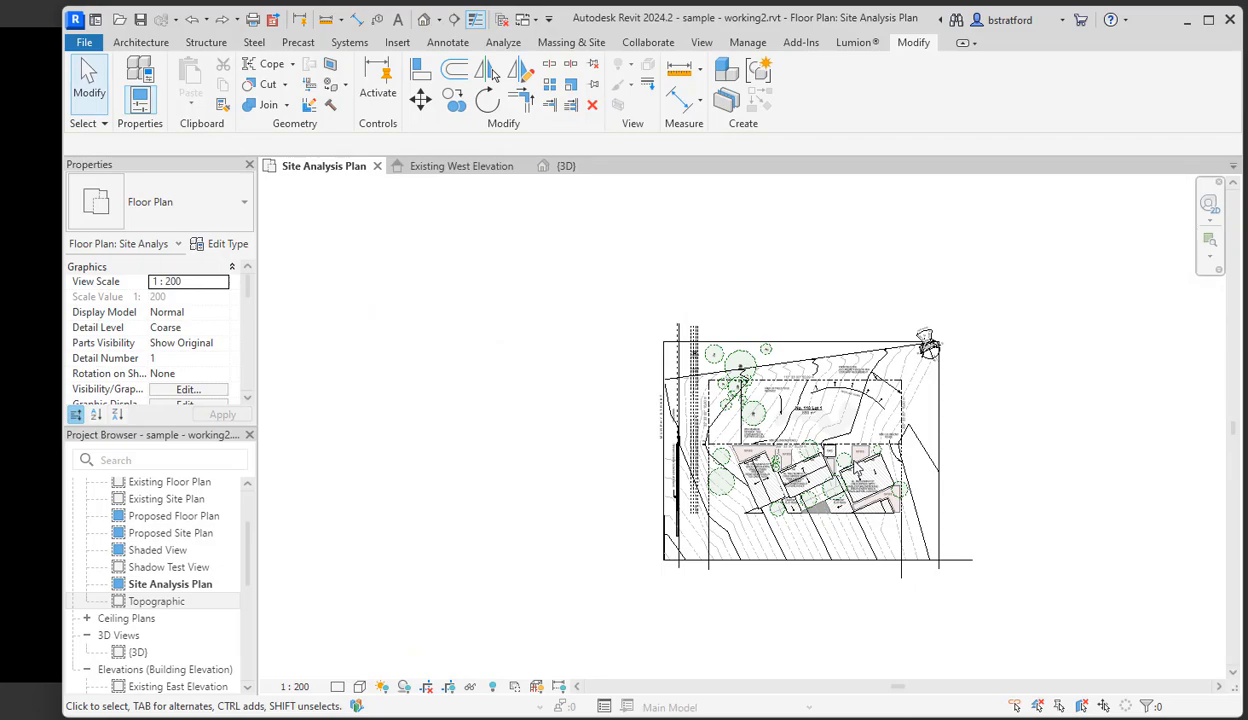
scroll(800, 430, up, 4)
scroll(833, 320, down, 1)
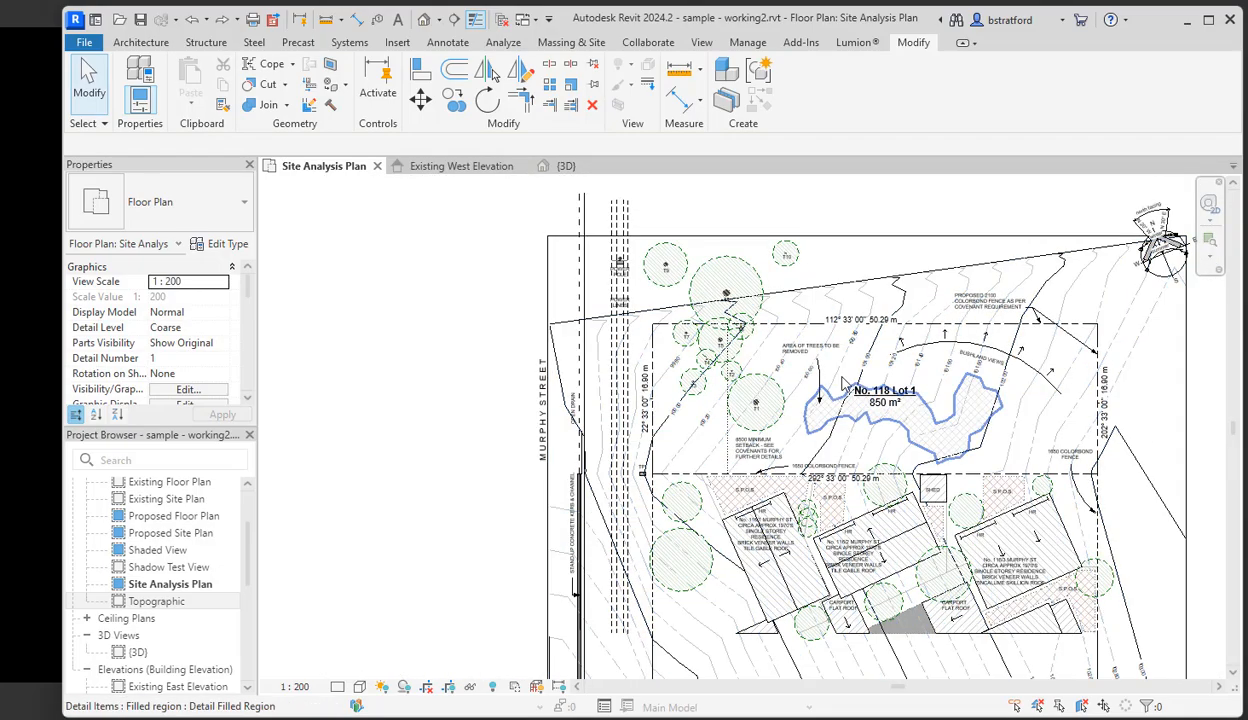
scroll(905, 440, down, 2)
scroll(1030, 600, up, 4)
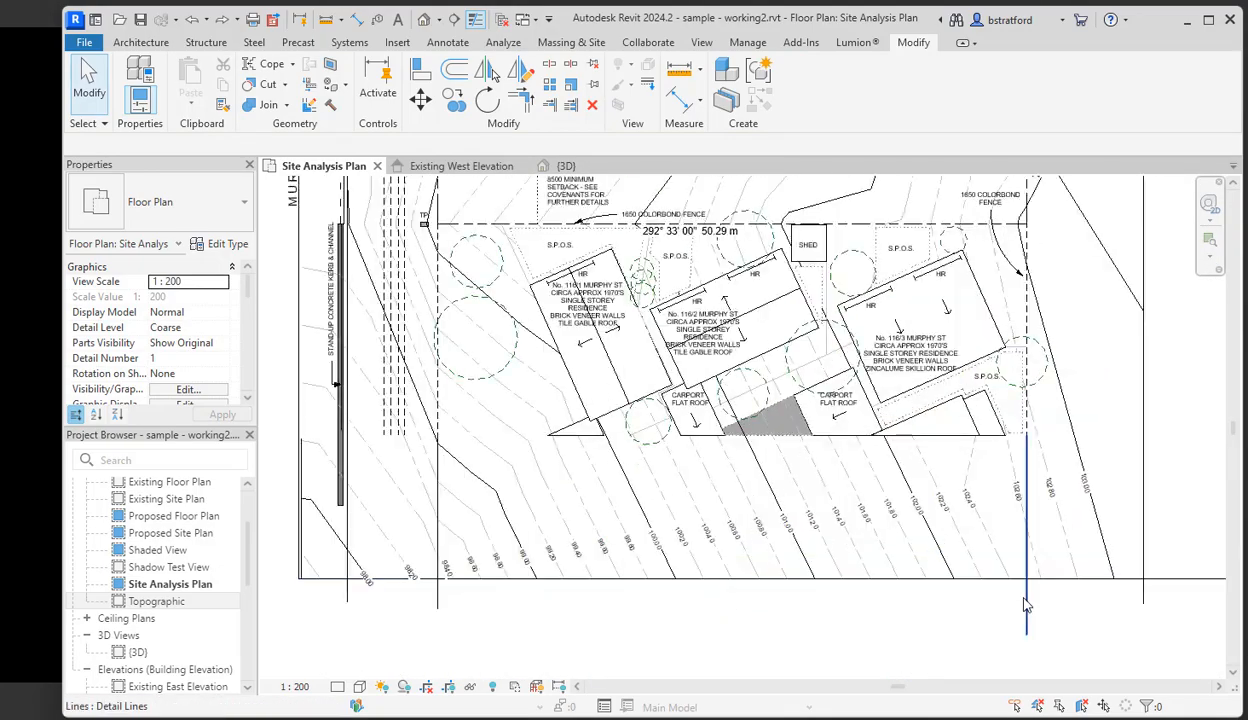
drag(1025, 622, 1148, 613)
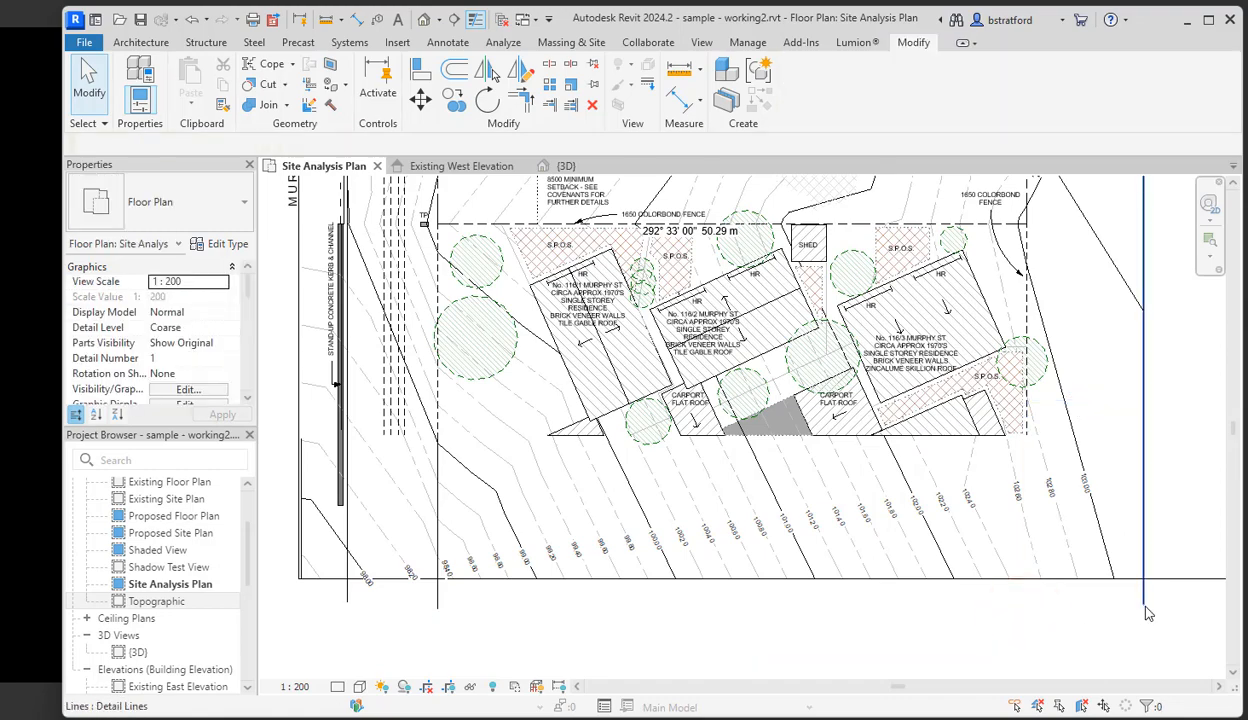
scroll(1100, 615, down, 5)
key(Escape)
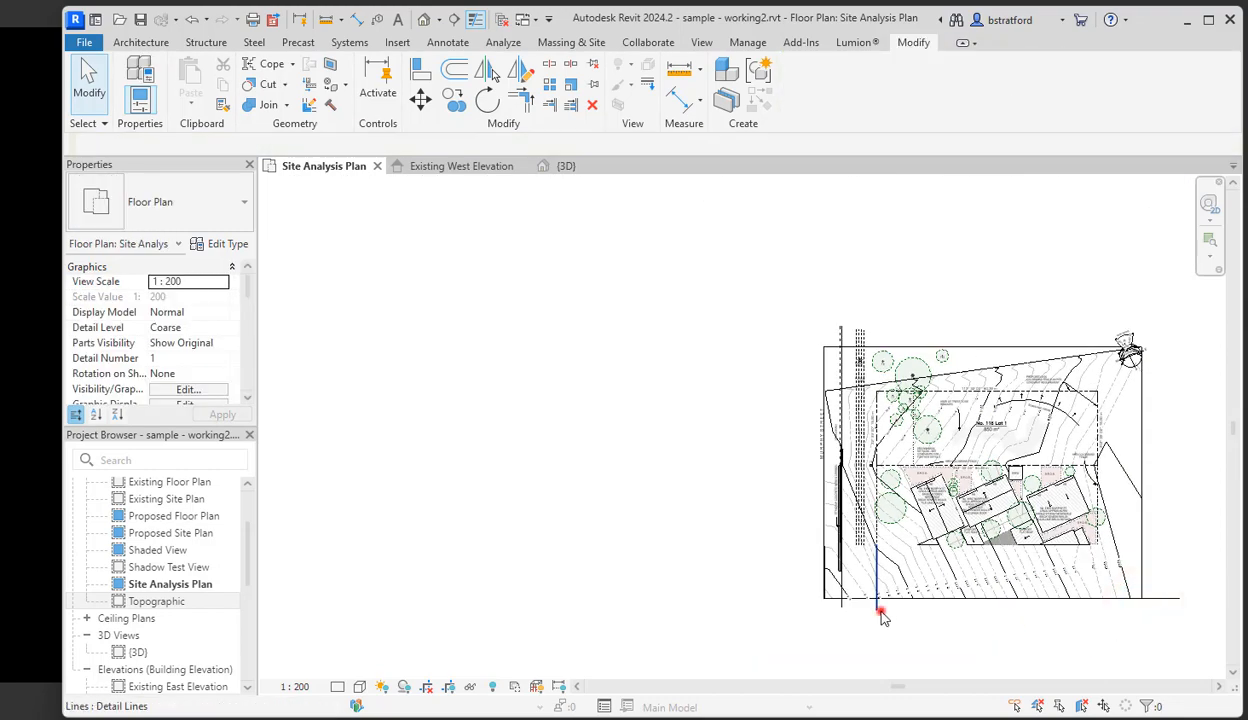
click(880, 611)
key(Delete)
scroll(849, 622, up, 2)
click(843, 599)
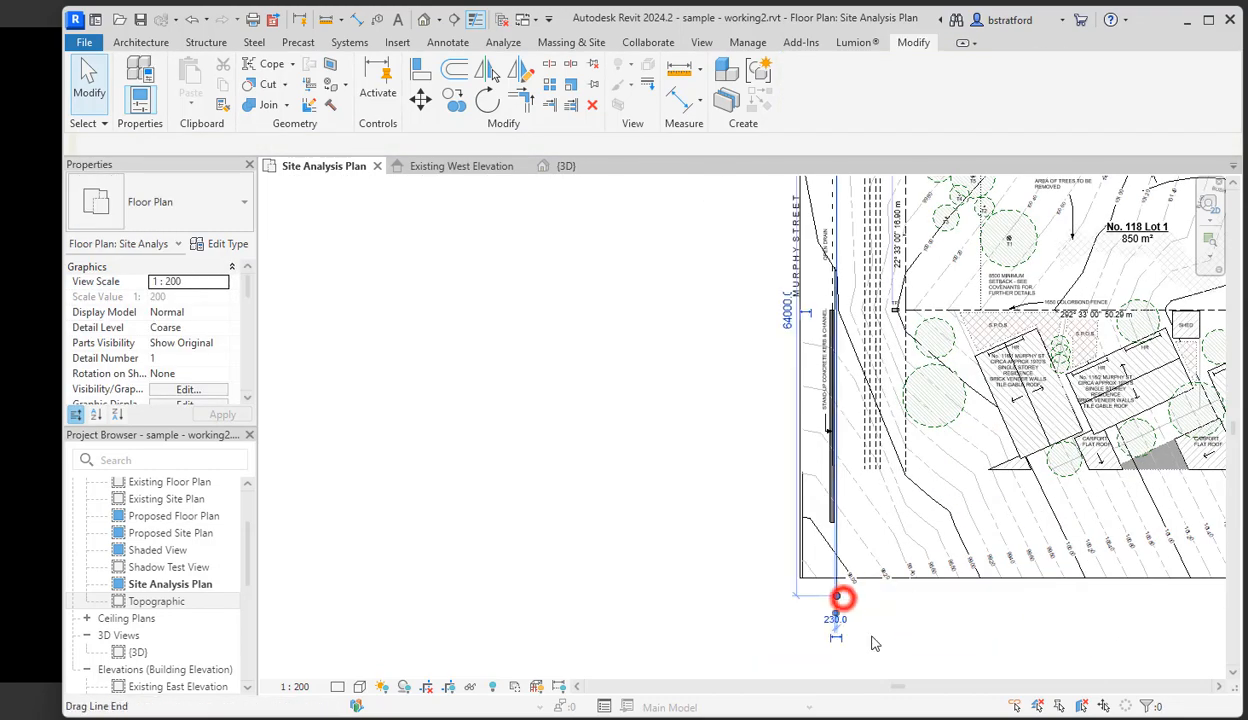
click(877, 644)
scroll(839, 663, down, 4)
middle_drag(1068, 392, 966, 350)
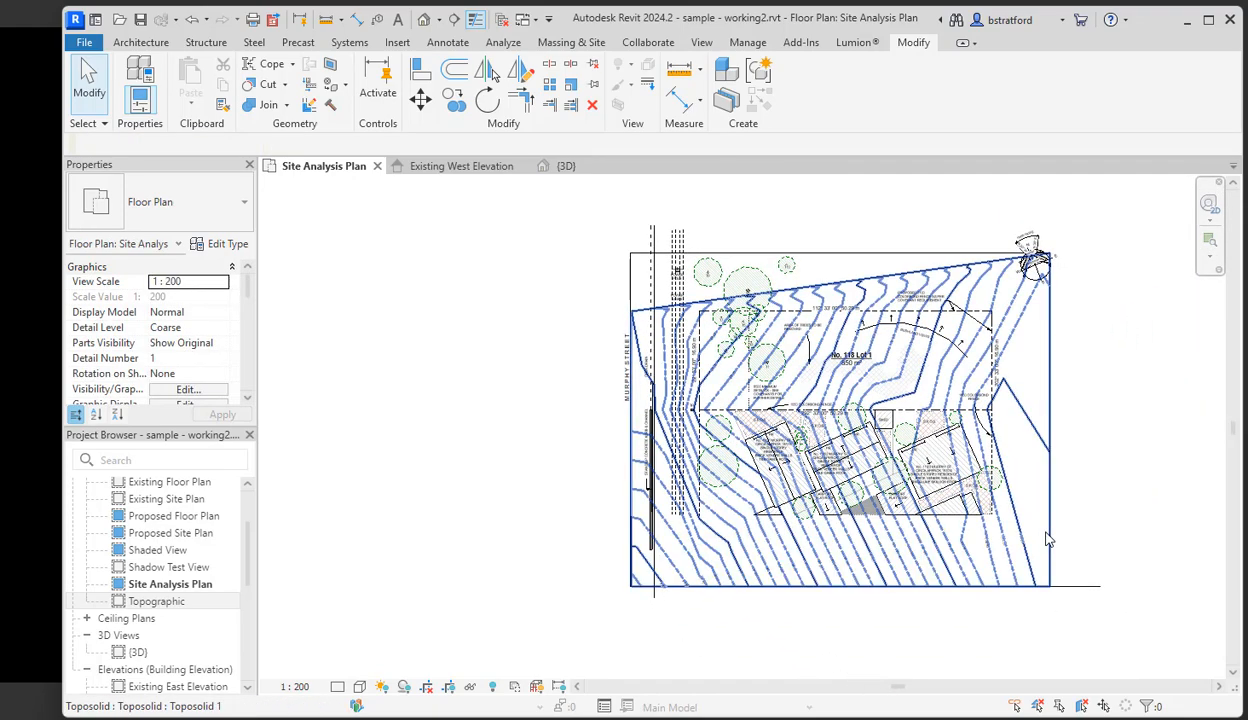
- Crop the site plan with its crop region shown, and raise the lower crop edge to the southern side of the neighbouring units
click(450, 687)
click(822, 547)
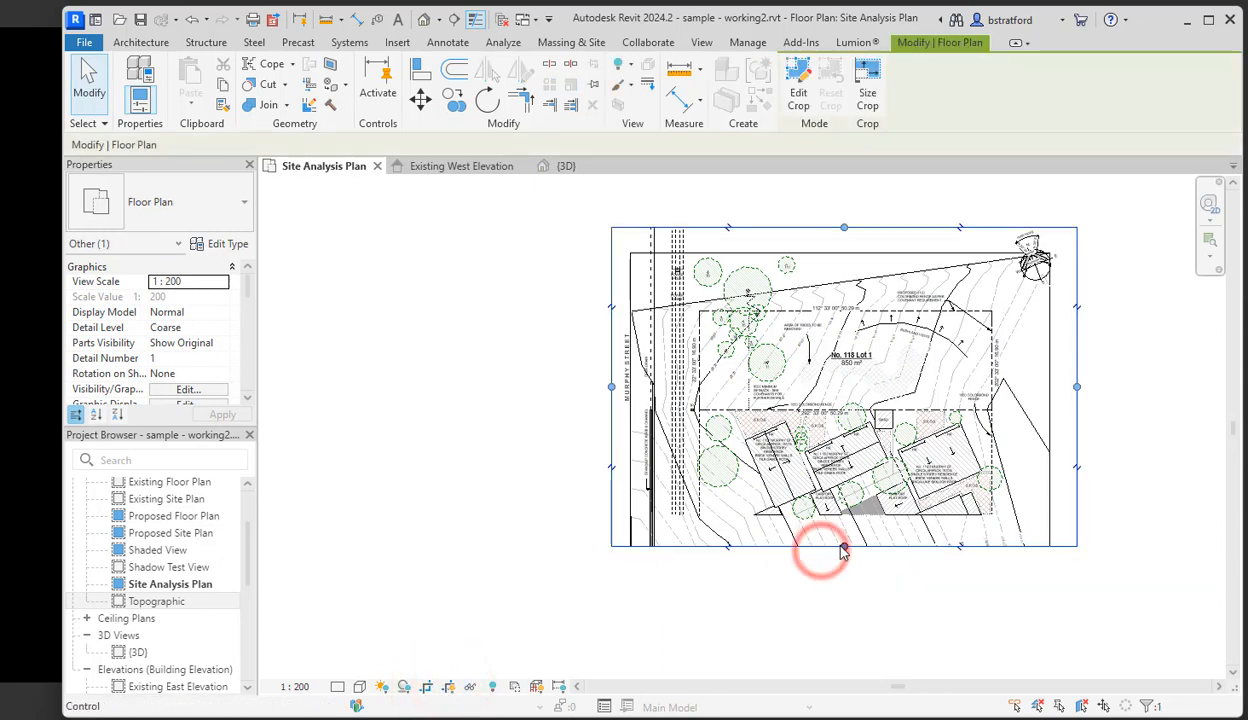
drag(844, 548, 846, 516)
click(961, 566)
scroll(737, 360, up, 4)
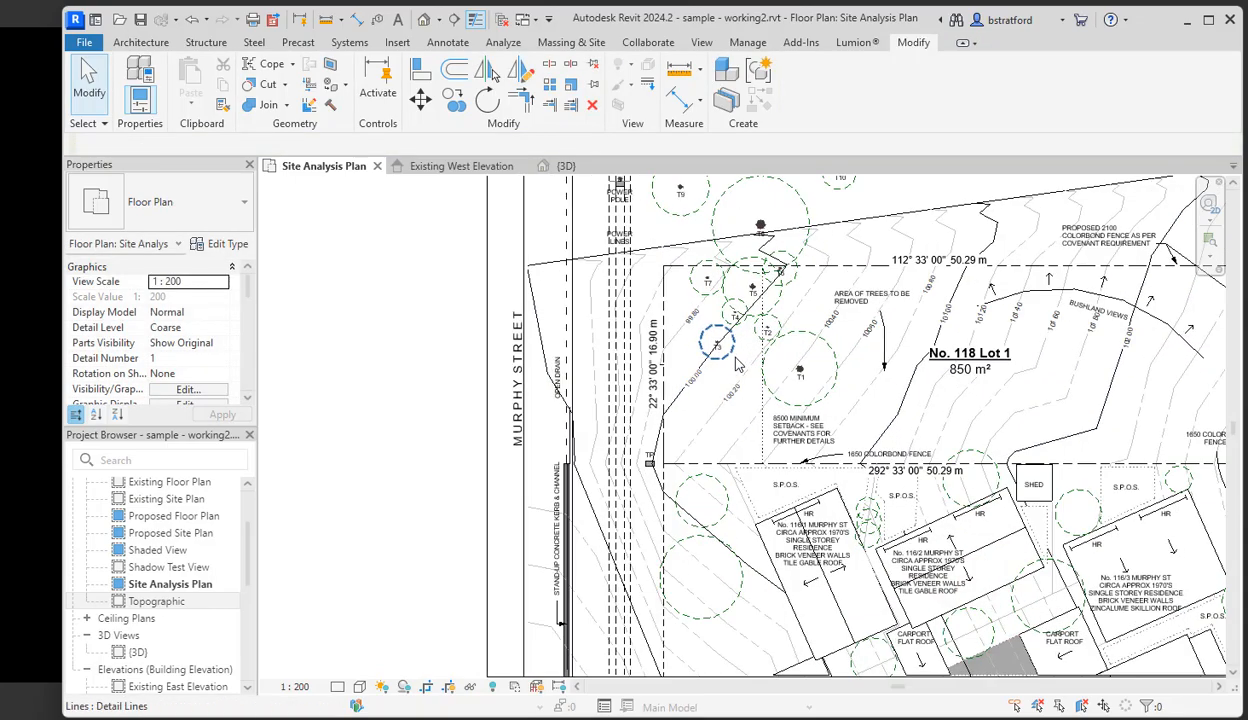
- Label the 102.20, 102.40, 102.60, 102.80 and 103.00 contours near Lot 1's eastern boundary
middle_drag(738, 364, 485, 329)
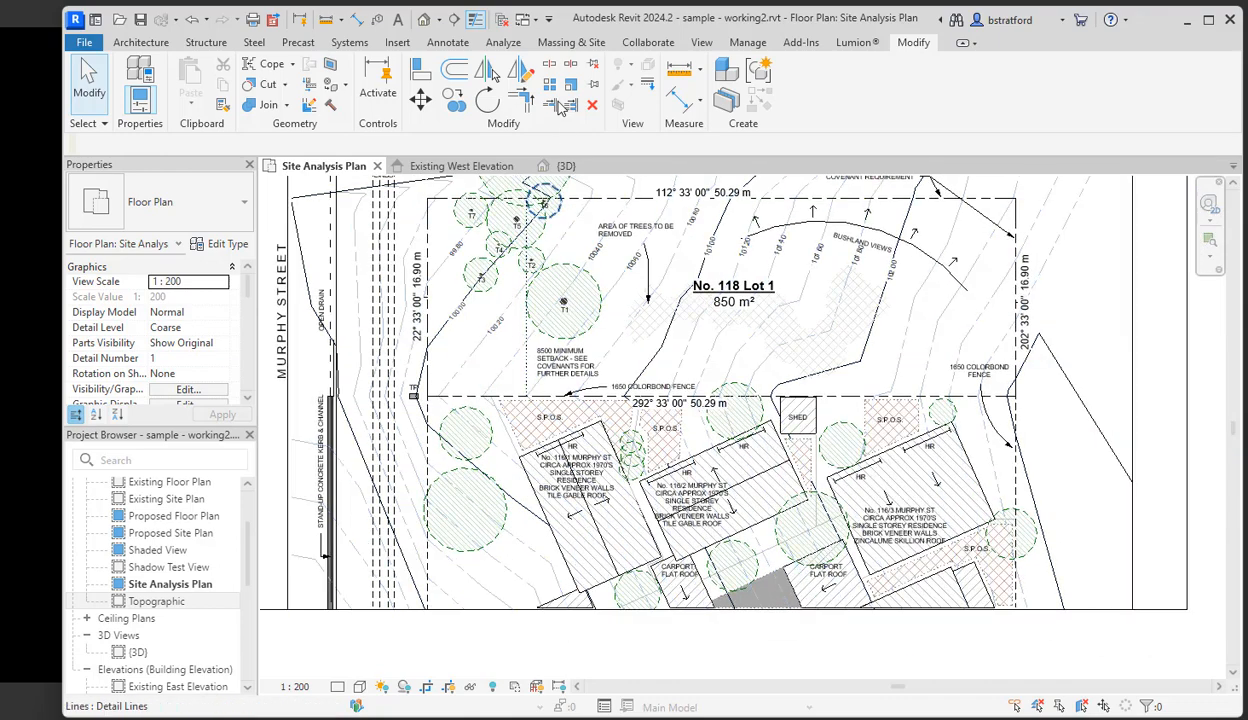
click(570, 42)
click(719, 85)
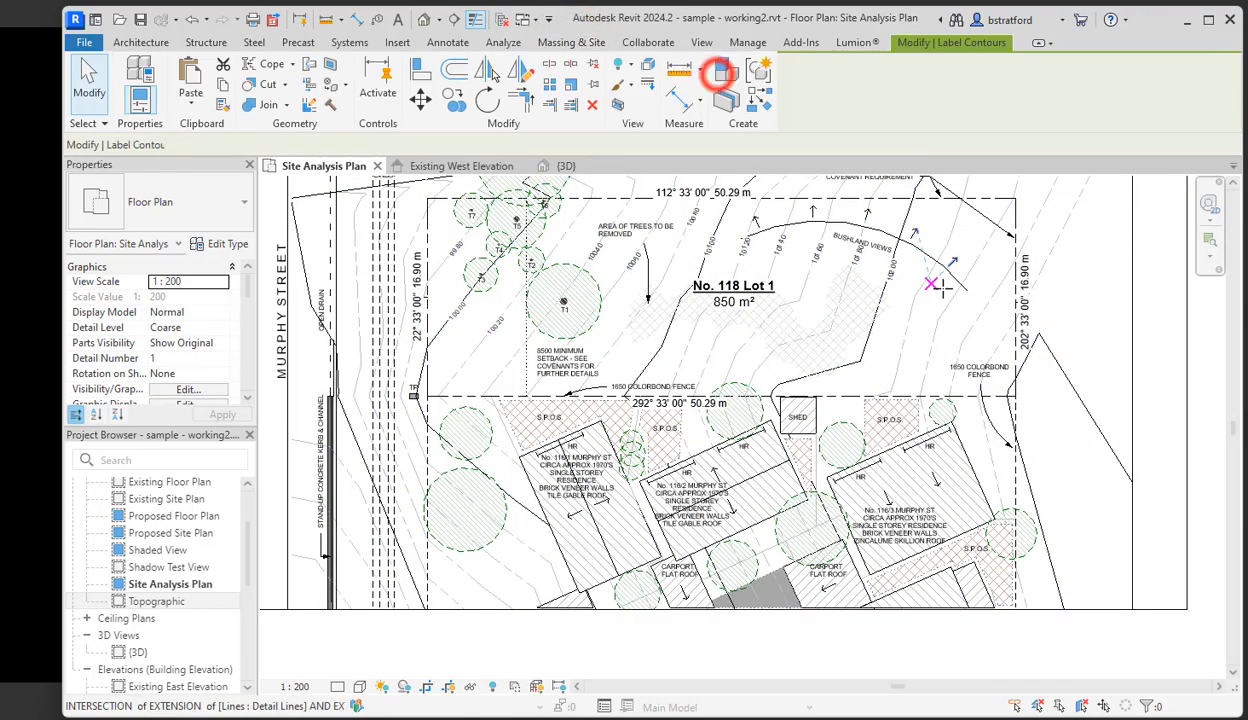
scroll(939, 281, up, 5)
click(883, 254)
click(1095, 424)
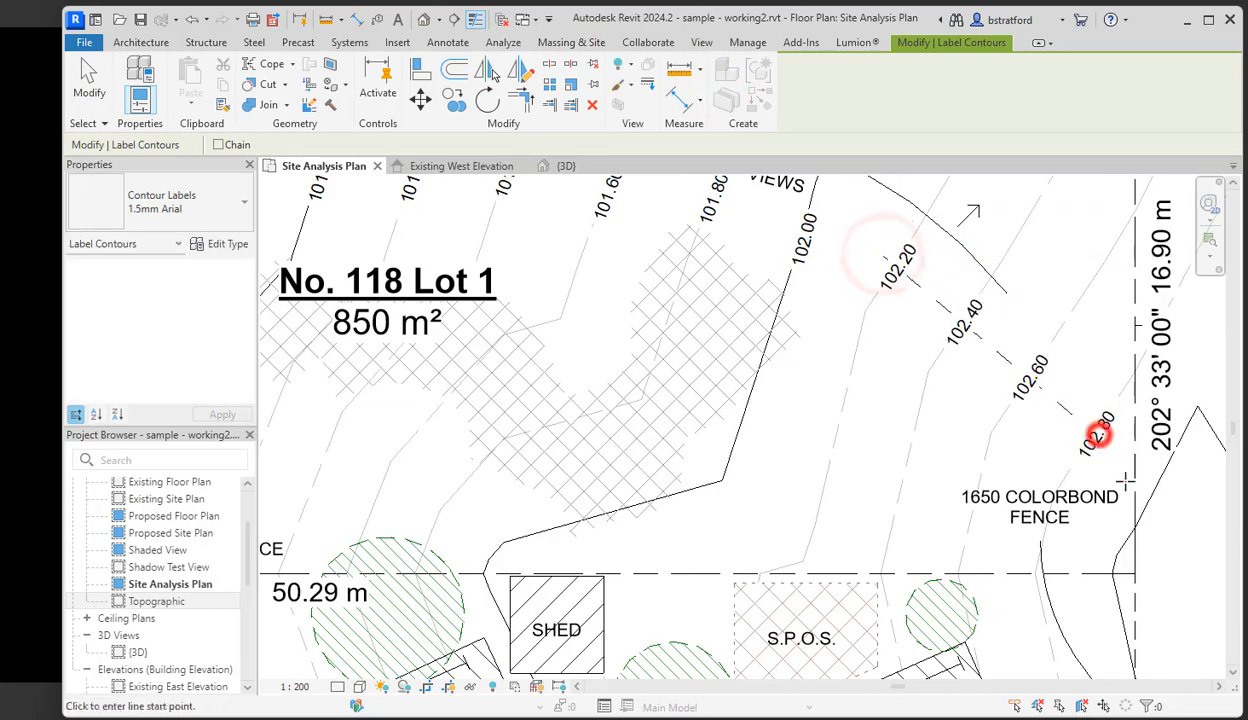
drag(1096, 432, 1168, 503)
scroll(1150, 522, down, 5)
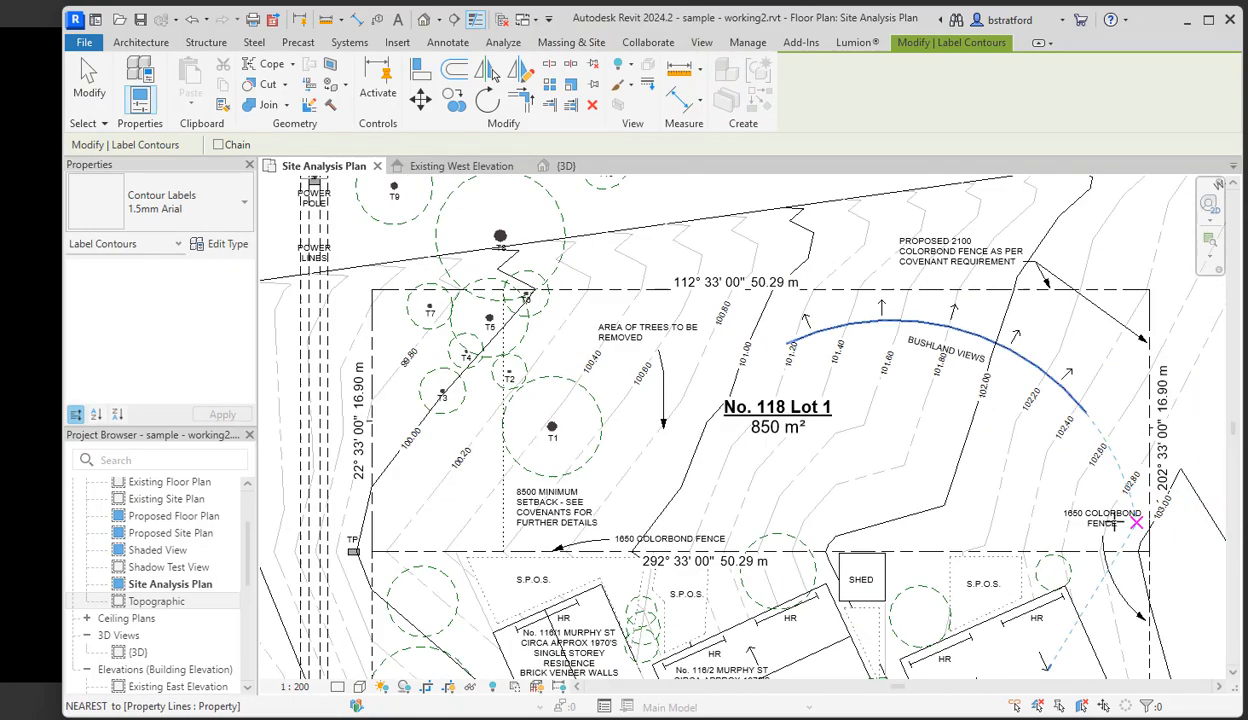
- Label the 99.60, 99.40 and 99.20 contours around the power lines and the contour beside the open drain
middle_drag(290, 508, 430, 412)
middle_drag(589, 360, 749, 451)
scroll(713, 306, up, 7)
click(681, 396)
click(653, 375)
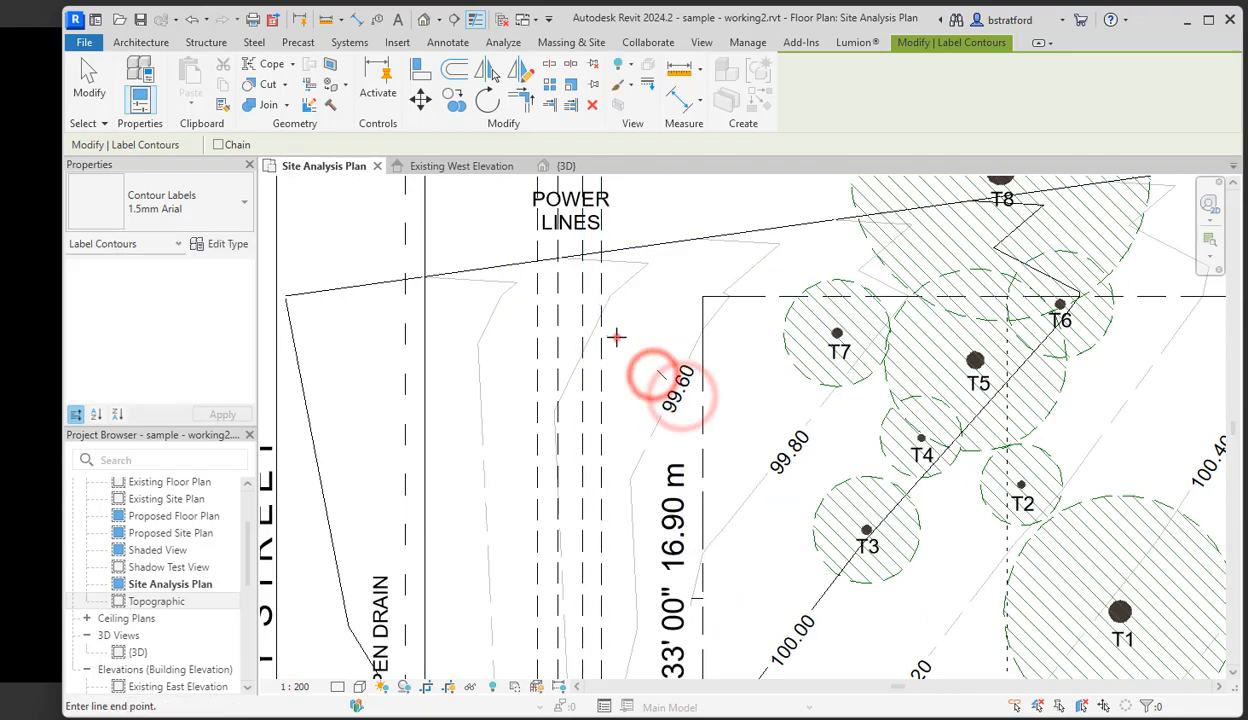
click(466, 312)
scroll(588, 410, down, 4)
middle_drag(672, 384, 803, 272)
click(597, 376)
- Label the contours between Murphy Street's western edge and the kerb and channel with one vertical label line, and end labelling
middle_drag(668, 434, 720, 219)
scroll(667, 318, up, 1)
click(656, 350)
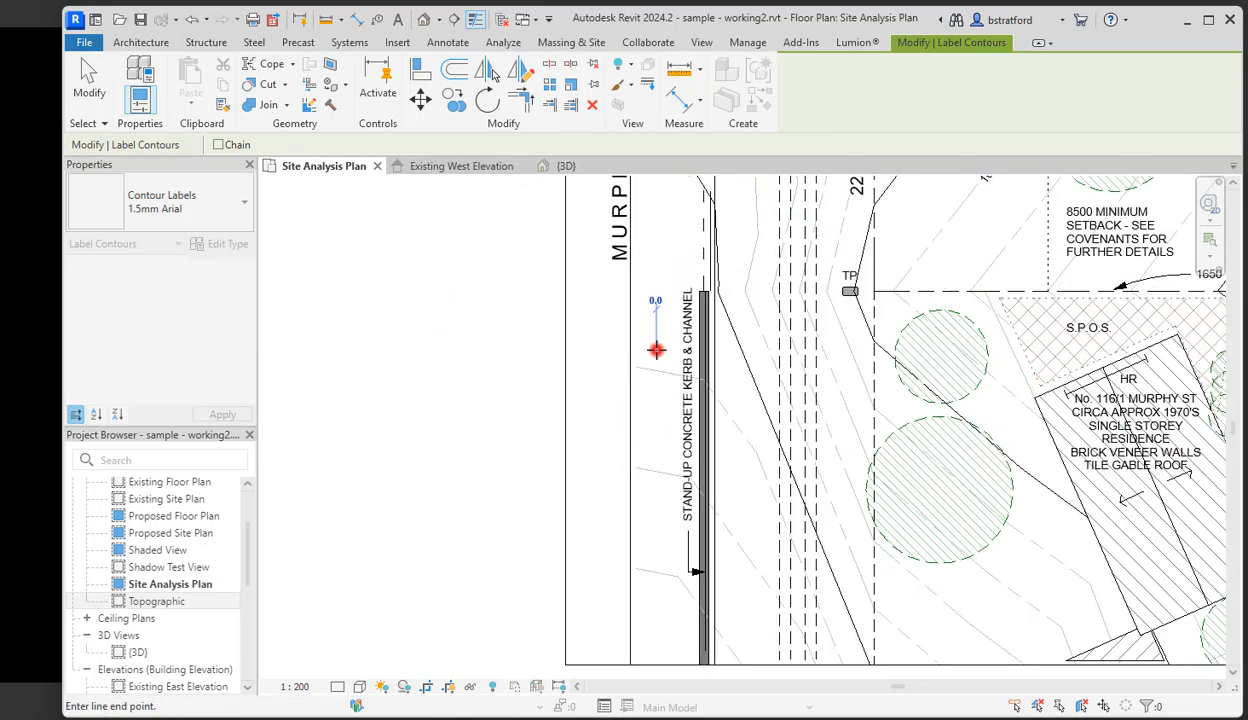
click(656, 603)
key(Escape)
key(Escape)
scroll(705, 566, down, 4)
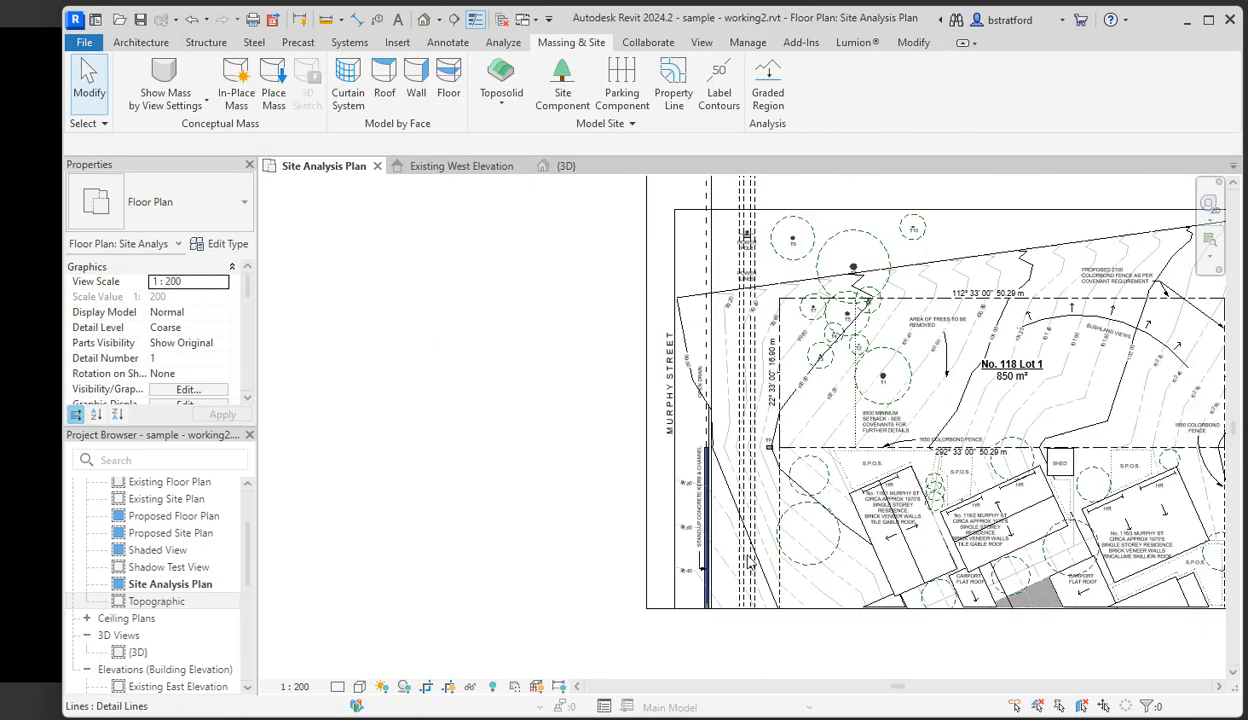
- Move the 101.80 contour label down its contour, clear of the BUSHLAND VIEWS text
middle_drag(830, 539, 524, 550)
scroll(692, 450, up, 3)
scroll(977, 517, up, 4)
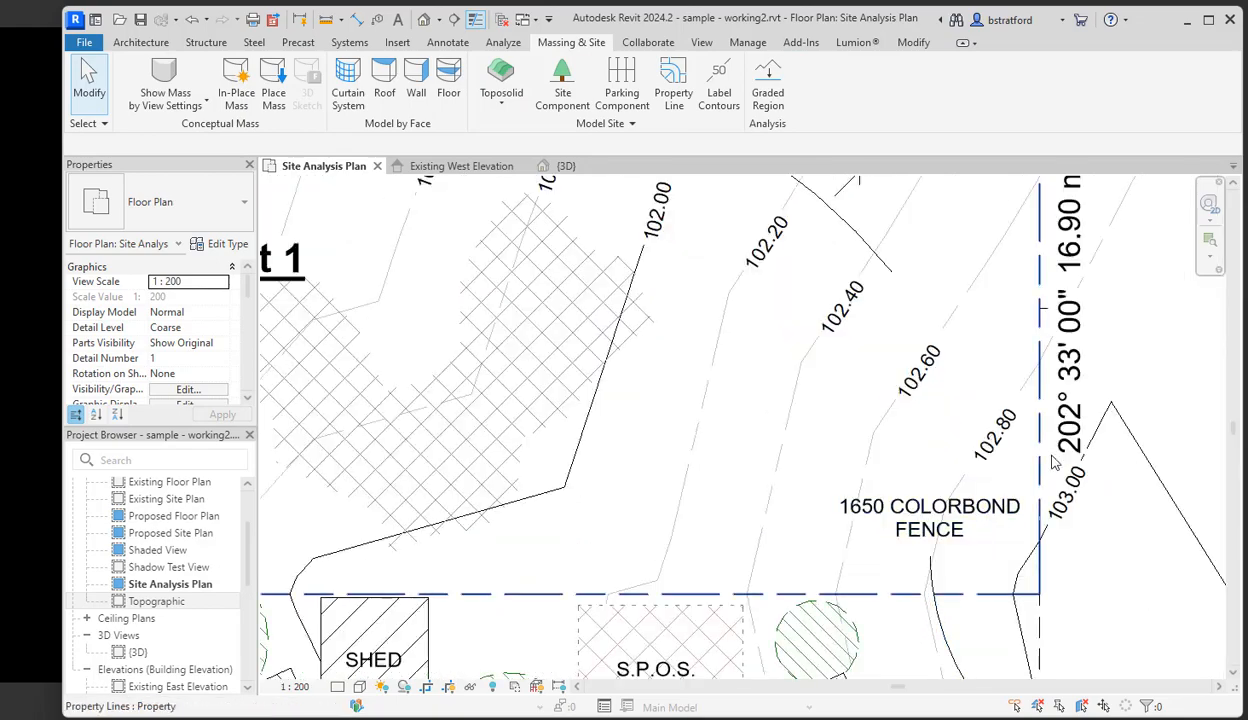
scroll(932, 516, down, 4)
scroll(788, 405, up, 5)
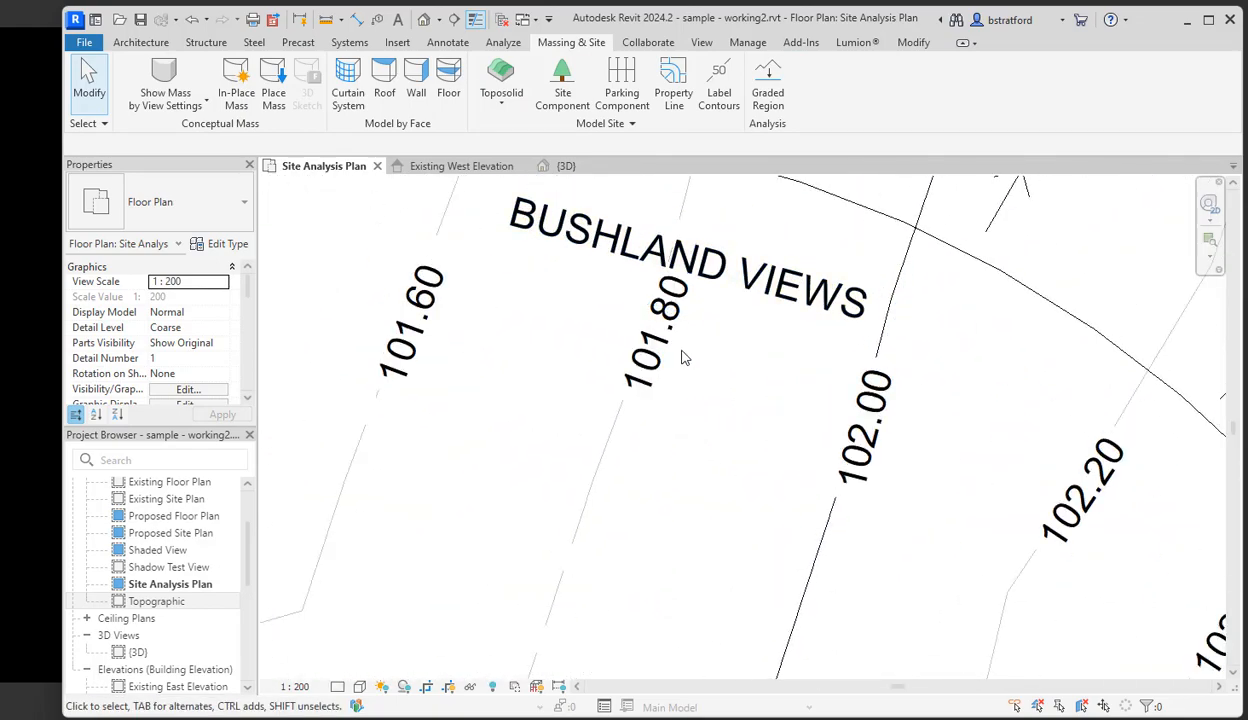
click(662, 388)
drag(649, 383, 652, 378)
click(719, 374)
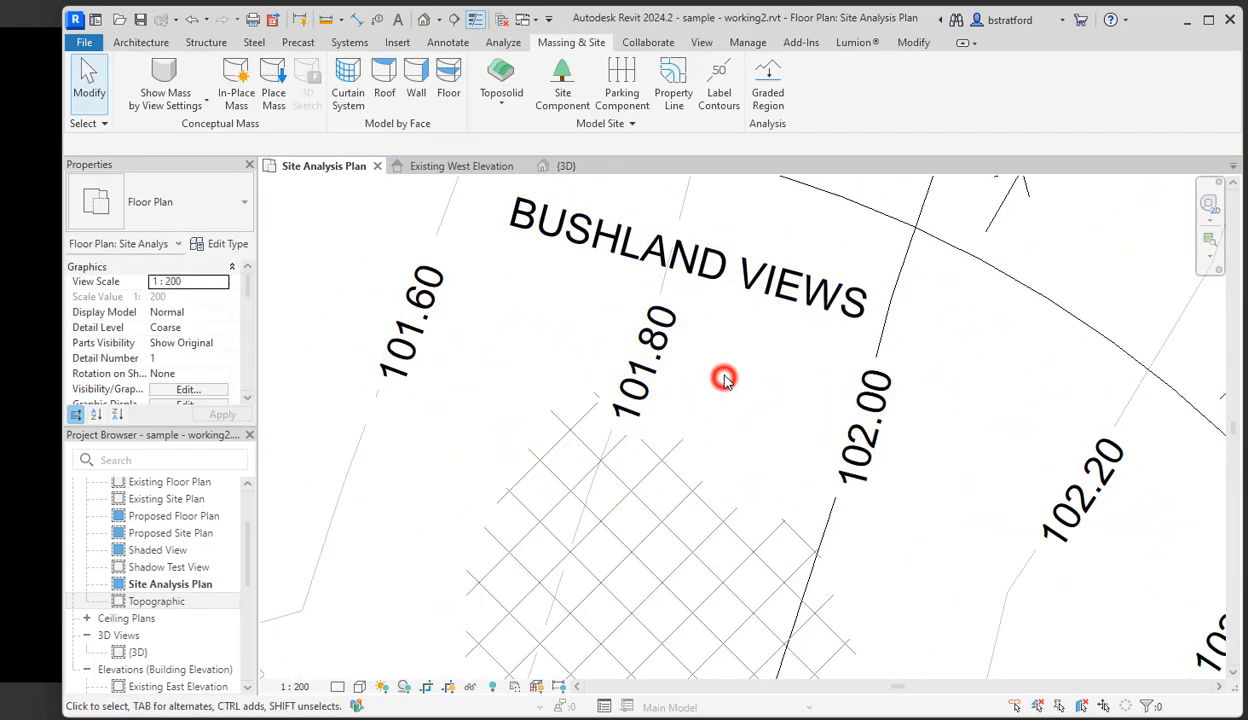
- Move the 101.20 contour label down its contour, clear of the bushland views arc
scroll(719, 376, down, 4)
scroll(716, 410, down, 2)
scroll(560, 380, up, 5)
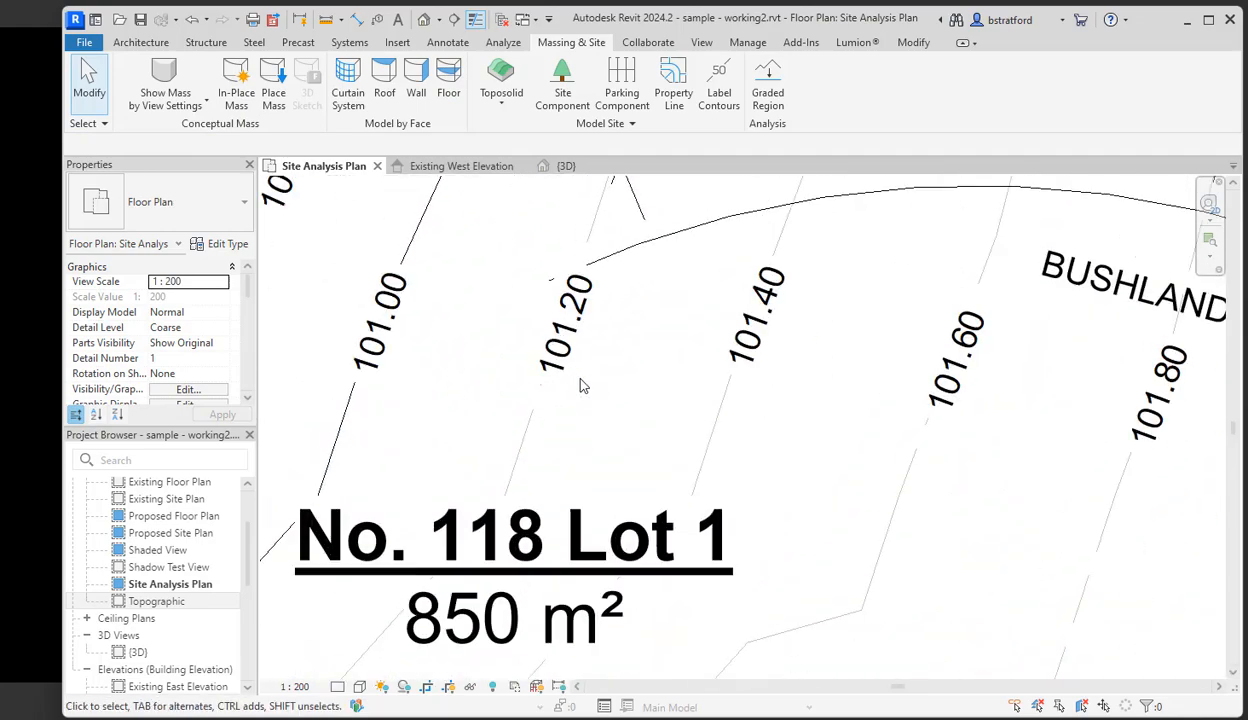
drag(578, 381, 550, 410)
scroll(550, 410, down, 2)
click(635, 407)
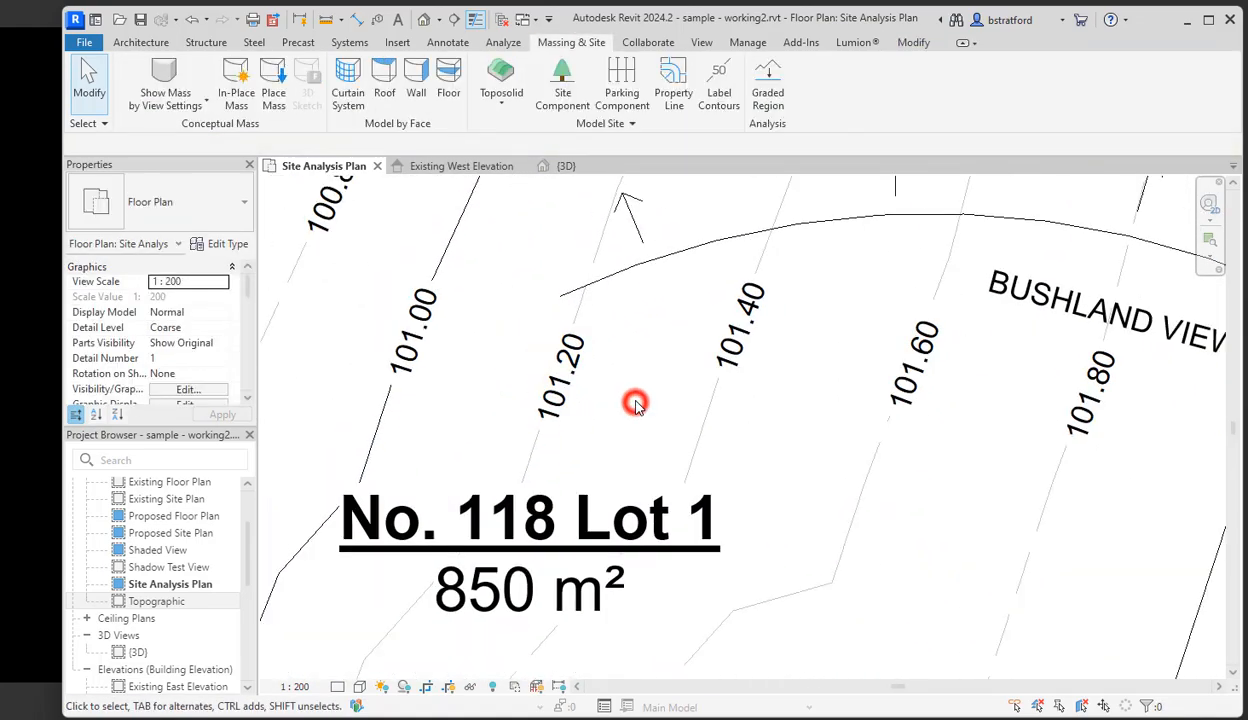
scroll(635, 407, down, 5)
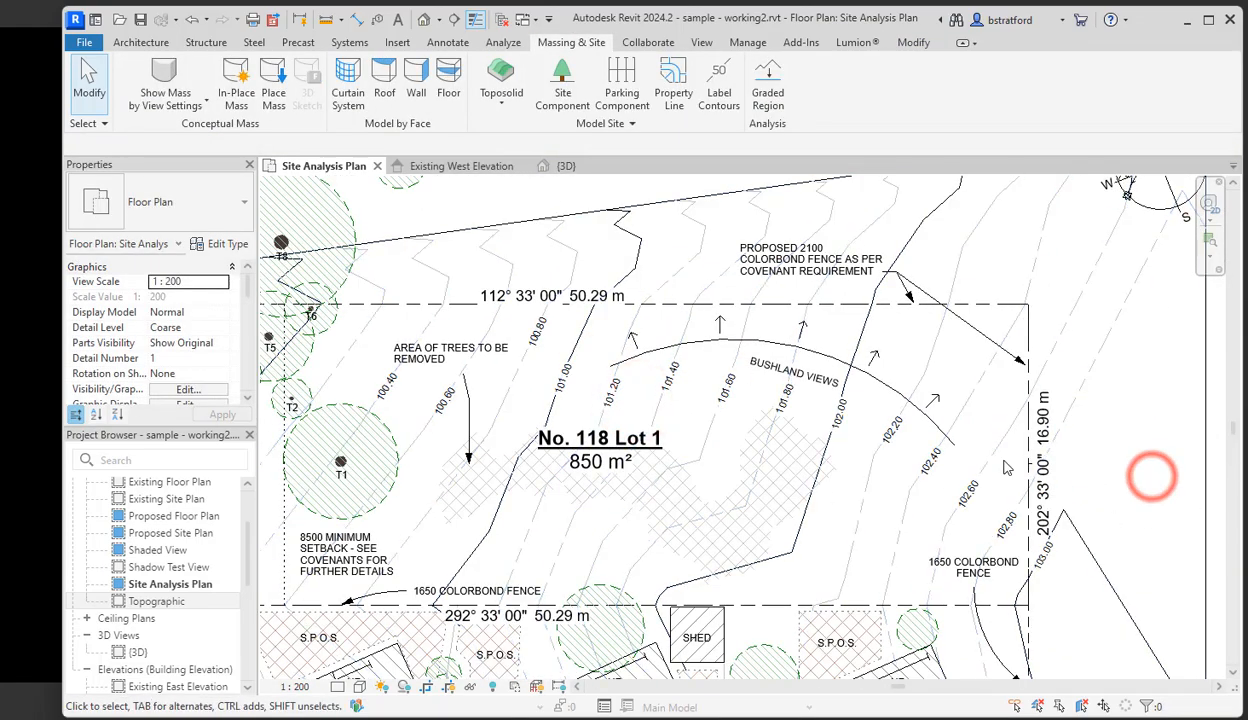
scroll(1007, 468, down, 3)
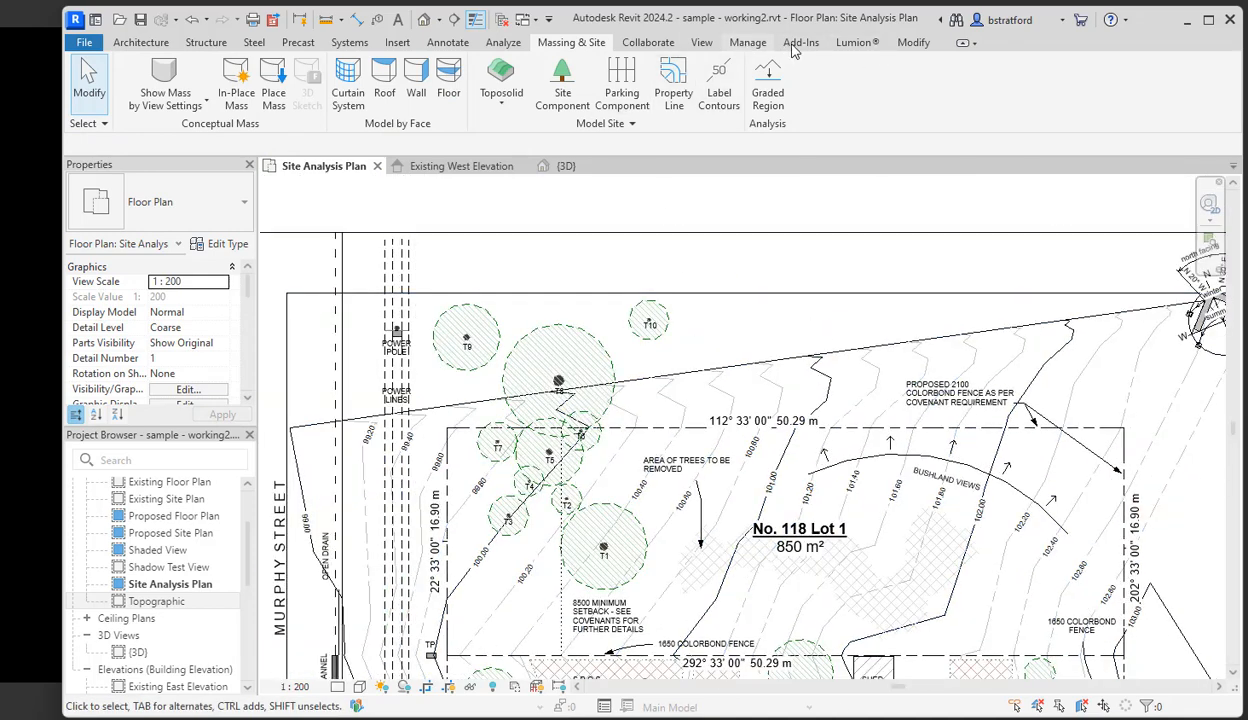
- Hide the toposolid's slanted upper edge with the Linework tool, using the <Invisible lines> style
click(912, 44)
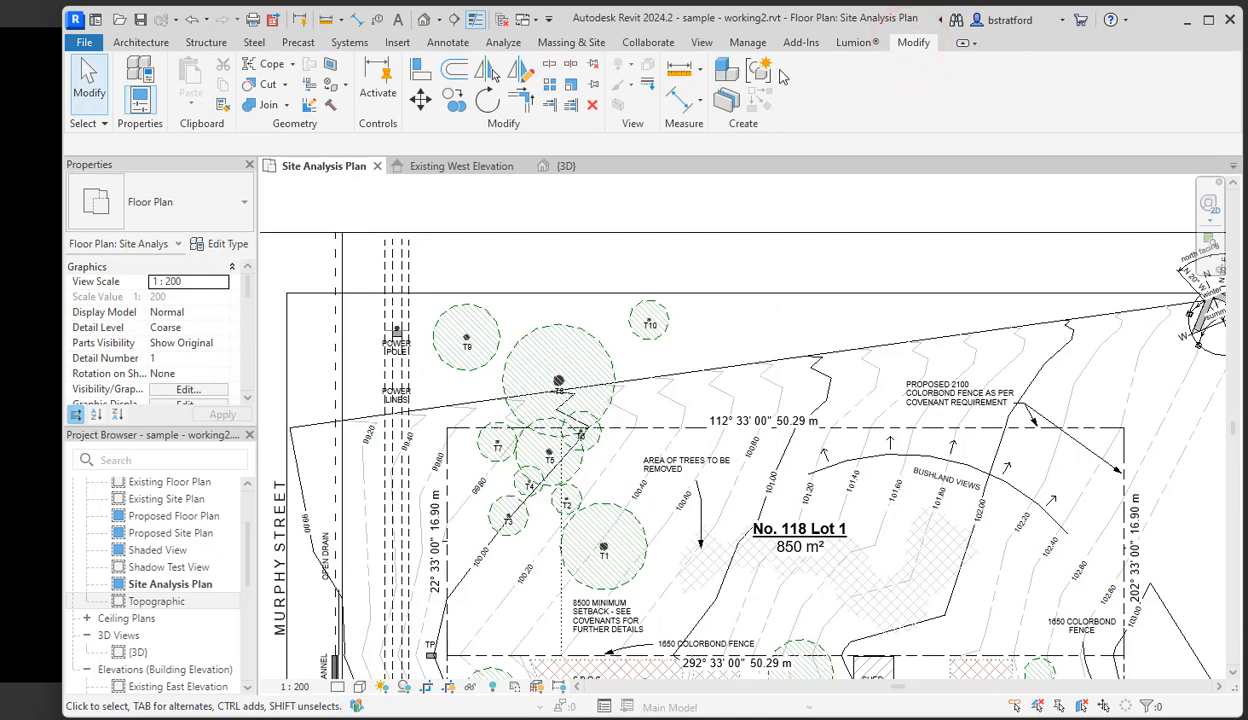
click(650, 88)
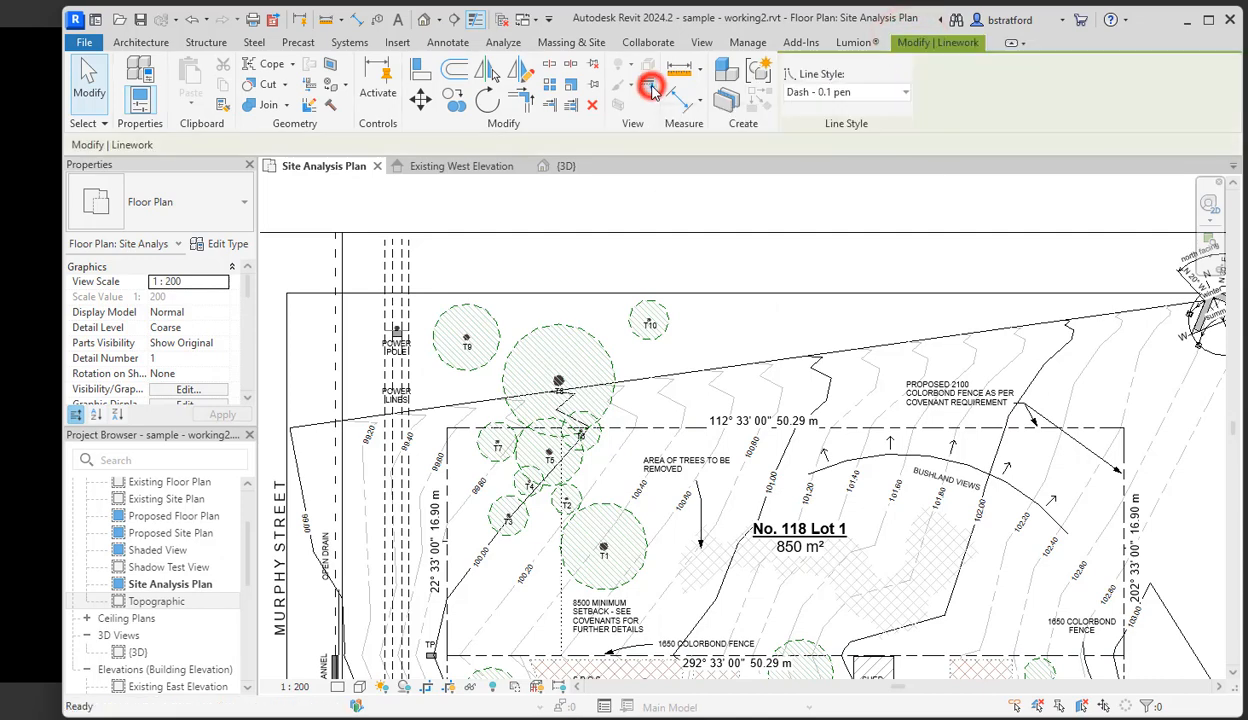
click(817, 92)
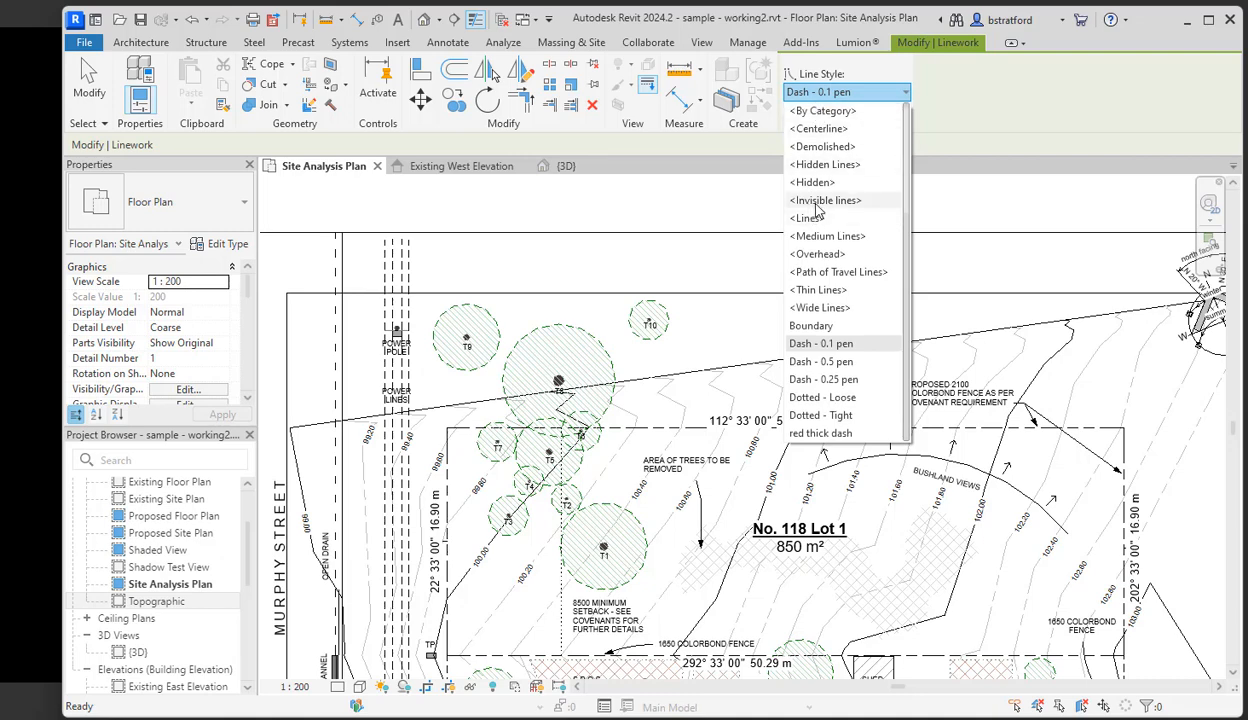
click(816, 201)
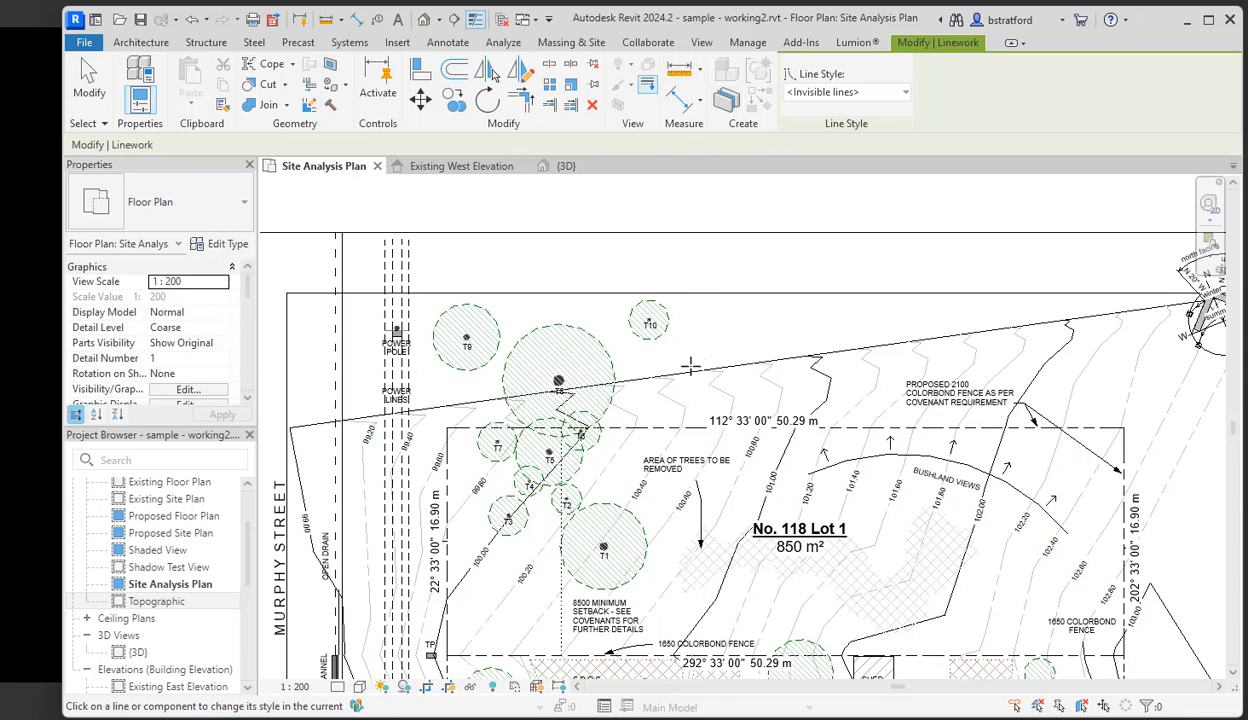
click(830, 351)
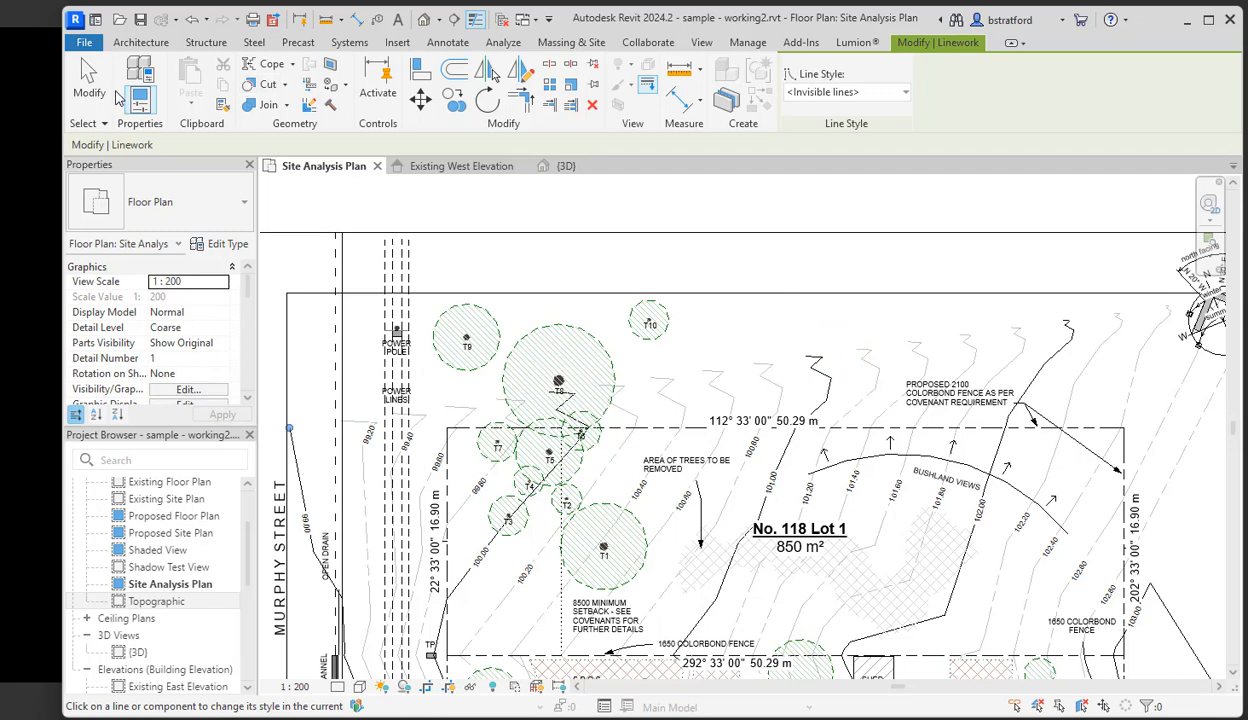
click(89, 85)
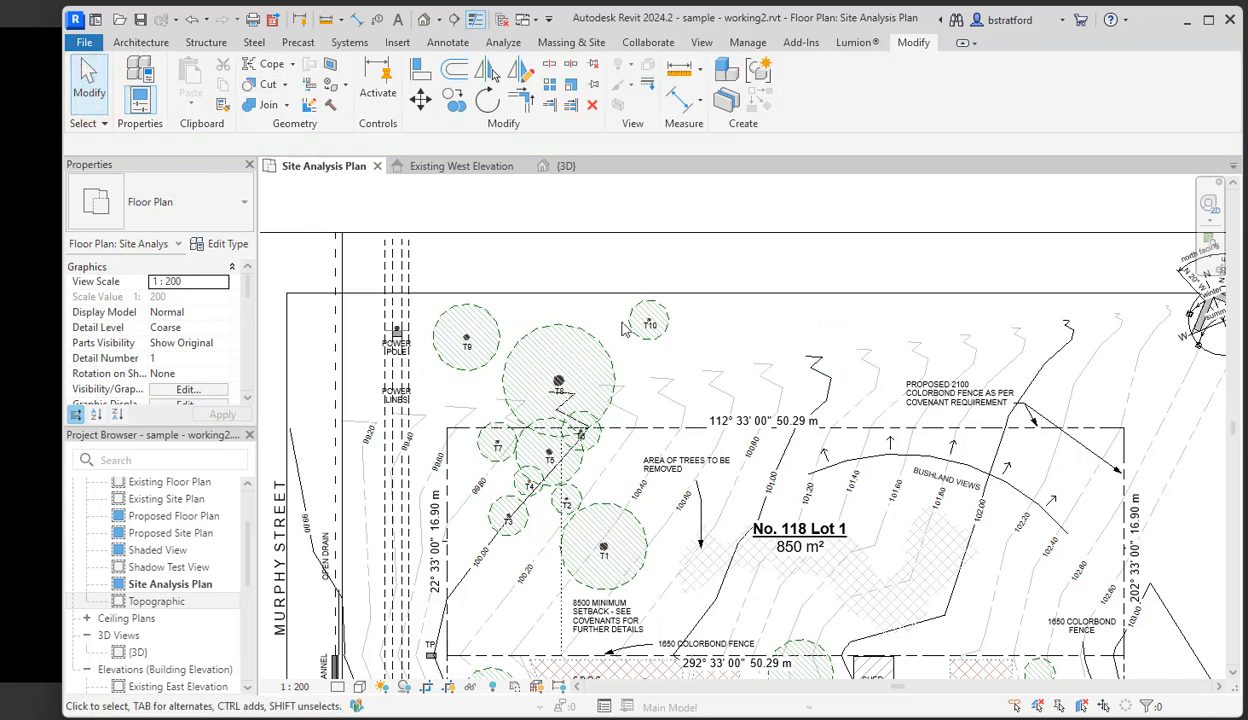
- Apply the <Invisible lines> linework style to the toposolid's vertical edge on the side opposite Murphy Street
scroll(625, 328, down, 1)
scroll(743, 452, down, 5)
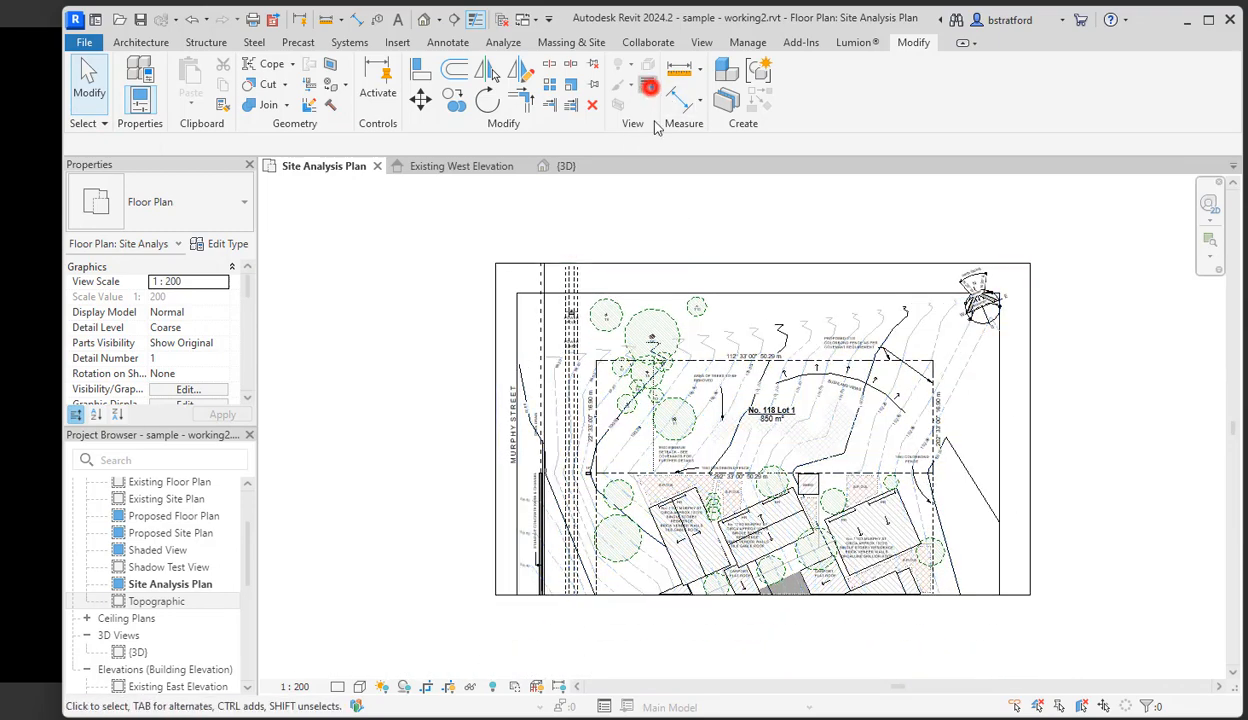
click(648, 87)
click(1002, 433)
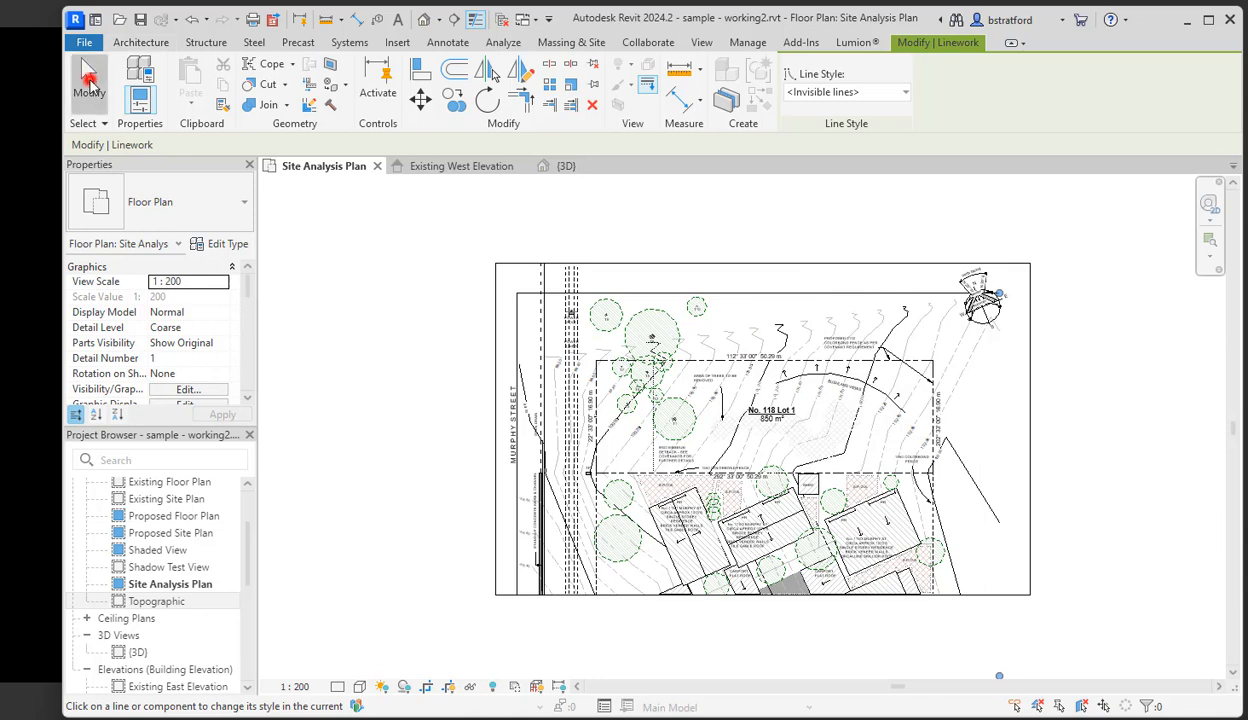
click(88, 80)
- Delete the long horizontal thin detail line running above the lot, between the street side and the north point
click(669, 292)
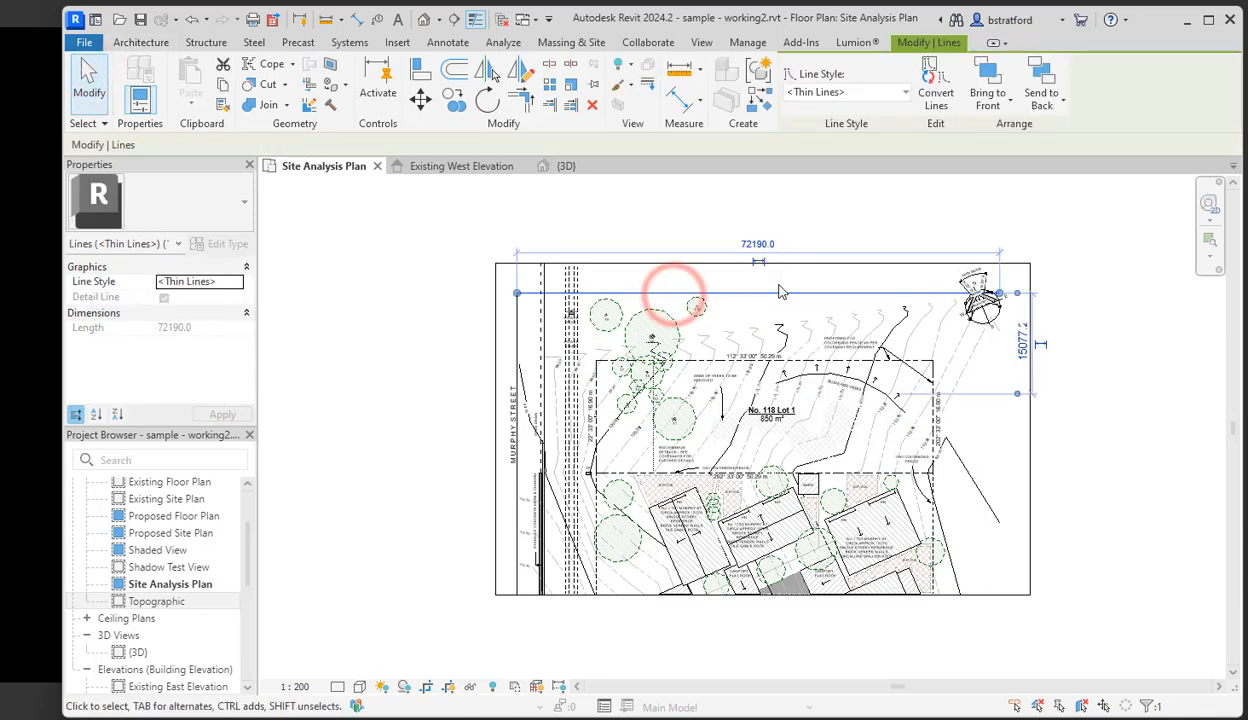
key(Delete)
scroll(1050, 505, up, 3)
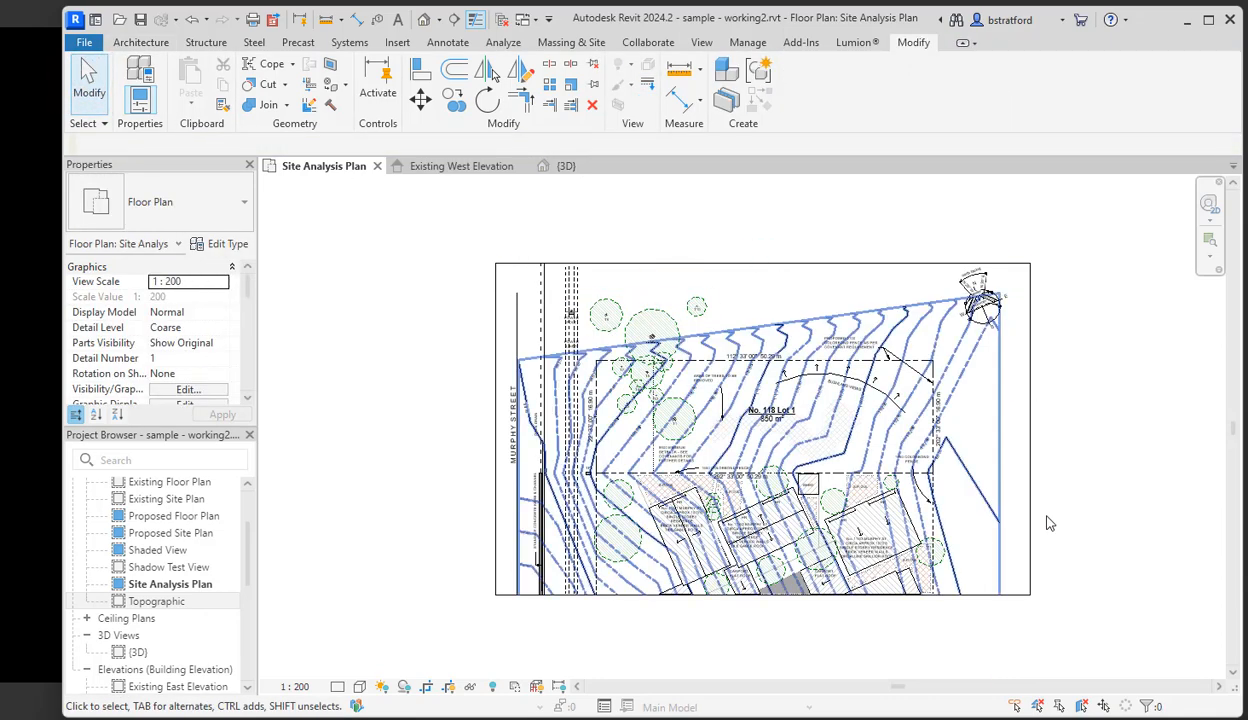
scroll(1113, 491, up, 1)
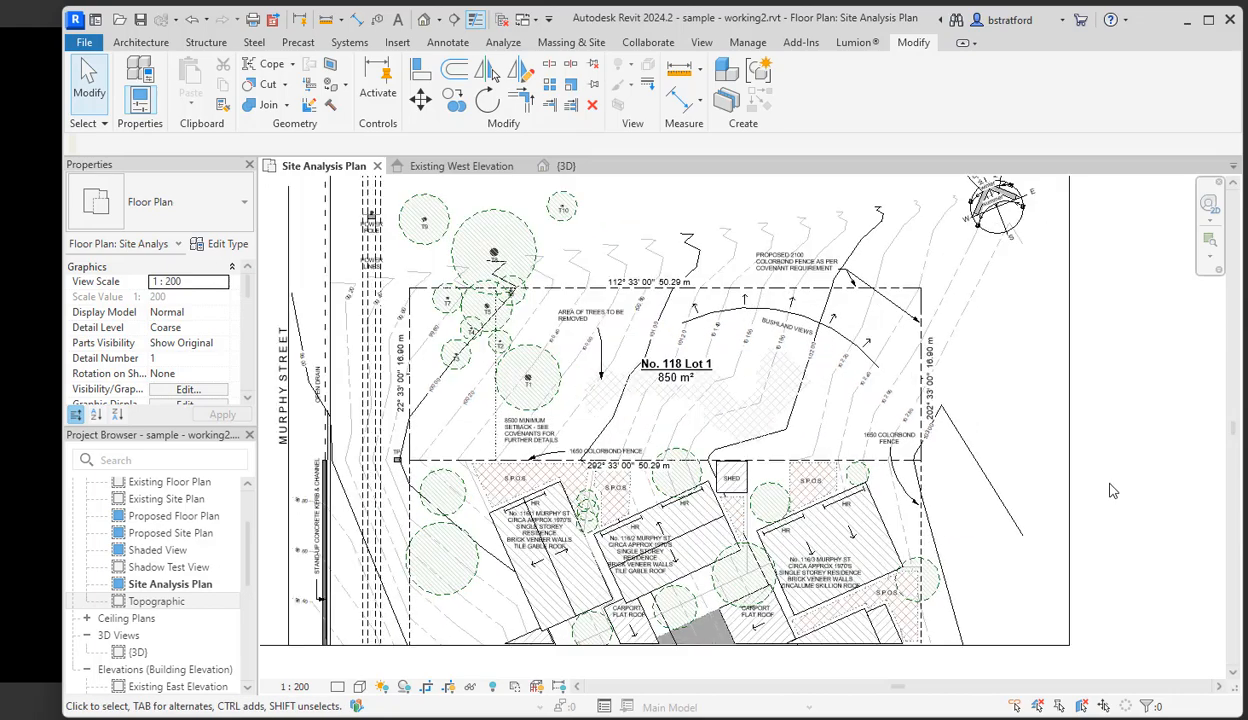
middle_drag(1031, 491, 1174, 516)
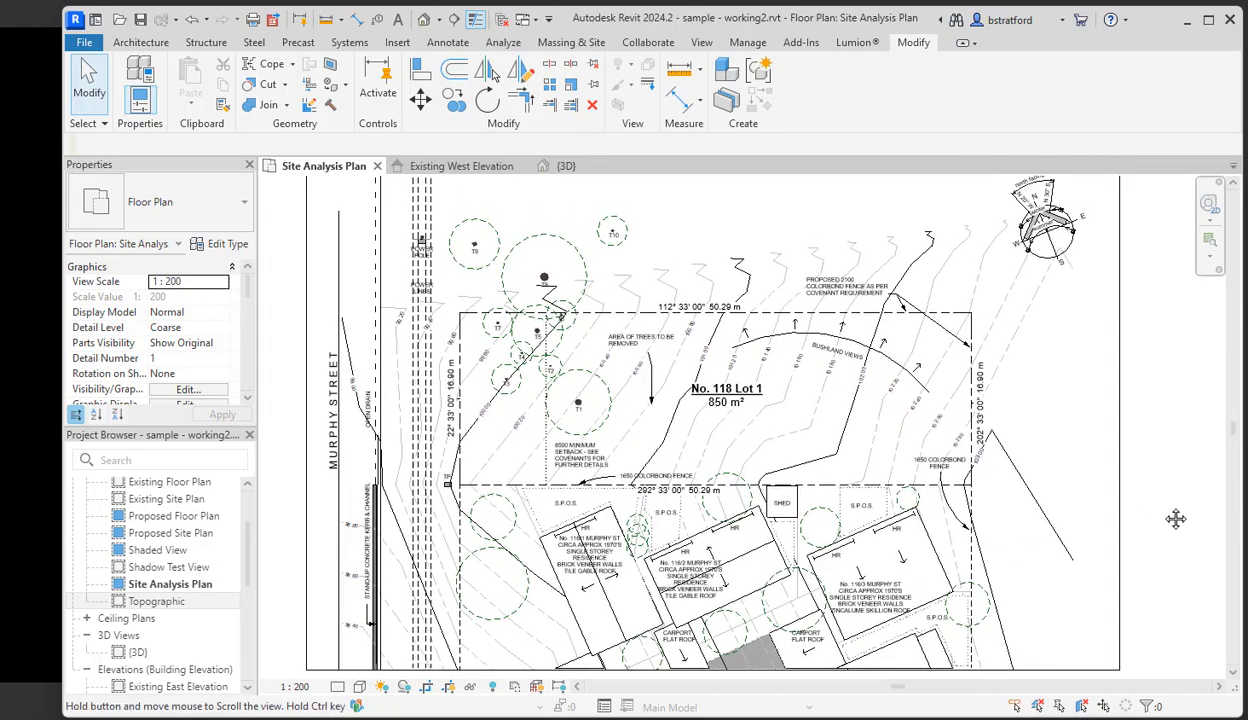
- Switch to the {3D} view of the toposolid
click(565, 167)
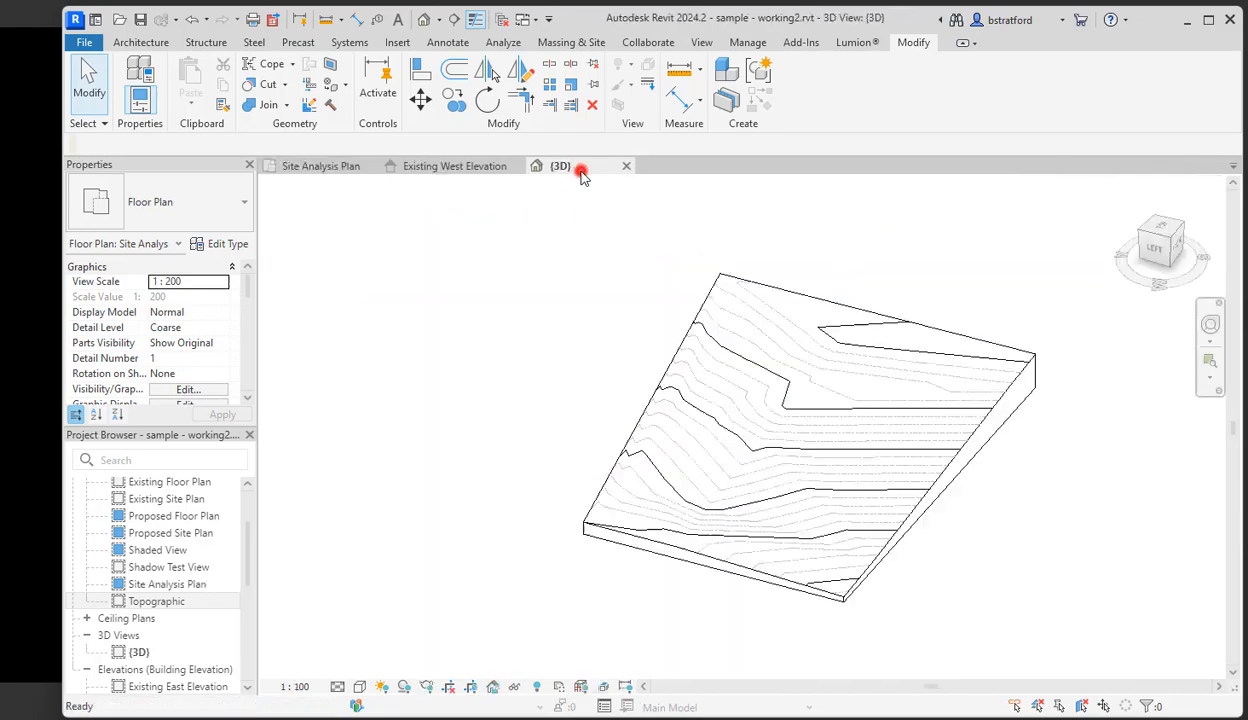